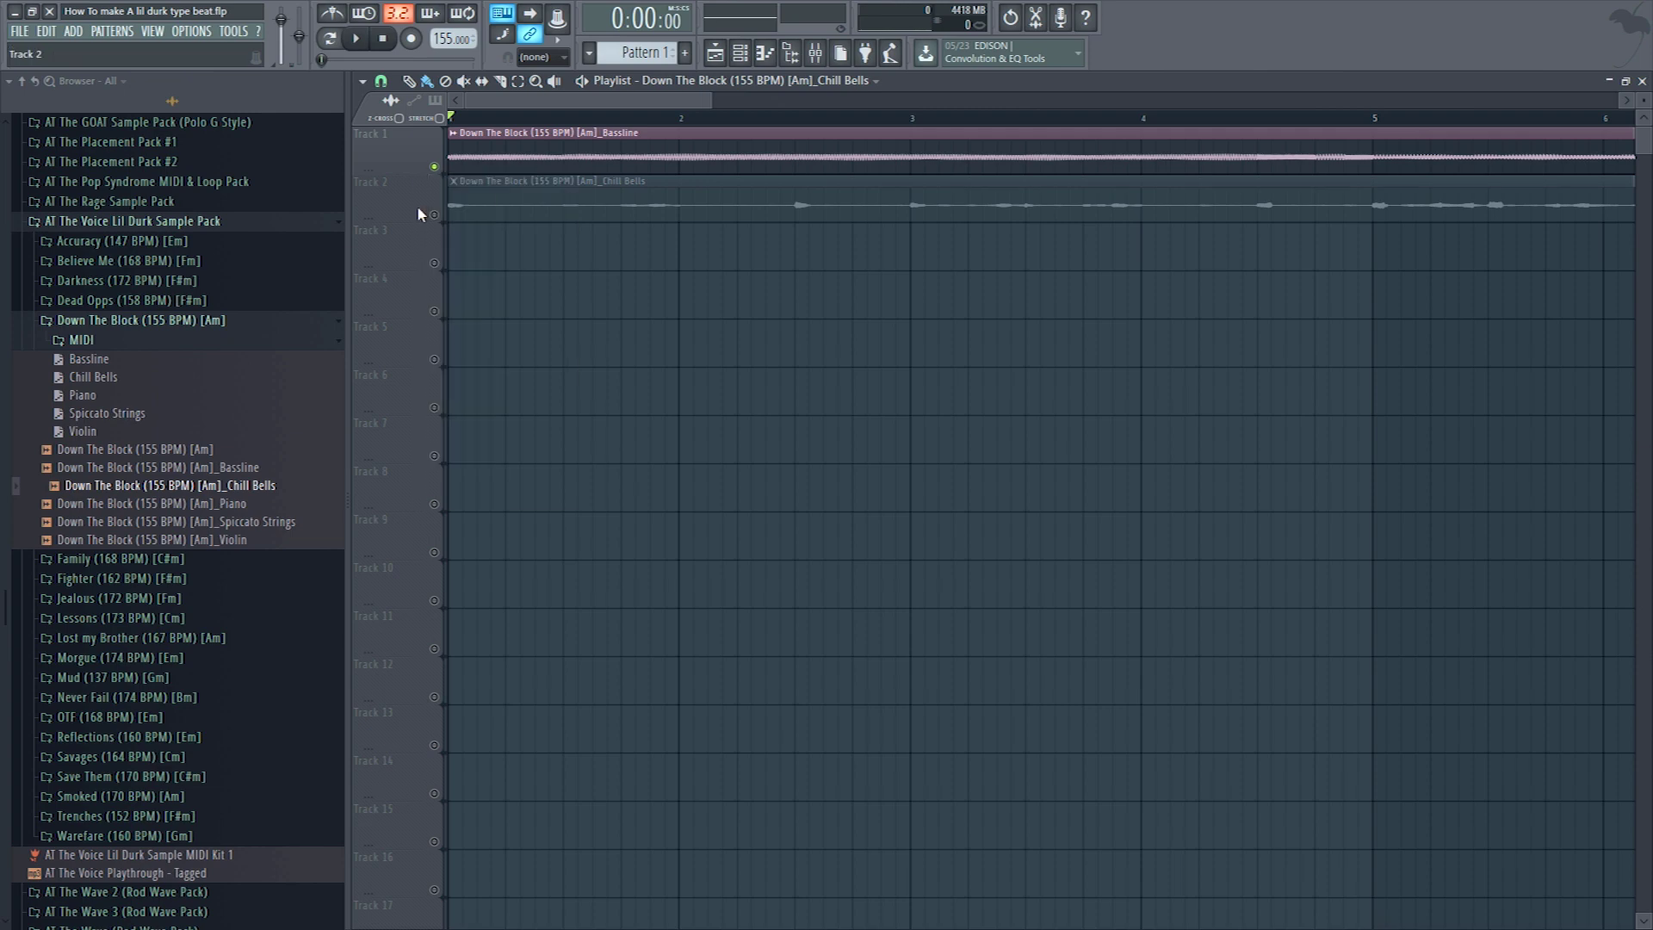
# - Place the Down The Block Piano sample on track 3 and the Spiccato Strings sample on track 4, both from bar 1
pyautogui.moveTo(155, 503); pyautogui.dragTo(513, 252)
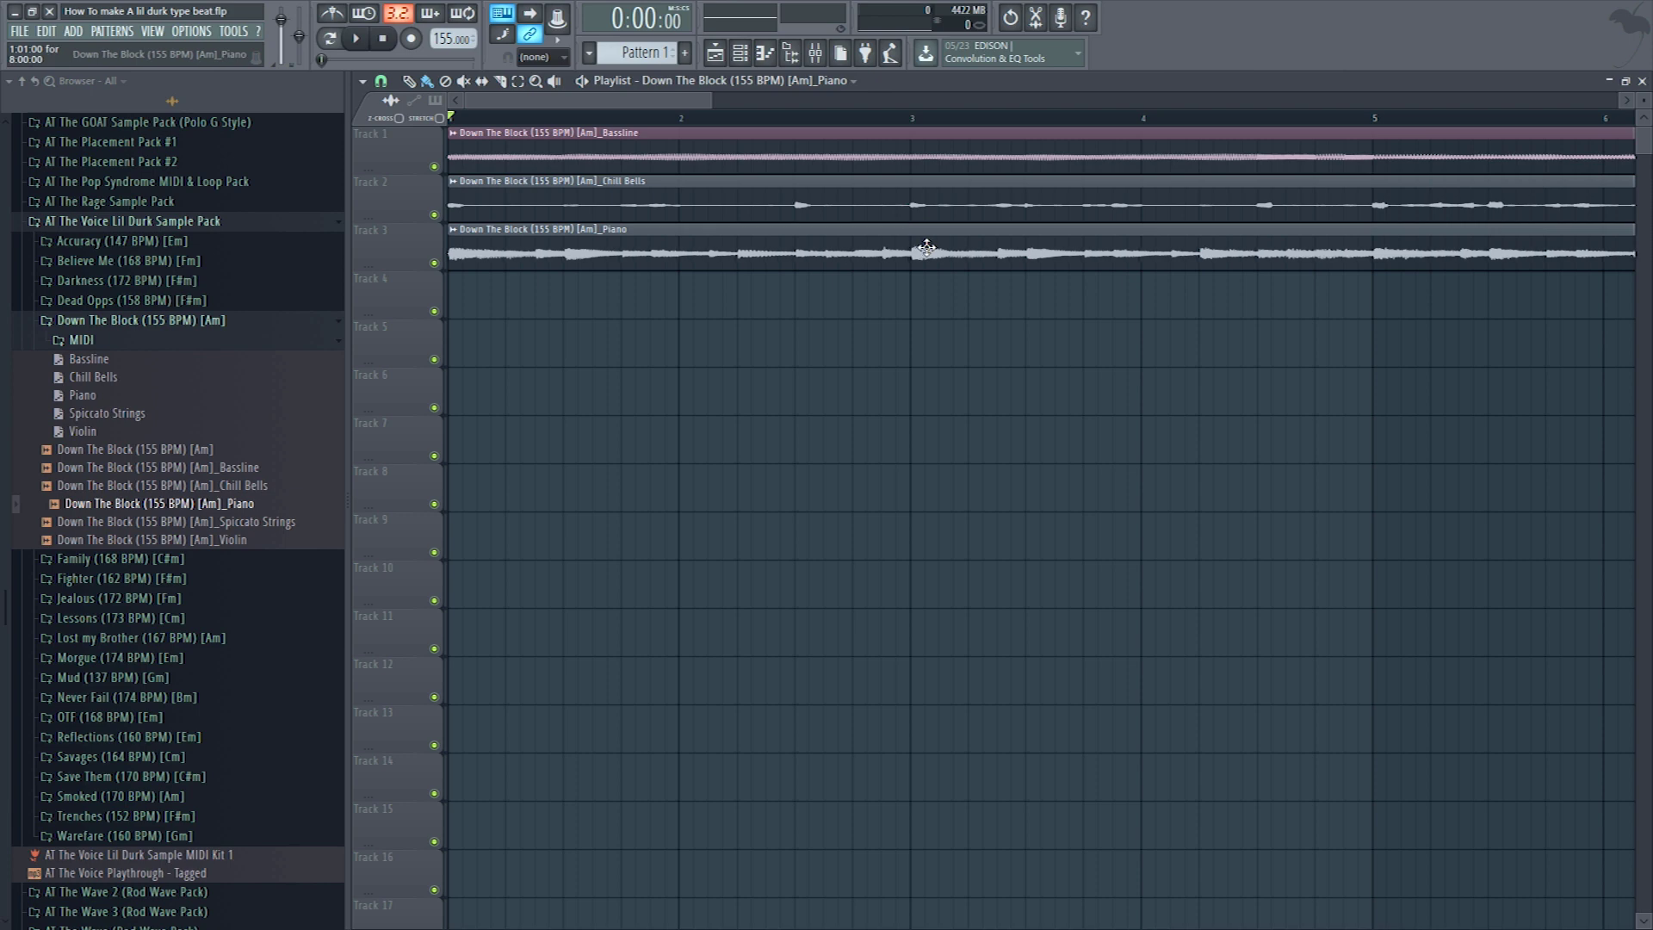
pyautogui.moveTo(225, 522); pyautogui.dragTo(509, 310)
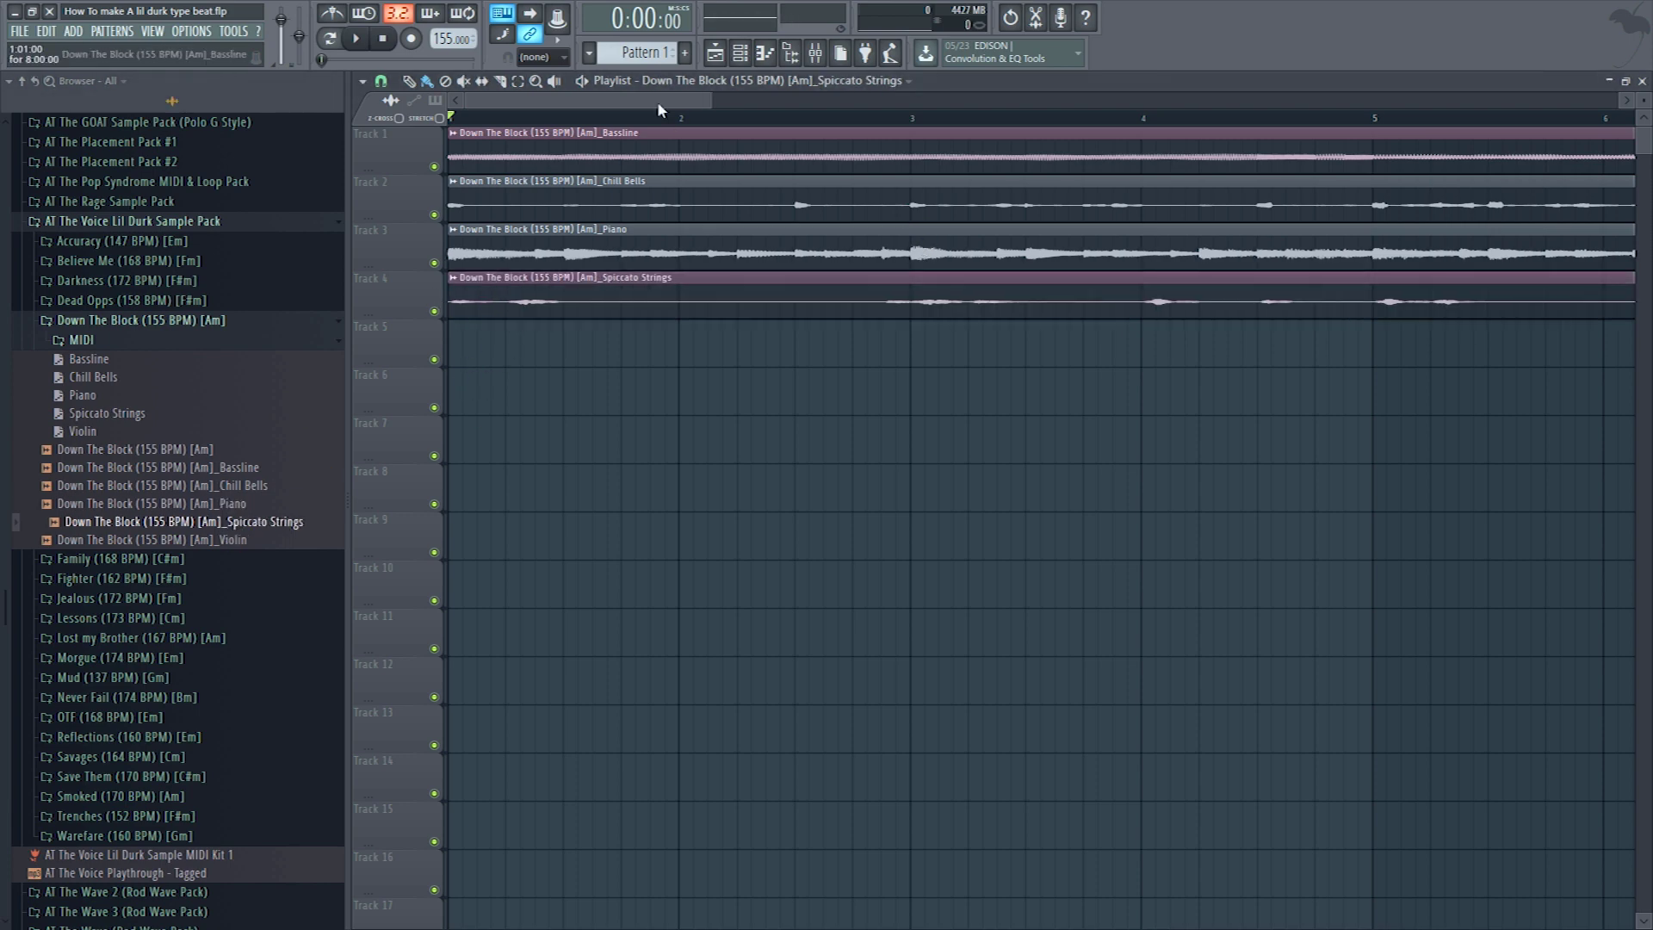
# - Mute the Piano sample's playlist track and insert an empty track directly below it
pyautogui.scroll(-3, 665, 121)
pyautogui.click(434, 262)
pyautogui.rightClick(414, 301)
pyautogui.click(456, 540)
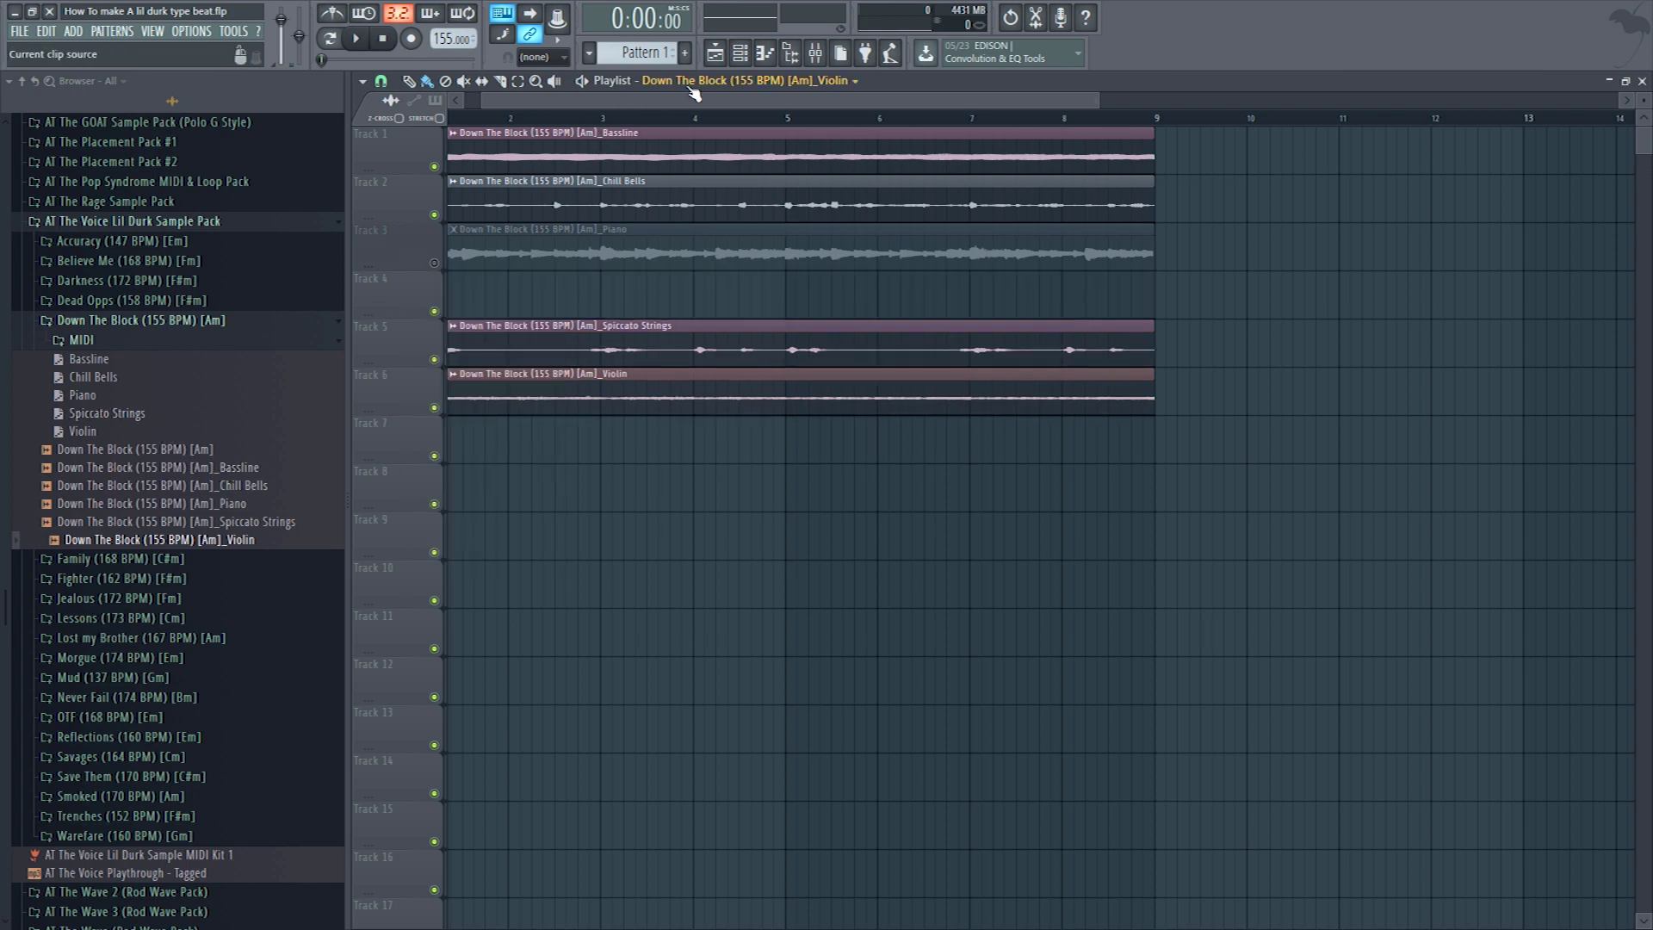
# - Rename Pattern 1 as Pianos and place it at the start of playlist track 4
pyautogui.click(693, 53)
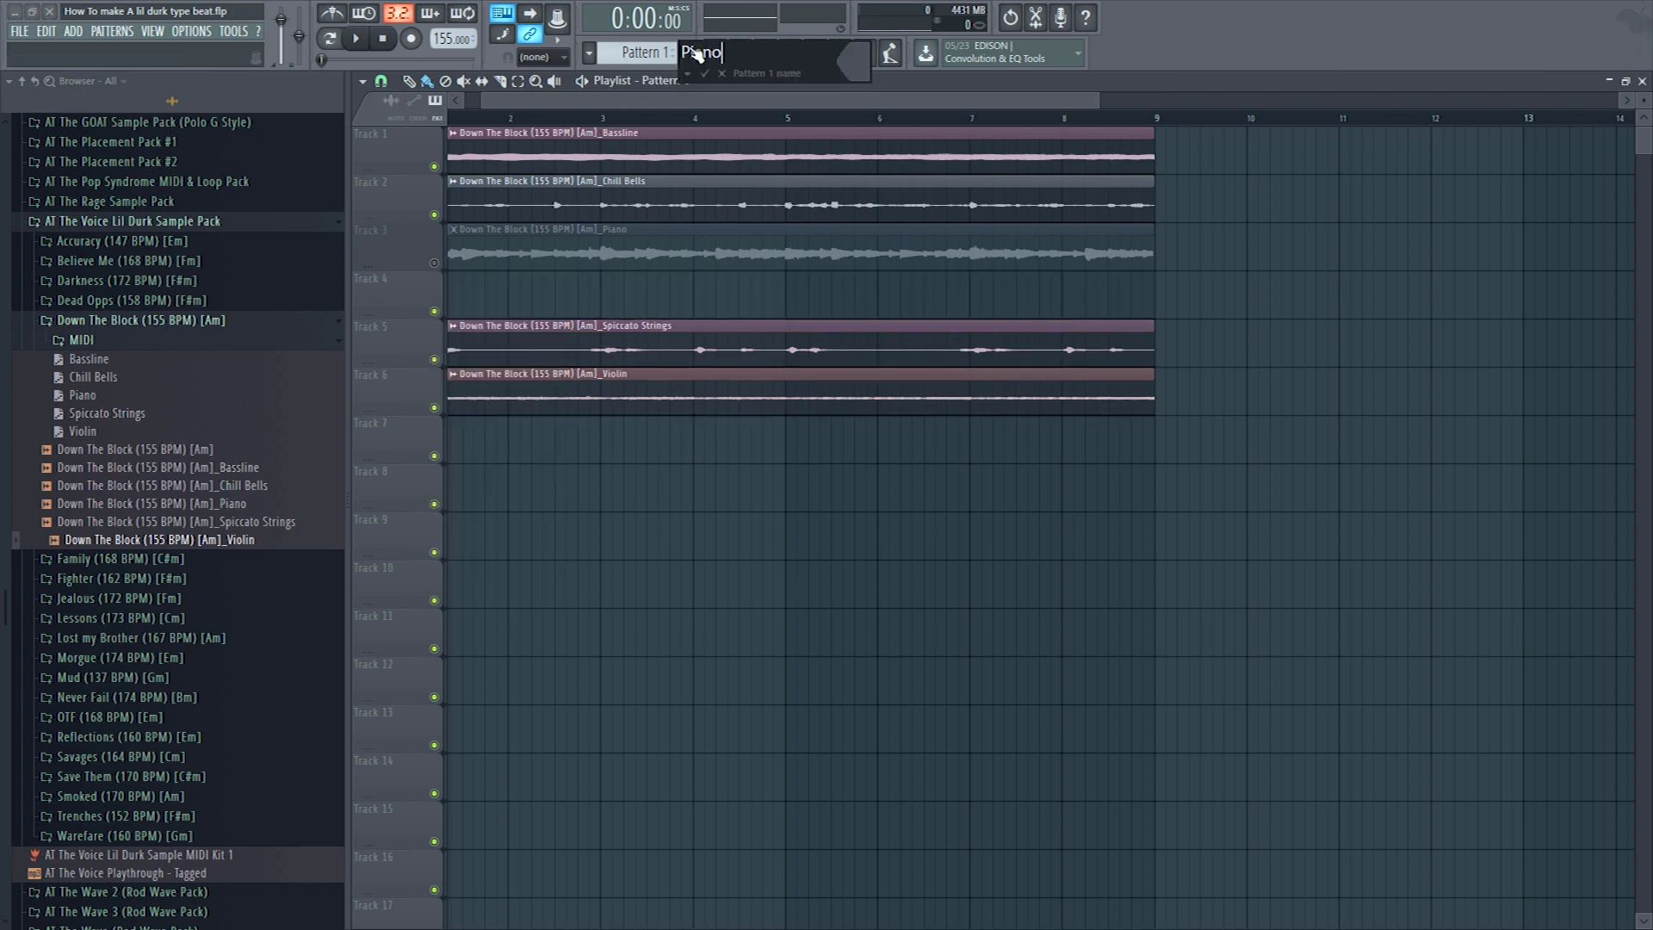
pyautogui.press('Return')
pyautogui.scroll(-3, 668, 480)
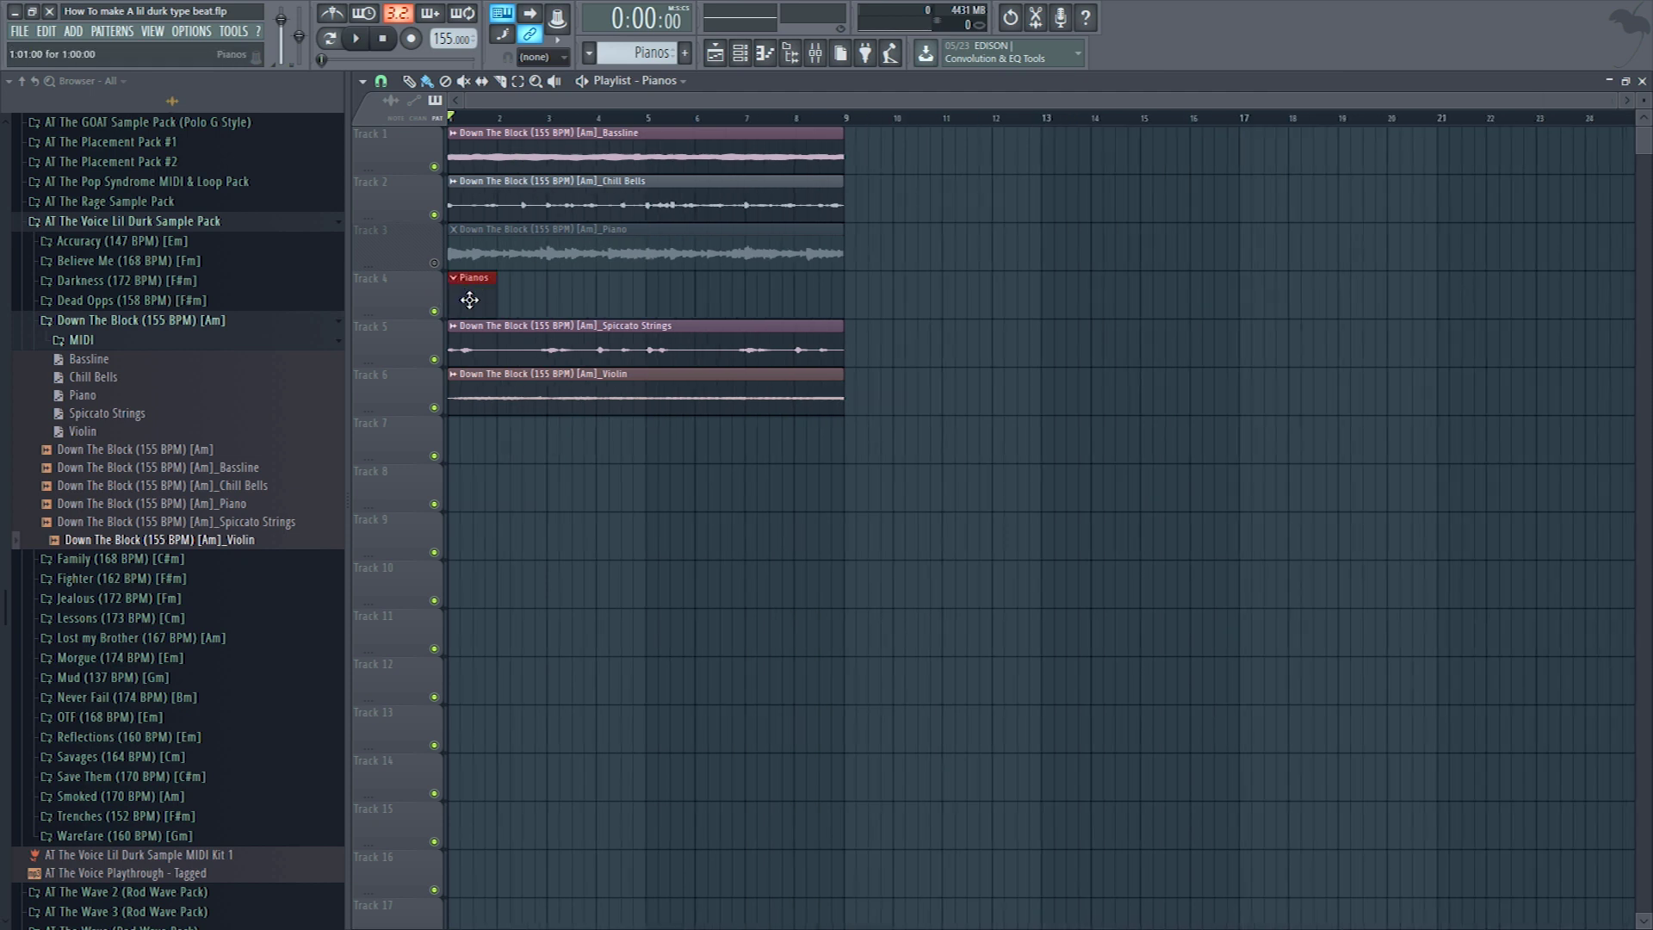
# - Load the Down The Block Piano MIDI file into a new channel and replace its Sampler with Piano V2 [64bit]
pyautogui.press('F6')
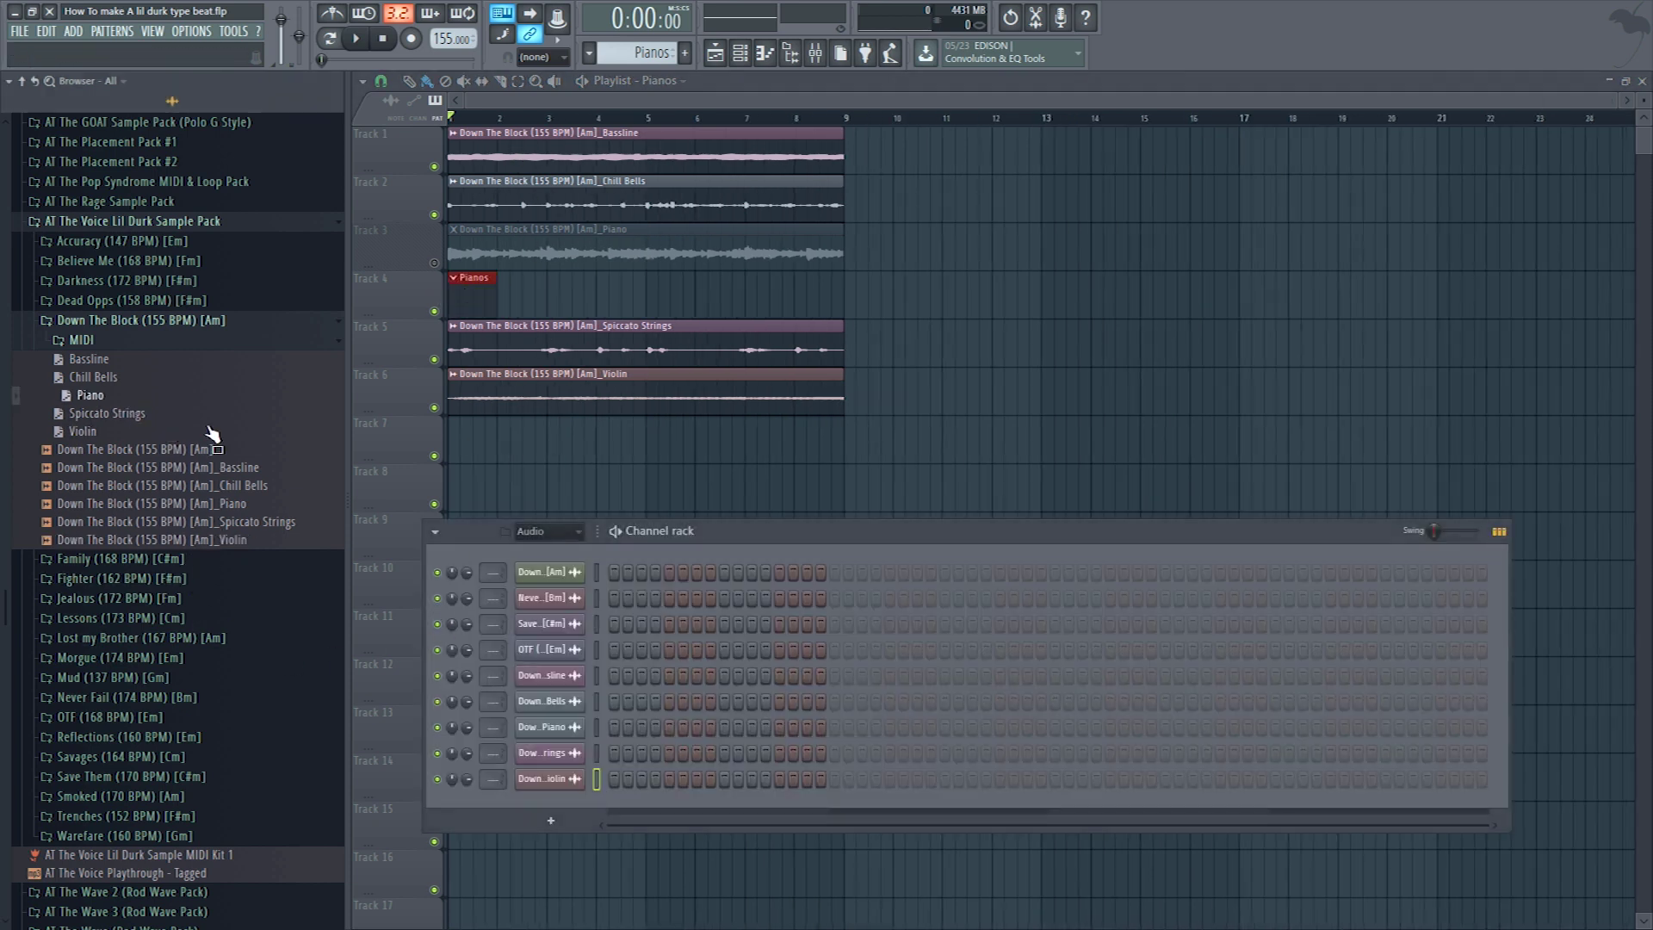
pyautogui.moveTo(554, 769); pyautogui.dragTo(585, 793)
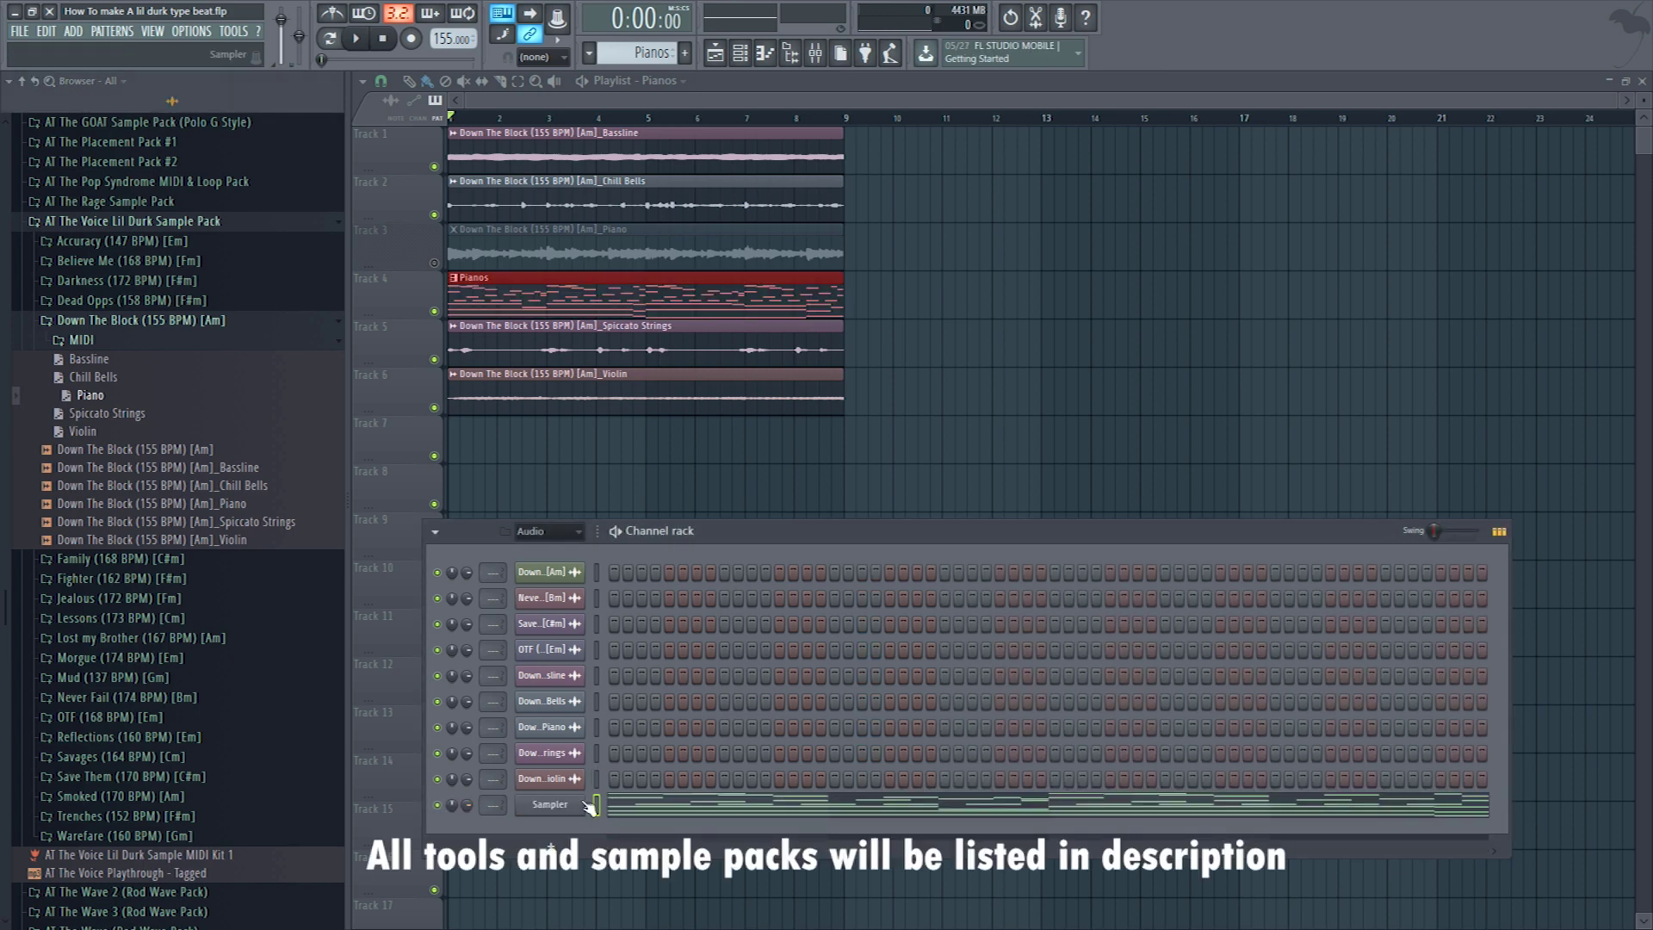
pyautogui.rightClick(586, 809)
pyautogui.moveTo(619, 874)
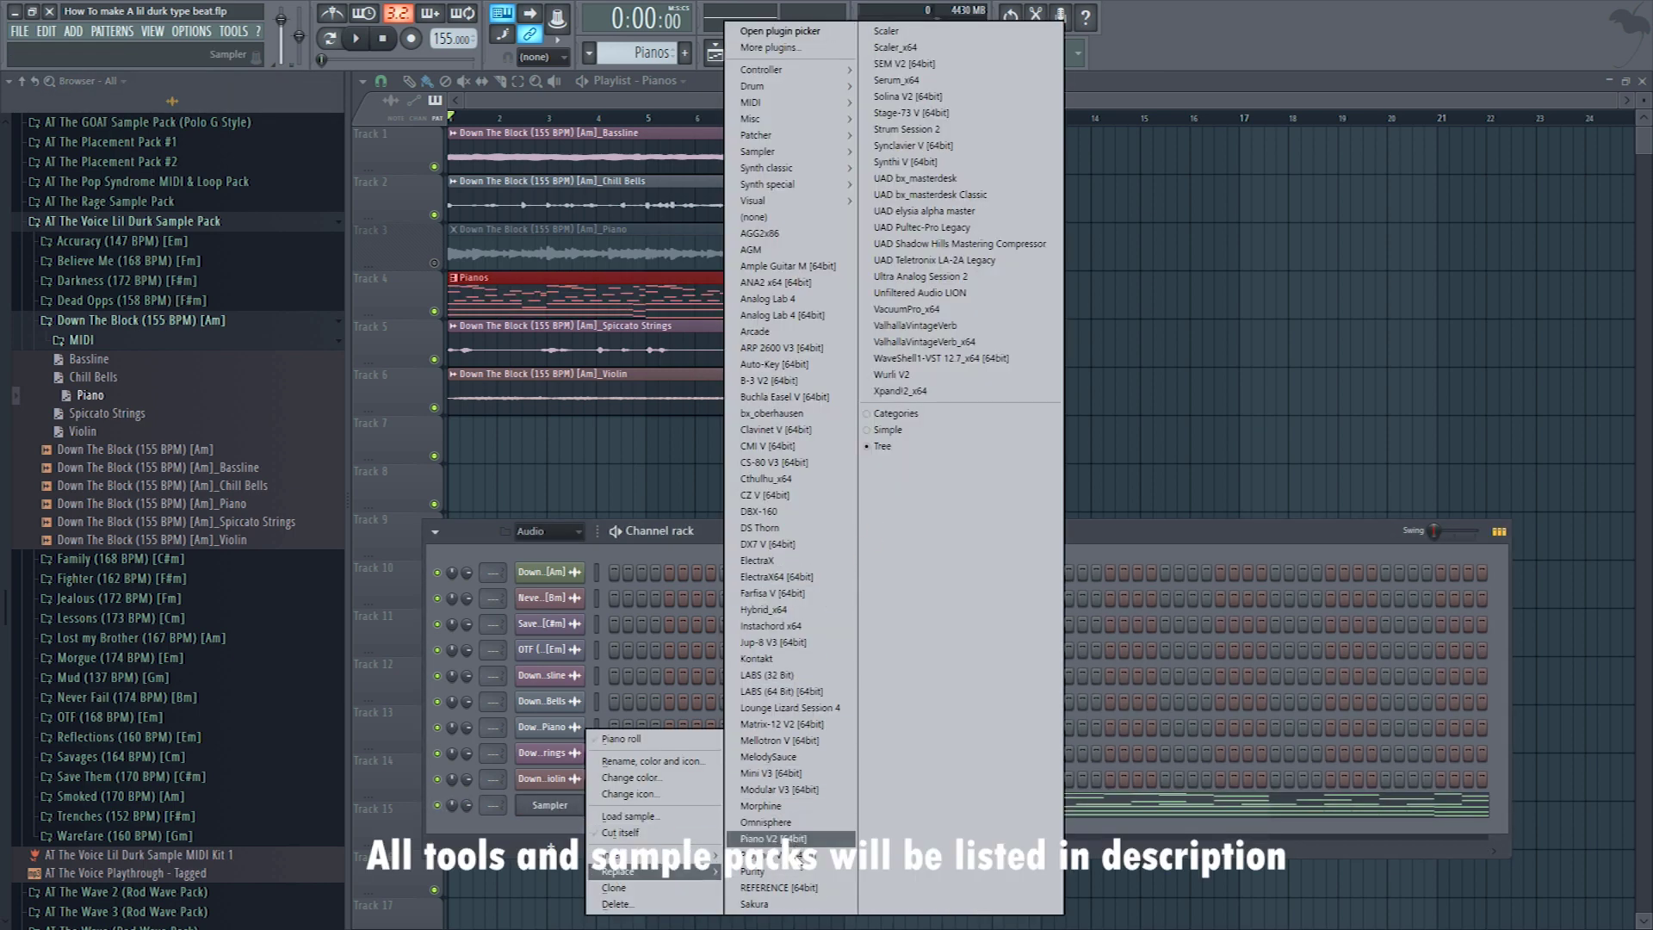
pyautogui.click(760, 838)
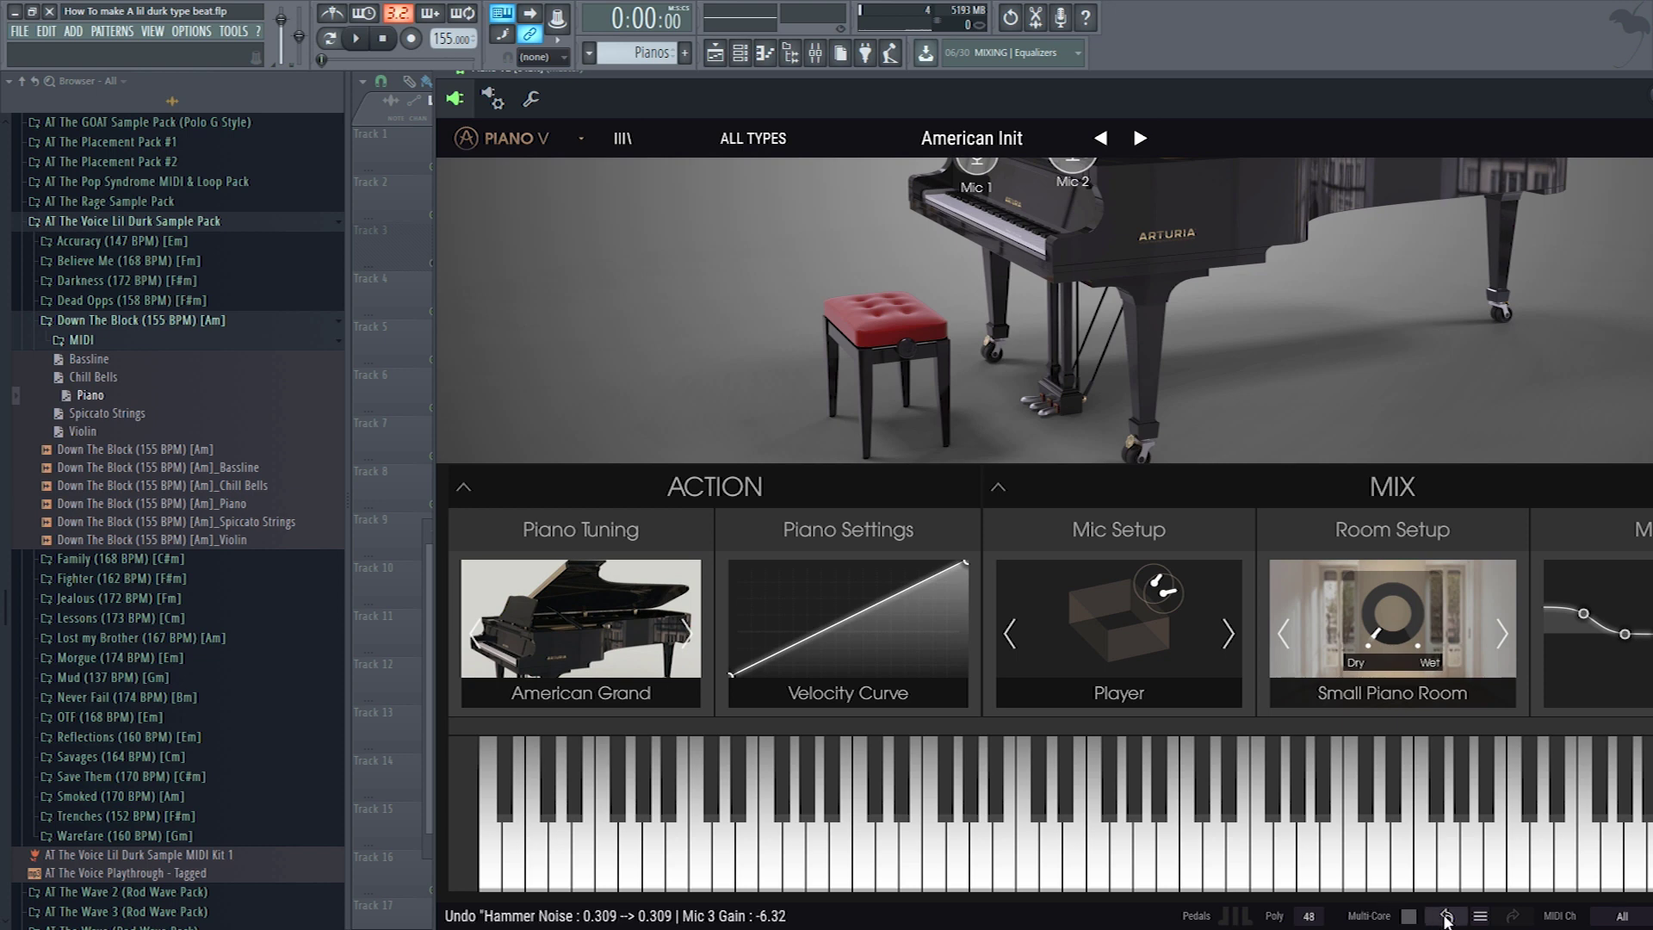
# - While the Pianos pattern plays, bend the piano's velocity curve slightly upward and set the Small Piano Room reverb wet level to about 17.6%
pyautogui.click(357, 40)
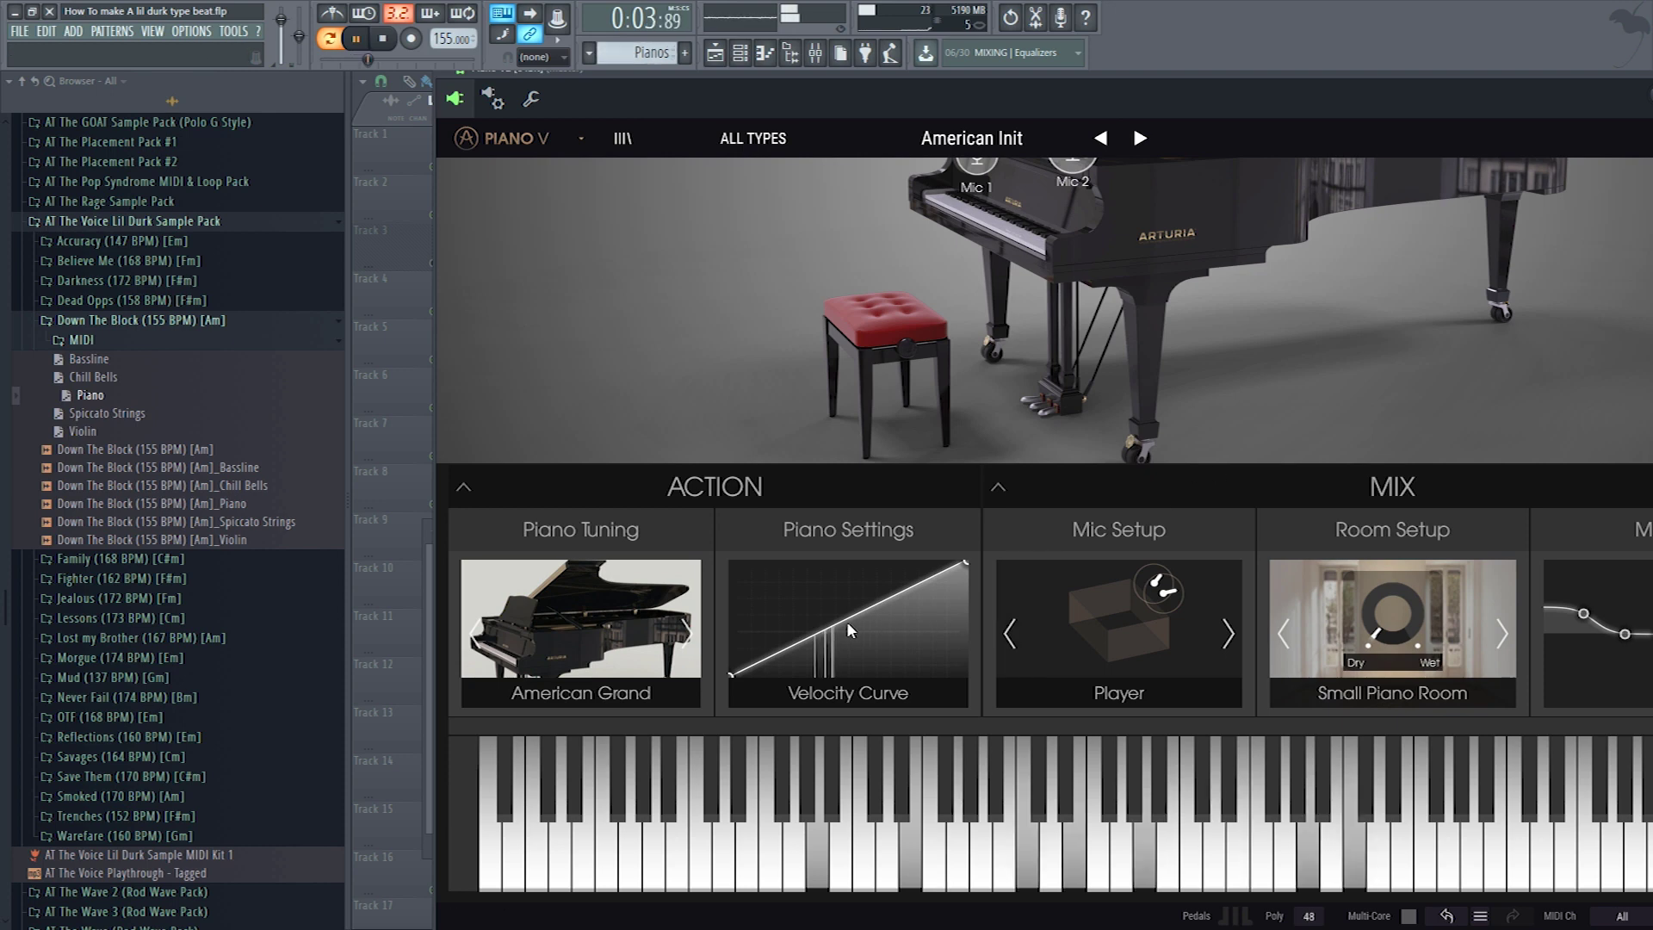
pyautogui.moveTo(848, 627); pyautogui.dragTo(853, 610)
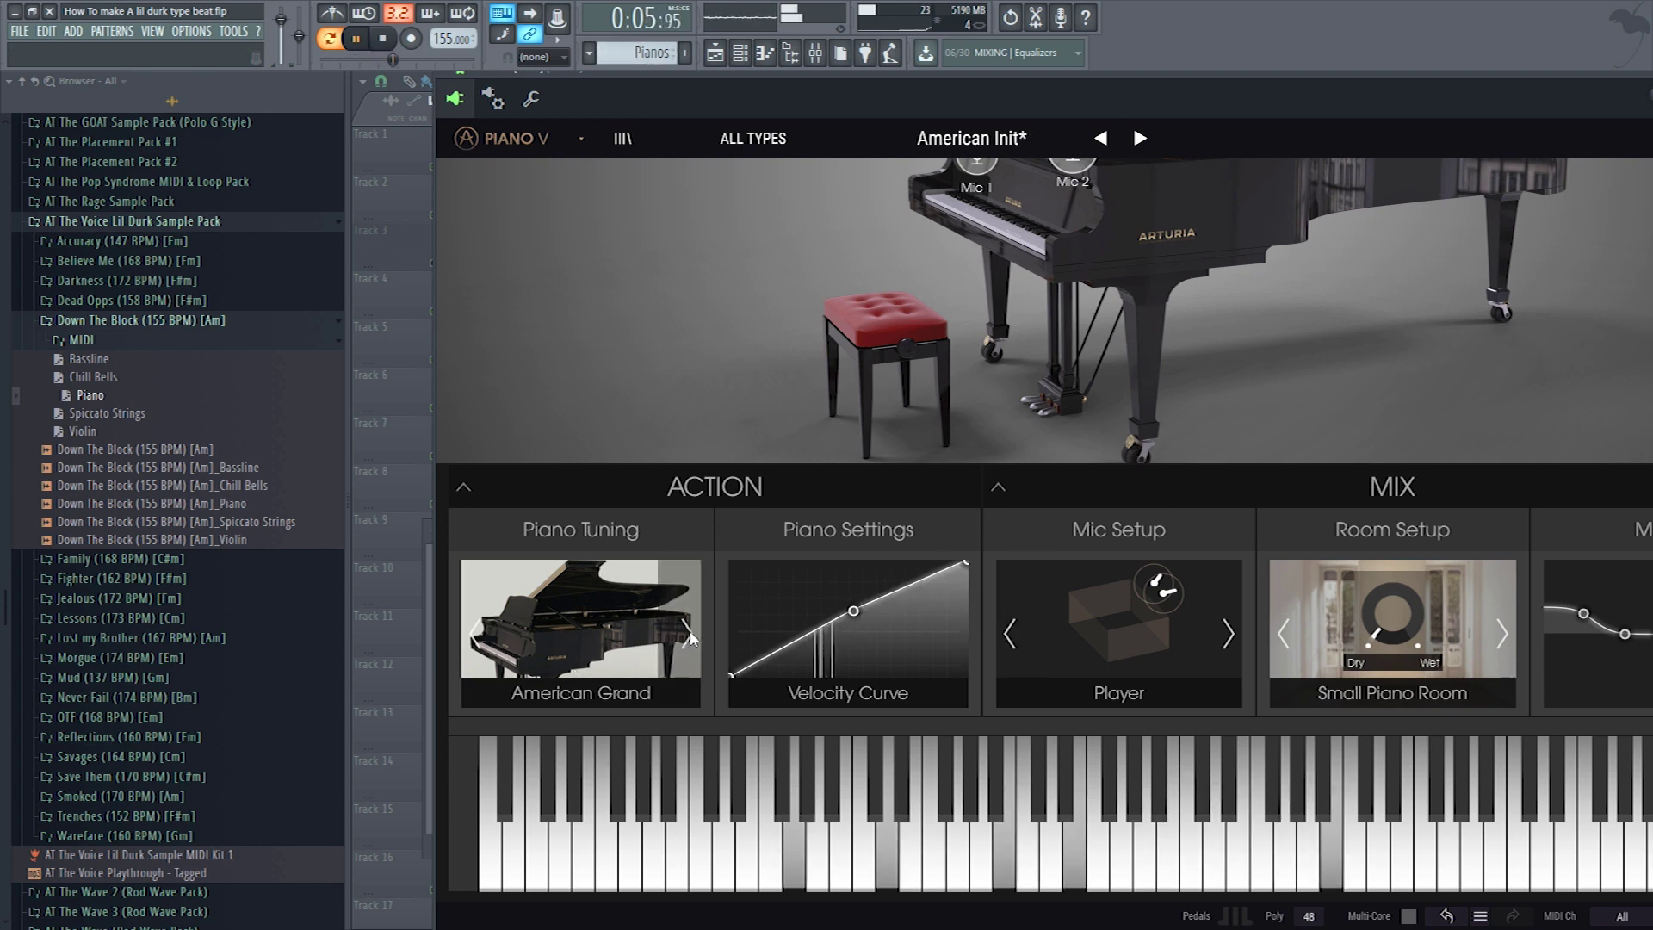
pyautogui.moveTo(1377, 623); pyautogui.dragTo(1378, 601)
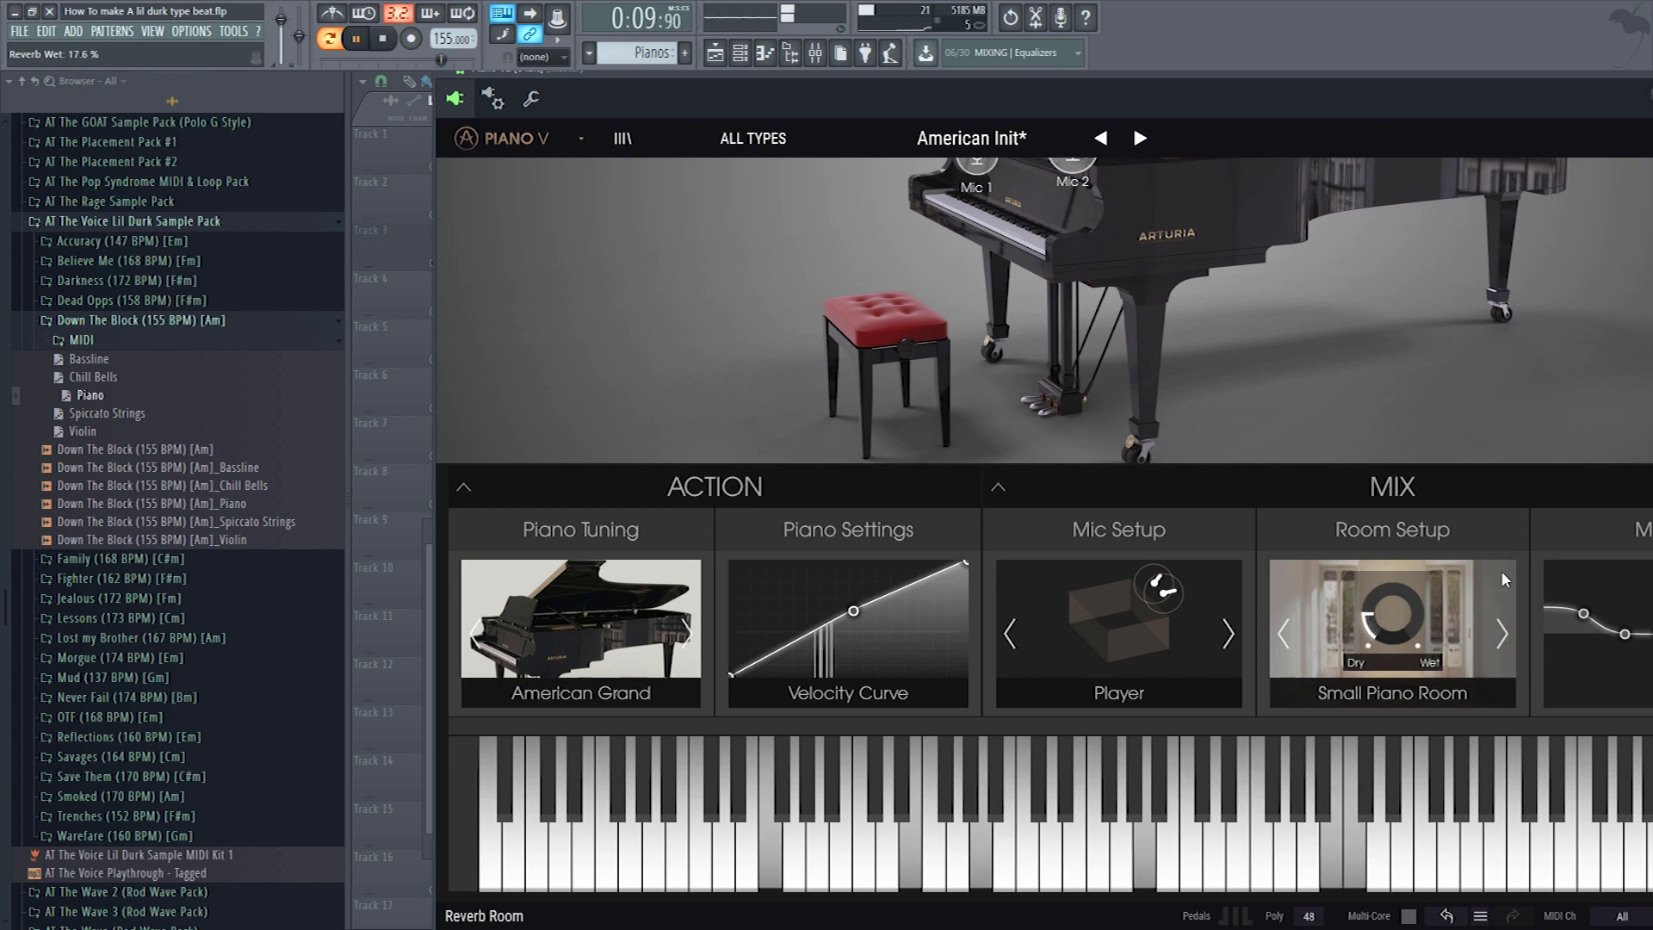
# - Reshape the piano's master equalizer curve, setting the band 3 gain to about 1.23 dB
pyautogui.moveTo(1582, 614); pyautogui.dragTo(1581, 626)
pyautogui.moveTo(1377, 101); pyautogui.dragTo(1107, 133)
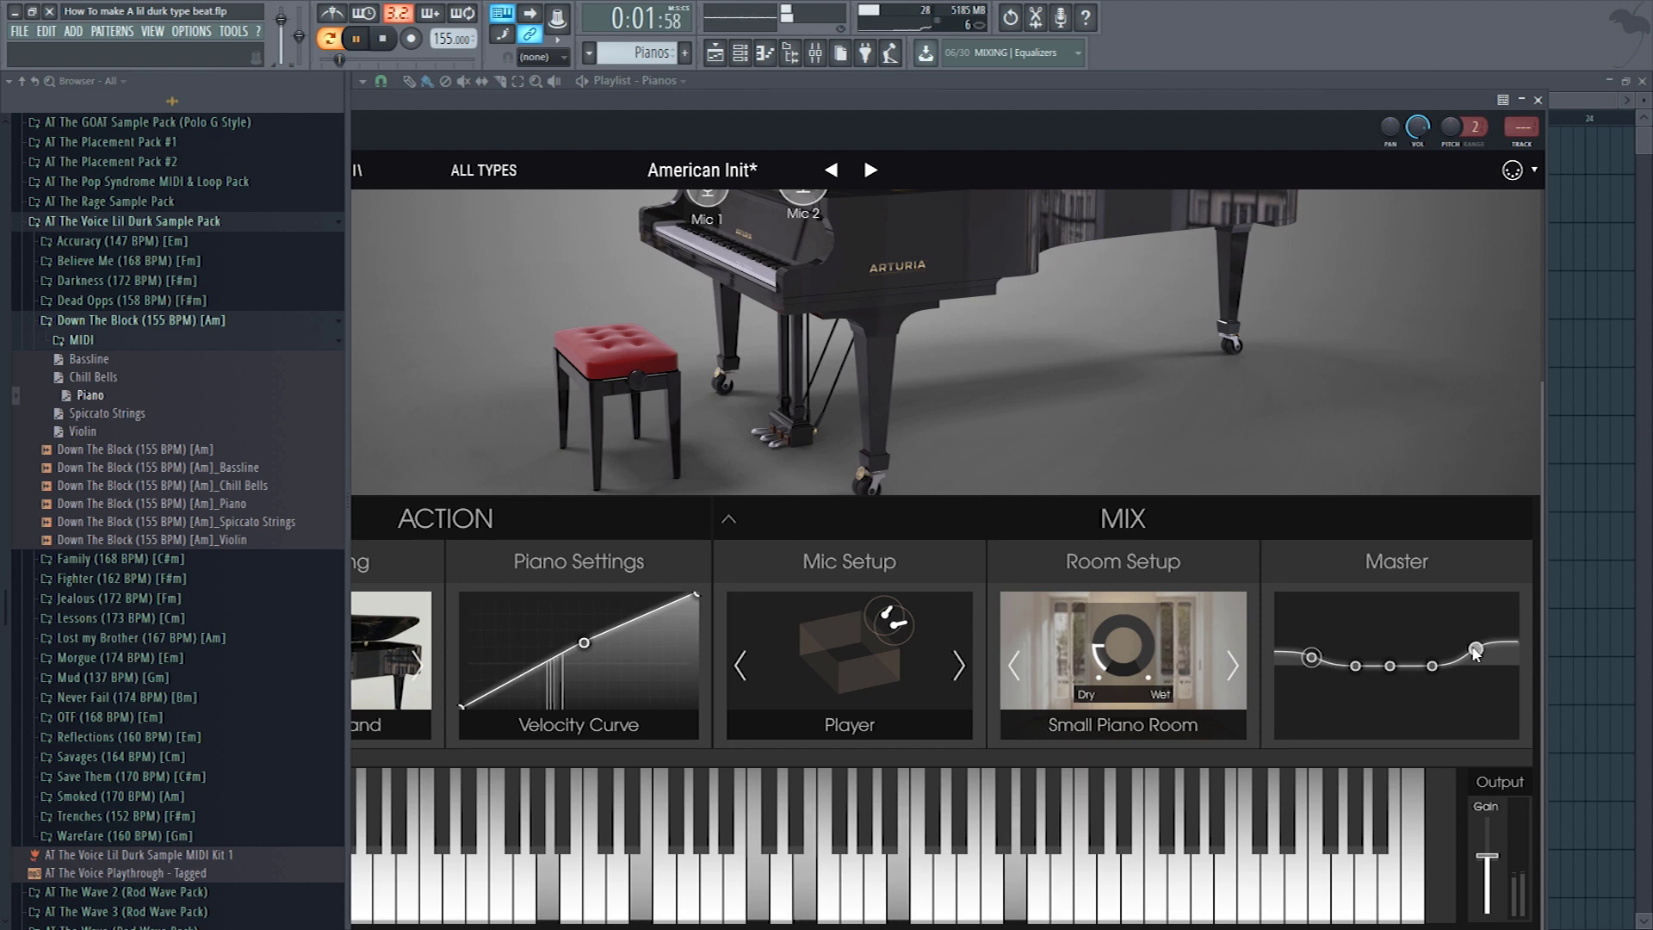
pyautogui.moveTo(1476, 650); pyautogui.dragTo(1418, 663)
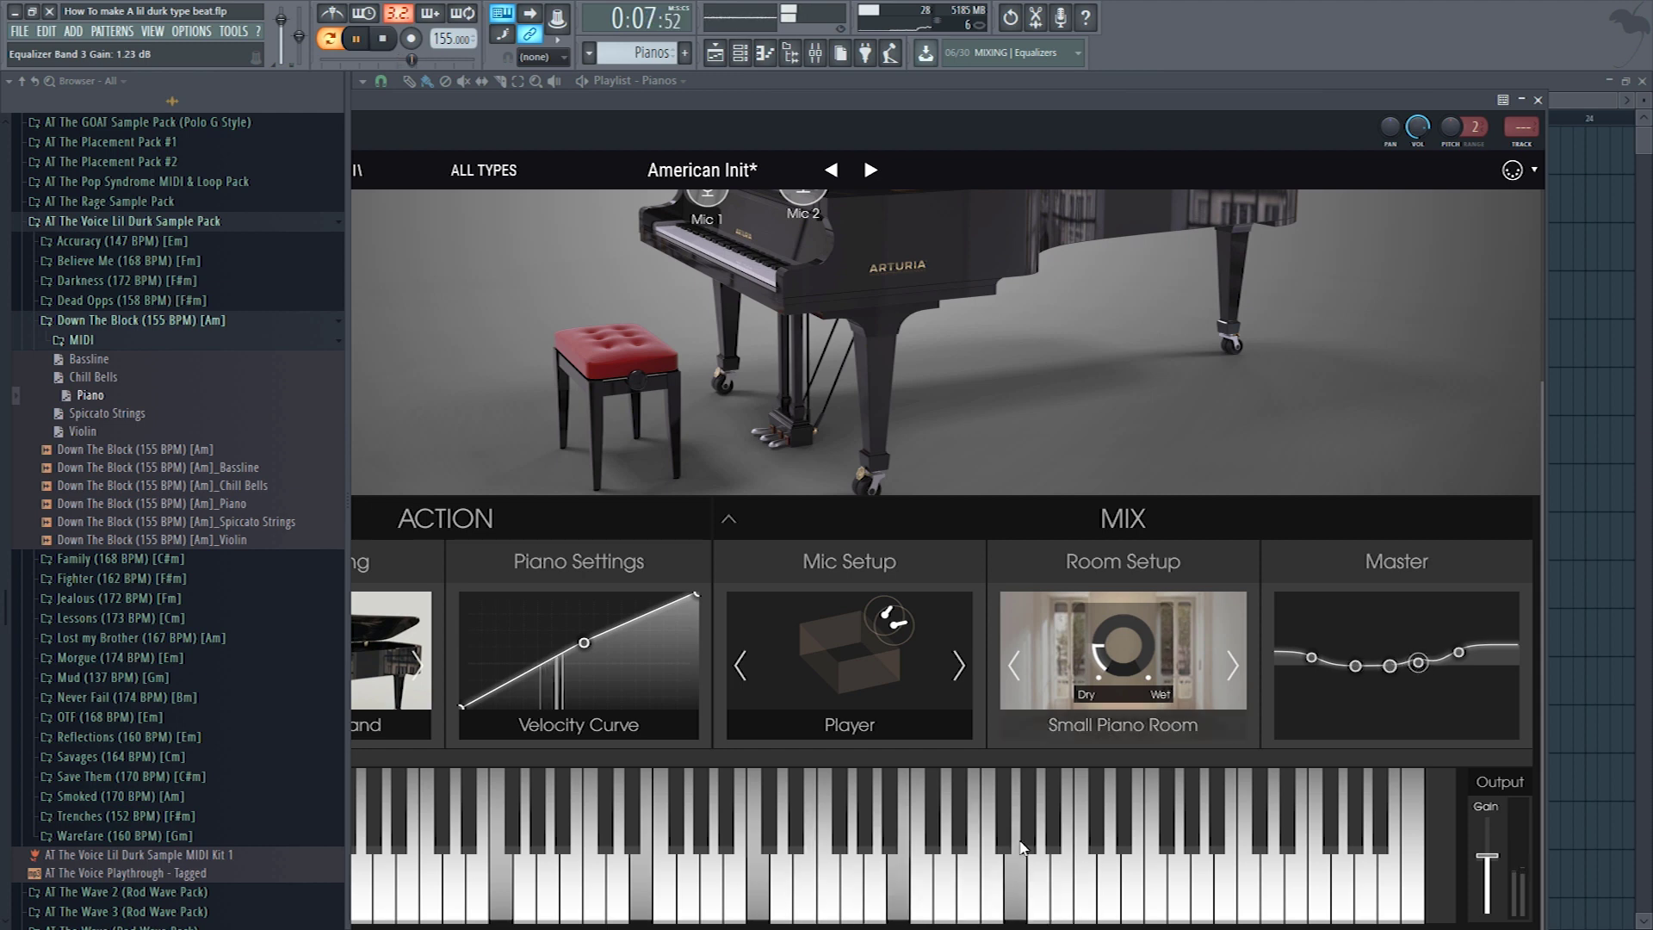
# - Switch the piano's mic setup to Close Mic and add two more points to its velocity curve
pyautogui.click(954, 664)
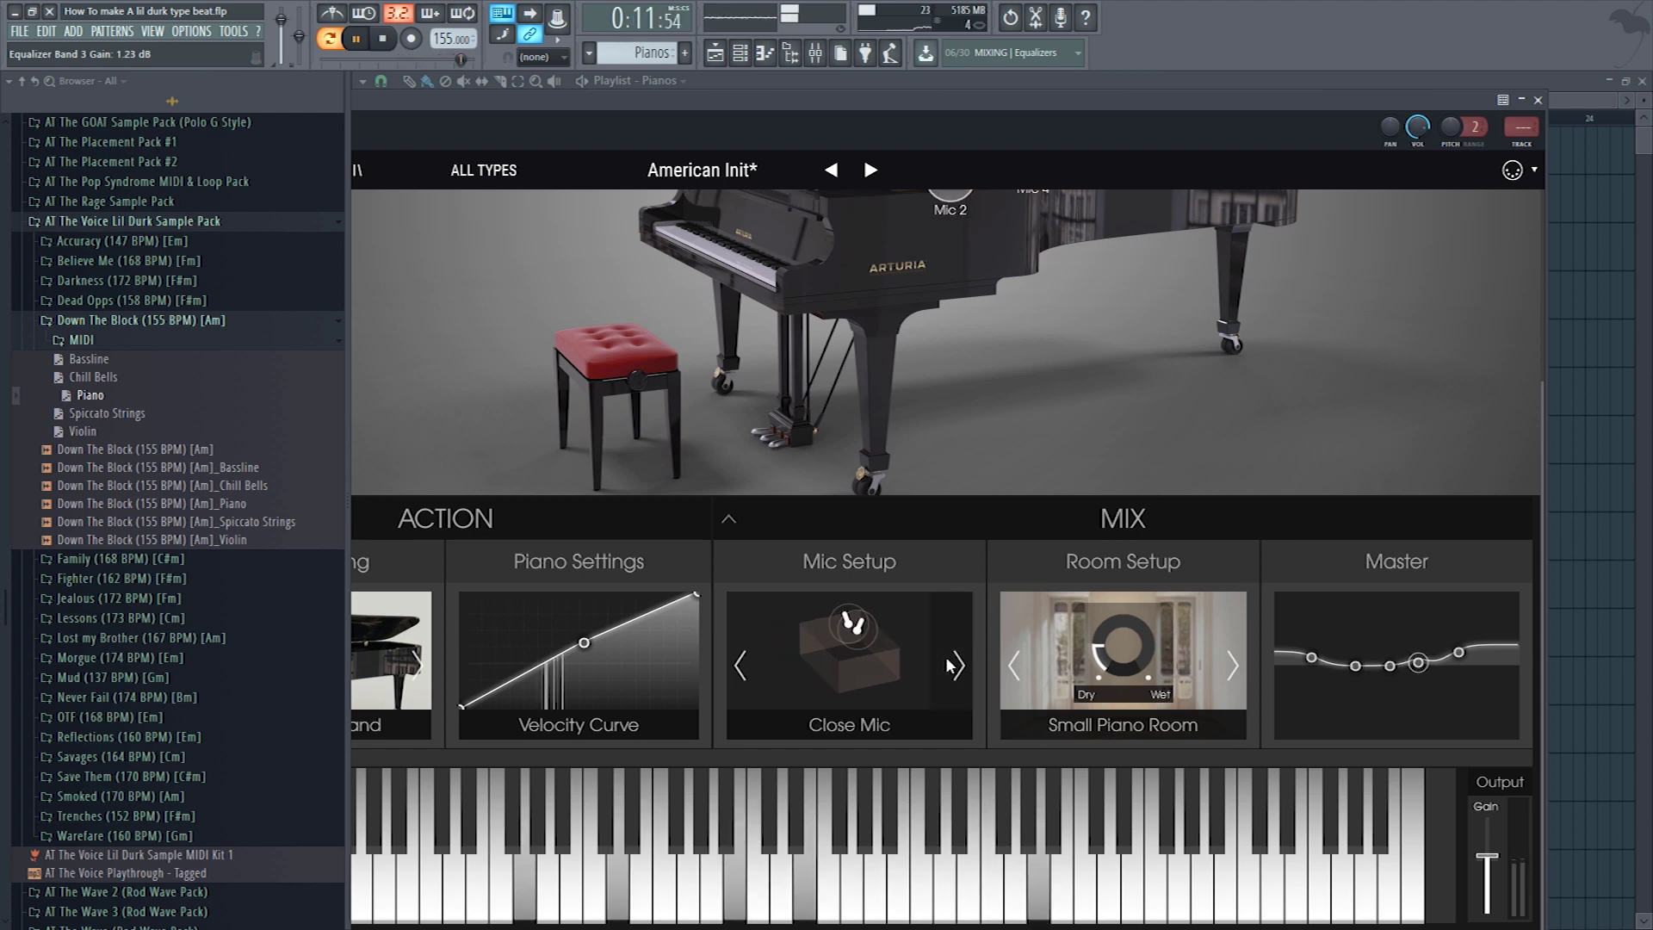
pyautogui.click(954, 665)
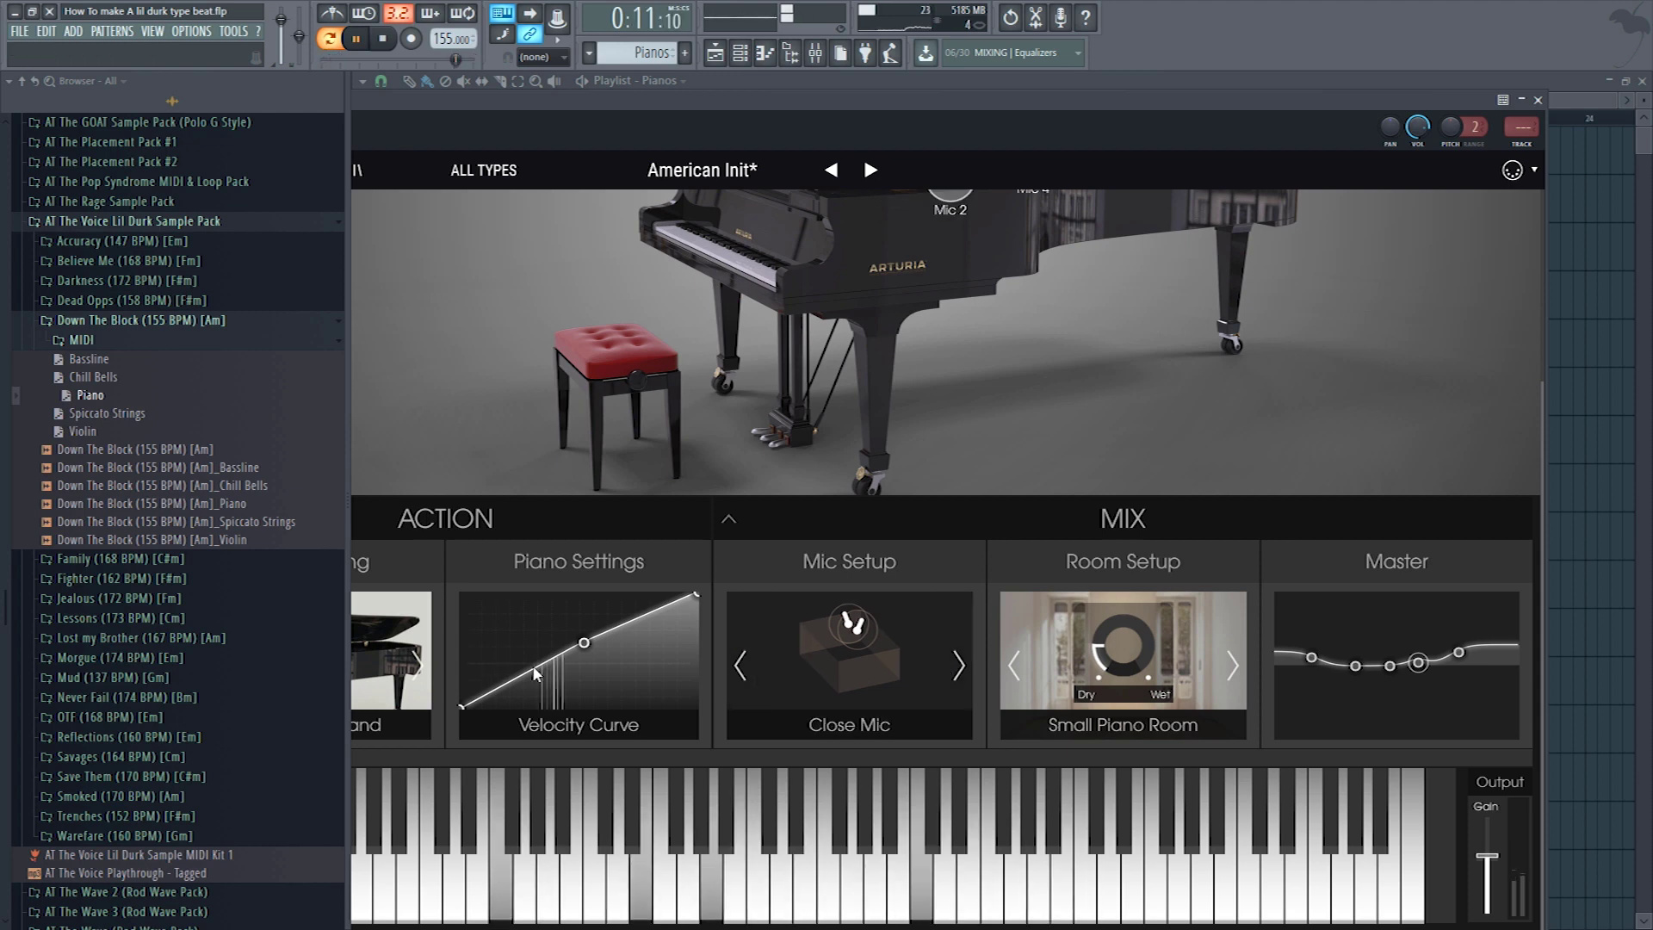
pyautogui.click(534, 667)
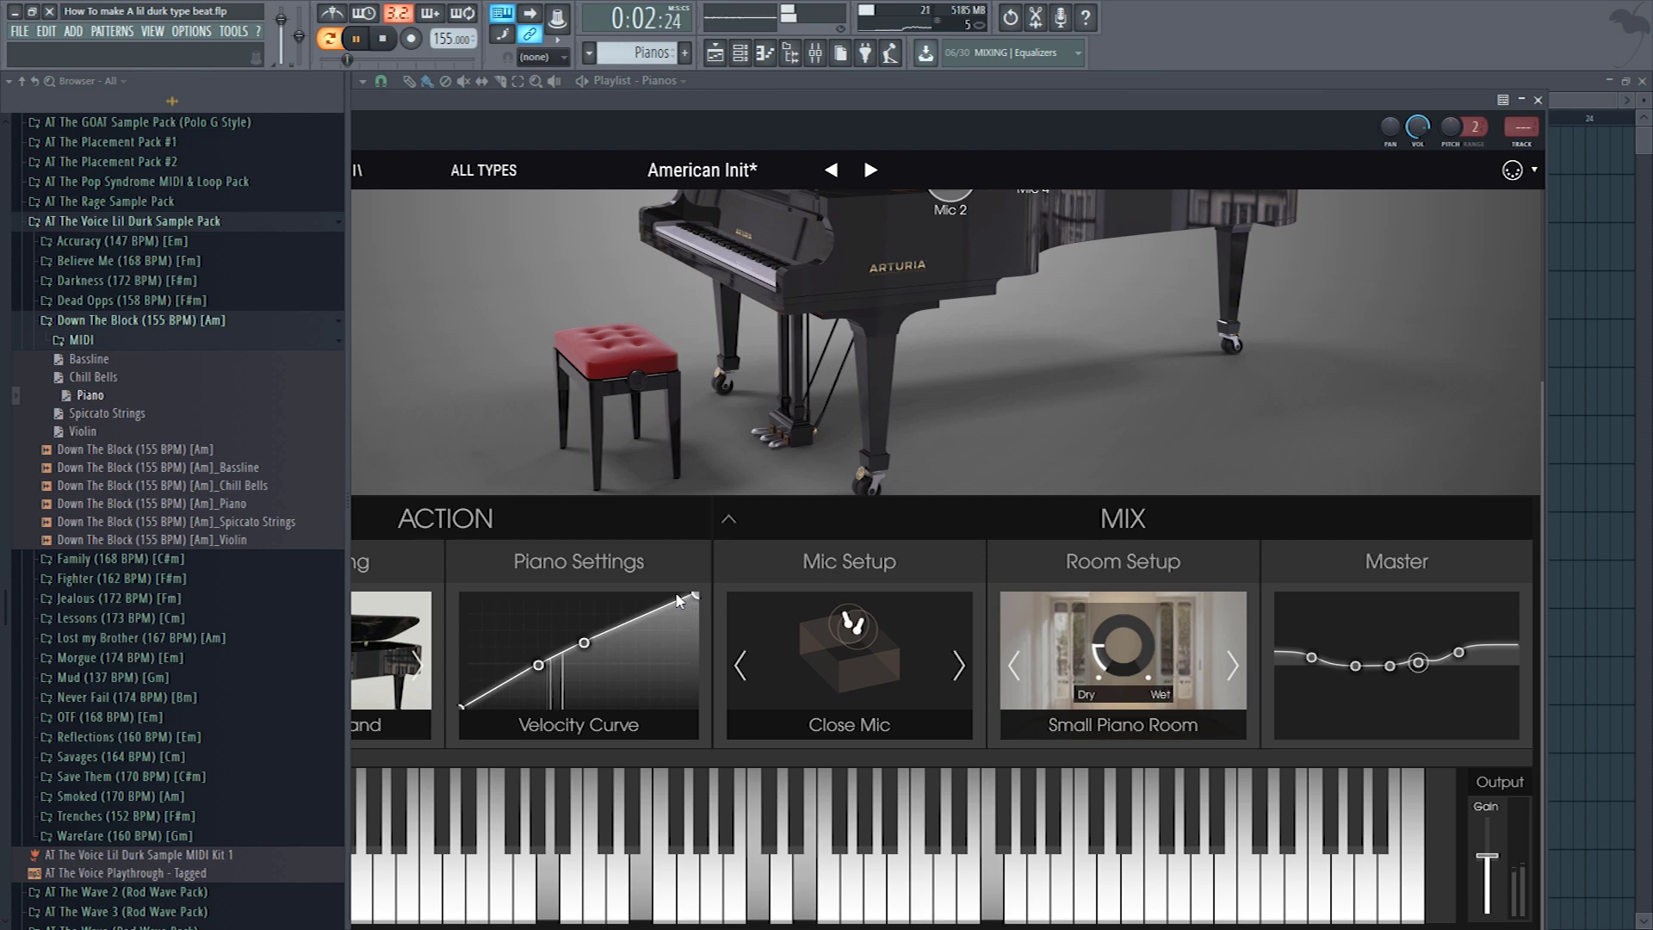
pyautogui.click(639, 614)
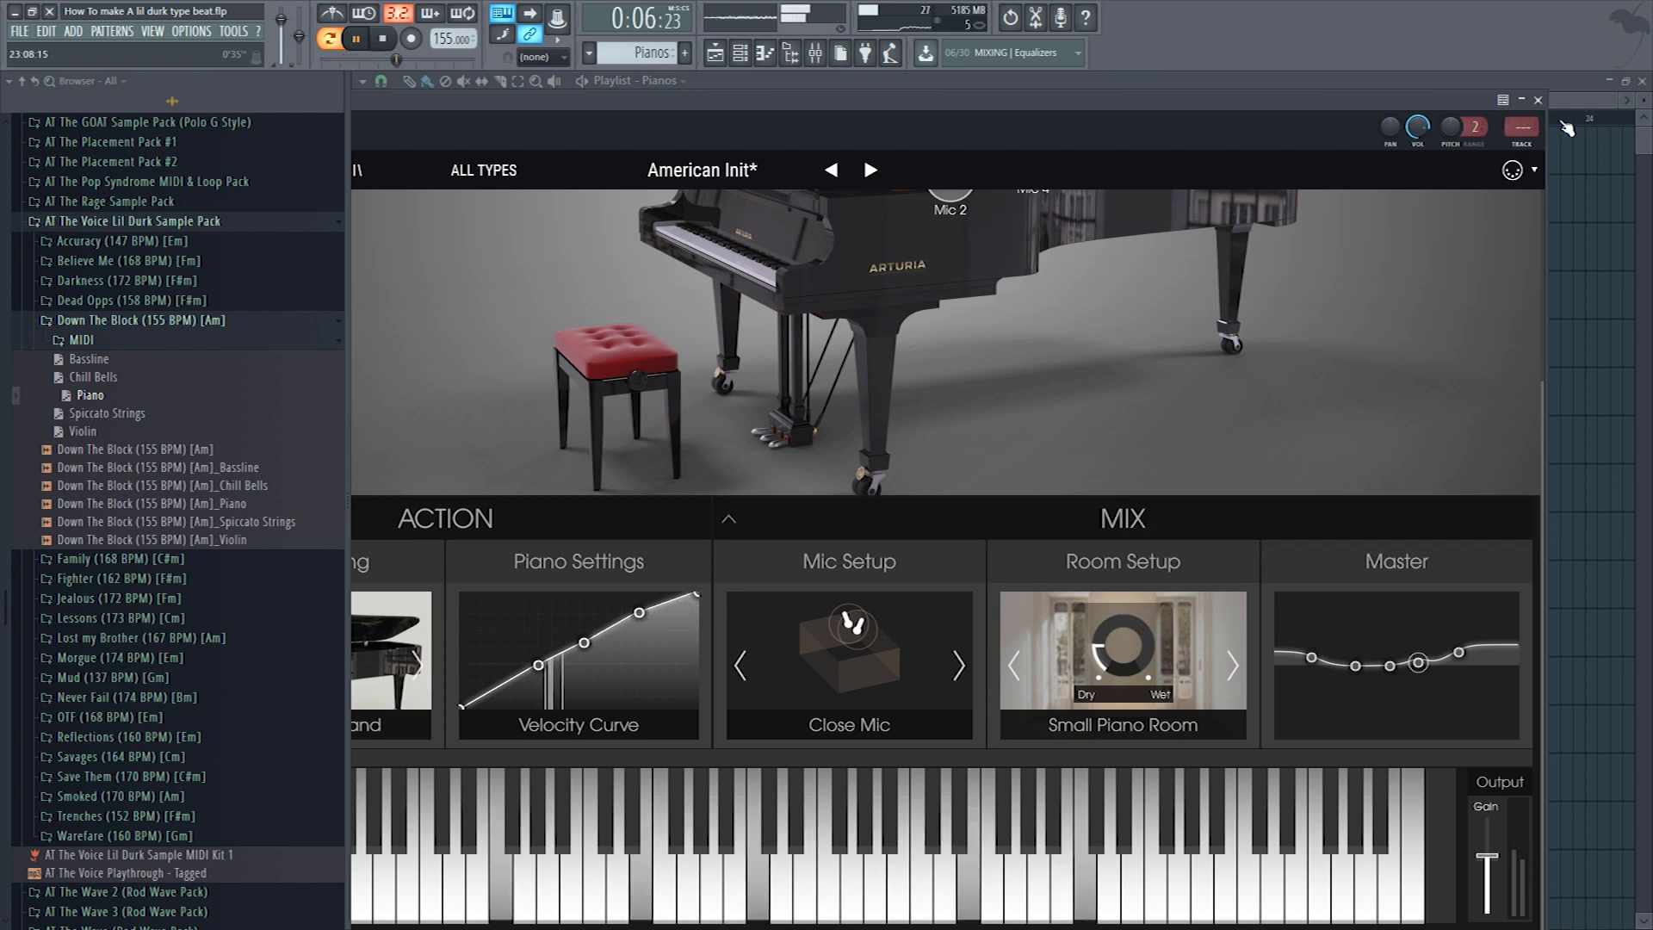
pyautogui.click(1538, 99)
# - Randomize the velocity levels of the piano notes in the piano roll, leaving the note pattern unaltered
pyautogui.click(696, 809)
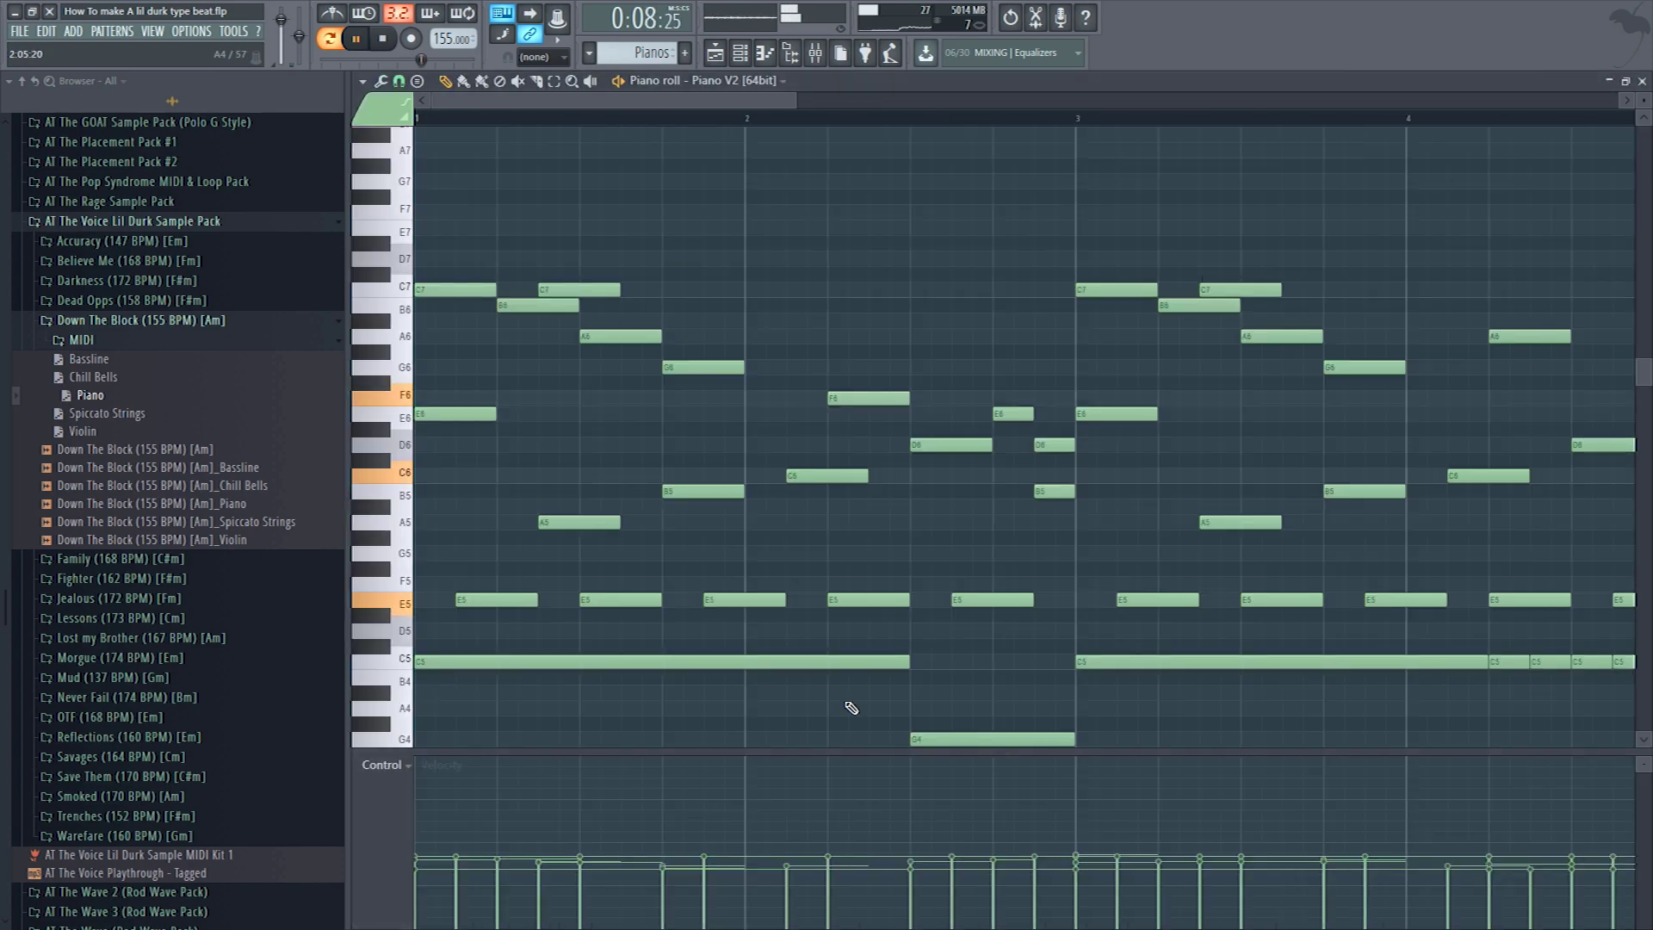
pyautogui.scroll(-3, 812, 453)
pyautogui.hotkey('alt', 'r')
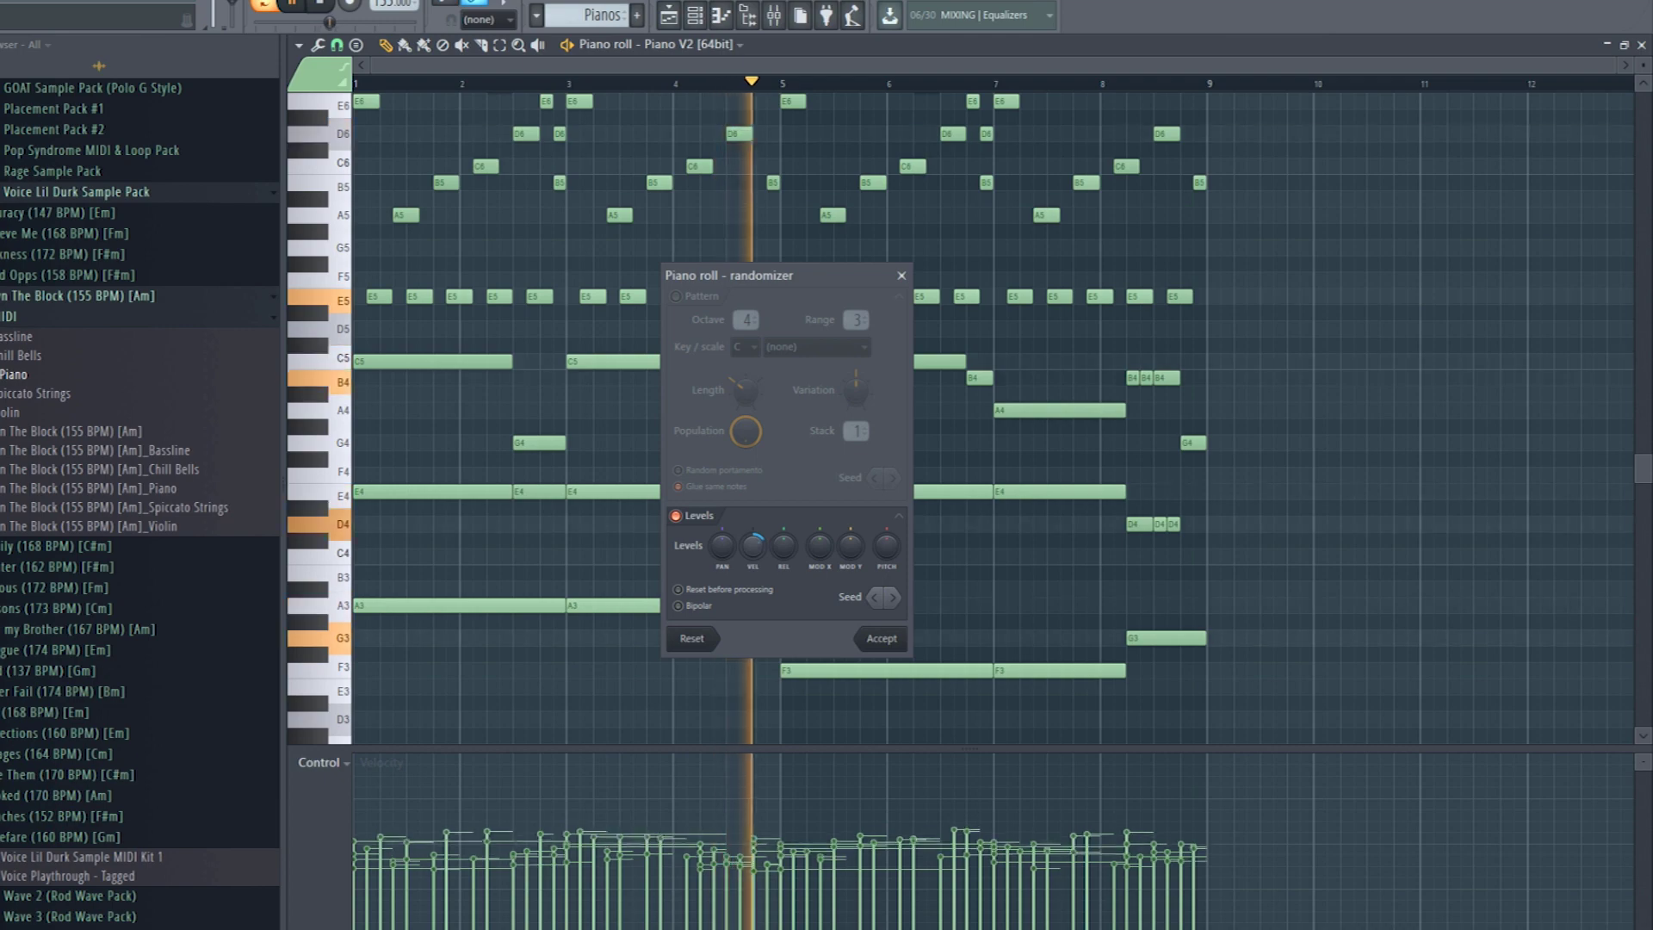
pyautogui.click(881, 638)
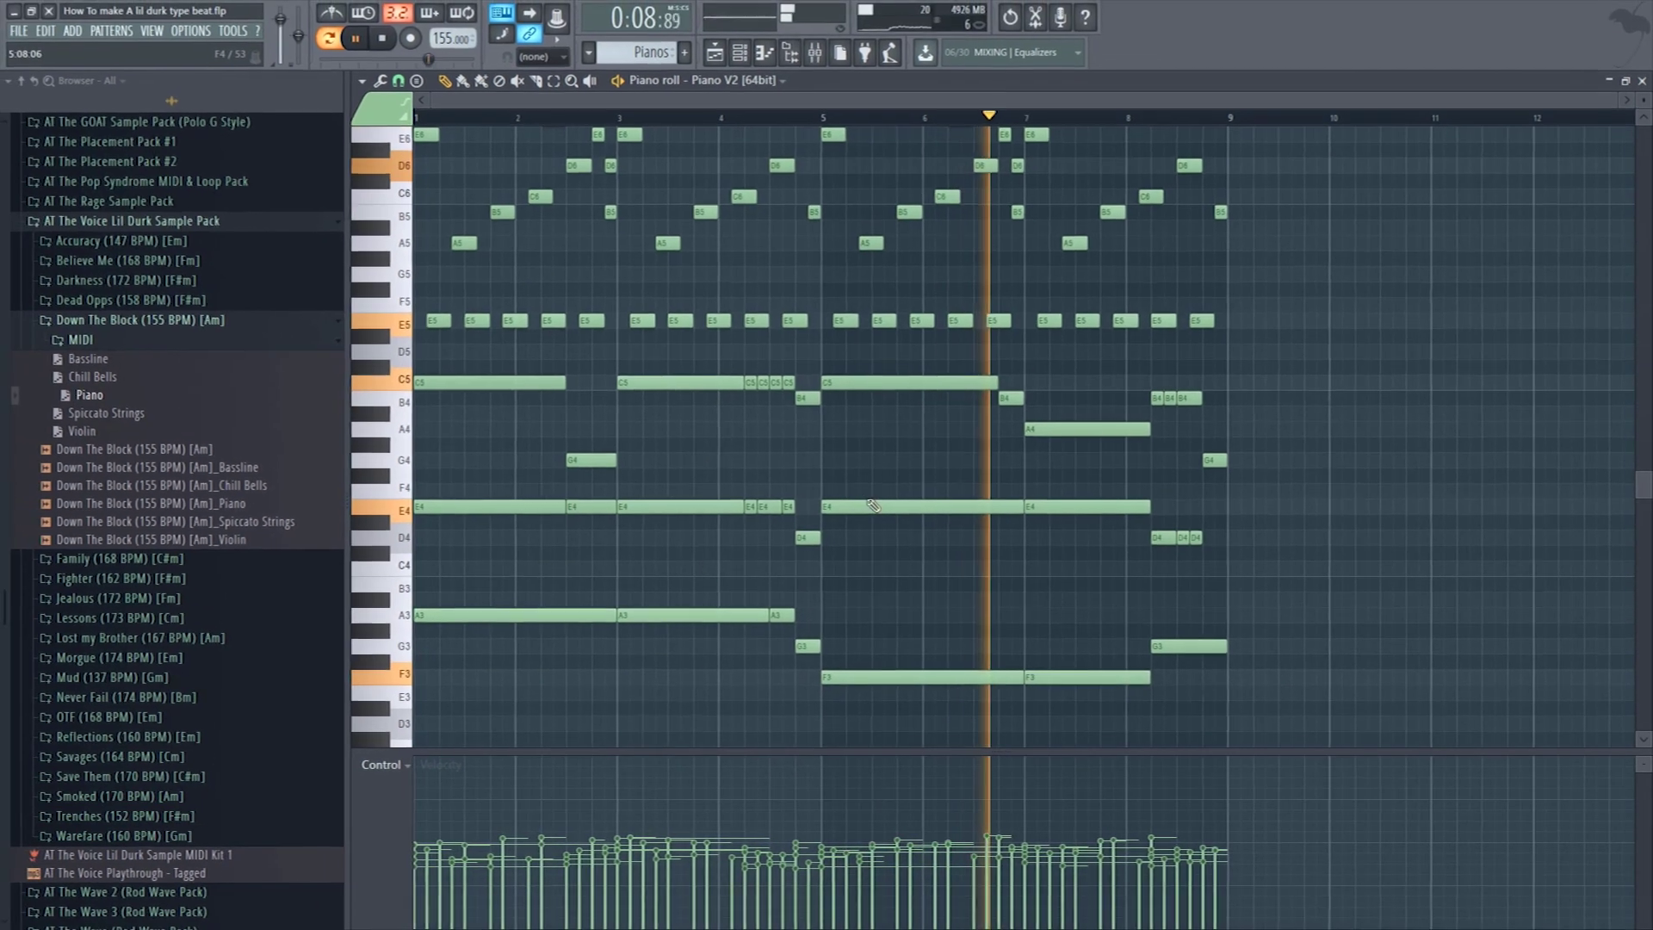
# - Return to the playlist, switch to song mode and play the opening of the arrangement with the new piano
pyautogui.press('F5')
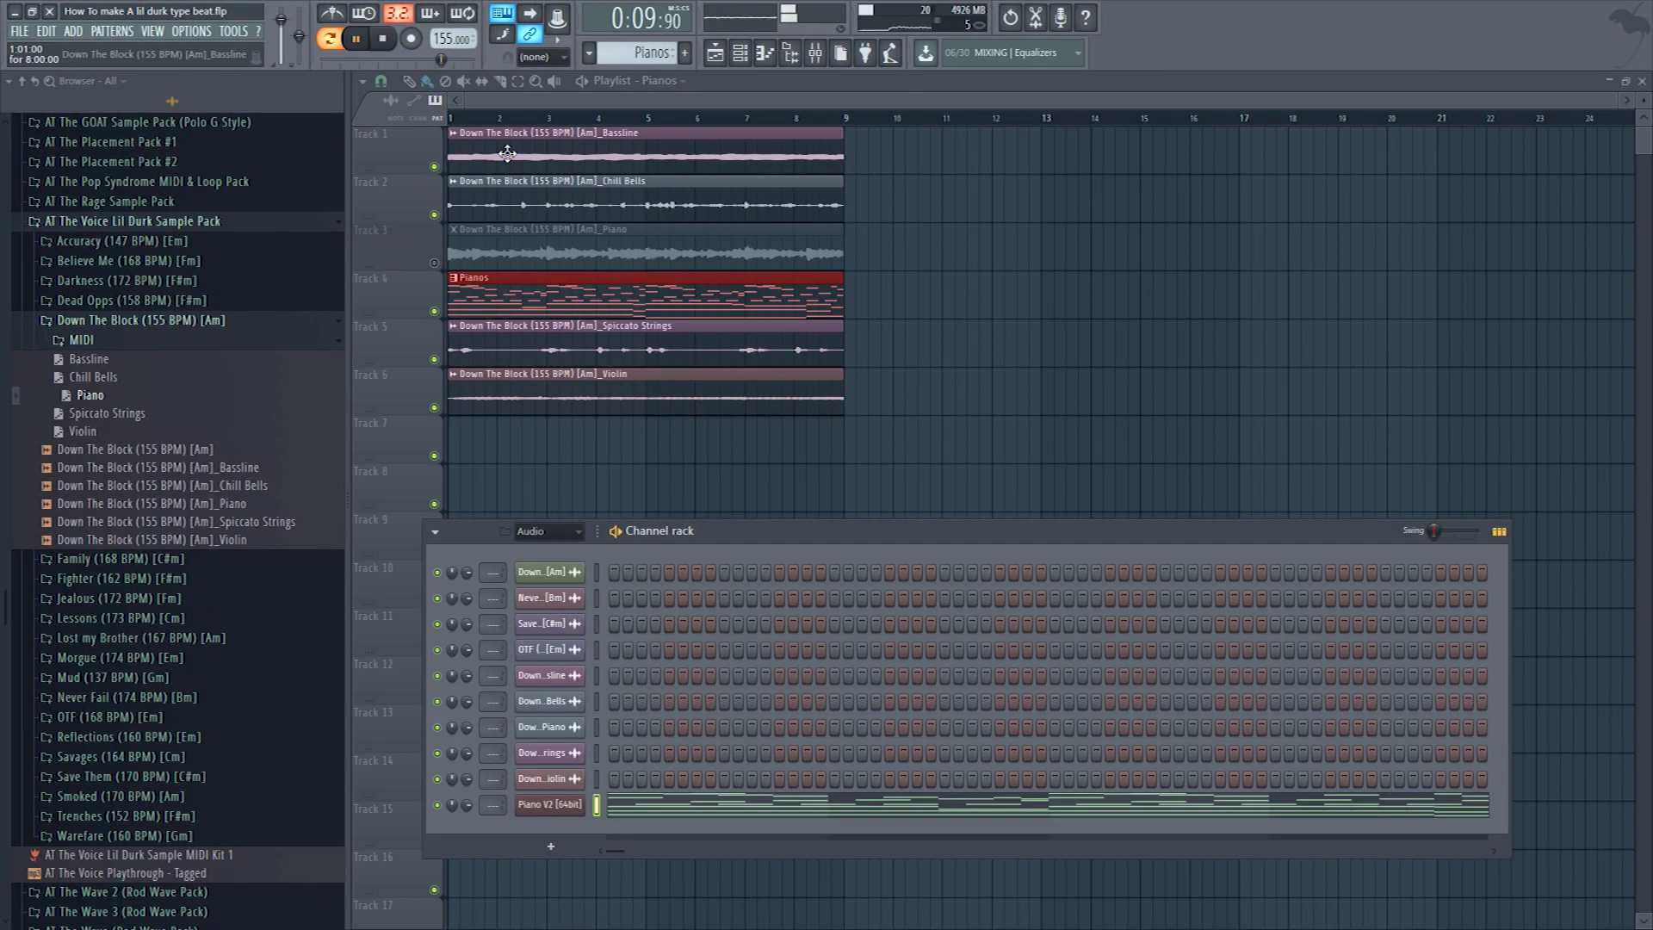
pyautogui.press('F6')
pyautogui.press('l')
pyautogui.press('space')
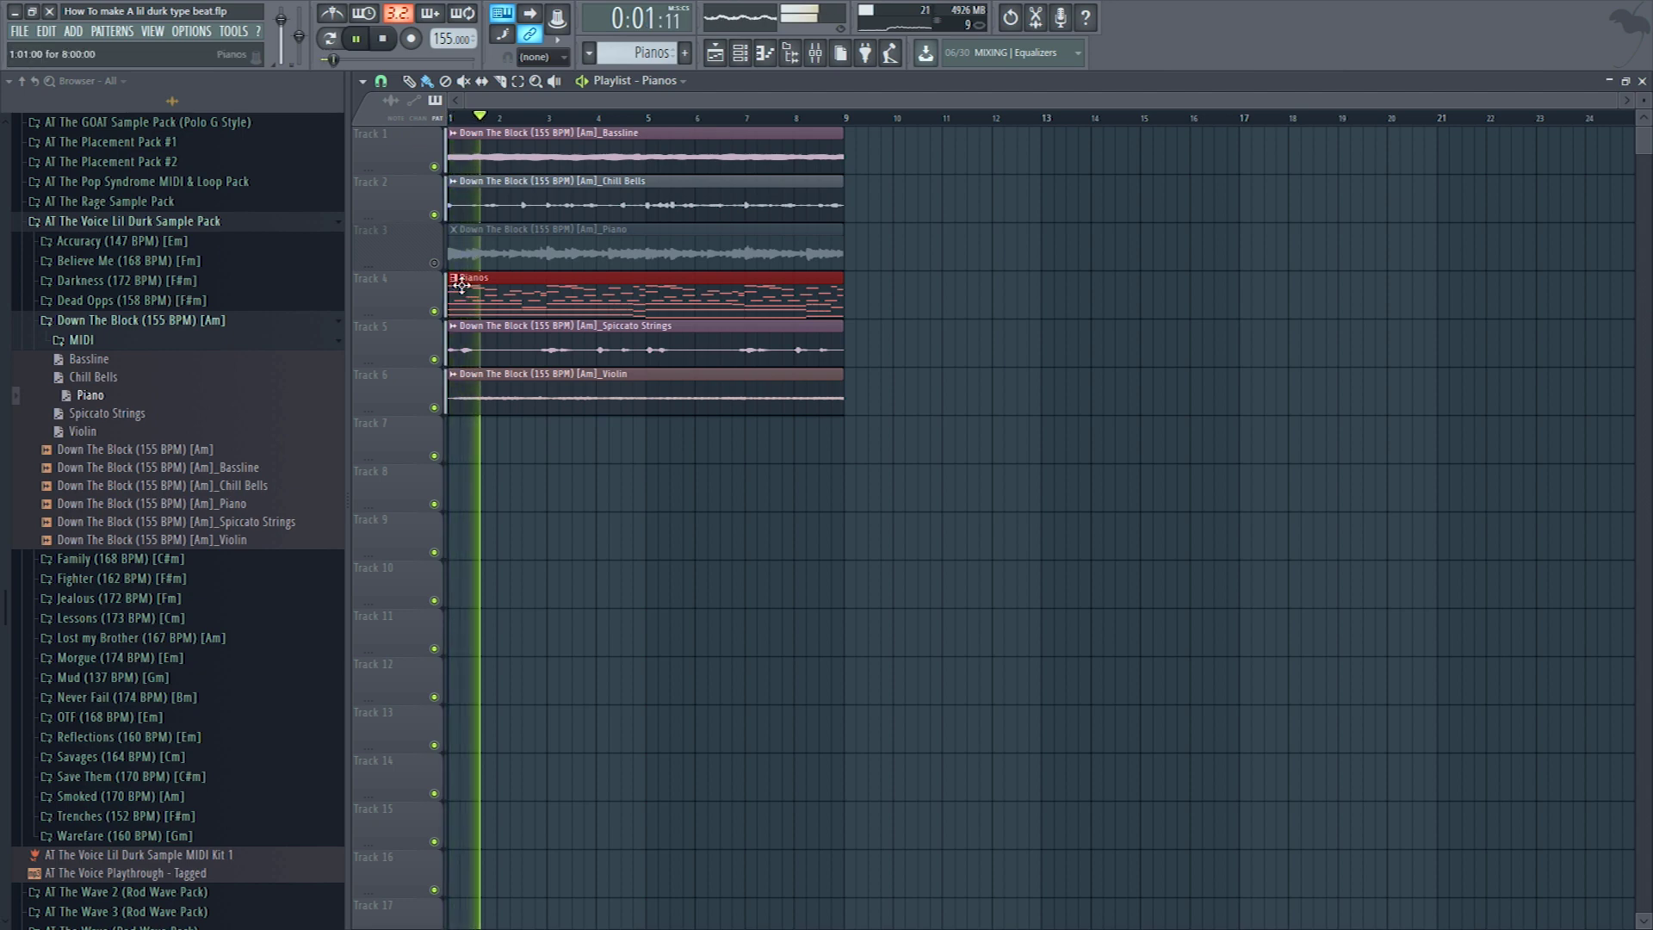
pyautogui.press('space')
# - Route all six channels in the channel rack to consecutive mixer tracks, starting from the first insert
pyautogui.press('F6')
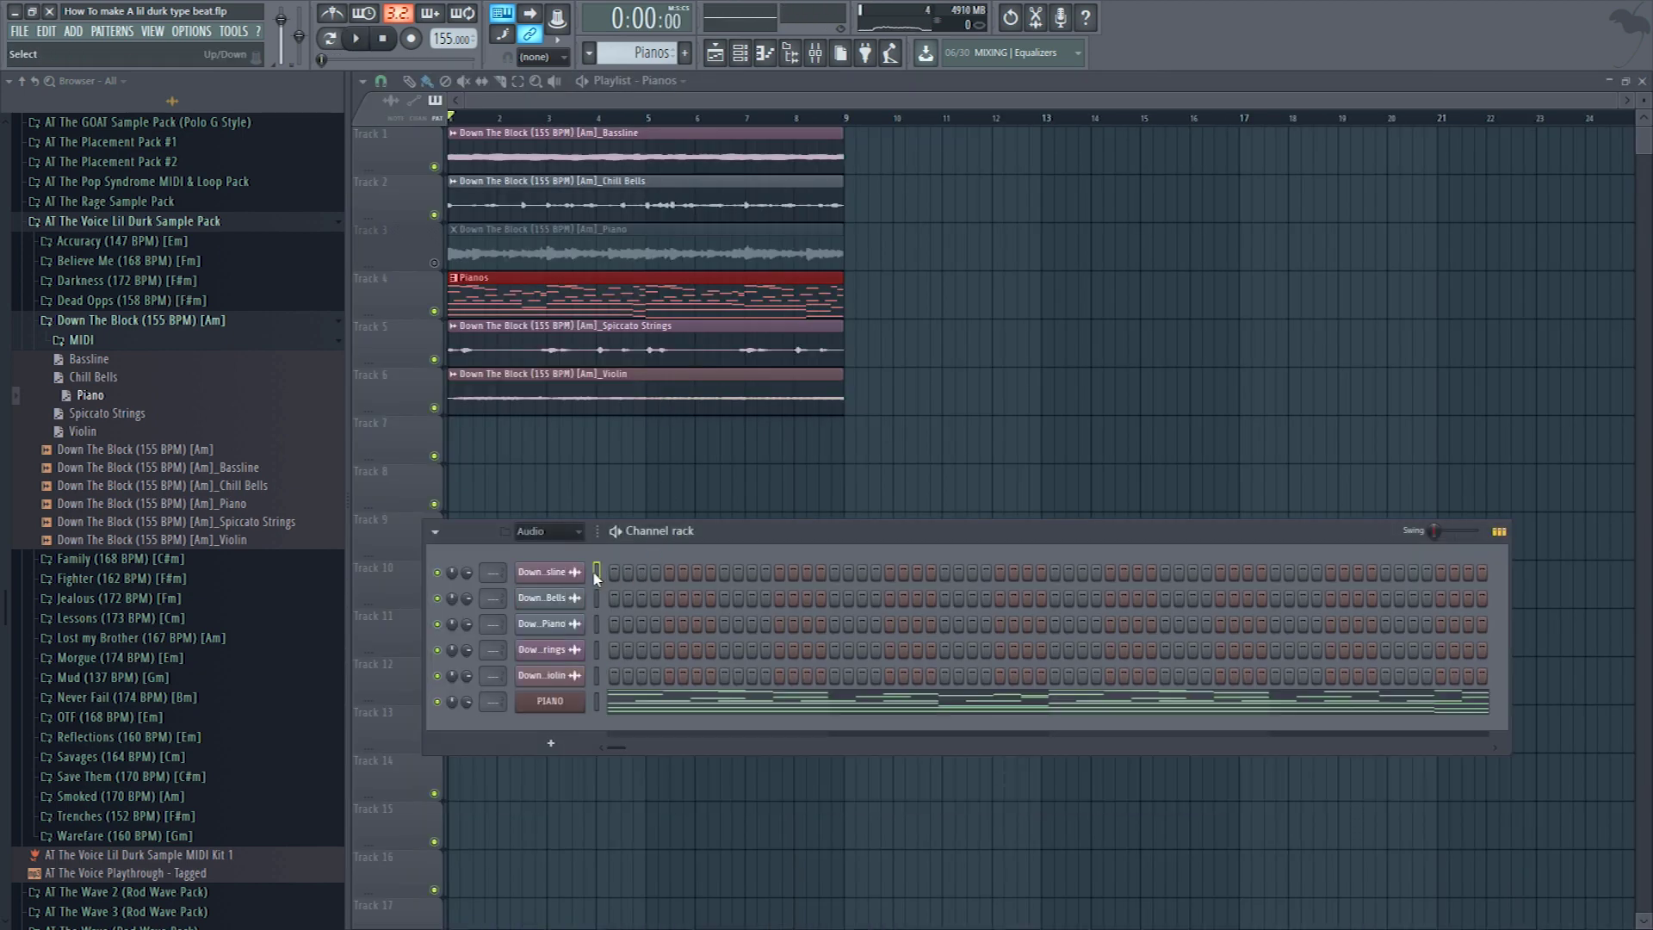
pyautogui.moveTo(595, 572); pyautogui.dragTo(597, 700)
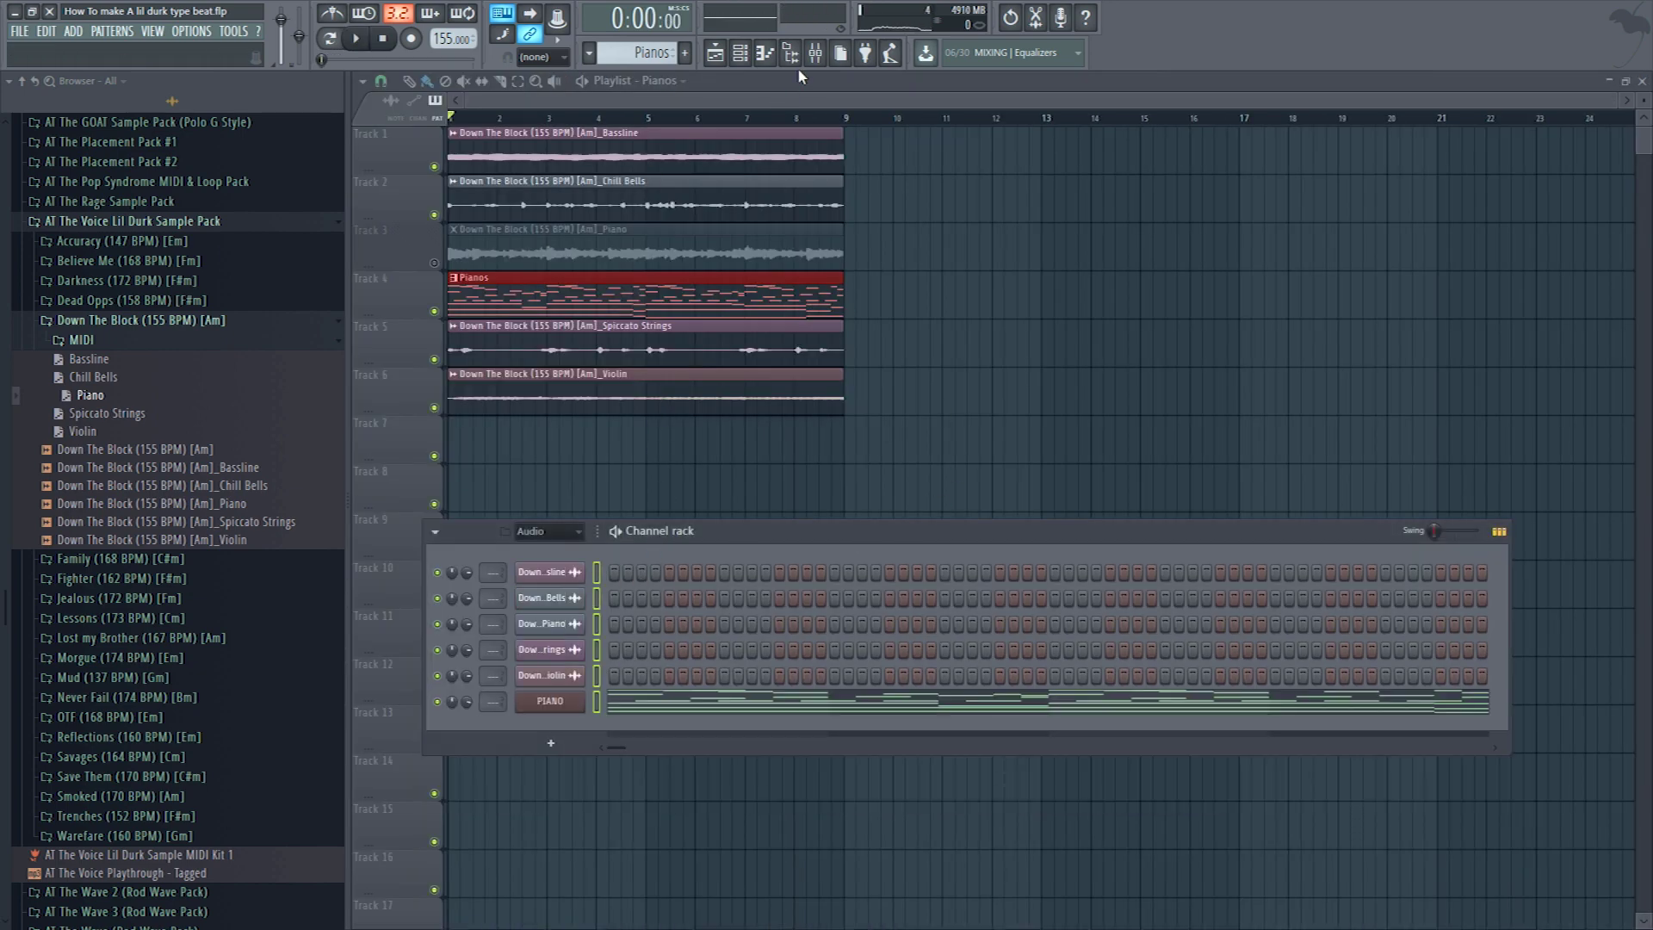
pyautogui.press('F9')
pyautogui.click(401, 235)
pyautogui.rightClick(401, 235)
pyautogui.moveTo(482, 233)
pyautogui.click(652, 249)
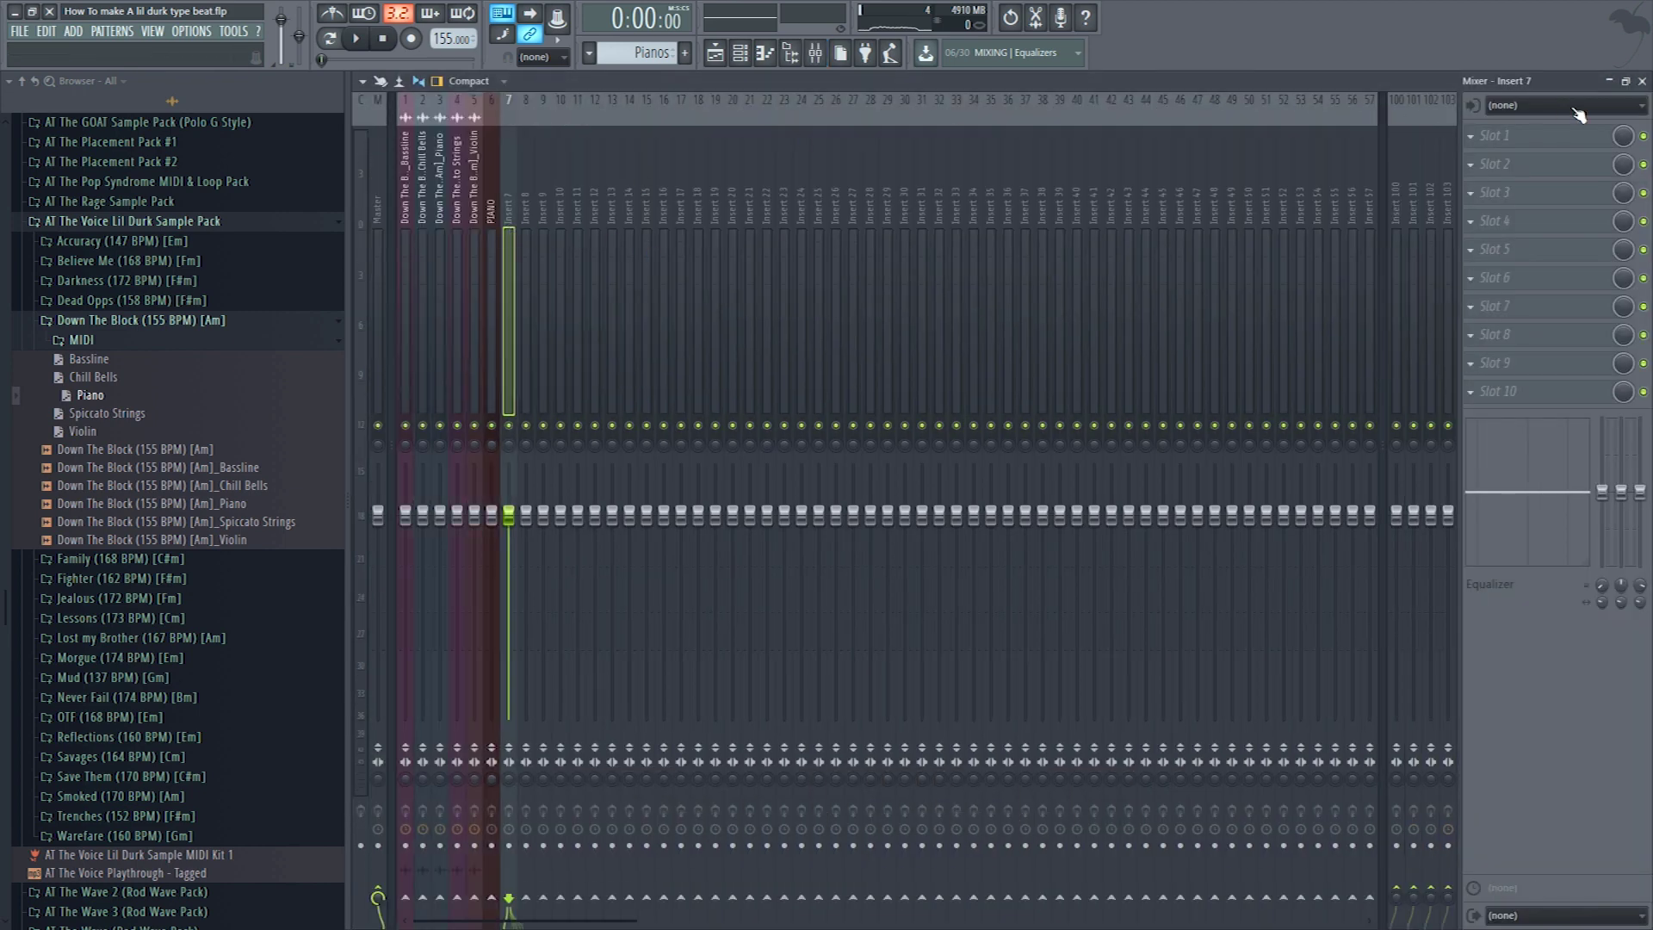
pyautogui.click(1642, 80)
pyautogui.press('F6')
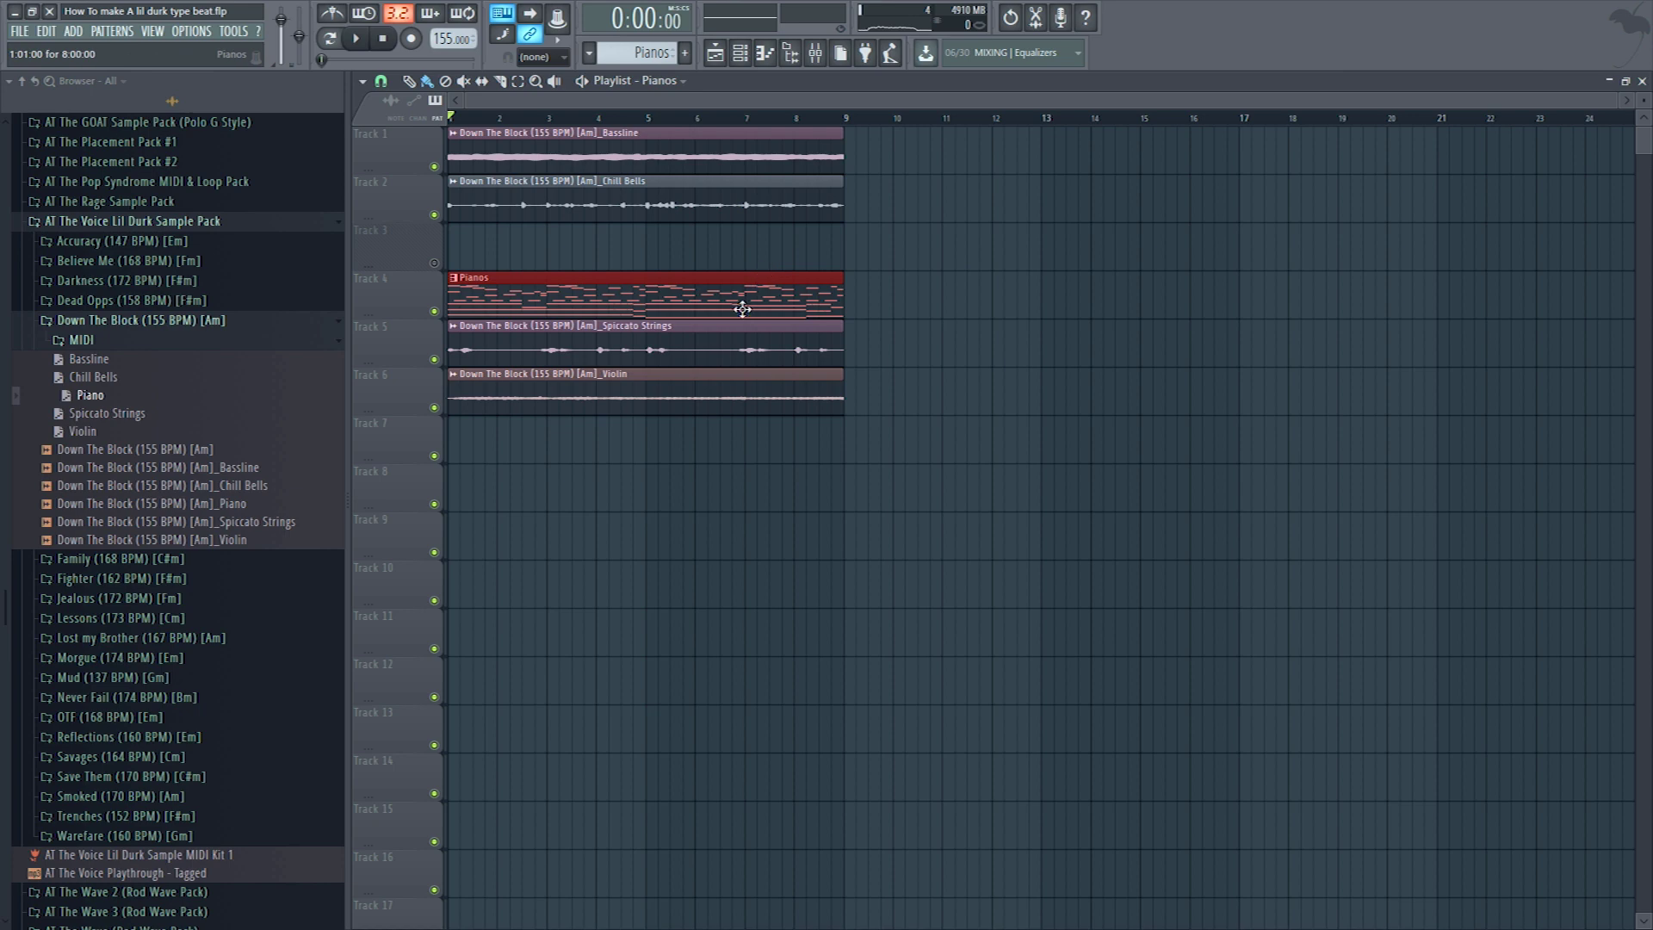
# - Play the arrangement and lower the faders of all six instrument tracks together in the mixer
pyautogui.moveTo(638, 460); pyautogui.dragTo(575, 310)
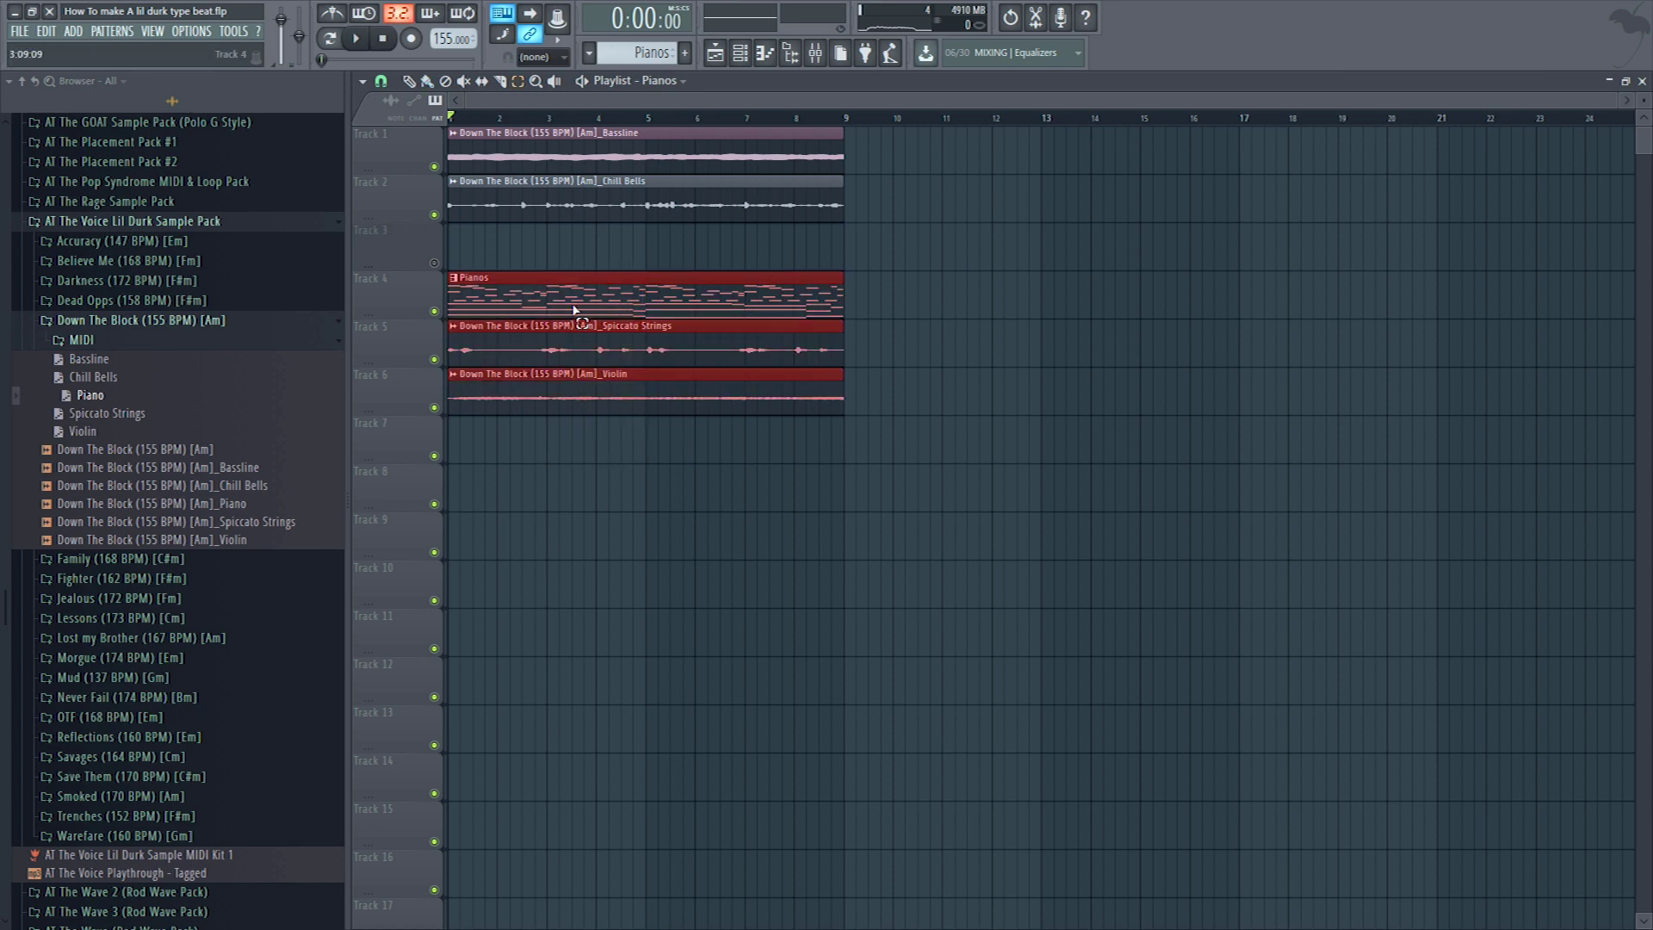
pyautogui.press('space')
pyautogui.press('F9')
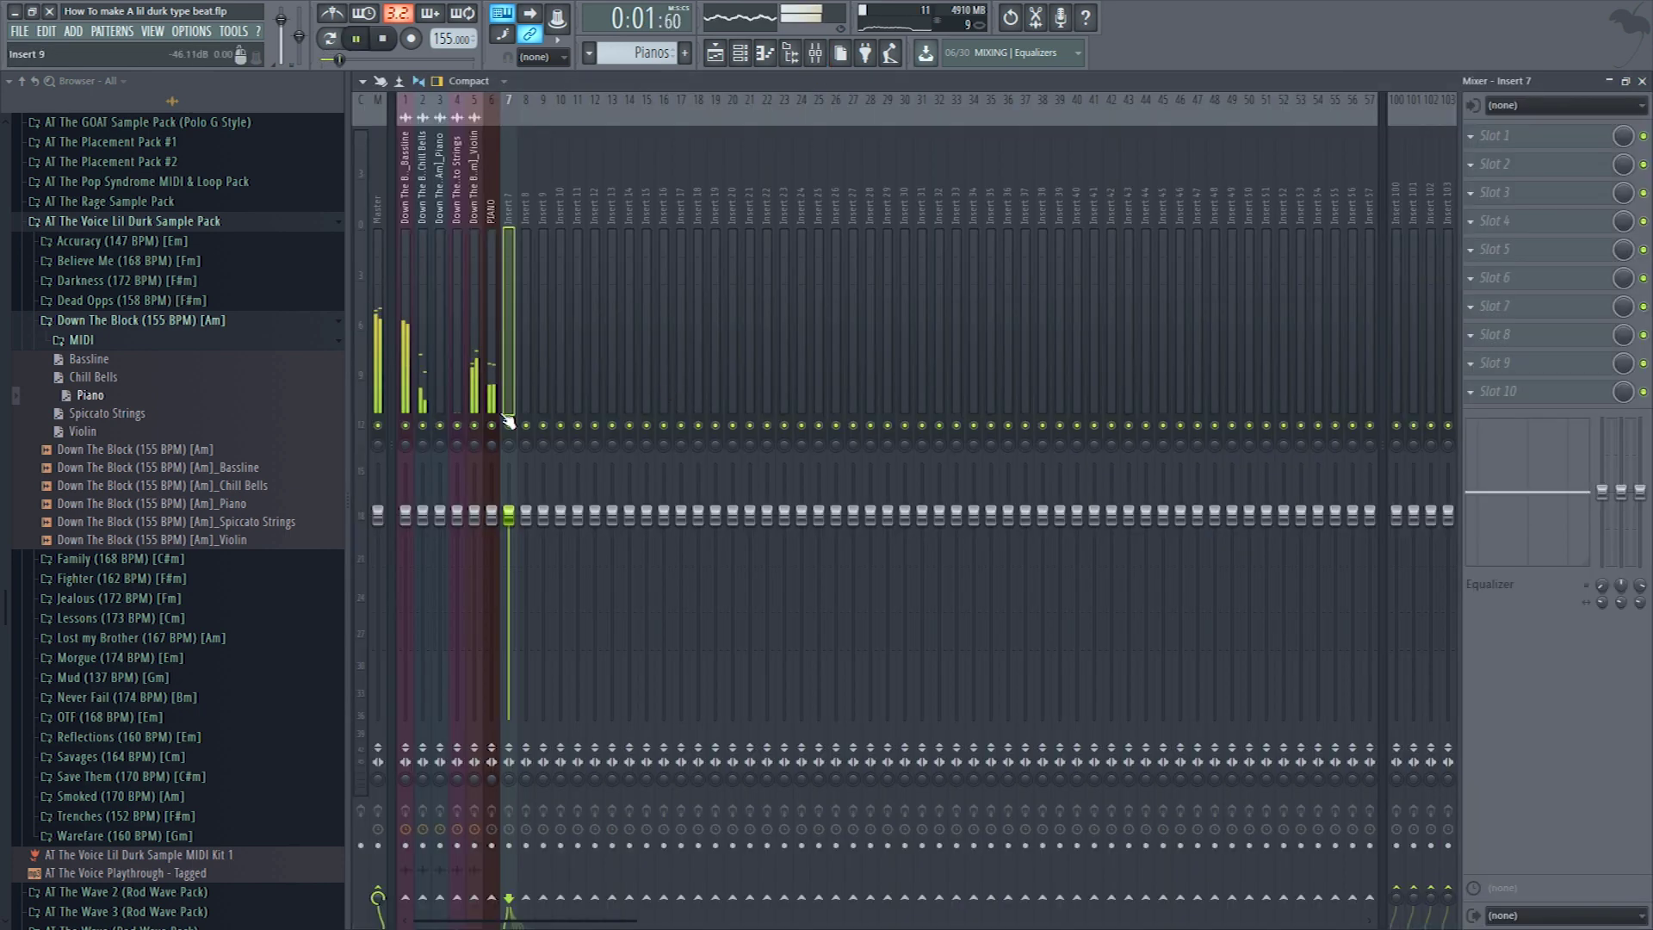
pyautogui.moveTo(493, 384); pyautogui.dragTo(392, 381)
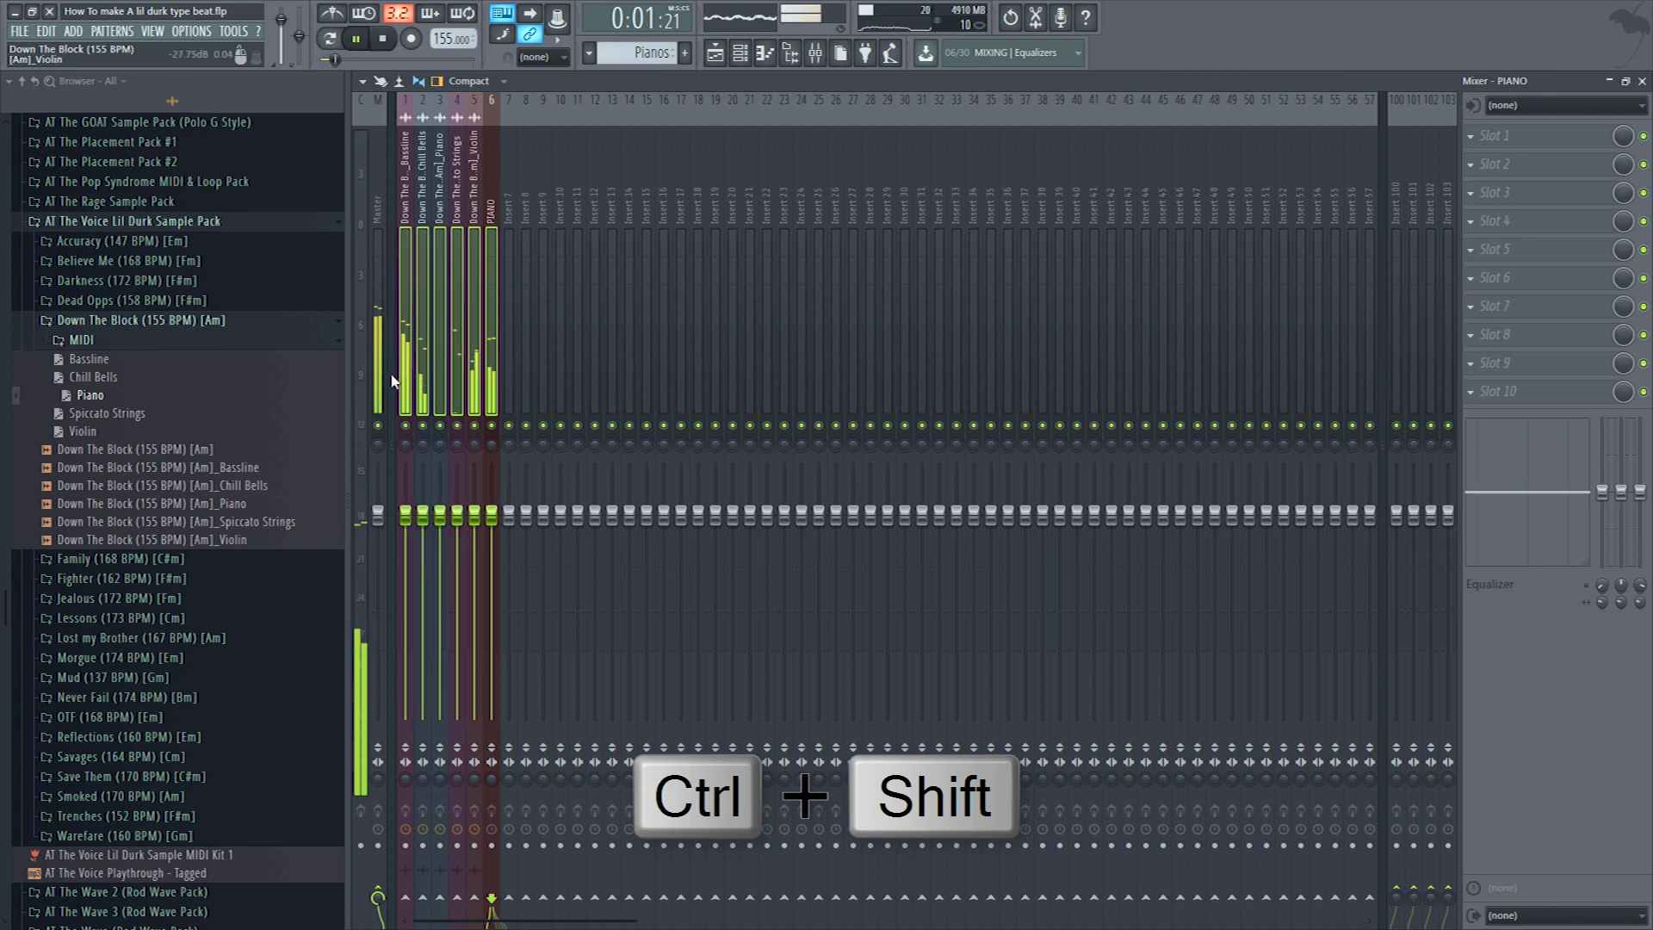
pyautogui.moveTo(406, 515); pyautogui.dragTo(405, 548)
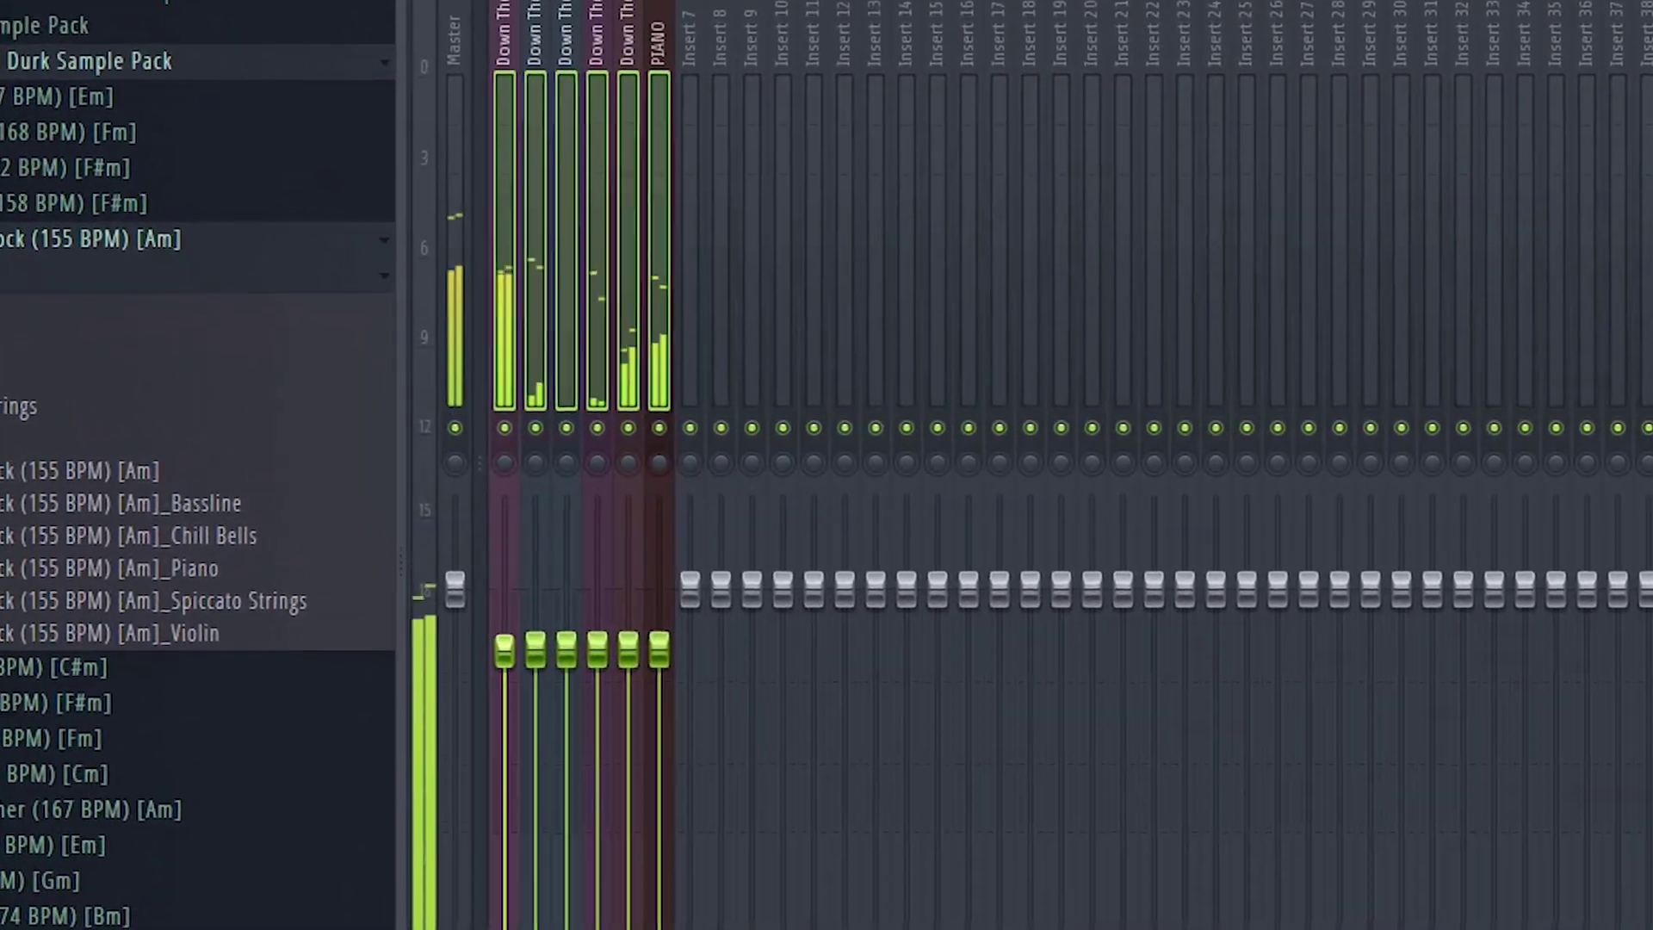
# - Solo the PIANO mixer track and raise its fader to just below the default level
pyautogui.rightClick(656, 428)
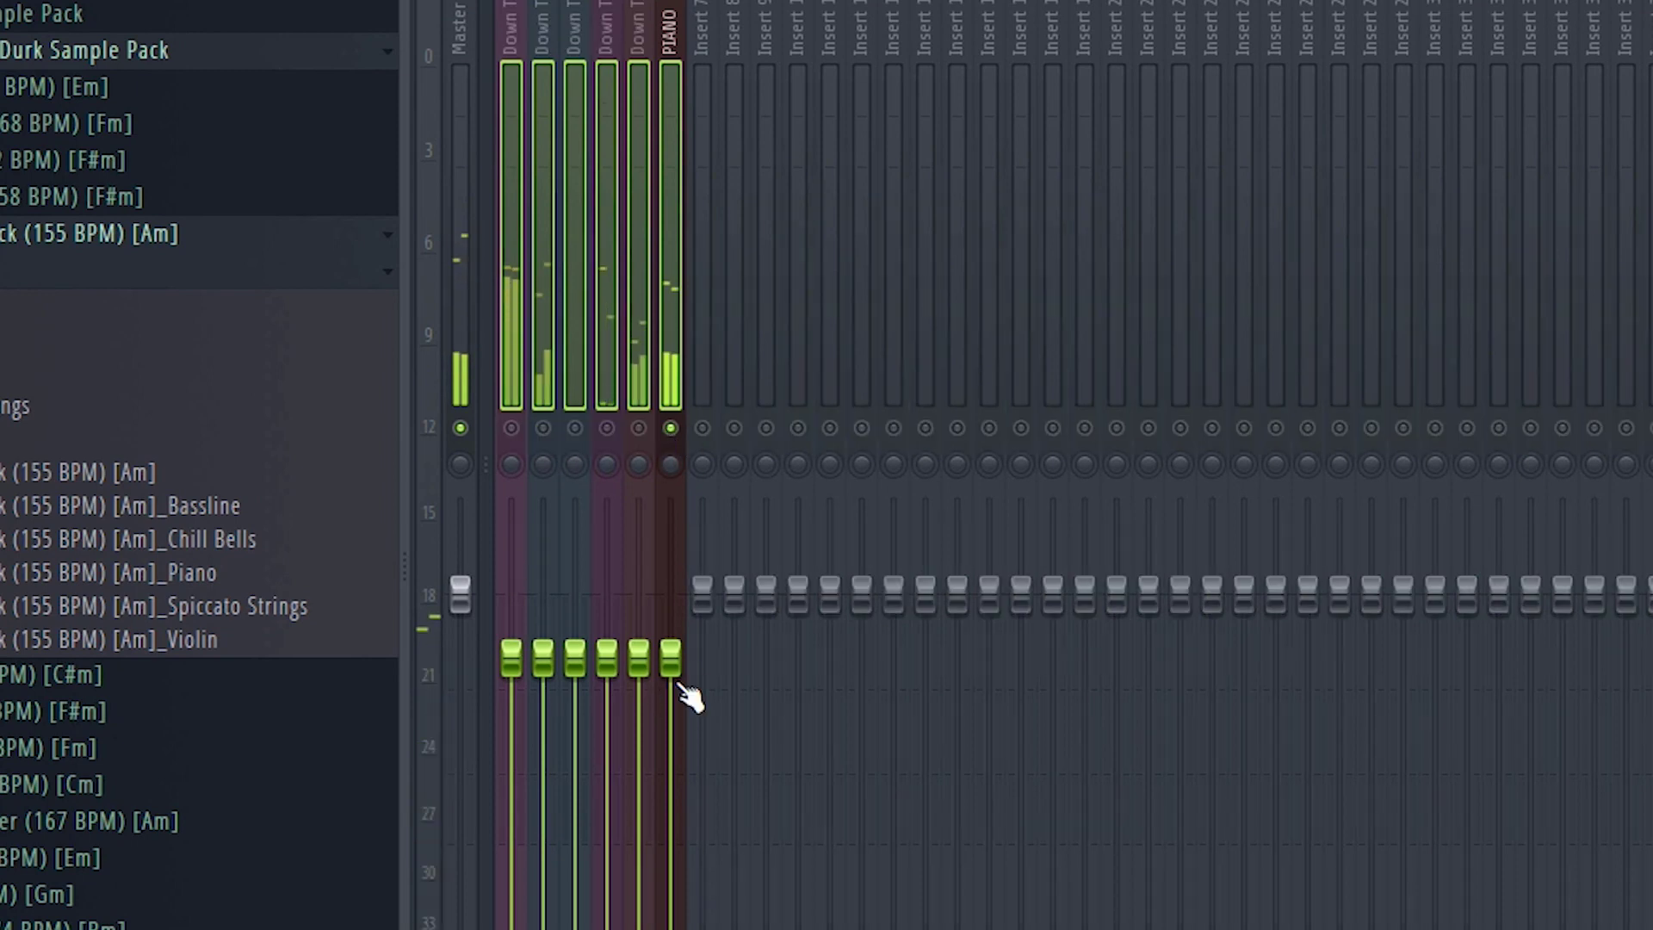
pyautogui.click(702, 327)
pyautogui.click(671, 332)
pyautogui.moveTo(671, 666); pyautogui.dragTo(671, 602)
# - Unmute the Violin, Spiccato Strings and sampled Piano mixer tracks, lowering the violin fader slightly and raising the strings fader slightly
pyautogui.click(638, 428)
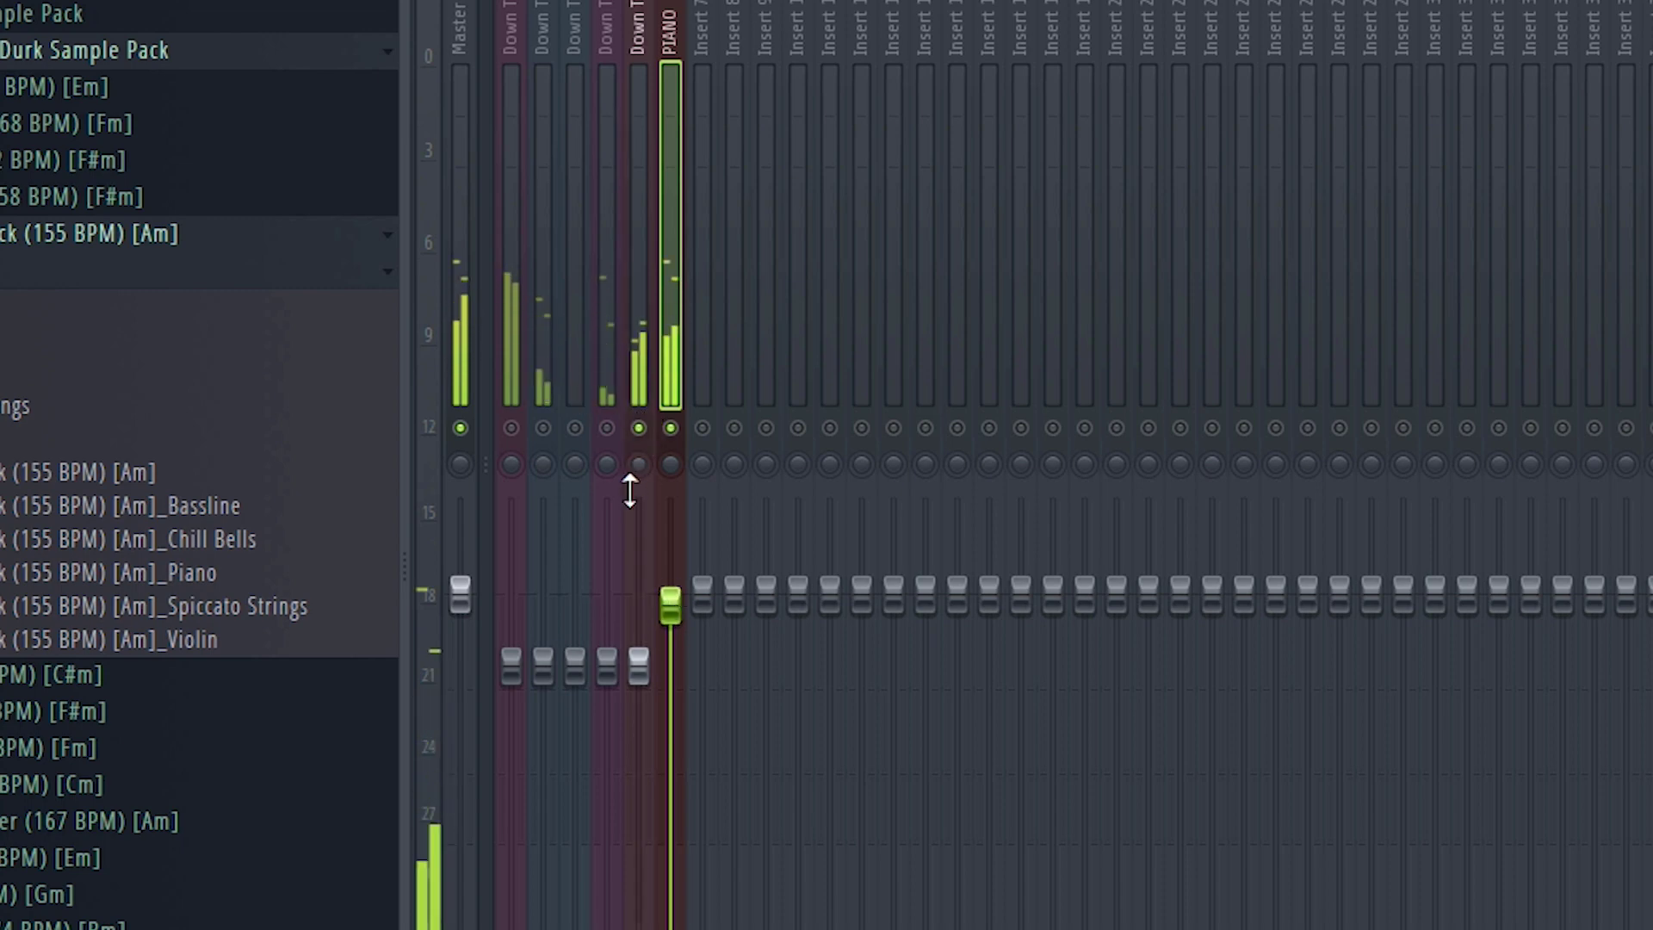
pyautogui.click(628, 553)
pyautogui.click(607, 429)
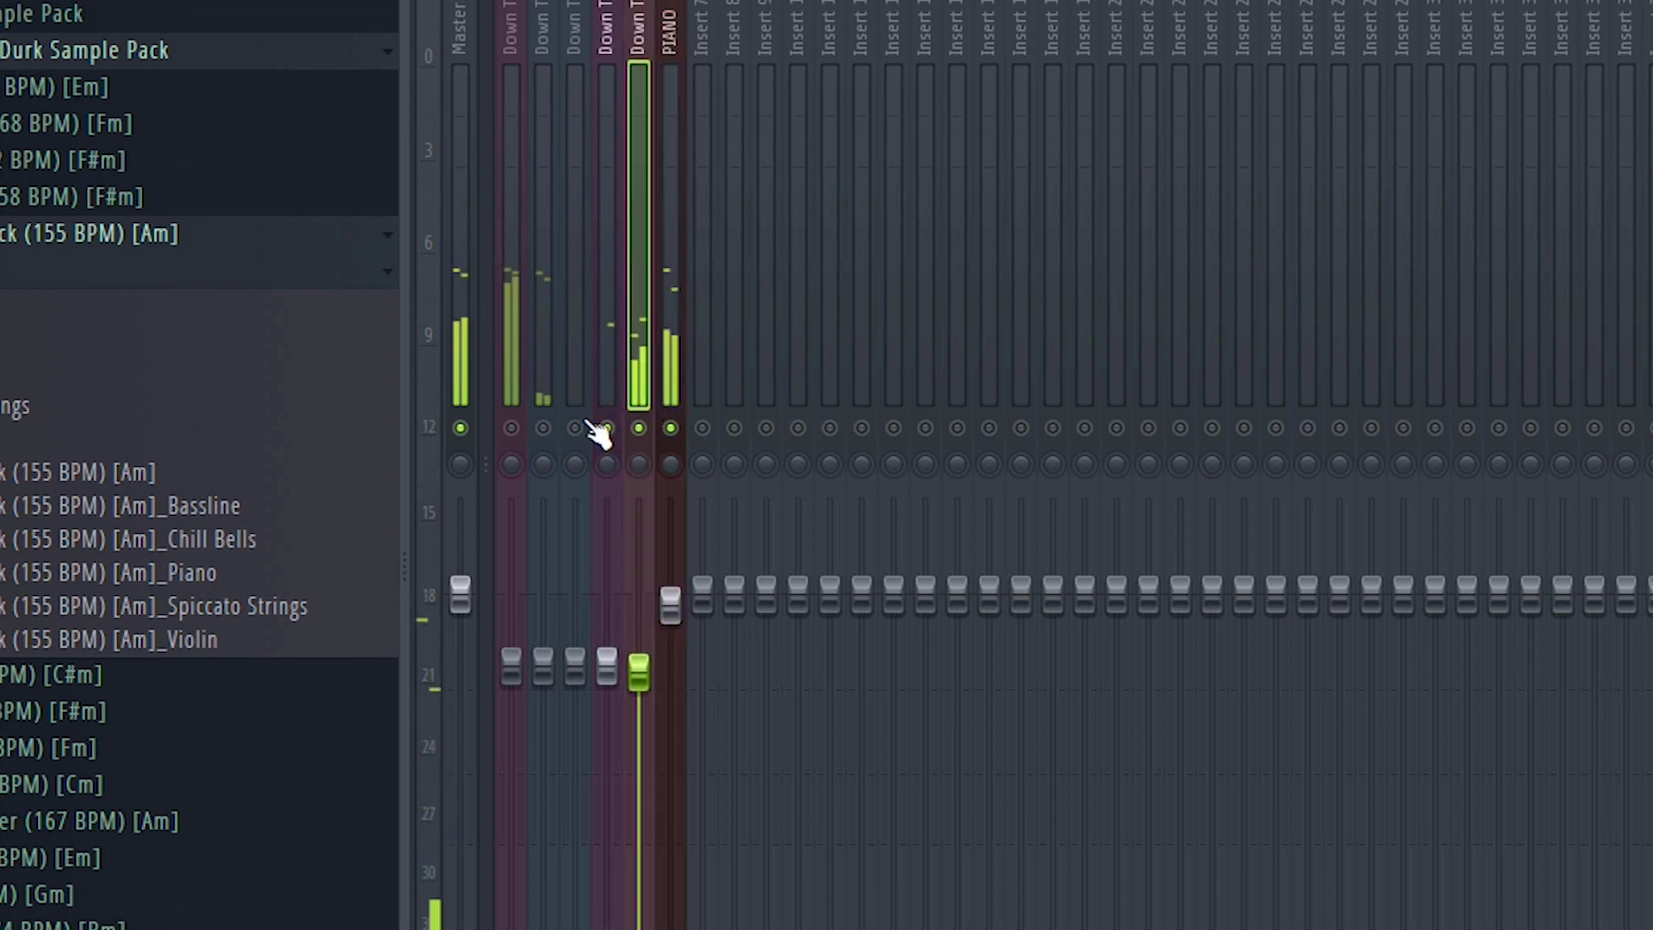
pyautogui.click(575, 428)
pyautogui.moveTo(609, 580); pyautogui.dragTo(608, 570)
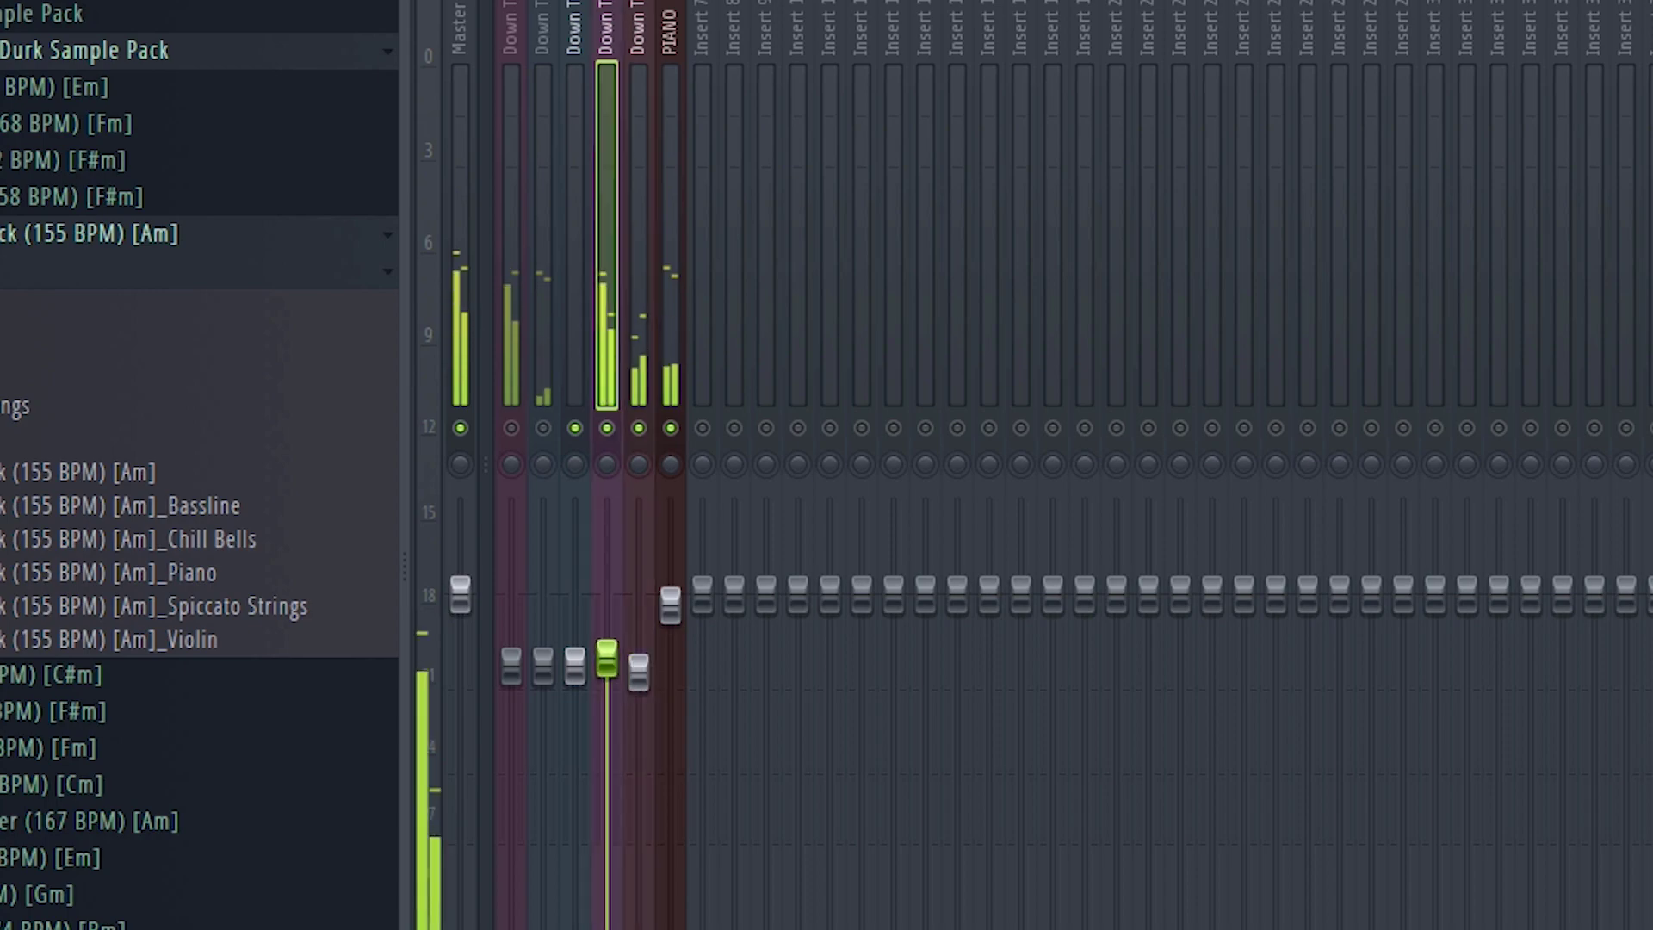
# - Unmute the Chill Bells and Bassline mixer tracks, lower the violin, bells and bassline faders slightly, and raise the PIANO fader just above default
pyautogui.click(638, 672)
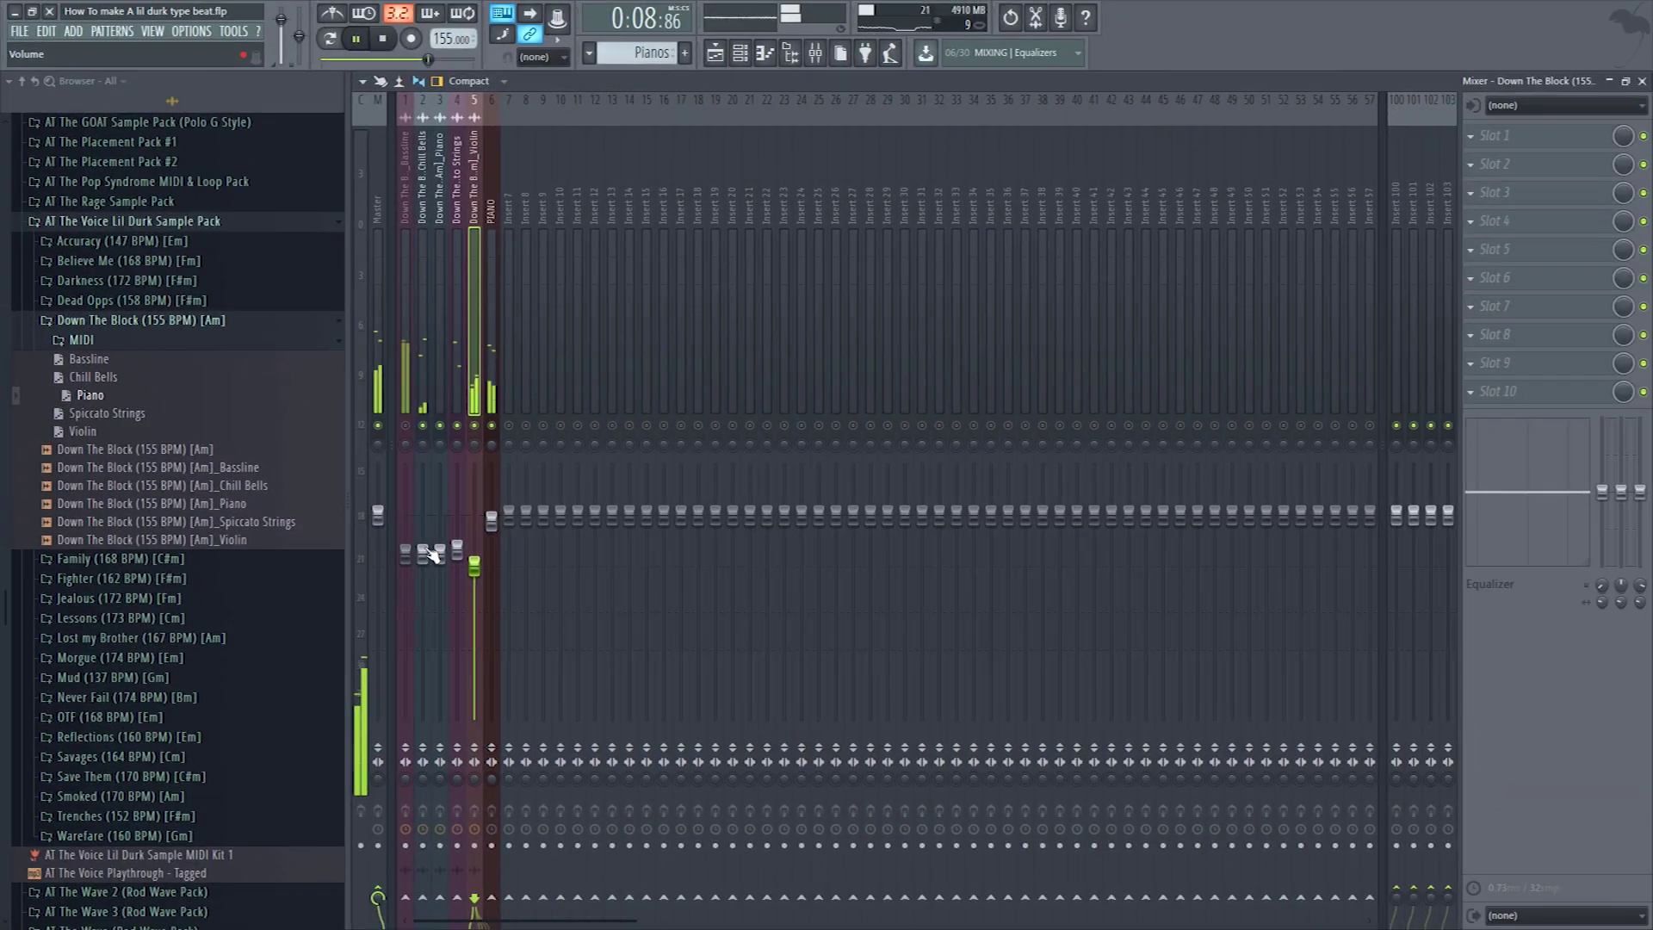
pyautogui.moveTo(424, 551); pyautogui.dragTo(413, 527)
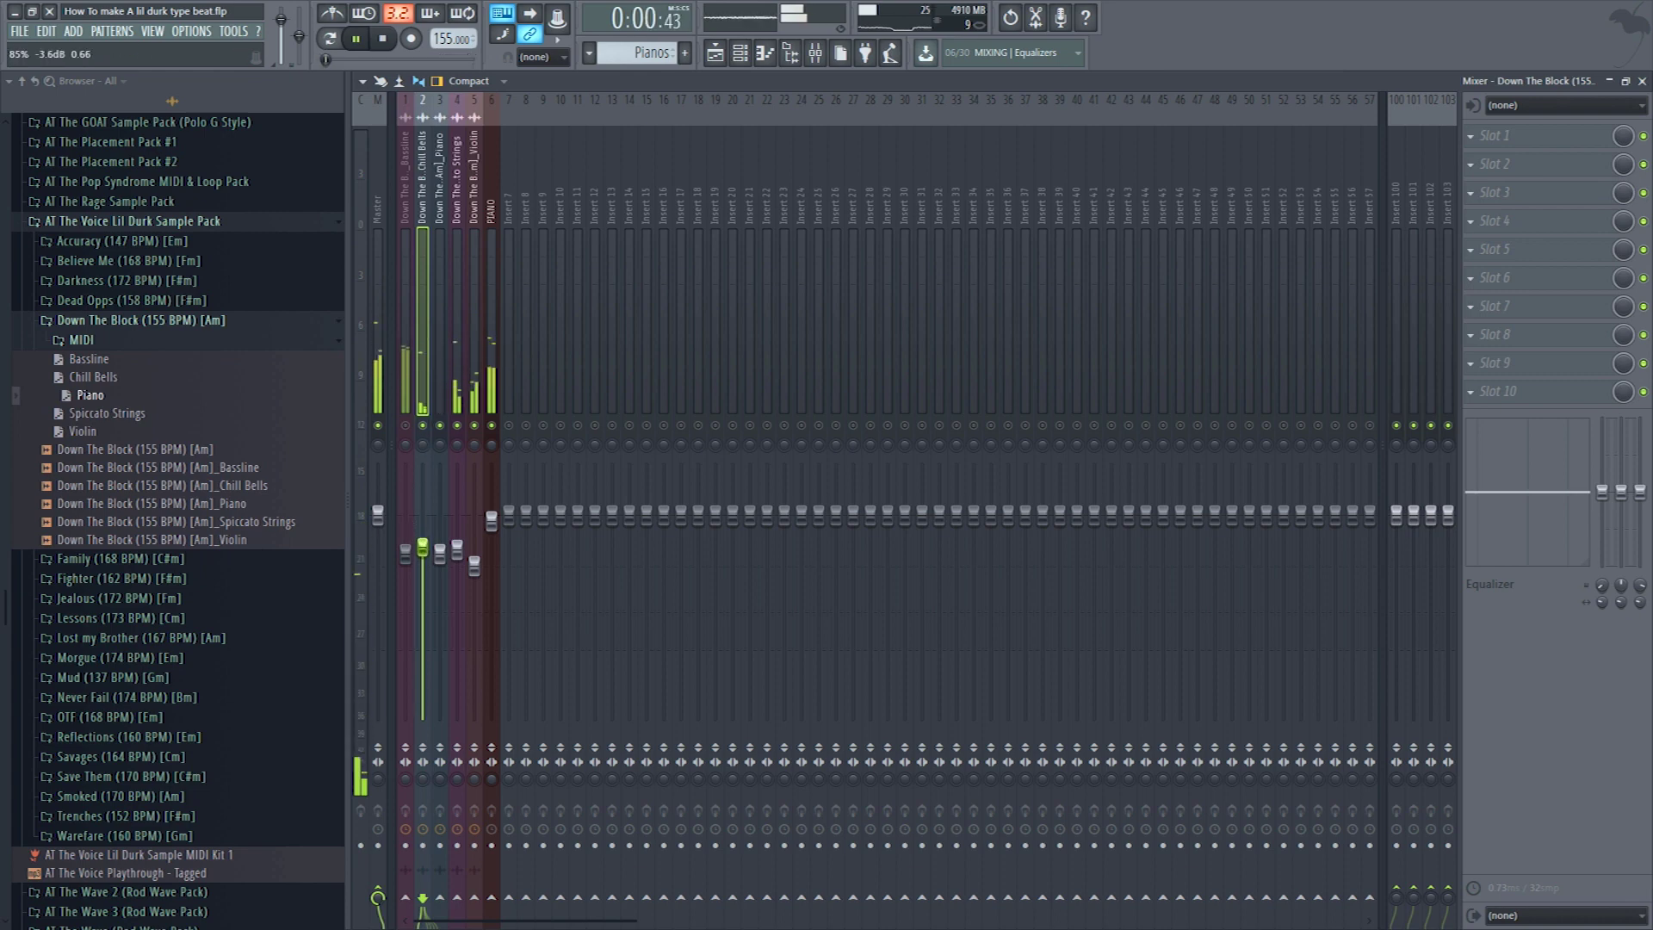
pyautogui.click(407, 426)
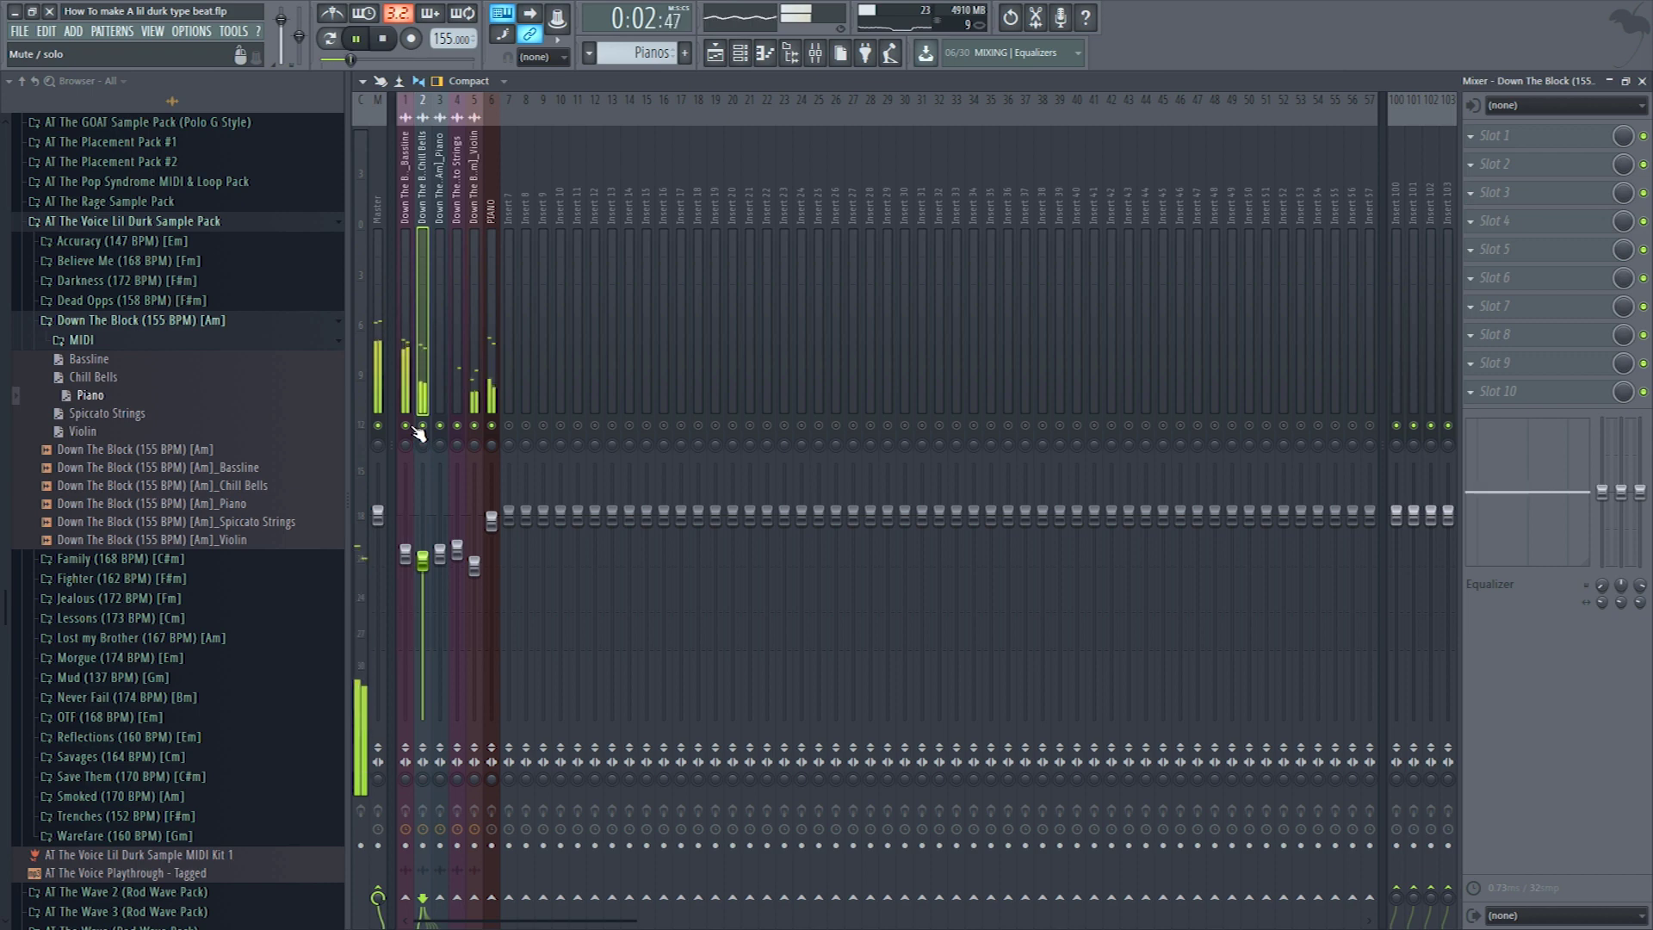
pyautogui.moveTo(407, 560); pyautogui.dragTo(407, 564)
pyautogui.moveTo(492, 520); pyautogui.dragTo(475, 507)
pyautogui.click(457, 362)
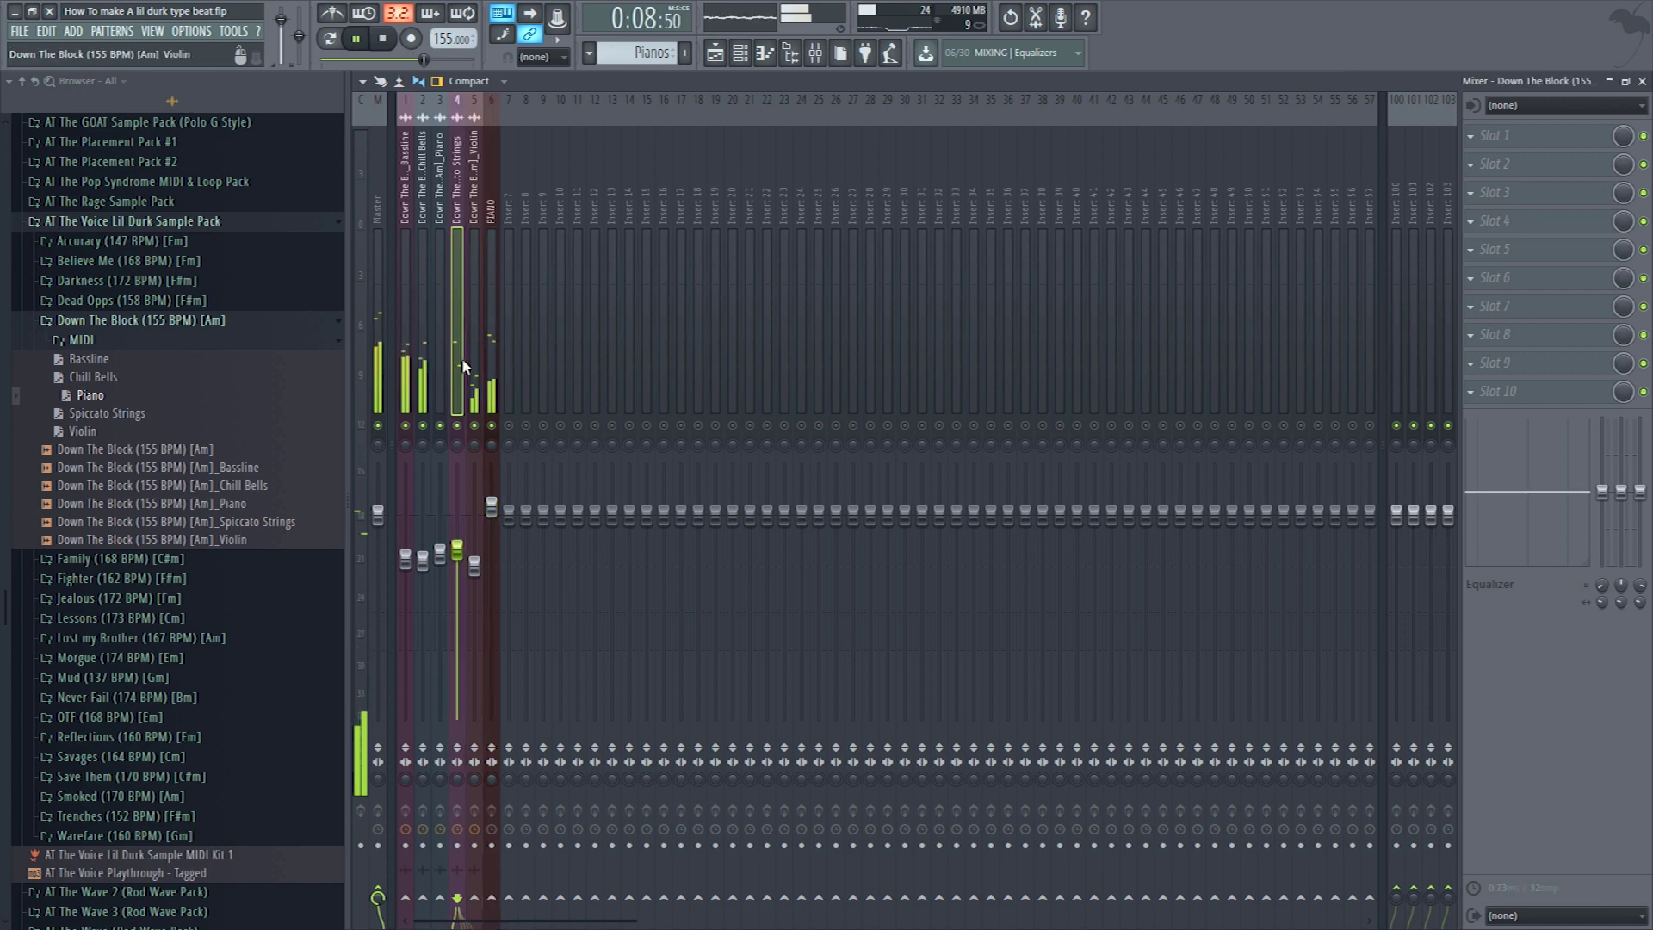
# - Stop playback and duplicate all five playlist clips from bars 1 to 8 into bars 9 to 16
pyautogui.press('space')
pyautogui.press('F5')
pyautogui.moveTo(623, 249)
pyautogui.keyDown('shift'); pyautogui.mouseDown()
pyautogui.moveTo(1096, 230)
pyautogui.moveTo(1015, 254)
pyautogui.mouseUp(); pyautogui.keyUp('shift')
pyautogui.scroll(-2, 722, 342)
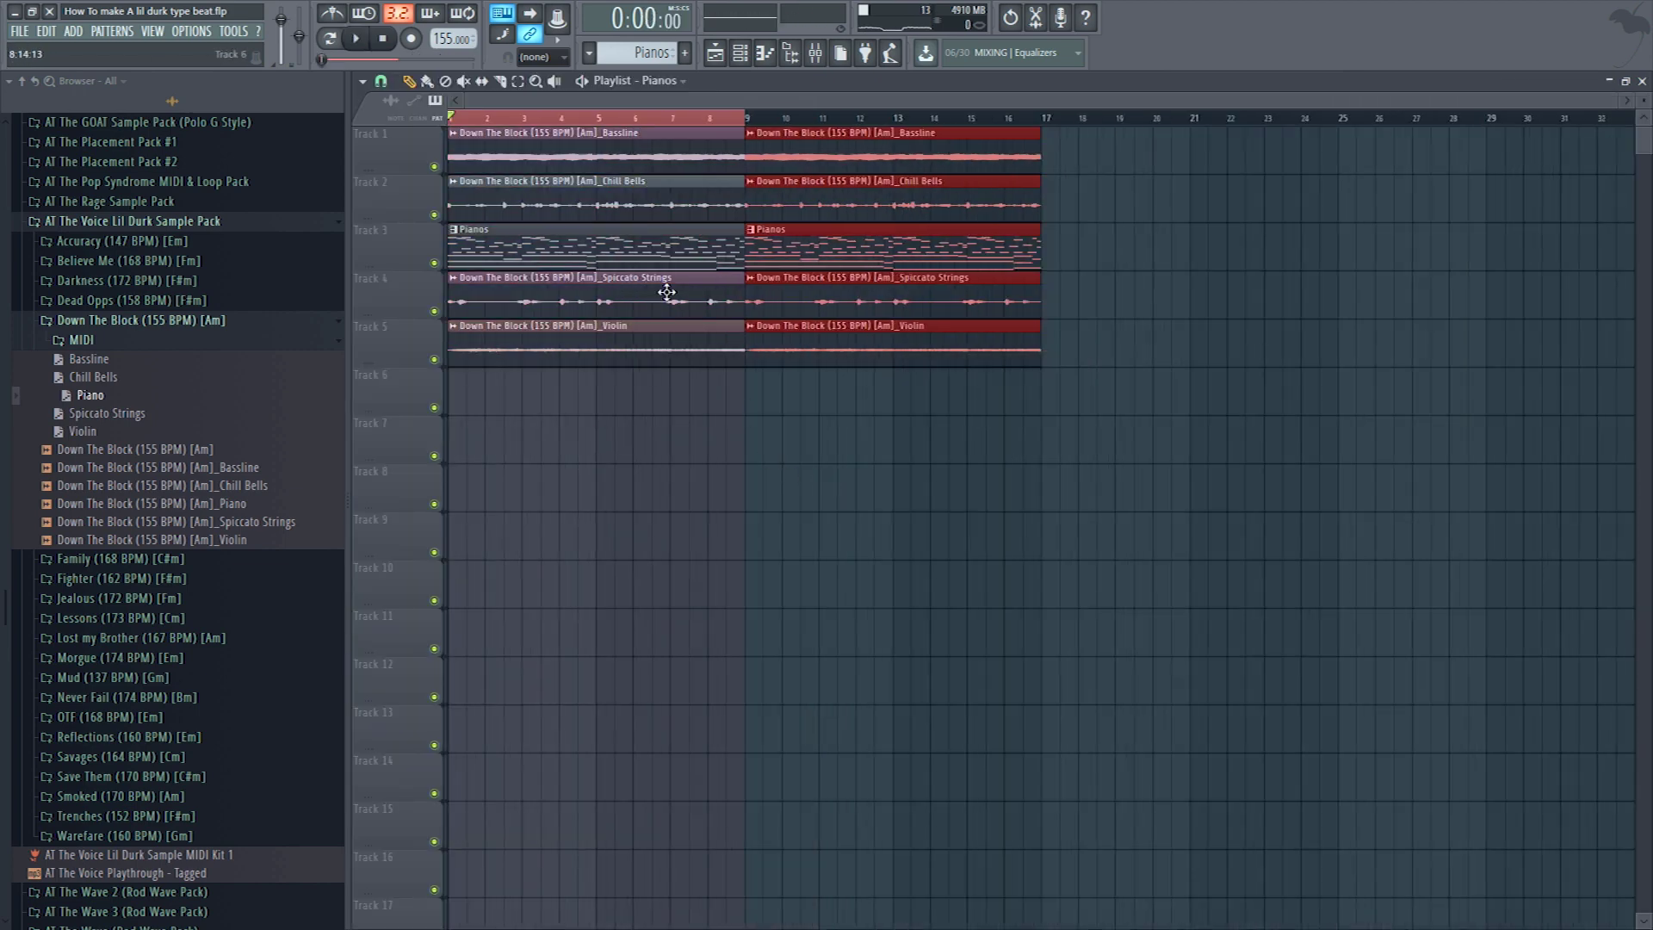
# - Delete the first Bassline clip, preview the Chill Bells track in solo, then delete both of its clips and unsolo it
pyautogui.rightClick(655, 143)
pyautogui.rightClick(435, 215)
pyautogui.press('Escape')
pyautogui.rightClick(434, 214)
pyautogui.press('space')
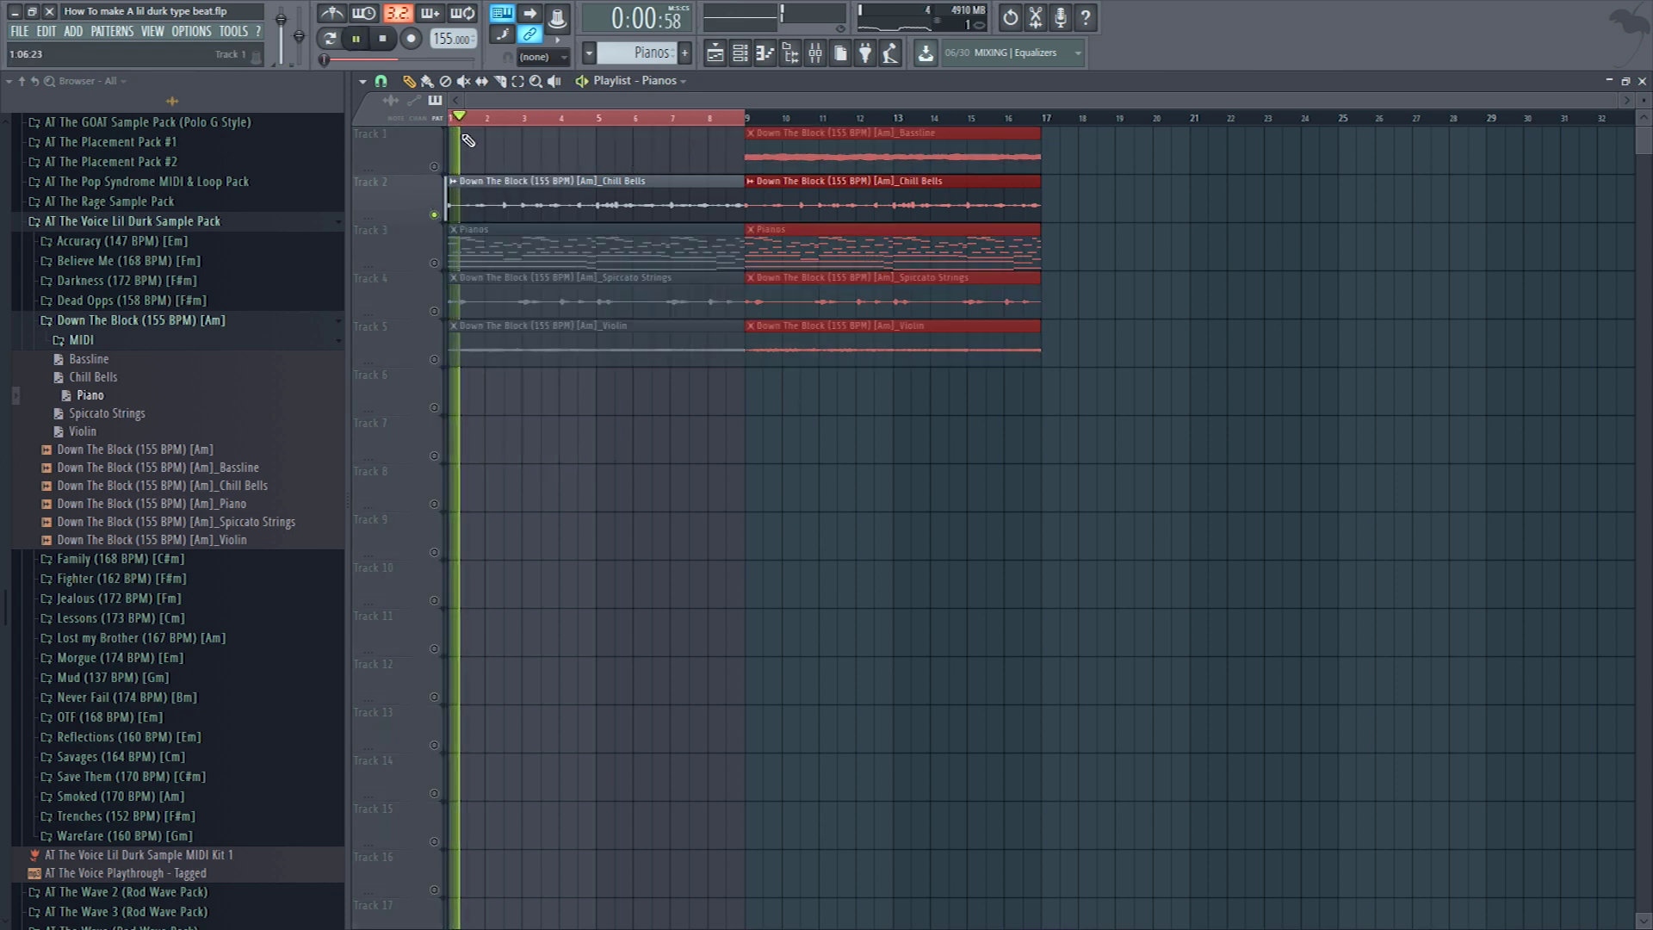
pyautogui.press('space')
pyautogui.rightClick(462, 207)
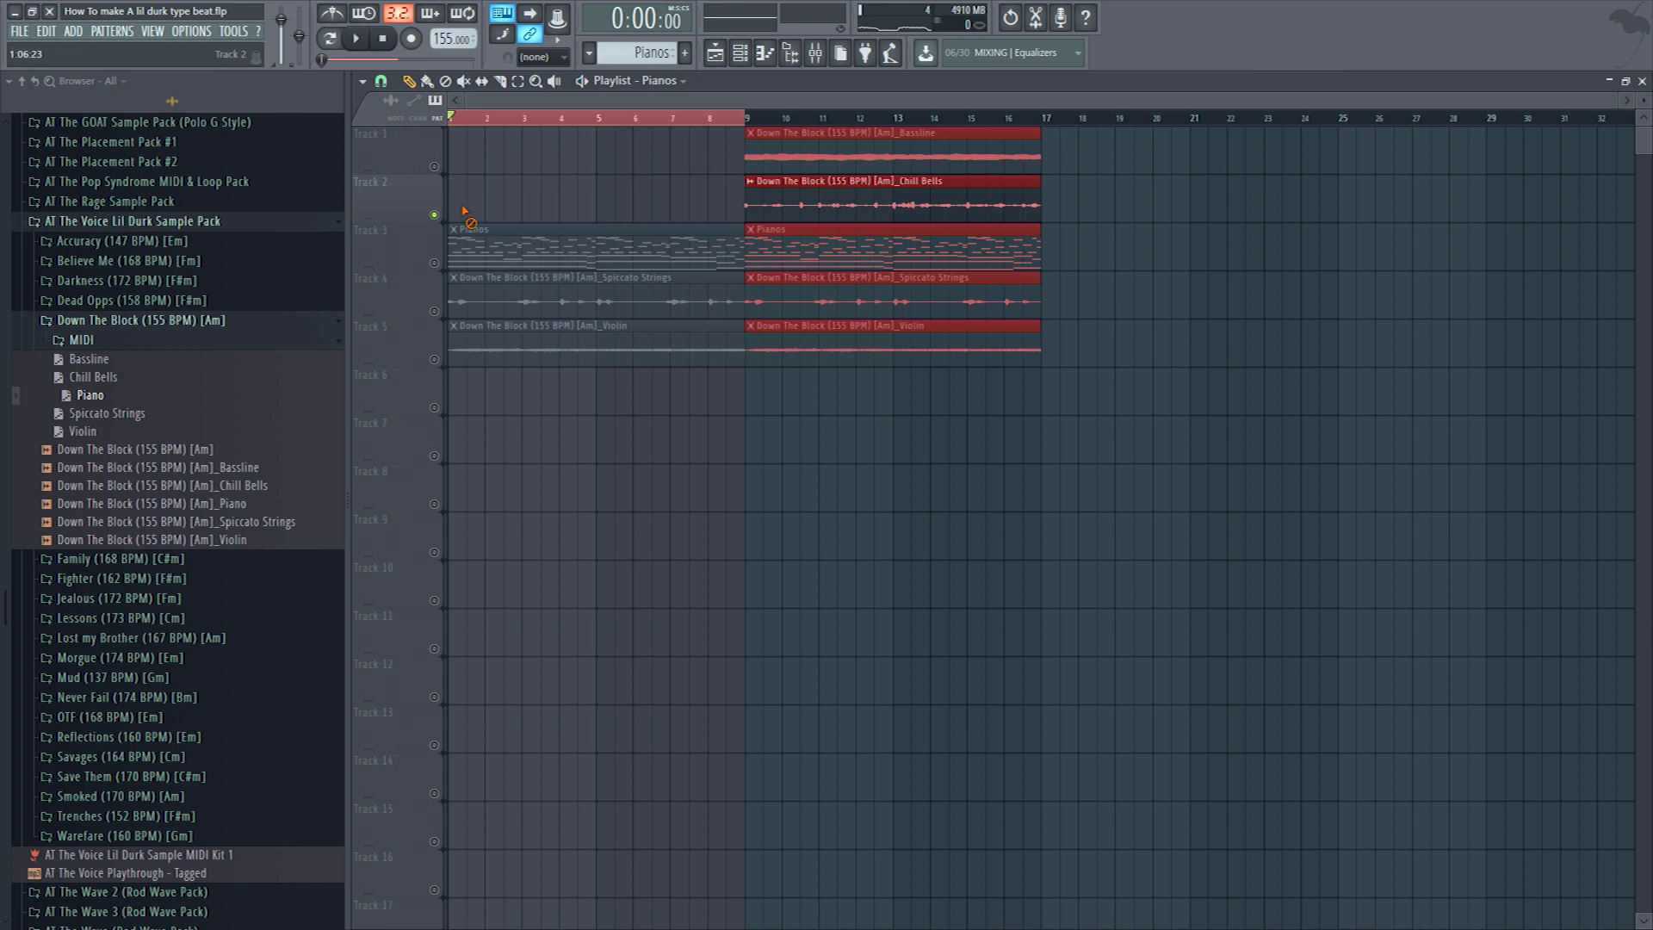
pyautogui.rightClick(831, 217)
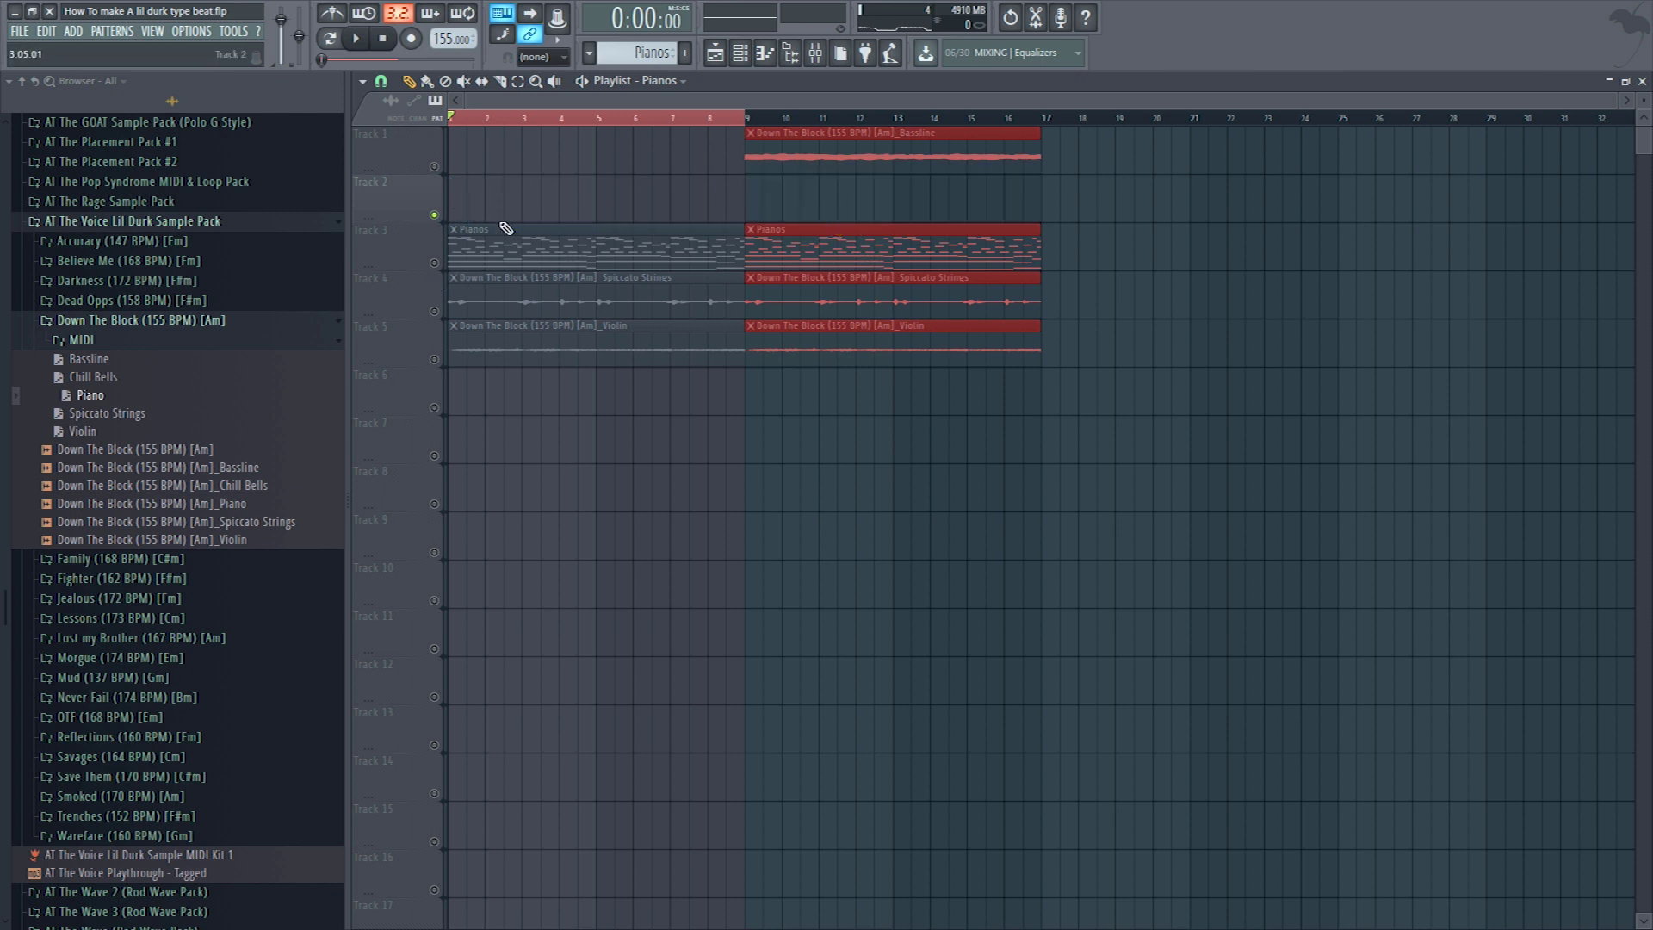
pyautogui.rightClick(435, 215)
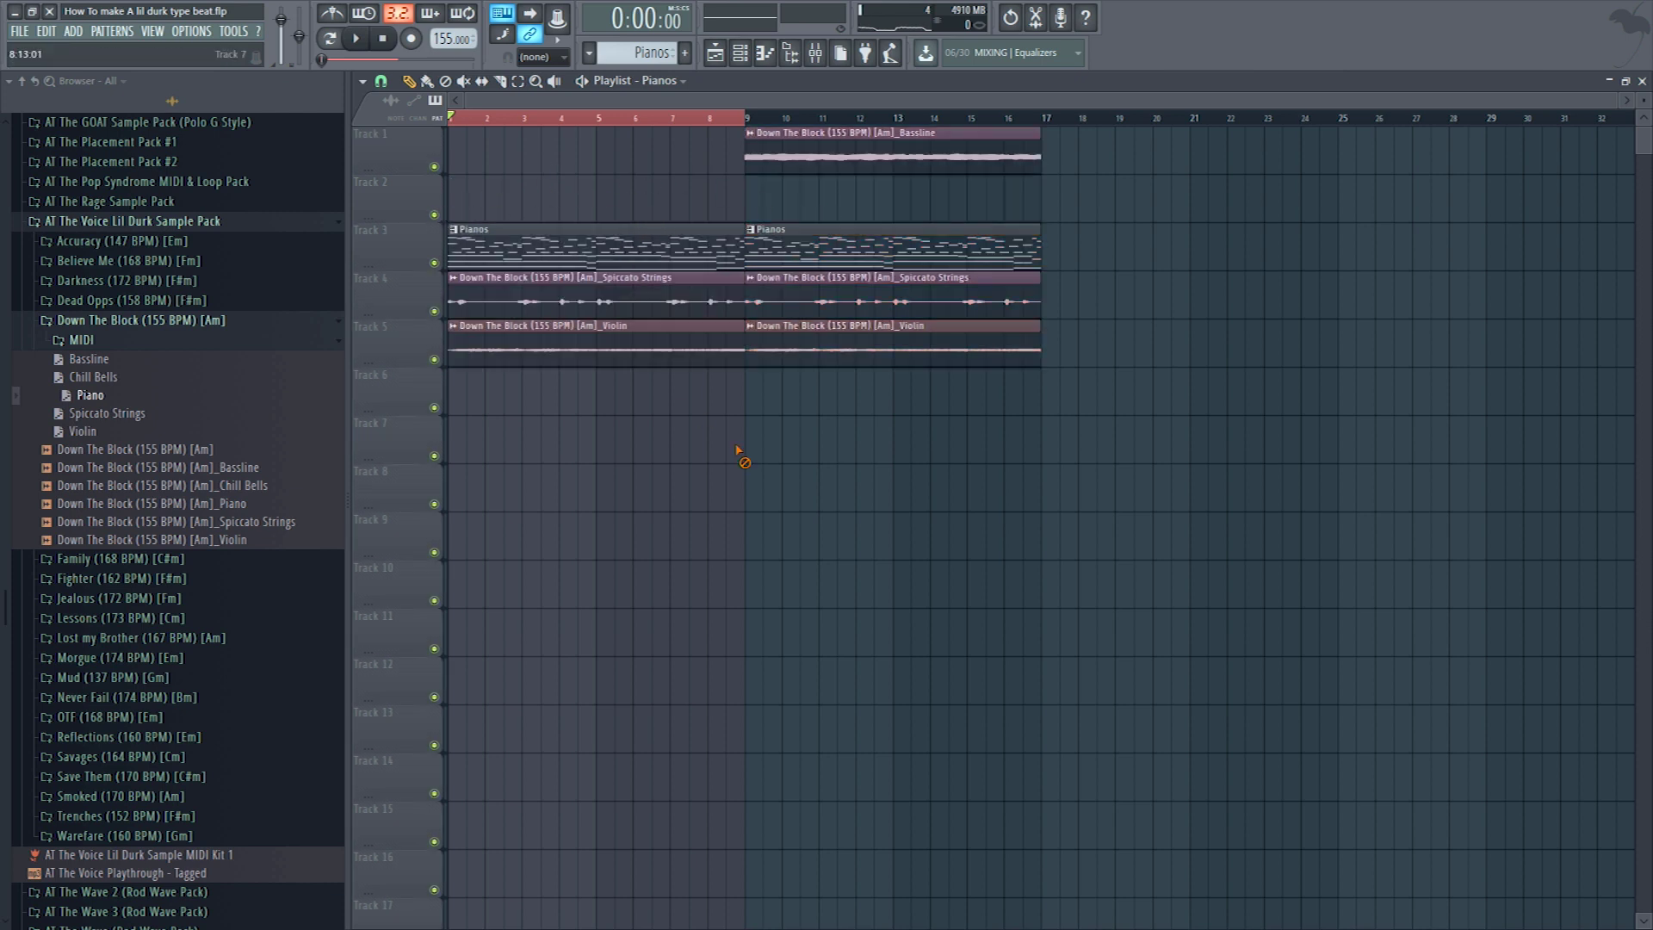
# - Place Pianos, Chill Bells, Spiccato Strings and Violin clips on their playlist tracks starting at bar 17
pyautogui.click(1042, 246)
pyautogui.click(1033, 203)
pyautogui.scroll(-1, 909, 356)
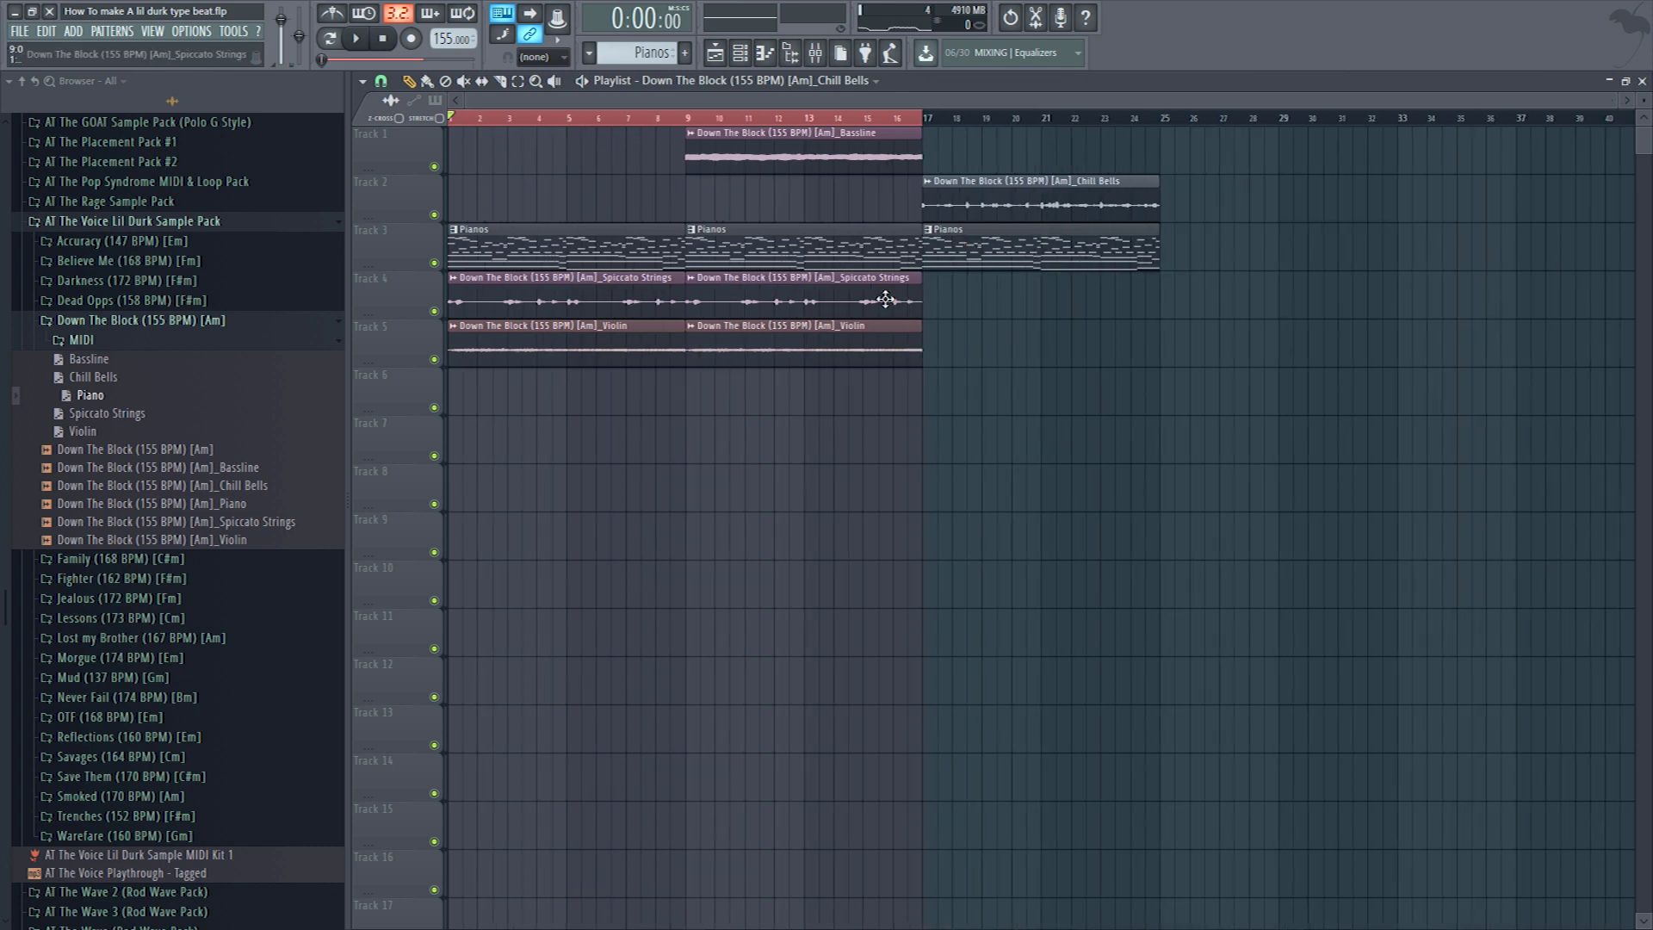
pyautogui.click(943, 307)
pyautogui.moveTo(954, 342); pyautogui.dragTo(942, 341)
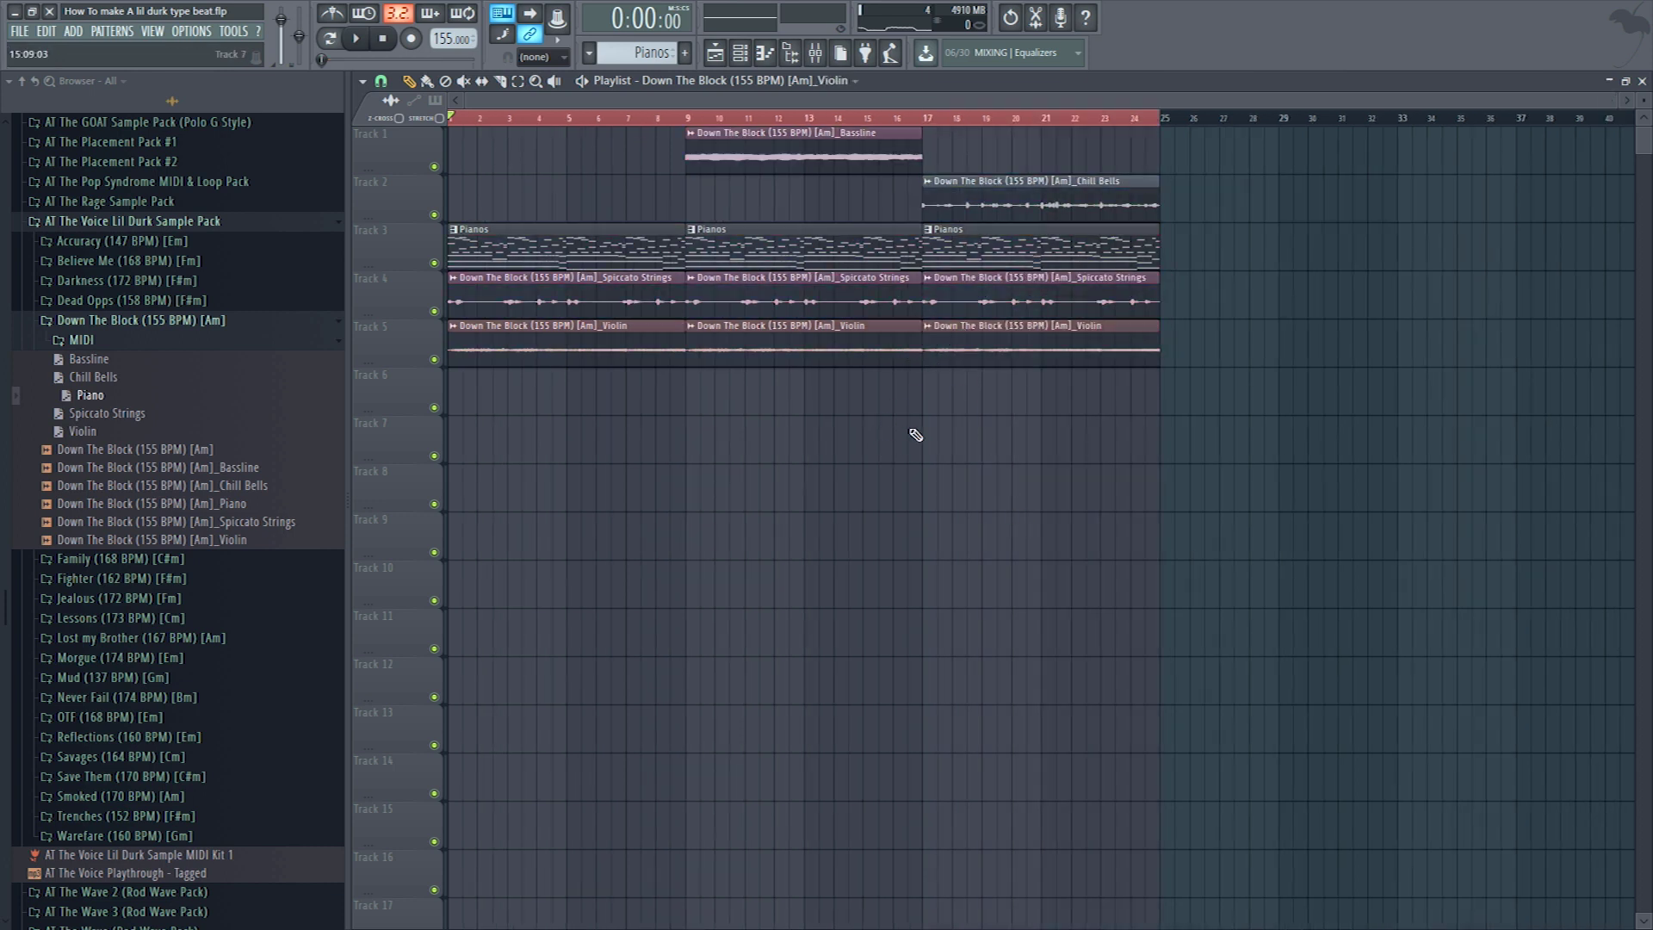
# - Create a pattern named Drums and lay it on Track 6 across bars 17 to 24, selecting that section for playback
pyautogui.click(693, 54)
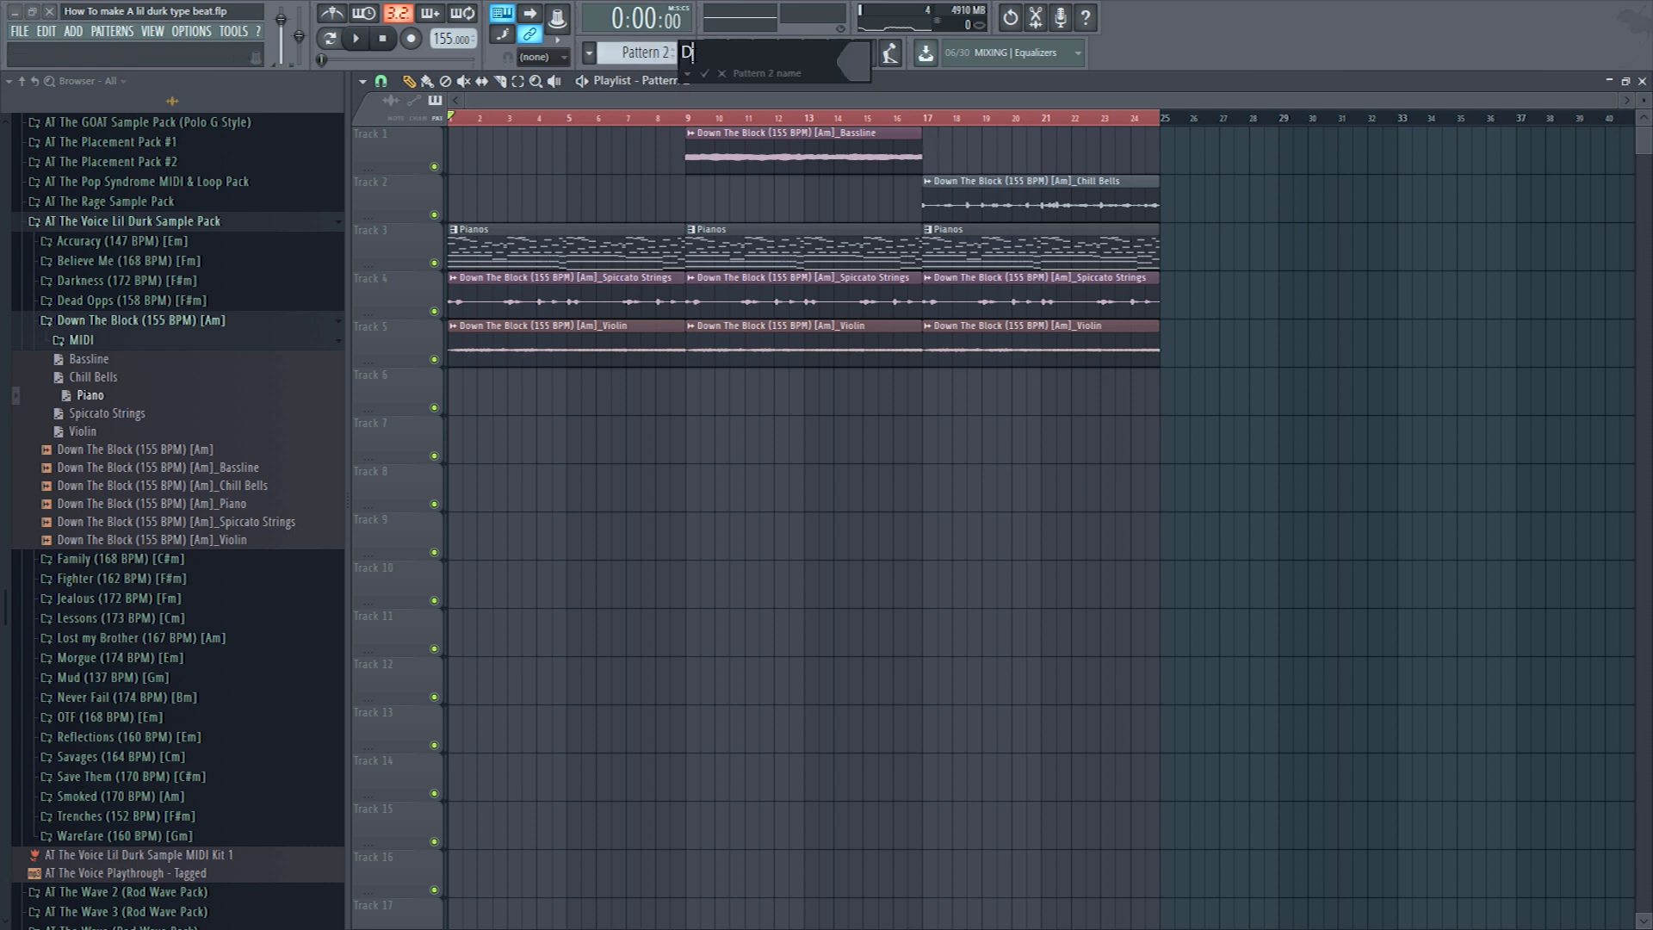
pyautogui.press('Return')
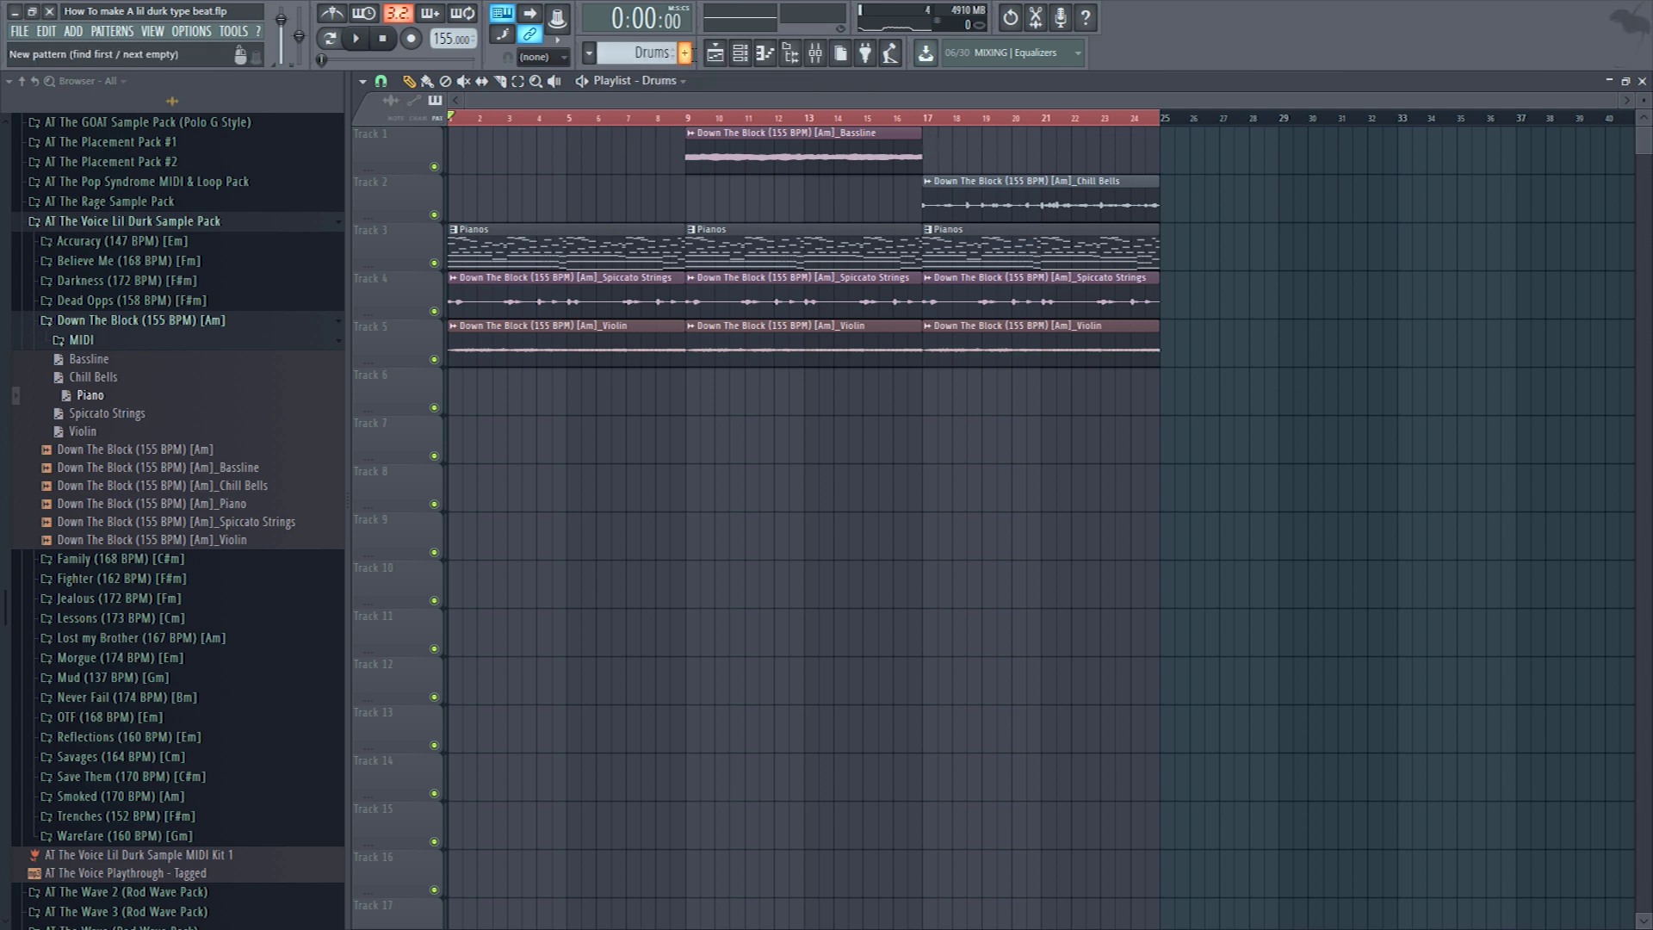
pyautogui.moveTo(951, 393); pyautogui.dragTo(1150, 405)
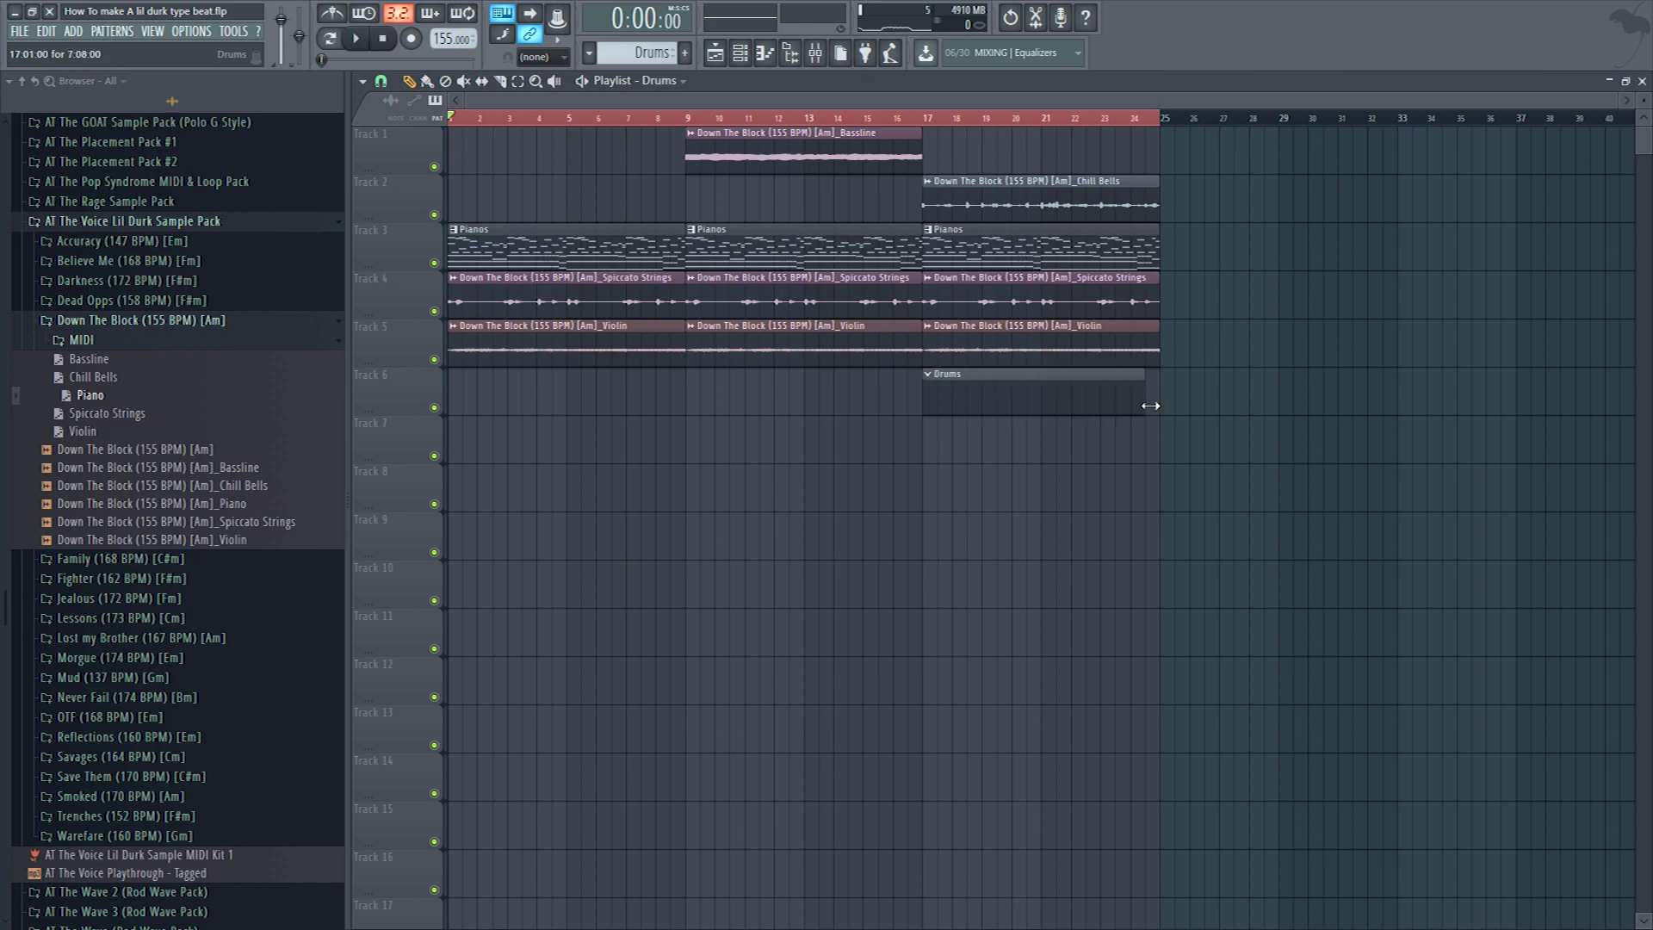
pyautogui.click(935, 128)
# - Import the Bassline, Chill Bells, Spiccato Strings and Violin MIDI files into the channel rack as new Sampler channels
pyautogui.press('F6')
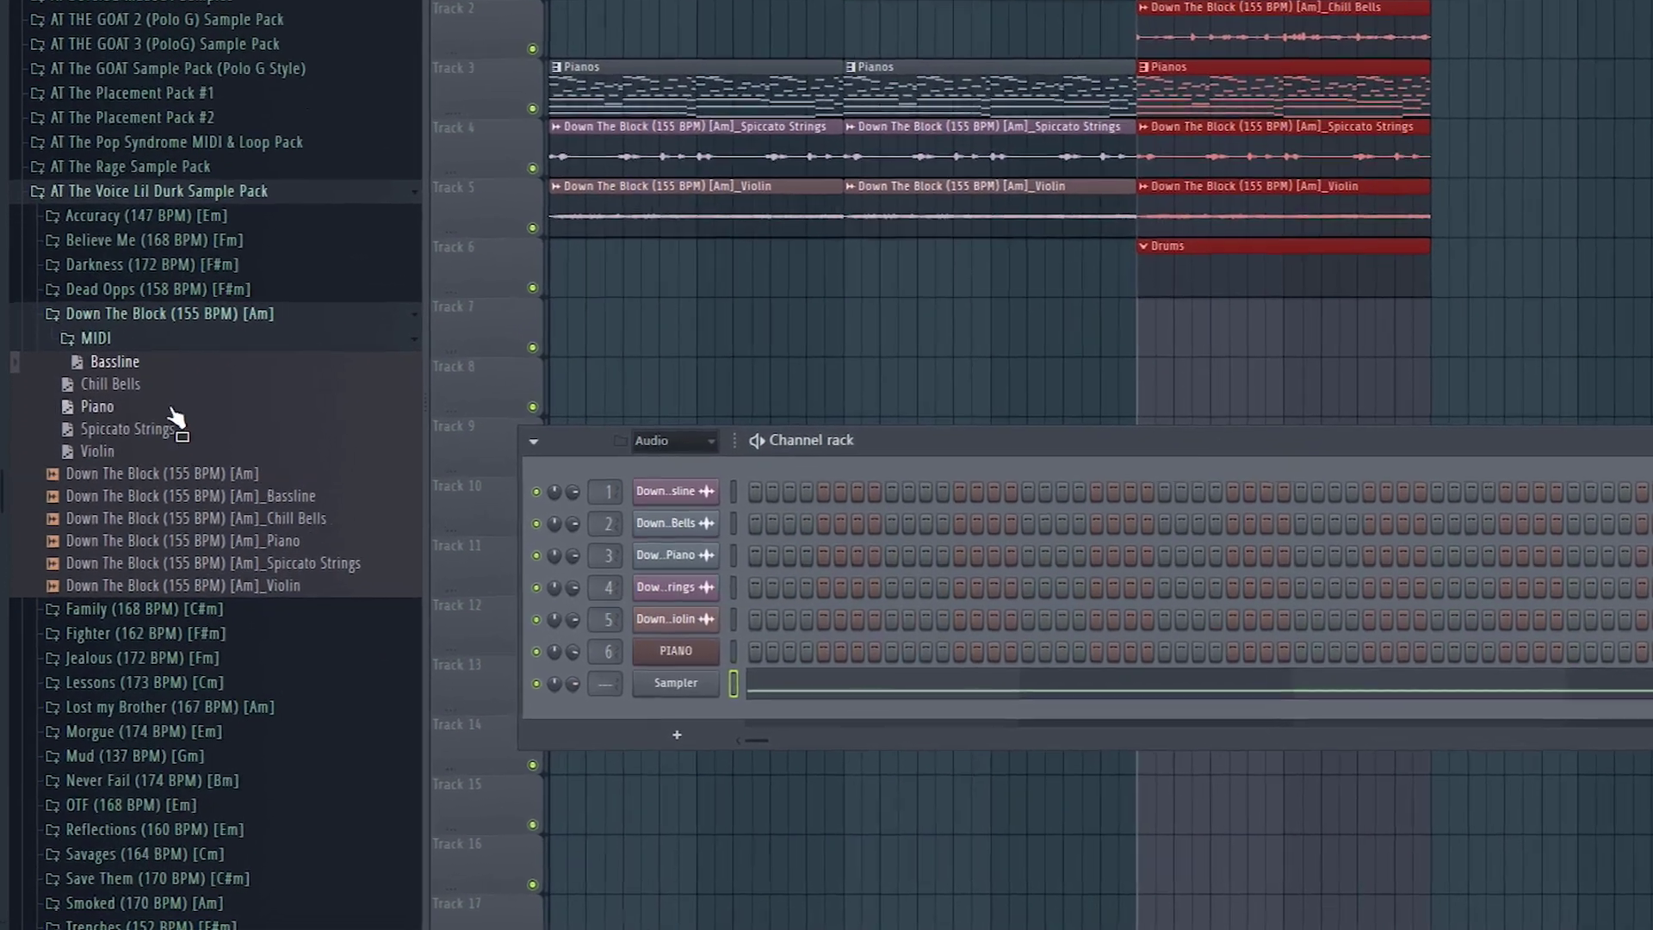
pyautogui.moveTo(74, 398); pyautogui.dragTo(515, 710)
pyautogui.moveTo(737, 619); pyautogui.dragTo(737, 618)
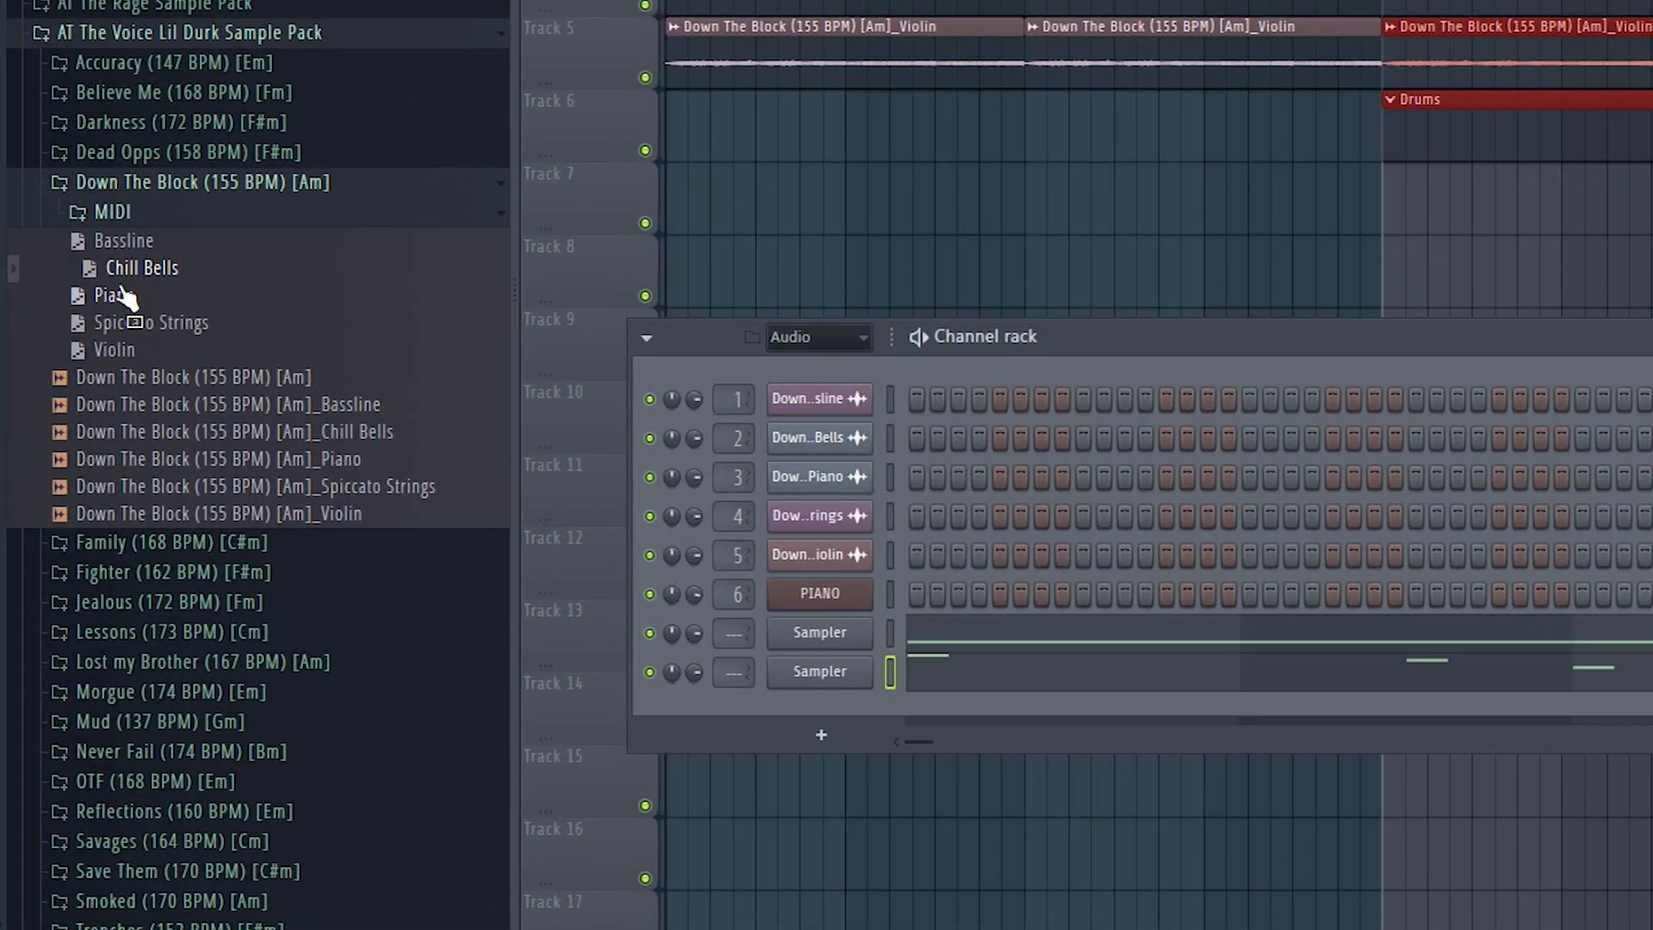
pyautogui.moveTo(124, 347); pyautogui.dragTo(613, 490)
pyautogui.moveTo(780, 696); pyautogui.dragTo(780, 699)
pyautogui.moveTo(107, 350); pyautogui.dragTo(809, 727)
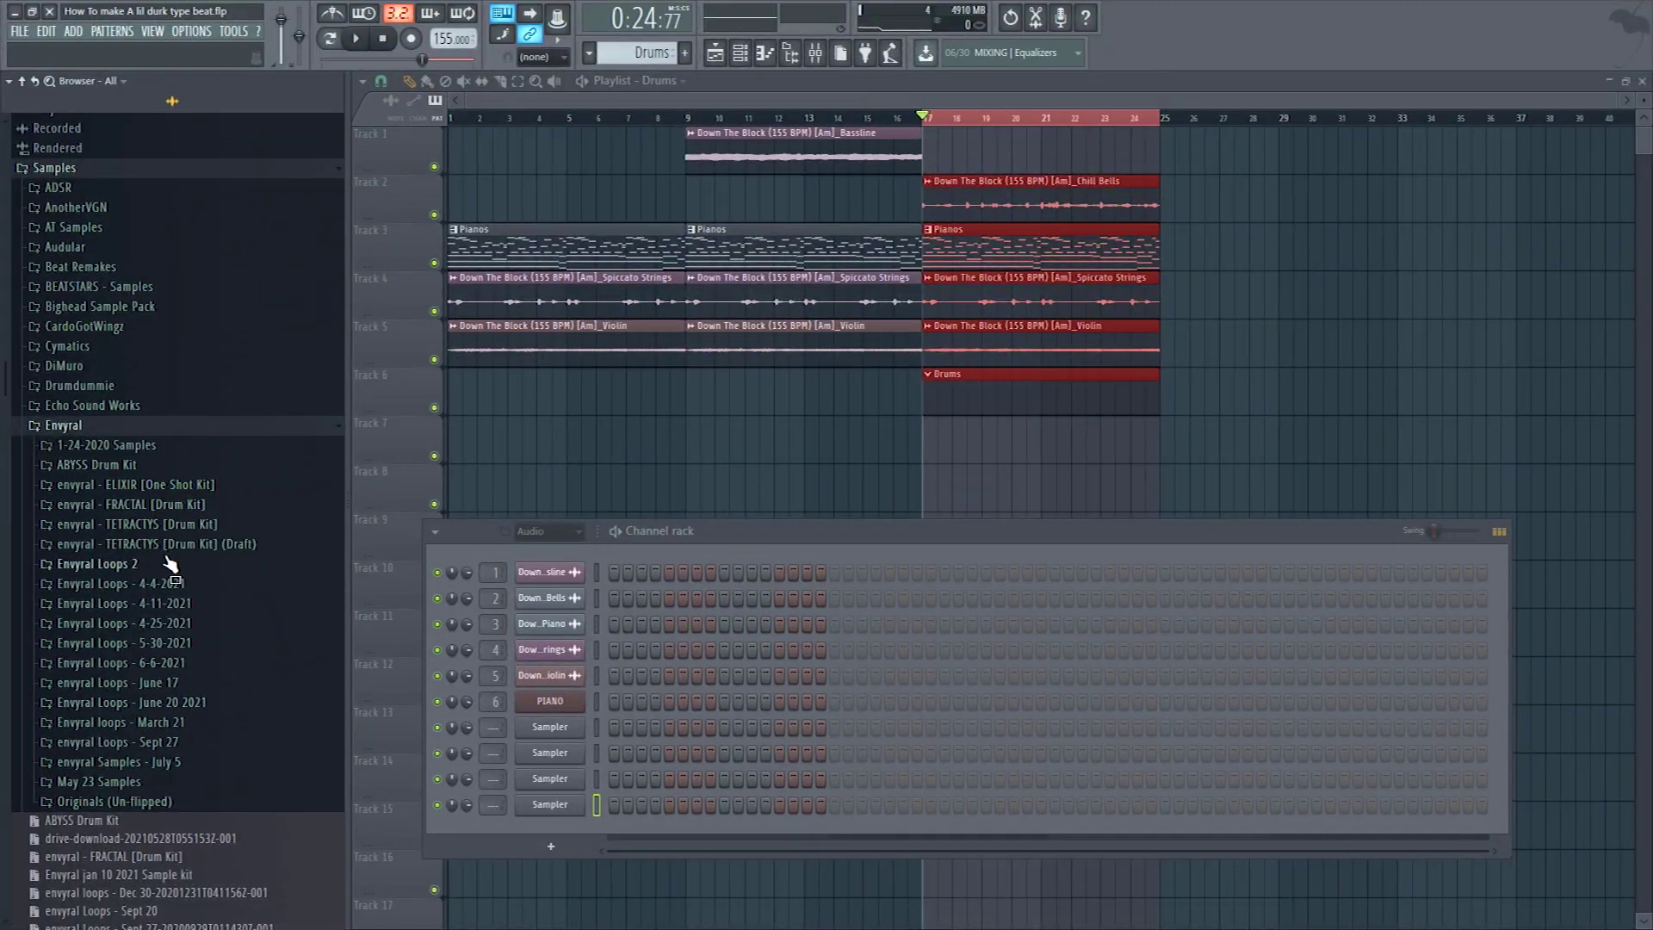
# - Open the Claps folder inside the envyral - FRACTAL [Drum Kit] sample folder
pyautogui.click(193, 506)
pyautogui.click(173, 309)
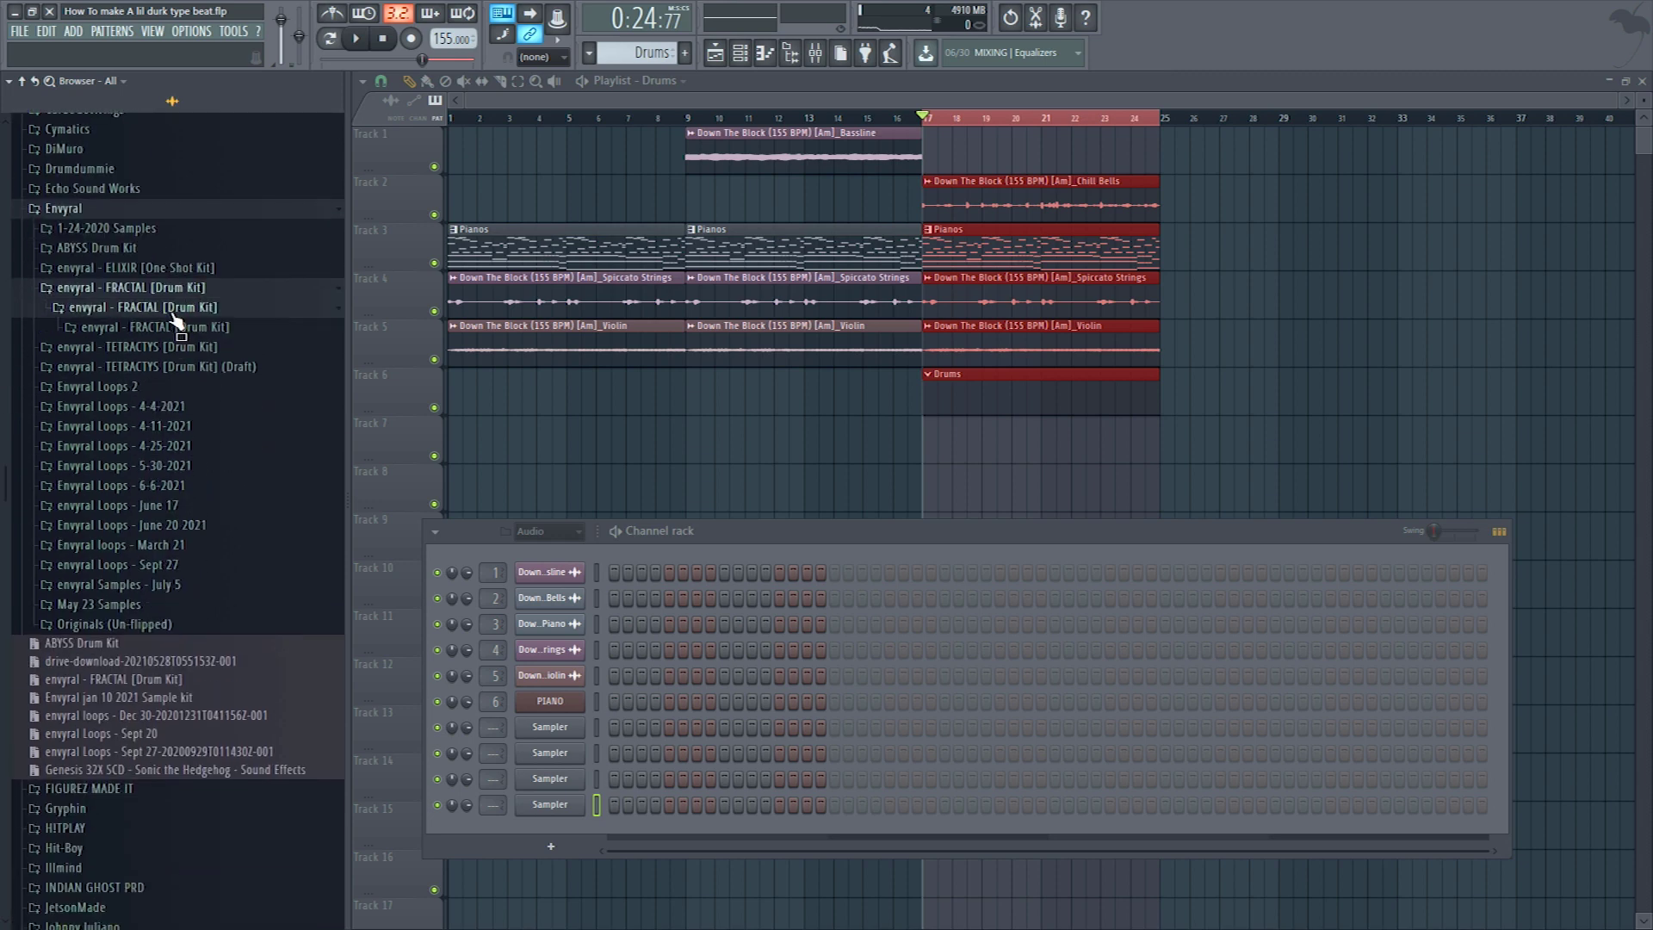
pyautogui.click(148, 330)
pyautogui.click(173, 367)
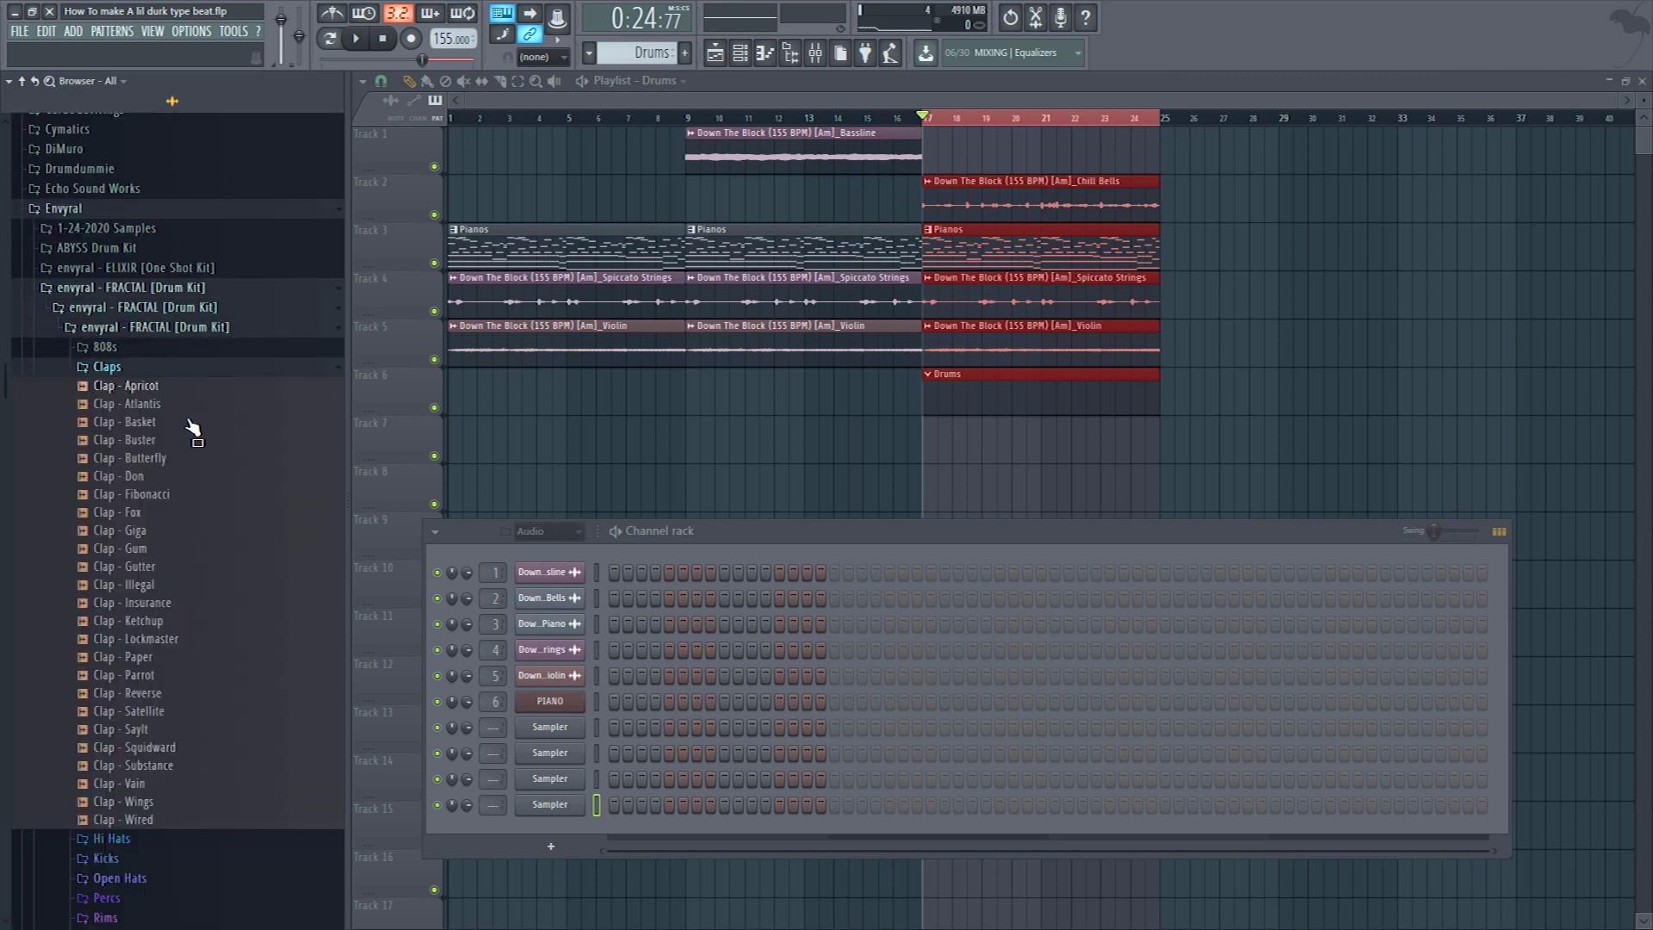
# - Audition several claps from the FRACTAL kit and load Clap - Giga into a new channel
pyautogui.click(181, 550)
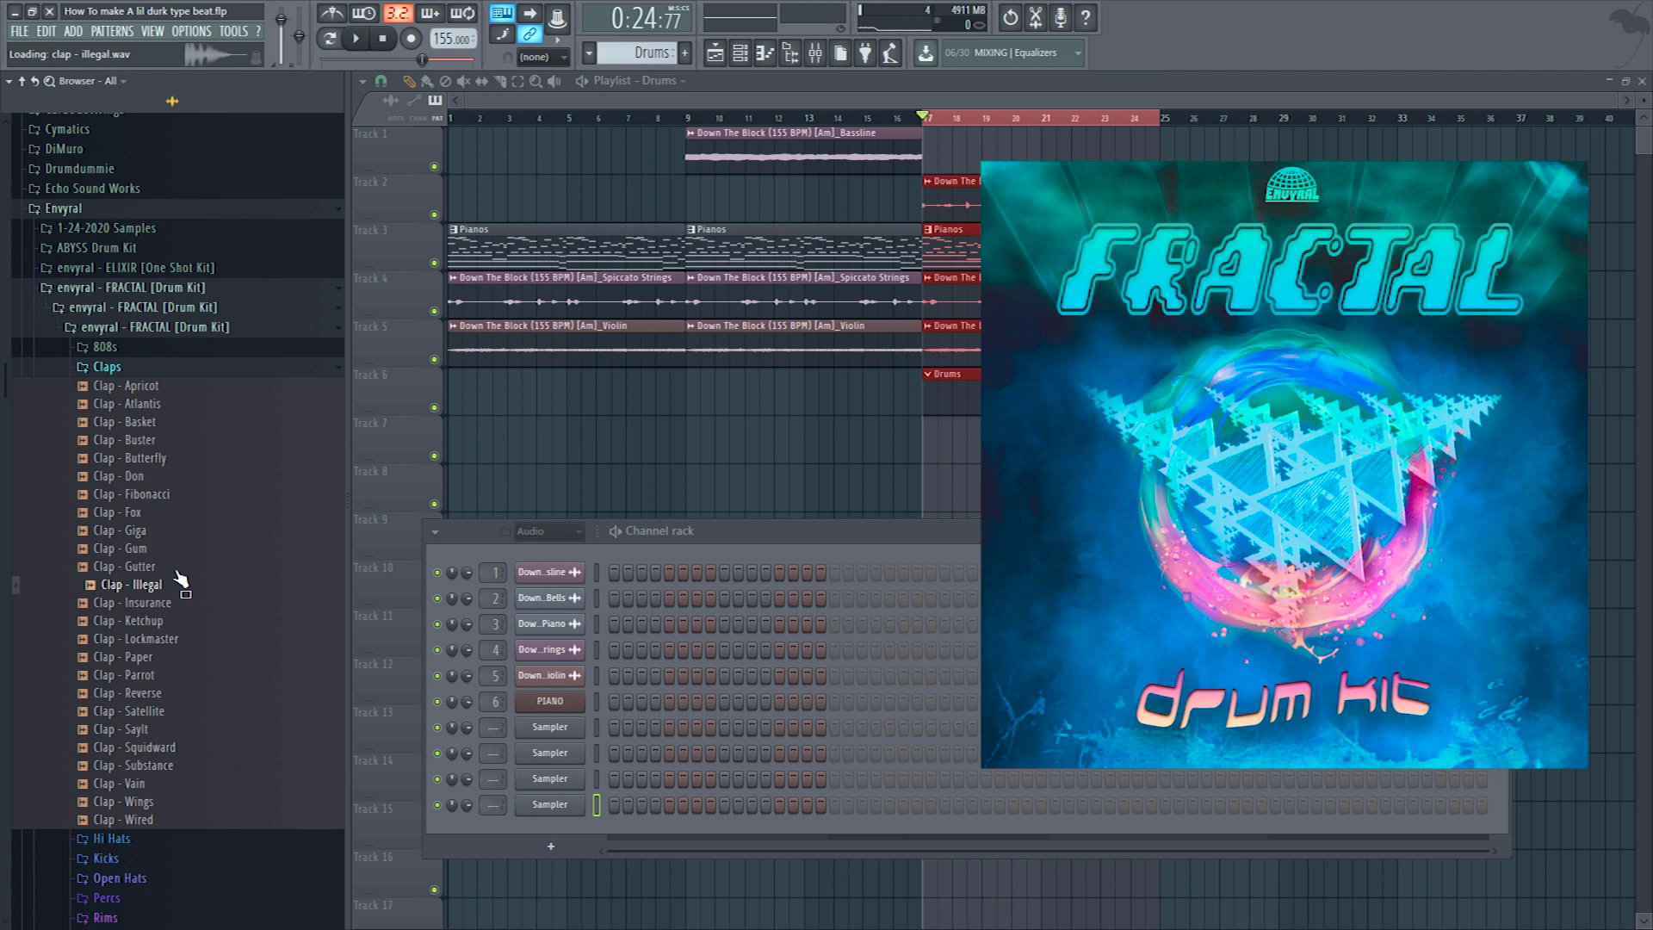
pyautogui.press('Up')
pyautogui.click(173, 638)
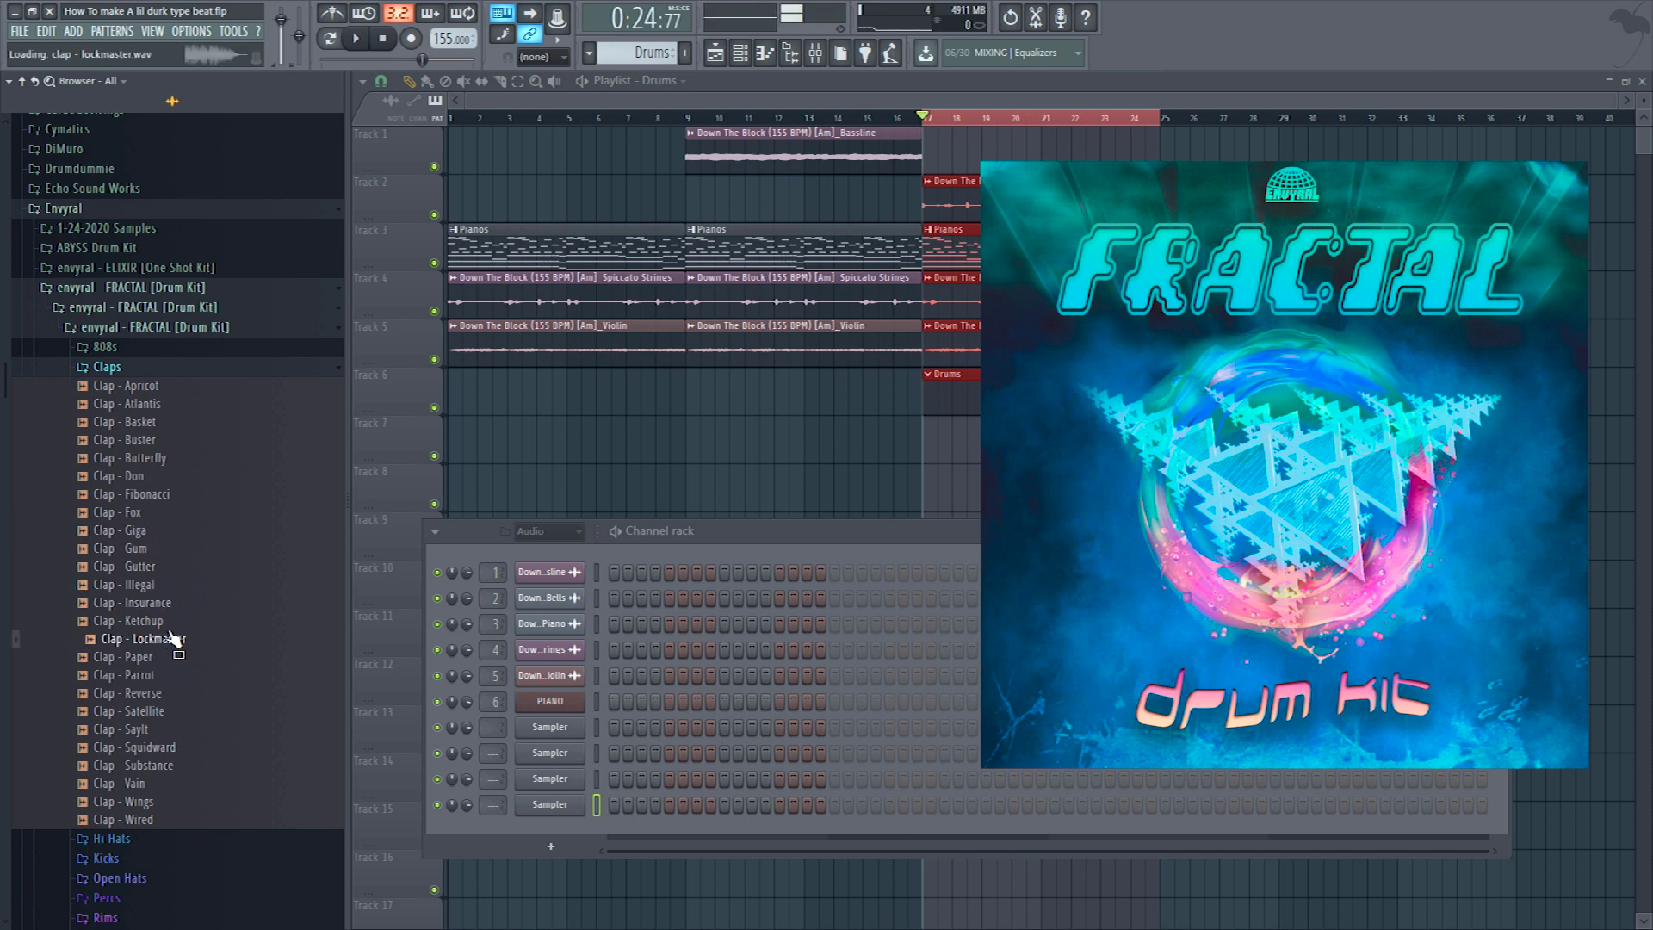
pyautogui.click(176, 584)
pyautogui.click(191, 459)
pyautogui.click(188, 423)
pyautogui.click(185, 407)
pyautogui.click(153, 603)
pyautogui.click(150, 555)
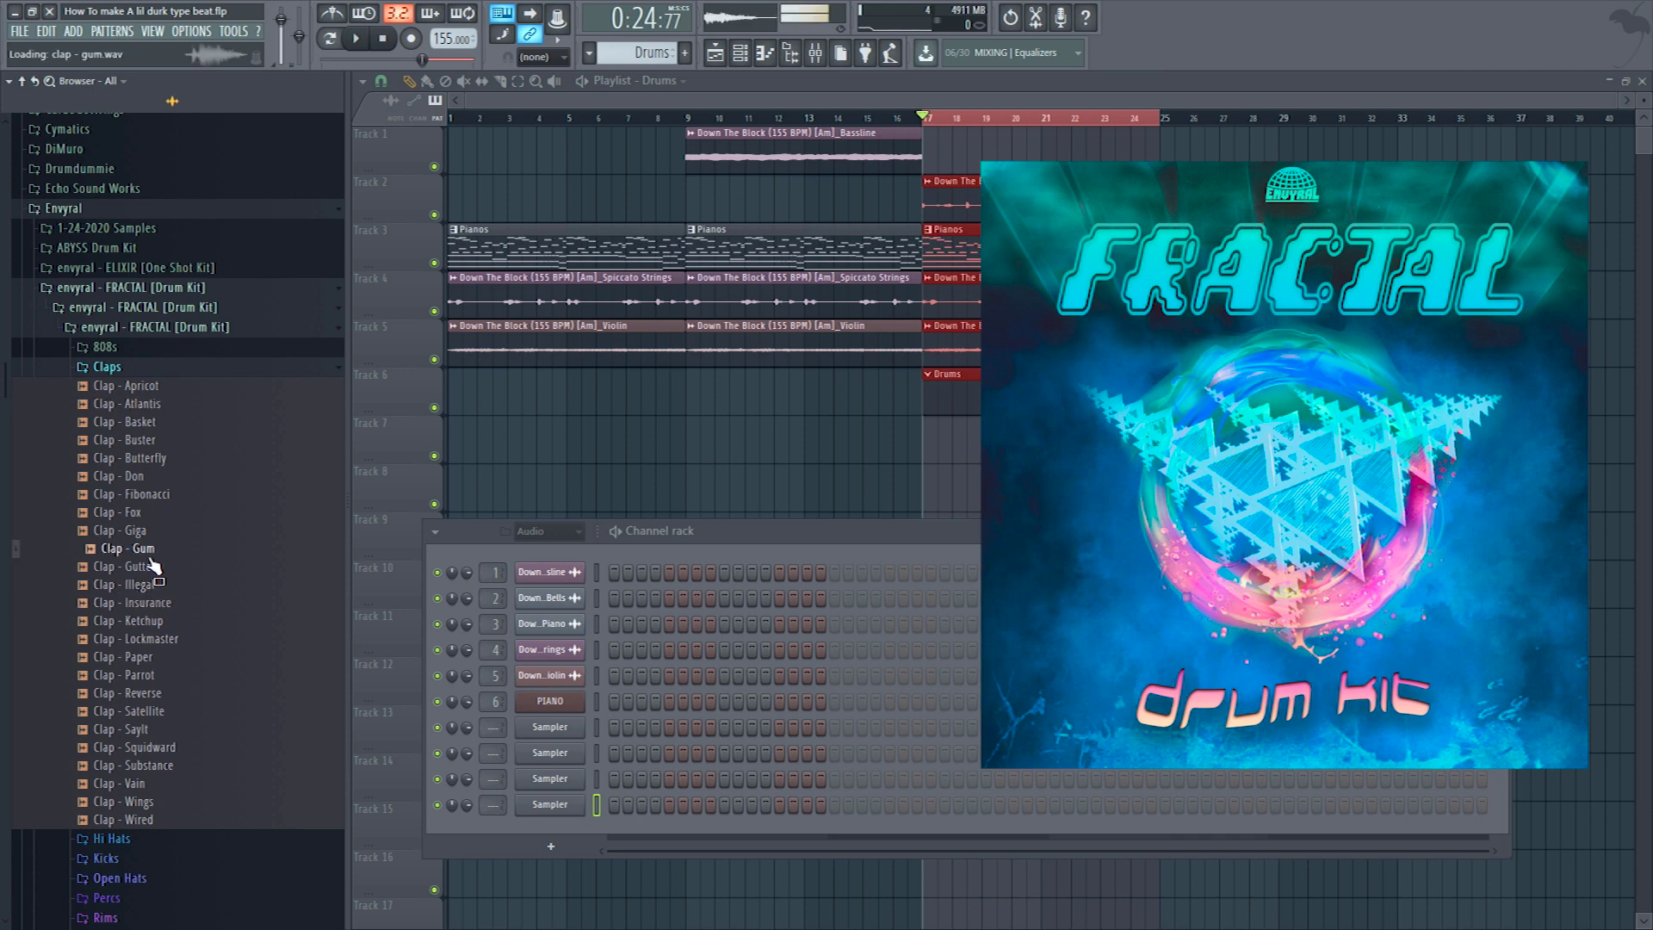
pyautogui.click(146, 532)
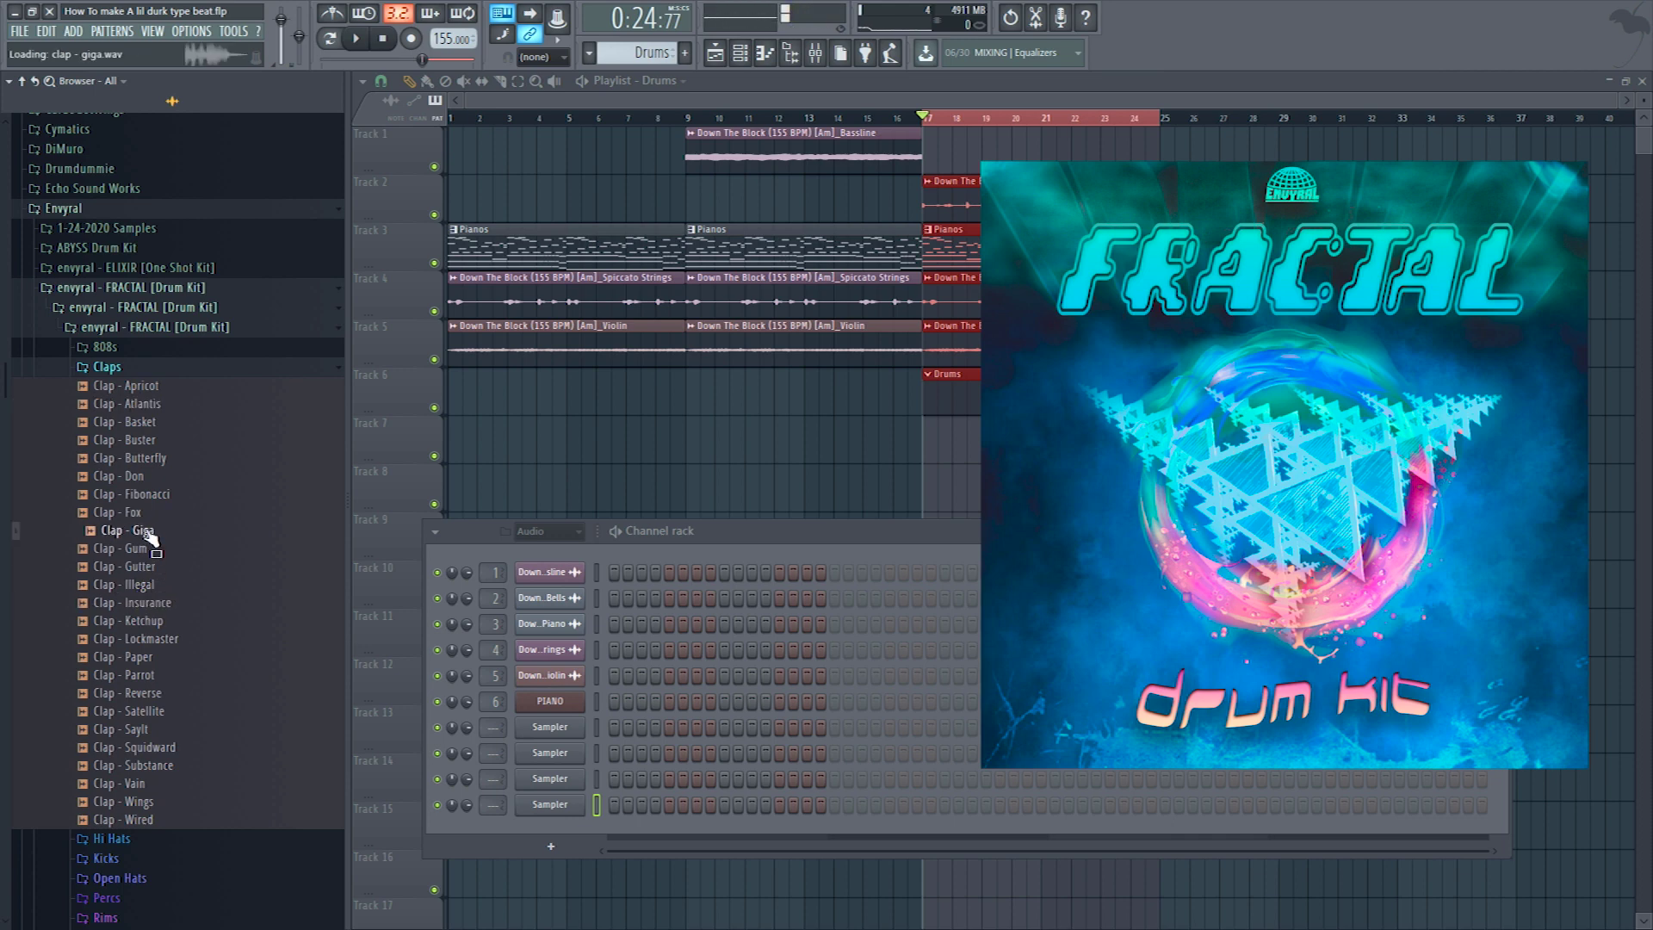
pyautogui.moveTo(575, 849); pyautogui.dragTo(594, 846)
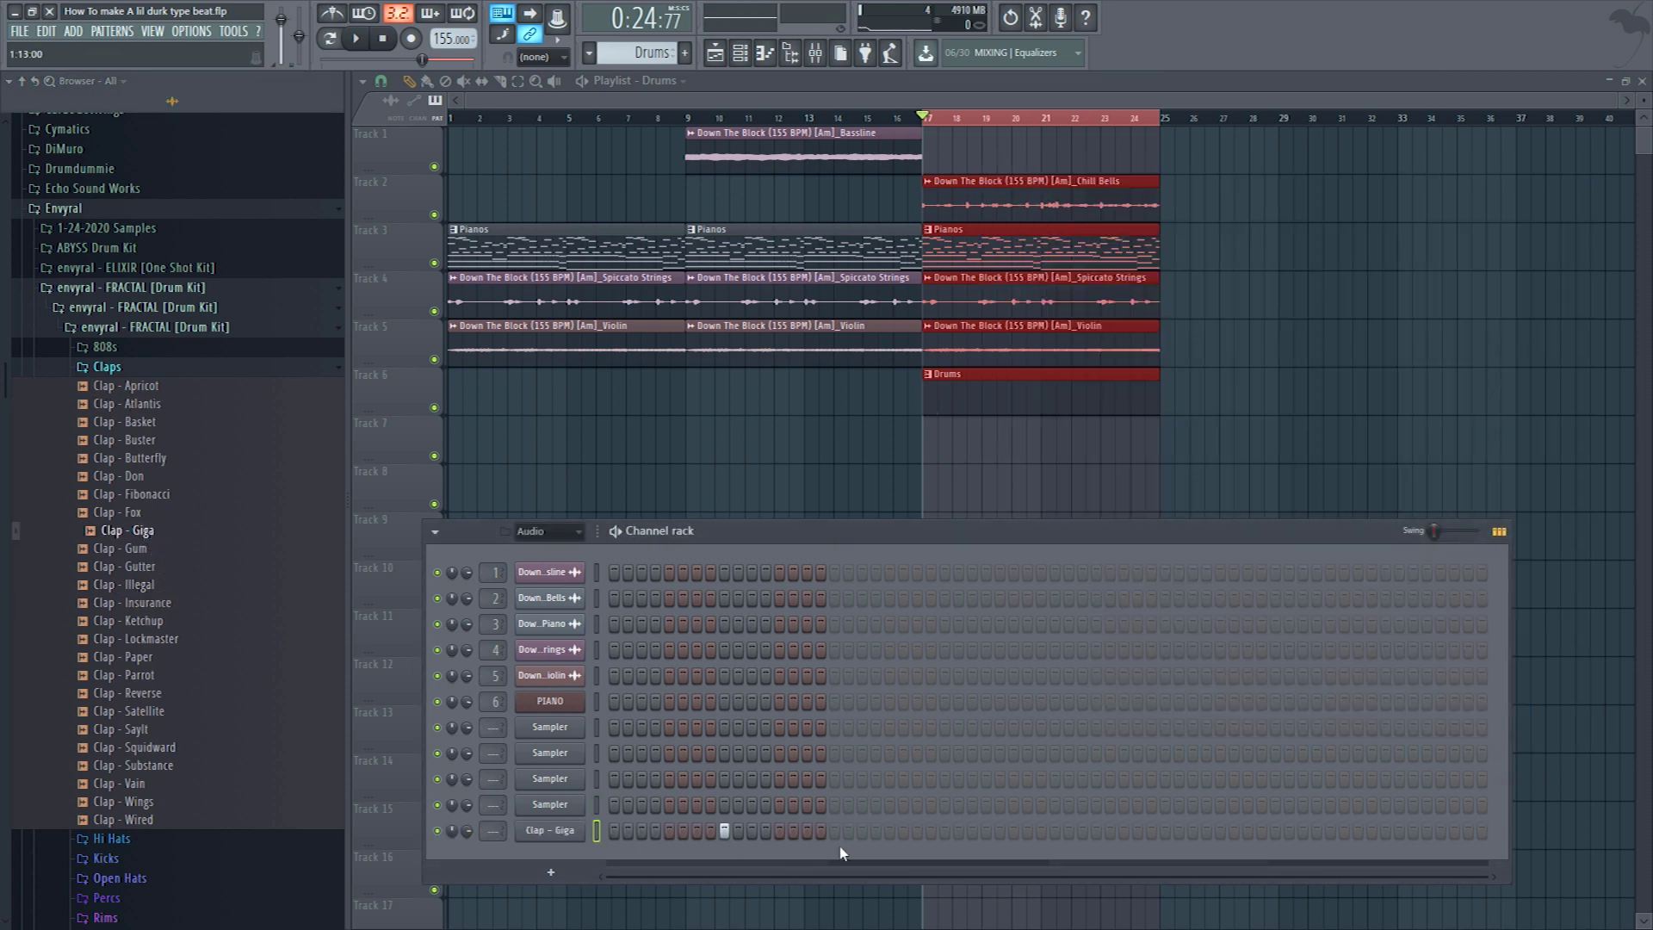
# - Program Clap - Giga to hit on the third beat of each bar across four bars
pyautogui.click(944, 832)
pyautogui.click(1165, 830)
pyautogui.click(1385, 831)
# - In the Clap - Giga piano roll, make the notes legato and duplicate the four-bar clap pattern over the next four bars
pyautogui.rightClick(577, 831)
pyautogui.click(689, 741)
pyautogui.hotkey('ctrl', 'l')
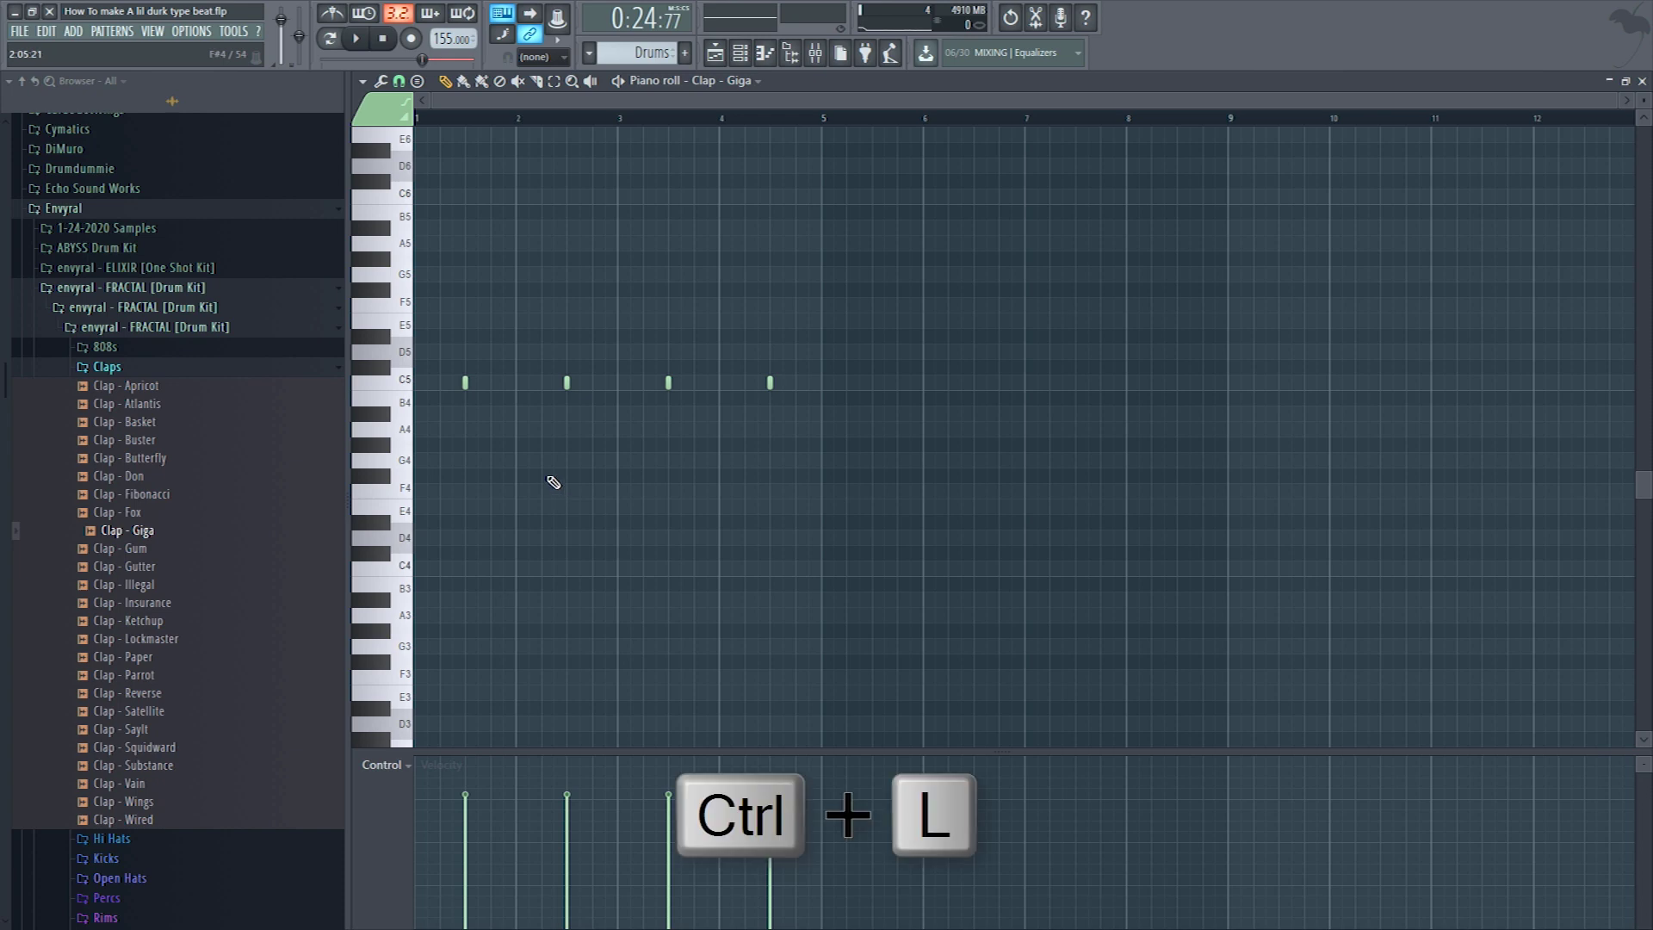
pyautogui.hotkey('ctrl', 'a')
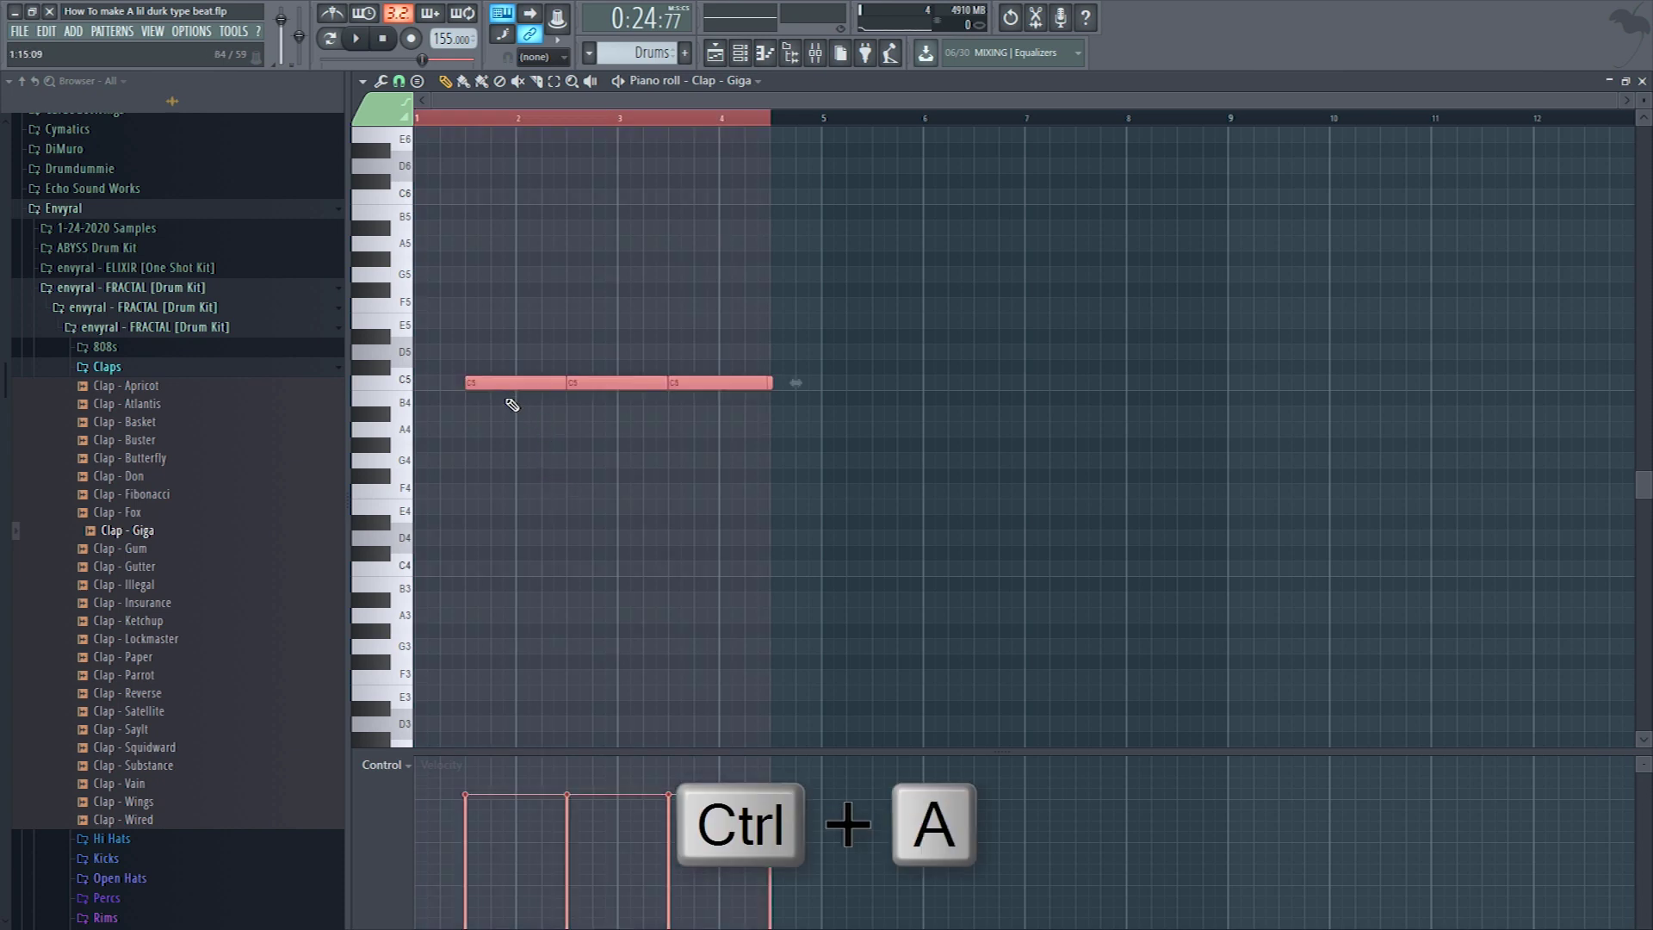
pyautogui.moveTo(505, 388); pyautogui.dragTo(915, 443)
pyautogui.press('F7')
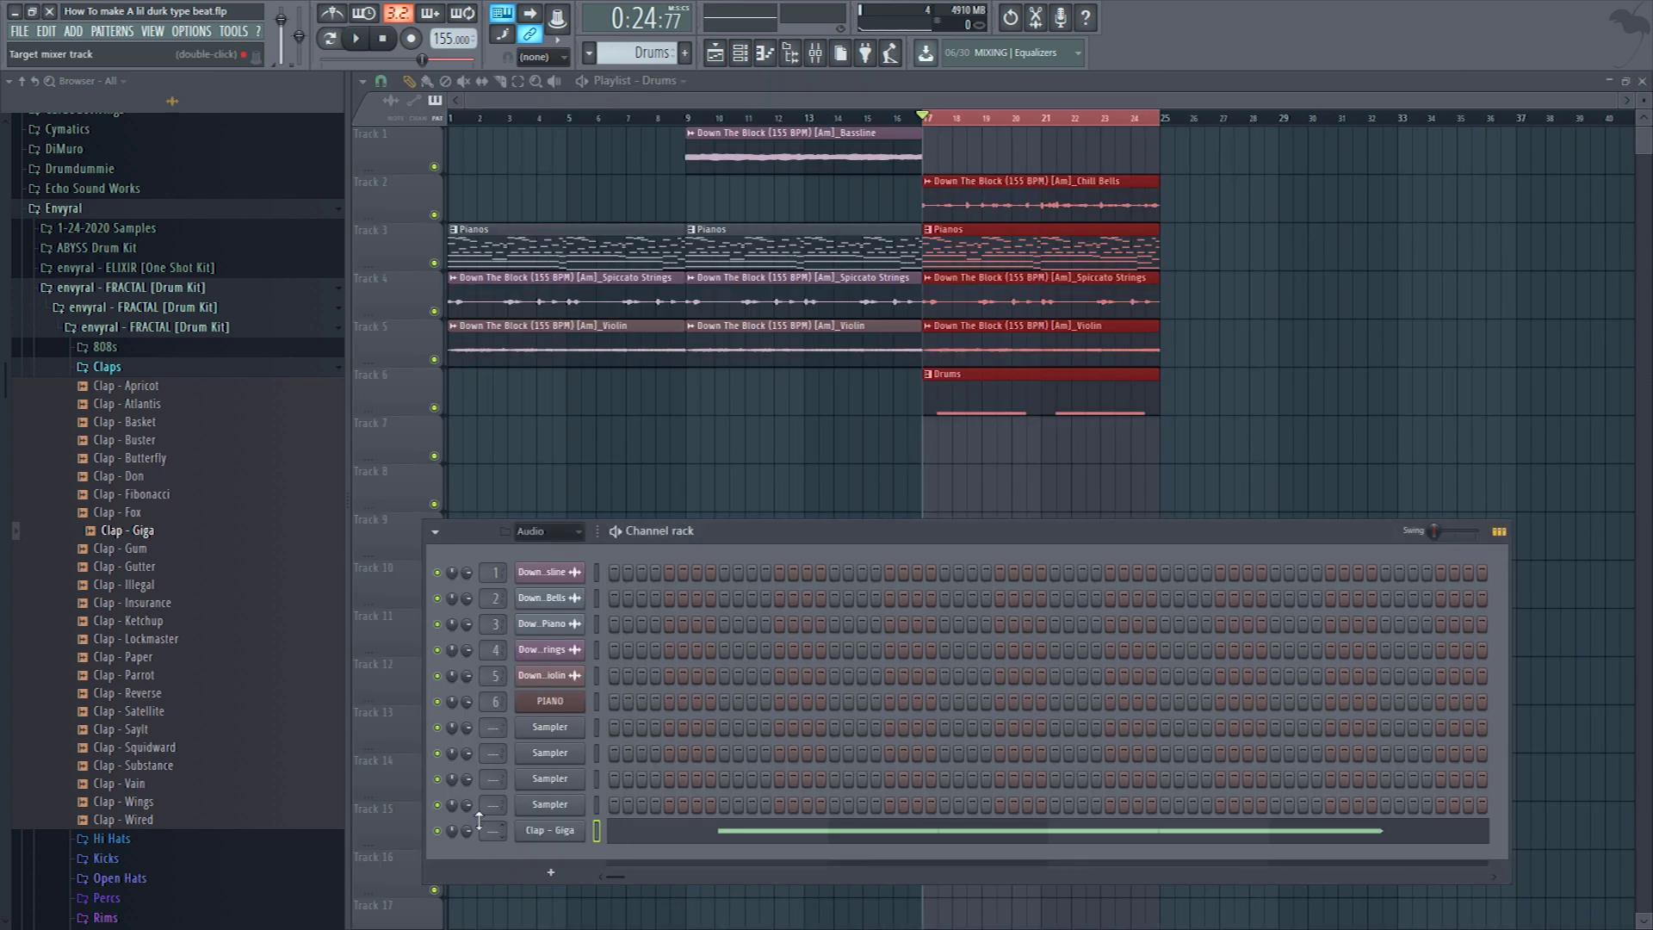
# - Audition the FRACTAL kit's hi-hats and load Hi Hat - Parachute and Hi Hat - Swim into new channels
pyautogui.click(107, 366)
pyautogui.click(112, 387)
pyautogui.click(138, 496)
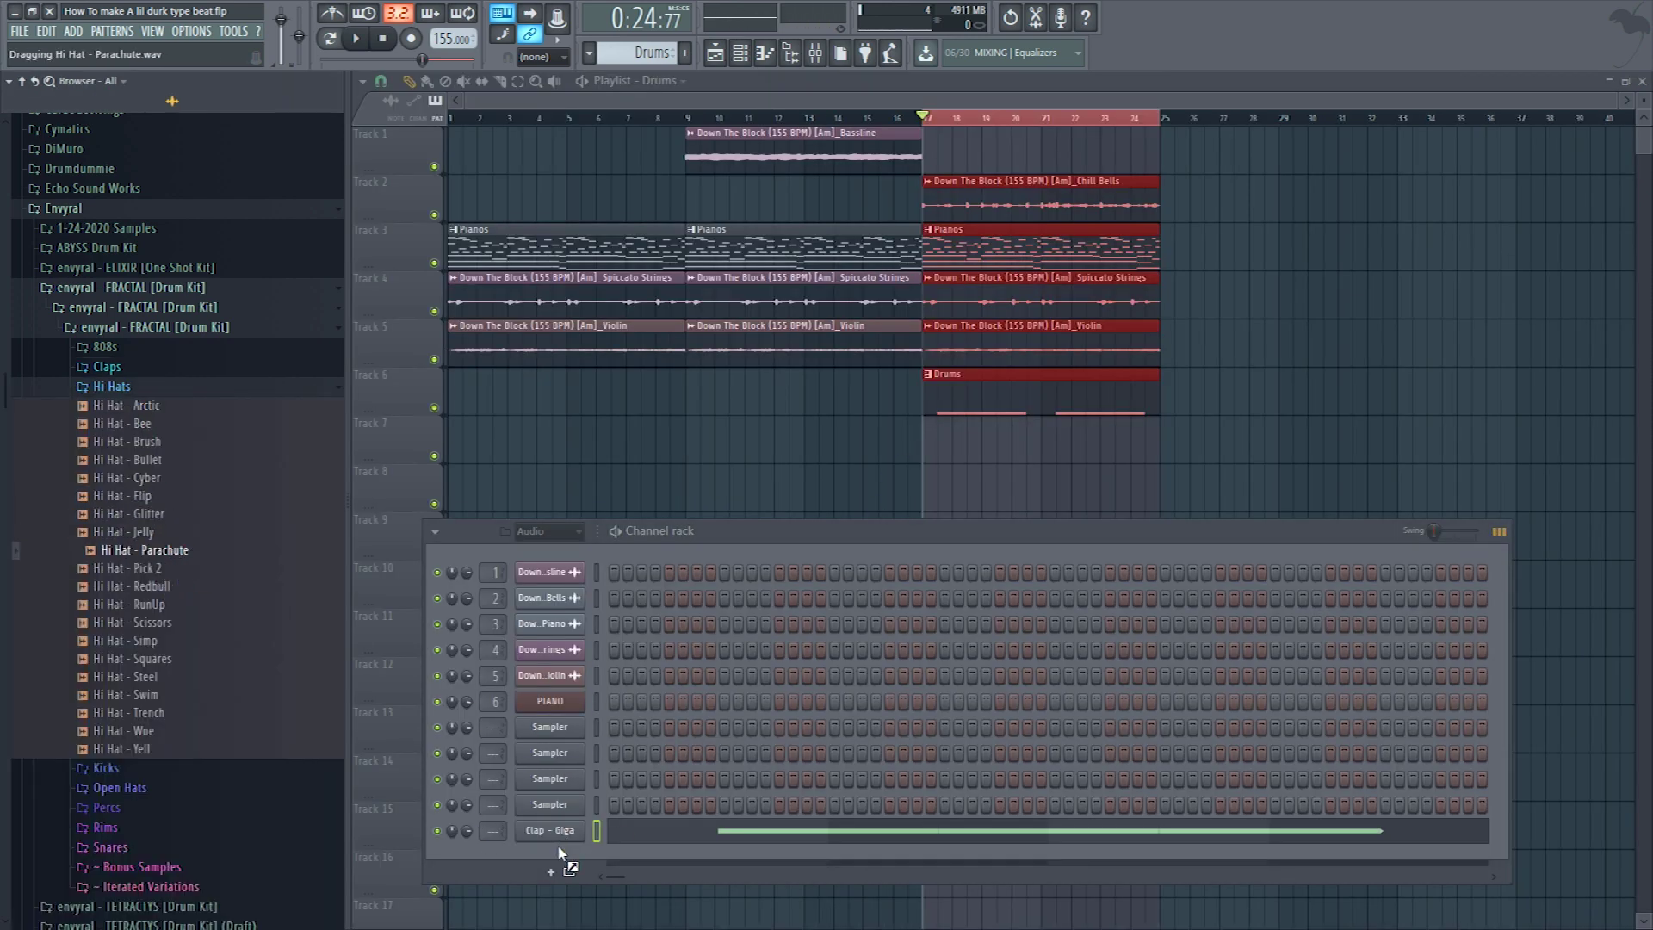
pyautogui.moveTo(557, 843); pyautogui.dragTo(556, 853)
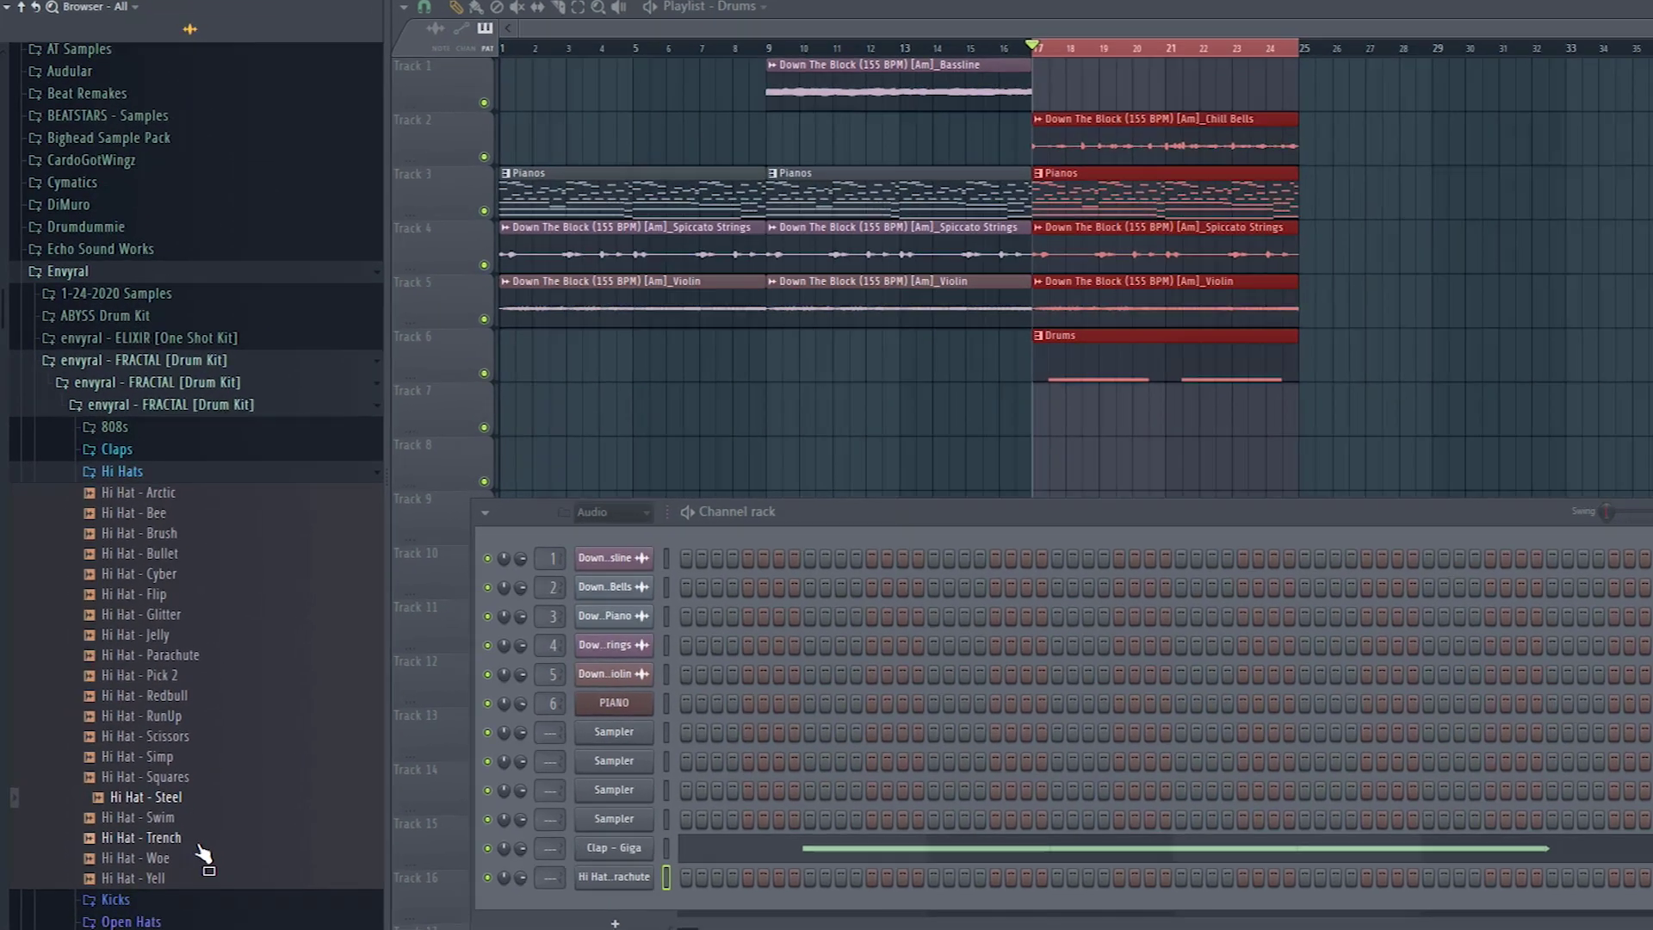
pyautogui.click(172, 803)
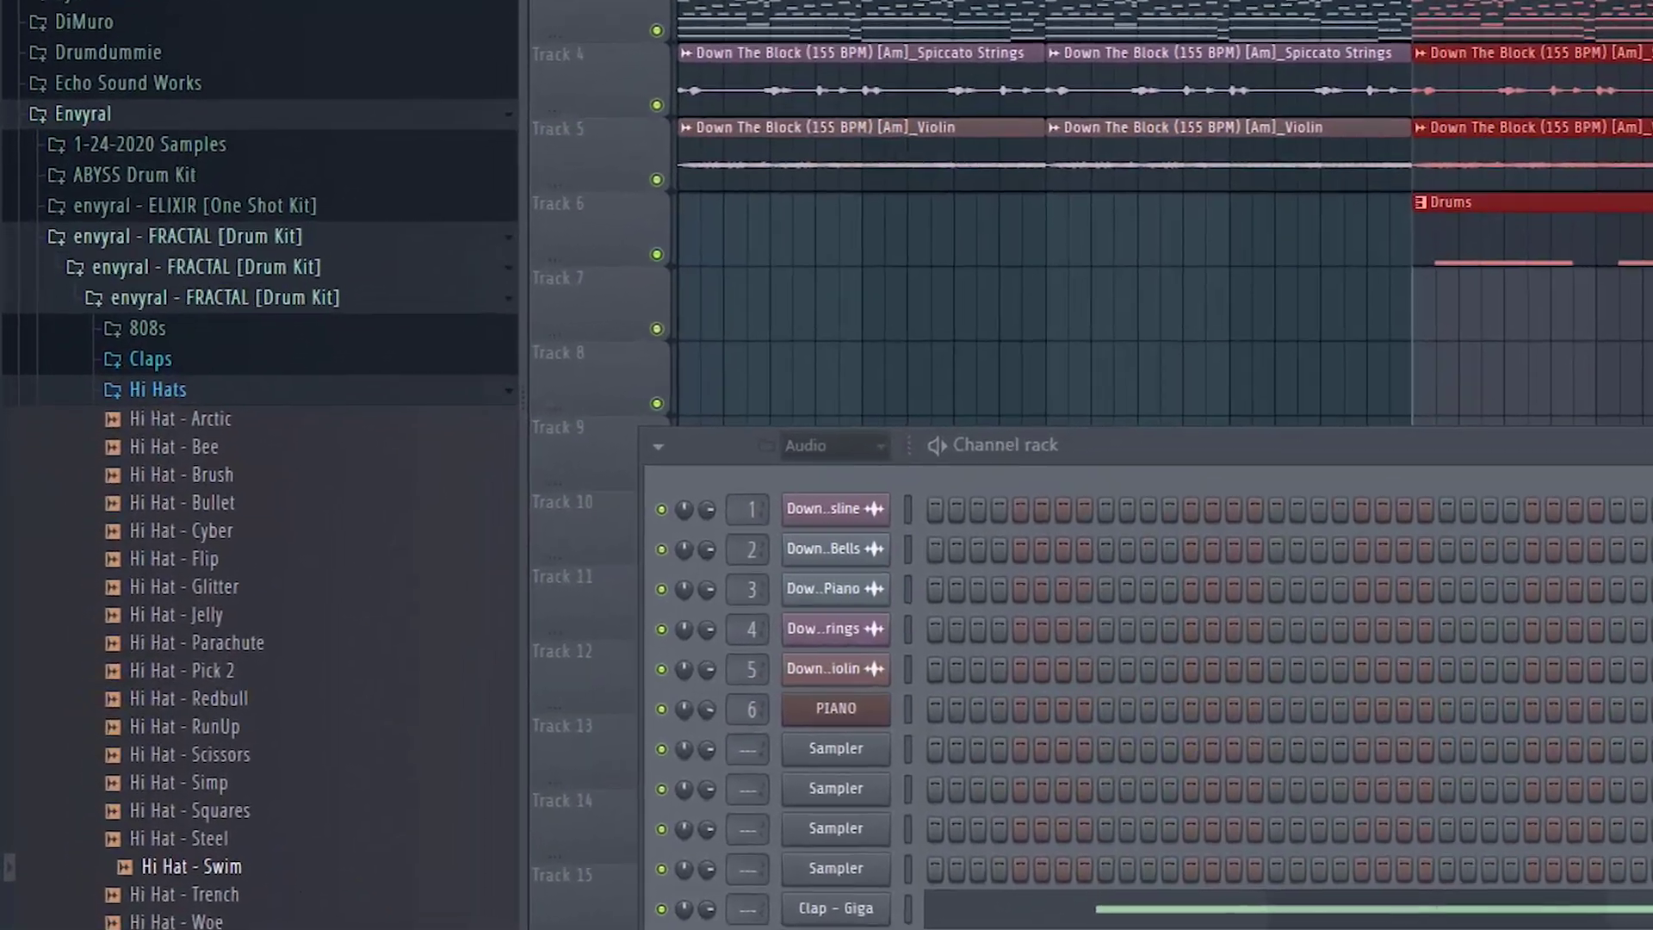
pyautogui.moveTo(191, 866); pyautogui.dragTo(765, 861)
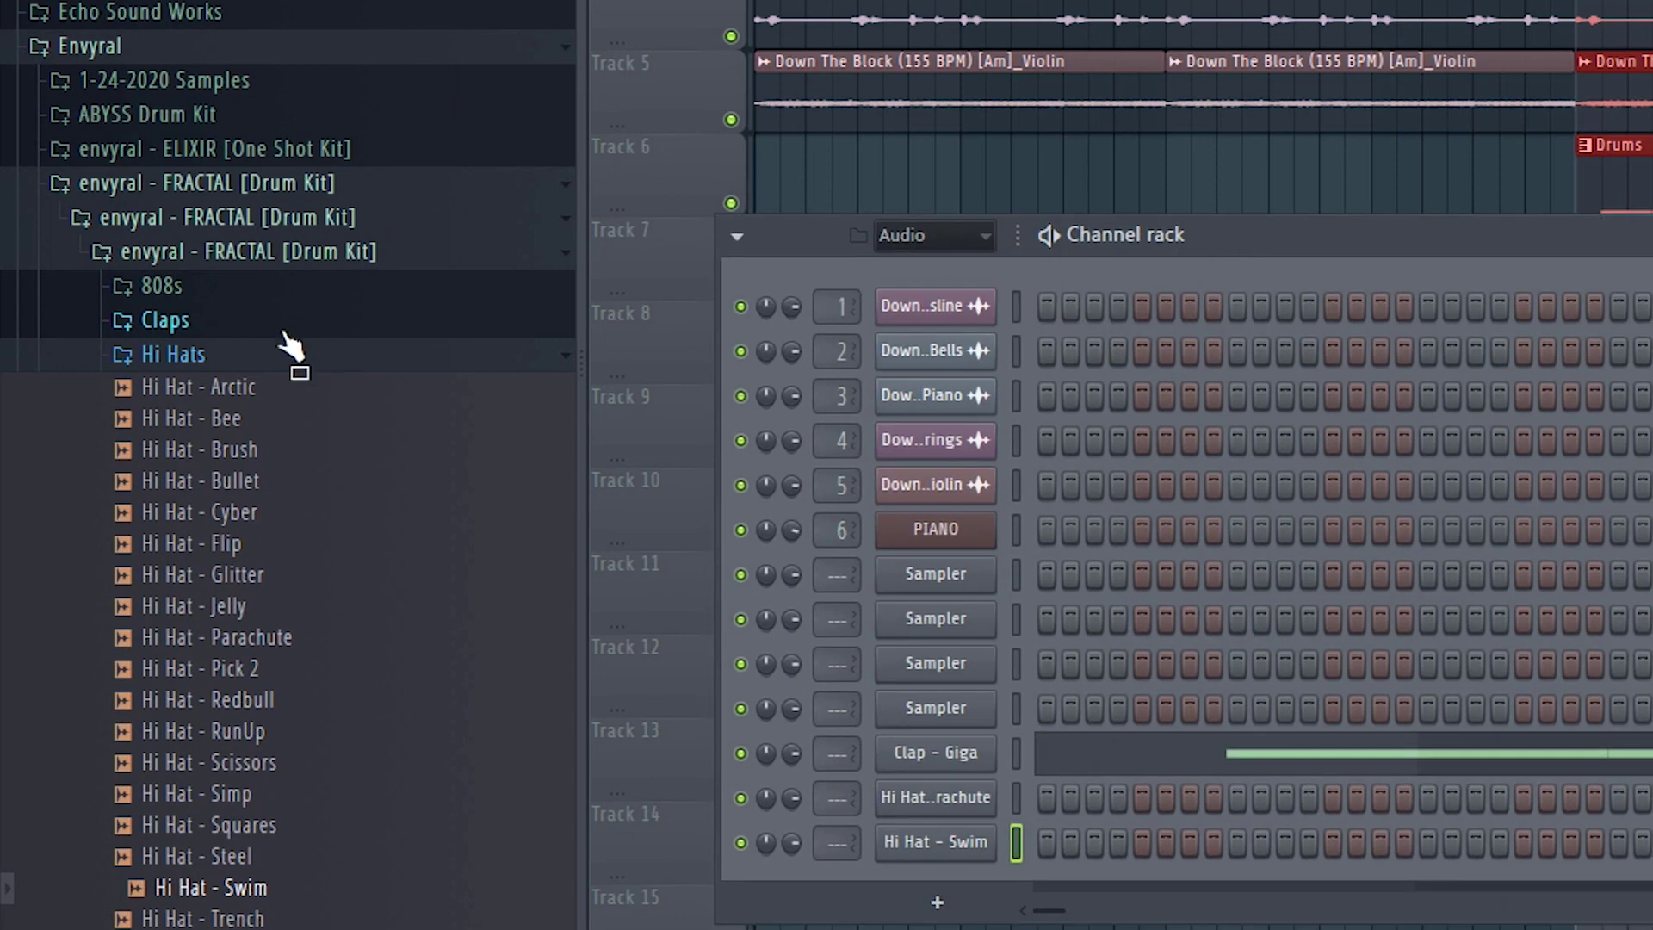
pyautogui.click(284, 348)
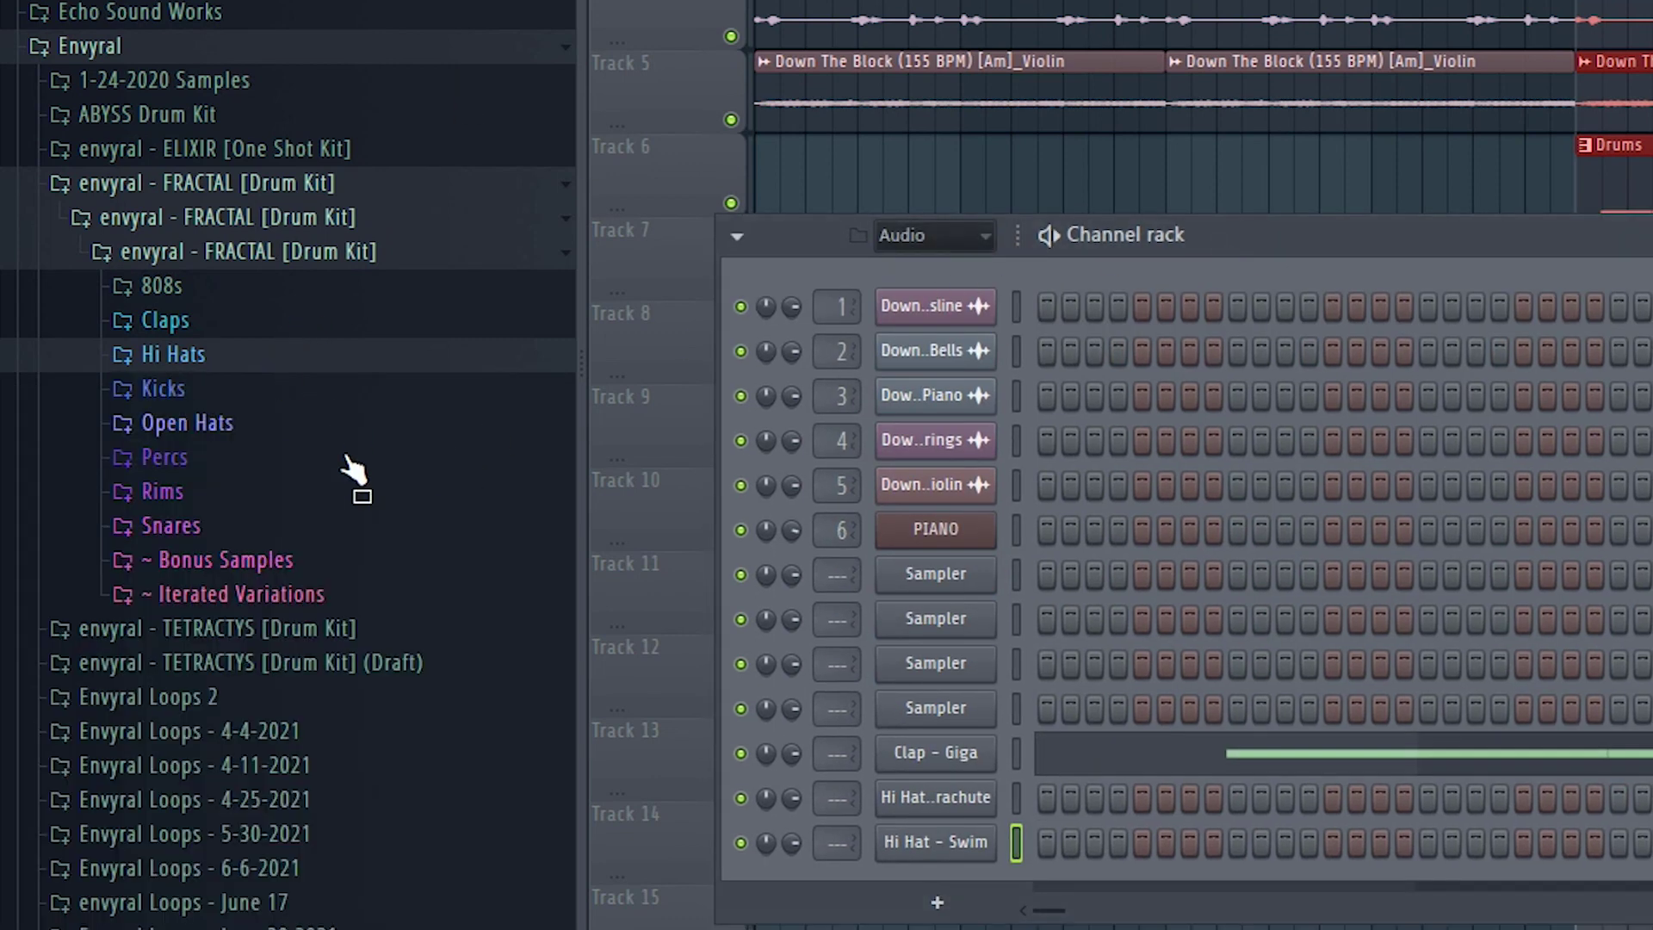
# - Audition the kit's rims and load Rim - Miles into a new channel
pyautogui.click(198, 491)
pyautogui.click(262, 807)
pyautogui.click(274, 870)
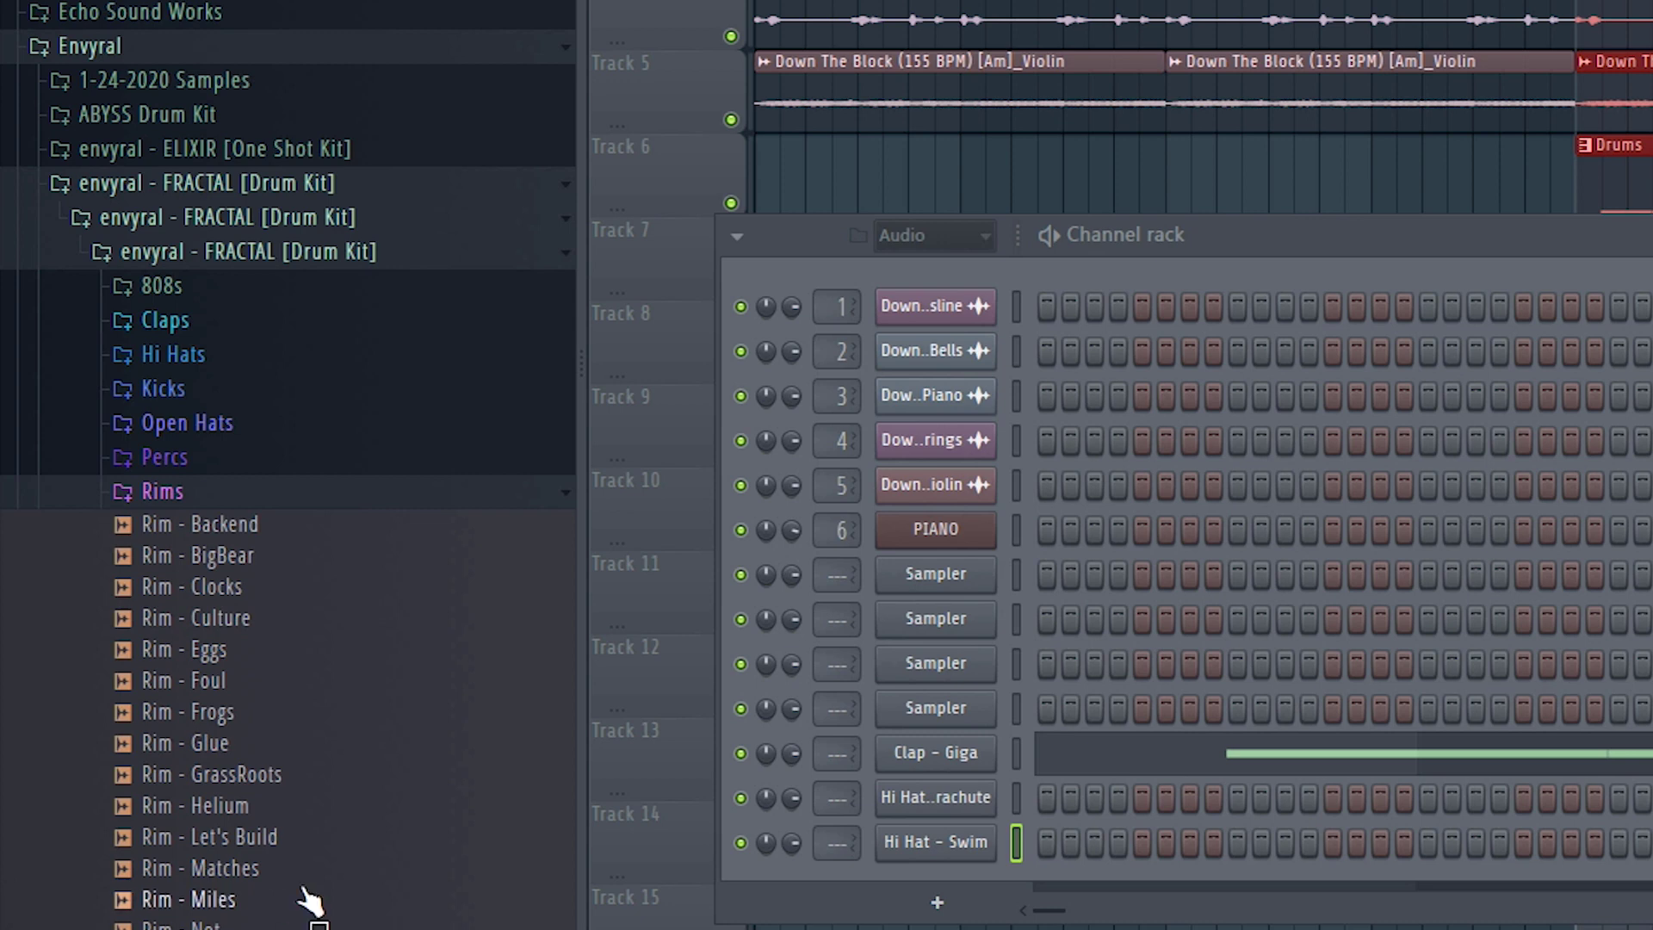
pyautogui.moveTo(848, 885); pyautogui.dragTo(848, 887)
pyautogui.click(199, 491)
# - Audition the FRACTAL kit's percs and place FX - TheSpaceship on Track 7 starting at bar 15
pyautogui.click(164, 456)
pyautogui.click(202, 584)
pyautogui.moveTo(215, 677); pyautogui.dragTo(258, 731)
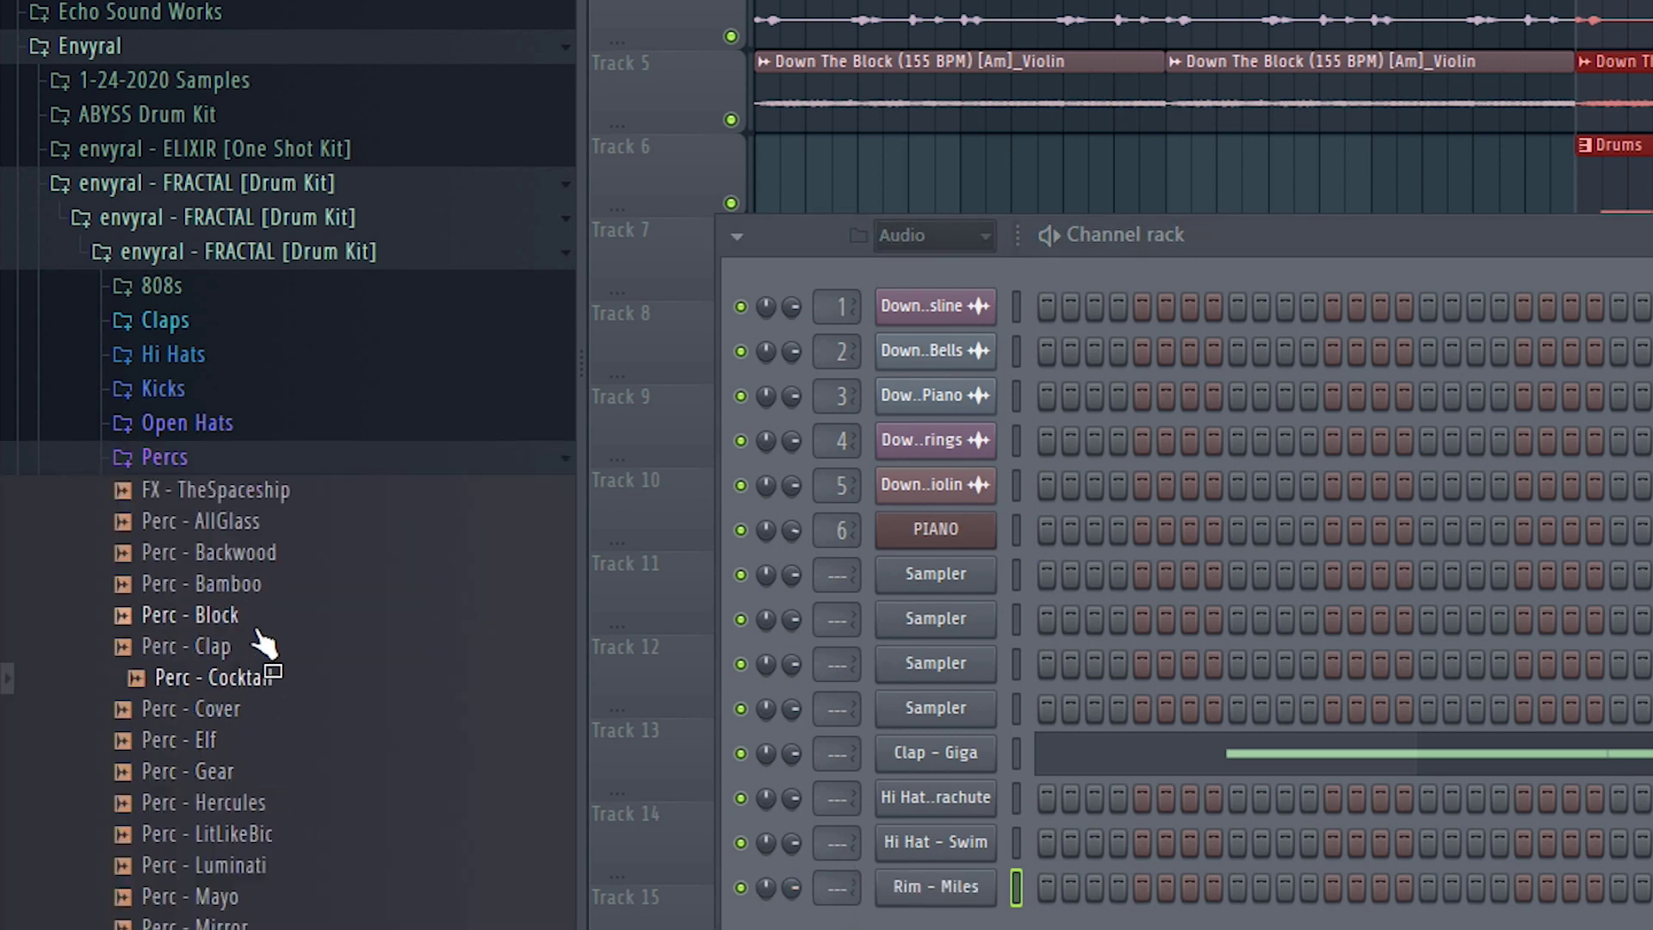
pyautogui.moveTo(293, 602); pyautogui.dragTo(360, 929)
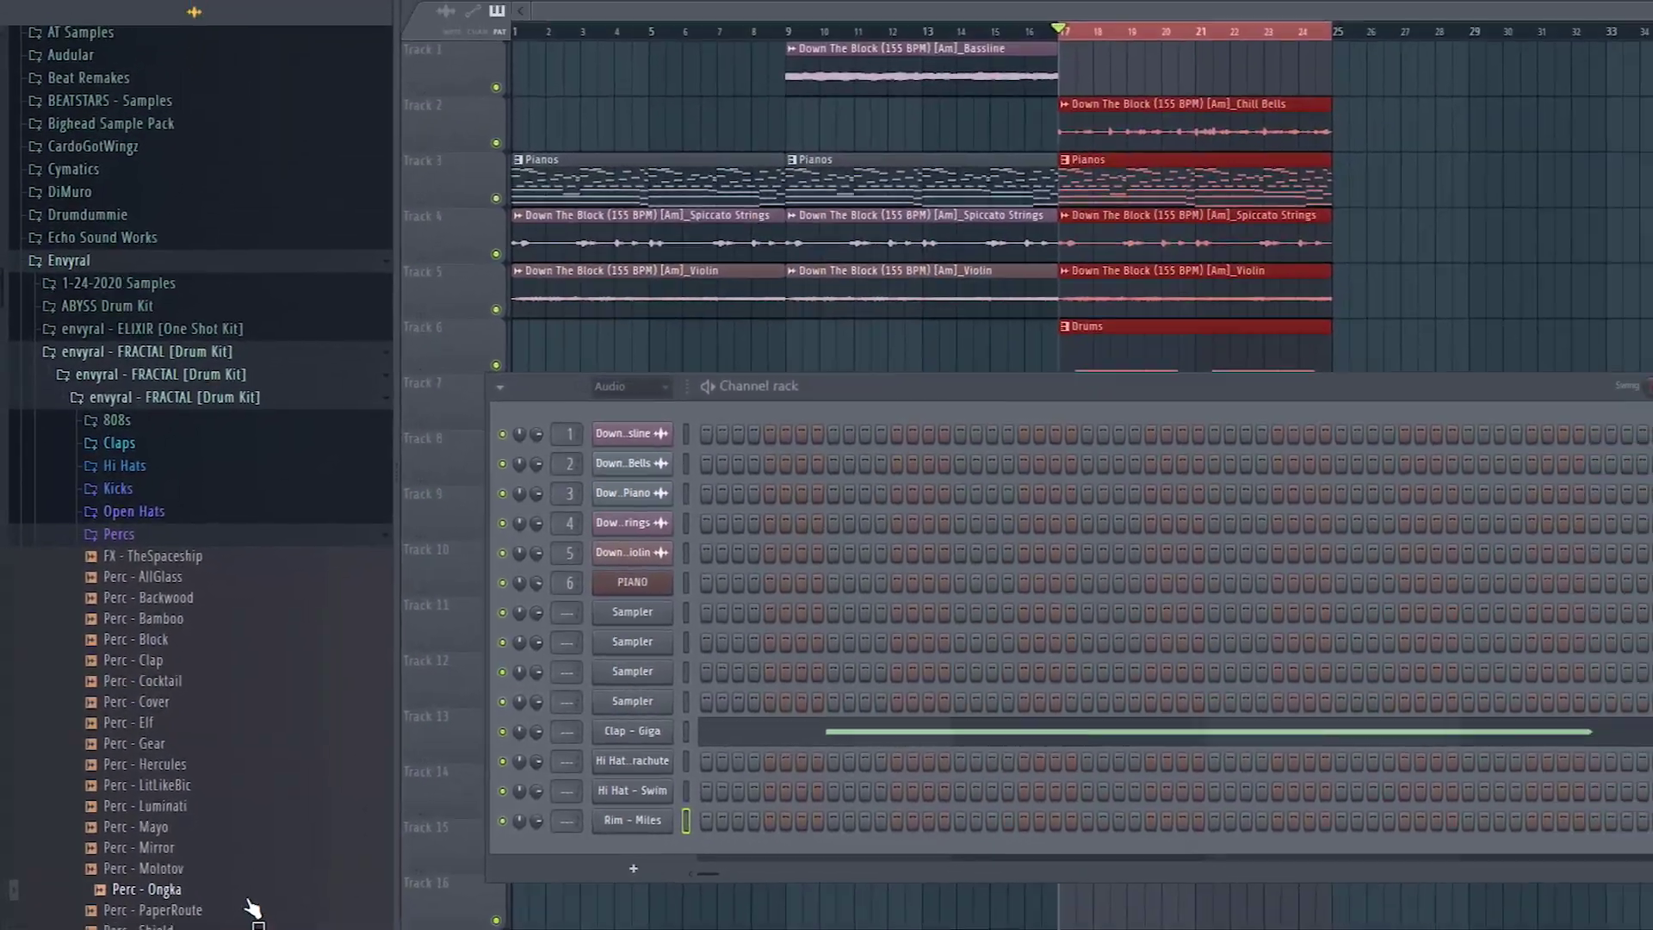
pyautogui.moveTo(249, 906); pyautogui.dragTo(171, 608)
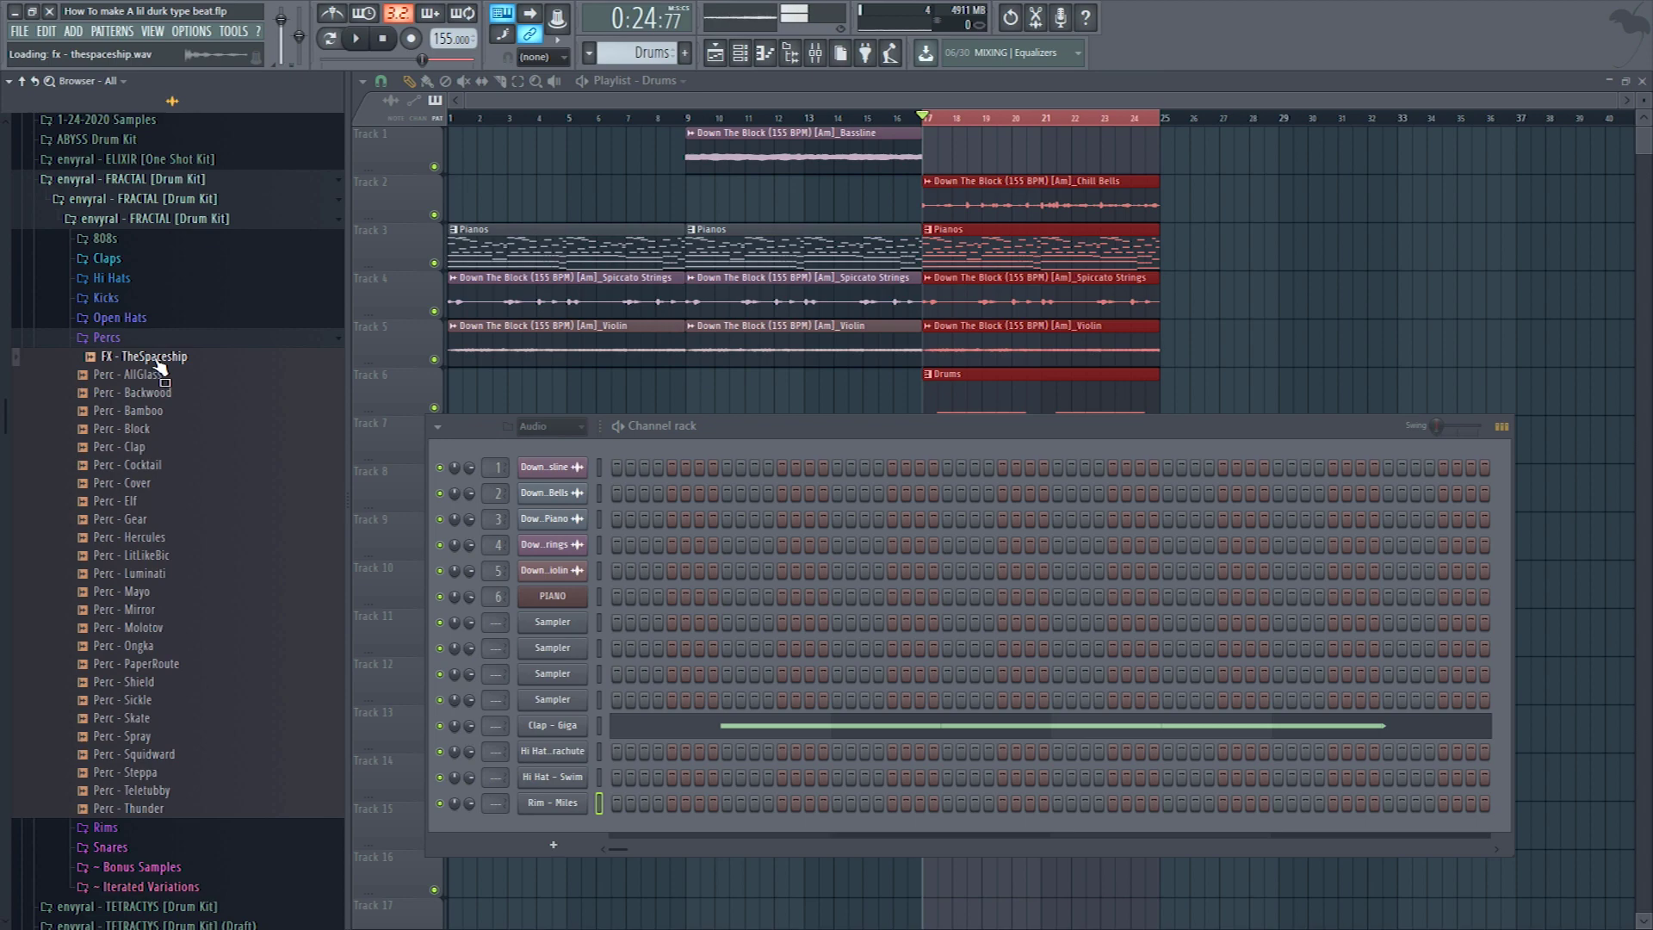
pyautogui.moveTo(638, 360); pyautogui.dragTo(716, 392)
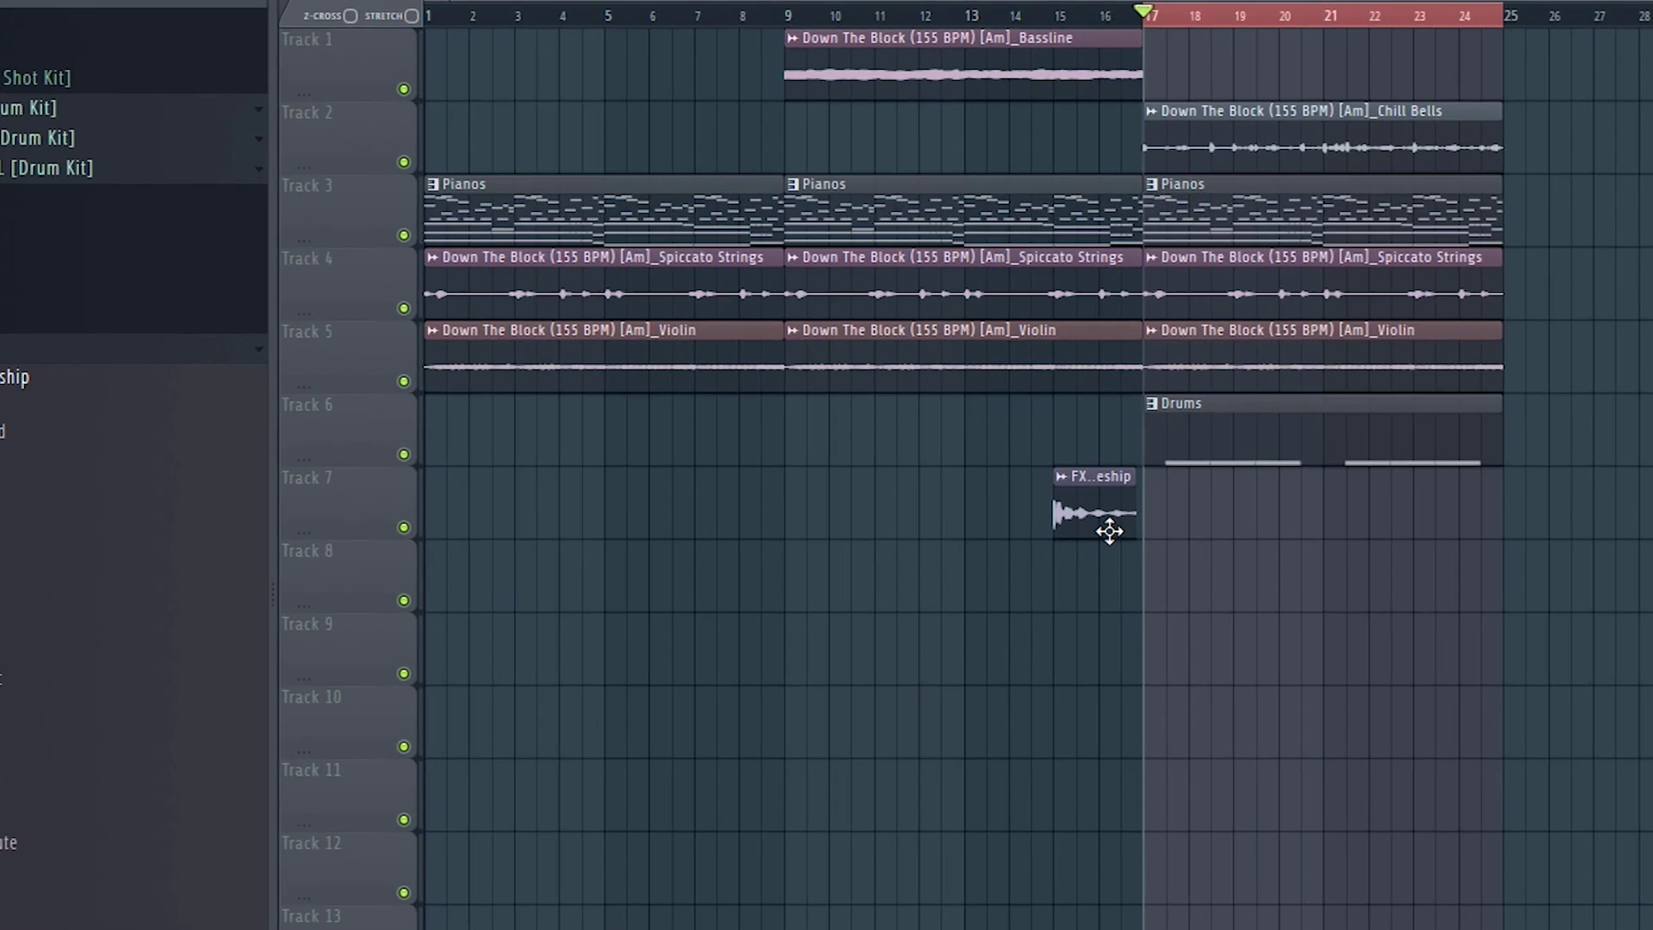
# - Adjust the time stretching of the FX - TheSpaceship sample so its clip ends exactly at bar 17
pyautogui.doubleClick(902, 459)
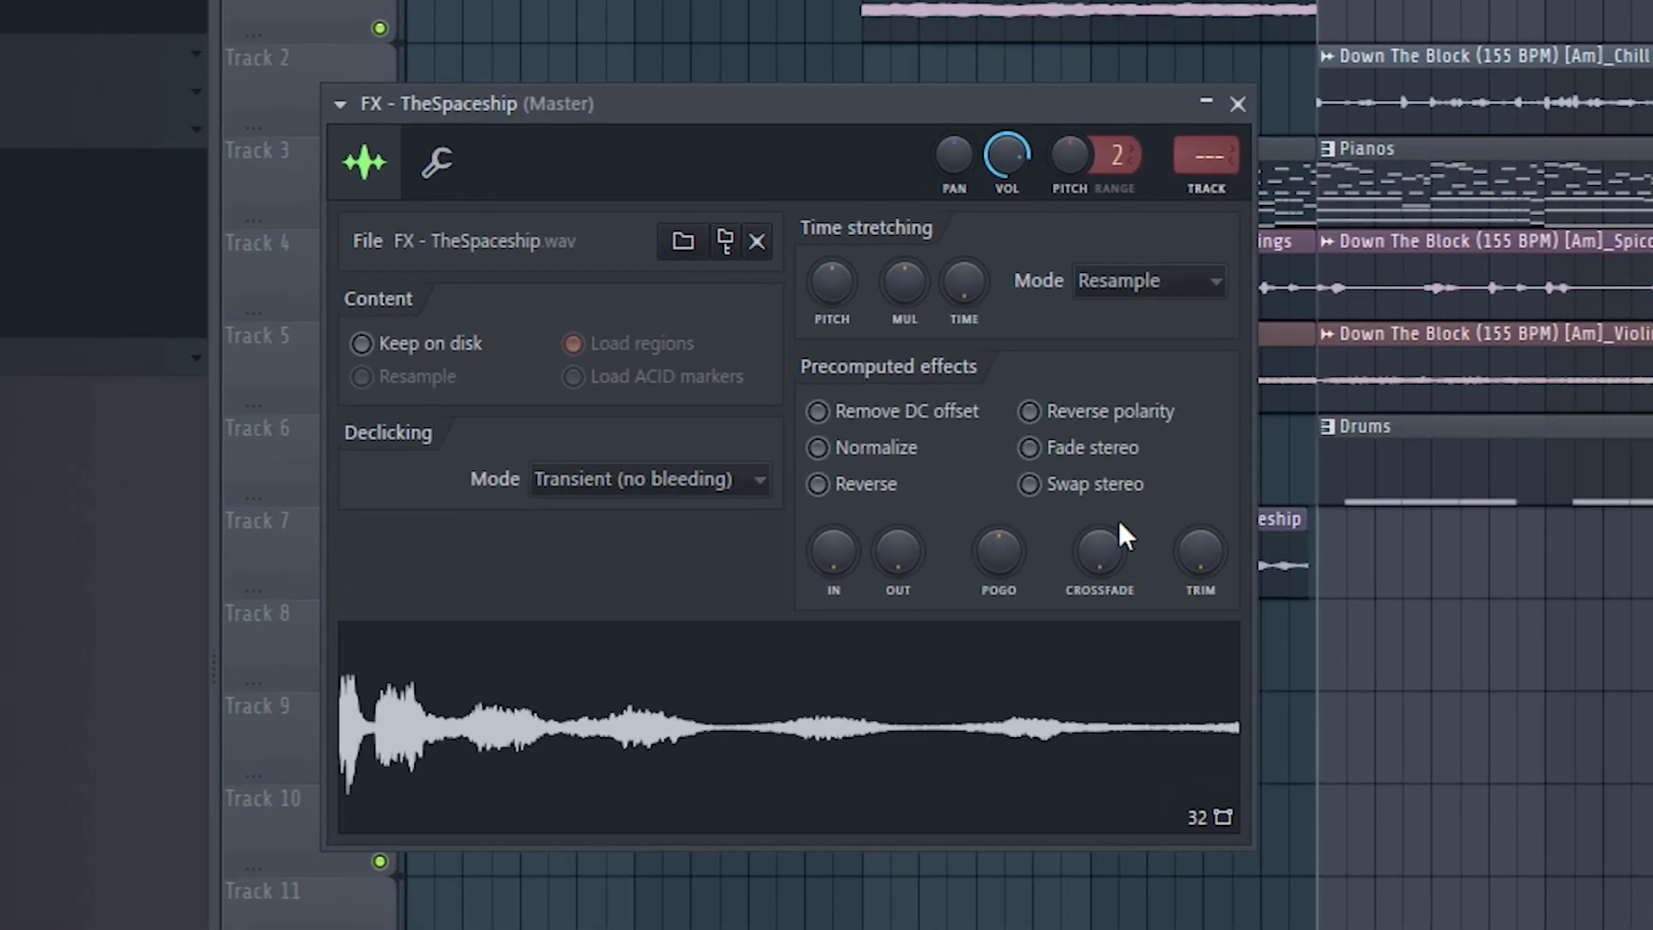
pyautogui.click(971, 320)
pyautogui.click(1013, 499)
pyautogui.click(963, 289)
pyautogui.click(1037, 528)
pyautogui.press('Escape')
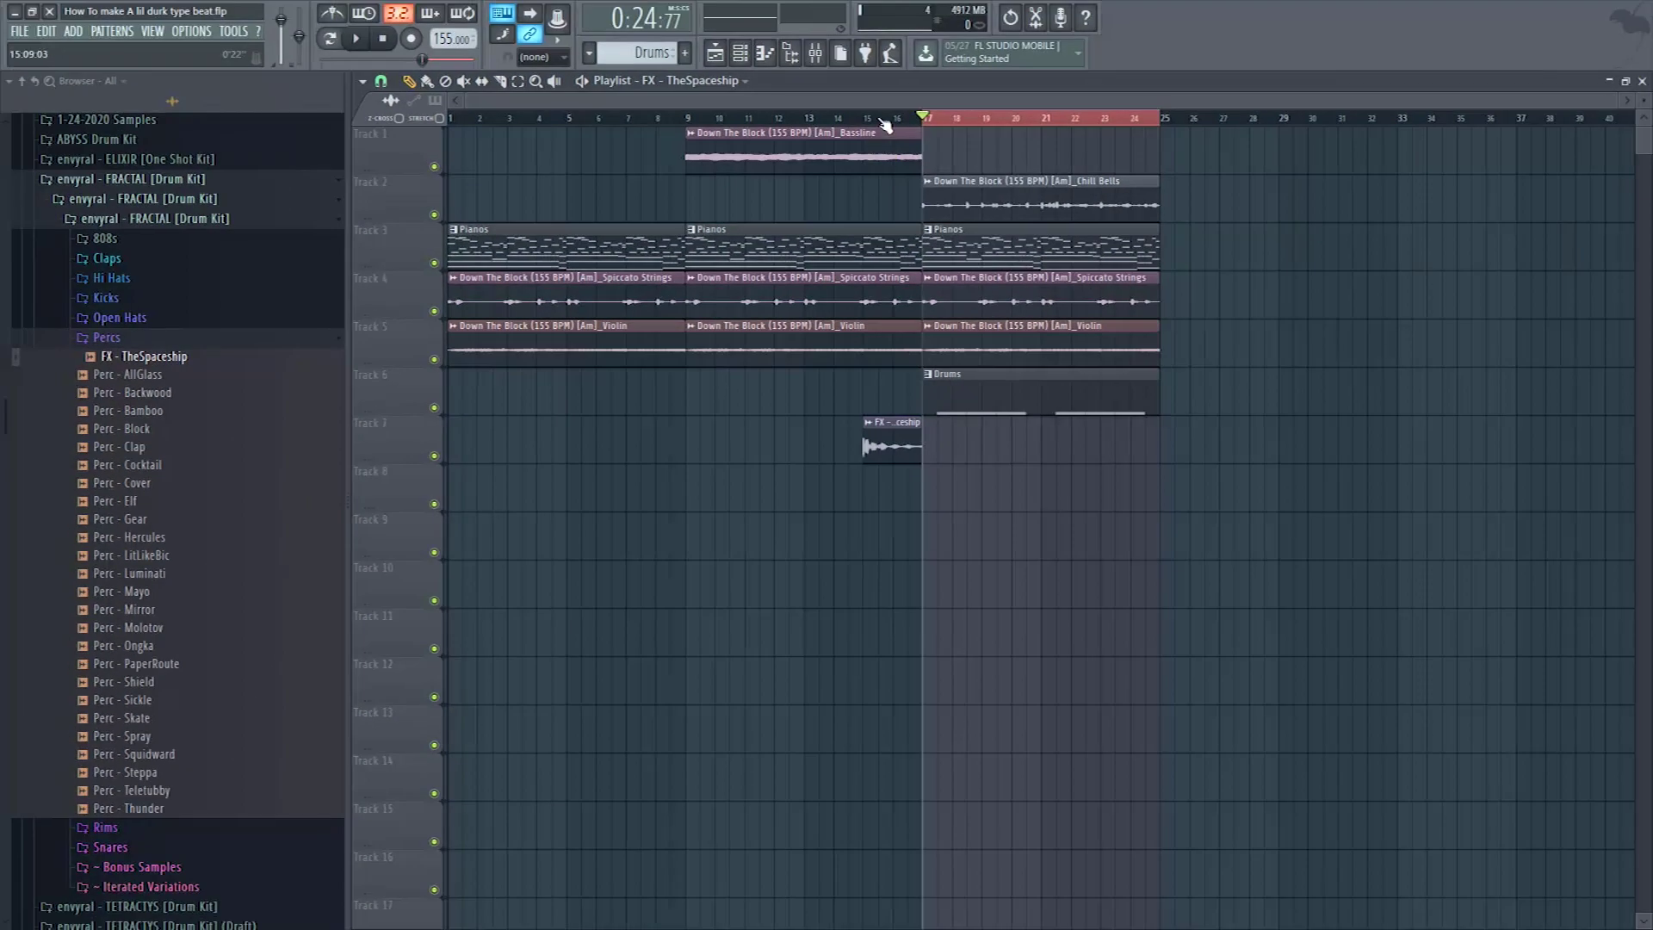
# - Route FX - TheSpaceship to mixer track 7 and lower that track's level to about -6.5 dB
pyautogui.doubleClick(893, 446)
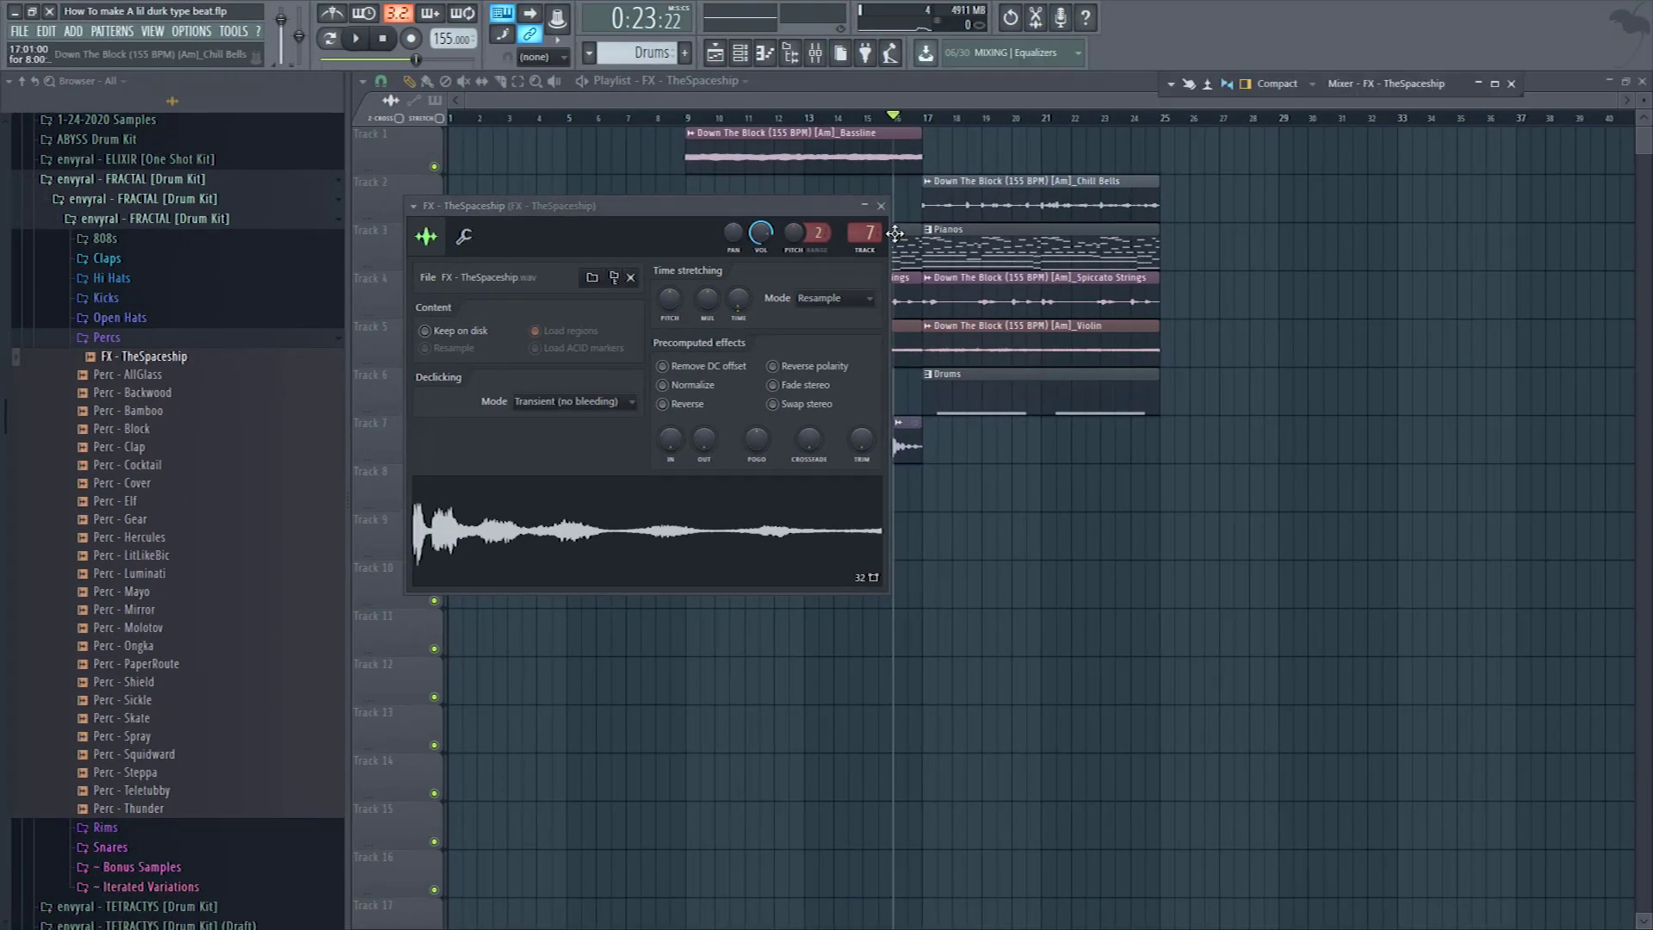
pyautogui.click(1496, 85)
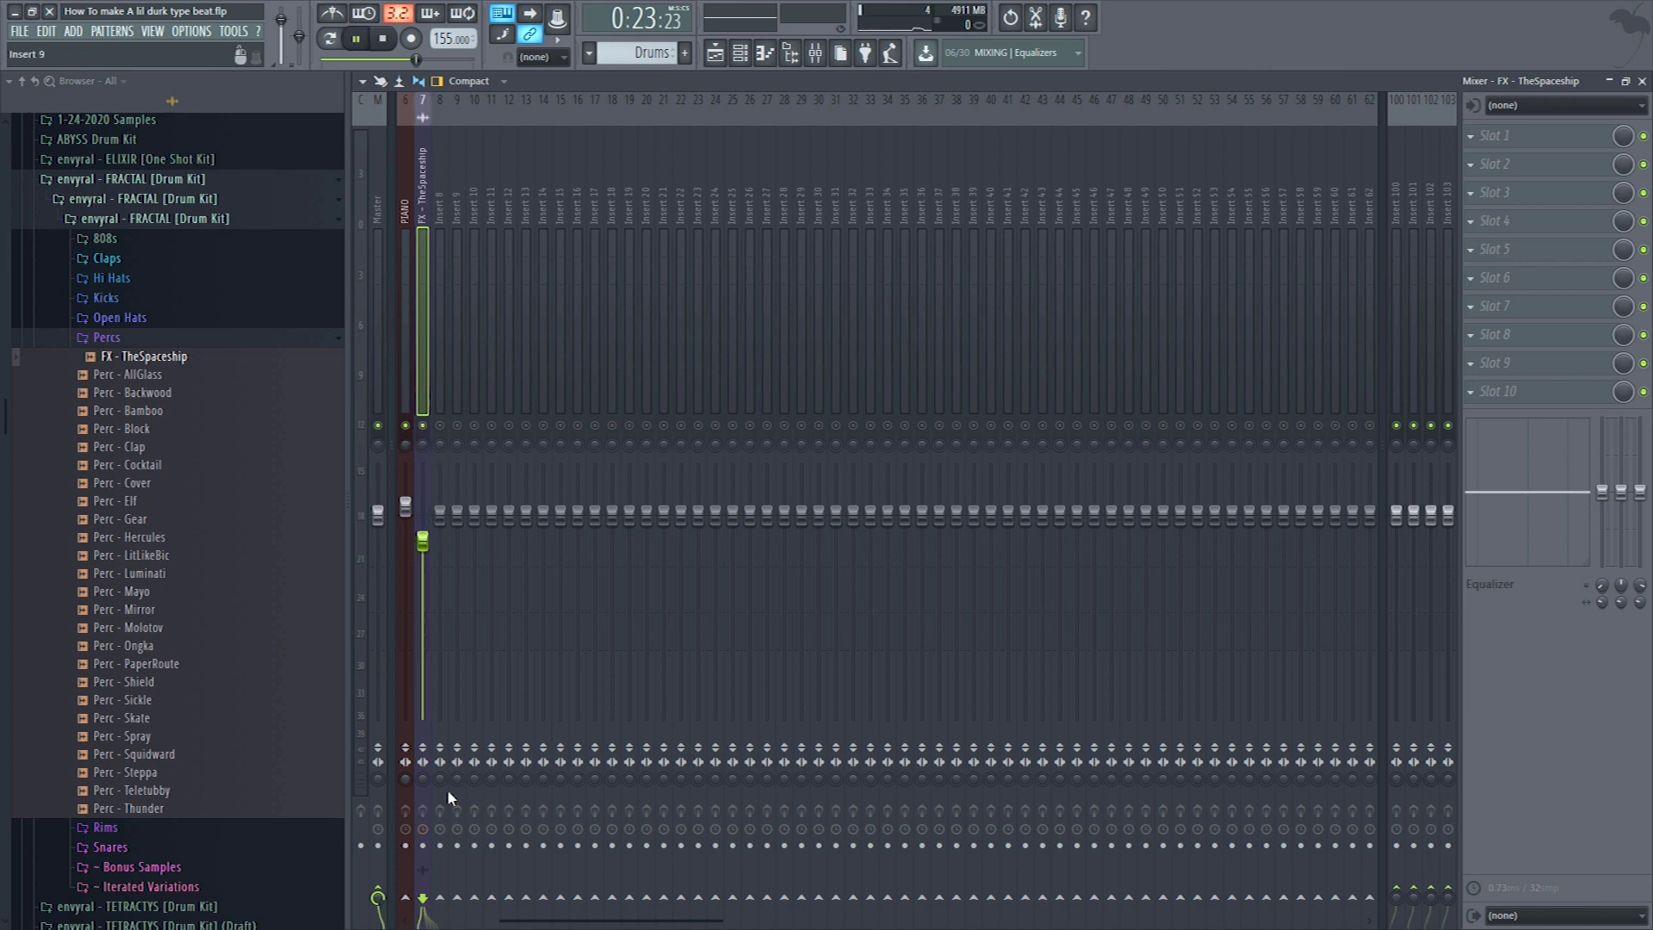
pyautogui.moveTo(423, 541); pyautogui.dragTo(423, 571)
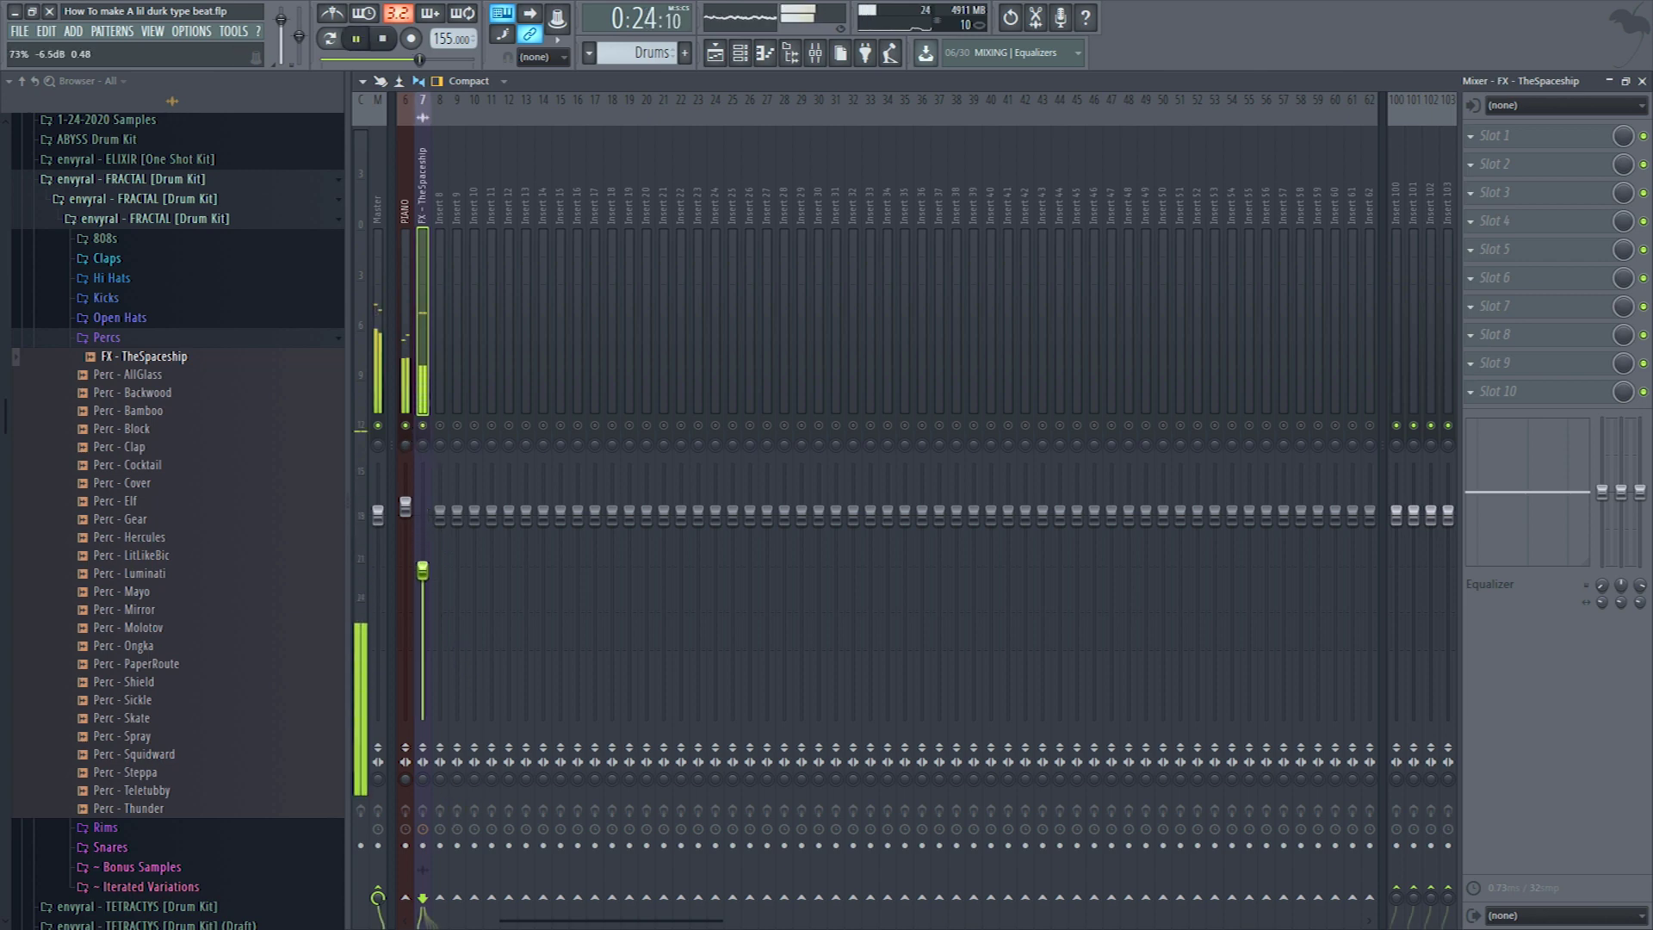
pyautogui.click(1642, 81)
# - Fill Hi Hat - Parachute with a hit on every second step and open its notes in the piano roll
pyautogui.press('F6')
pyautogui.rightClick(573, 752)
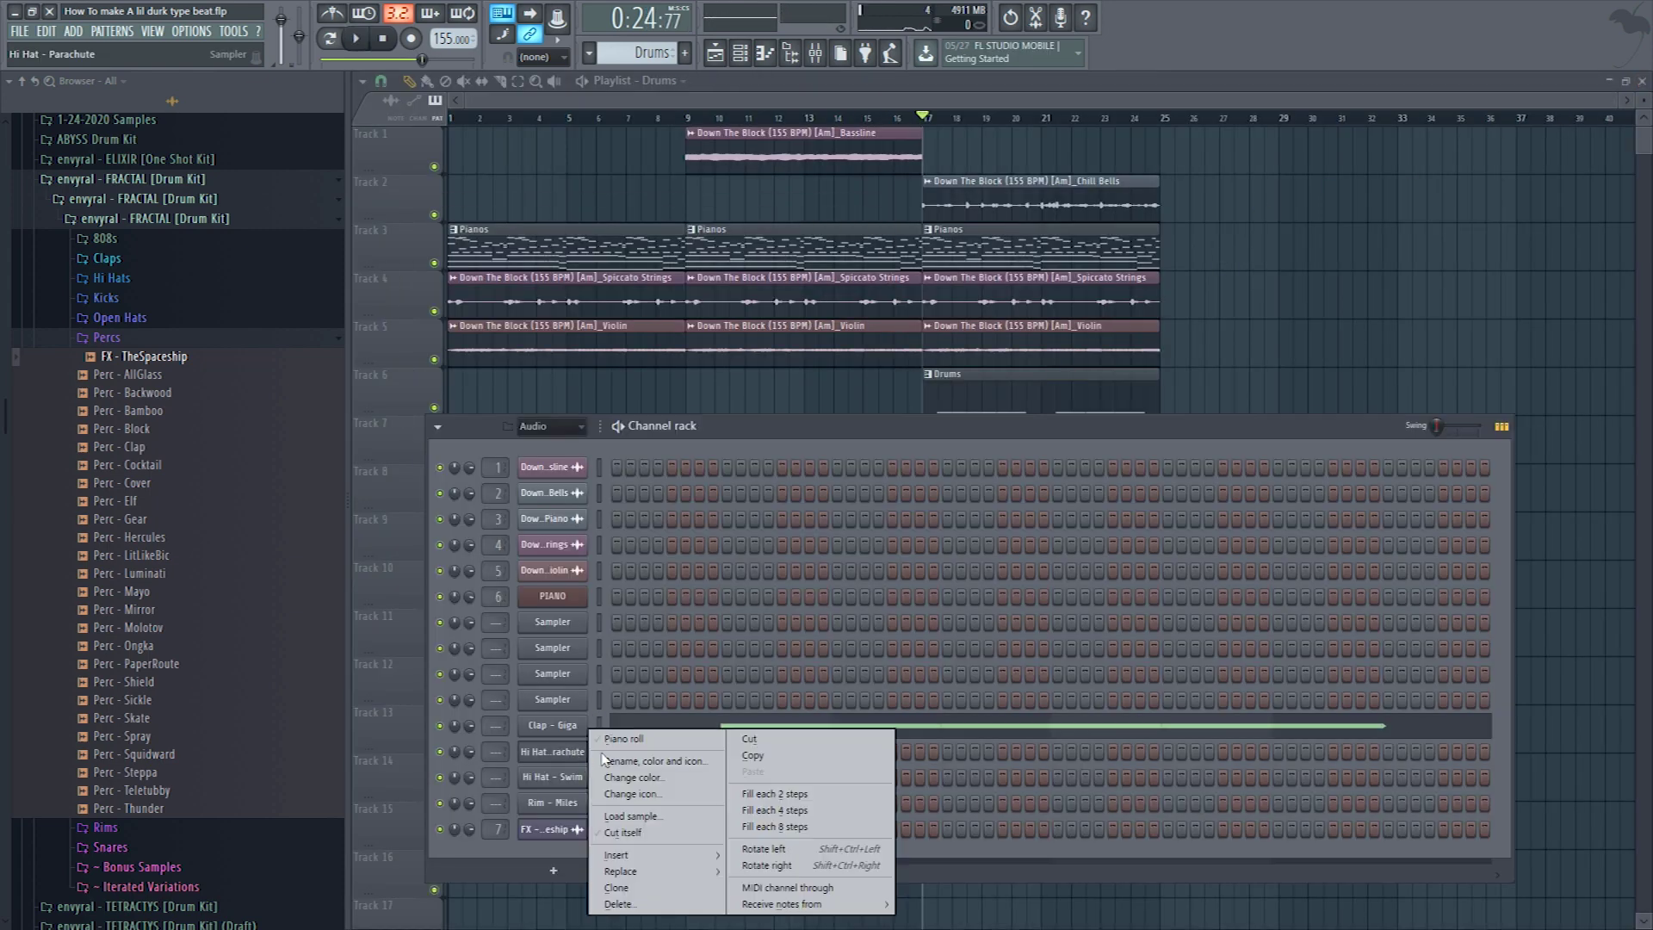
pyautogui.click(777, 793)
pyautogui.press('space')
pyautogui.rightClick(556, 752)
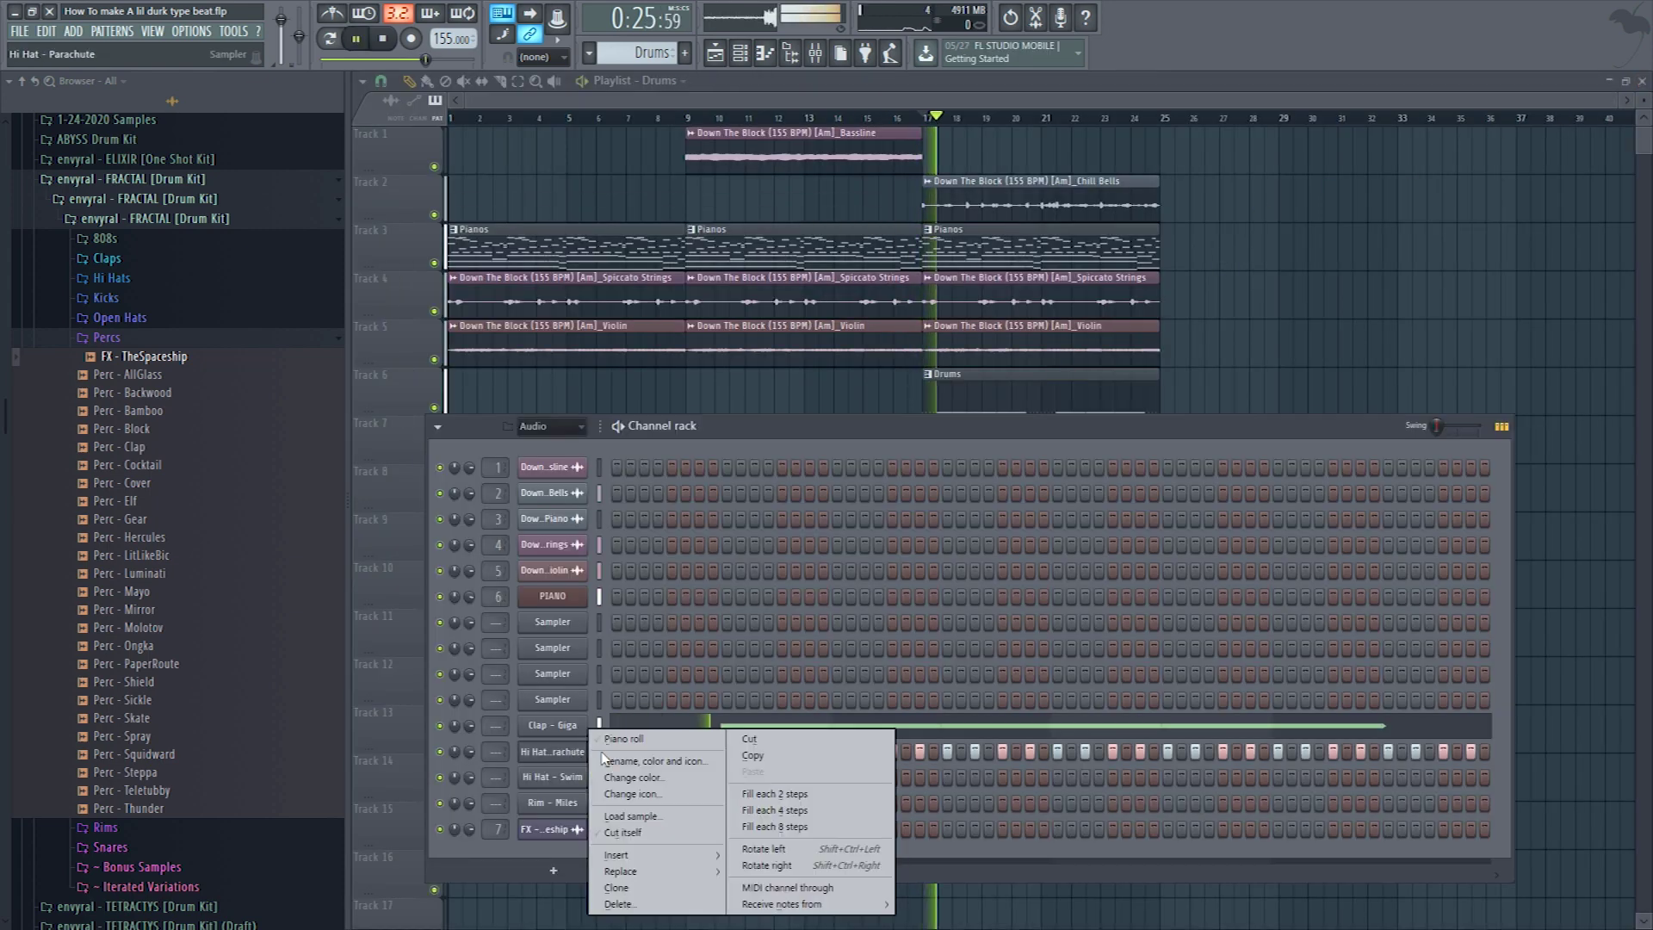
pyautogui.click(624, 738)
pyautogui.scroll(2, 483, 410)
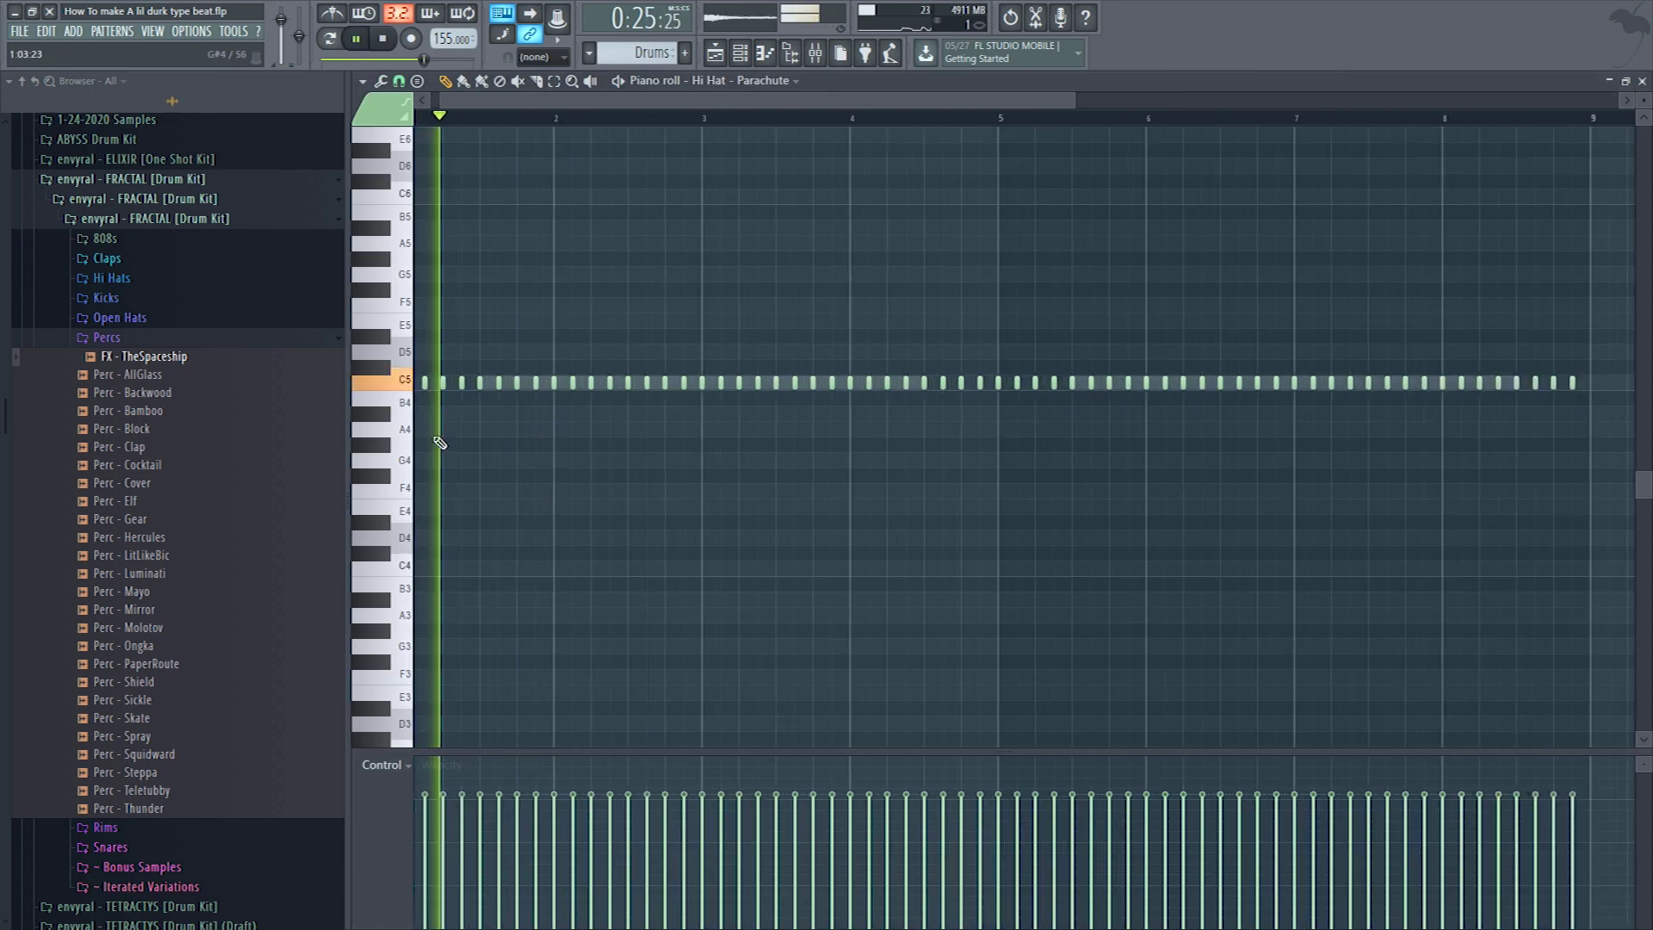
pyautogui.press('space')
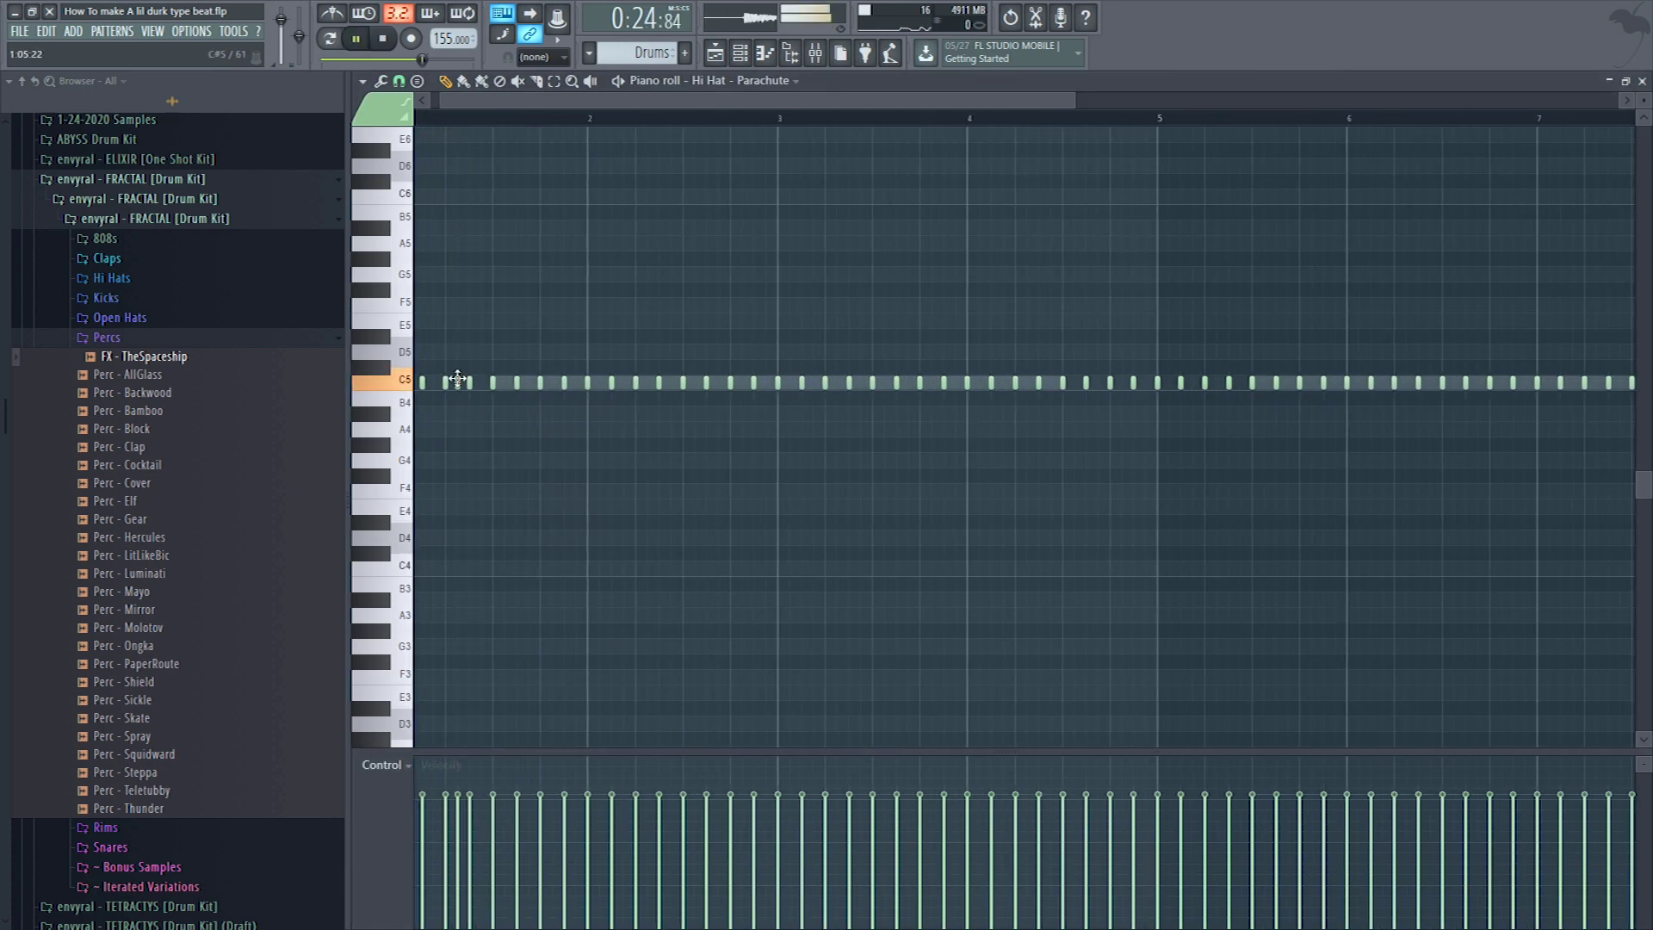
# - Turn the Hi Hat - Parachute hit on beat 2 of bar 1 into a fast roll with the chopper
pyautogui.press('space')
pyautogui.scroll(1, 444, 391)
pyautogui.scroll(1, 451, 391)
pyautogui.hotkey('alt', 'u')
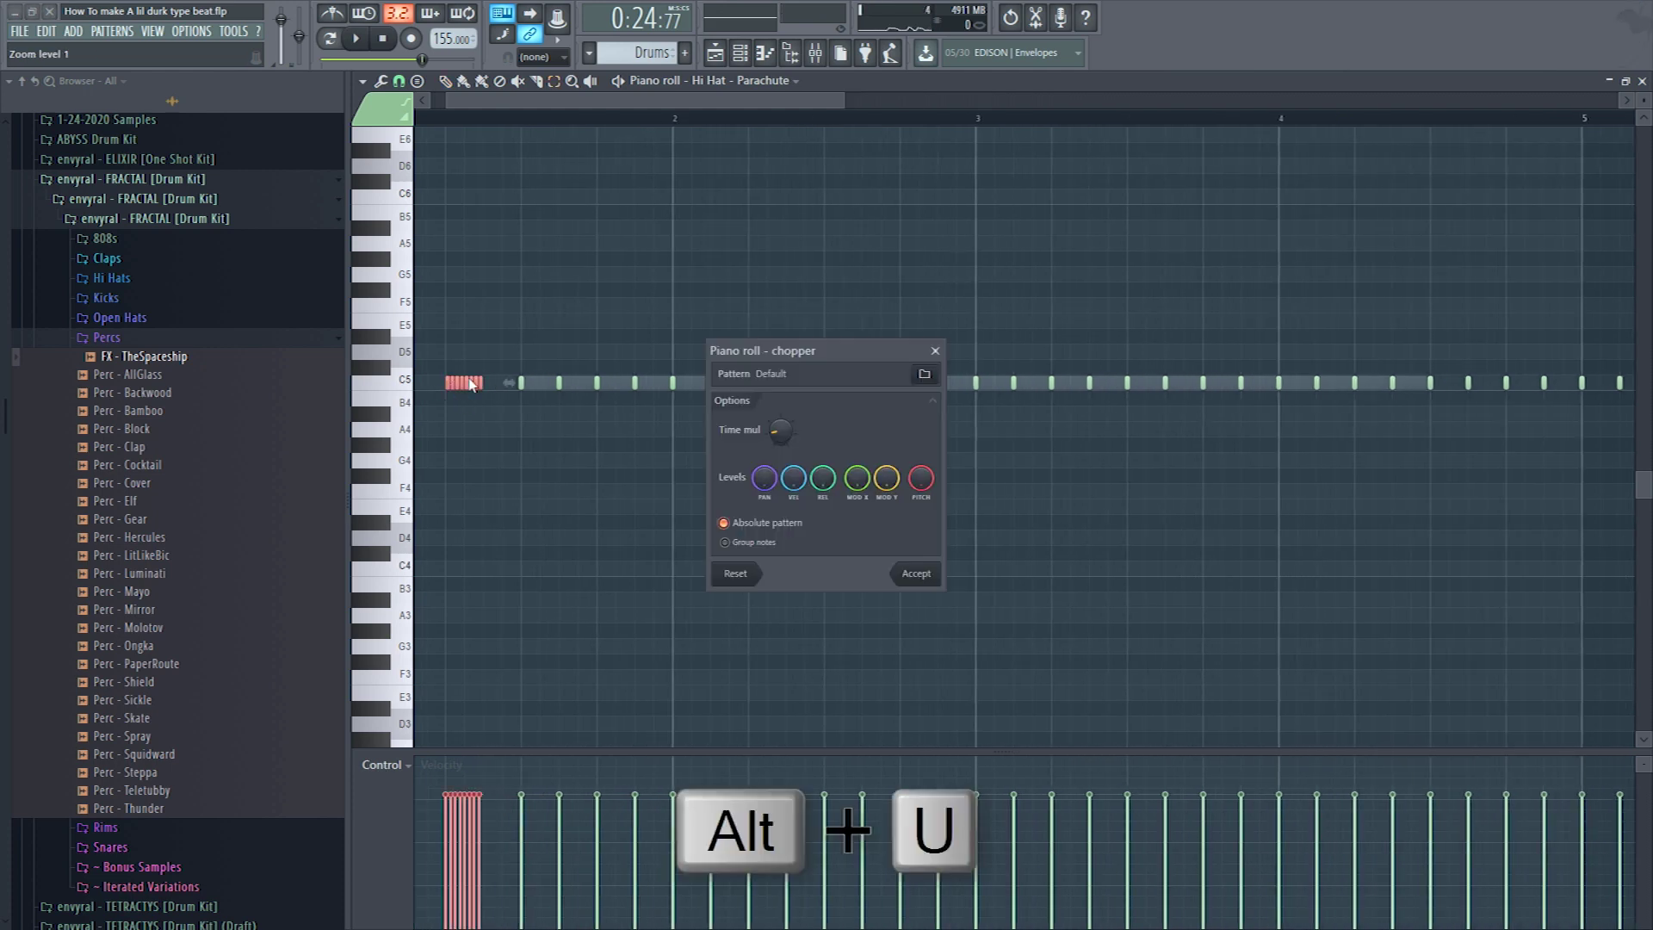
pyautogui.press('Return')
pyautogui.hotkey('shift', 'e')
pyautogui.press('space')
pyautogui.scroll(-2, 819, 454)
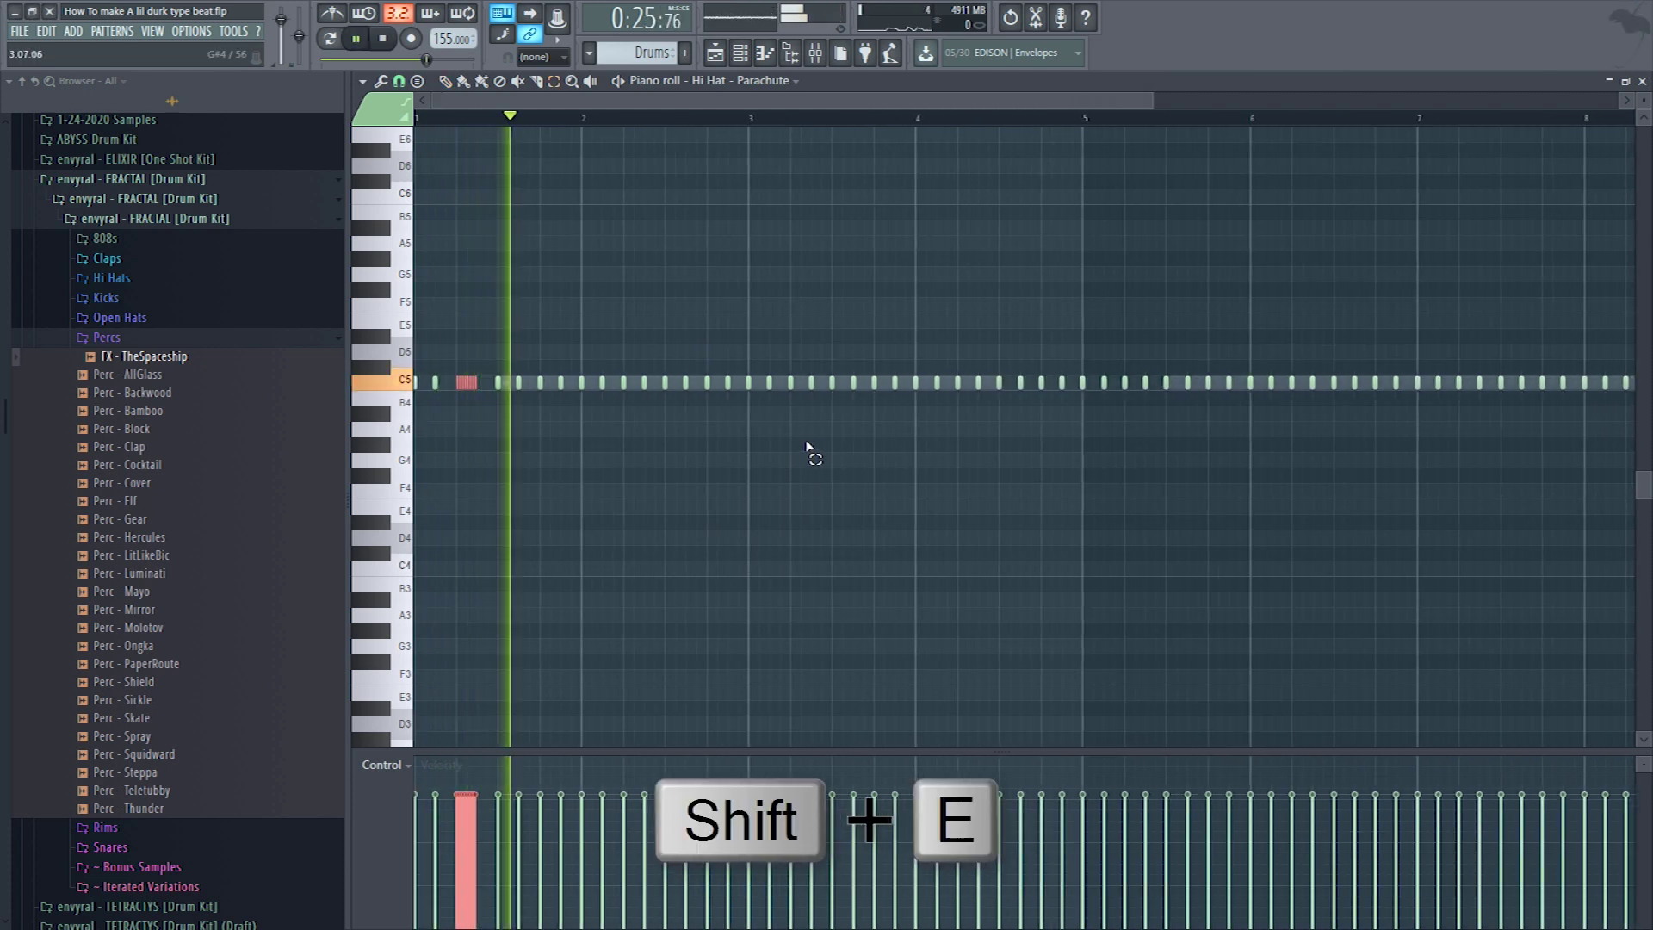
pyautogui.press('space')
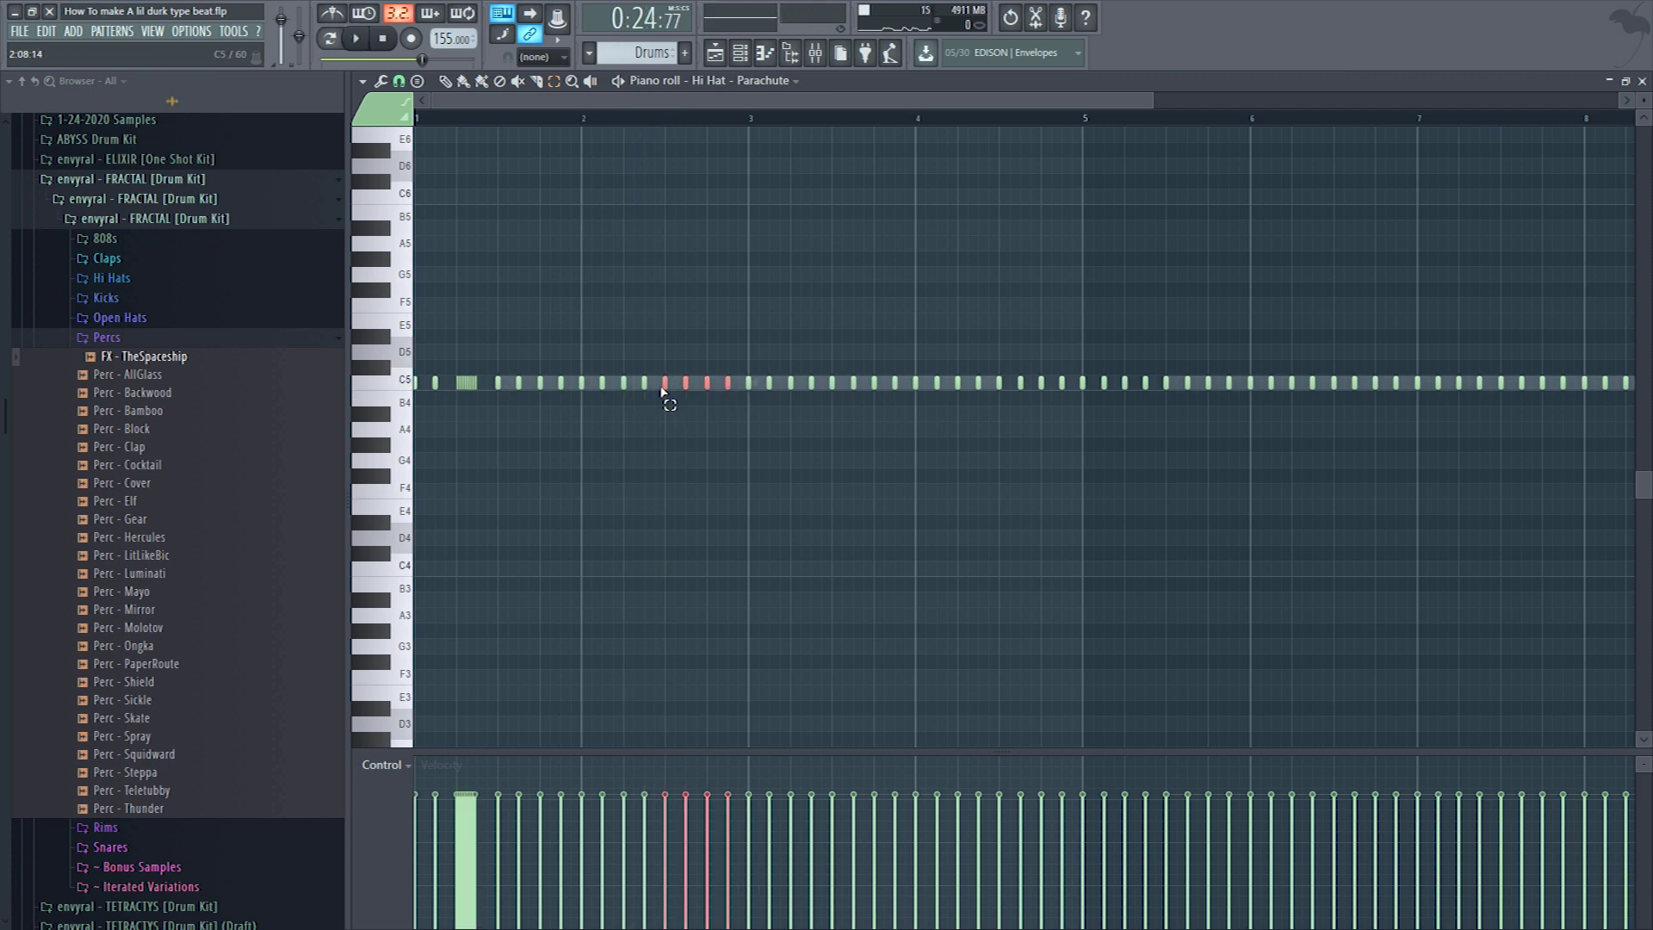
# - Build three consecutive hi-hat rolls from beat 3 of bar 2 on A4, D#5 and C5, with rising velocities on the D#5 roll
pyautogui.moveTo(476, 389); pyautogui.dragTo(711, 385)
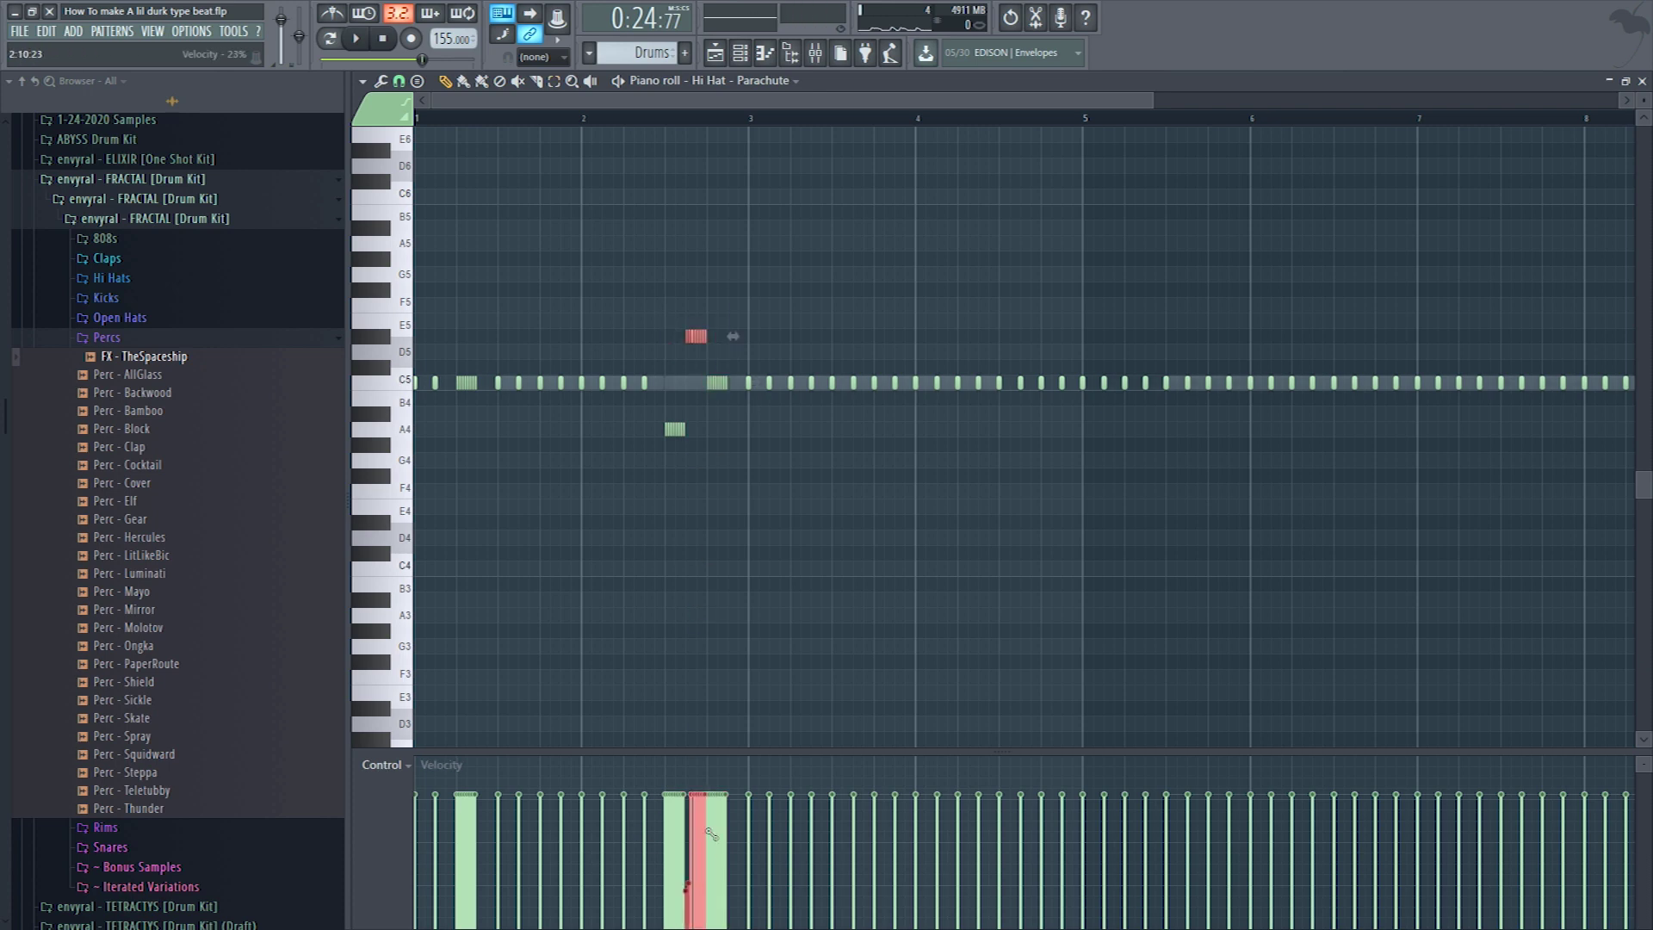
pyautogui.hotkey('ctrl', 'd')
pyautogui.scroll(-3, 689, 398)
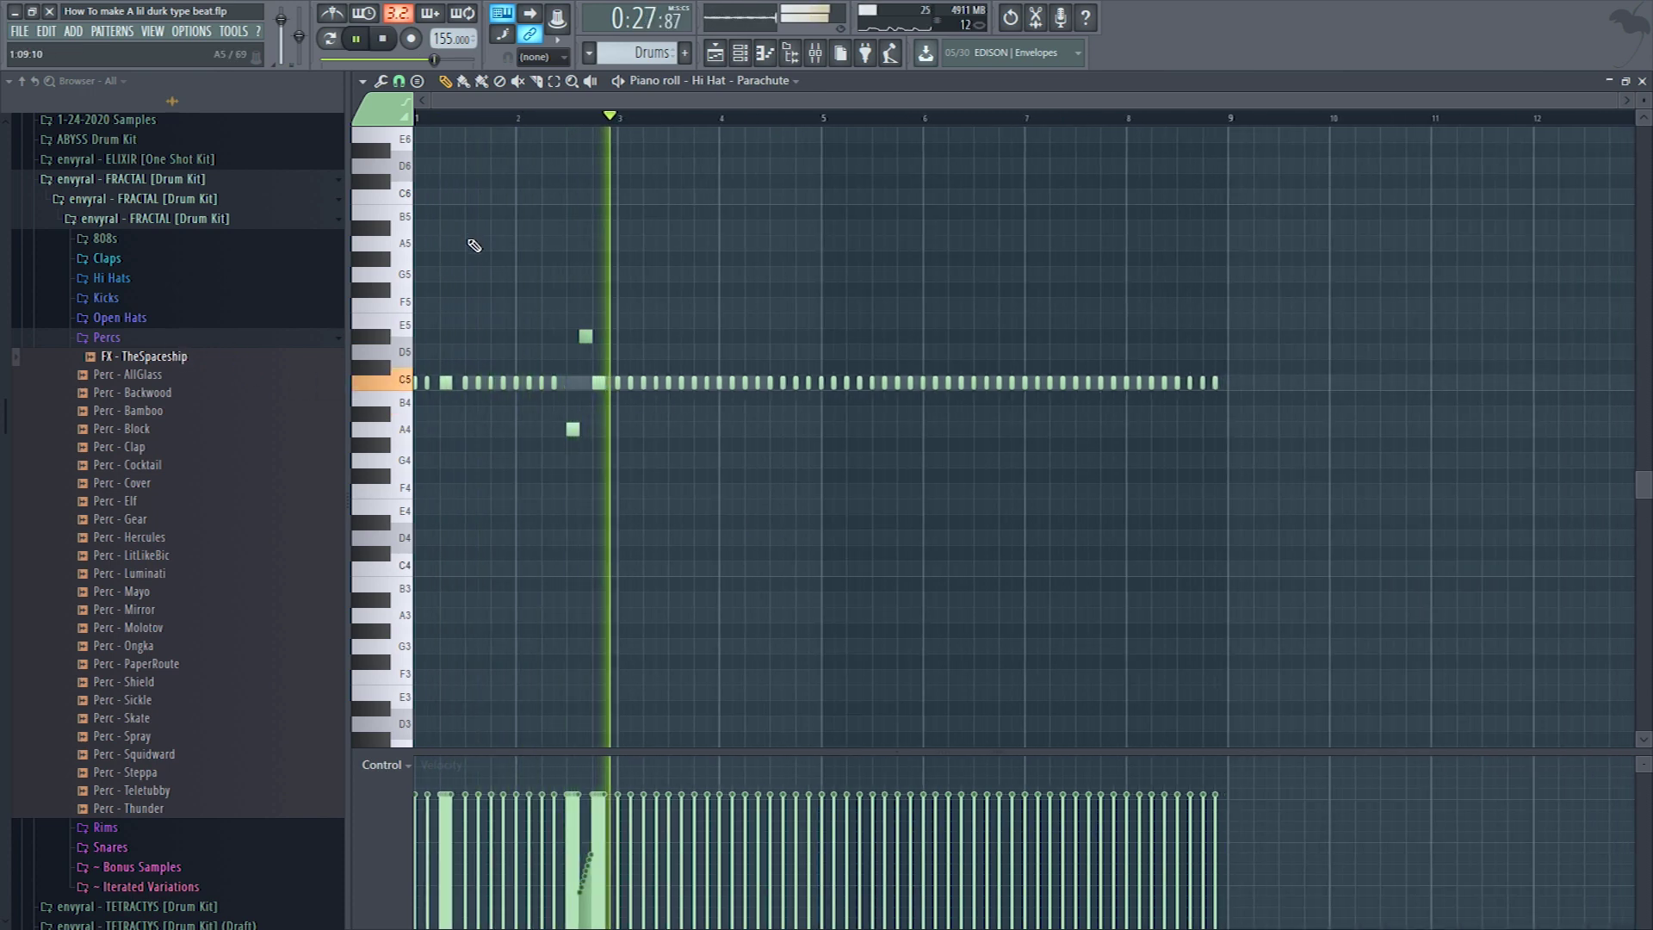
# - Give the A4 hi-hat roll in bar 2 a rising velocity ramp up to the regular hits' level
pyautogui.scroll(1, 537, 413)
pyautogui.scroll(2, 537, 413)
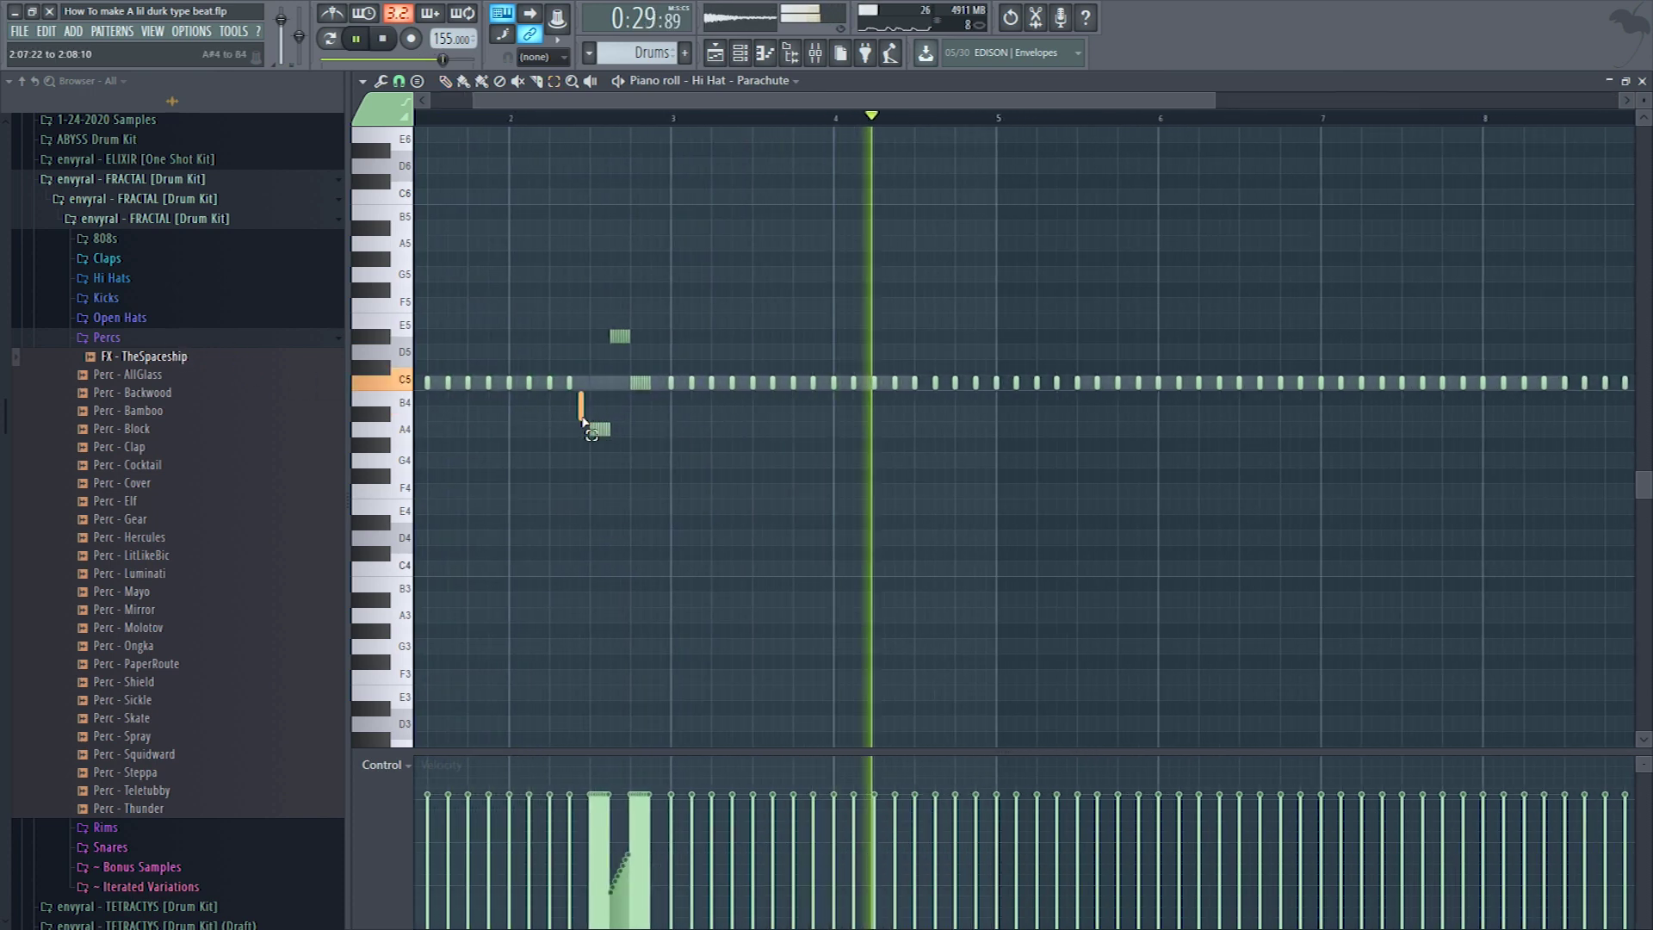
pyautogui.click(600, 429)
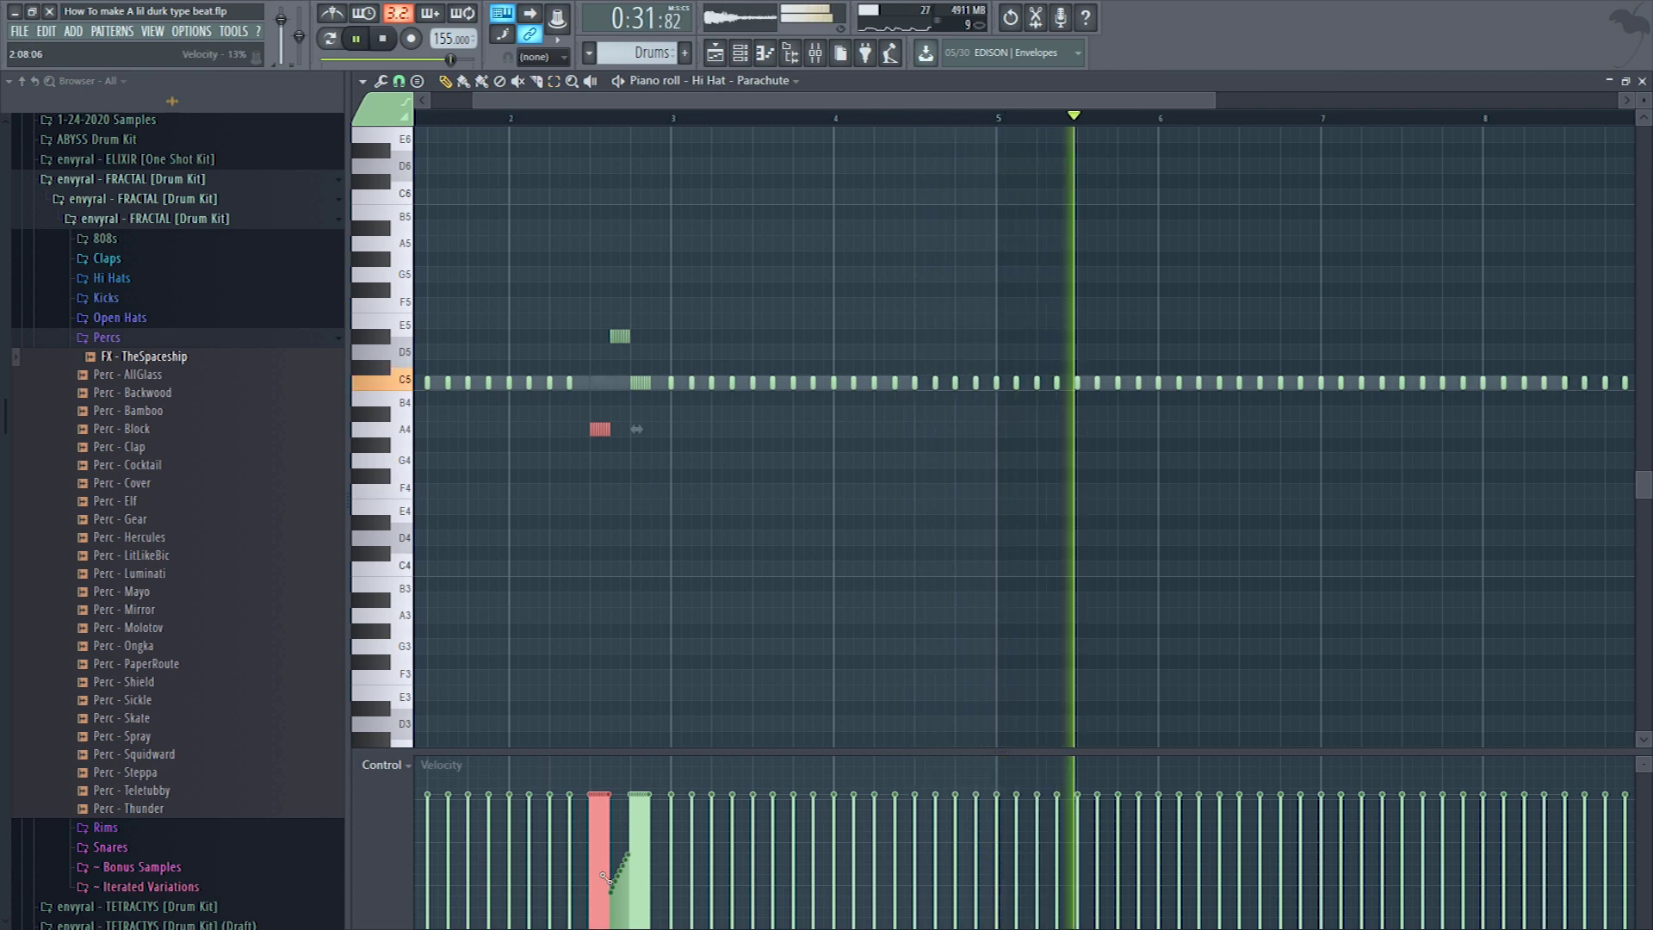
pyautogui.moveTo(590, 861); pyautogui.dragTo(608, 794)
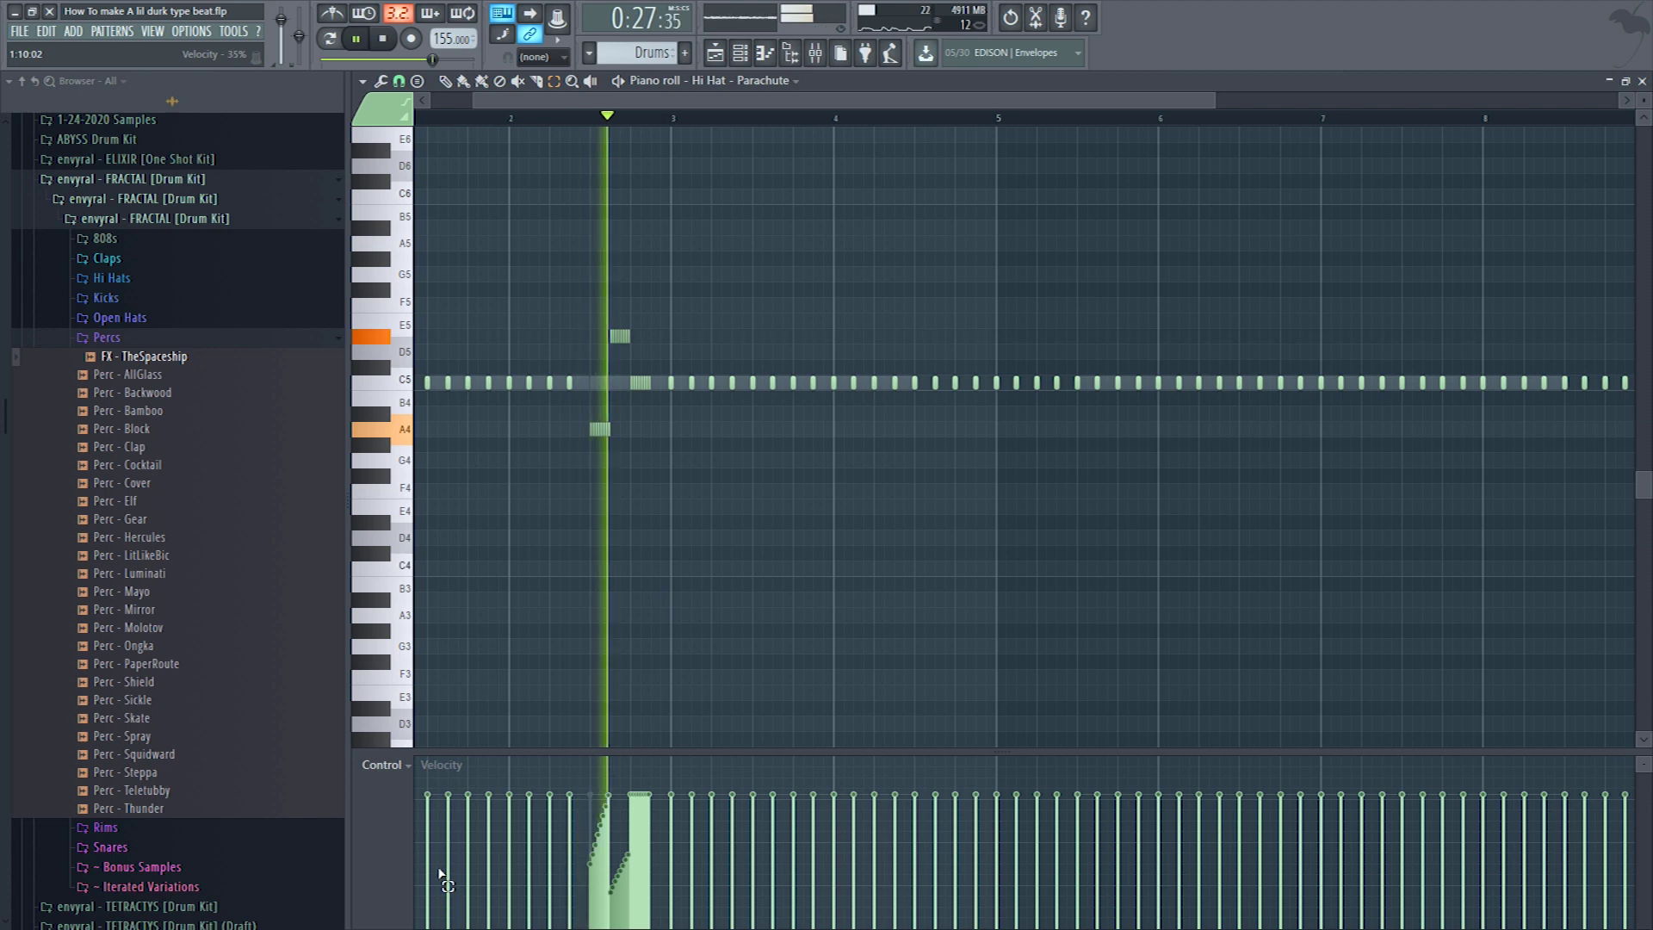
# - Draw a rising fine pitch ramp over the A4 hi-hat roll and return the control lane to note velocity
pyautogui.click(390, 839)
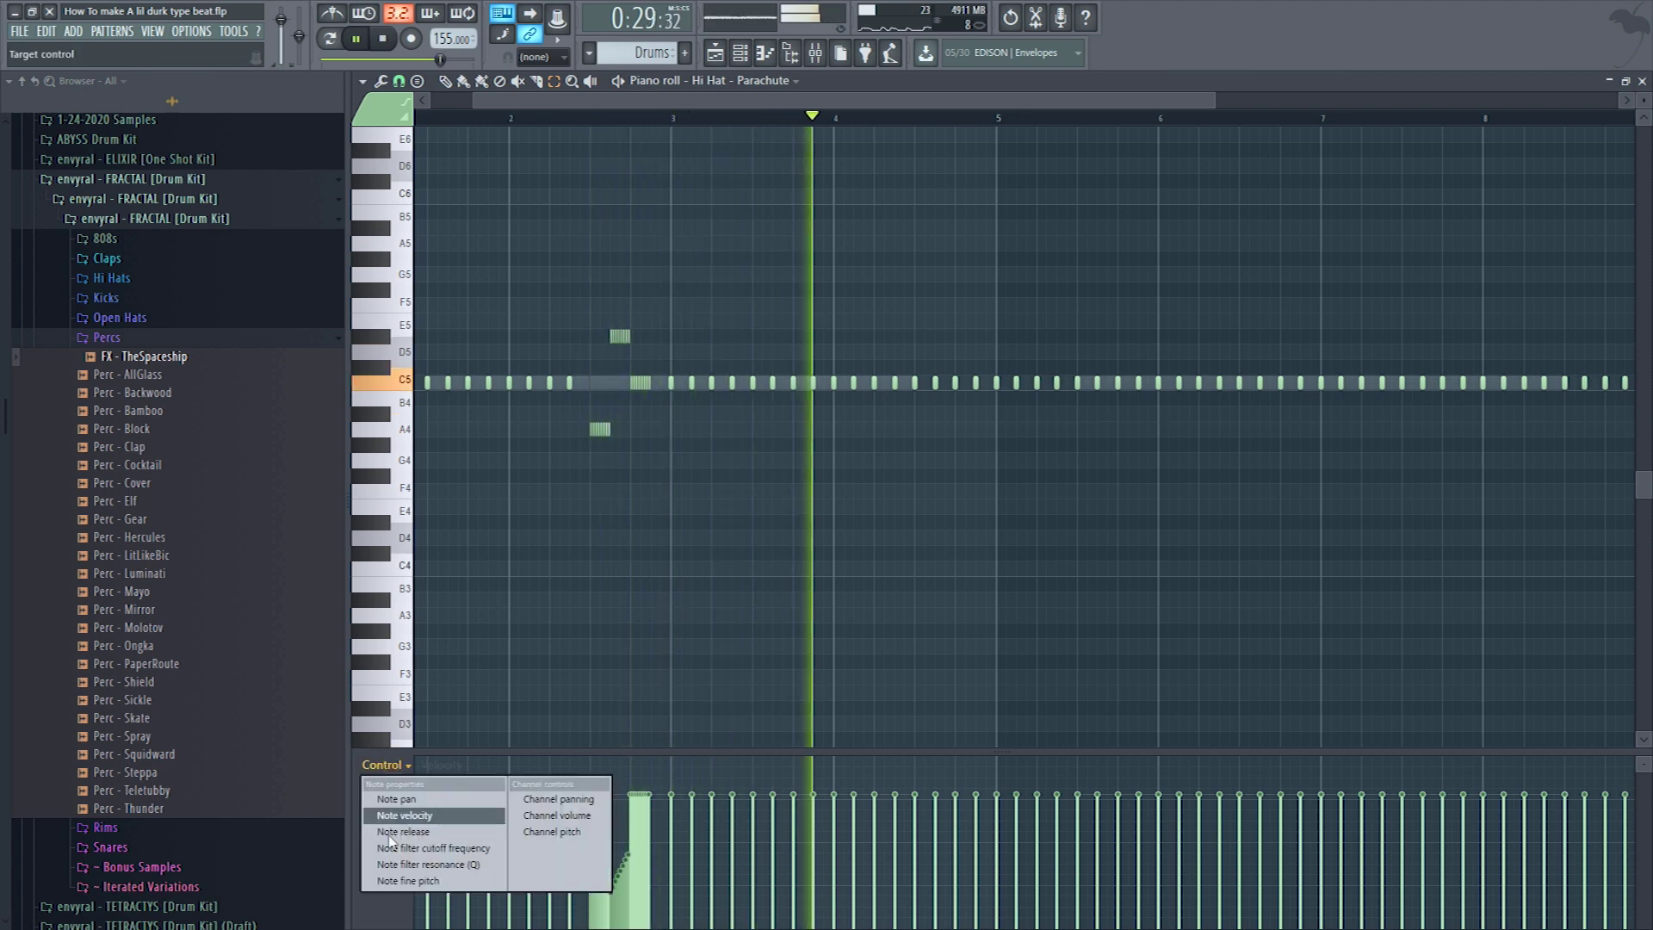
pyautogui.click(408, 881)
pyautogui.moveTo(545, 469); pyautogui.dragTo(634, 428)
pyautogui.hotkey('shift', 'p')
pyautogui.moveTo(589, 865)
pyautogui.mouseDown()
pyautogui.moveTo(657, 812)
pyautogui.moveTo(690, 668)
pyautogui.moveTo(627, 646)
pyautogui.moveTo(593, 828)
pyautogui.moveTo(601, 913)
pyautogui.moveTo(620, 791)
pyautogui.mouseUp()
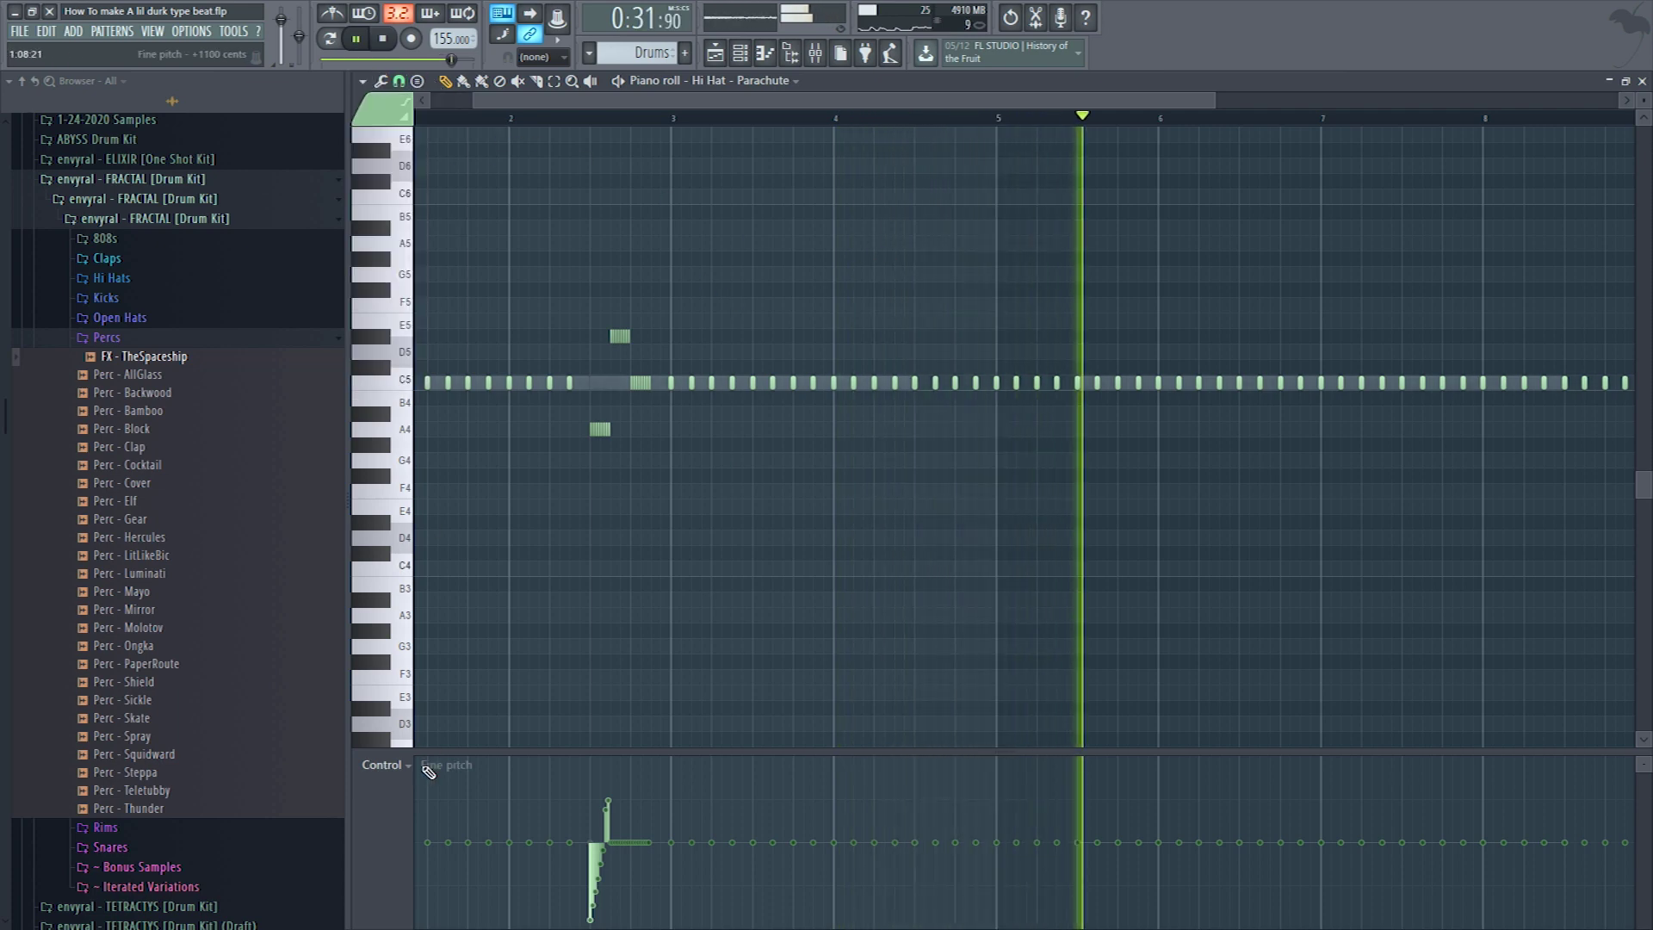
pyautogui.click(381, 764)
pyautogui.click(459, 809)
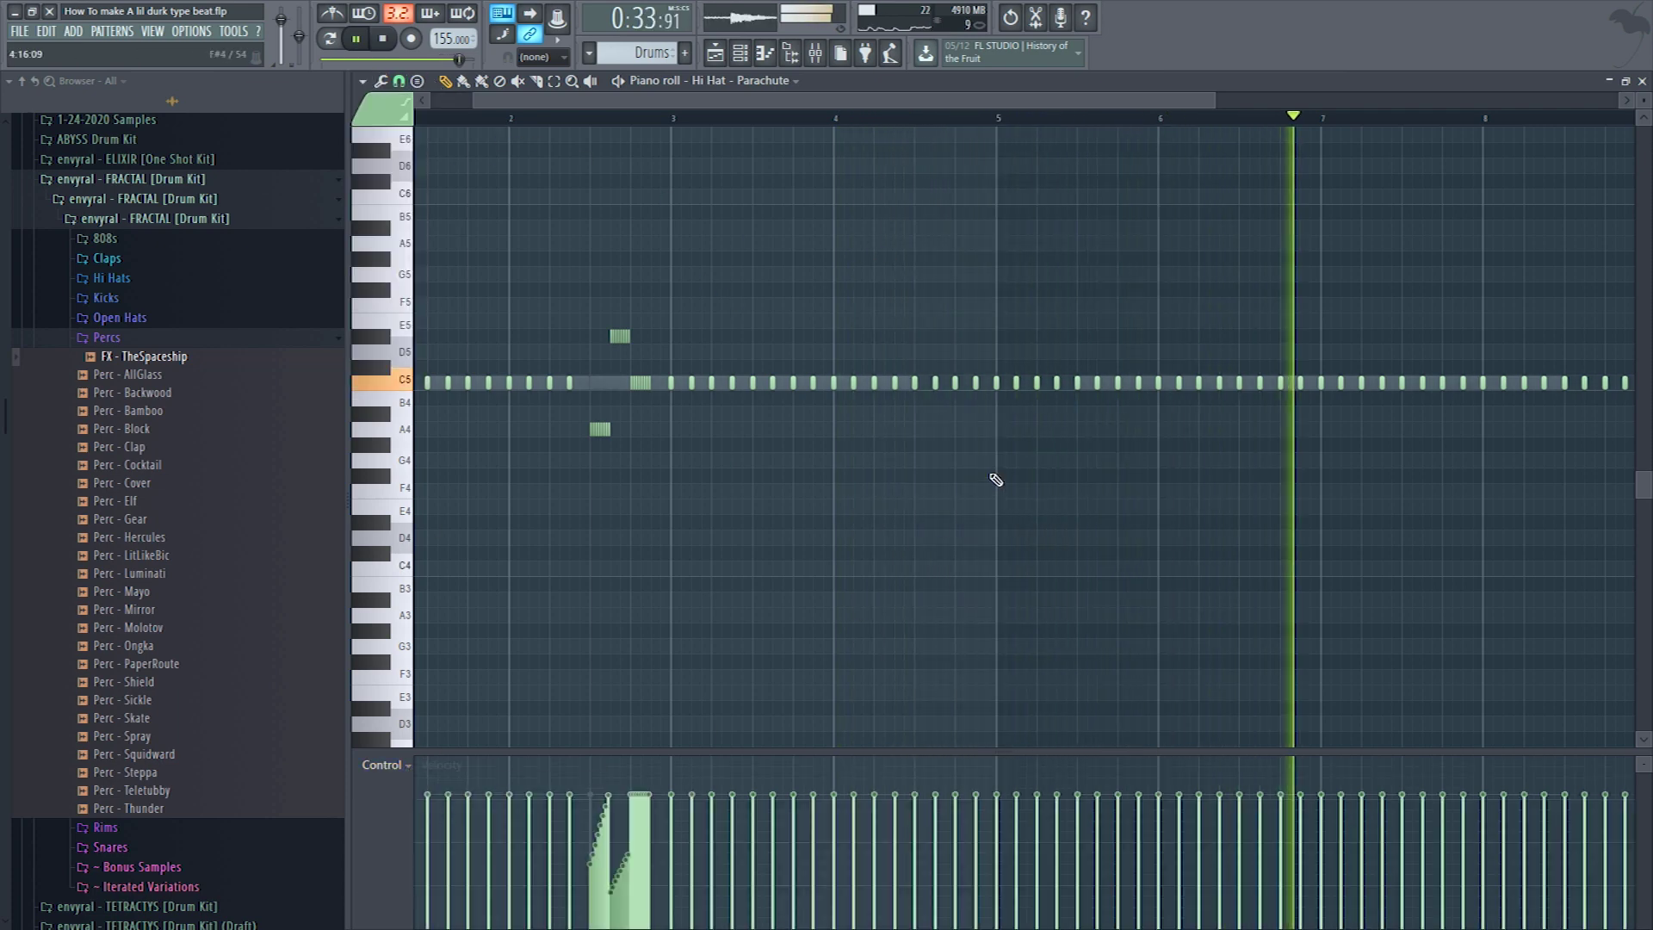
# - Add extra in-between hi-hat hits in bar 3, right after beat 3 and just before bar 4
pyautogui.keyDown('ctrl'); pyautogui.scroll(-3, 775, 354); pyautogui.keyUp('ctrl')
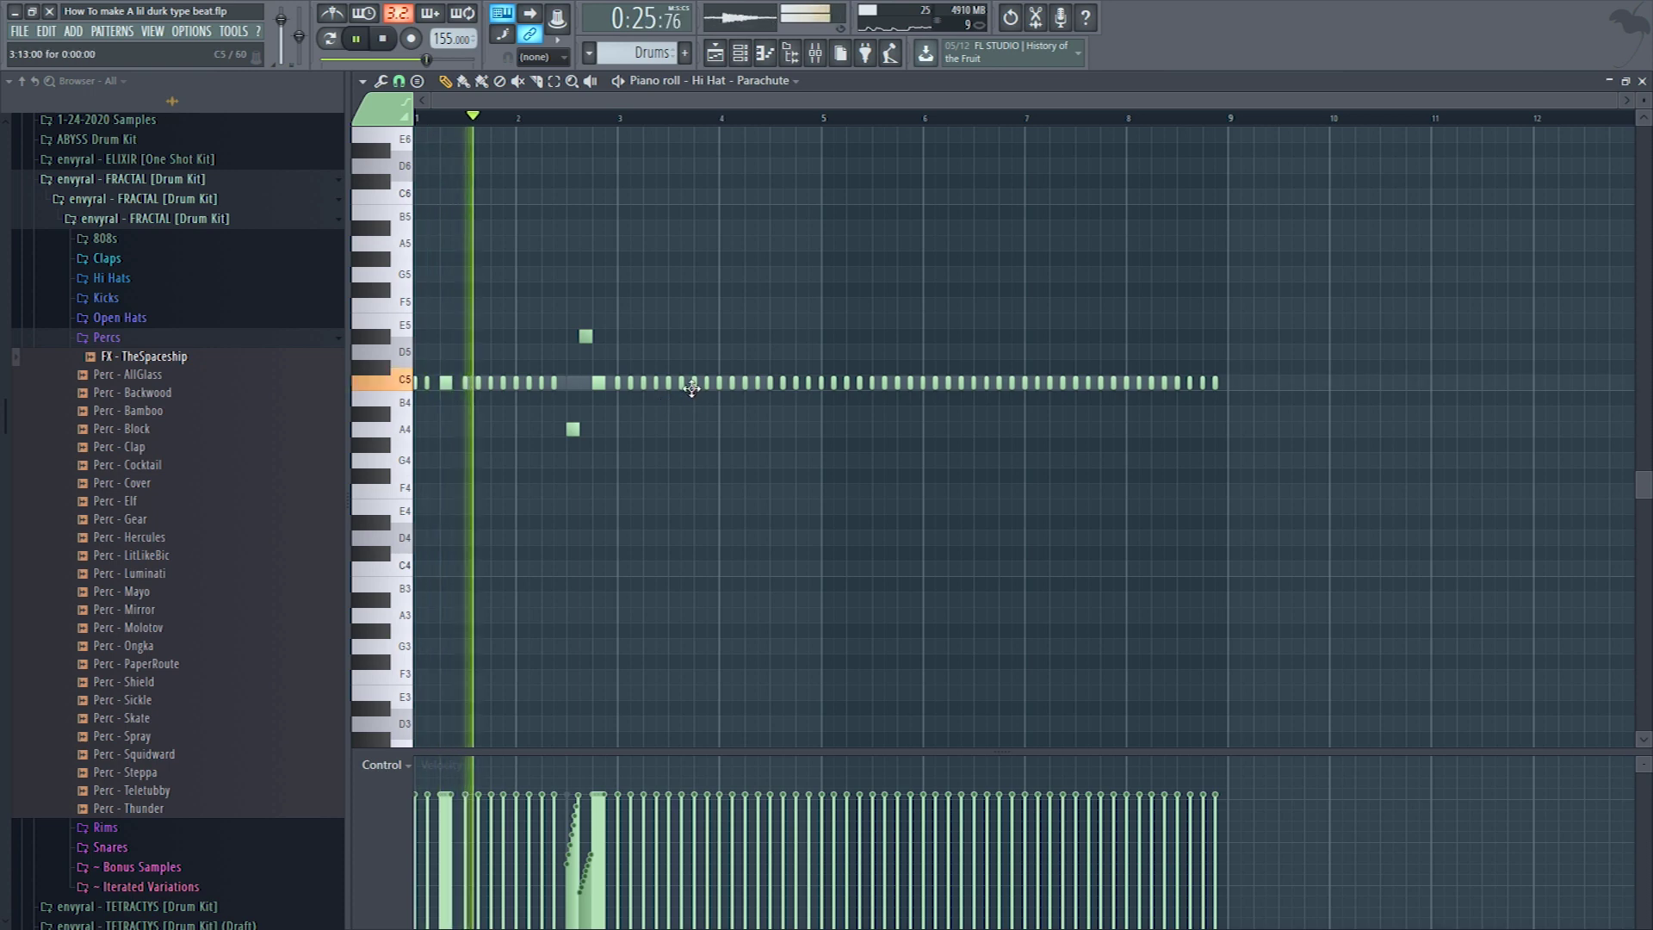
pyautogui.press('space')
pyautogui.keyDown('ctrl'); pyautogui.scroll(3, 680, 381); pyautogui.keyUp('ctrl')
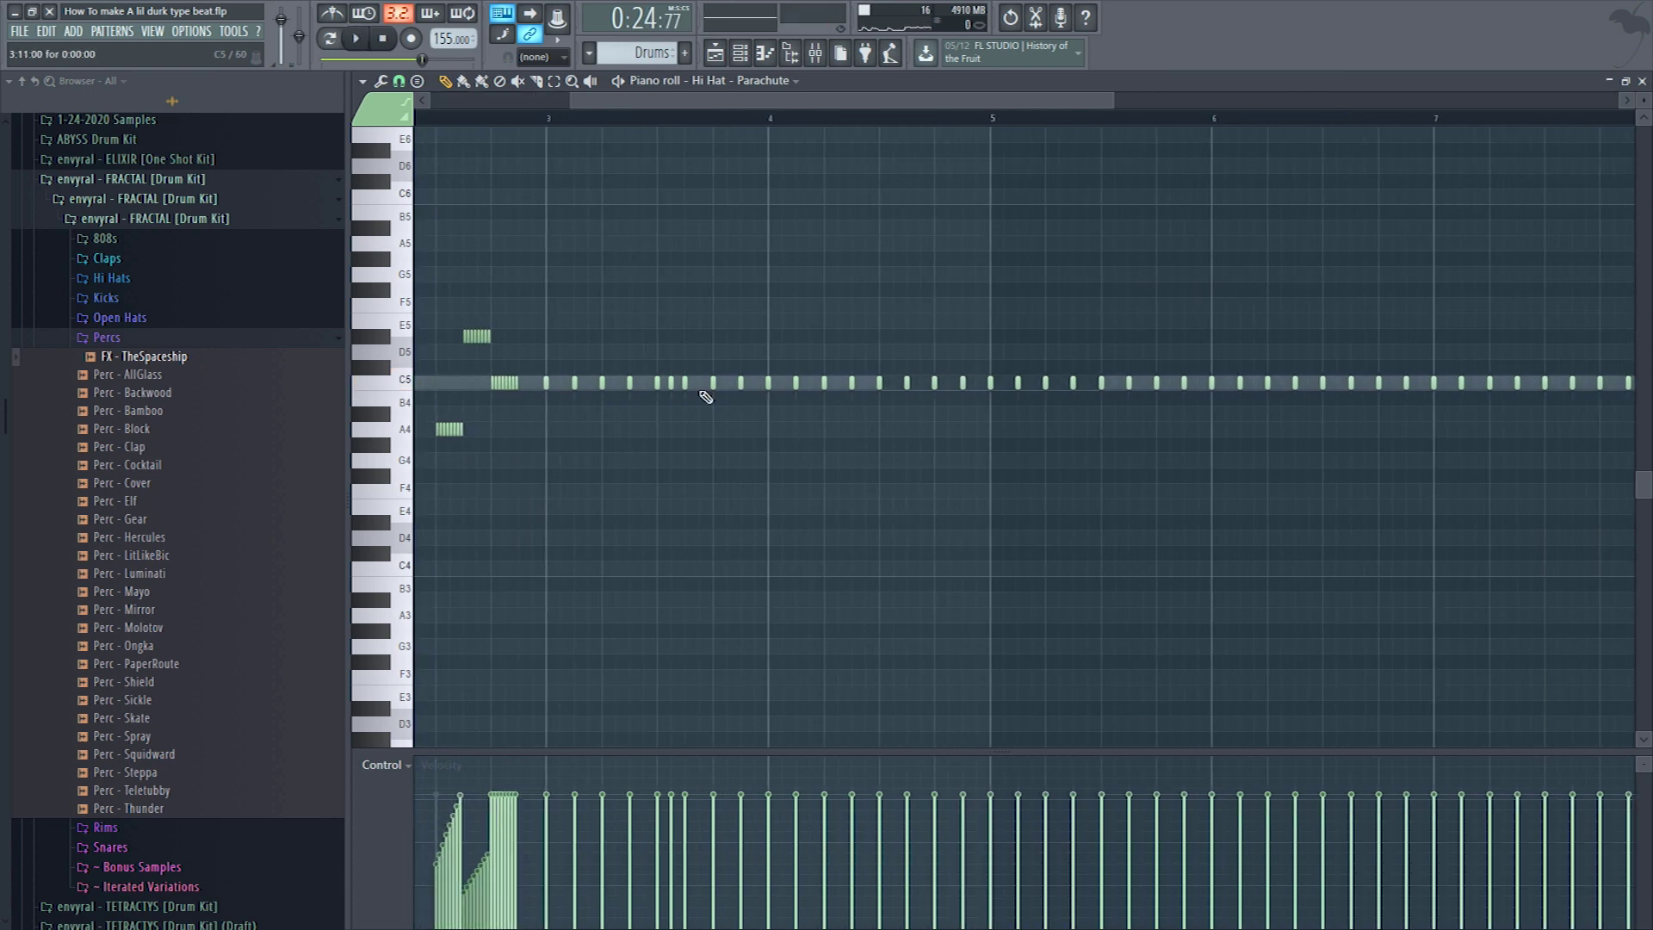
# - Lengthen the hi-hat on beat 3 of bar 4 over the deleted following hit and chop it into a fast roll
pyautogui.rightClick(905, 383)
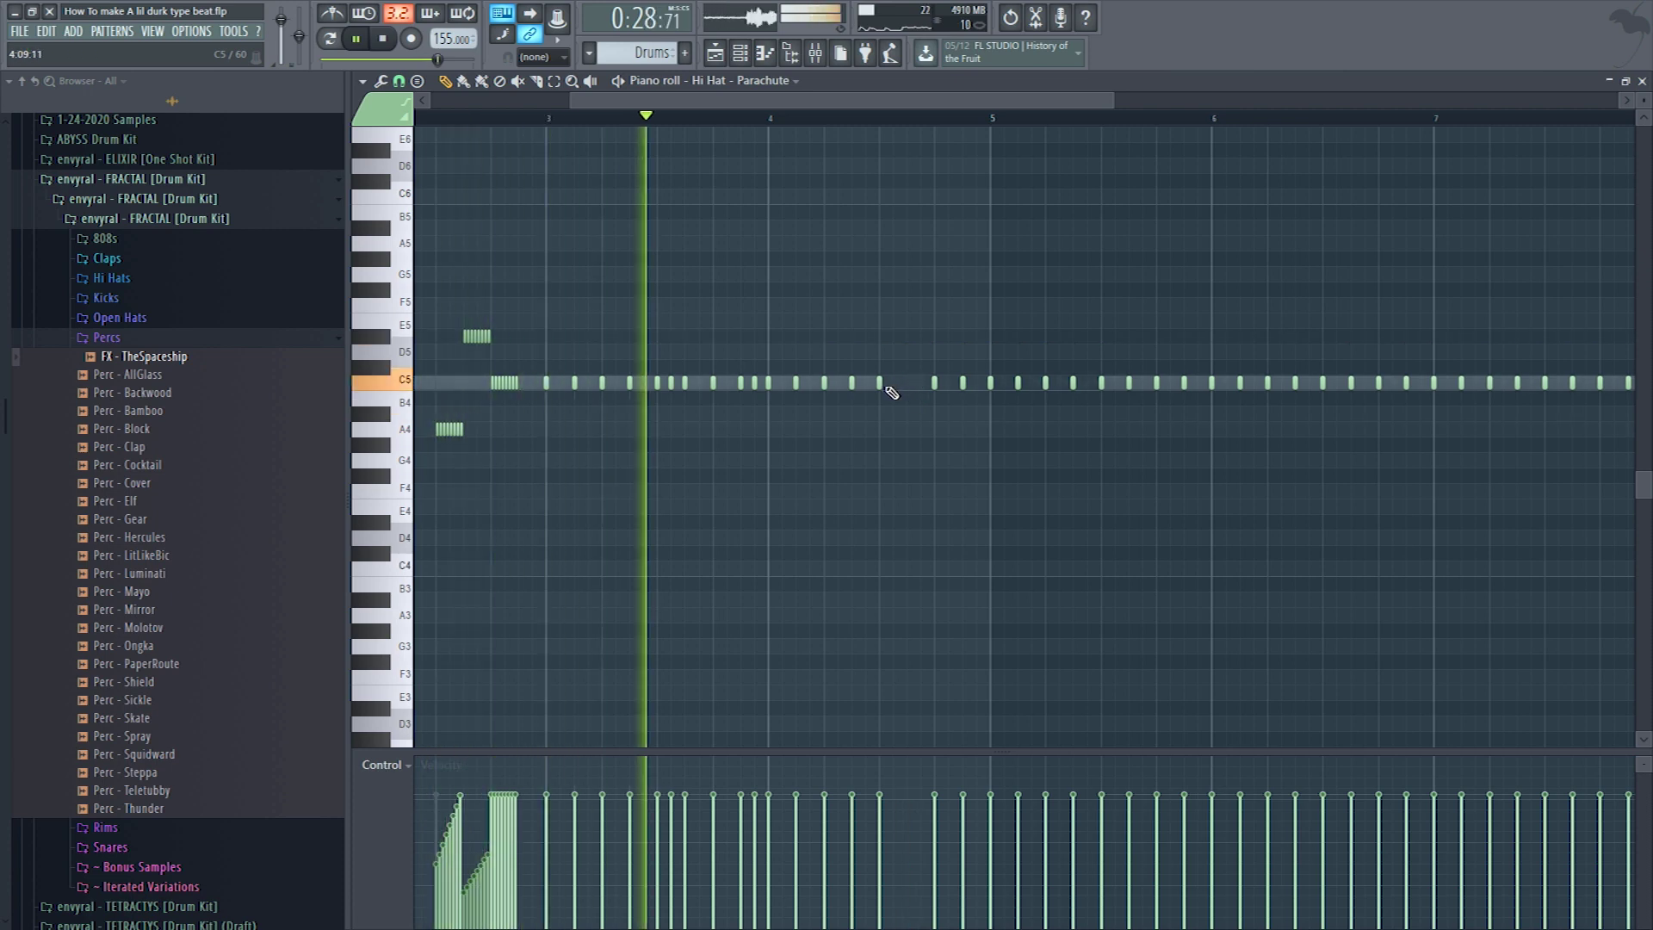
pyautogui.moveTo(882, 384); pyautogui.dragTo(904, 385)
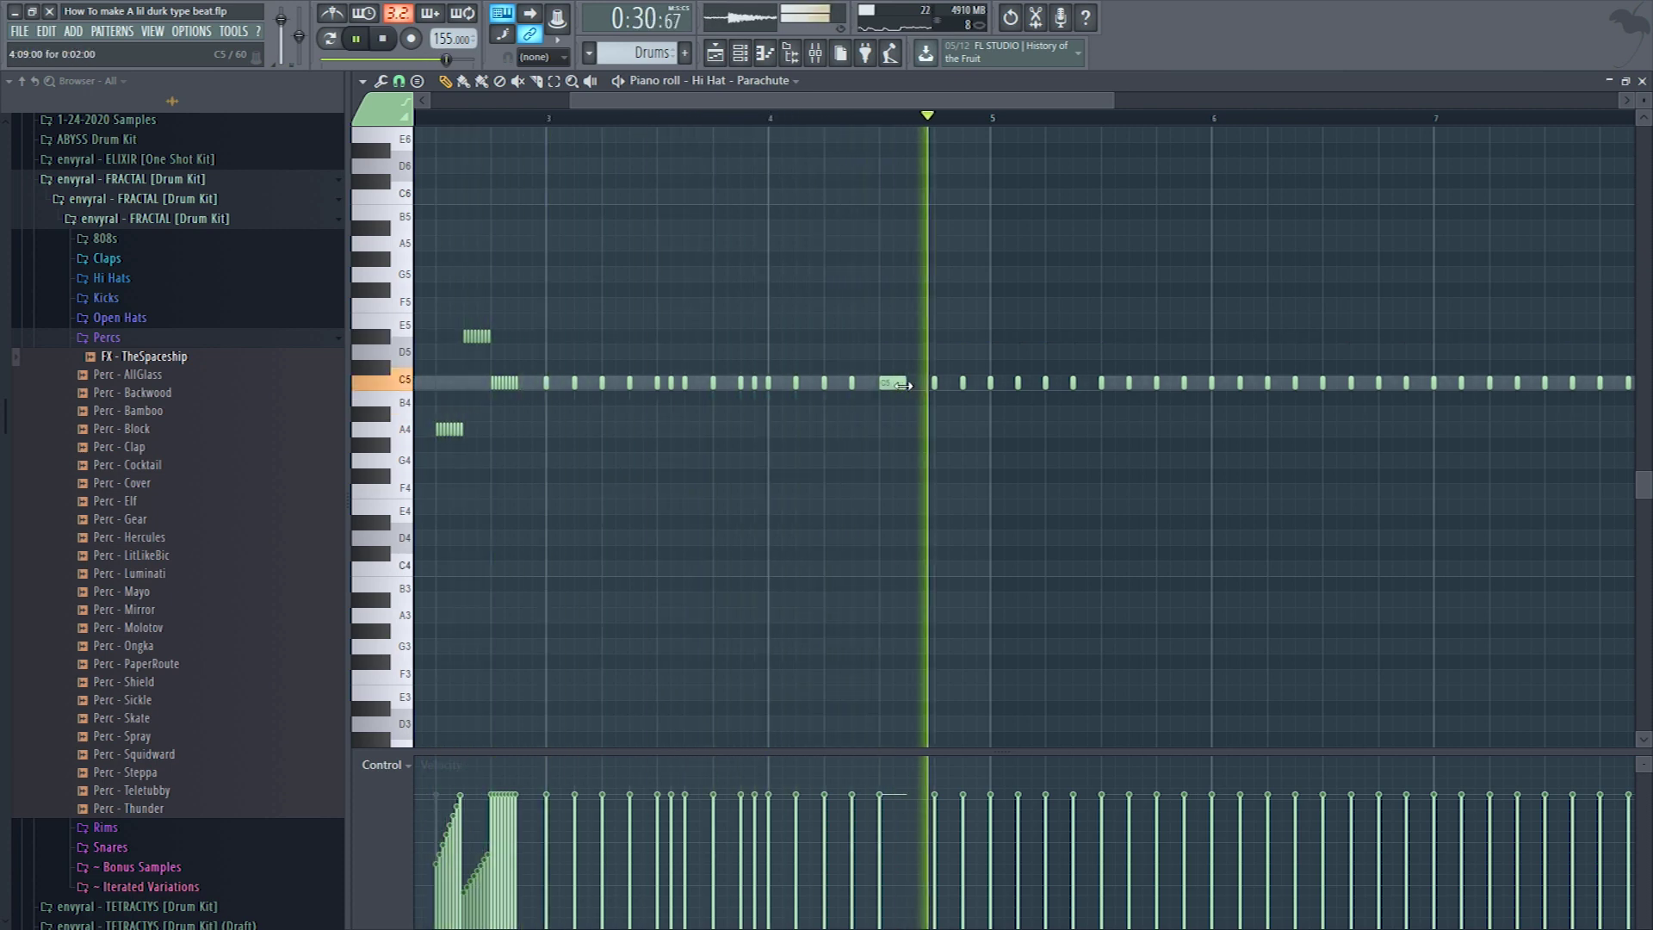
pyautogui.hotkey('alt', 'u')
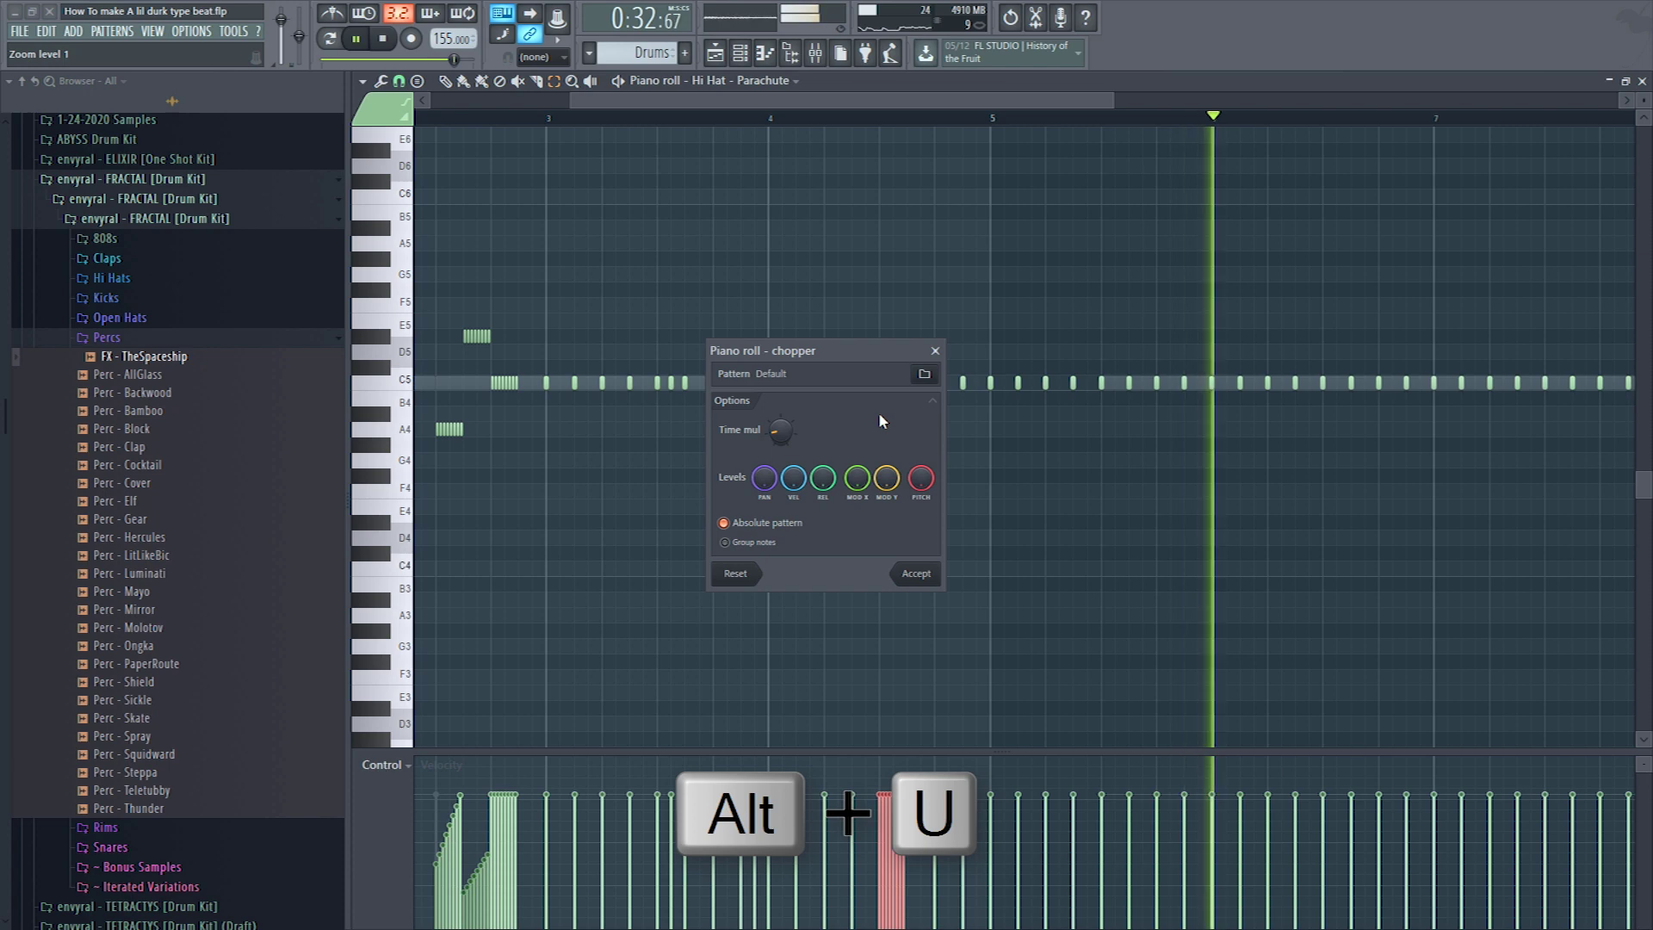
pyautogui.click(916, 574)
pyautogui.scroll(-4, 977, 498)
pyautogui.hotkey('shift', 'e')
# - Make the first four bars of hi-hats legato and duplicate them over bars 5 to 8 in place of the old hits
pyautogui.moveTo(1296, 396); pyautogui.dragTo(831, 384)
pyautogui.press('Delete')
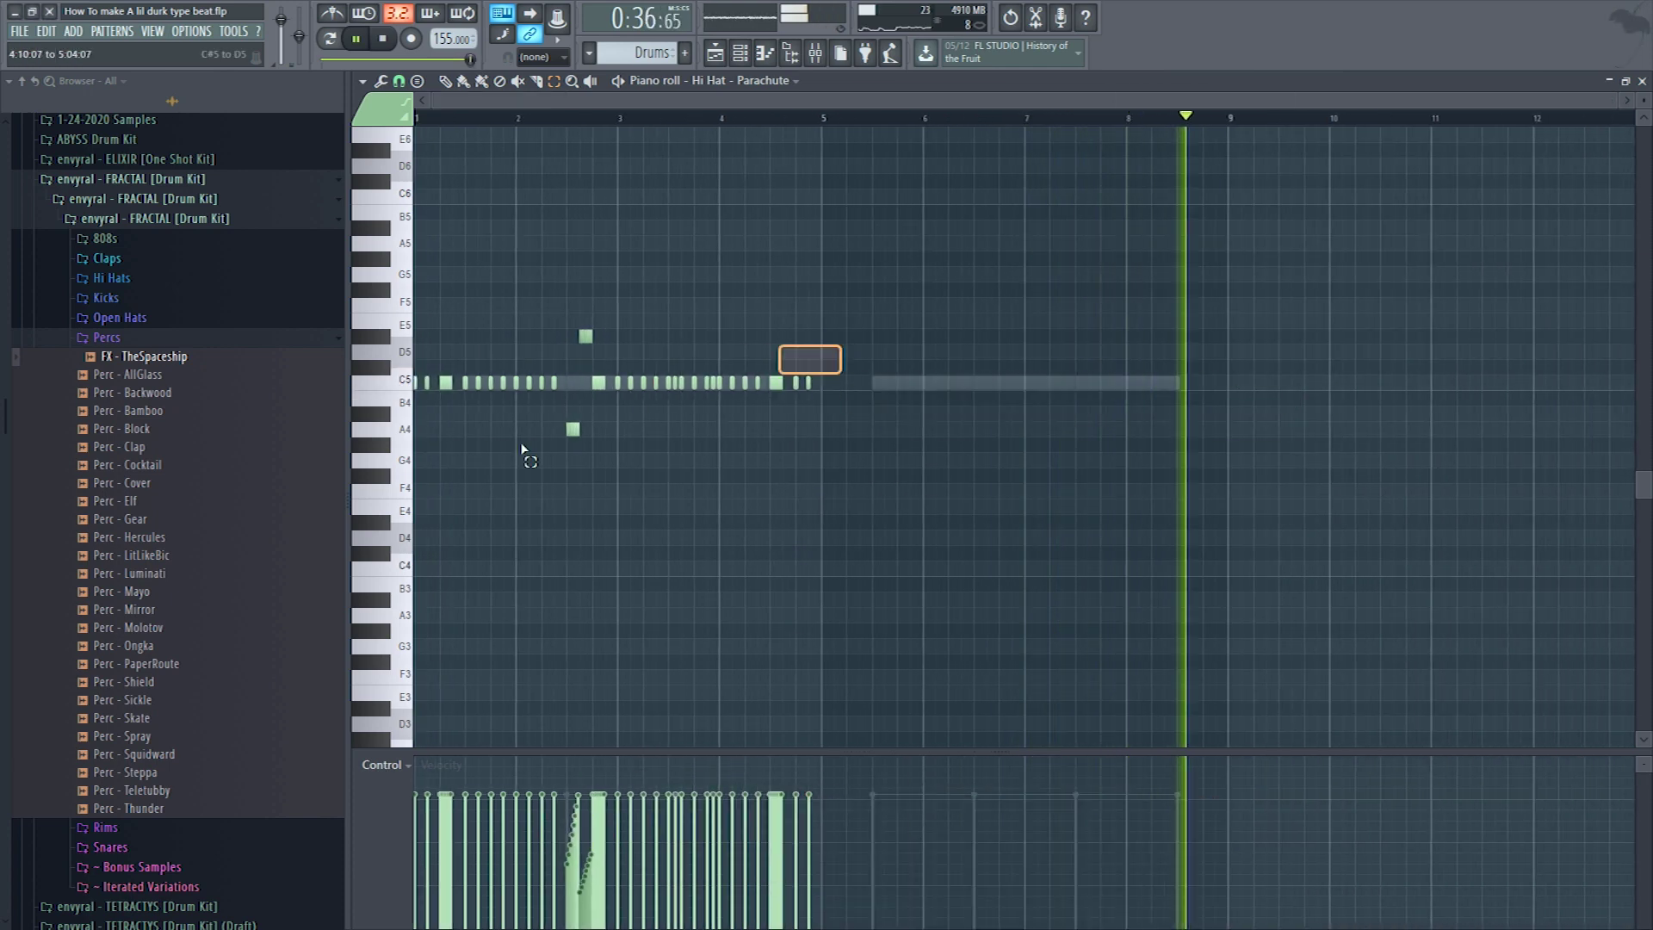
pyautogui.hotkey('ctrl', 'a')
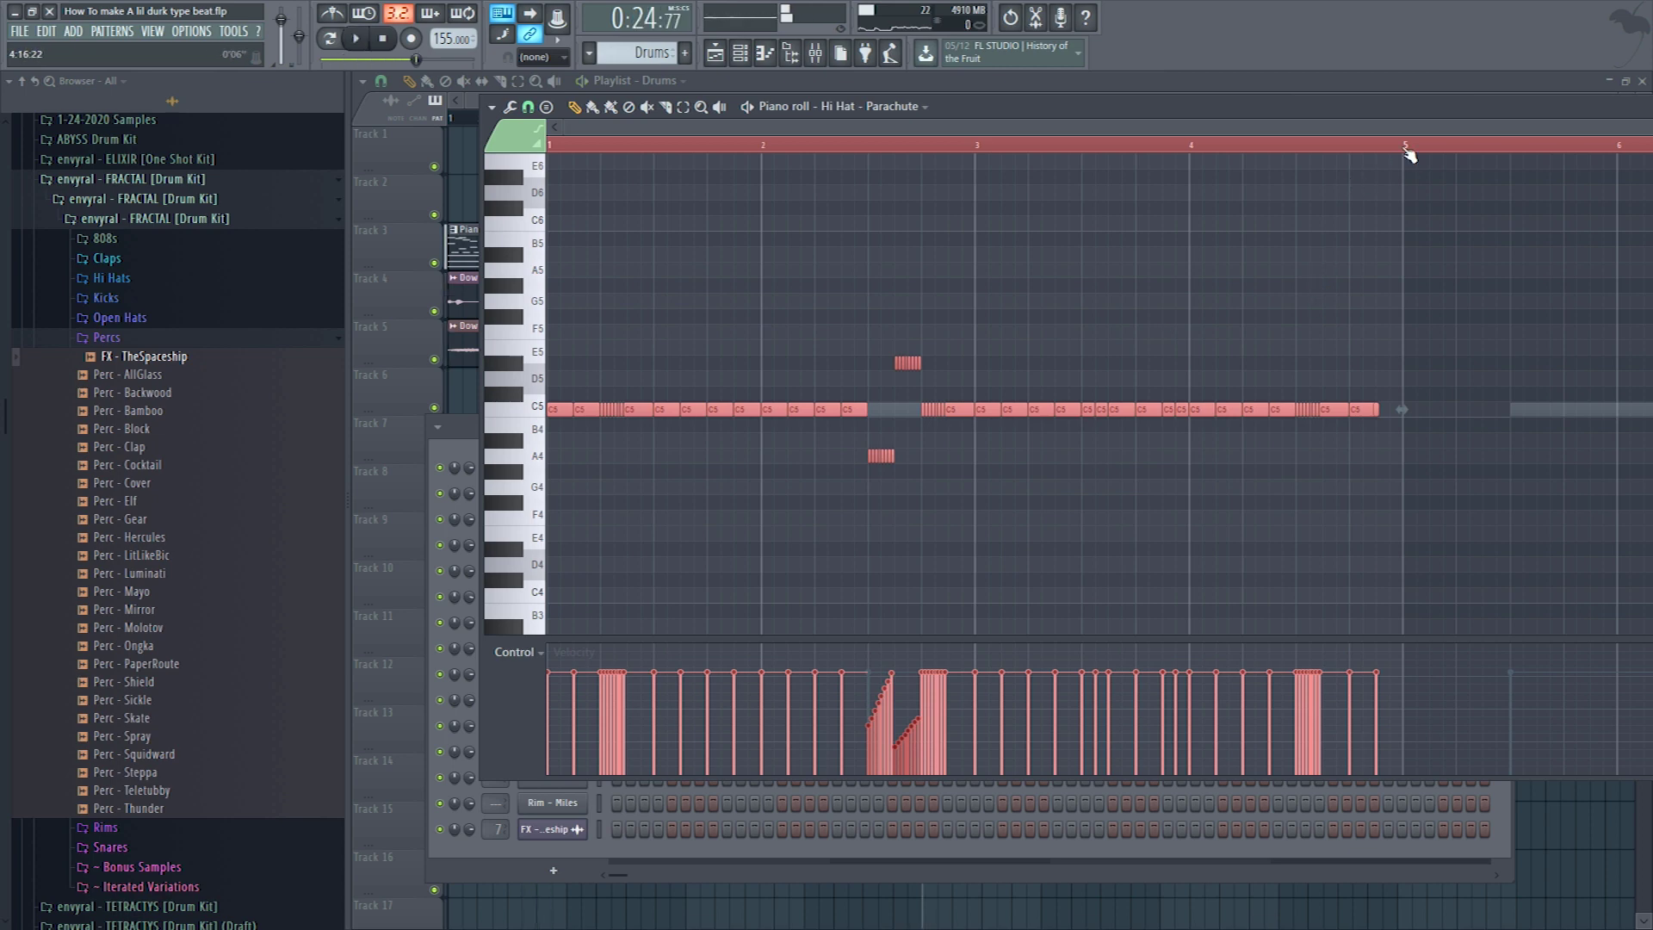
pyautogui.moveTo(1409, 155); pyautogui.dragTo(52, 241)
pyautogui.hotkey('ctrl', 'b')
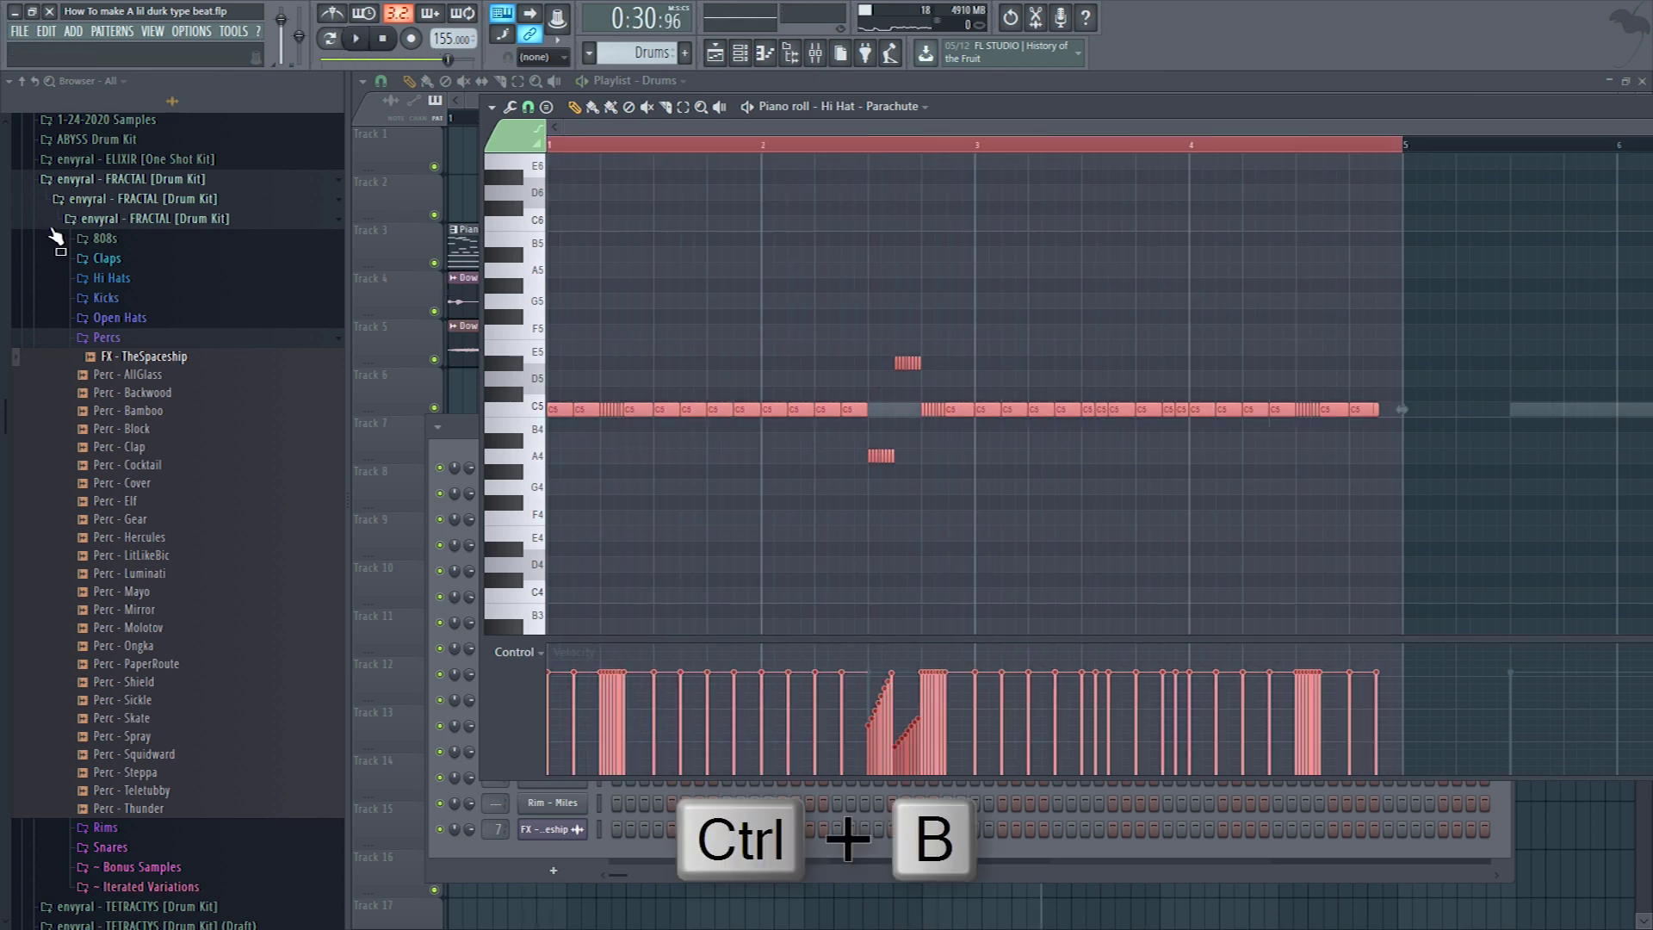
# - Play back the Drums pattern with the hi-hats in the playlist and save the project
pyautogui.click(551, 859)
pyautogui.press('space')
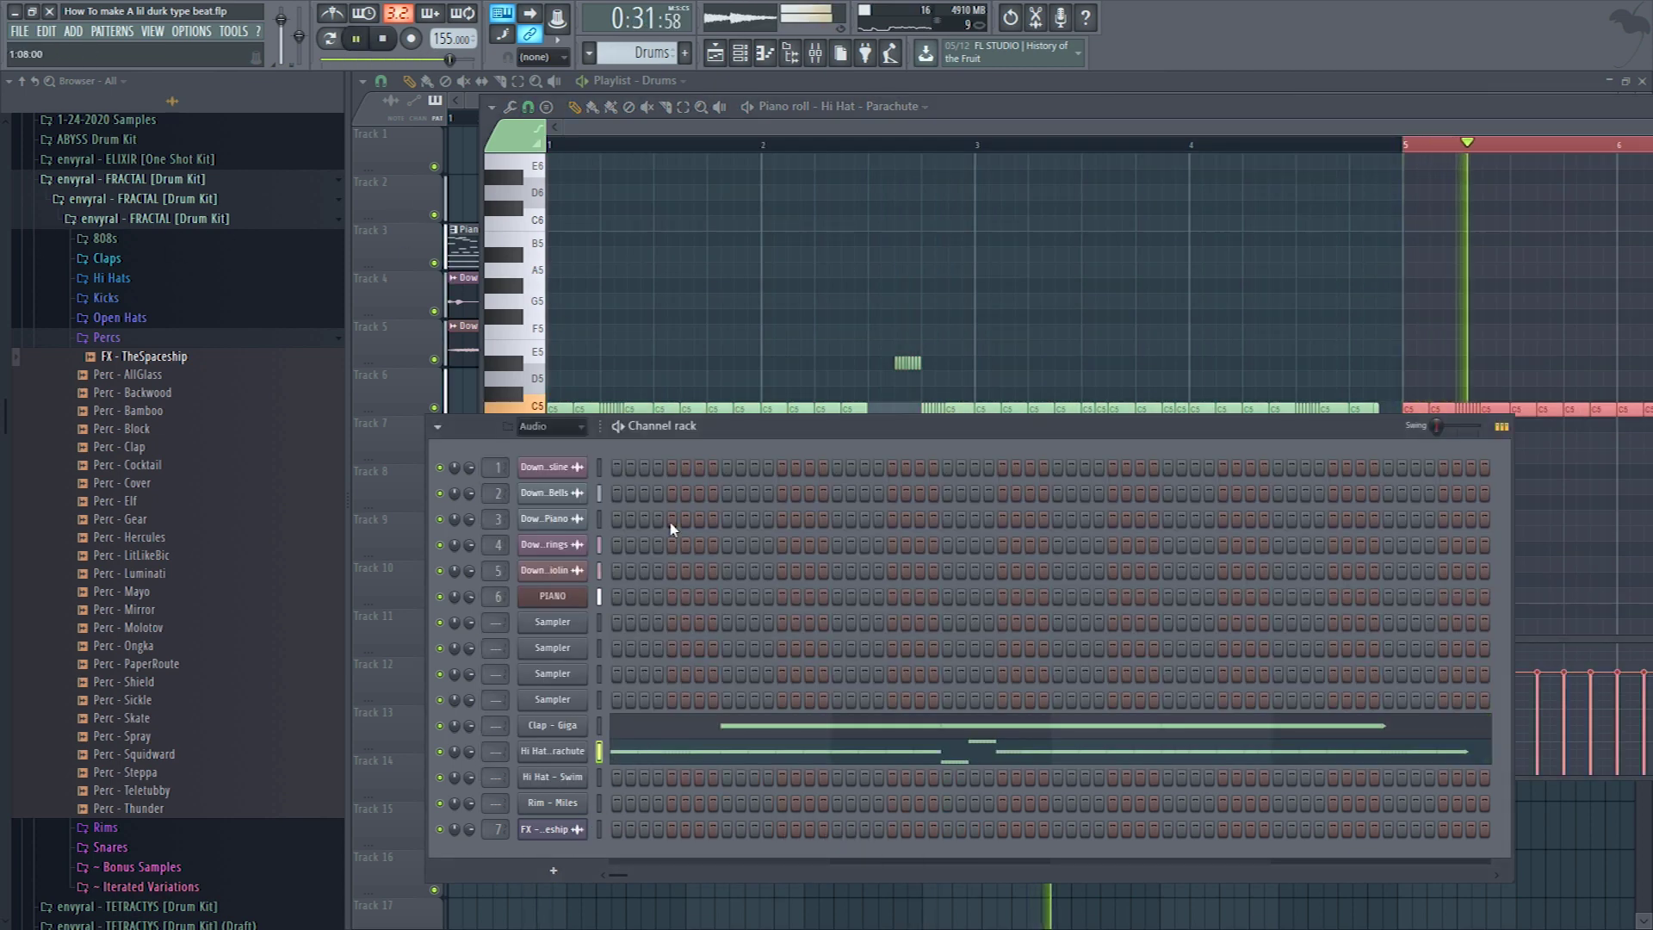
pyautogui.press('F5')
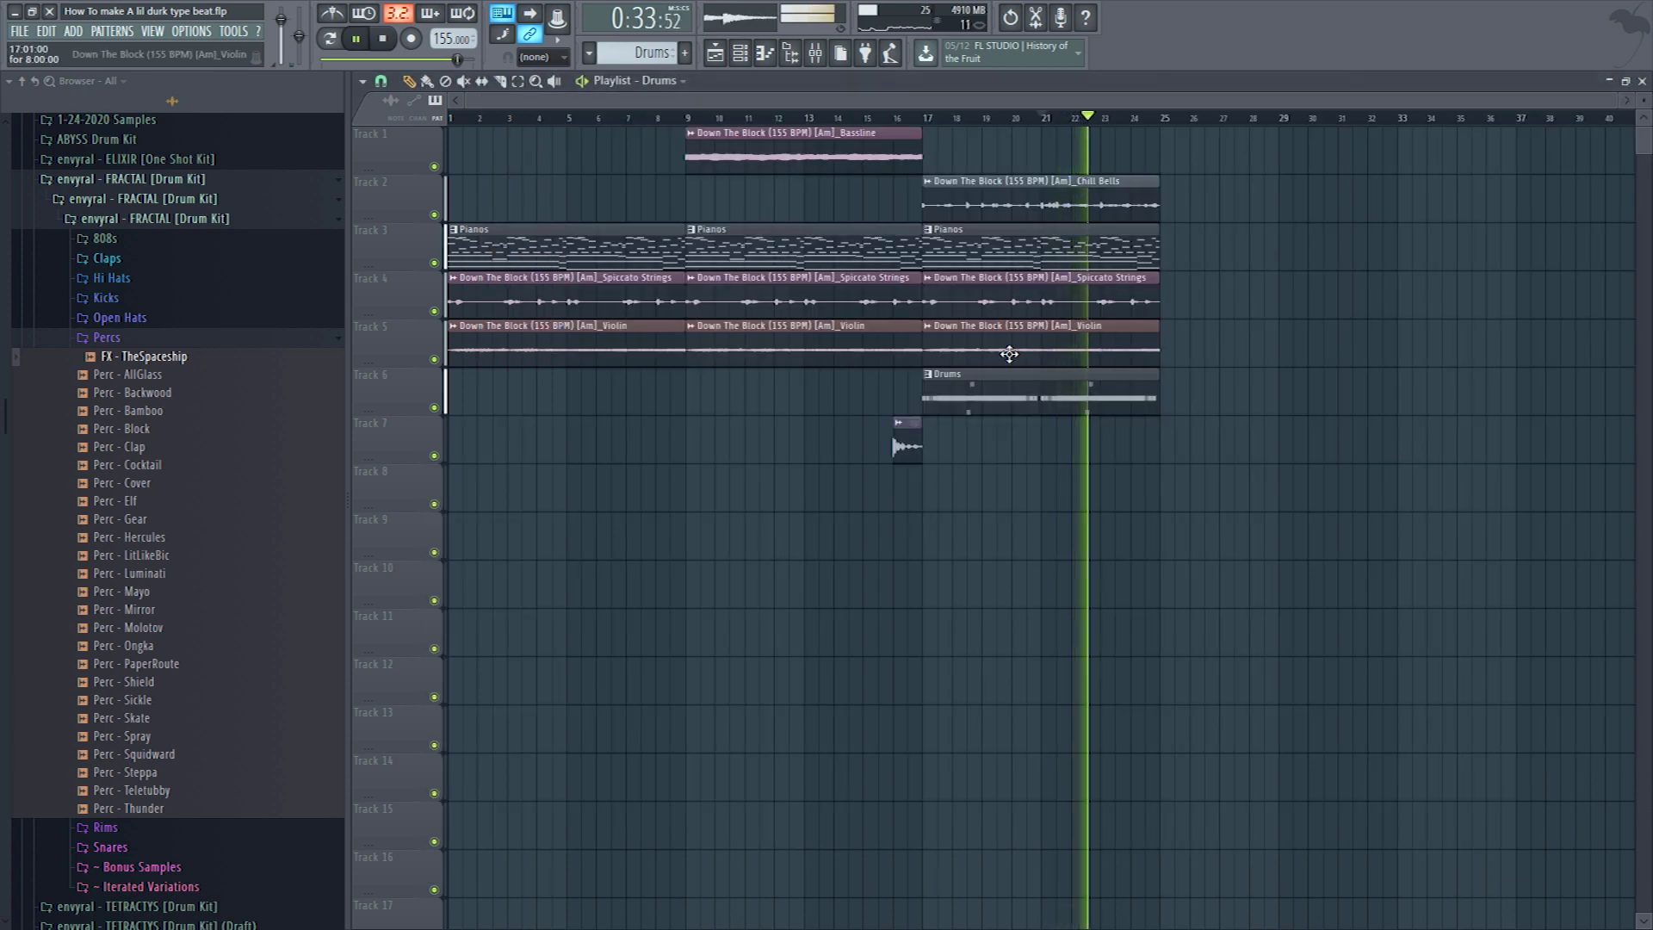
pyautogui.hotkey('ctrl', 's')
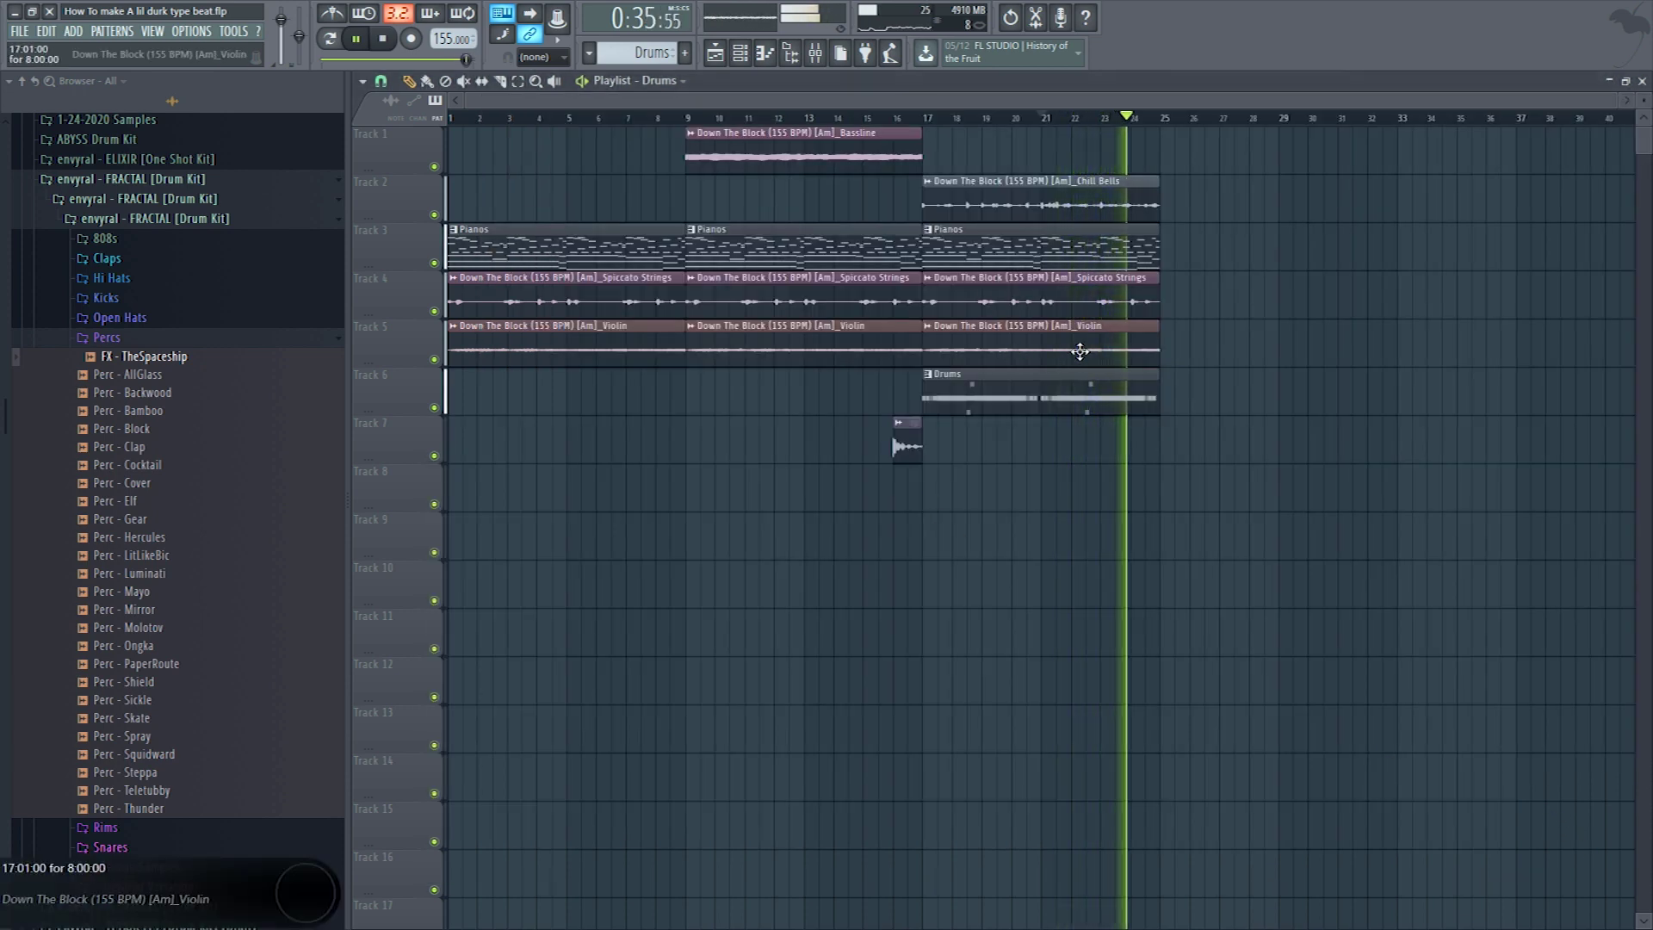
# - Add two Rim - Miles hits around beat 4 of bar 3, on steps 45 and 47 of the Drums pattern
pyautogui.press('space')
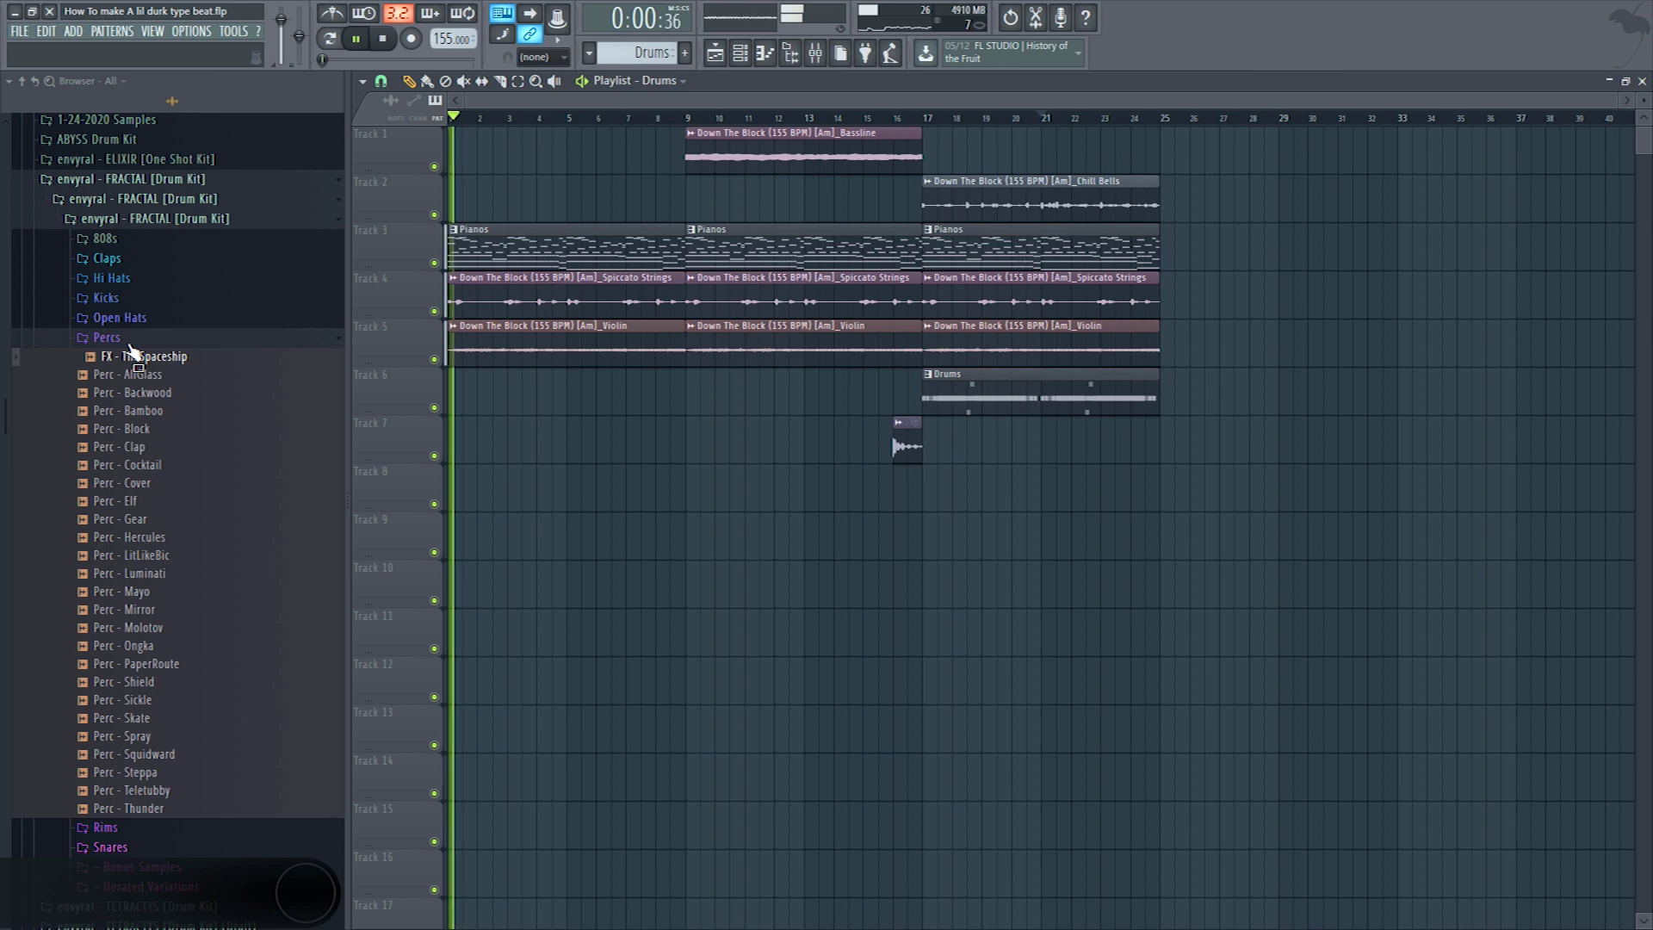
pyautogui.click(106, 337)
pyautogui.doubleClick(963, 365)
pyautogui.press('space')
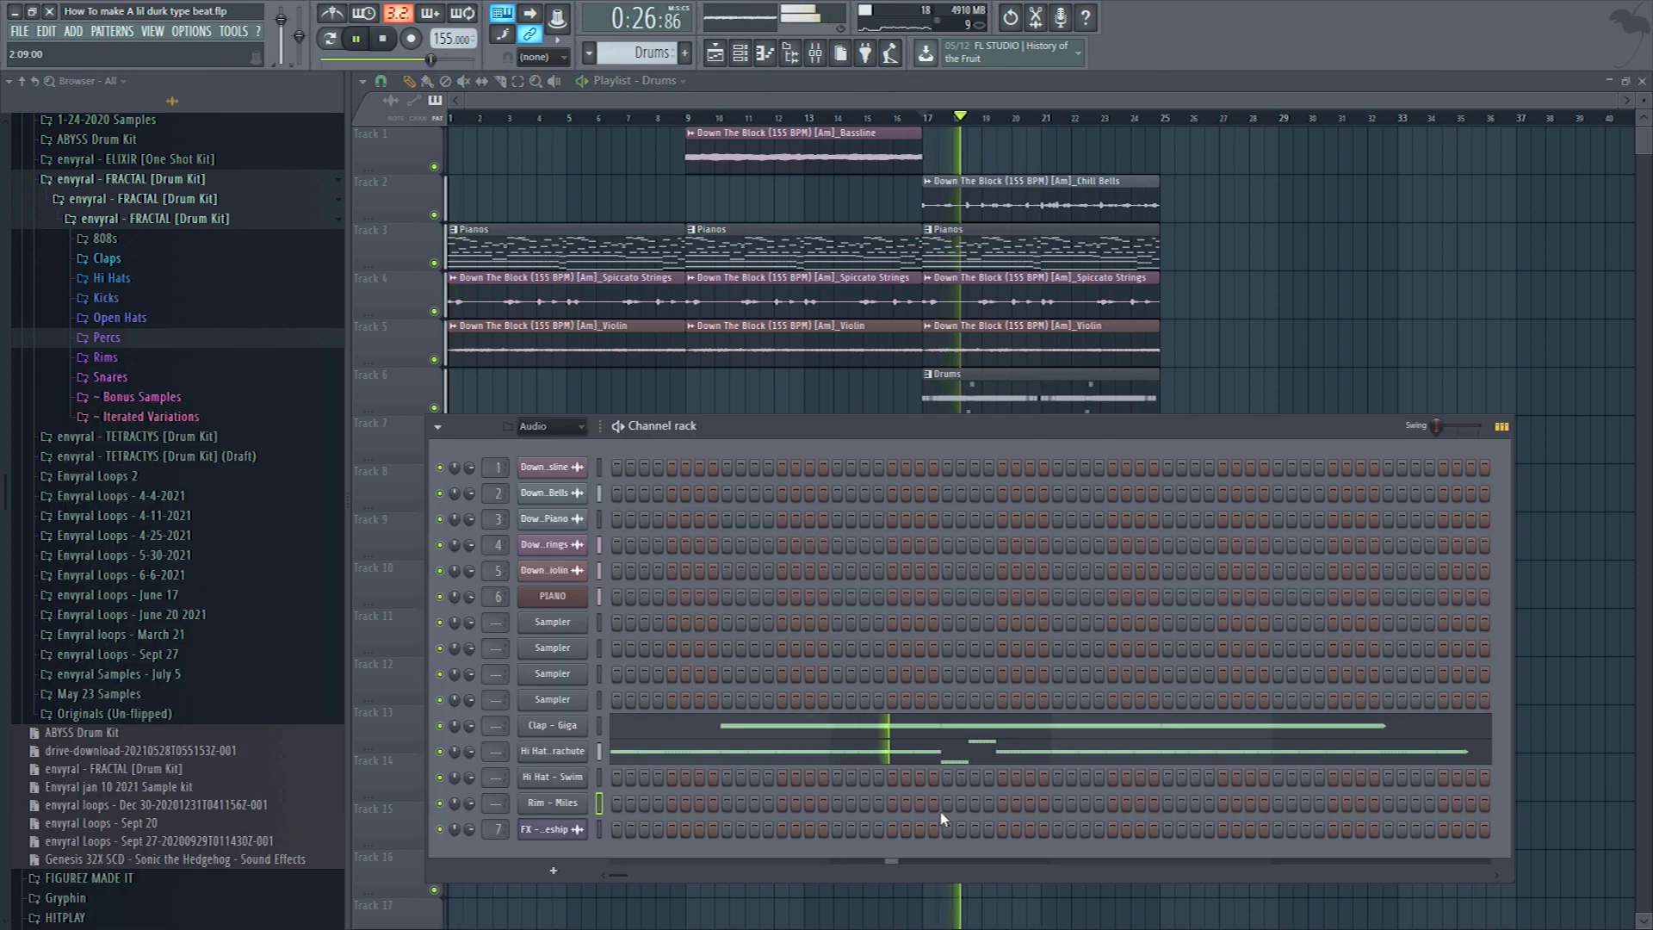
pyautogui.click(1223, 802)
pyautogui.click(1251, 802)
pyautogui.click(1264, 802)
pyautogui.click(1263, 806)
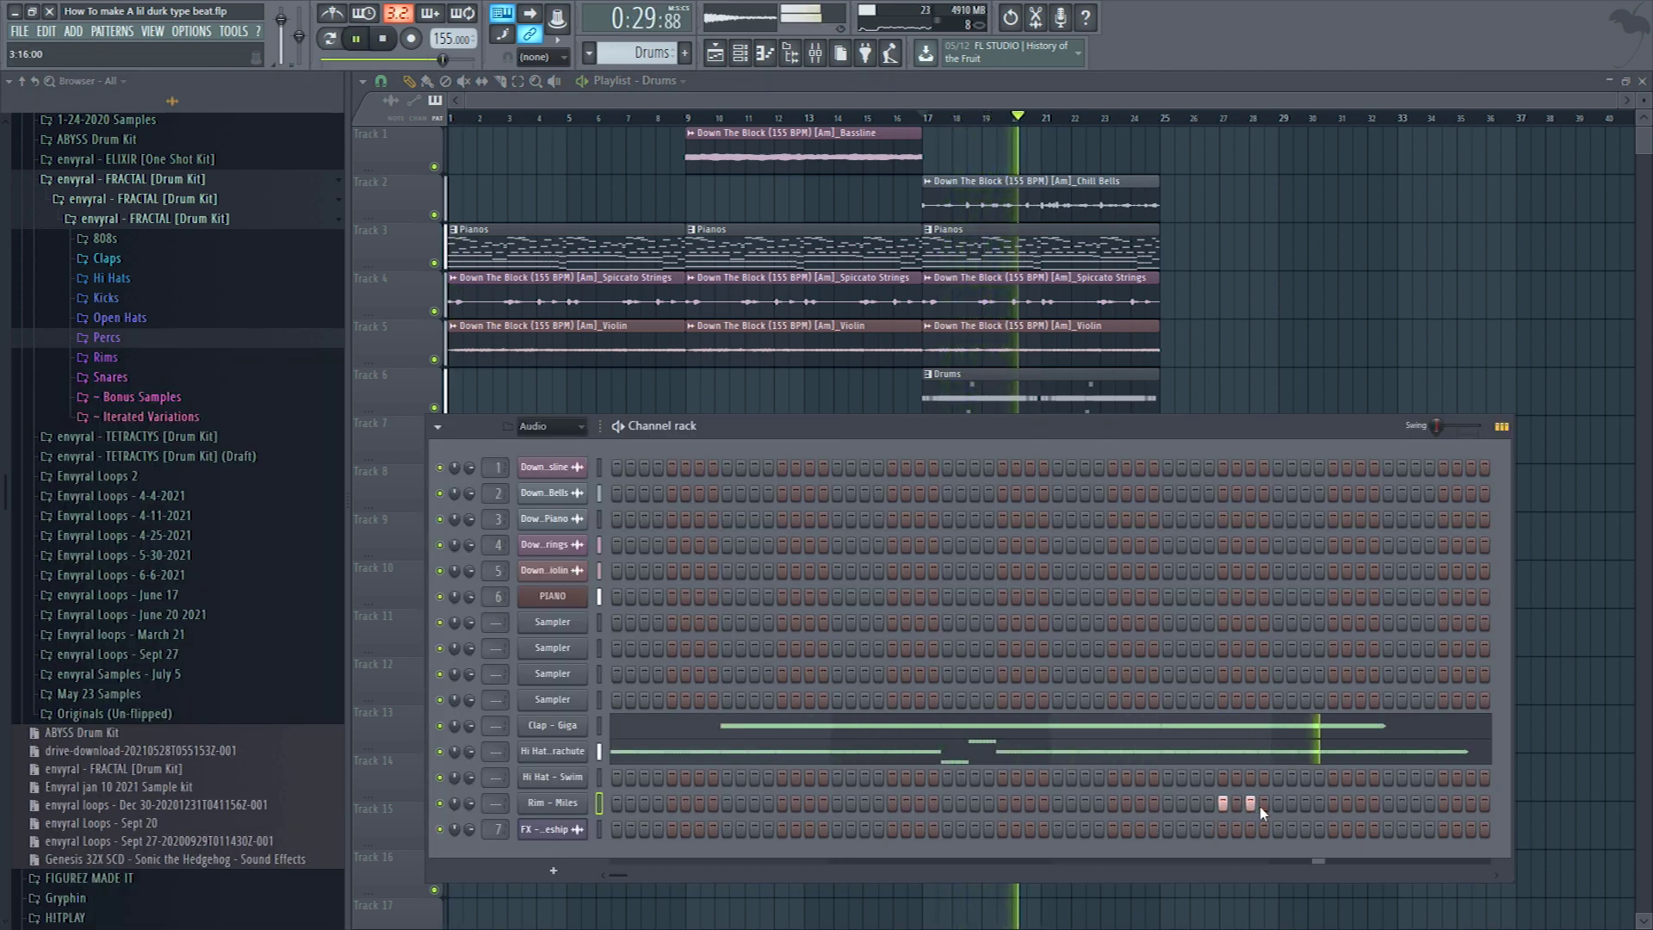
# - Duplicate the Rim - Miles hits from the first four bars into bars 5 to 8
pyautogui.rightClick(582, 809)
pyautogui.press('Escape')
pyautogui.rightClick(586, 806)
pyautogui.click(624, 738)
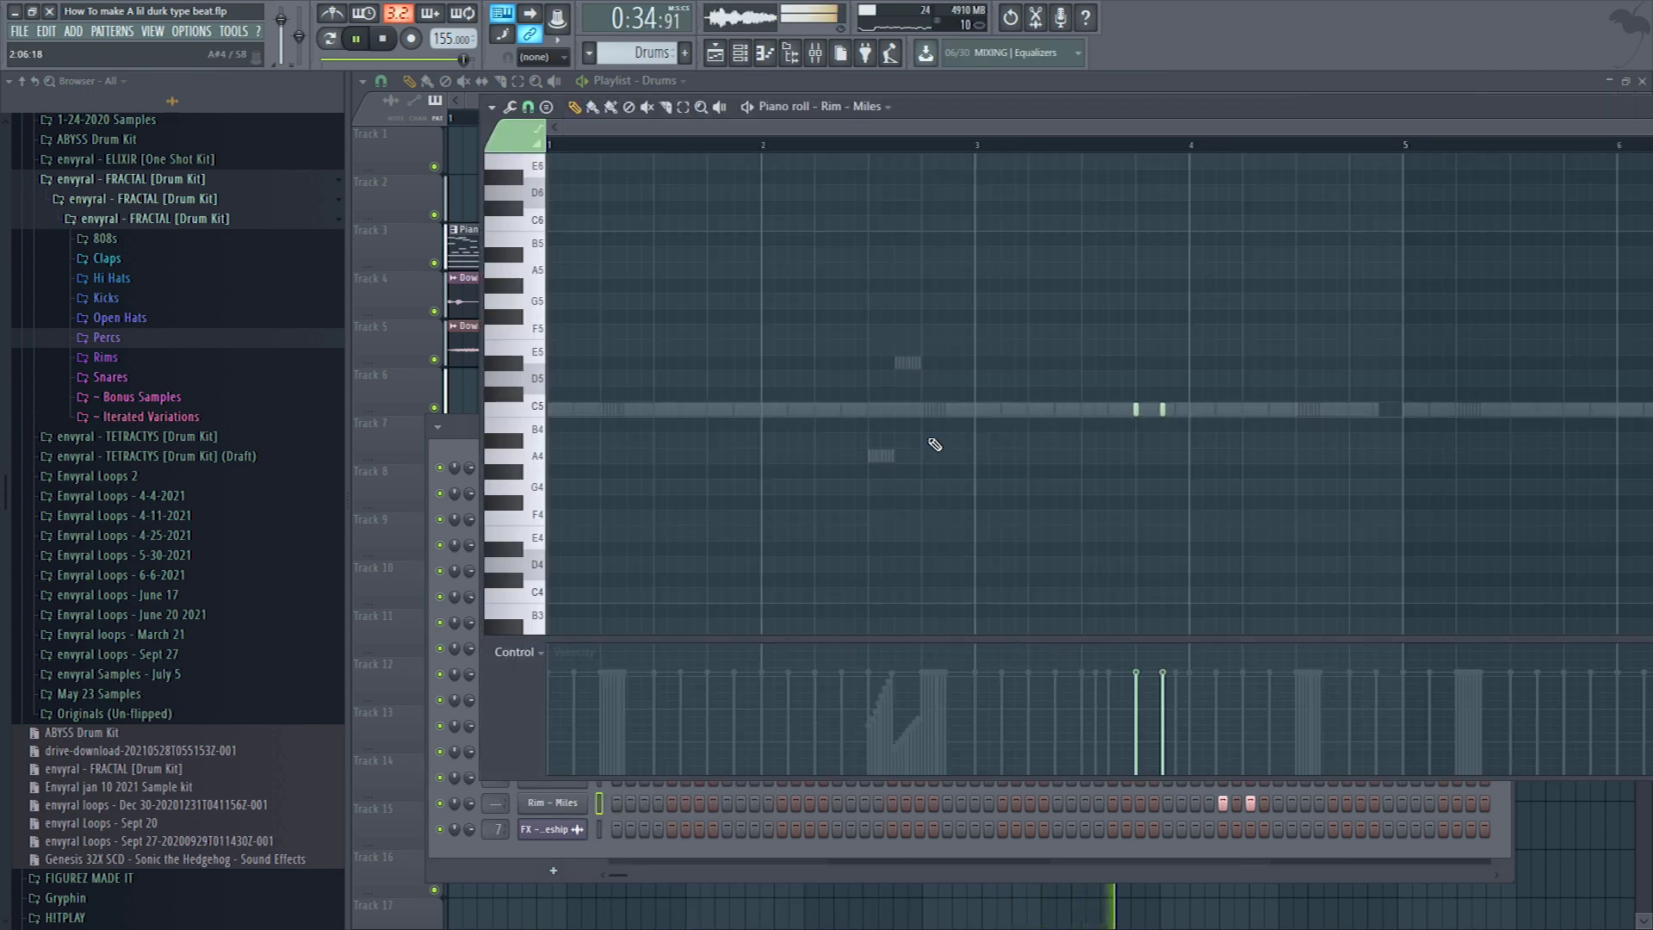
pyautogui.press('F6')
pyautogui.press('space')
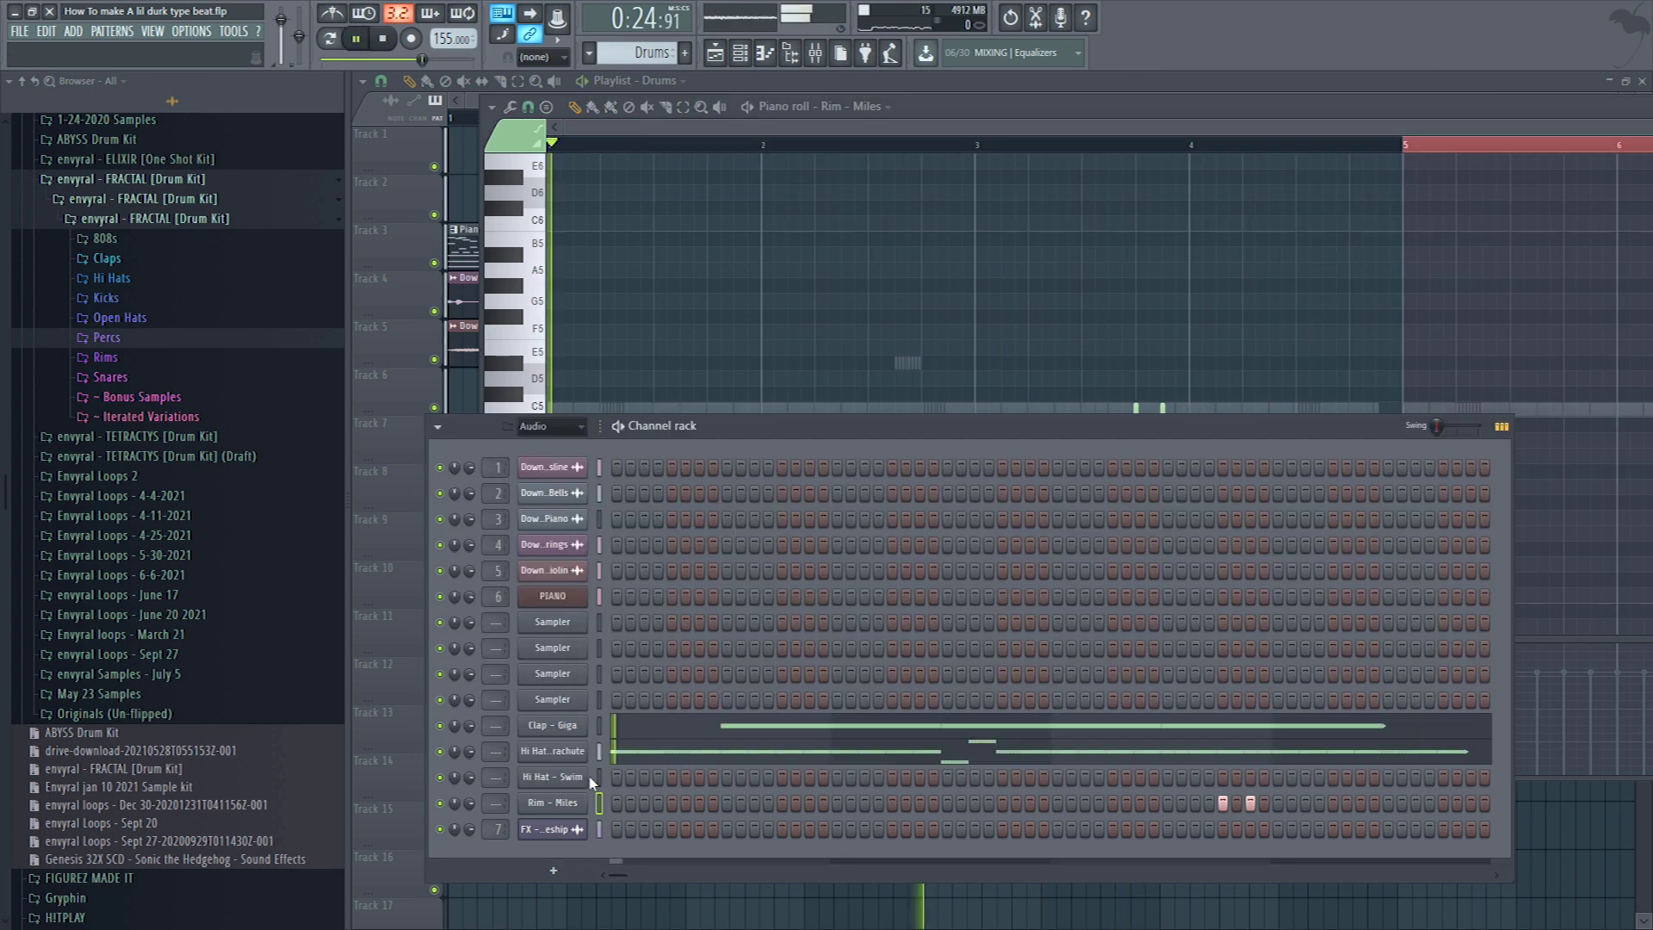
# - Place two consecutive A4 notes for Hi Hat - Swim on beat 4 of bar 1
pyautogui.click(582, 779)
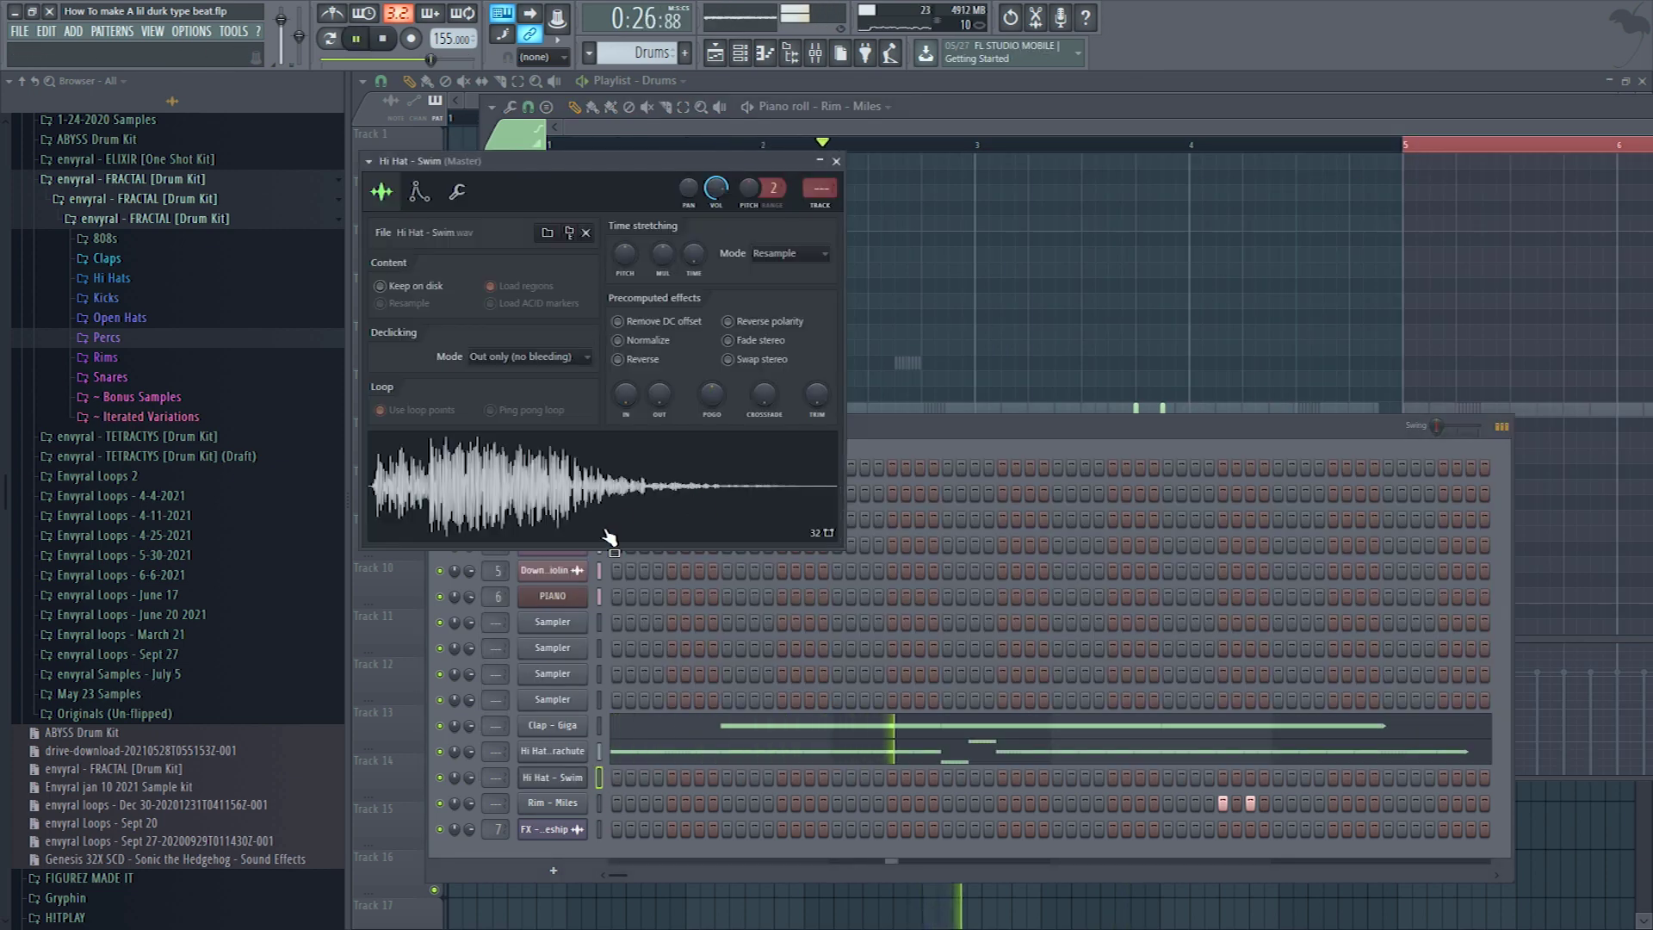
pyautogui.rightClick(583, 777)
pyautogui.click(623, 739)
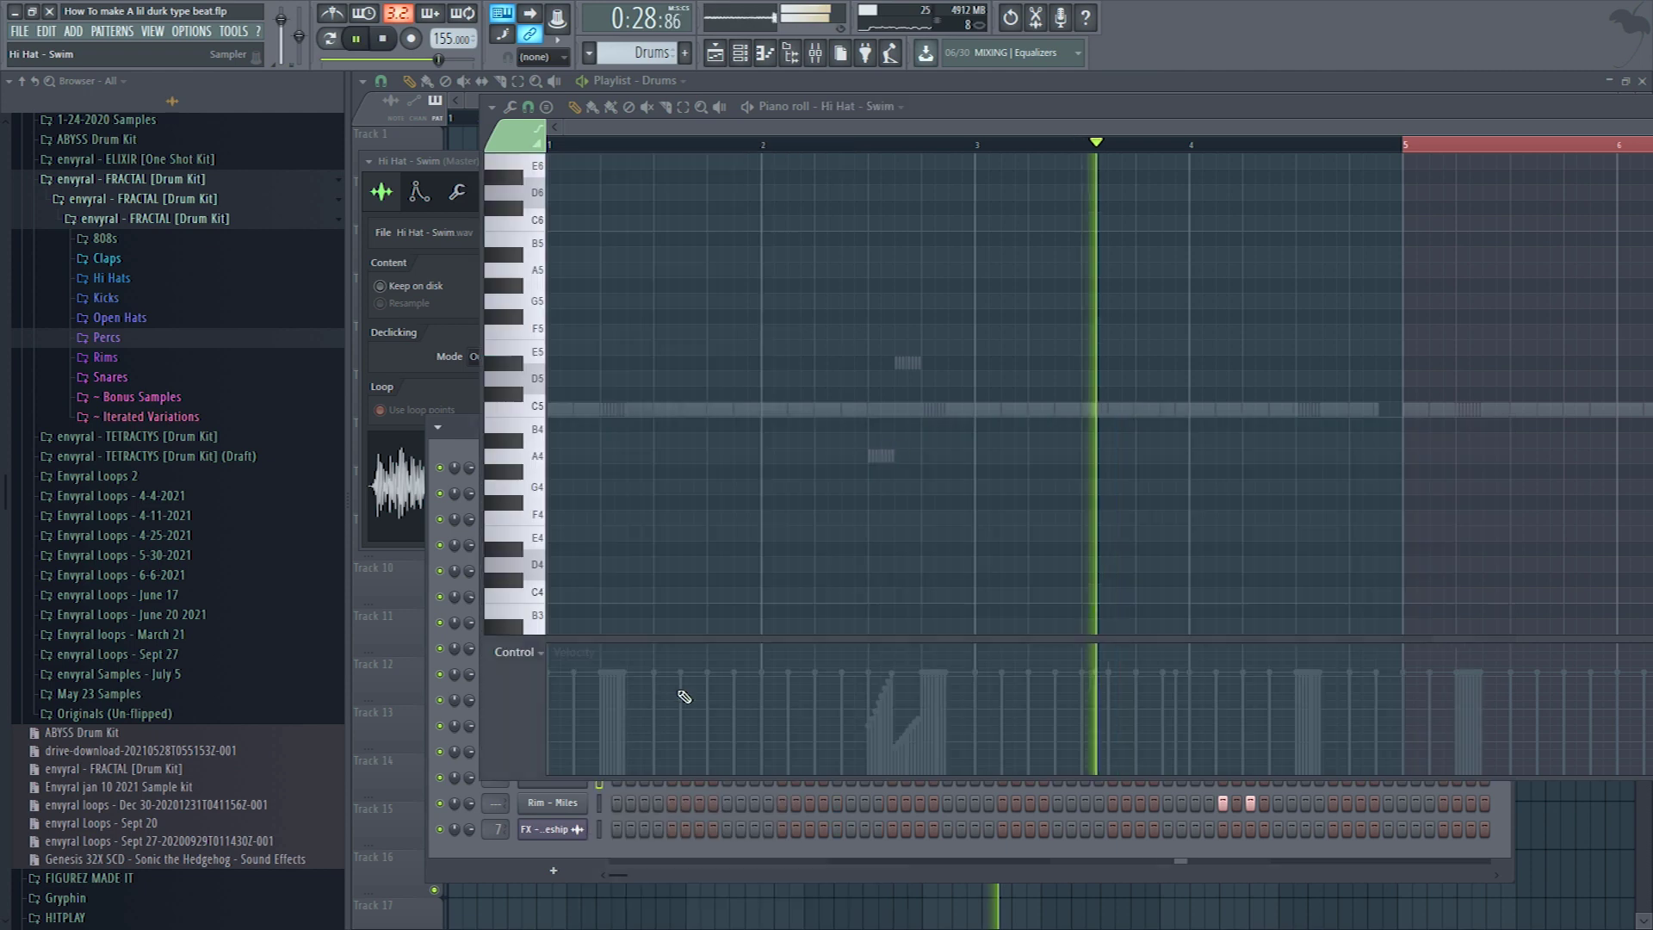
pyautogui.doubleClick(1449, 101)
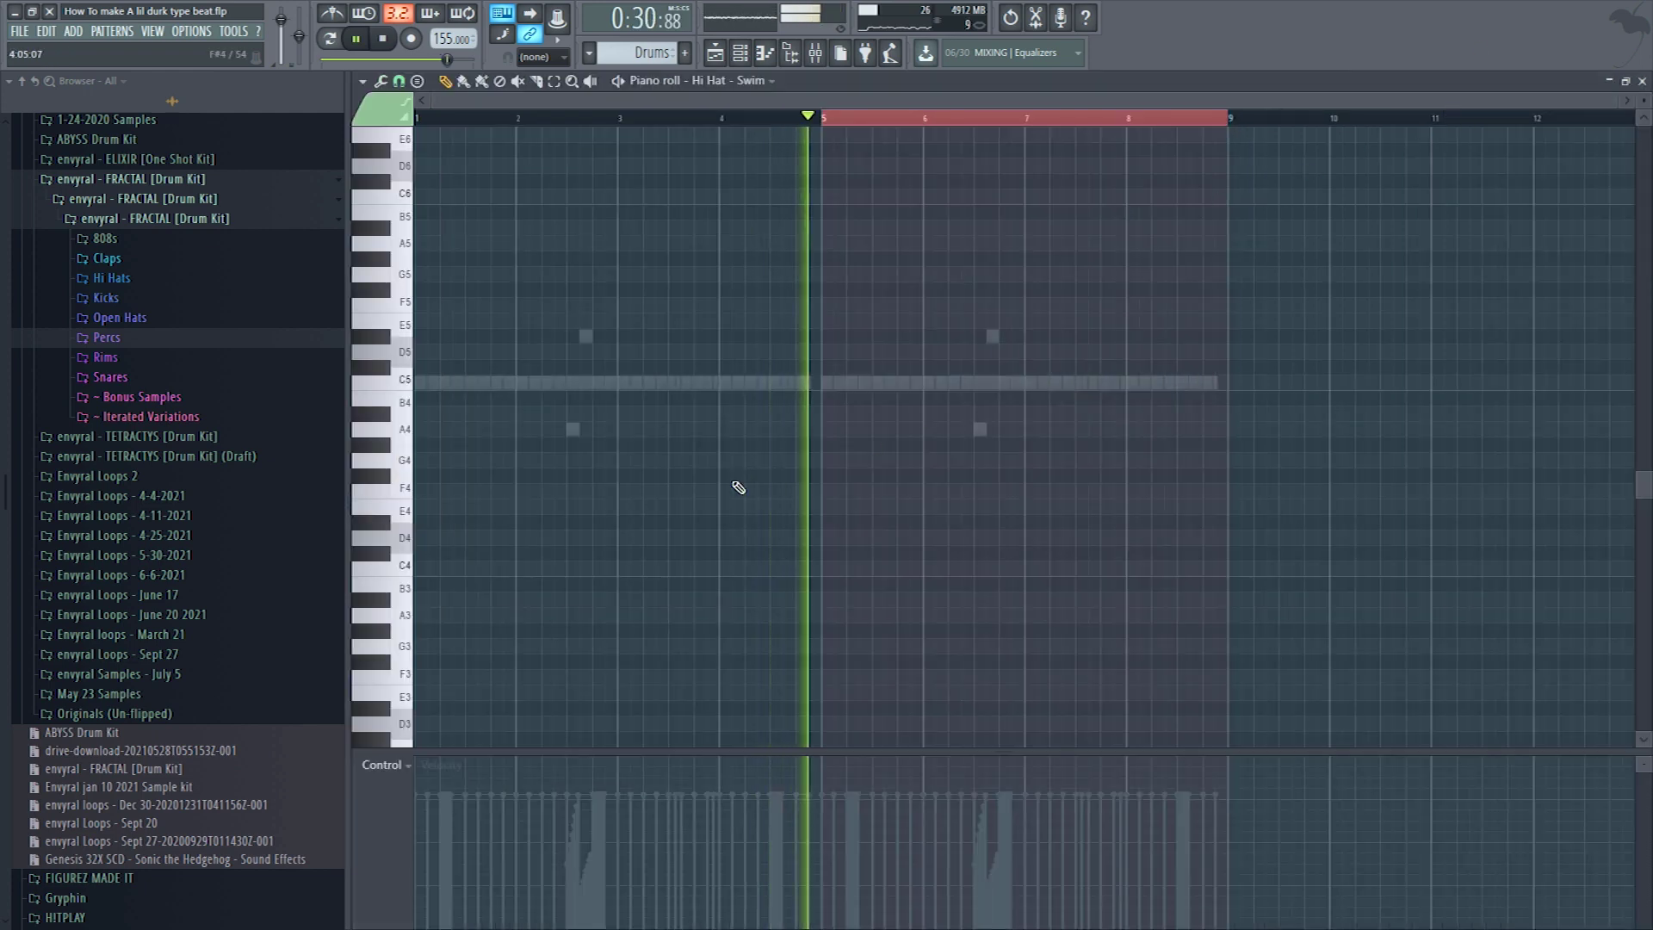
pyautogui.press('space')
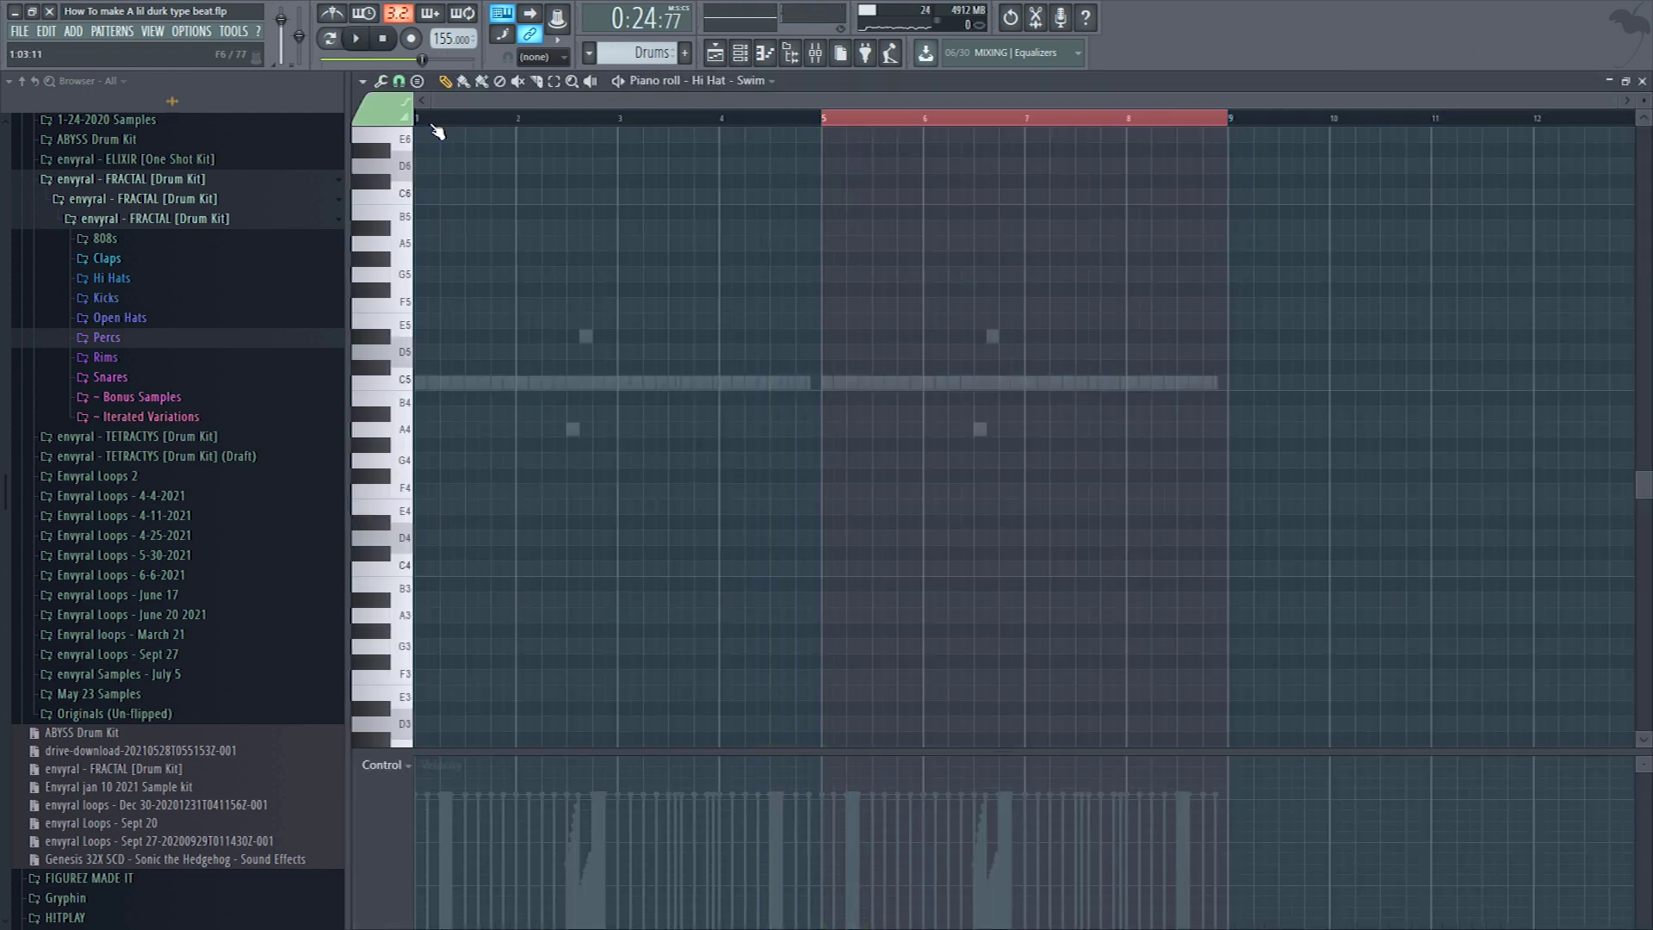
pyautogui.click(440, 126)
pyautogui.press('space')
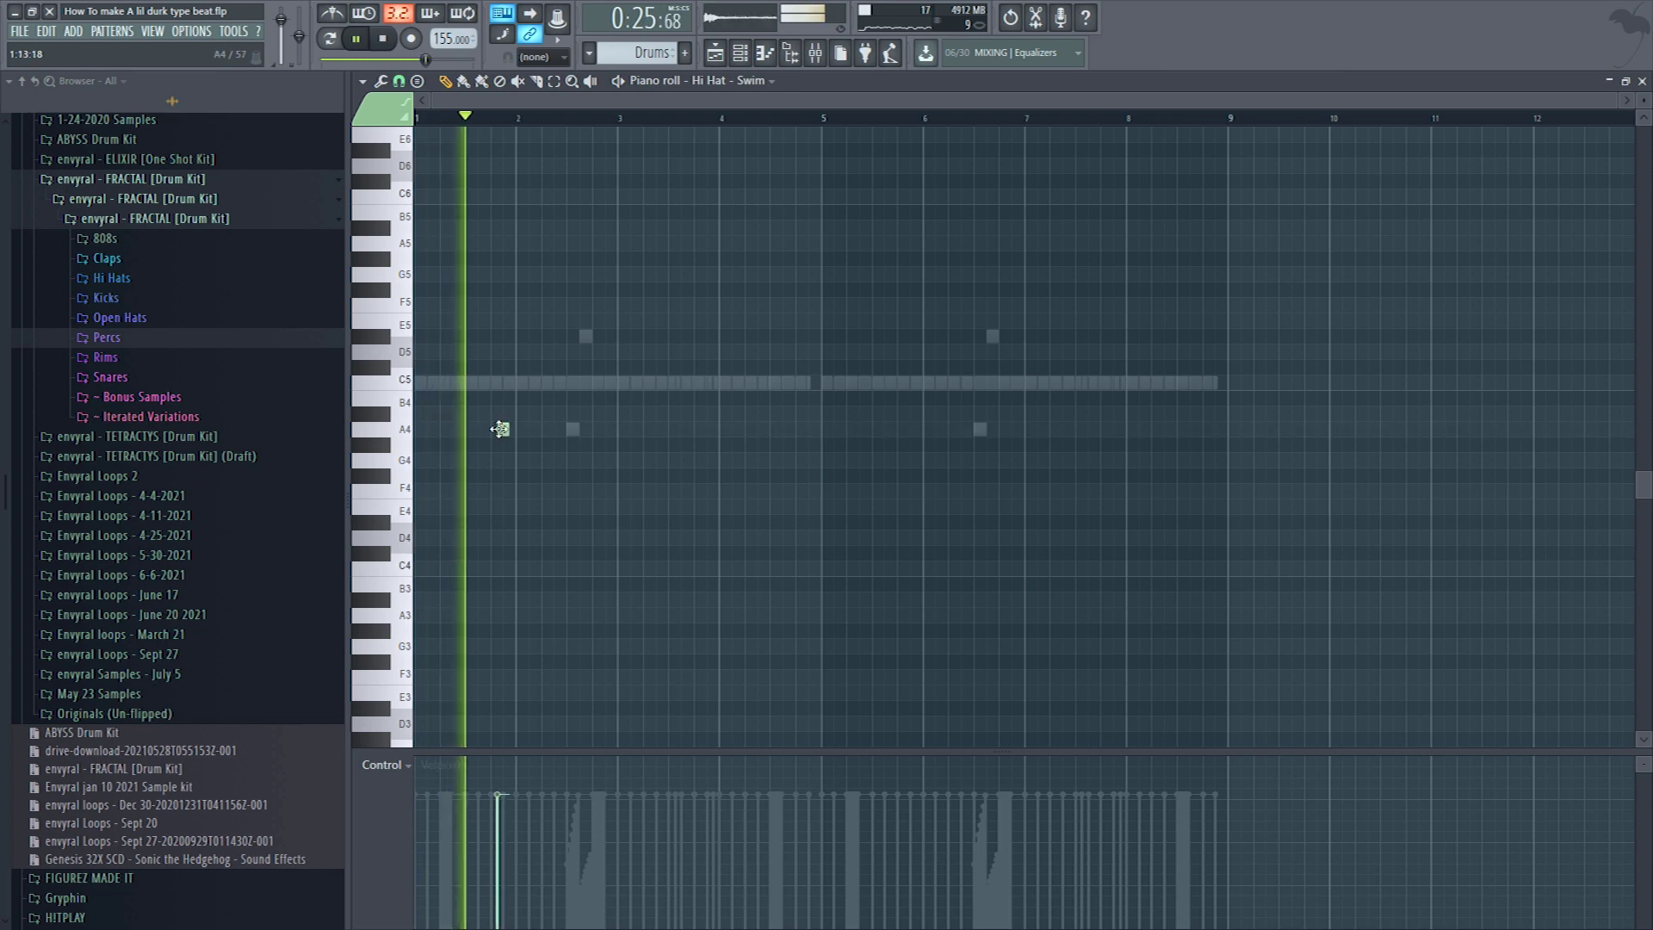
pyautogui.moveTo(497, 432); pyautogui.dragTo(503, 431)
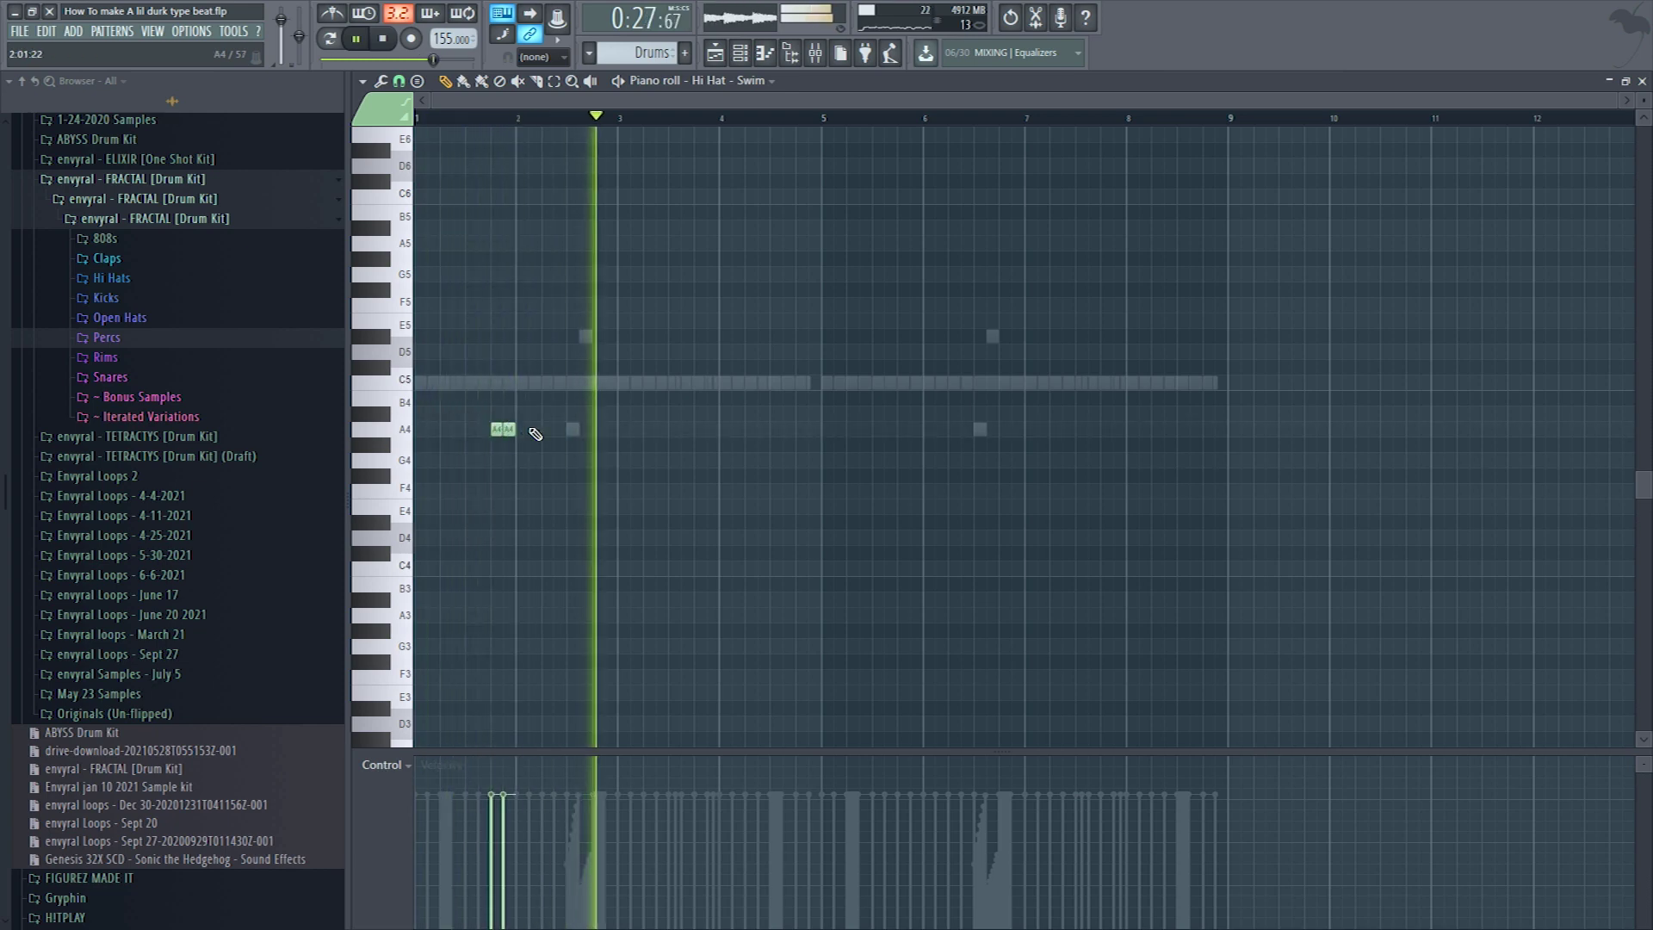
# - Add two short, softer D#4 hits on beat 4 of bar 2 and duplicate the Hi Hat - Swim part into bars 5 to 8
pyautogui.scroll(3, 601, 543)
pyautogui.click(598, 522)
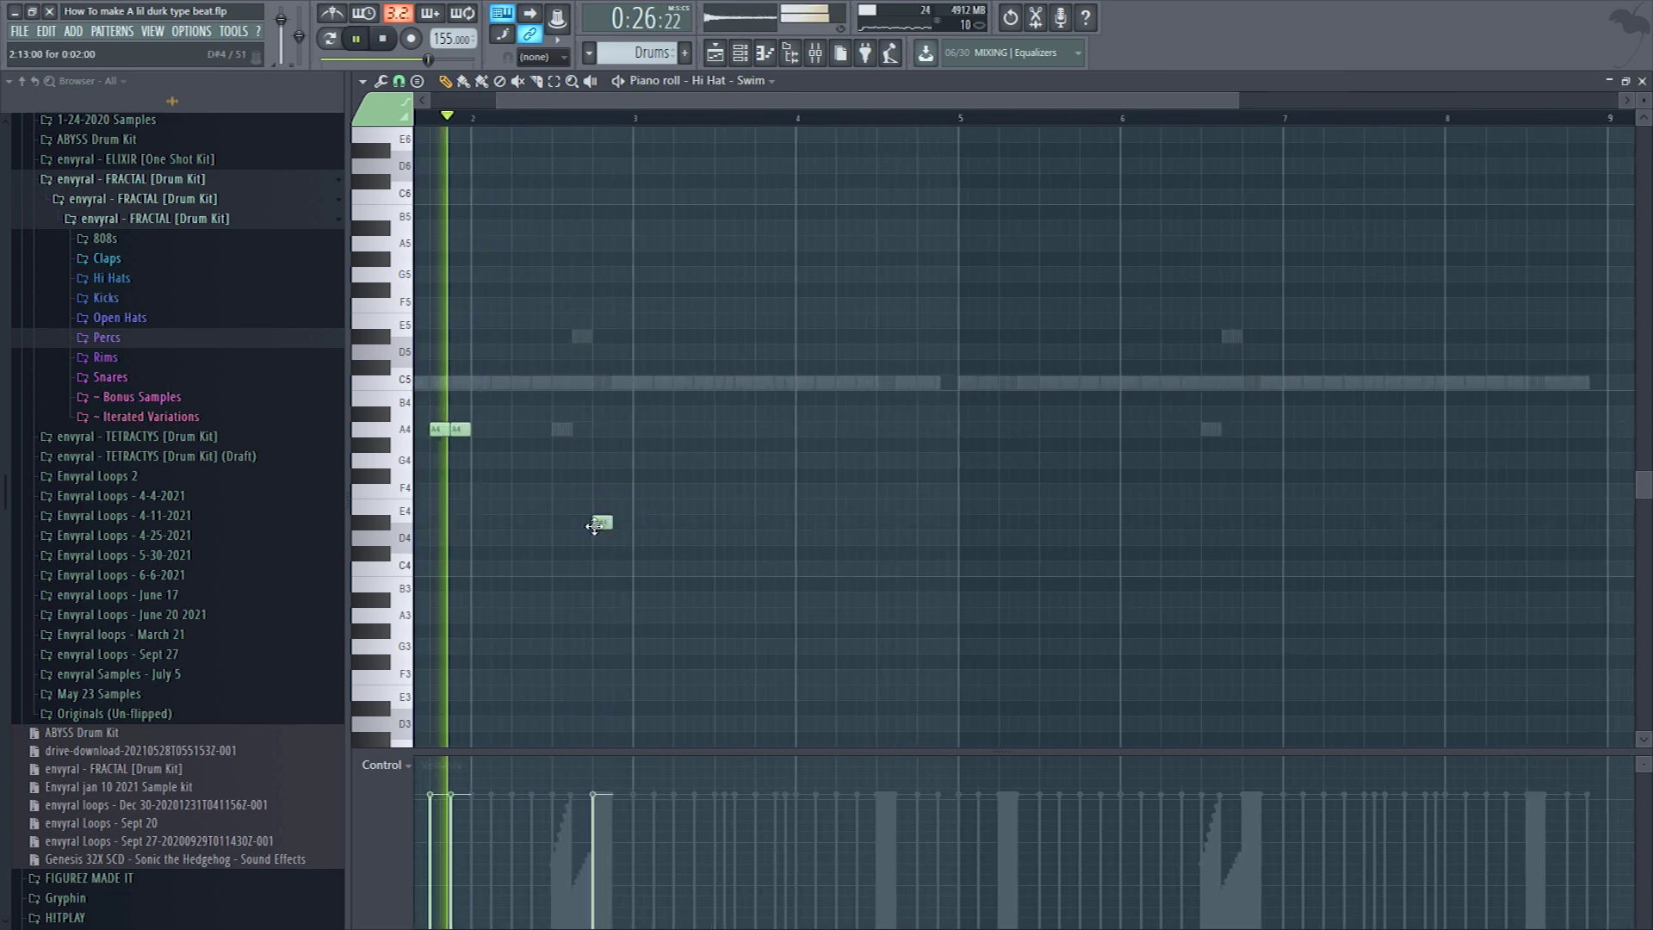
pyautogui.click(618, 522)
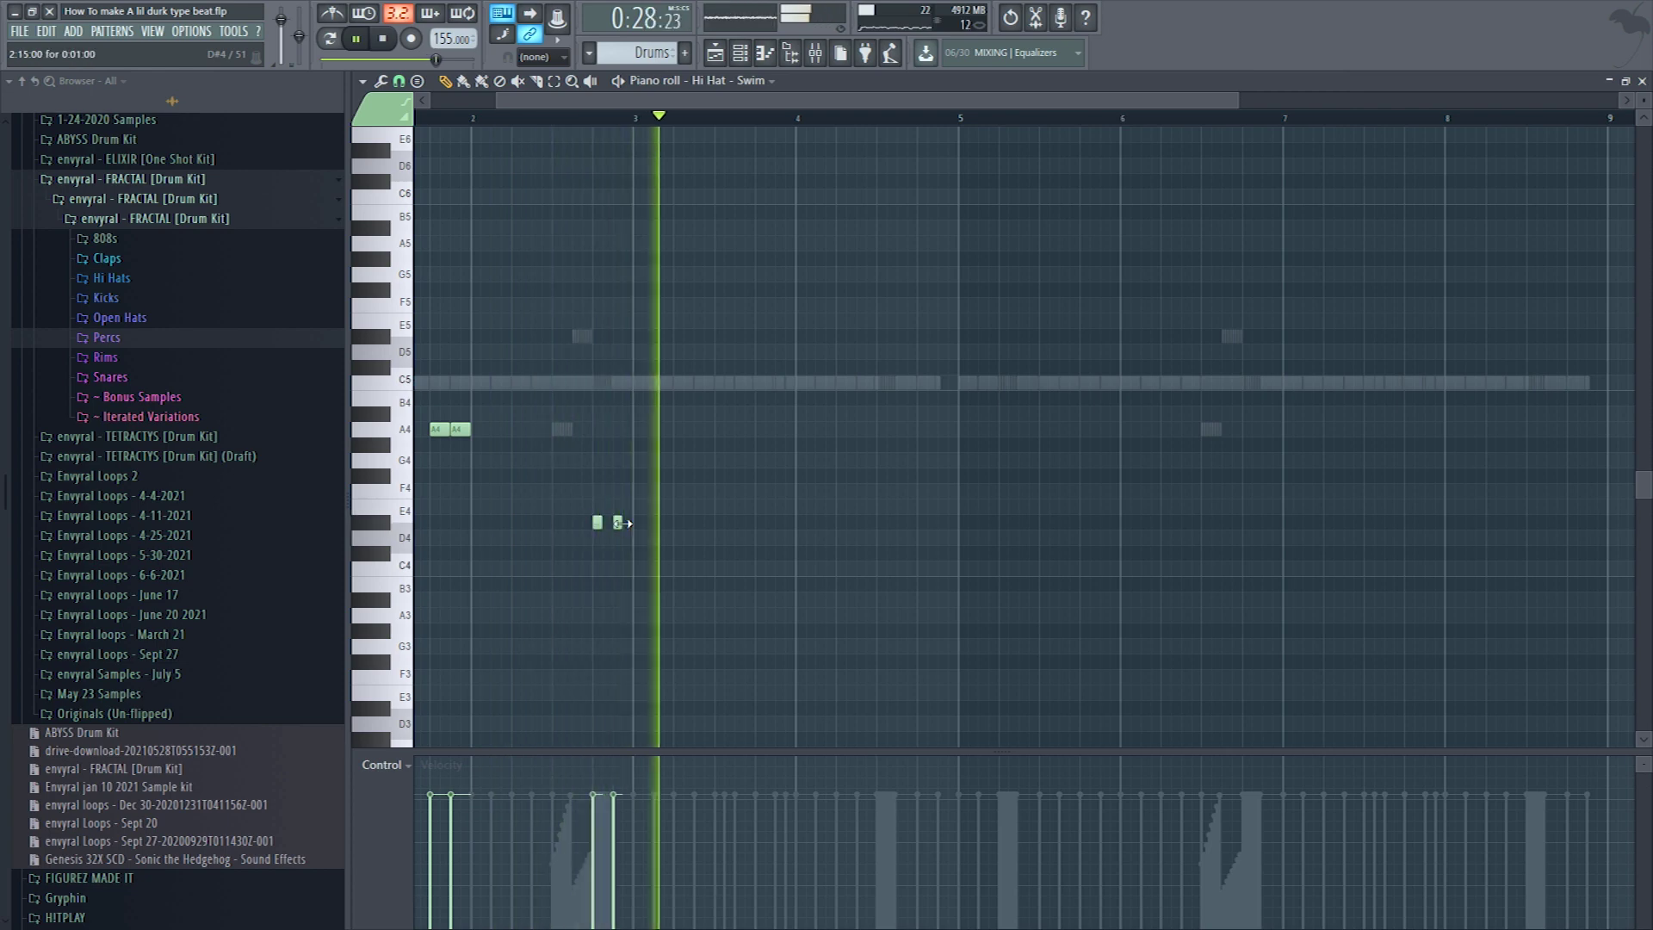
pyautogui.moveTo(587, 861); pyautogui.dragTo(618, 836)
pyautogui.scroll(-3, 603, 474)
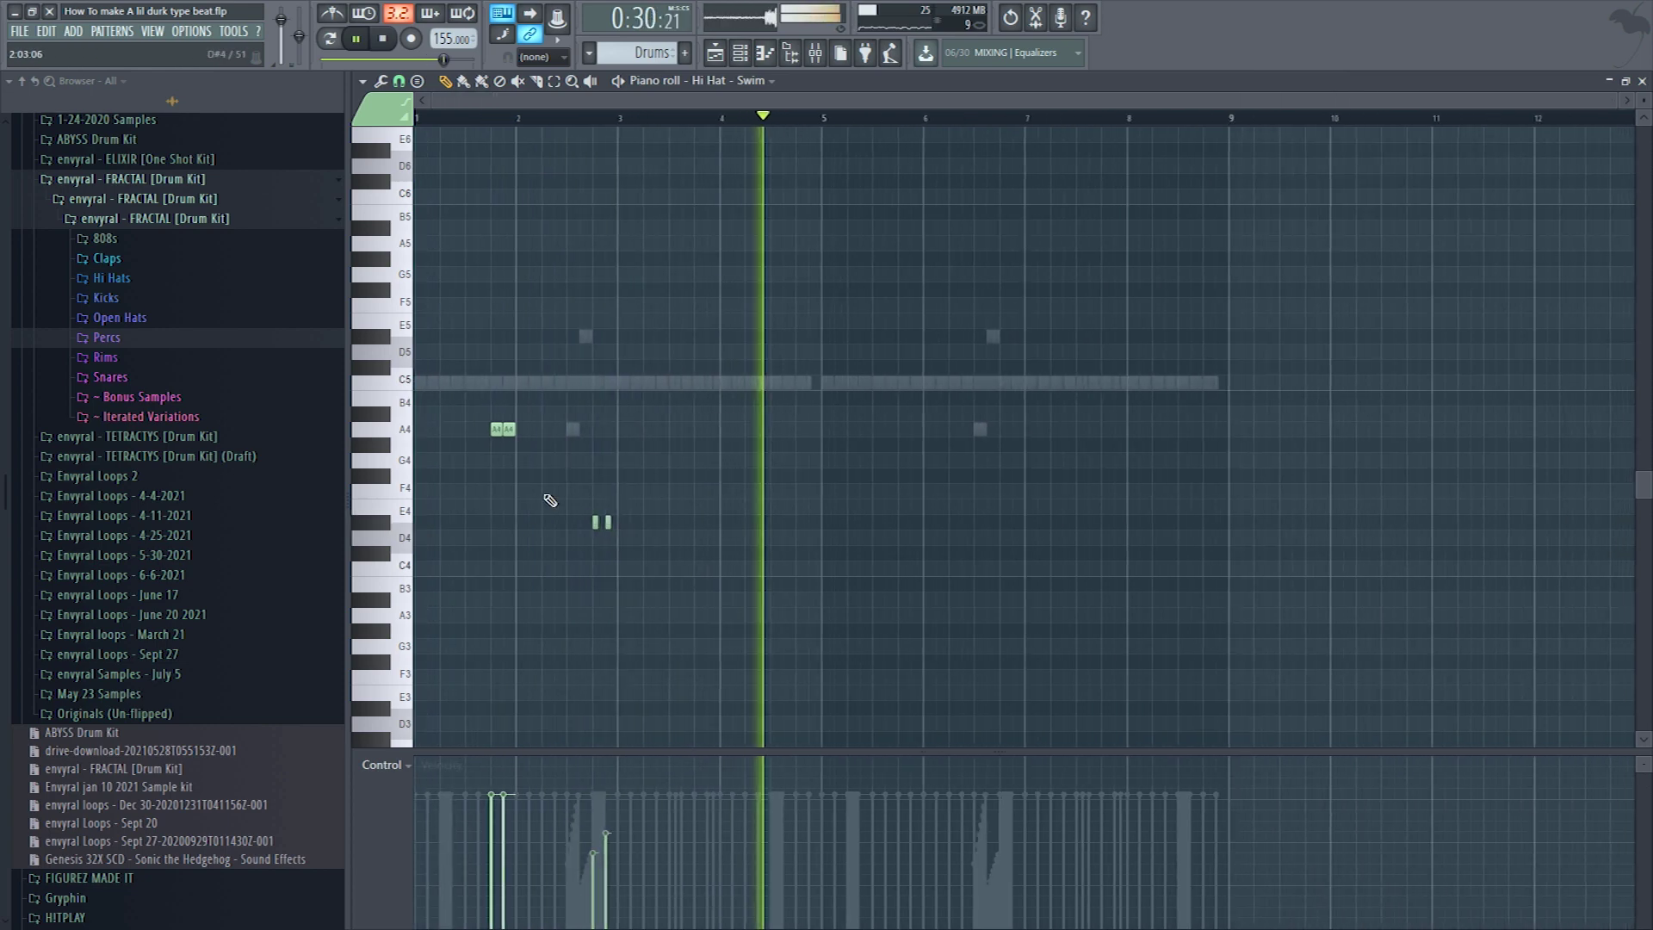
pyautogui.hotkey('ctrl', 'b')
pyautogui.hotkey('ctrl', 'b')
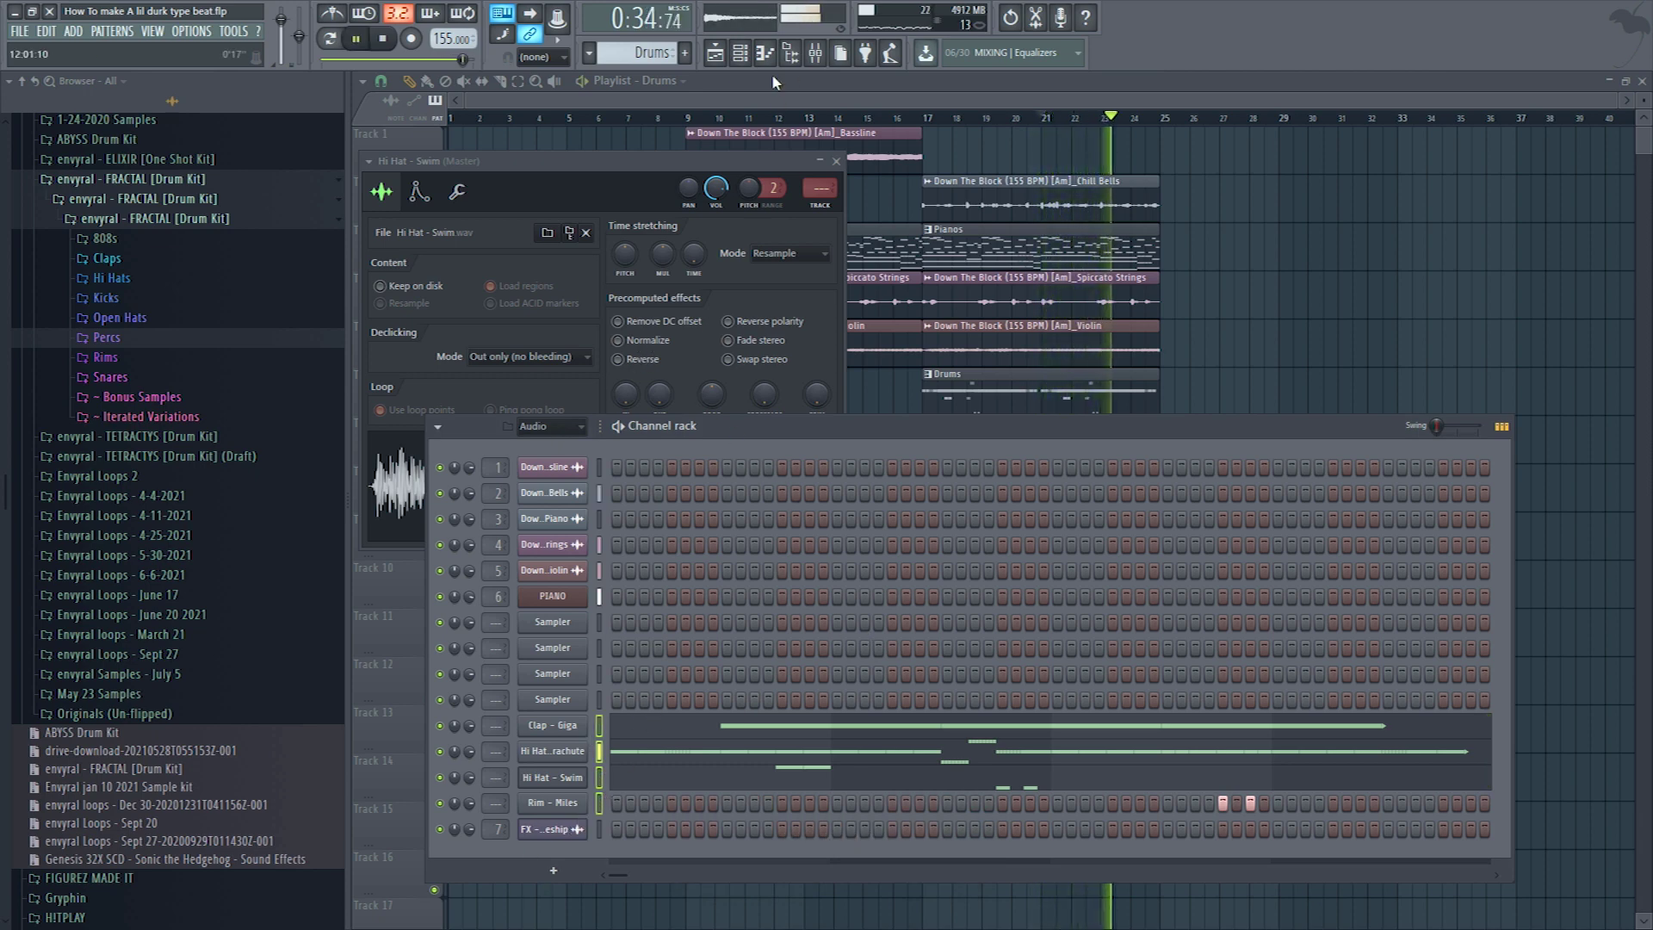
# - Route the clap, both hi-hats and the rim to separate mixer tracks starting at Insert 8
pyautogui.click(815, 56)
pyautogui.click(435, 249)
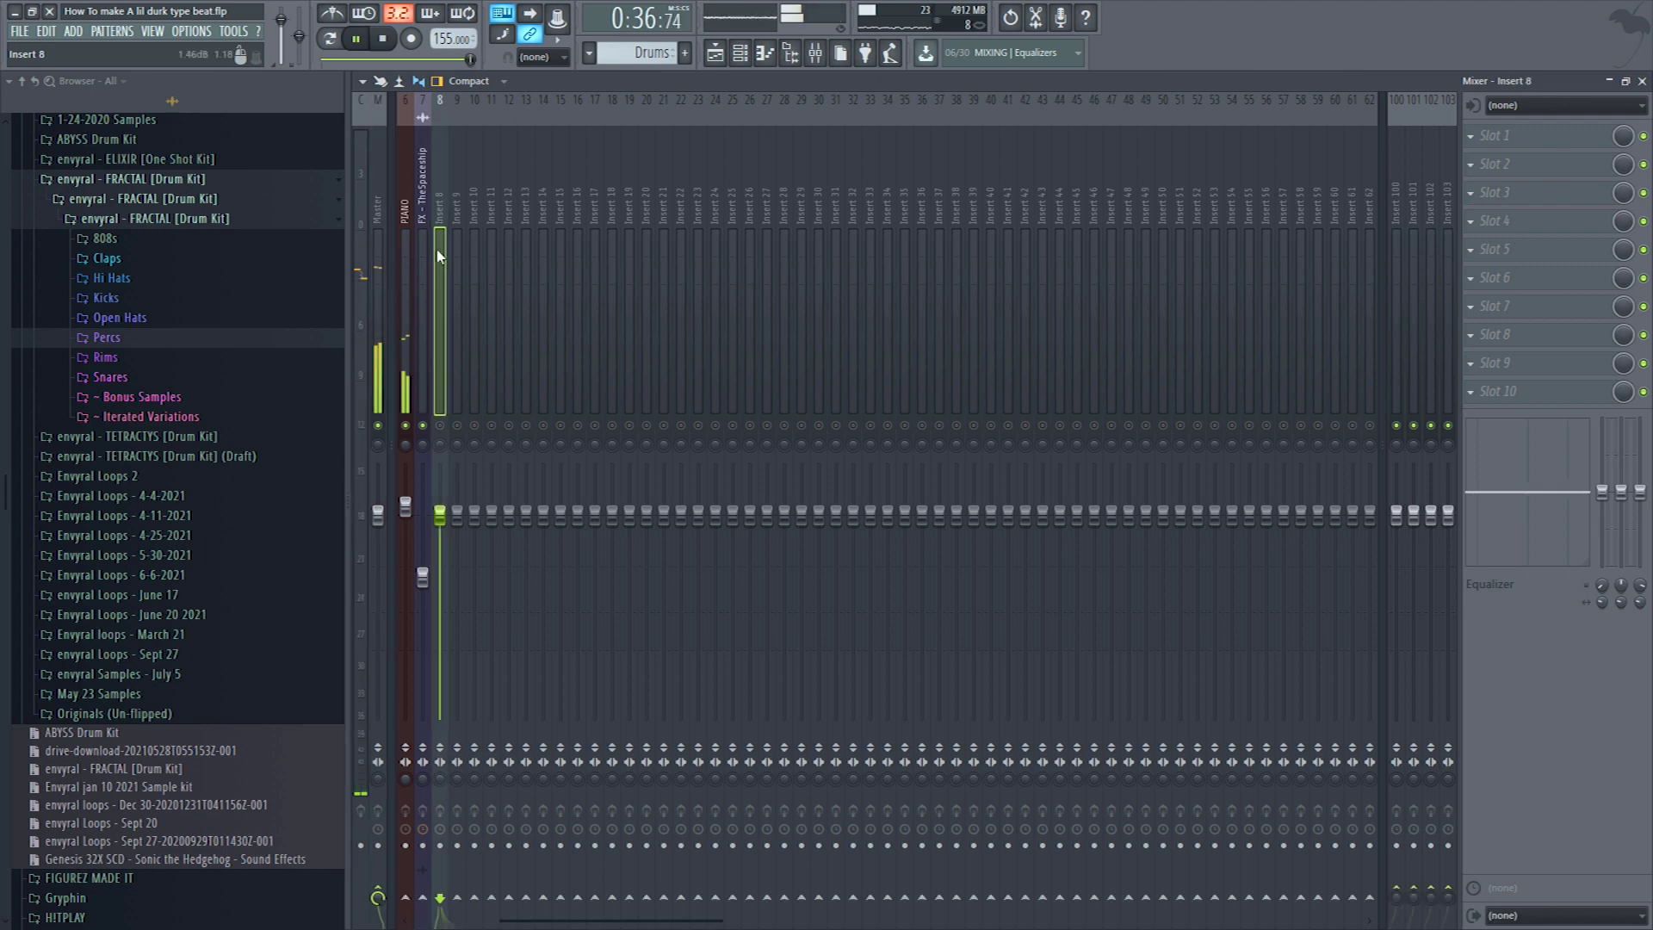
pyautogui.hotkey('ctrl', 'shift', 'l')
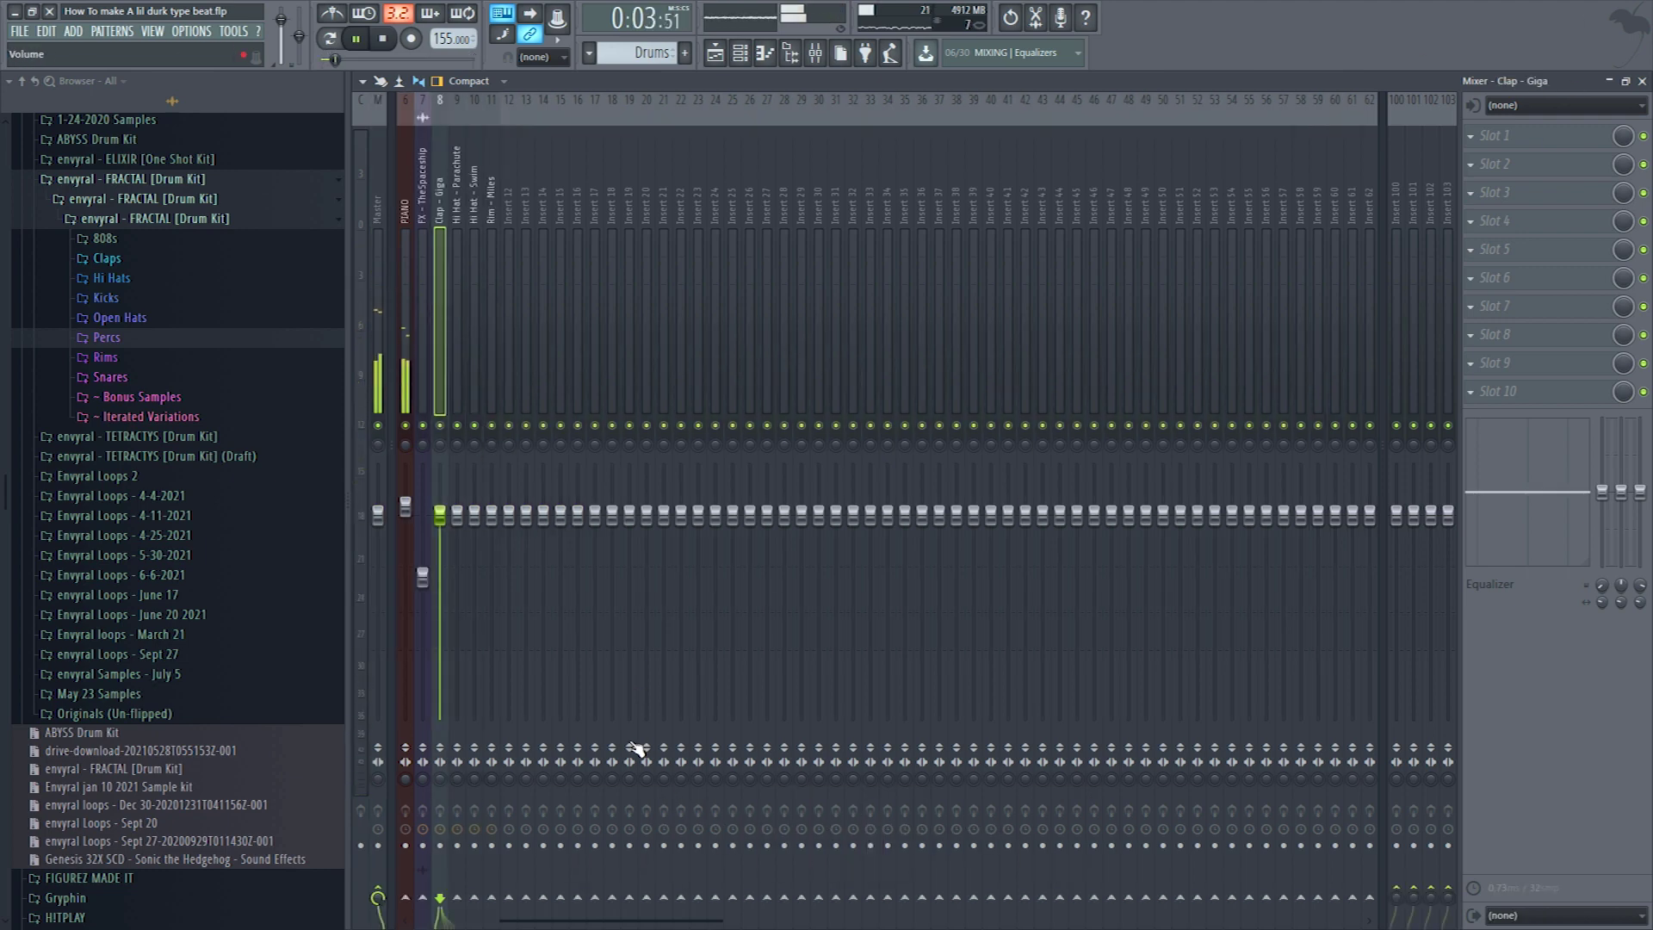
# - Equalize the PIANO mixer track with a -7.0 low cut at 79 Hz and a slight high boost
pyautogui.moveTo(655, 920); pyautogui.dragTo(569, 919)
pyautogui.click(493, 439)
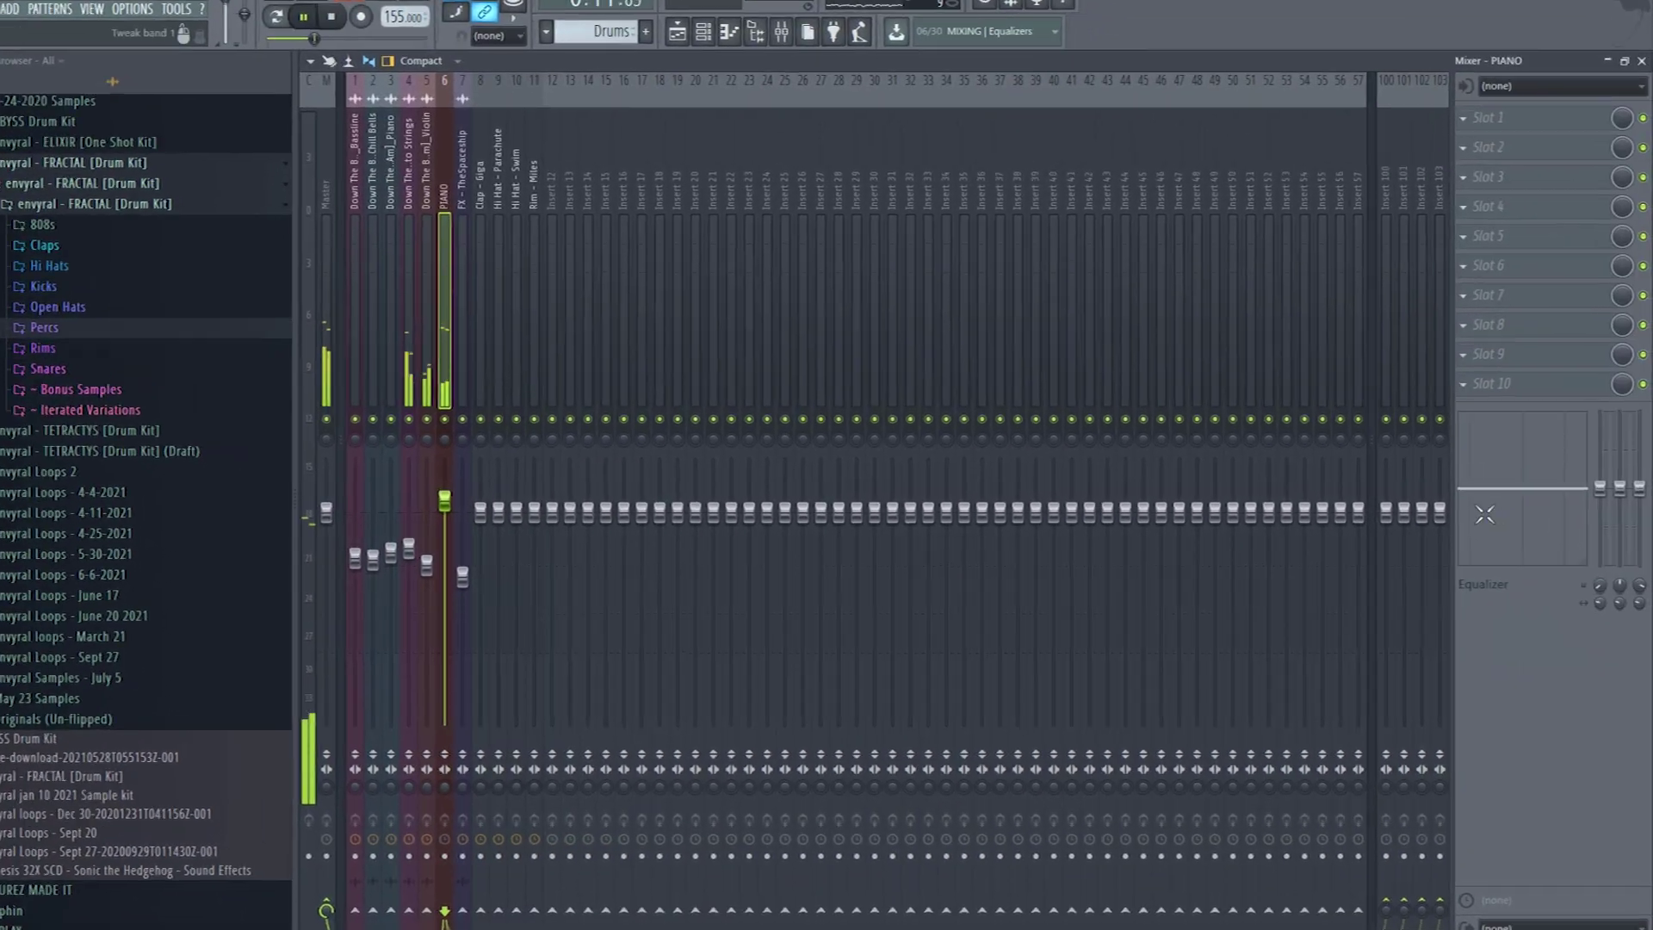
pyautogui.moveTo(1600, 488); pyautogui.dragTo(1600, 515)
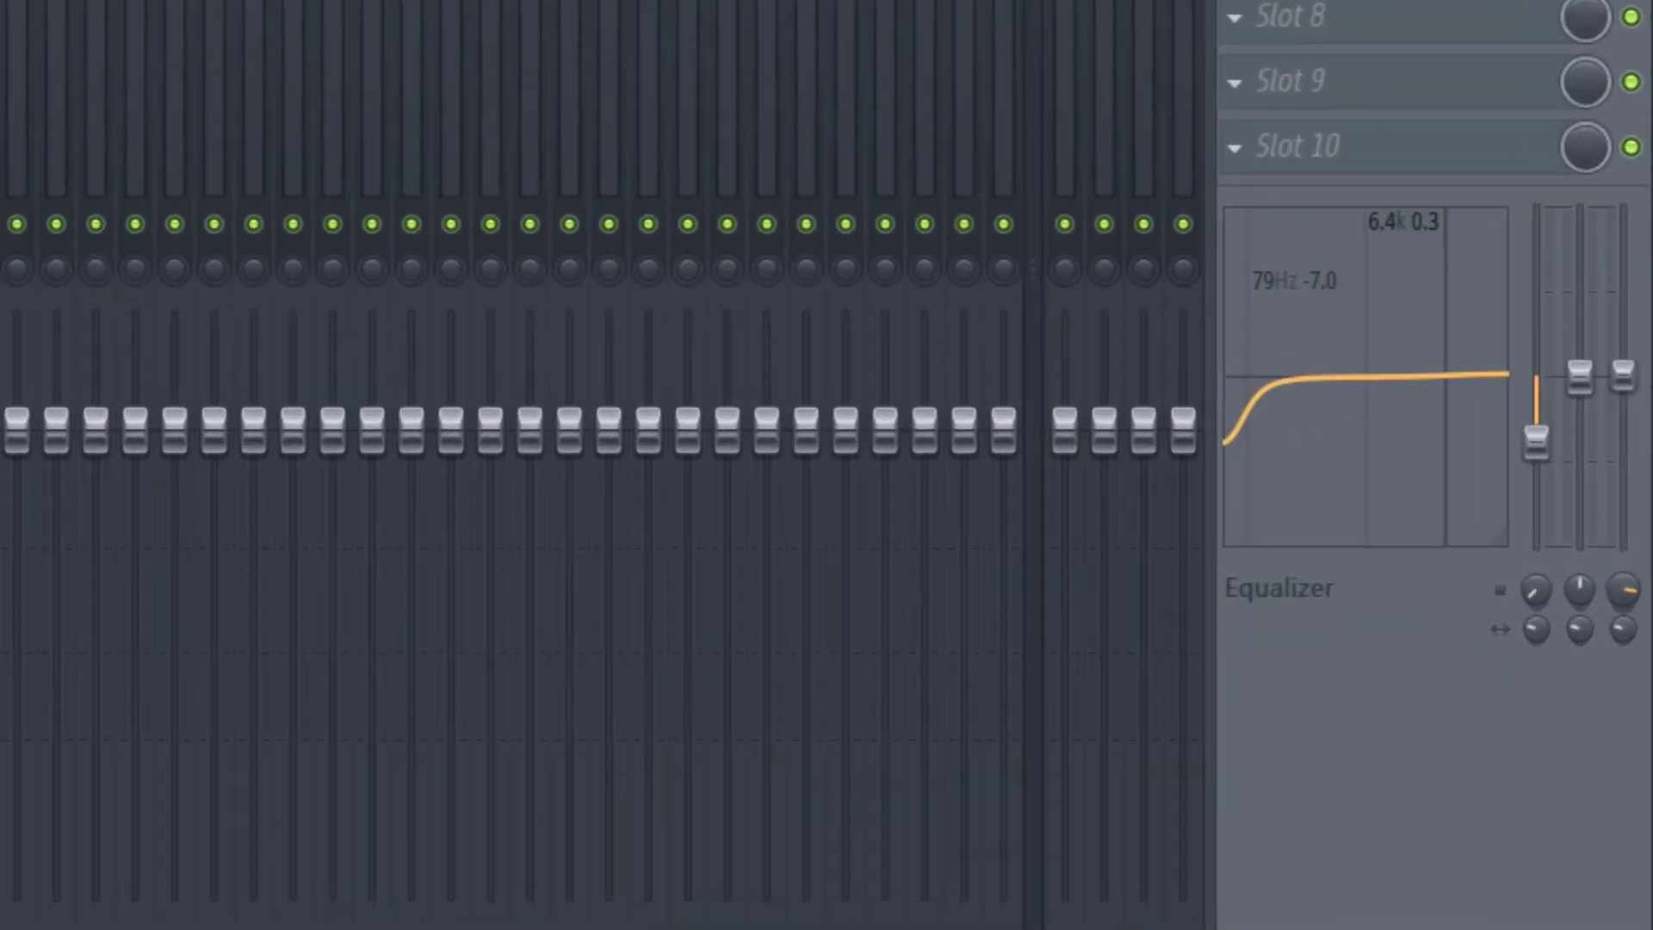
pyautogui.moveTo(1624, 369); pyautogui.dragTo(1623, 359)
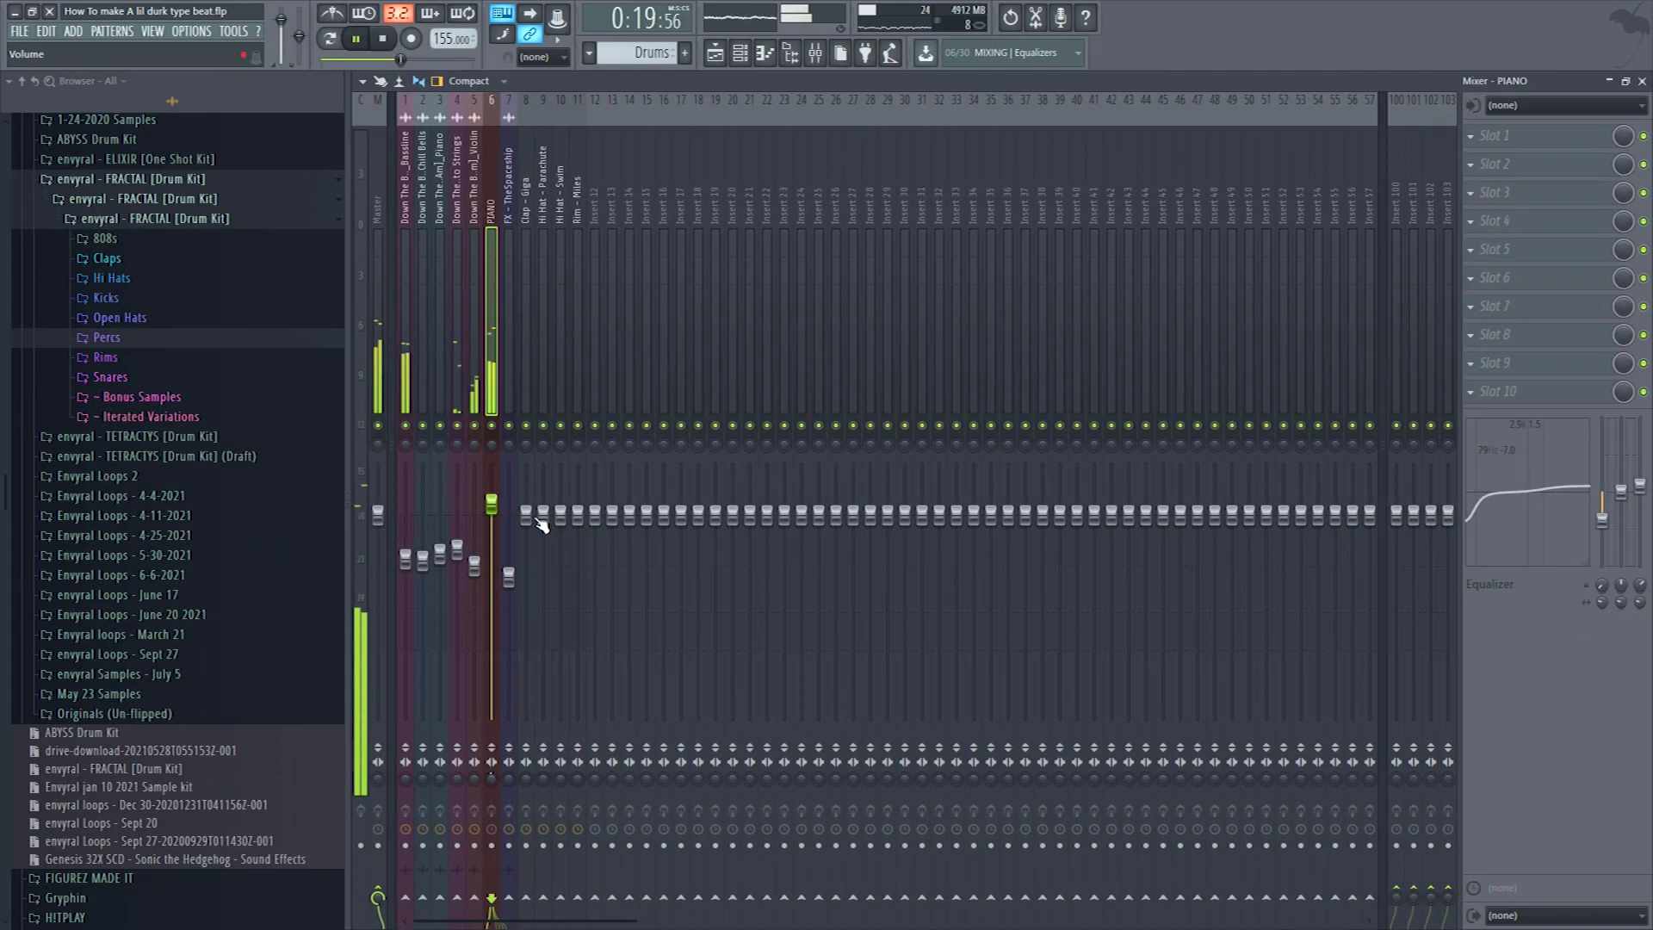
pyautogui.click(1643, 80)
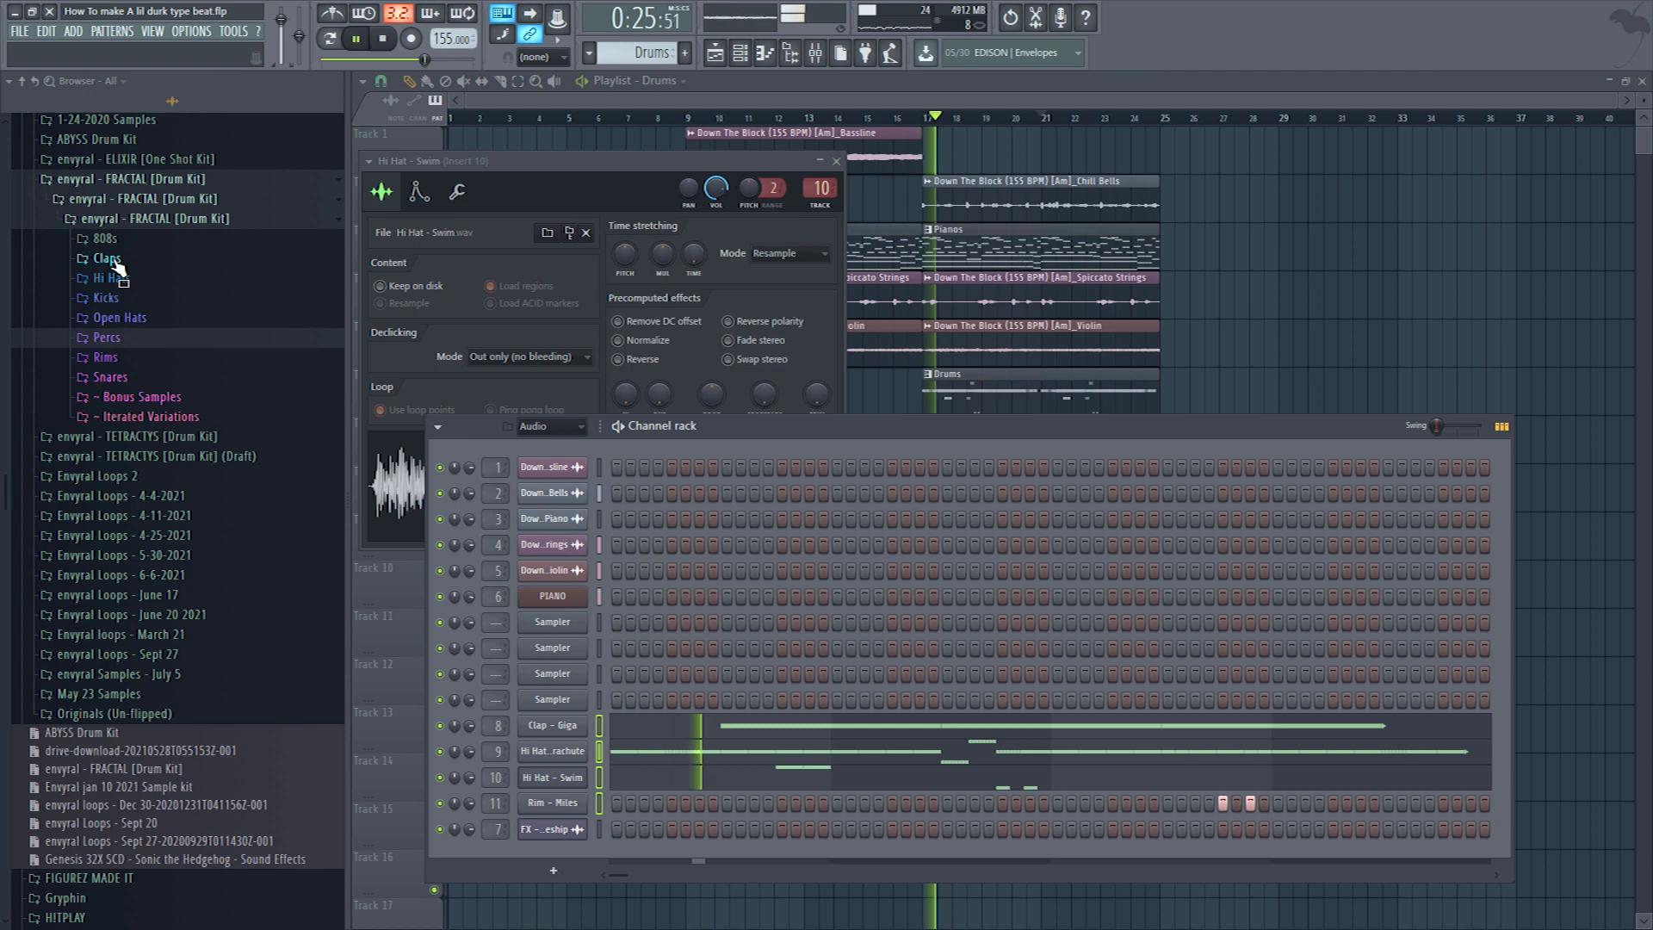
# - Add Kick - Lambda to the channel rack and place kicks on steps 1, 21, 27 and 33
pyautogui.moveTo(132, 426); pyautogui.dragTo(594, 845)
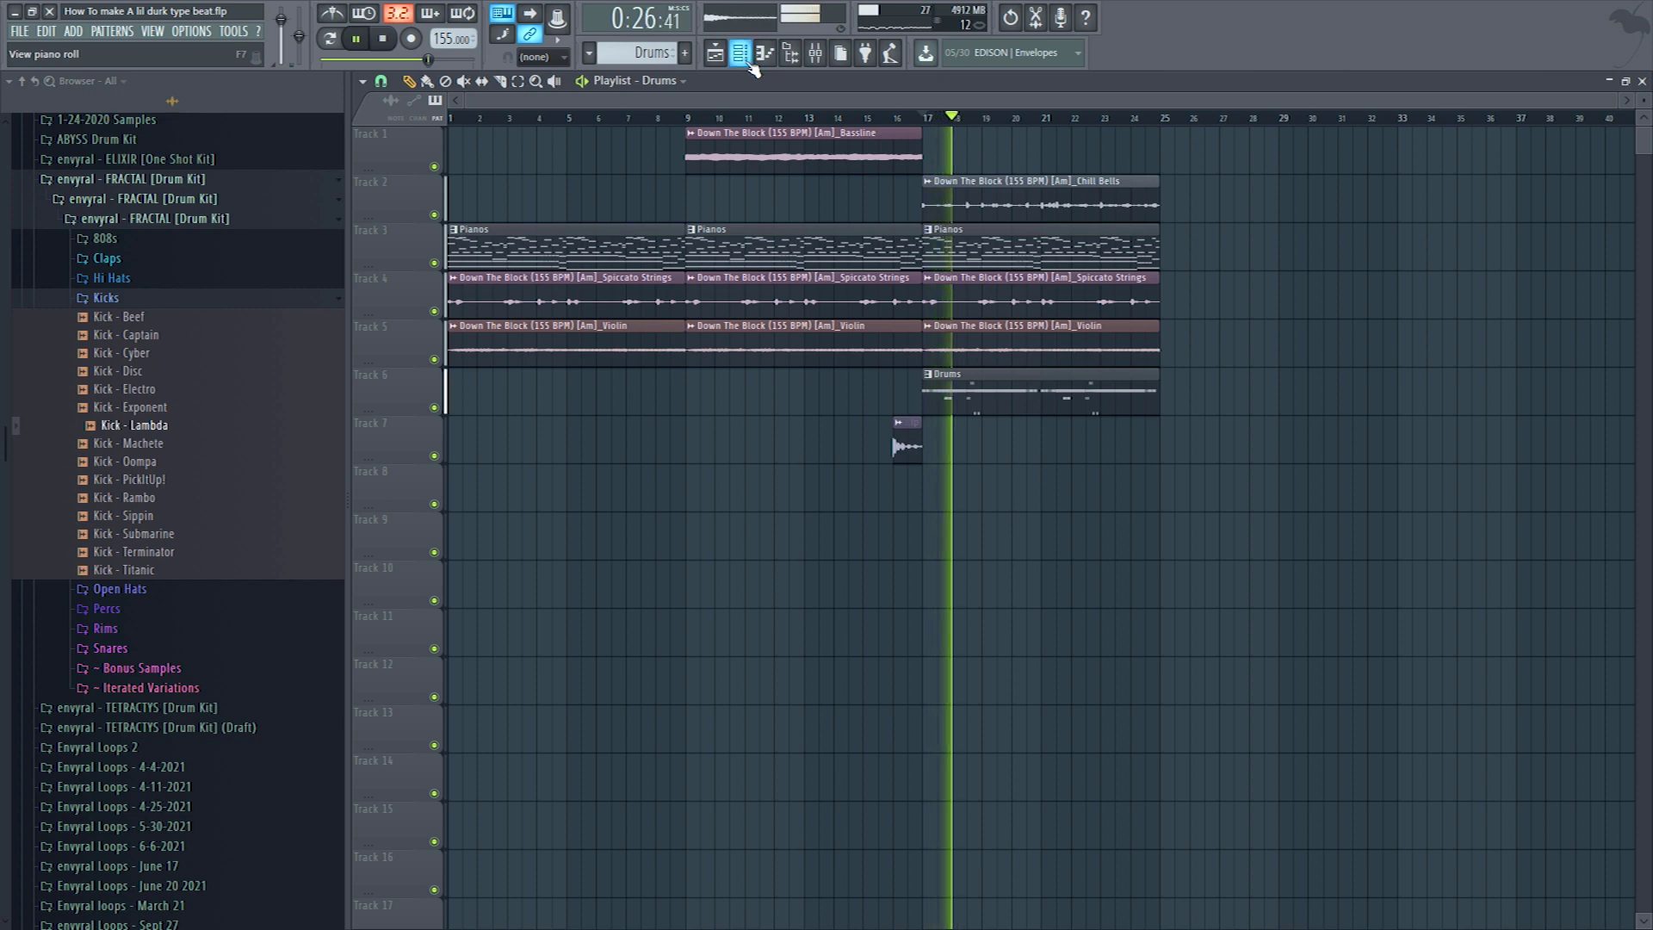
pyautogui.press('F6')
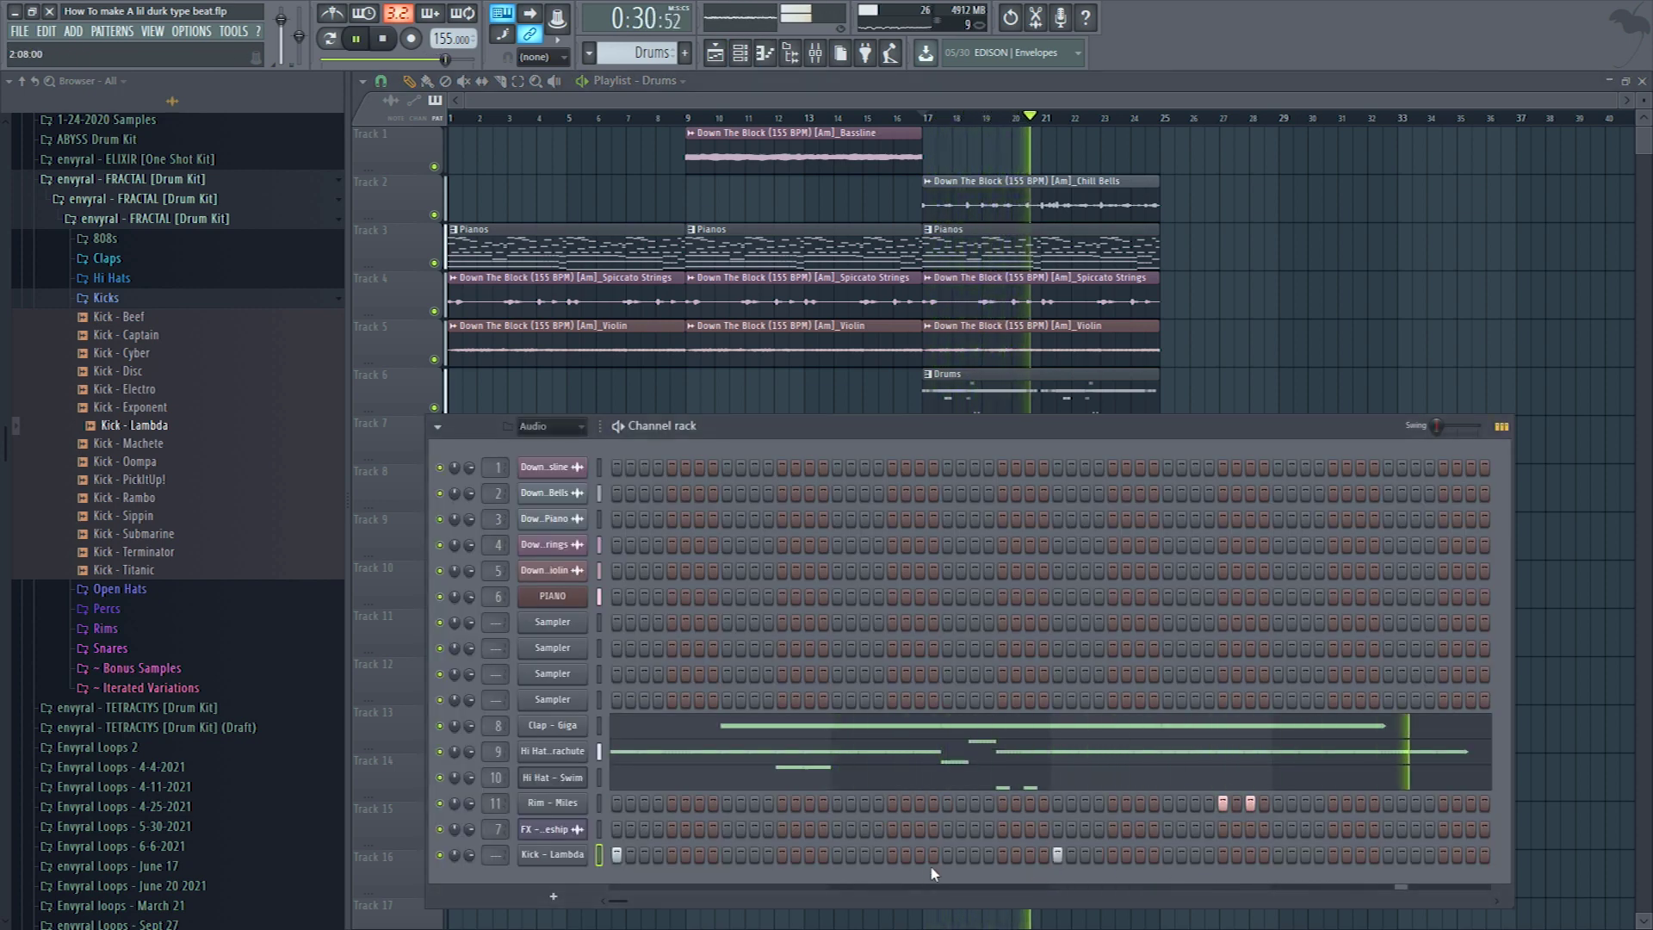
pyautogui.click(892, 857)
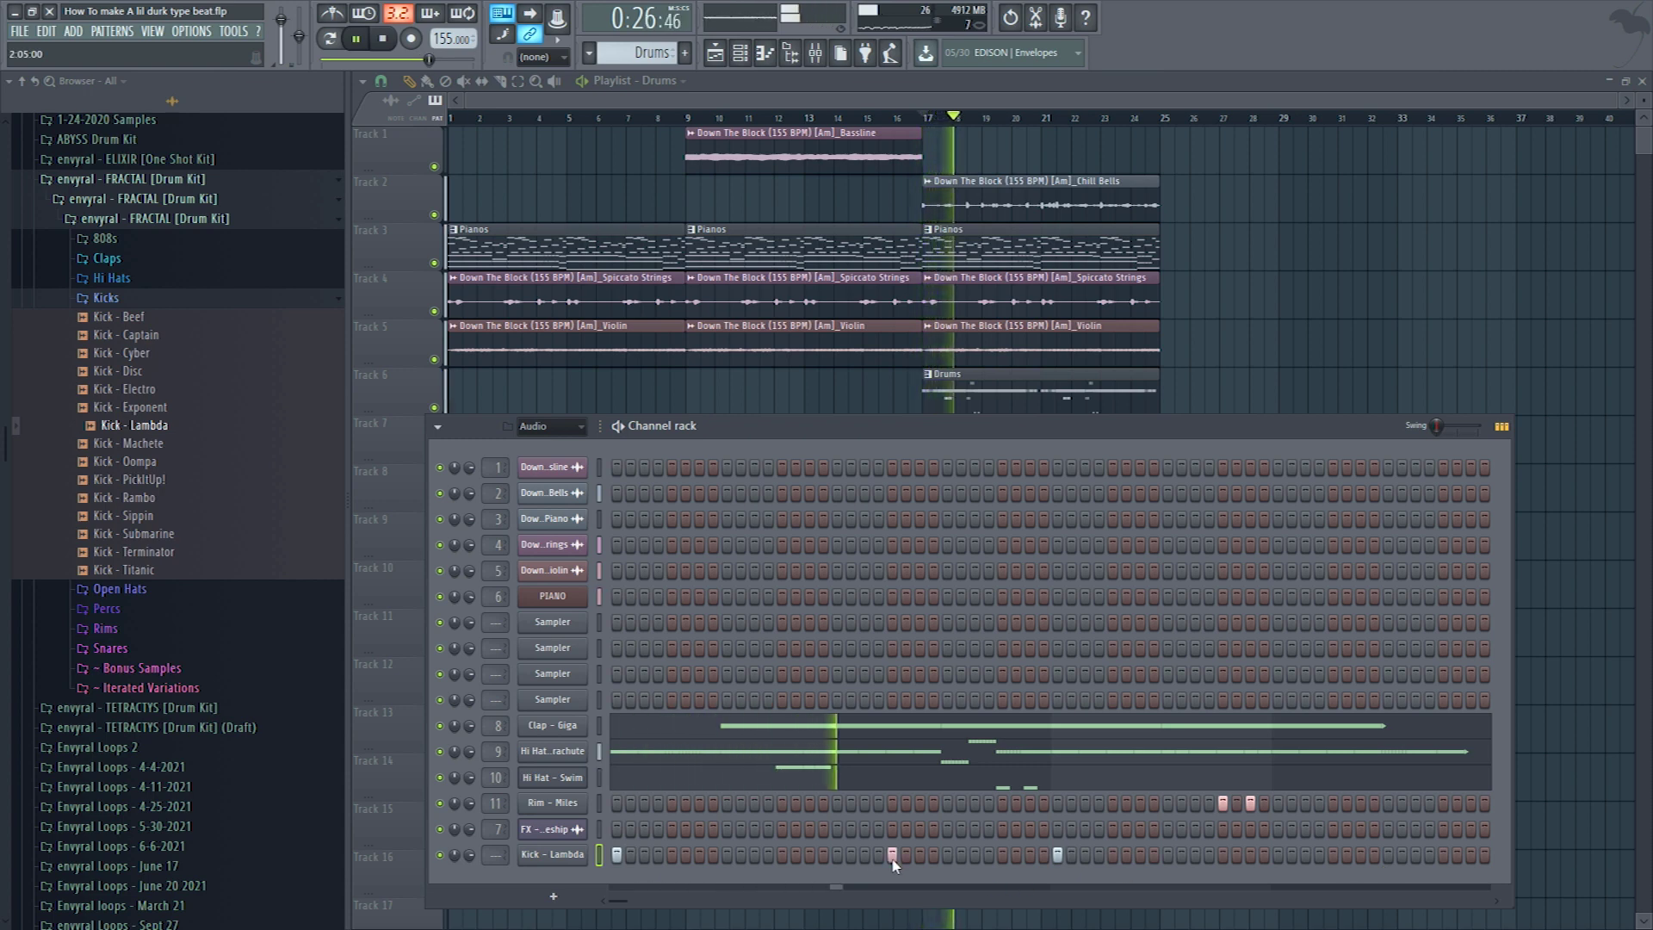
pyautogui.click(975, 855)
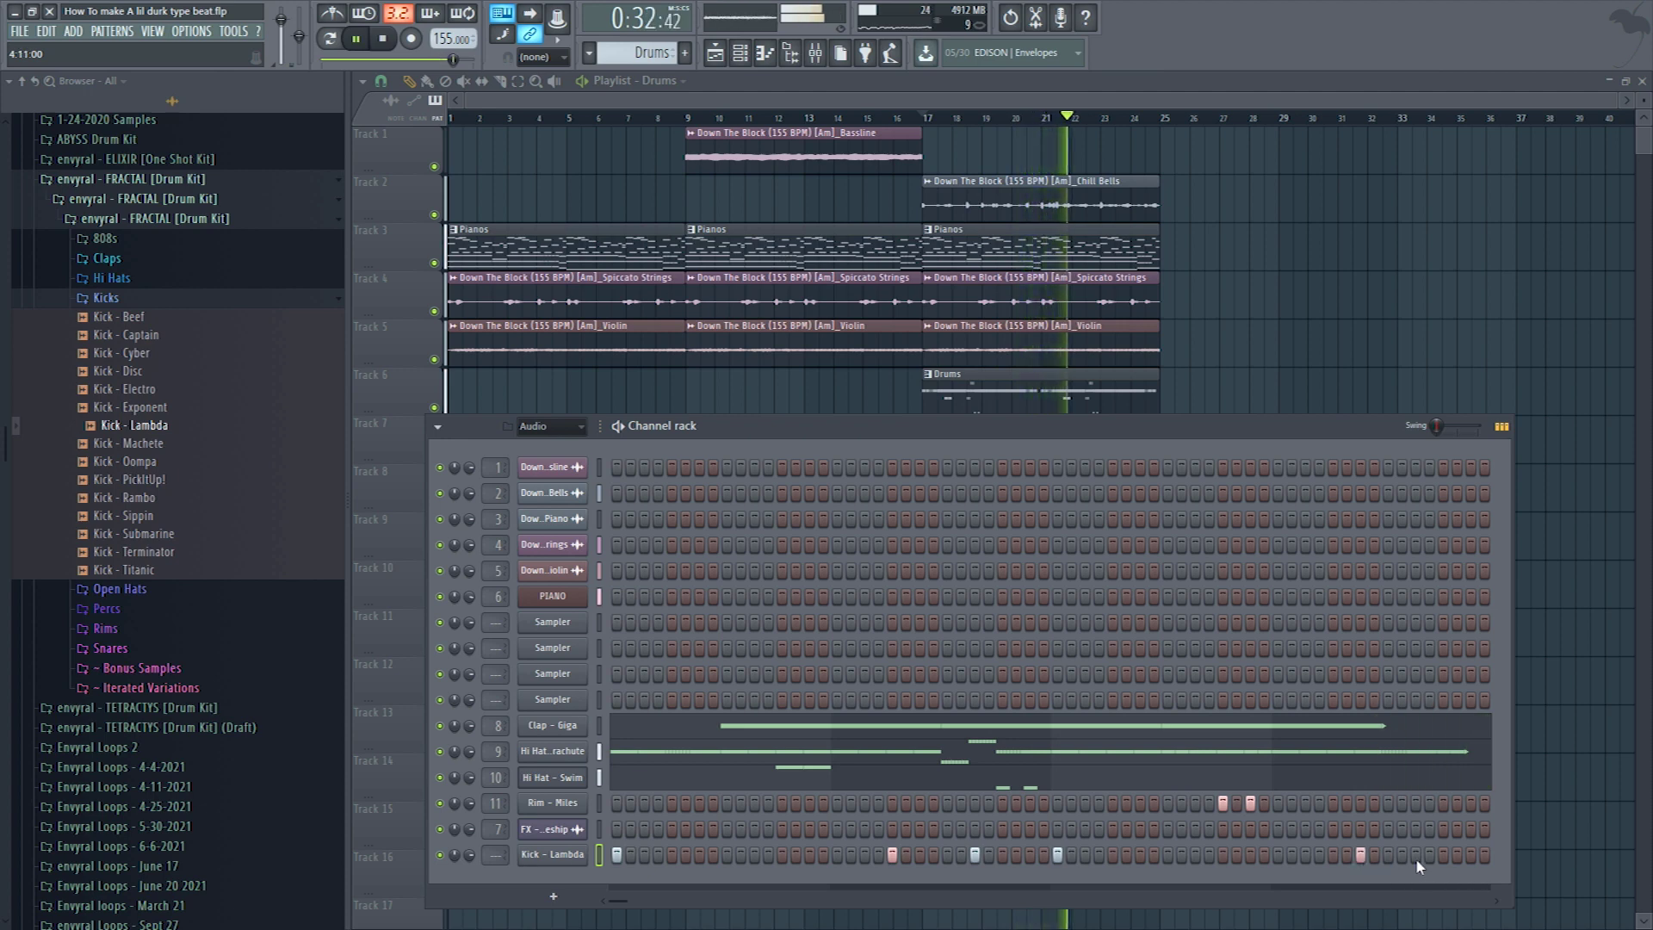
# - Place the bar 4 kicks on steps 53, 59 and 61, removing the one on step 55
pyautogui.press('space')
pyautogui.click(1443, 855)
pyautogui.click(1361, 855)
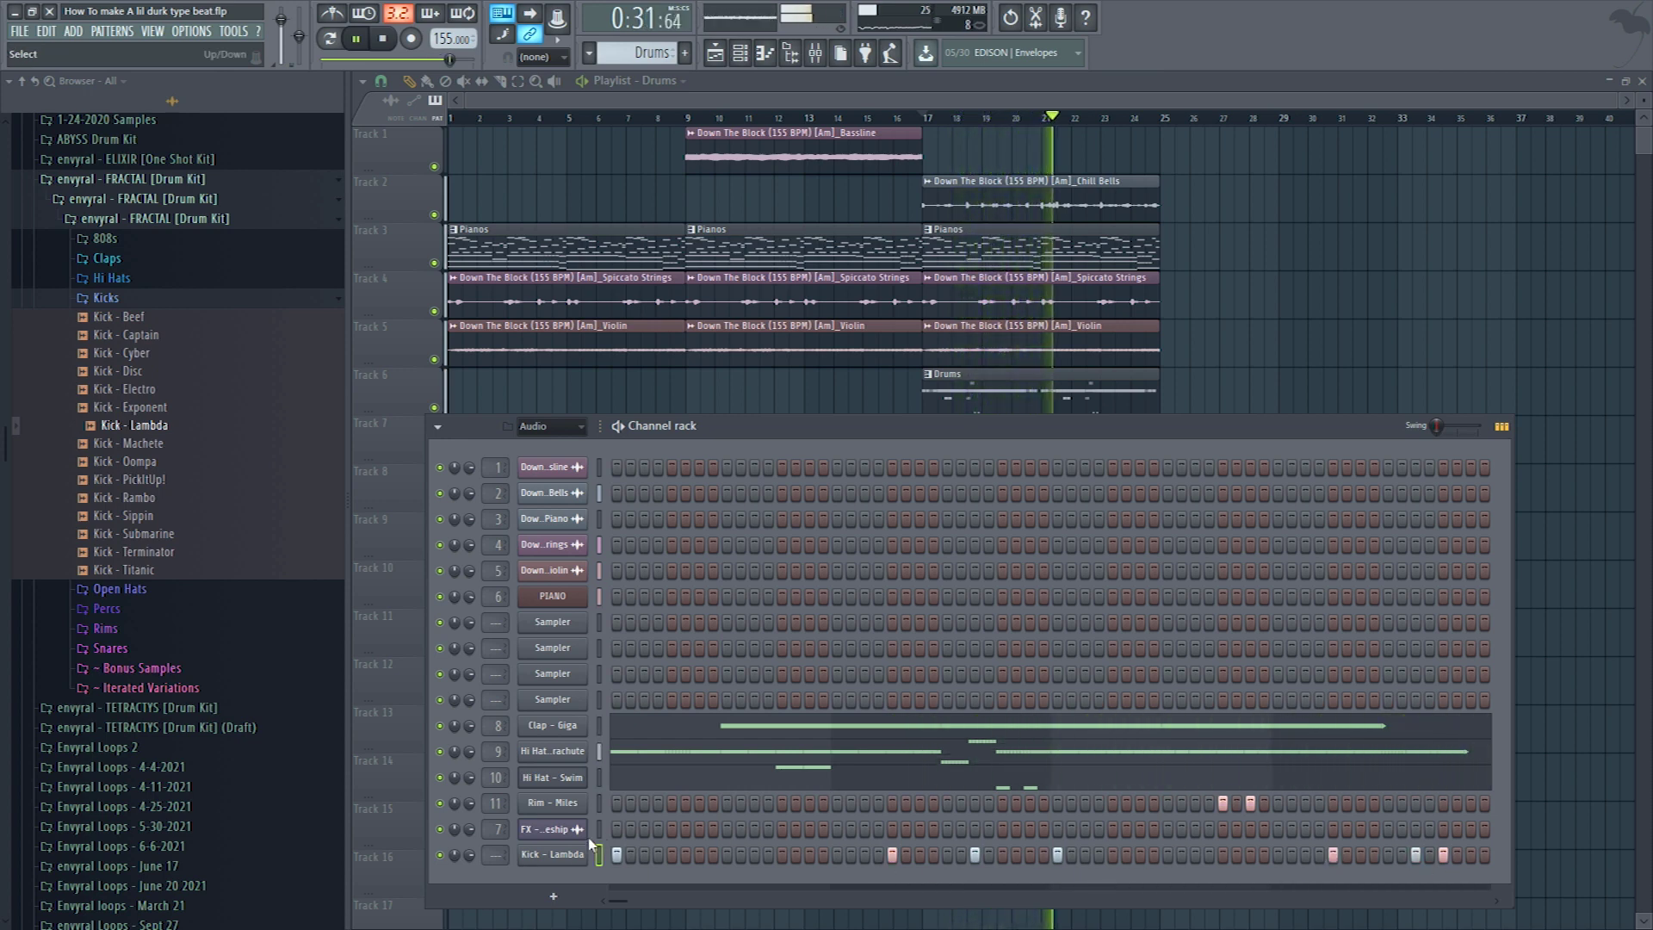
# - Duplicate the Kick - Lambda part from the first four bars into bars 5 to 8
pyautogui.rightClick(558, 857)
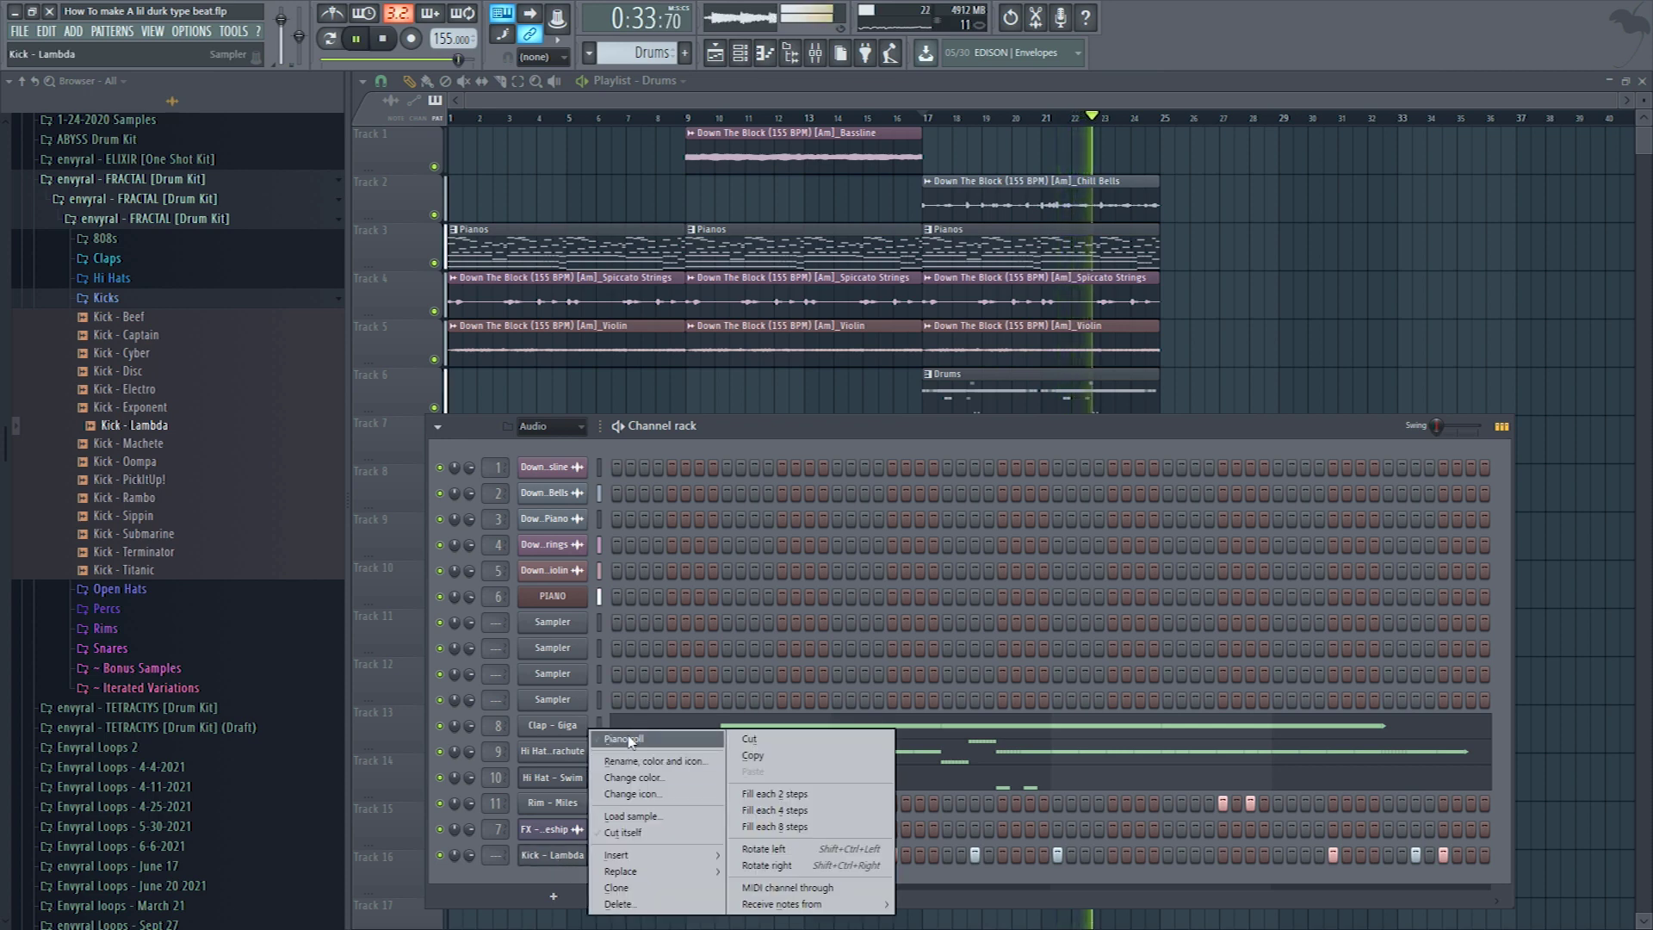
pyautogui.click(625, 740)
pyautogui.press('space')
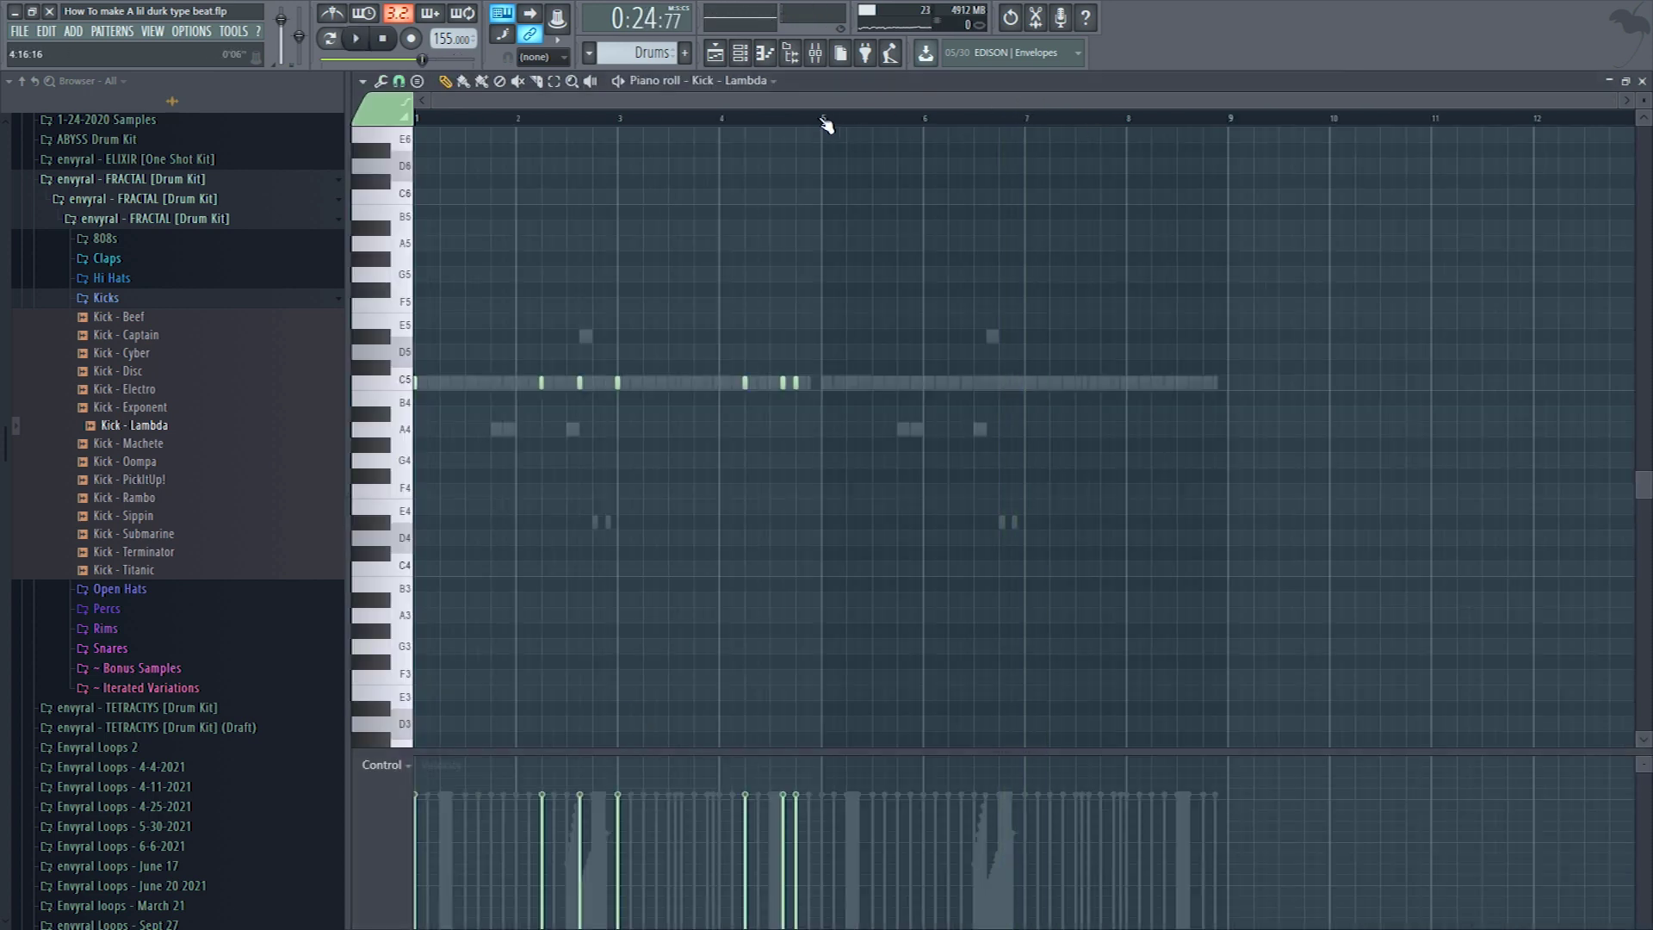
pyautogui.hotkey('ctrl', 'b')
pyautogui.hotkey('ctrl', 'b')
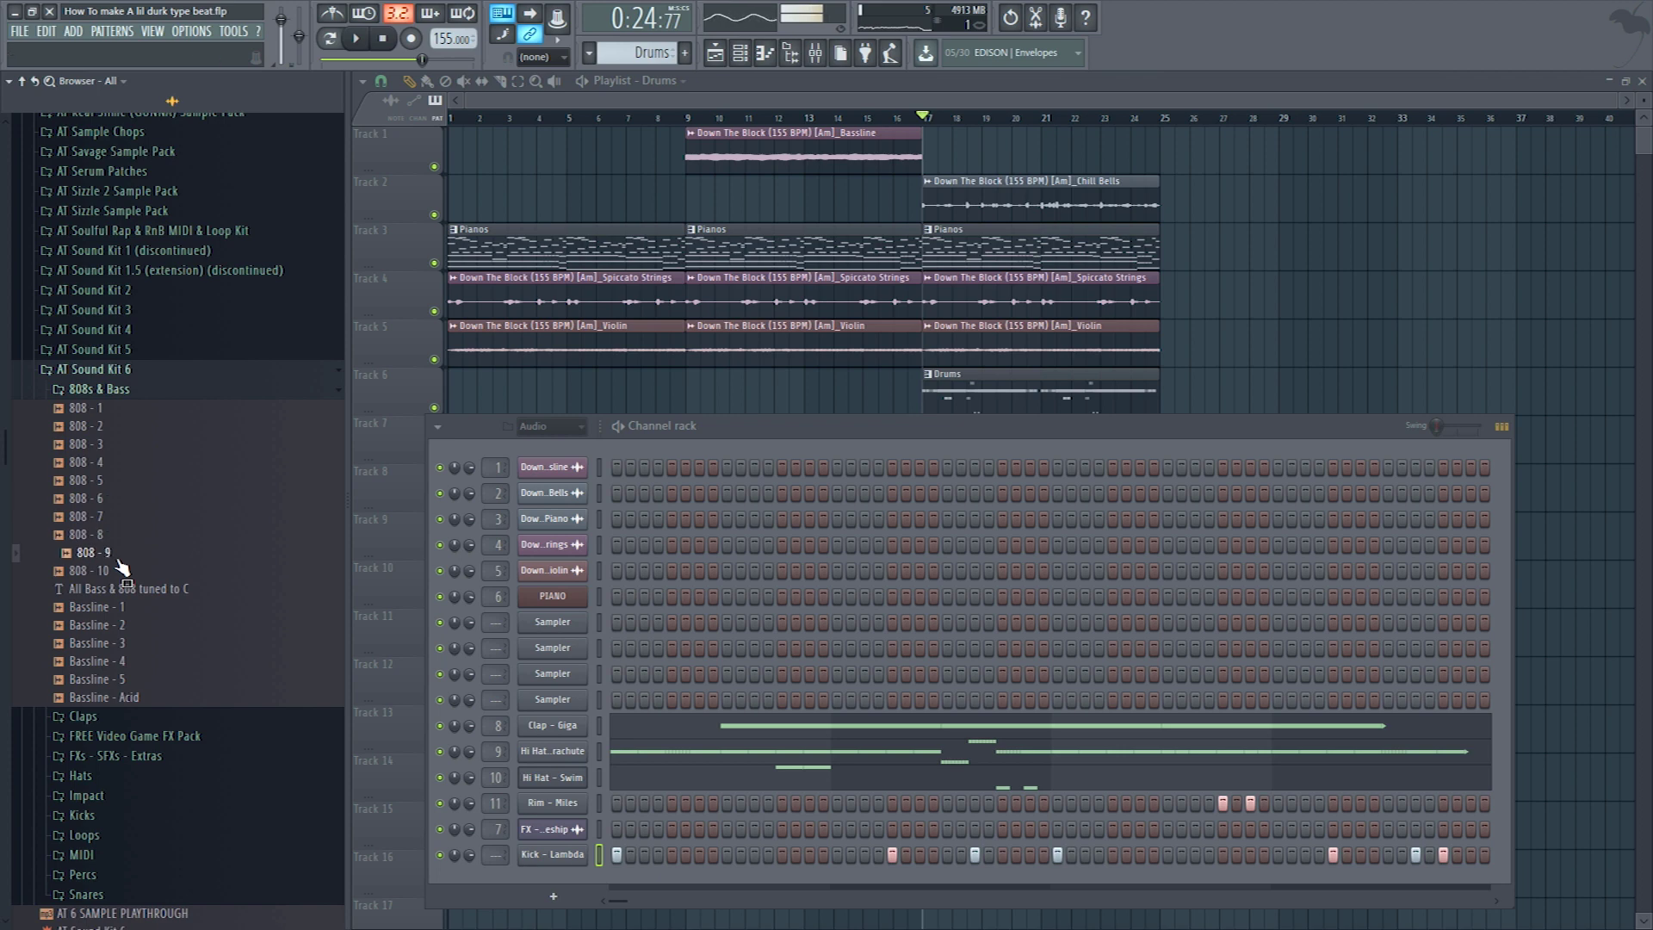
# - Add 808 - 10 from AT Sound Kit 6 to the channel rack and copy the Kick - Lambda rhythm into it in Pattern 3
pyautogui.moveTo(611, 876); pyautogui.dragTo(559, 870)
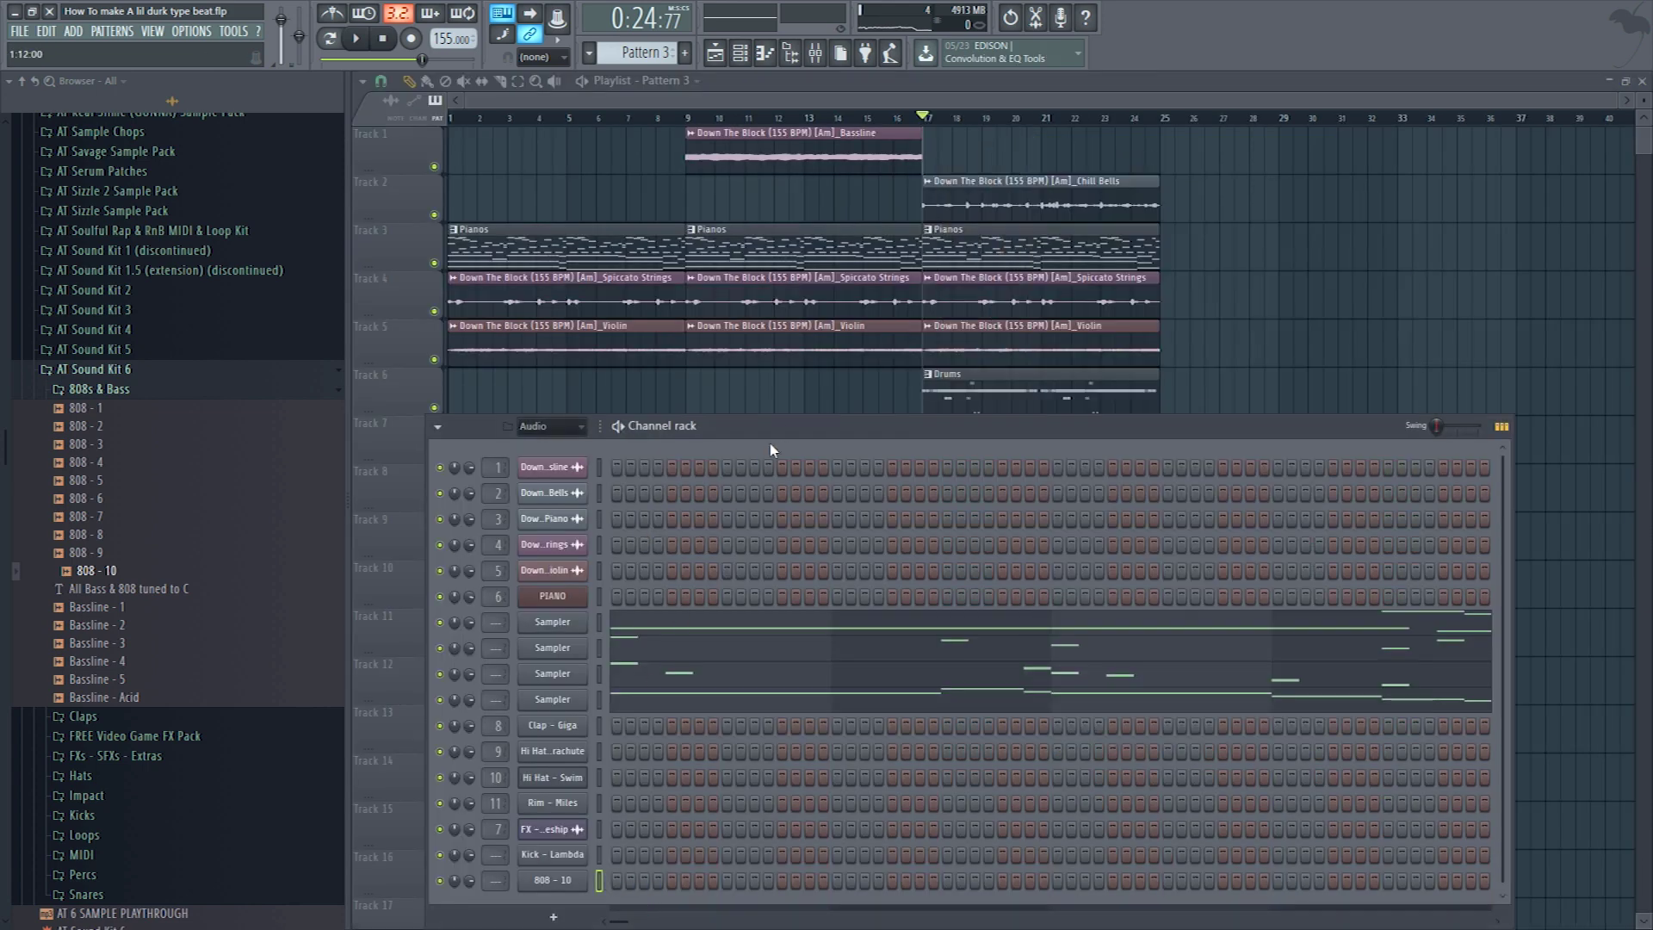
pyautogui.press('KP_Add')
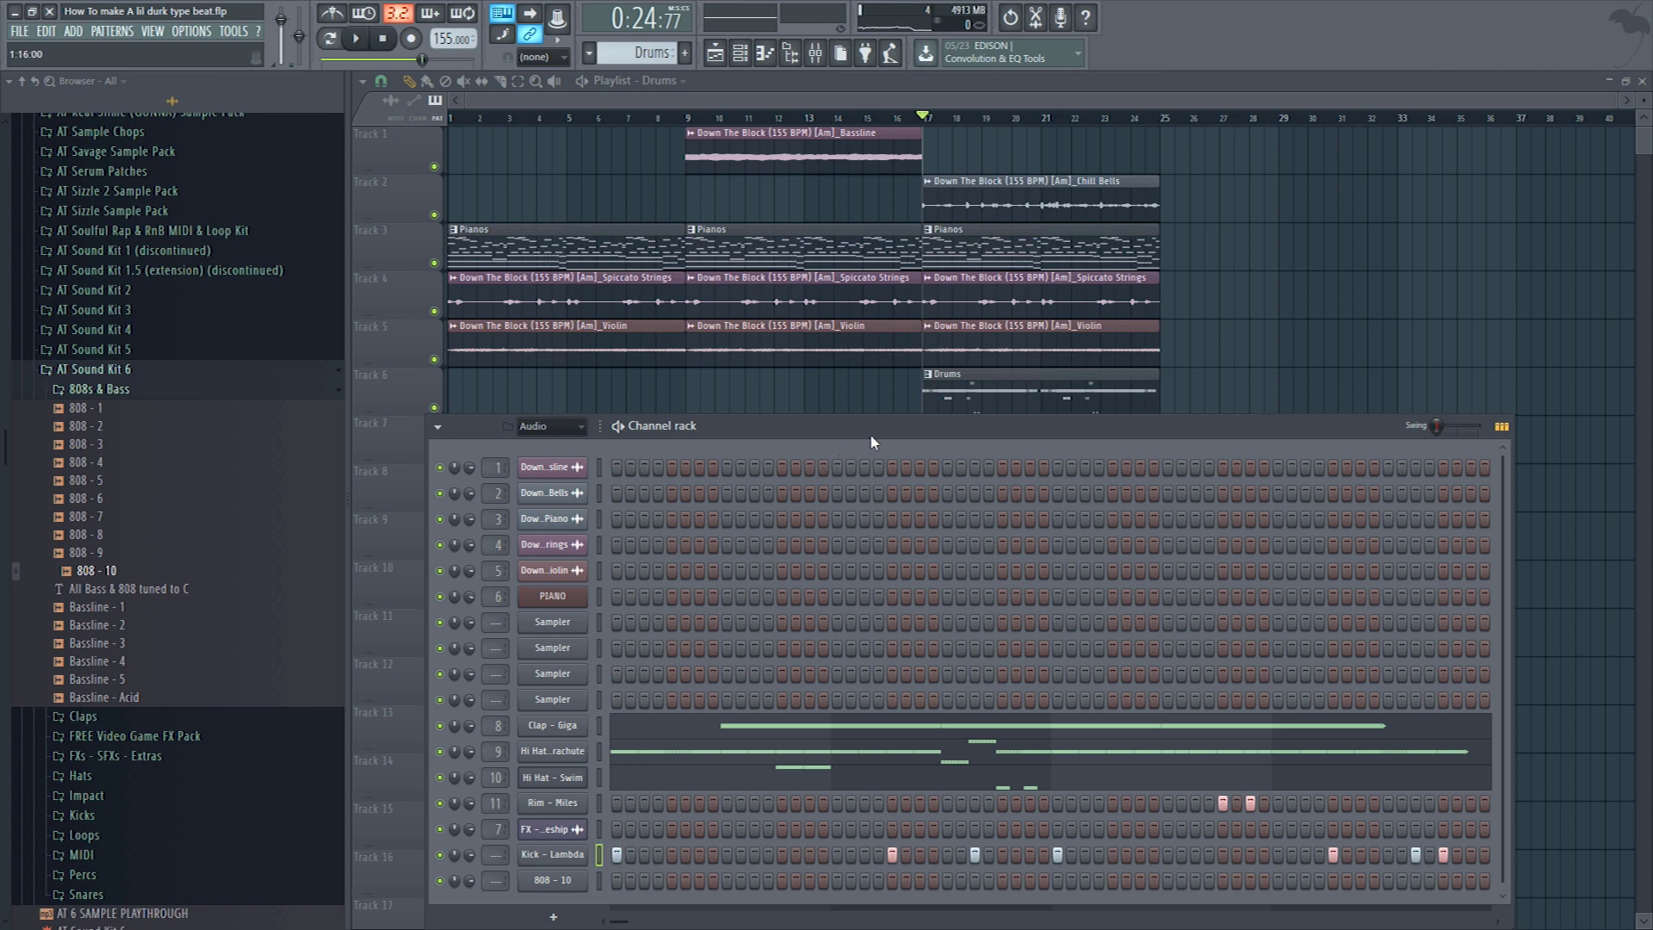
pyautogui.press('KP_Subtract')
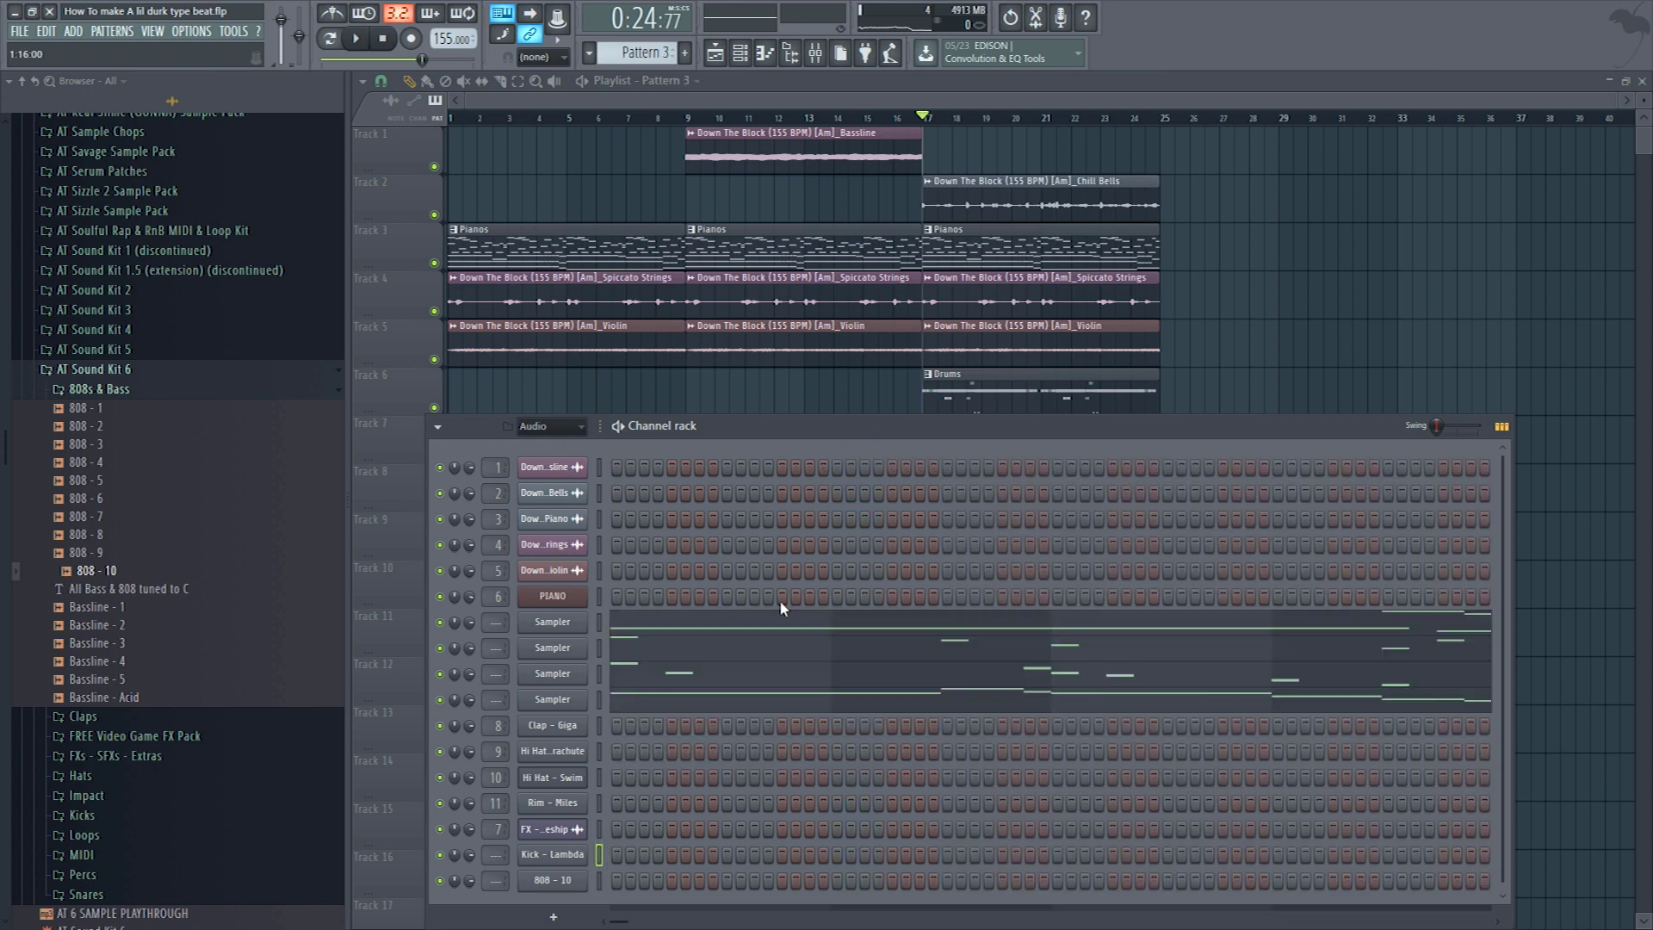
pyautogui.rightClick(588, 887)
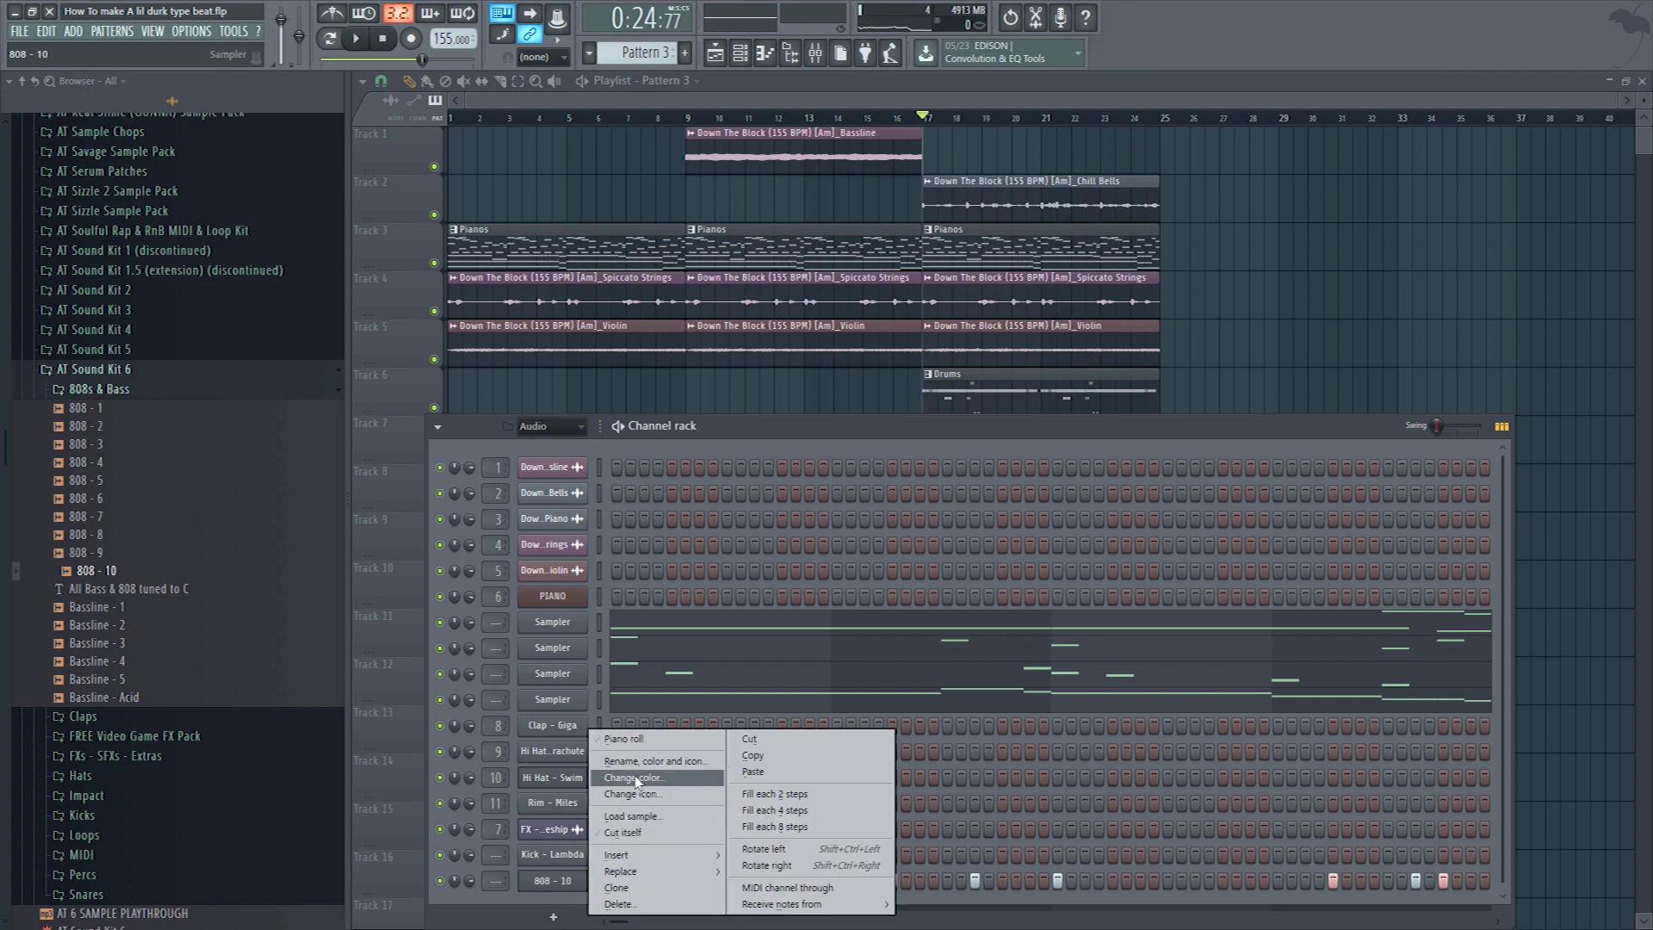
pyautogui.click(620, 742)
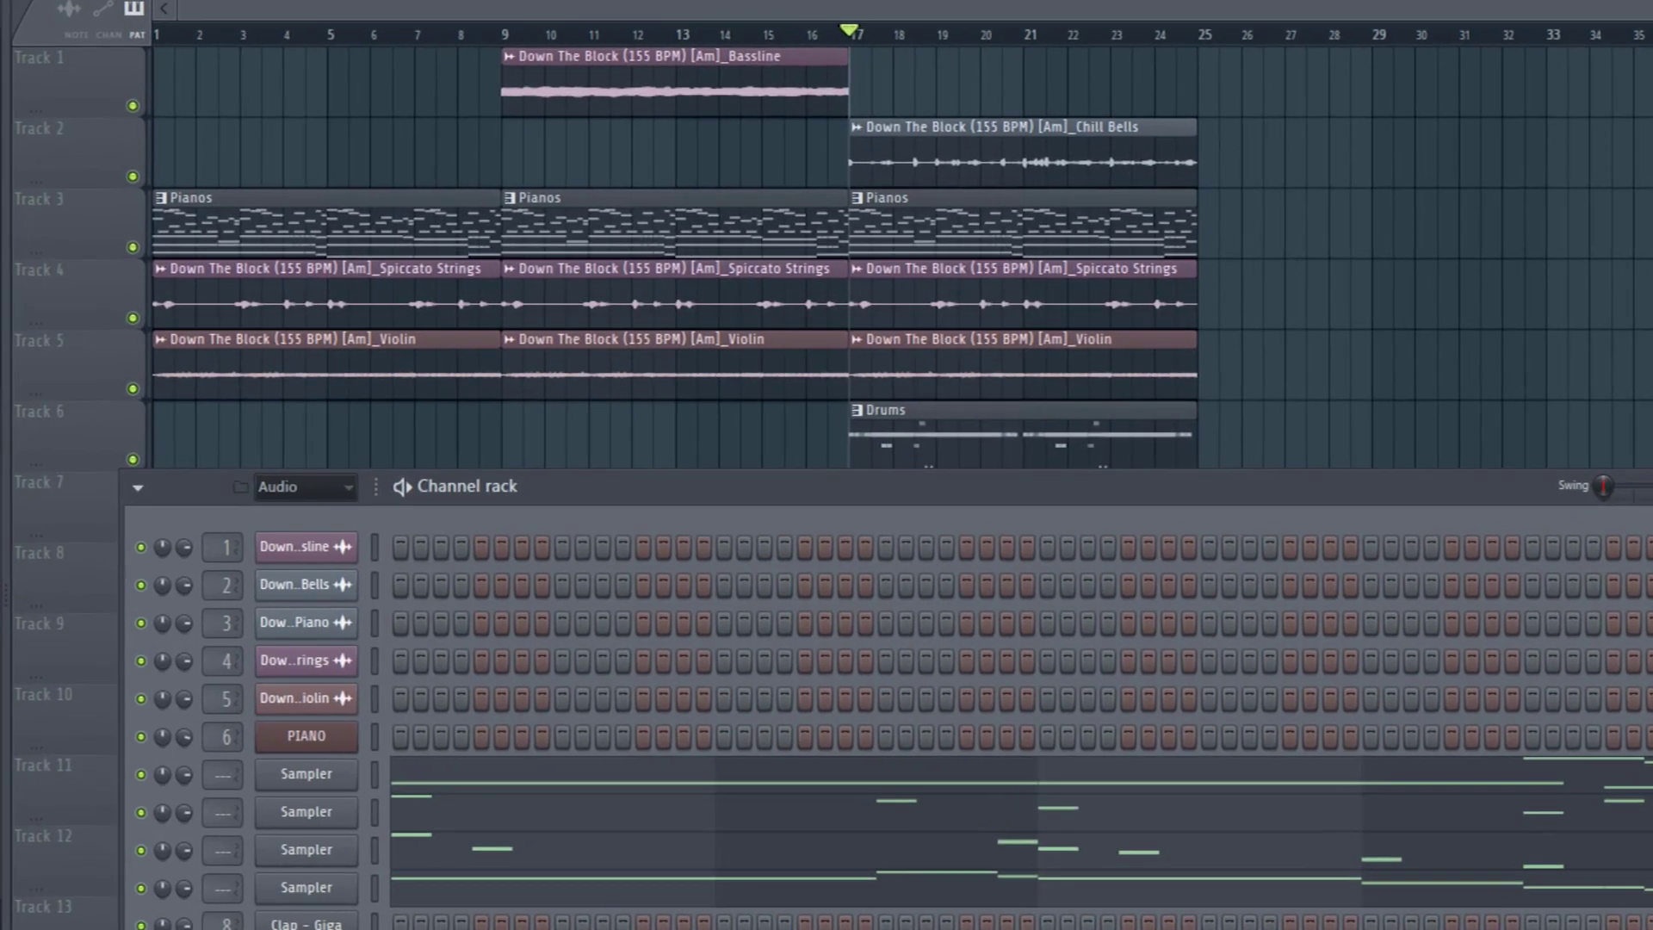
# - Enable the 808 - 10 volume envelope with delay, attack, decay, sustain and release at 0 and hold at maximum
pyautogui.click(338, 484)
pyautogui.click(245, 295)
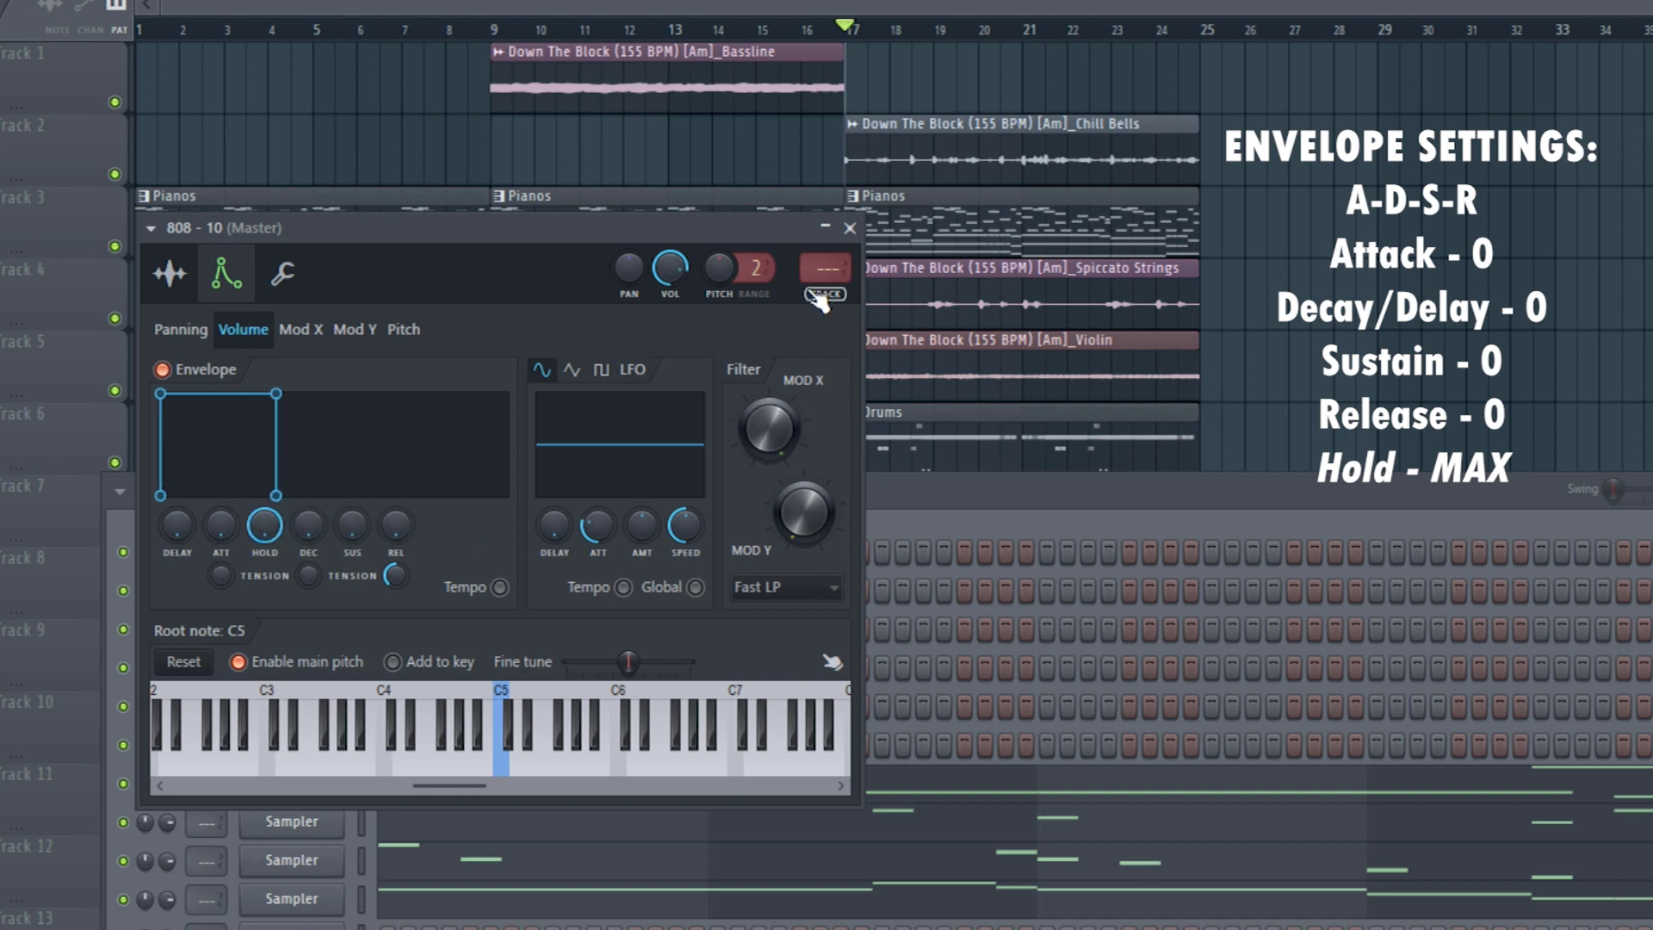
# - Route 808 - 10 to mixer track 12 and Kick - Lambda to mixer track 13
pyautogui.moveTo(822, 297); pyautogui.dragTo(1107, 44)
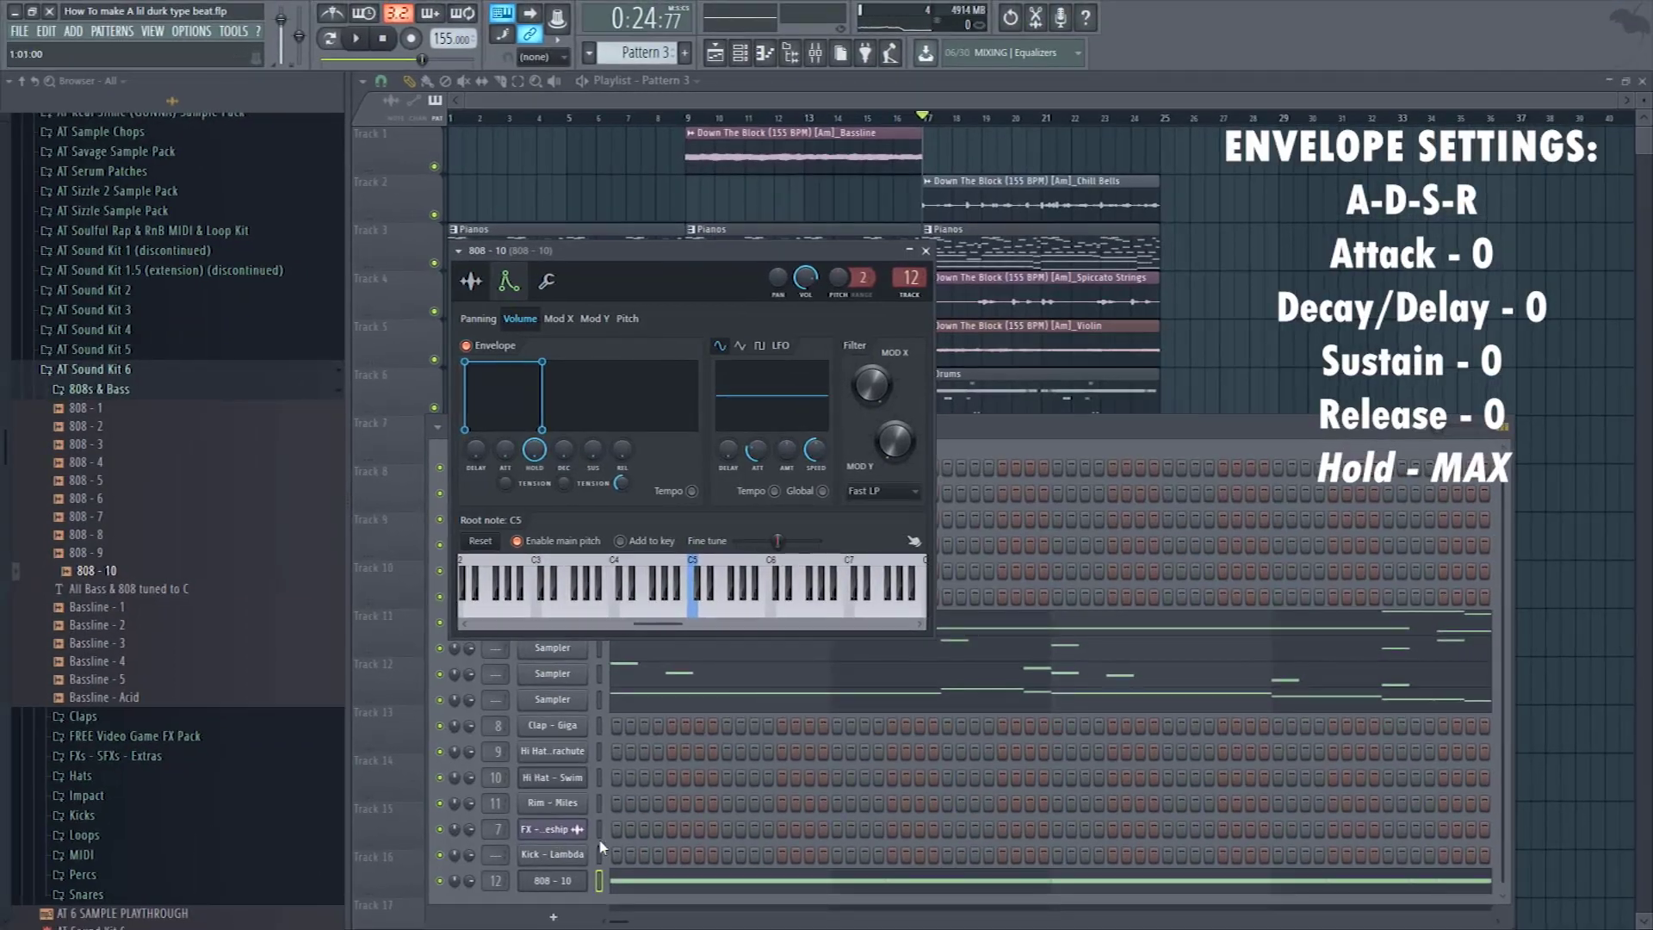
pyautogui.click(558, 854)
pyautogui.click(558, 854)
pyautogui.click(558, 854)
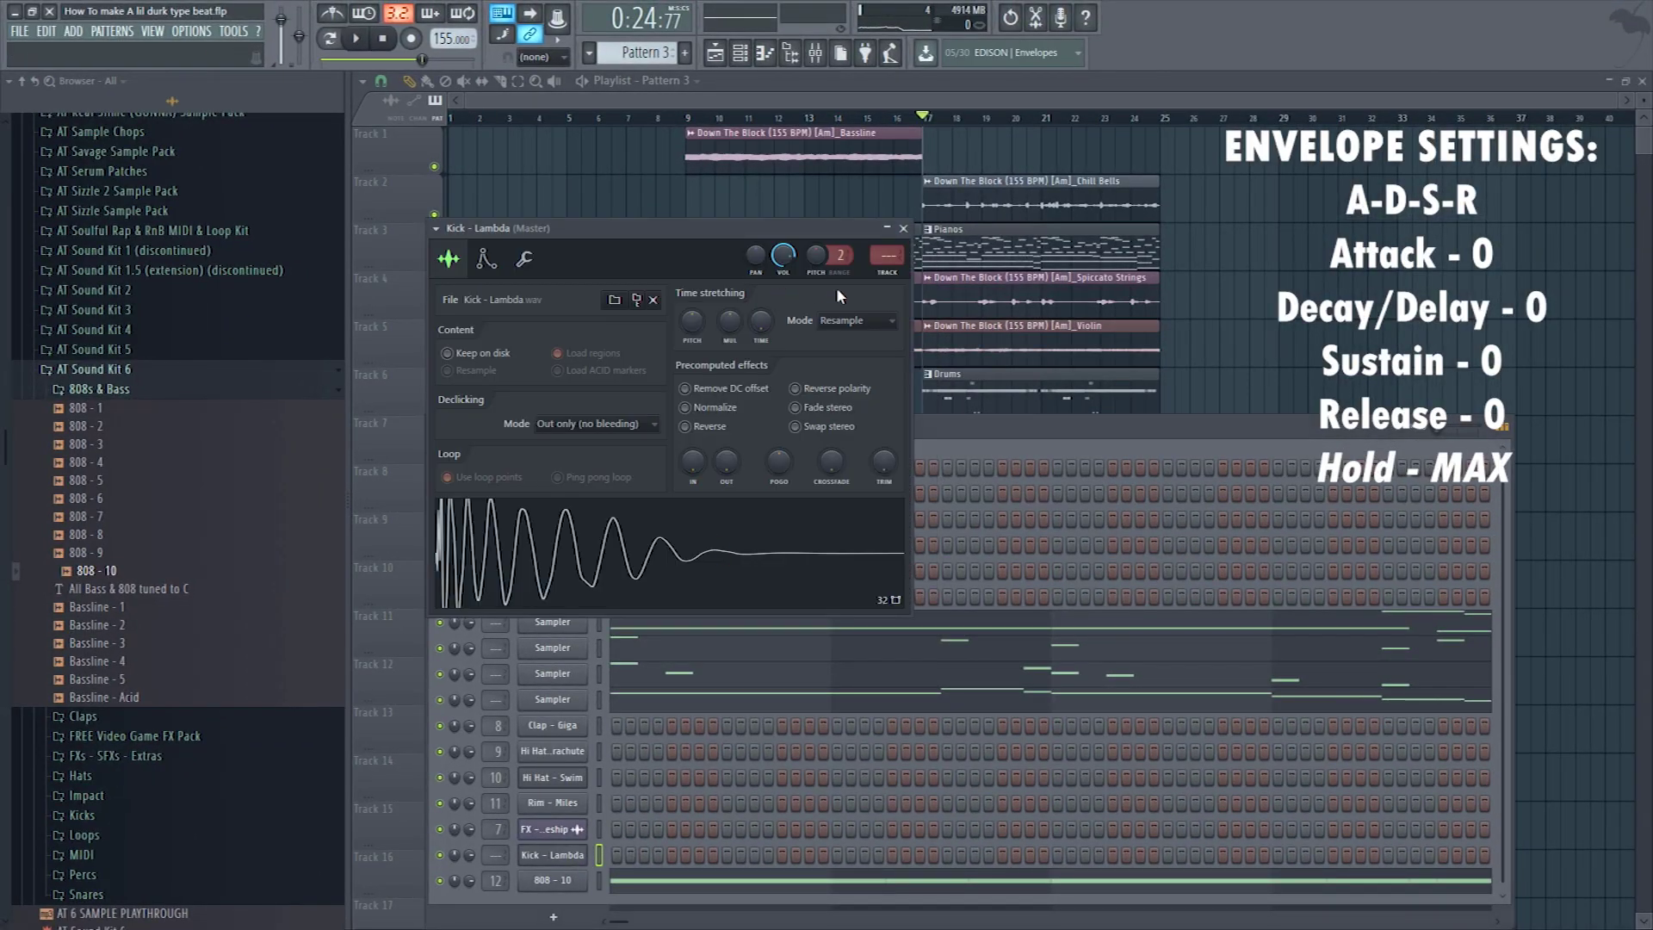
pyautogui.hotkey('ctrl', 'l')
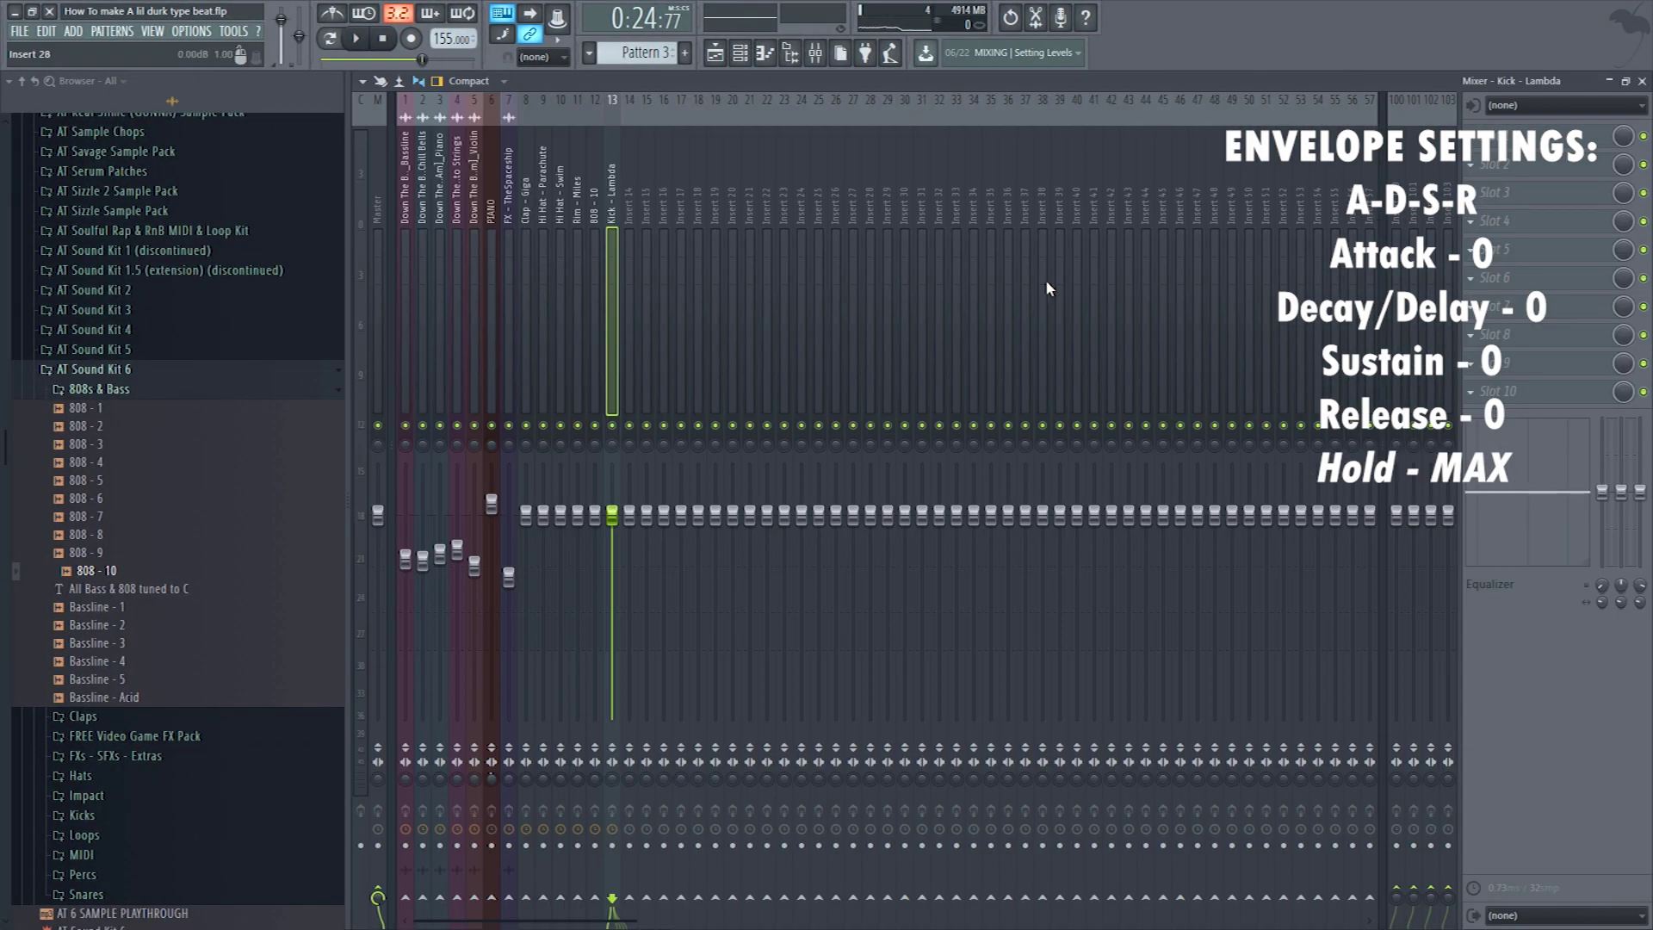
pyautogui.click(1642, 81)
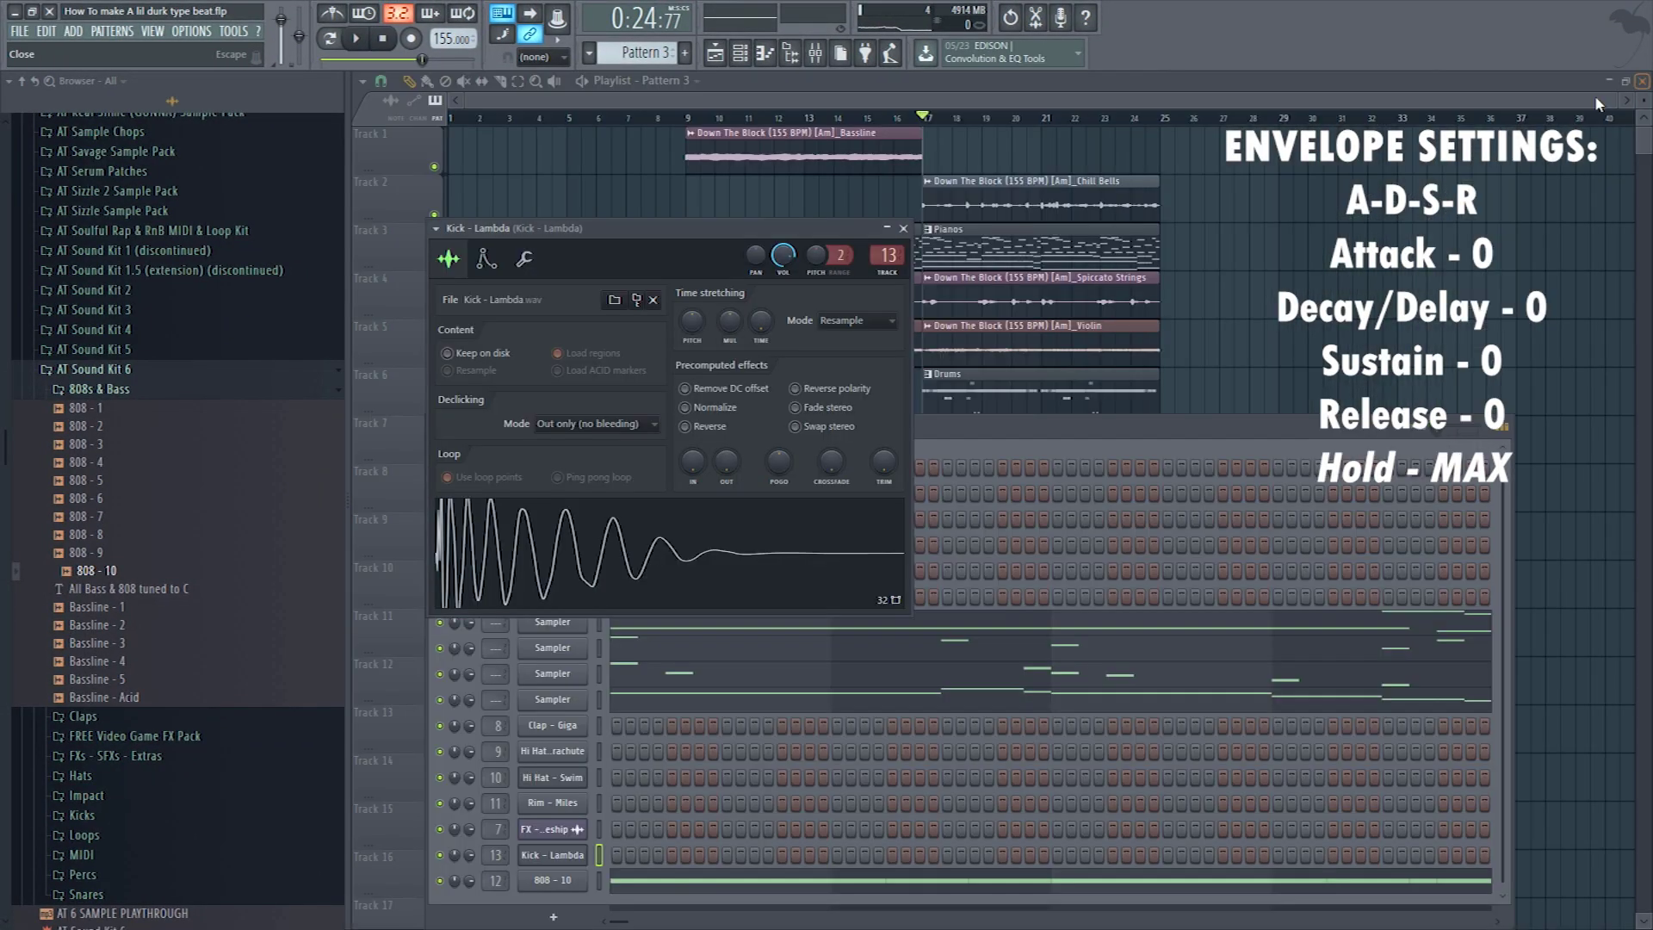
# - Lower all 808 - 10 notes to A4 and the two short notes at the end of bar 4 to G4
pyautogui.click(1134, 631)
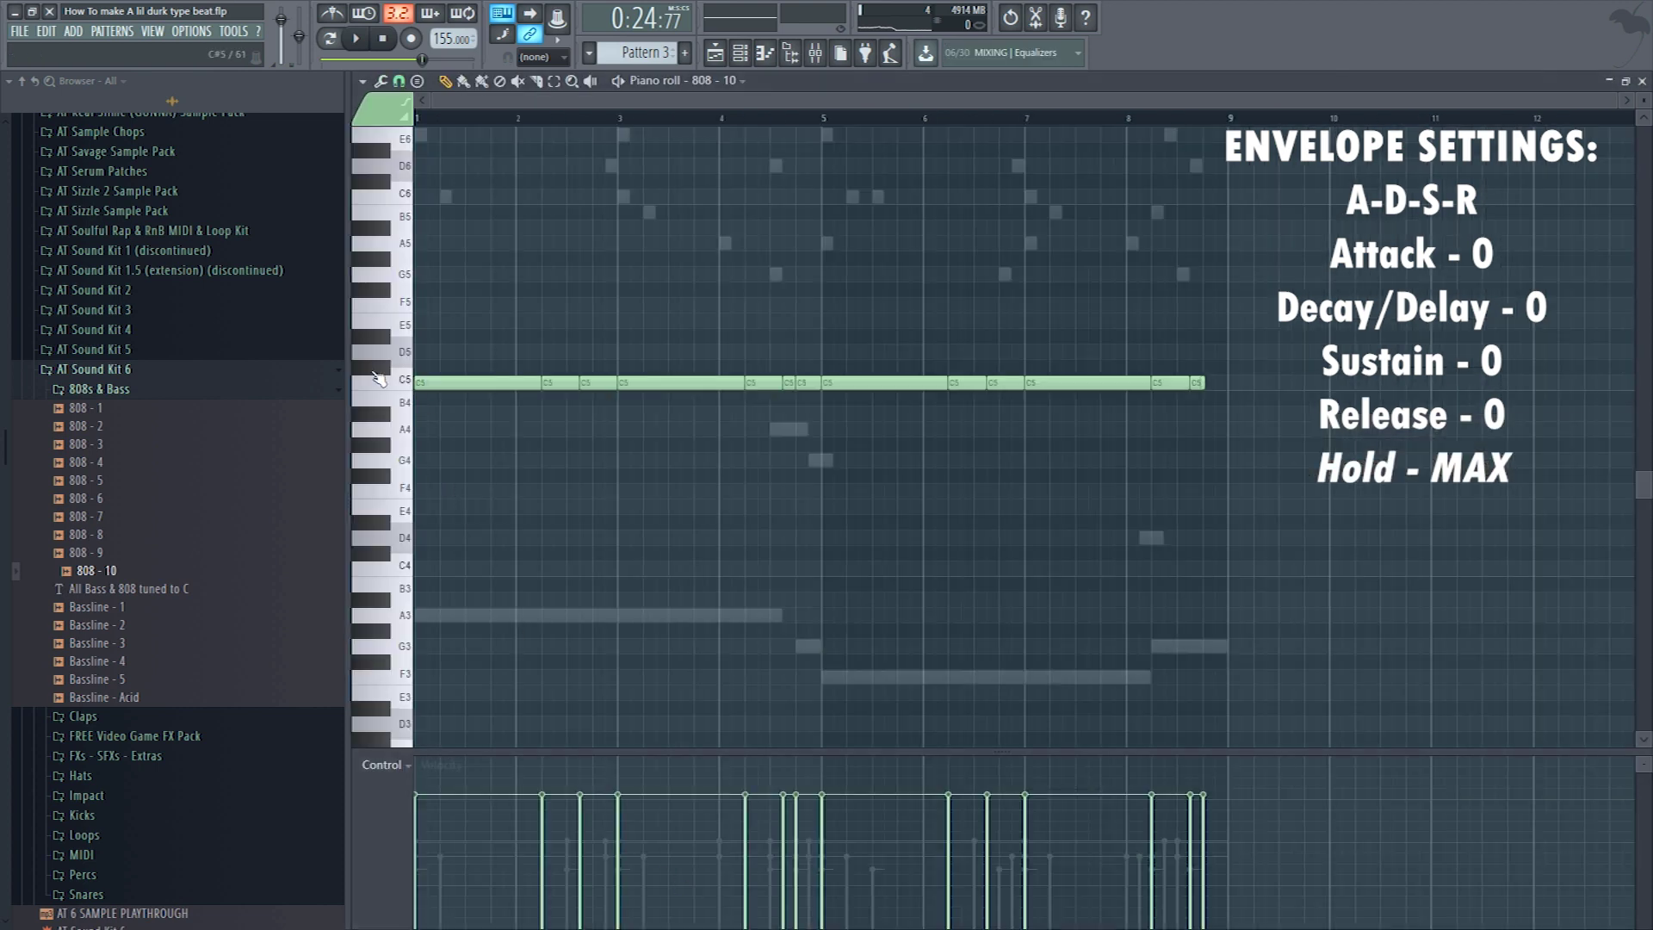
pyautogui.press('Down')
pyautogui.press('Down')
pyautogui.press('Down')
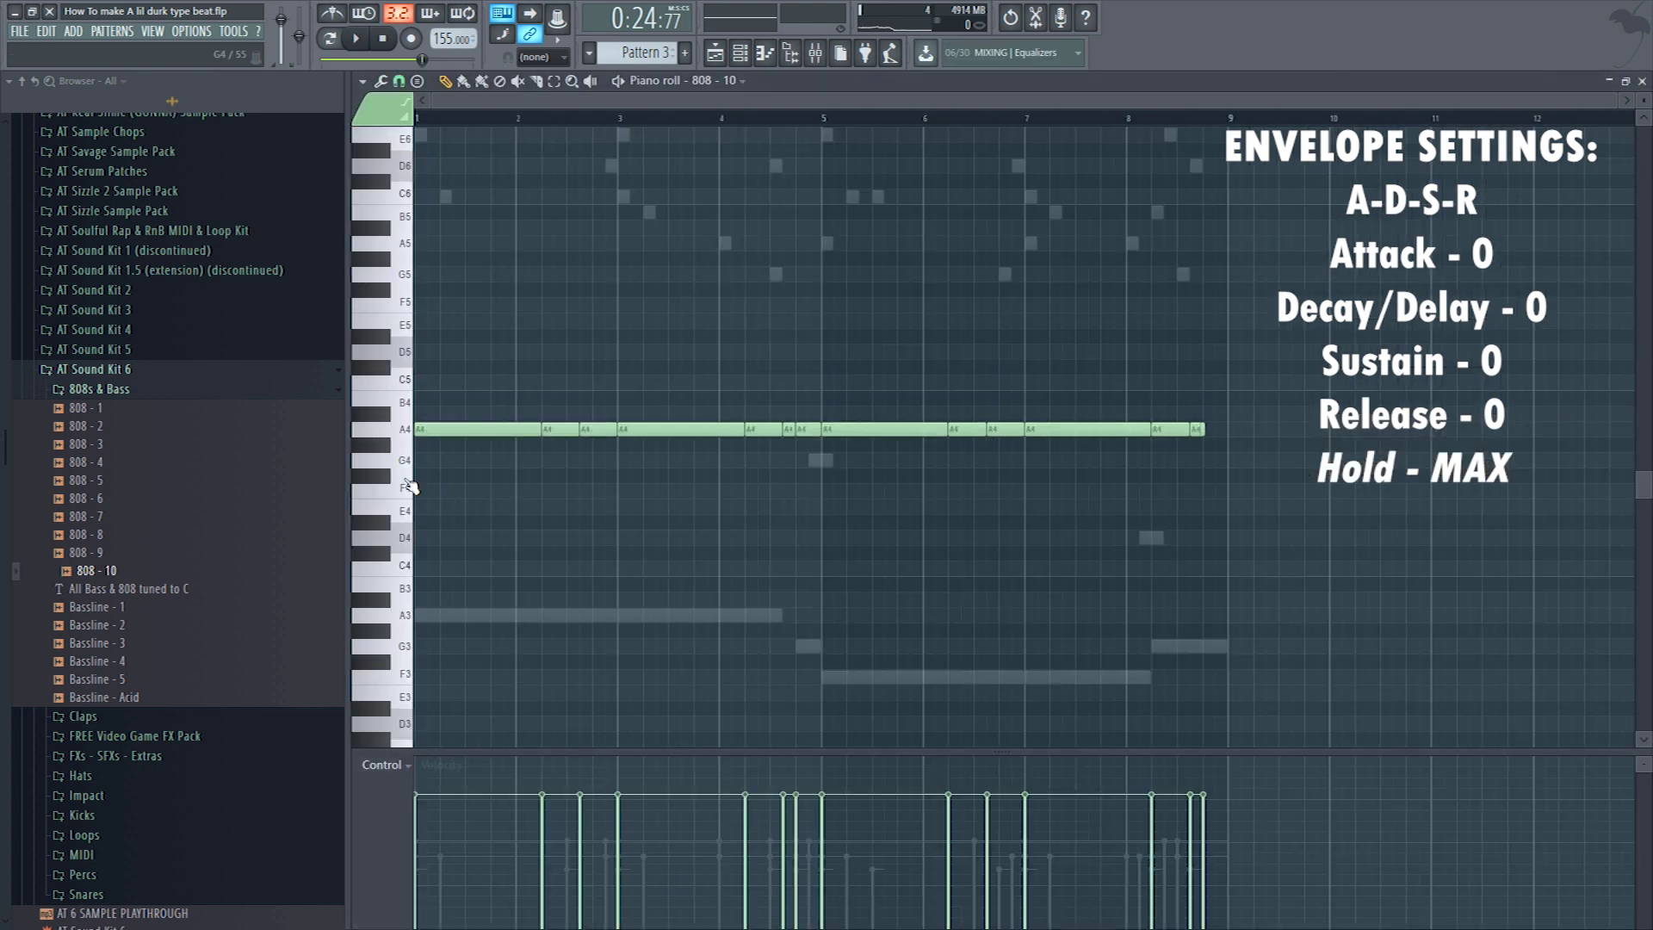
pyautogui.moveTo(810, 648); pyautogui.dragTo(307, 680)
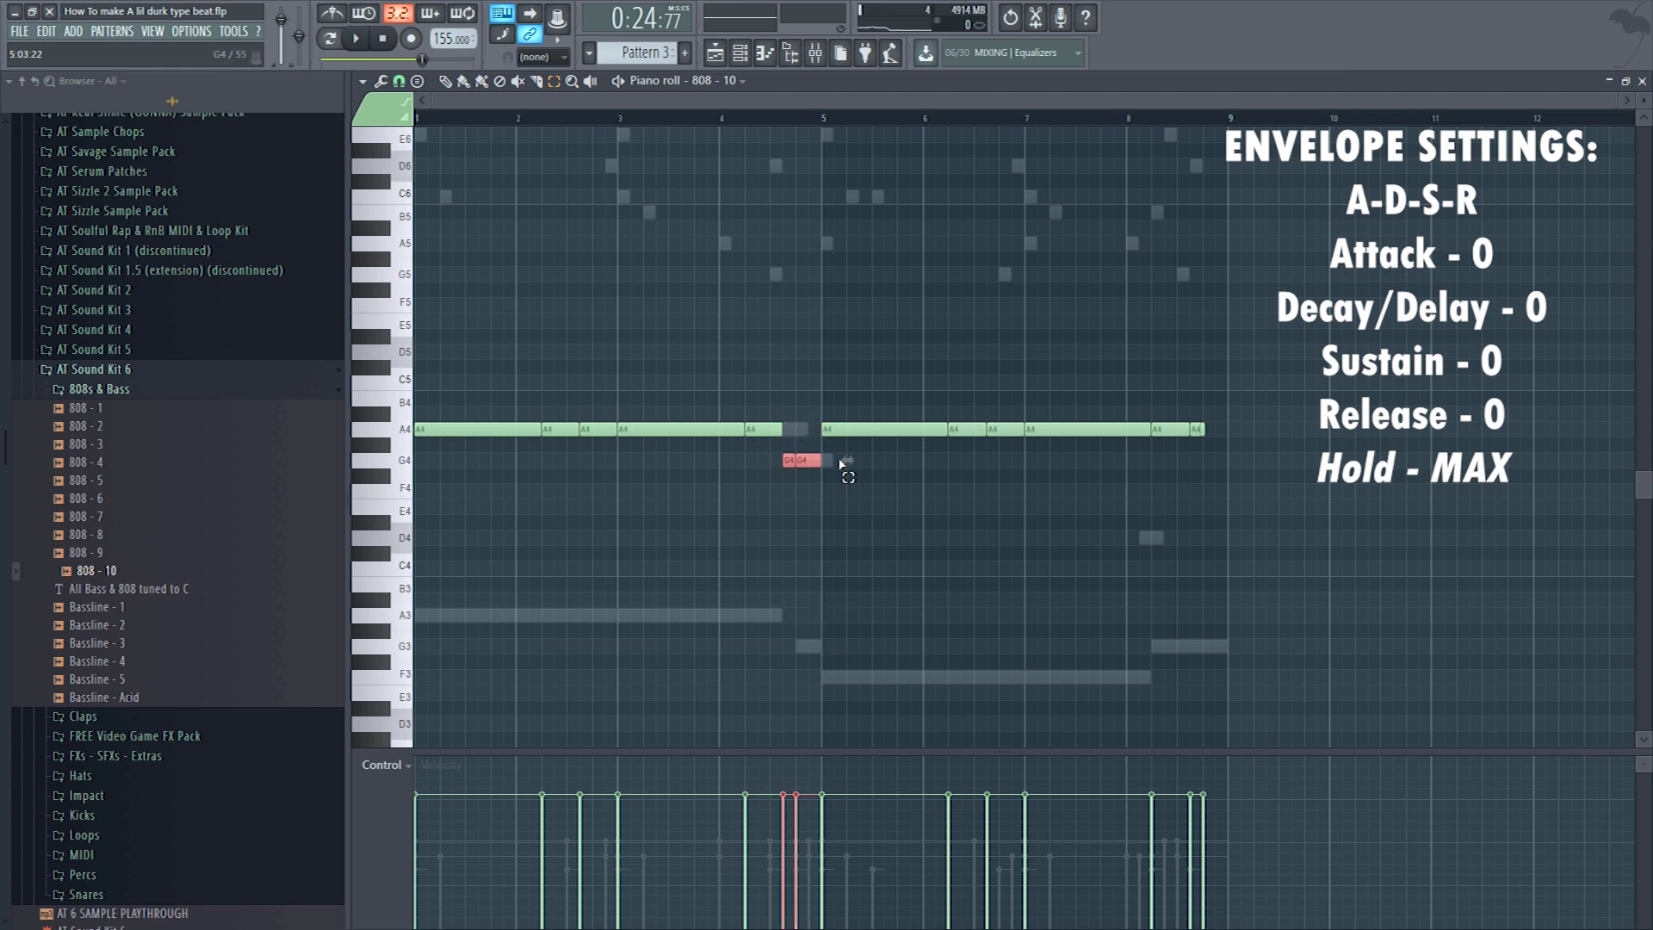
# - Raise the 808 notes from bar 5 onward to F5 and extend the last one to the end of bar 8
pyautogui.moveTo(806, 406); pyautogui.dragTo(1249, 441)
pyautogui.press('Up')
pyautogui.press('Up')
pyautogui.press('Up')
pyautogui.press('Up')
pyautogui.press('Up')
pyautogui.press('Up')
pyautogui.press('Up')
pyautogui.press('Up')
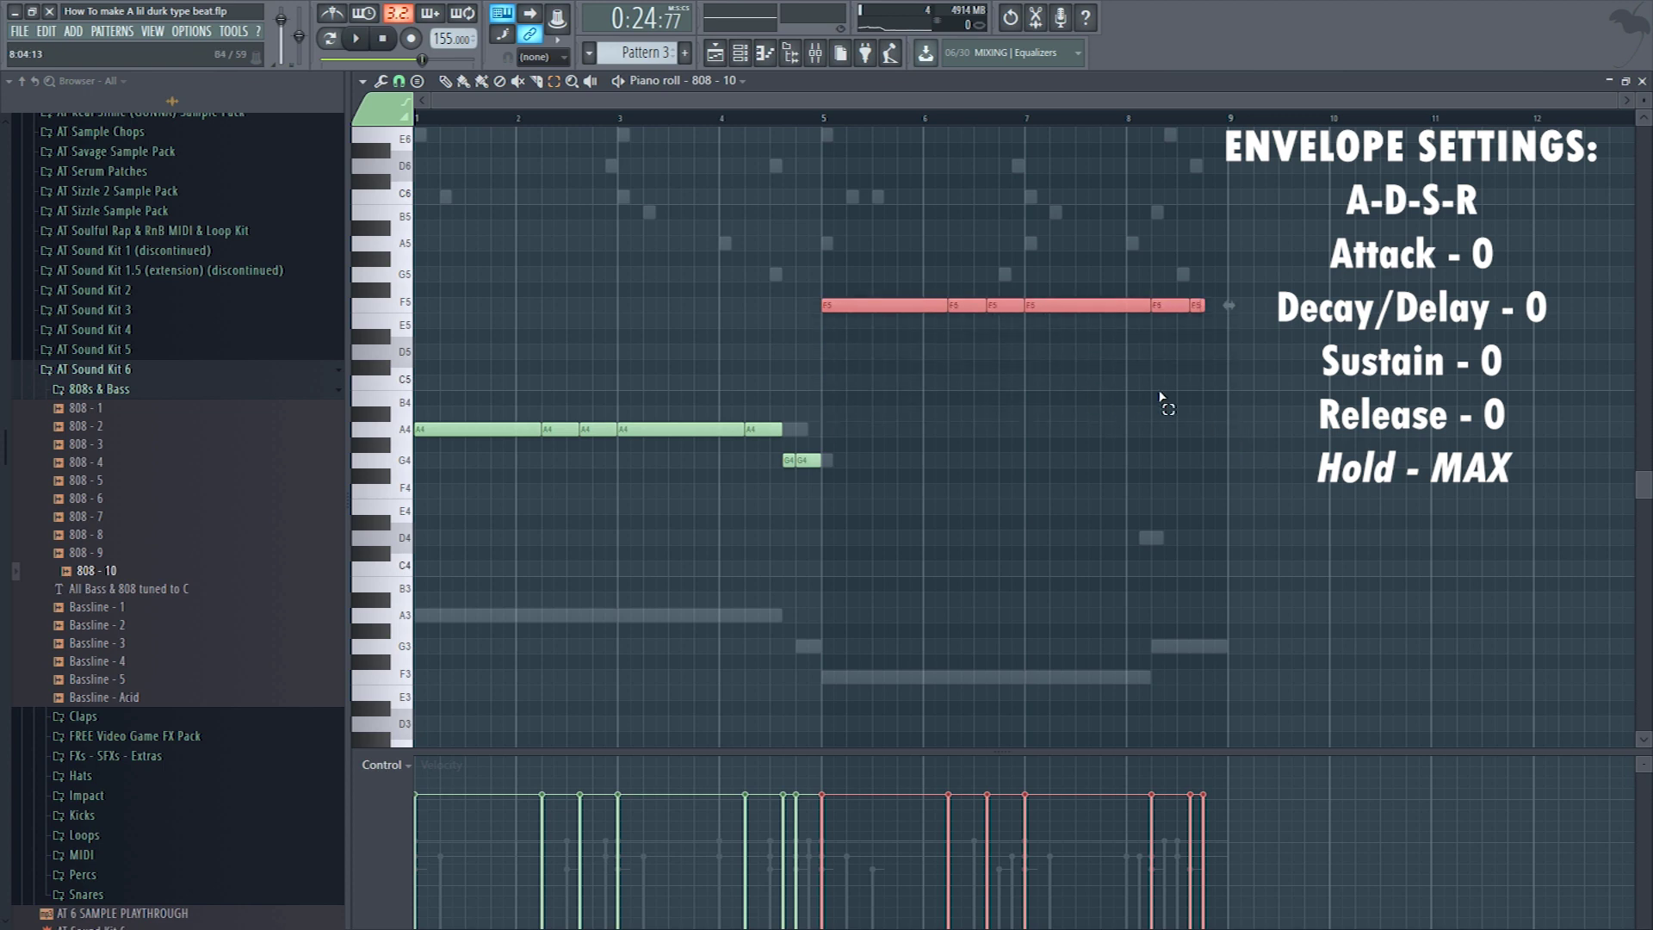
pyautogui.click(1151, 401)
pyautogui.moveTo(1208, 308); pyautogui.dragTo(1235, 307)
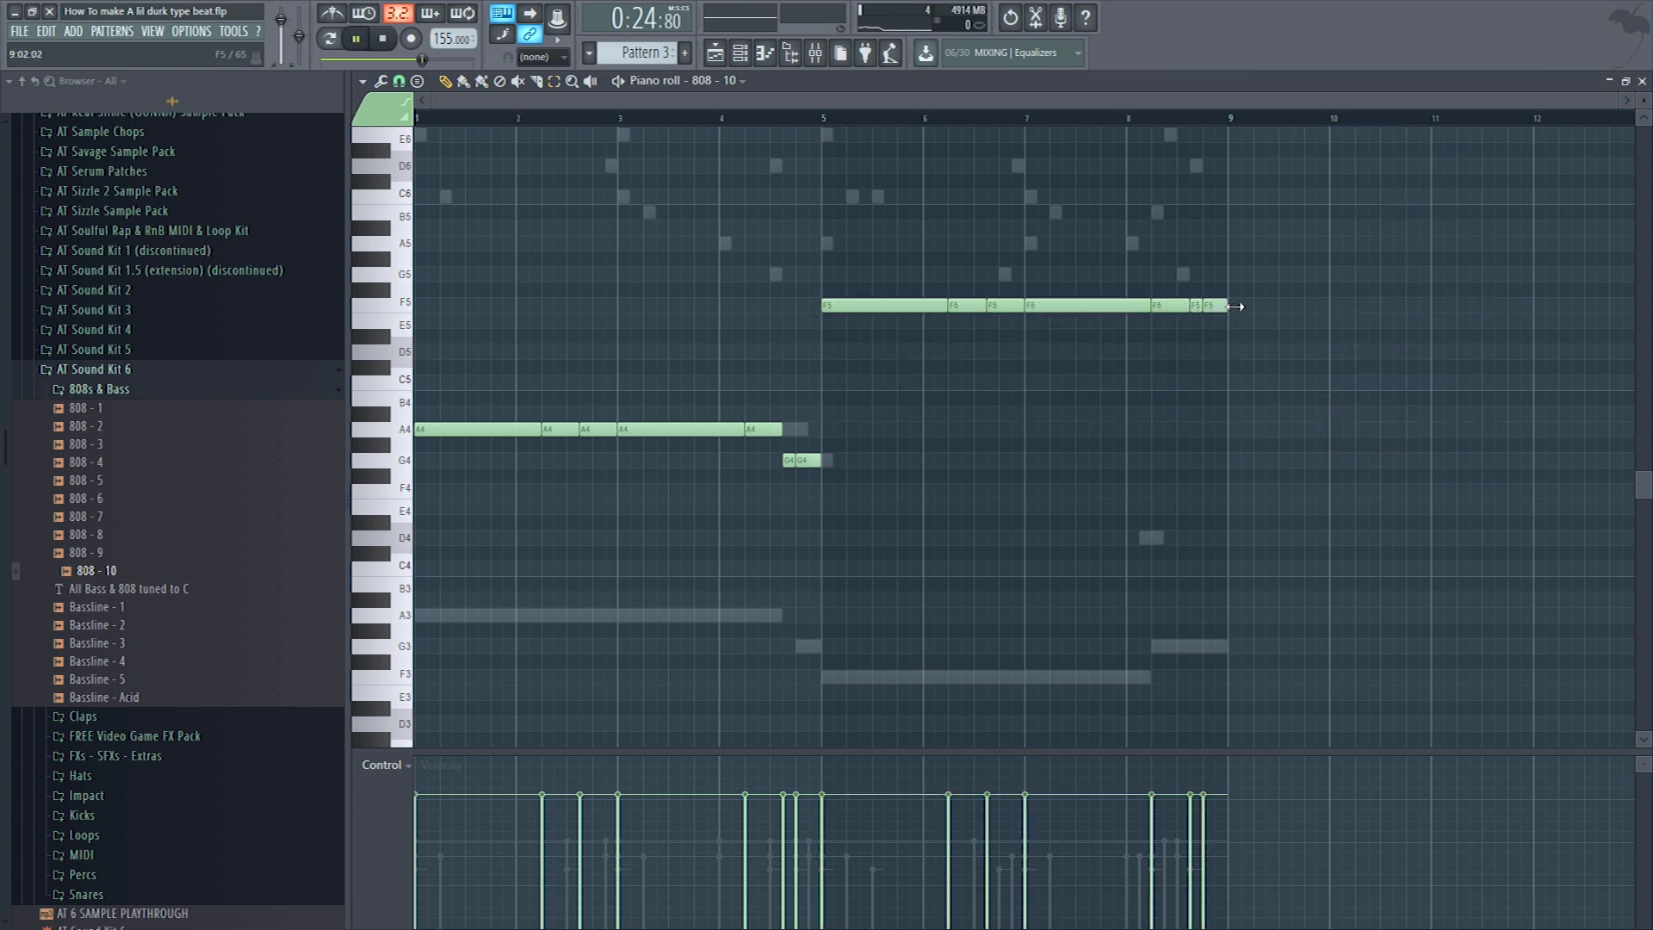
# - Place Pattern 3 at bar 17 on playlist track 8, with the FX clip moved to track 9, and play the arrangement
pyautogui.press('F7')
pyautogui.press('F5')
pyautogui.press('space')
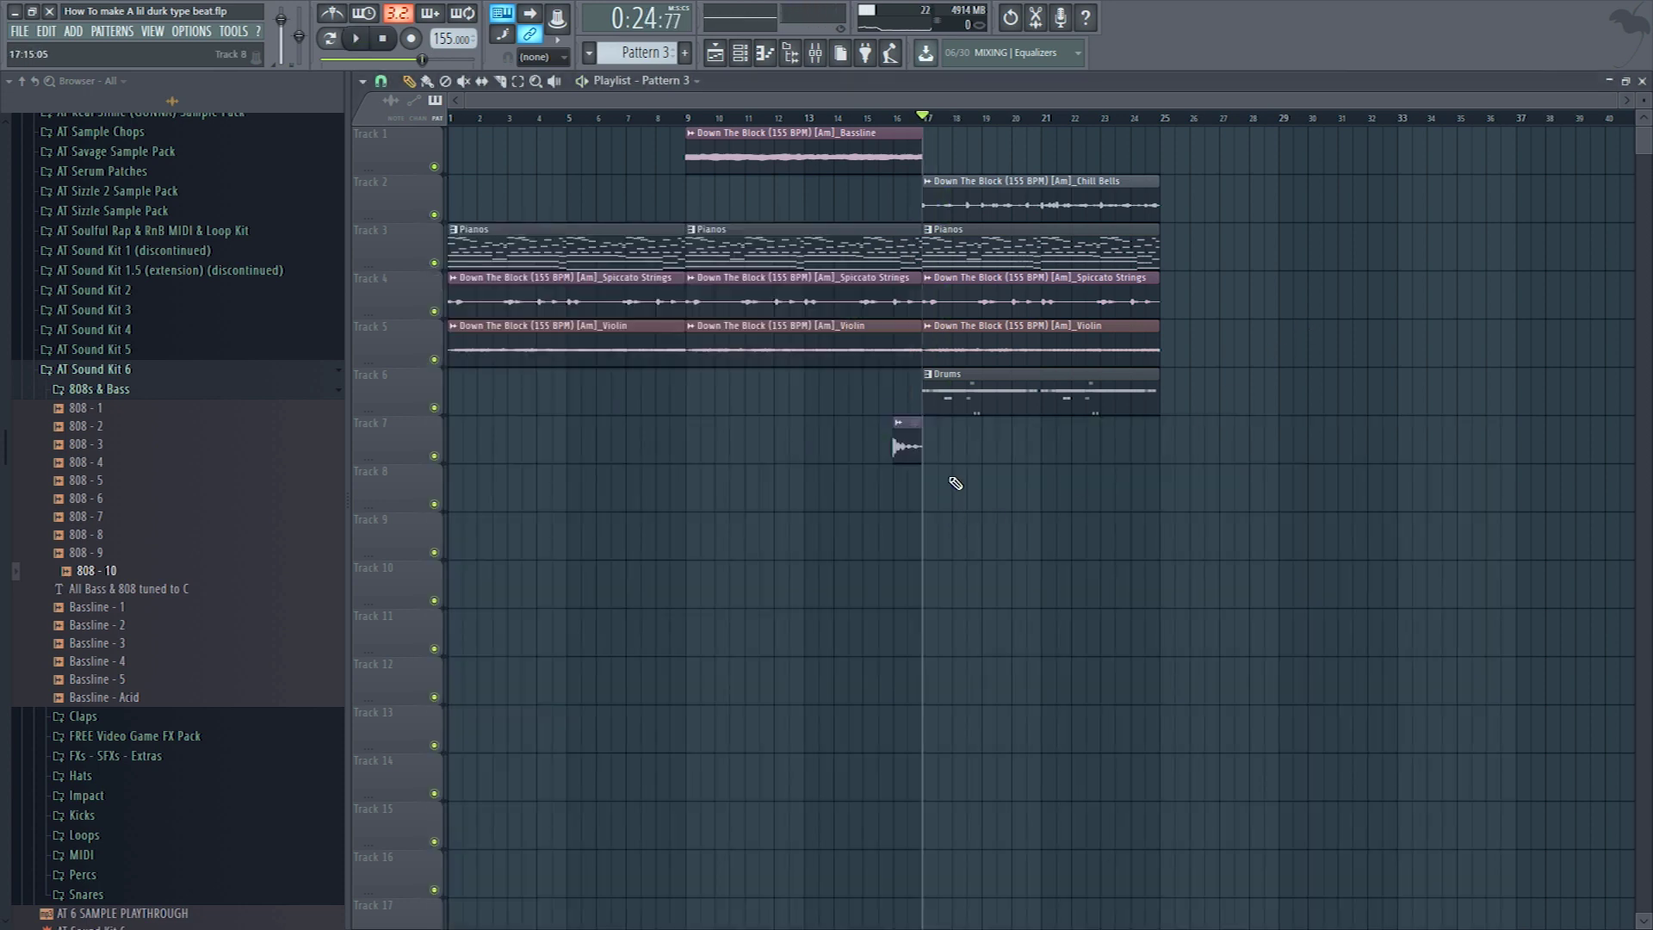
pyautogui.press('space')
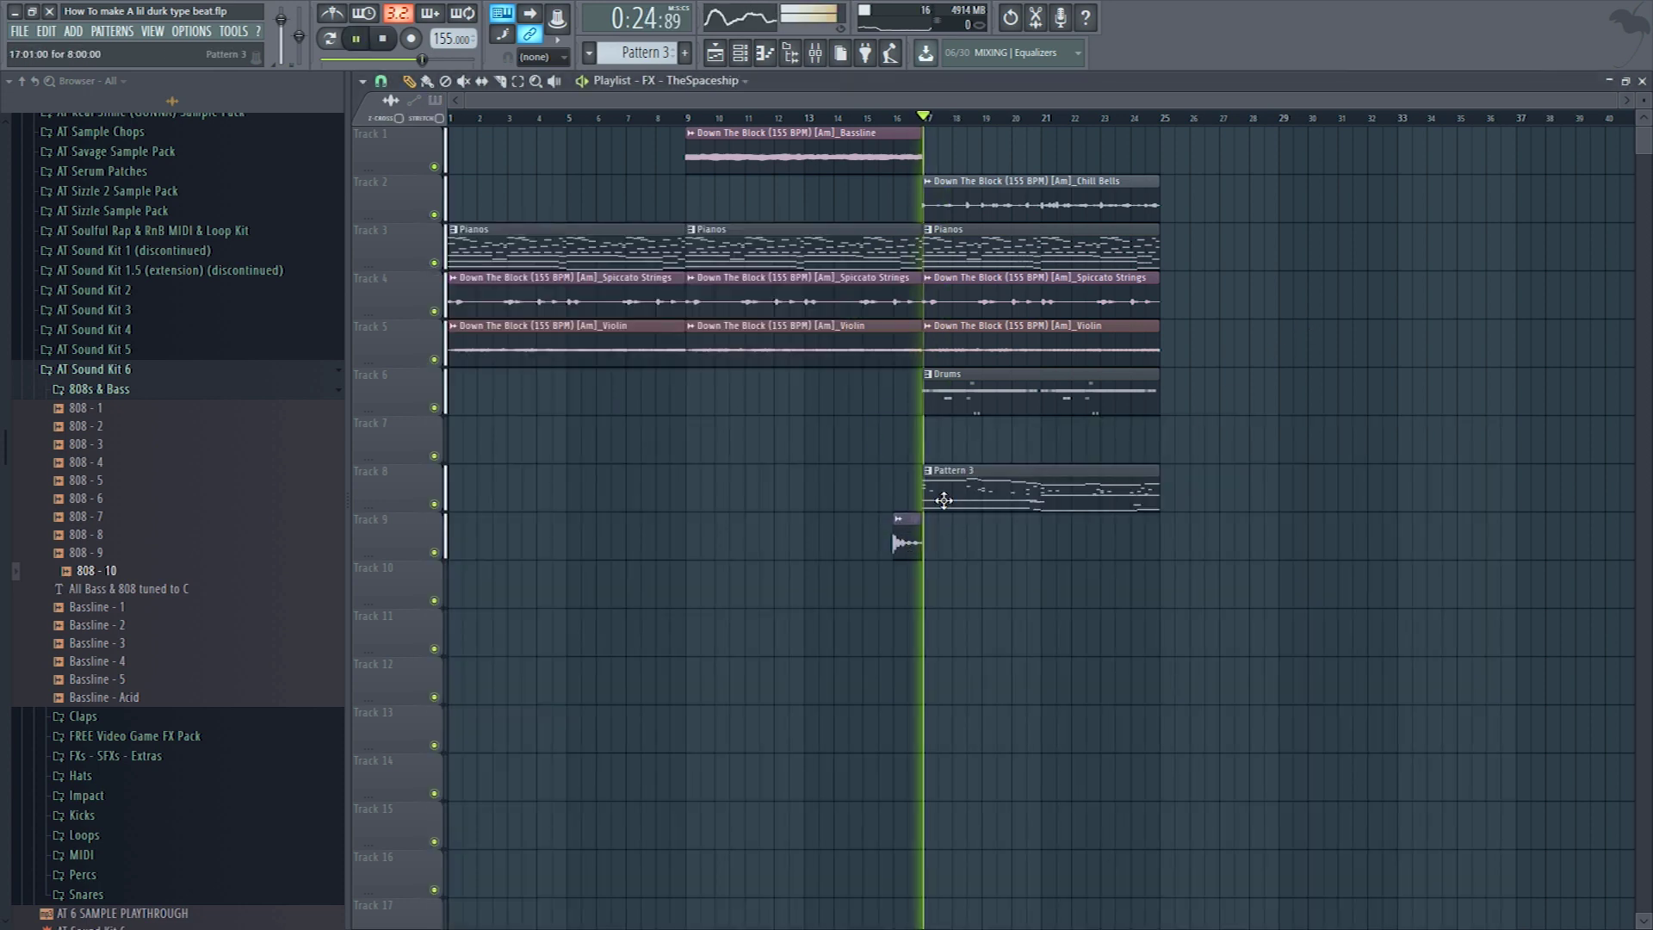
# - Lower the 808 - 10 notes on F5 by one octave to F4
pyautogui.press('F7')
pyautogui.press('F7')
pyautogui.press('F6')
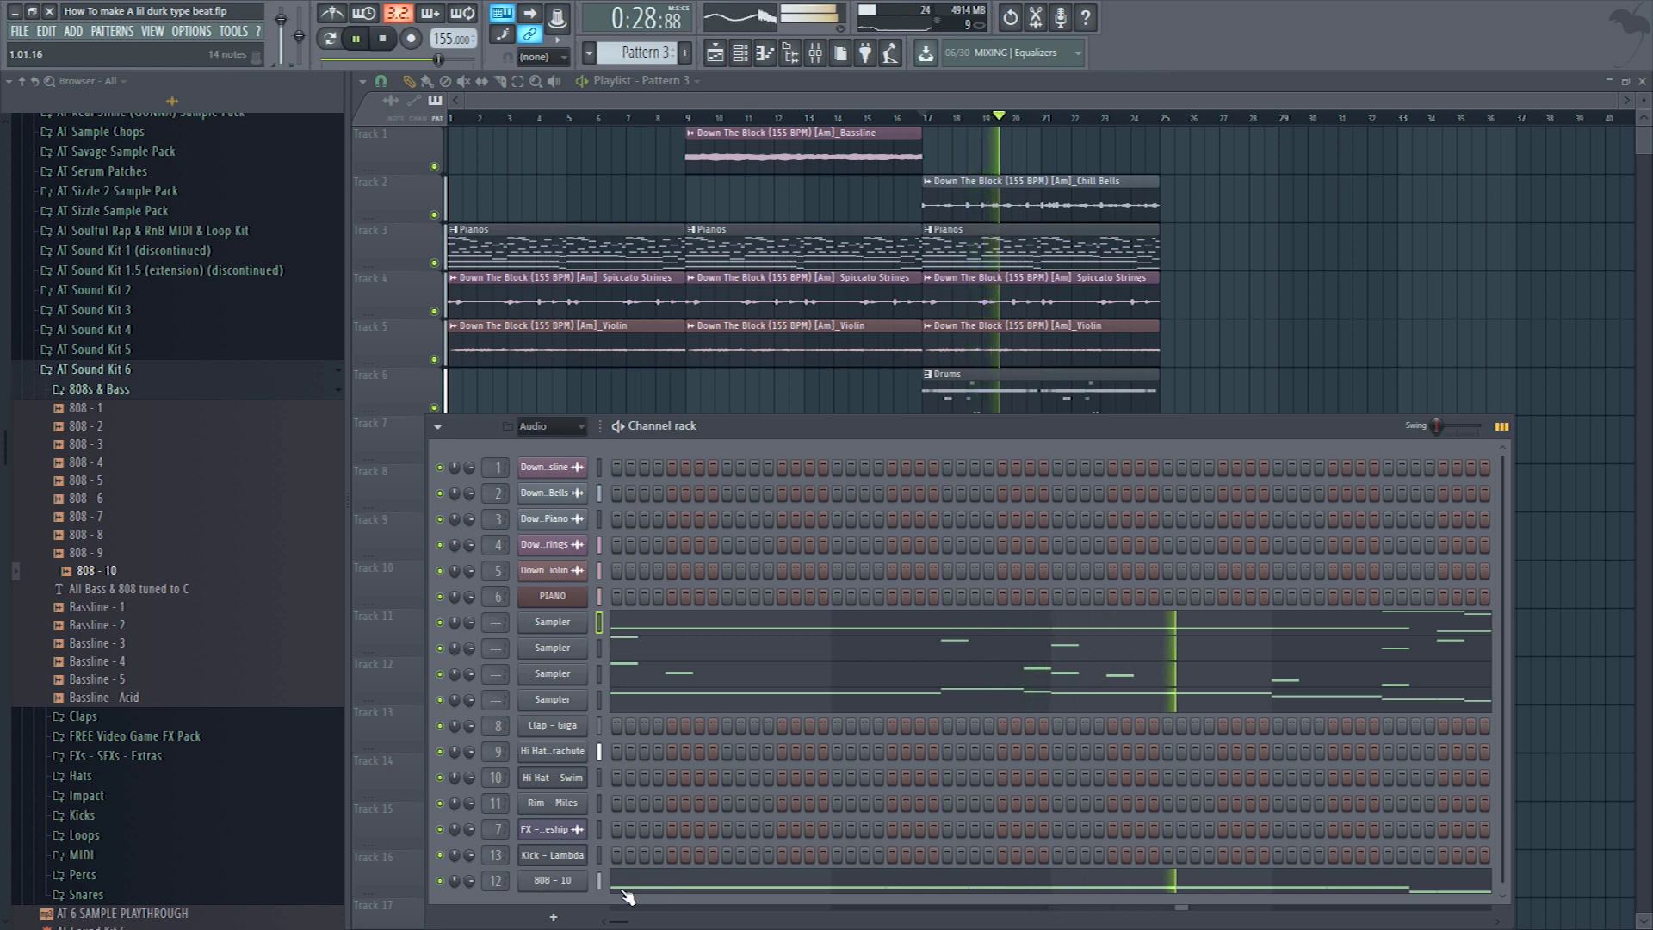
pyautogui.click(650, 889)
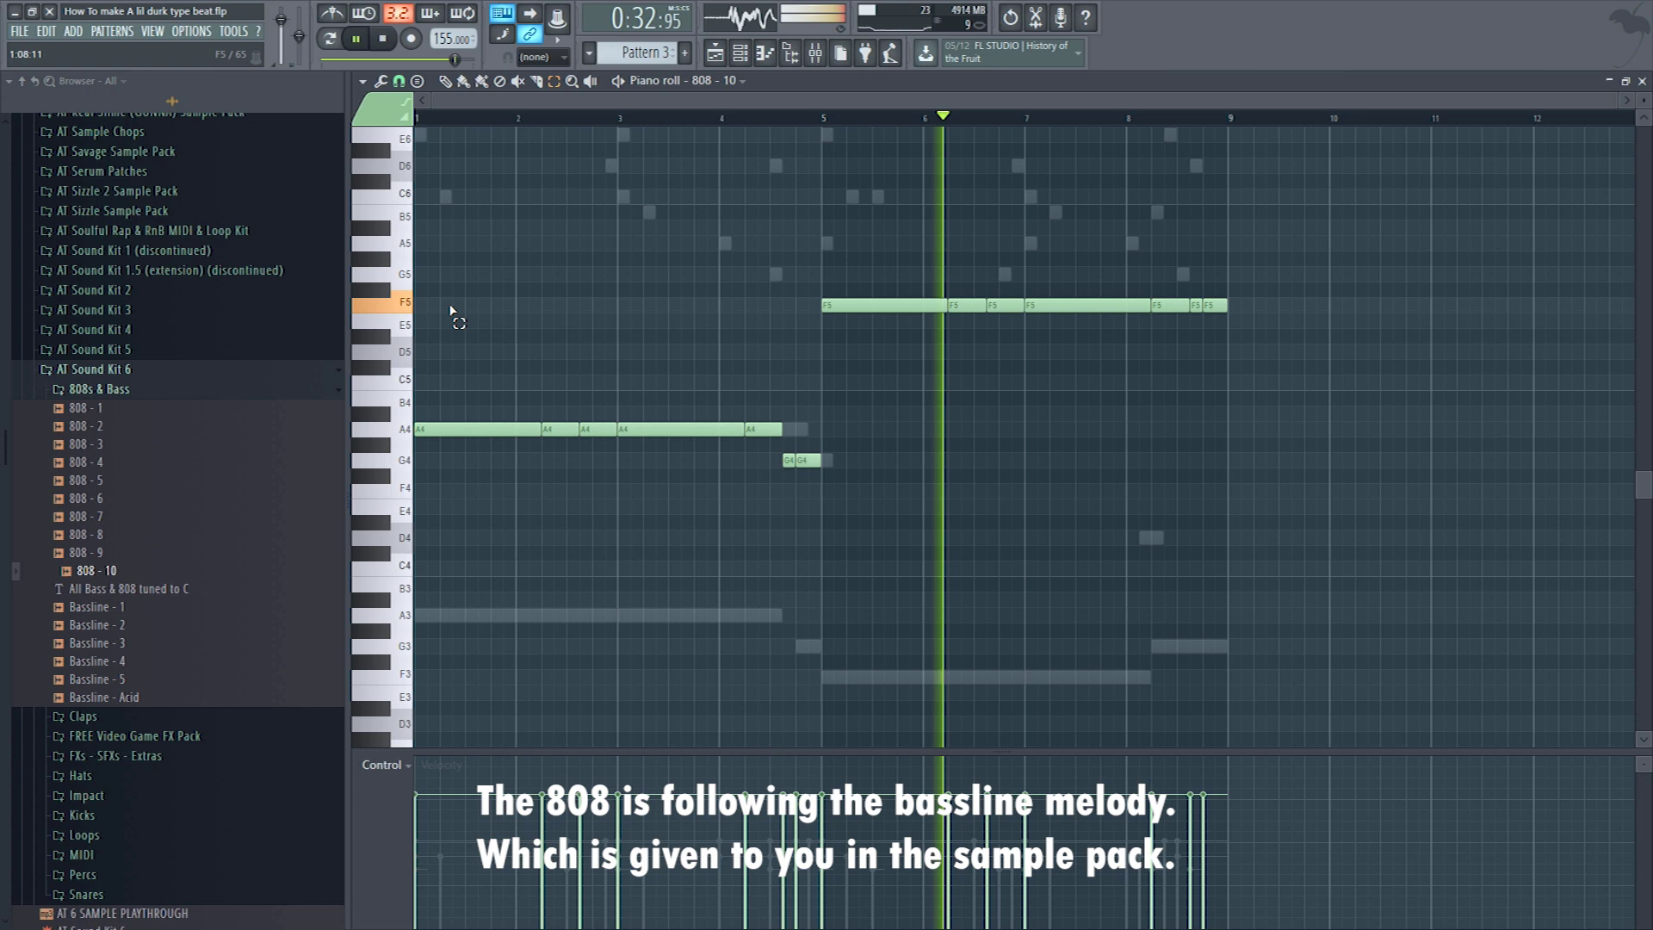
pyautogui.doubleClick(404, 302)
pyautogui.hotkey('ctrl', 'Down')
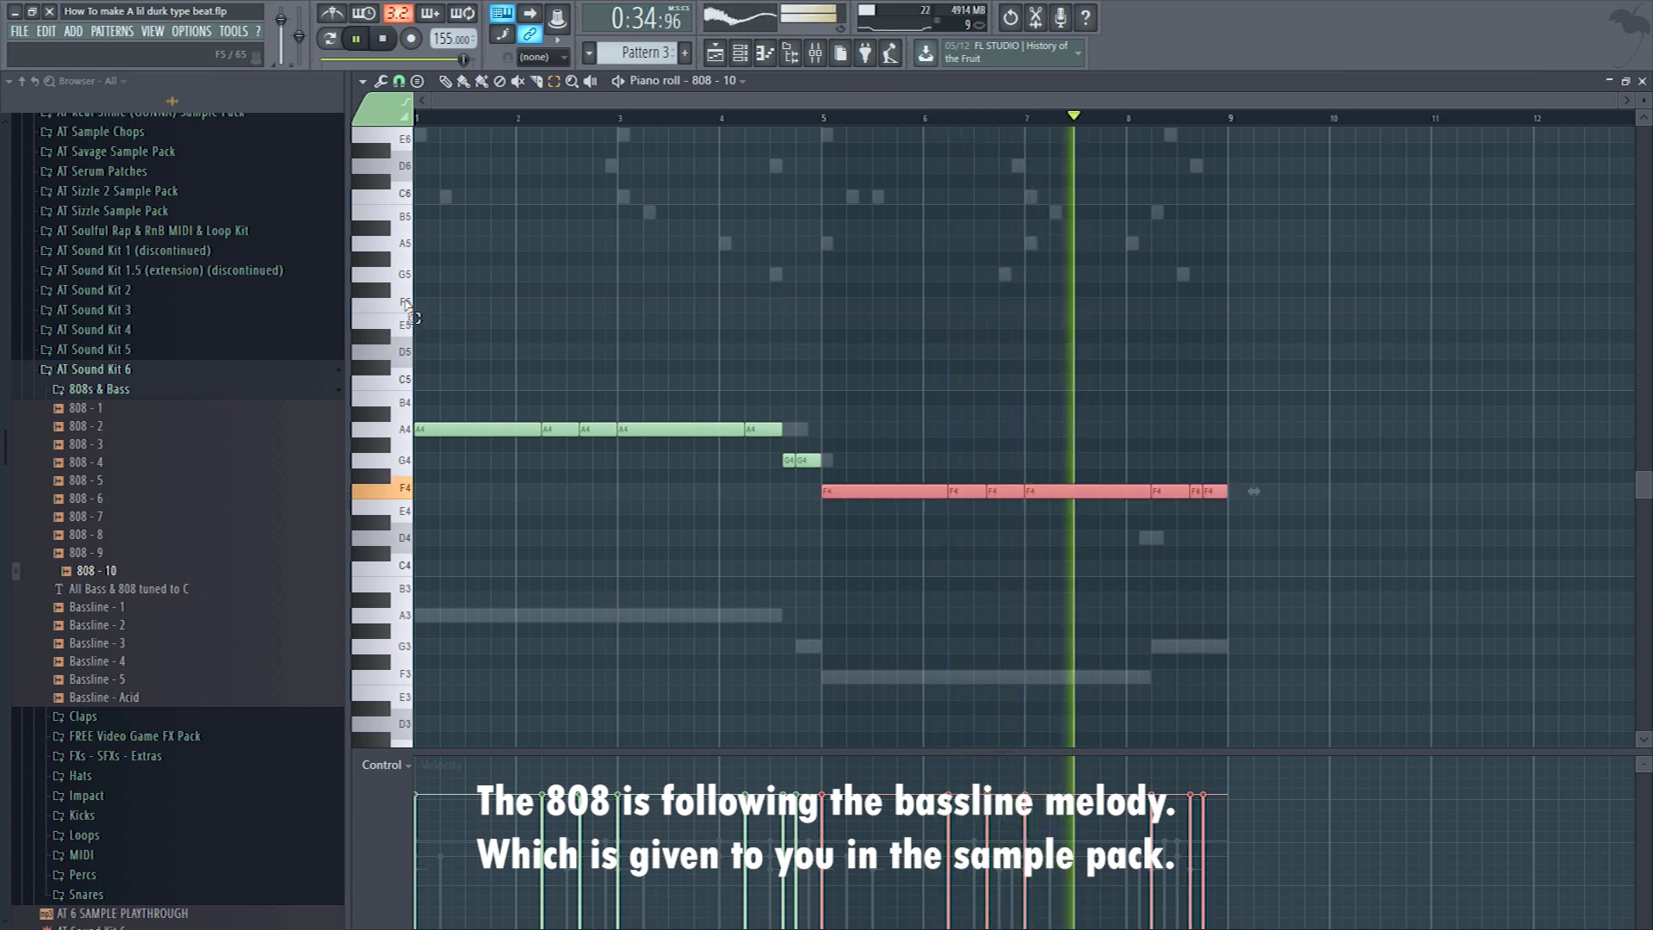
# - Set the first of the three closing 808 notes in bar 8 to D5 and the last two to G4
pyautogui.moveTo(1162, 471); pyautogui.dragTo(1236, 500)
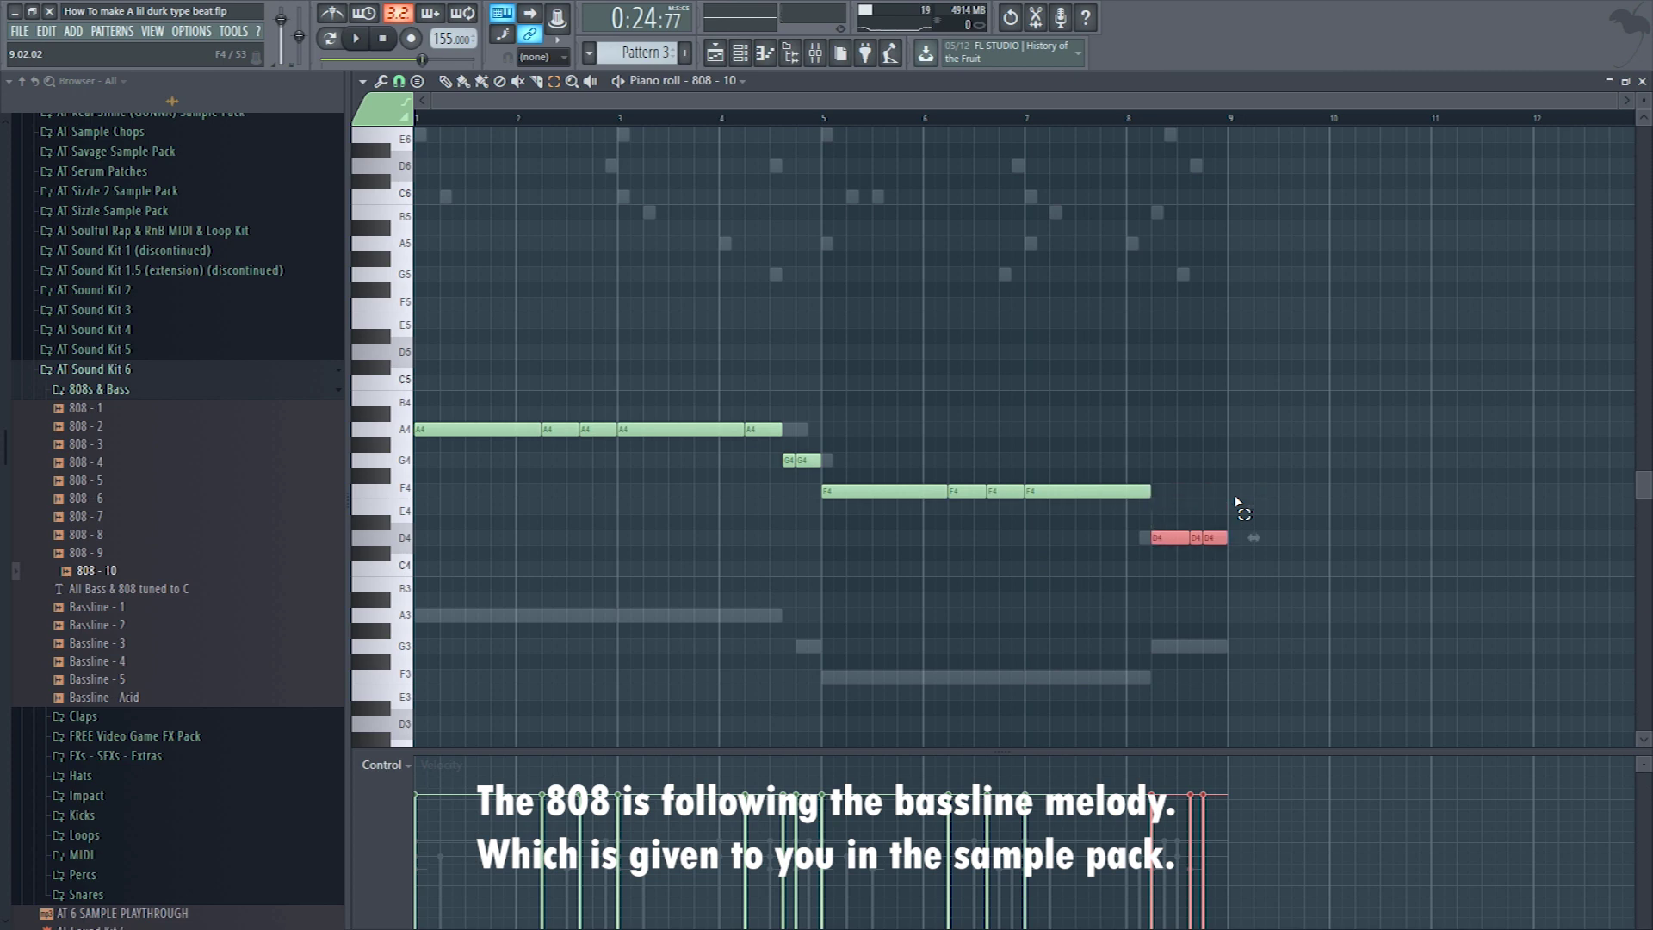
pyautogui.press('space')
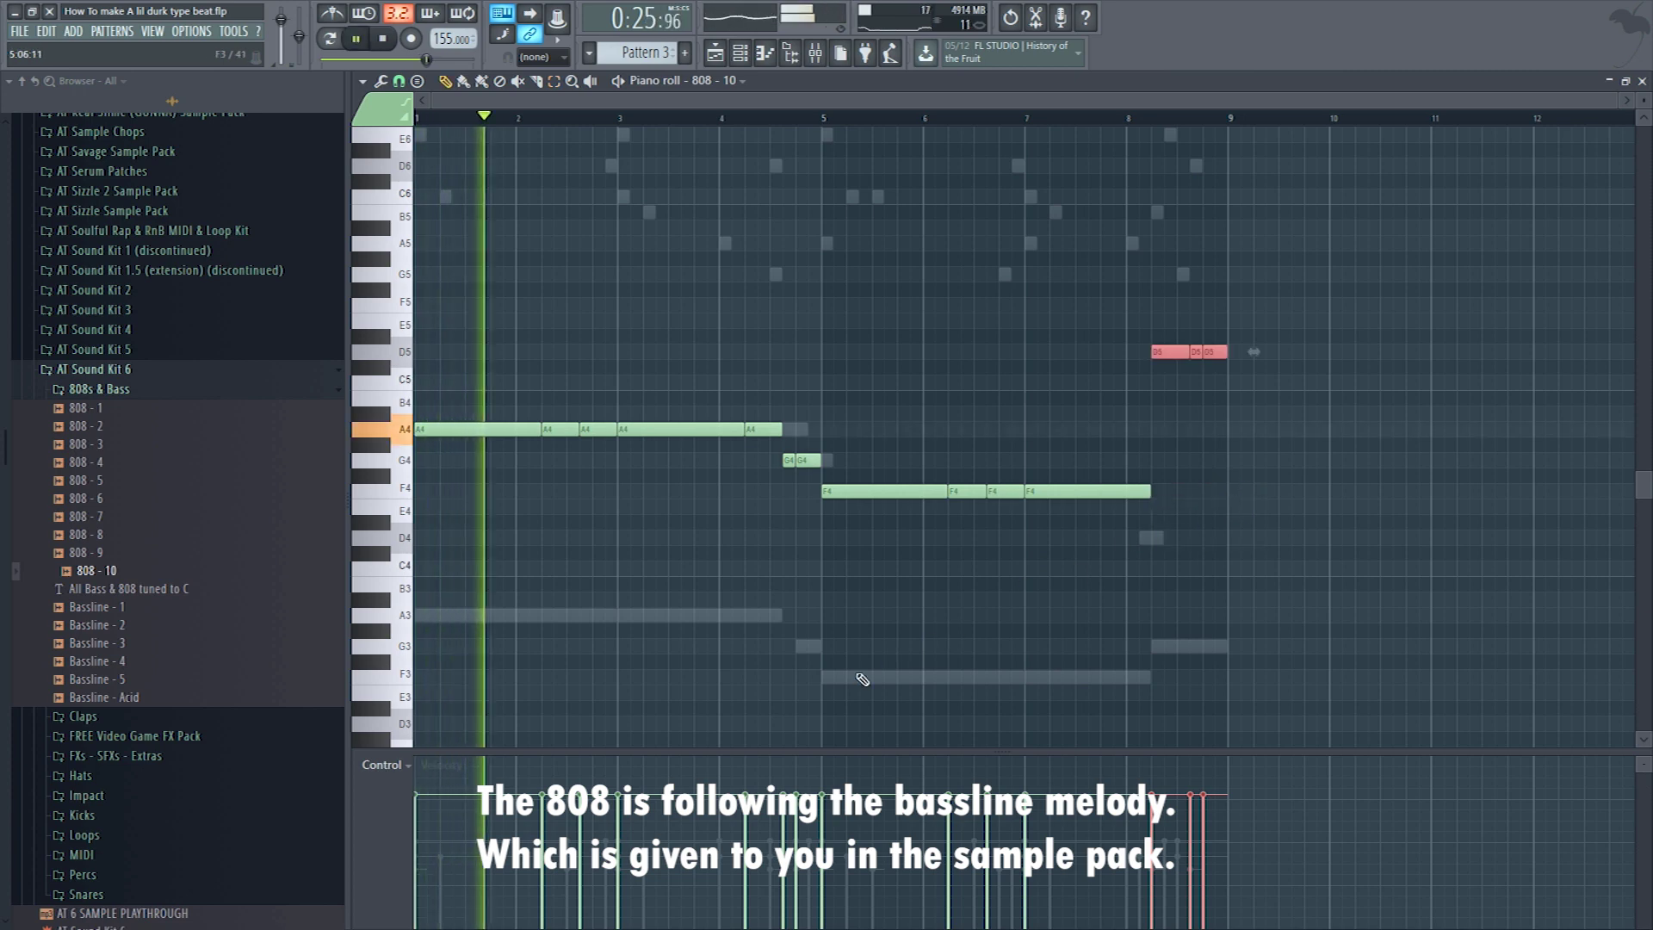
pyautogui.click(1182, 353)
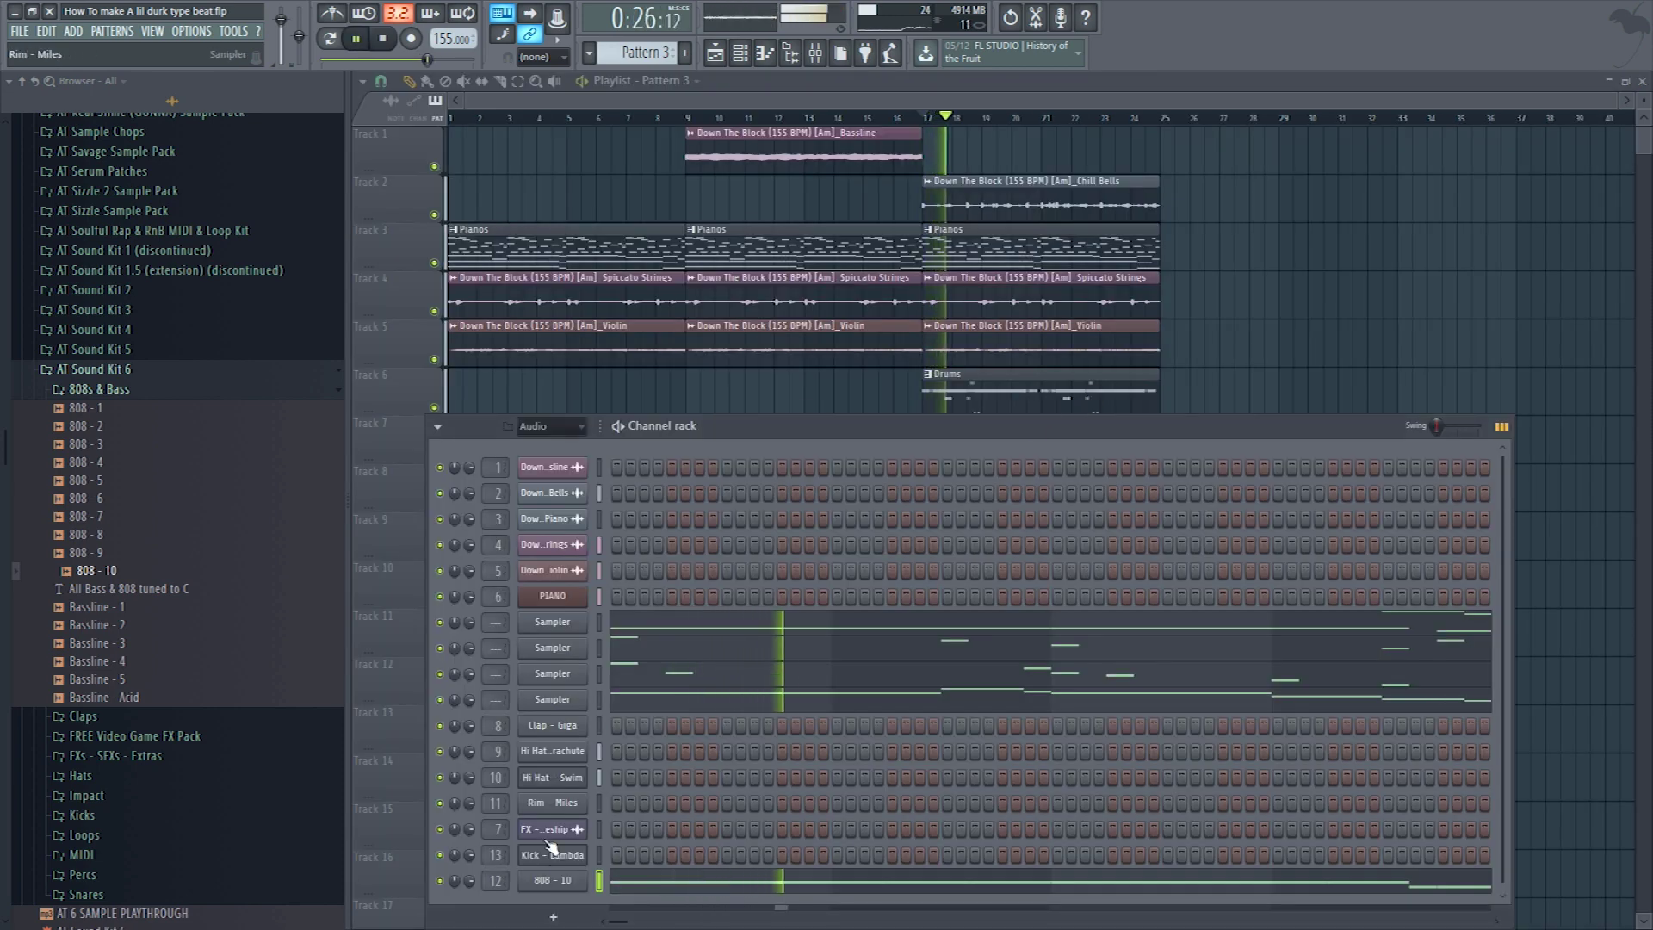
# - Duplicate the playlist clips of bars 17 to 24, including Drums and Pattern 3, into bars 25 to 32
pyautogui.press('F6')
pyautogui.moveTo(930, 151); pyautogui.dragTo(1158, 475)
pyautogui.hotkey('ctrl', 'b')
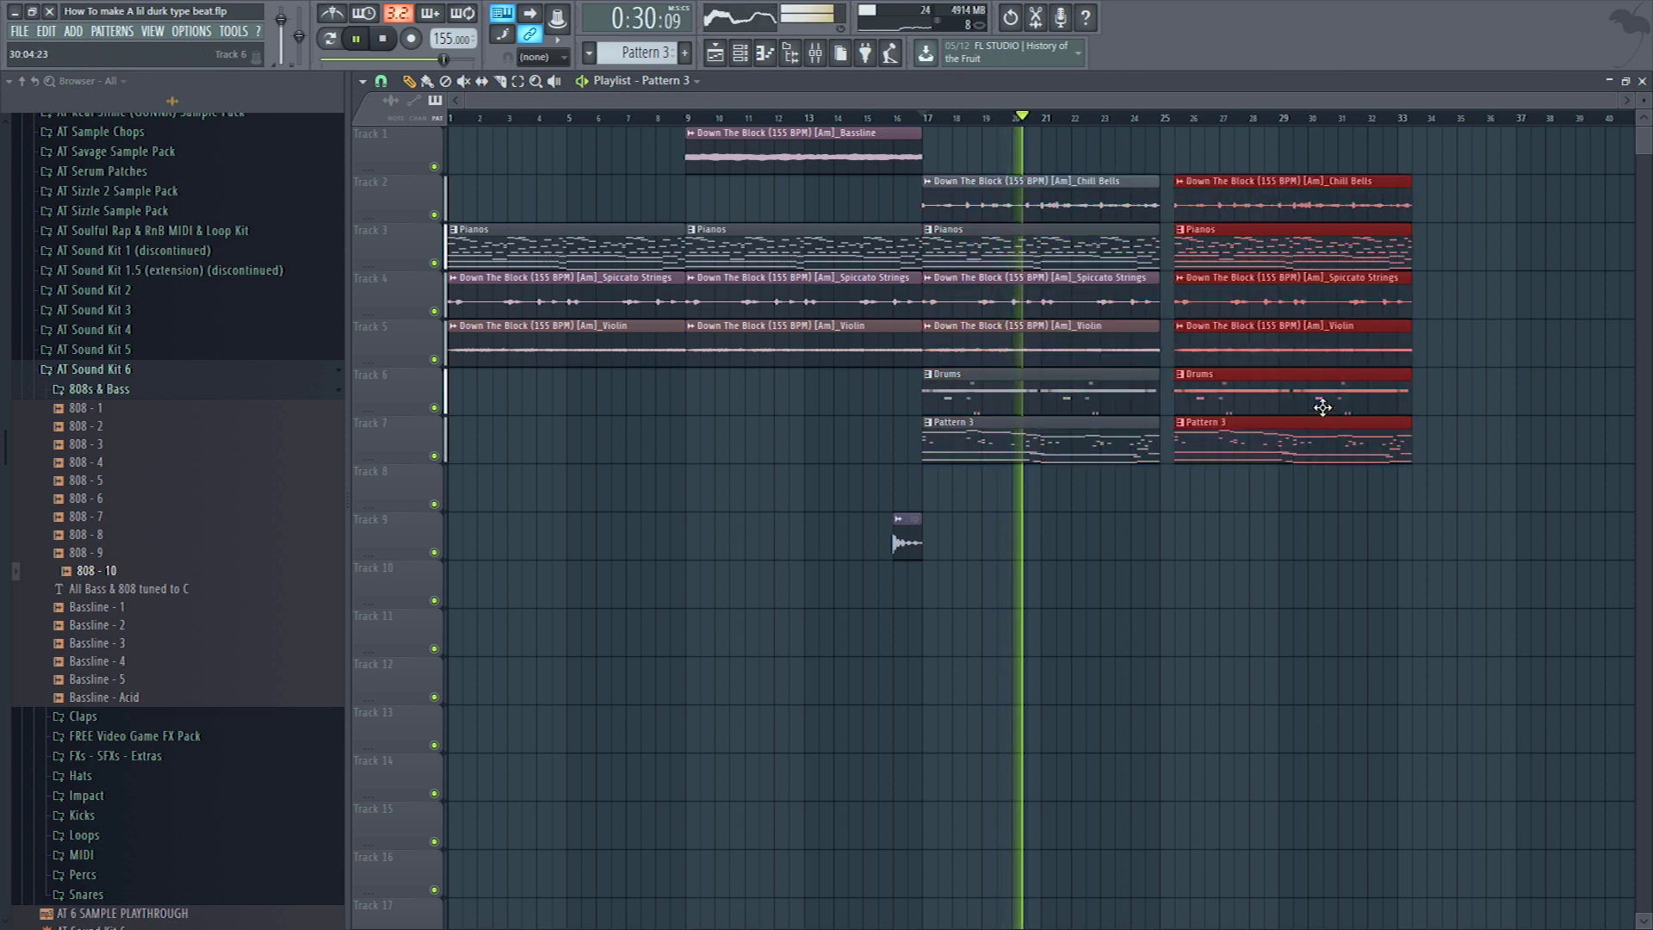
# - Move the four Sampler channels' MIDI out of Pattern 3 into Pattern 4 and name that pattern "MIDI from Sample"
pyautogui.doubleClick(1279, 444)
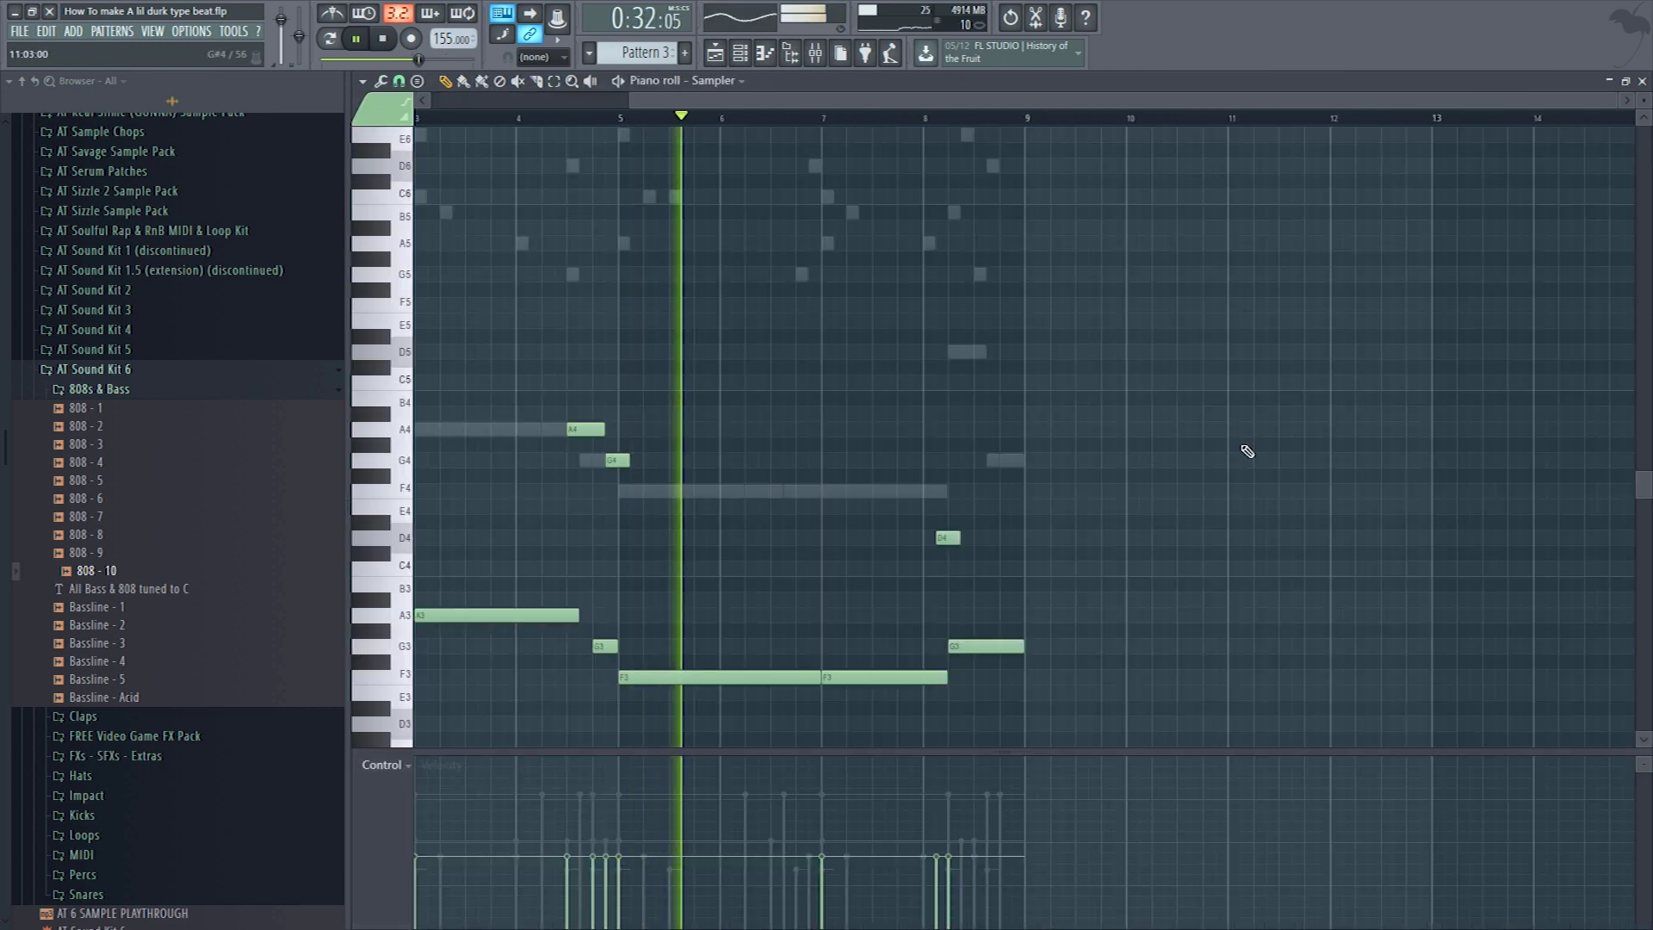
pyautogui.press('F6')
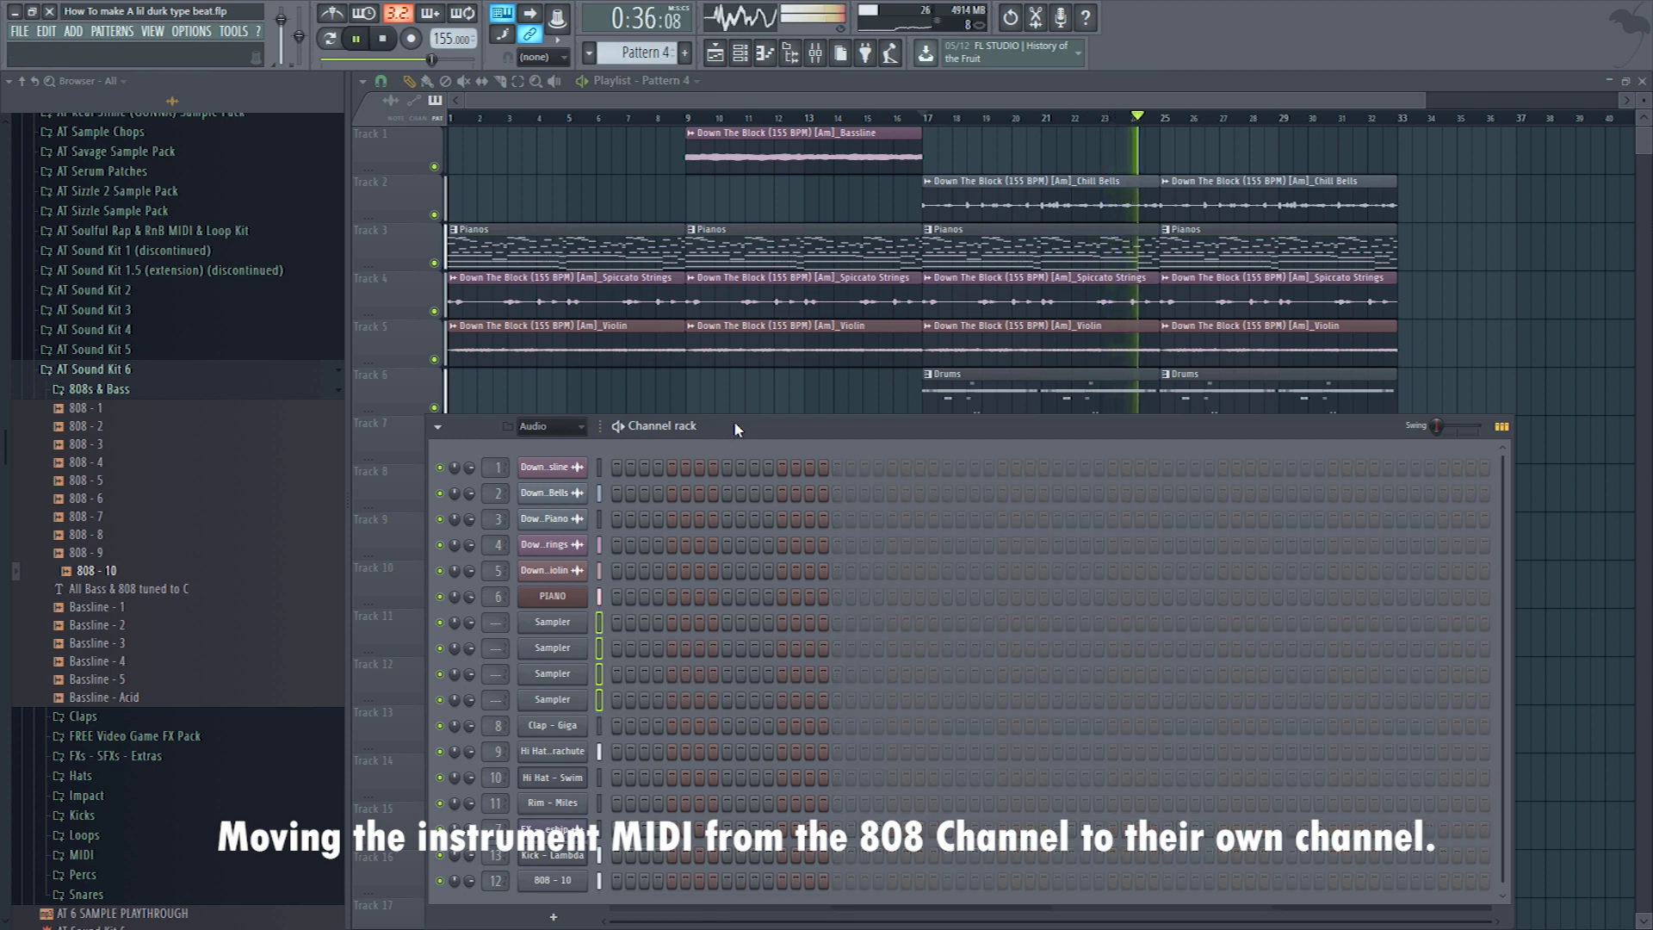
pyautogui.press('KP_Add')
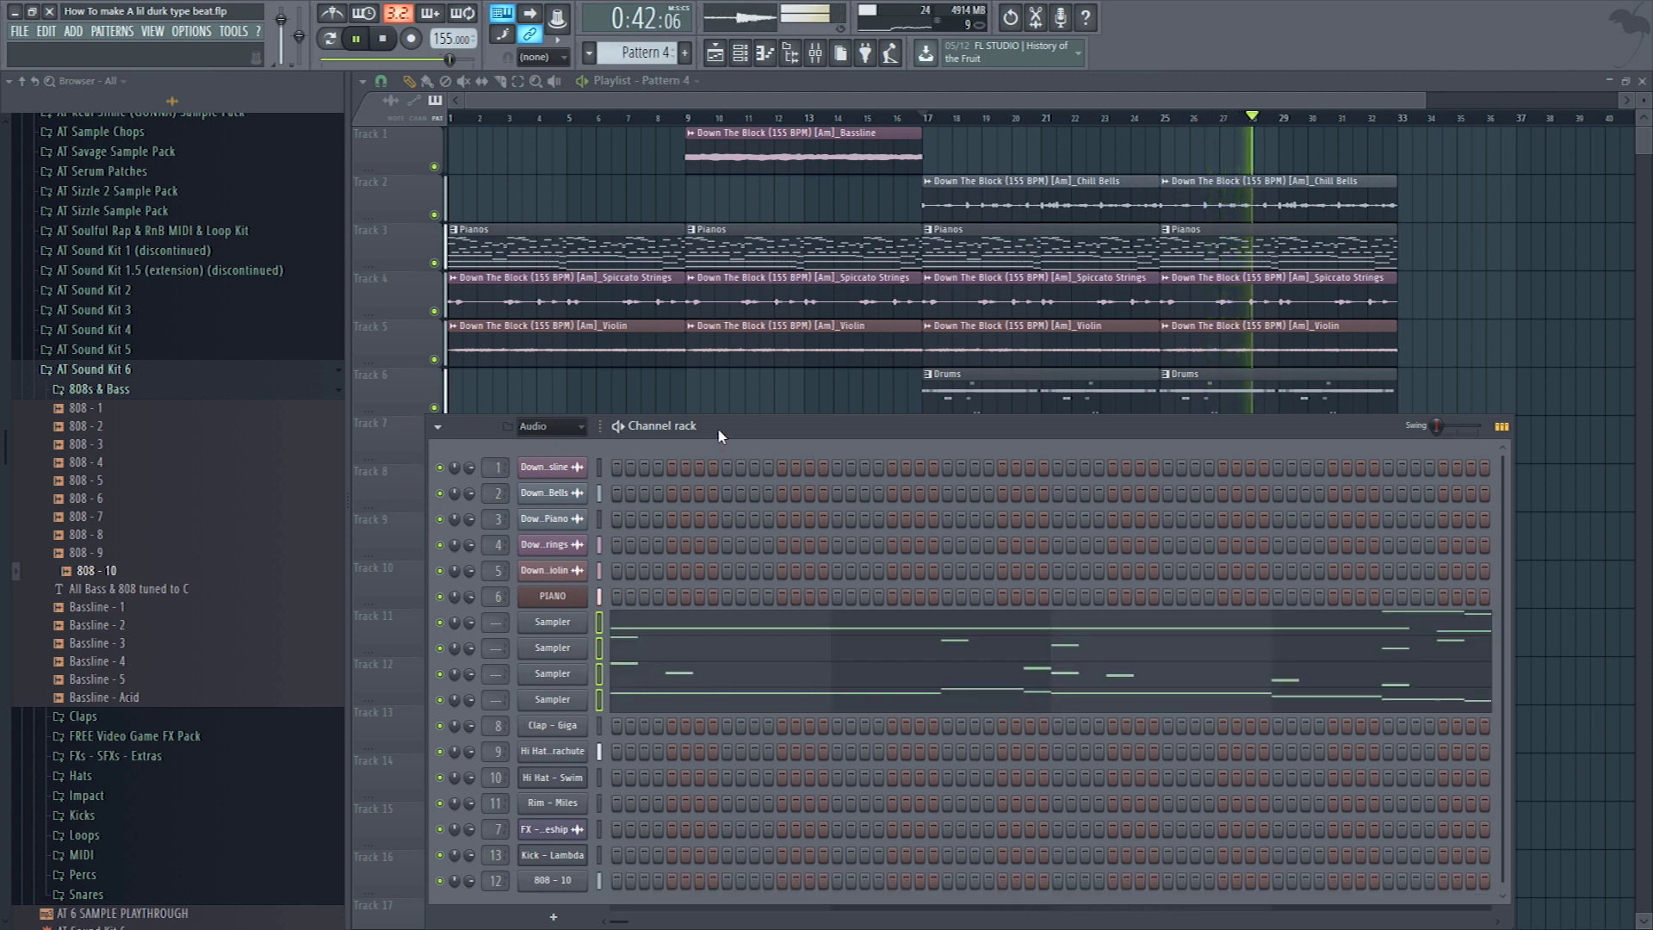
pyautogui.press('F4')
pyautogui.write('MIDI')
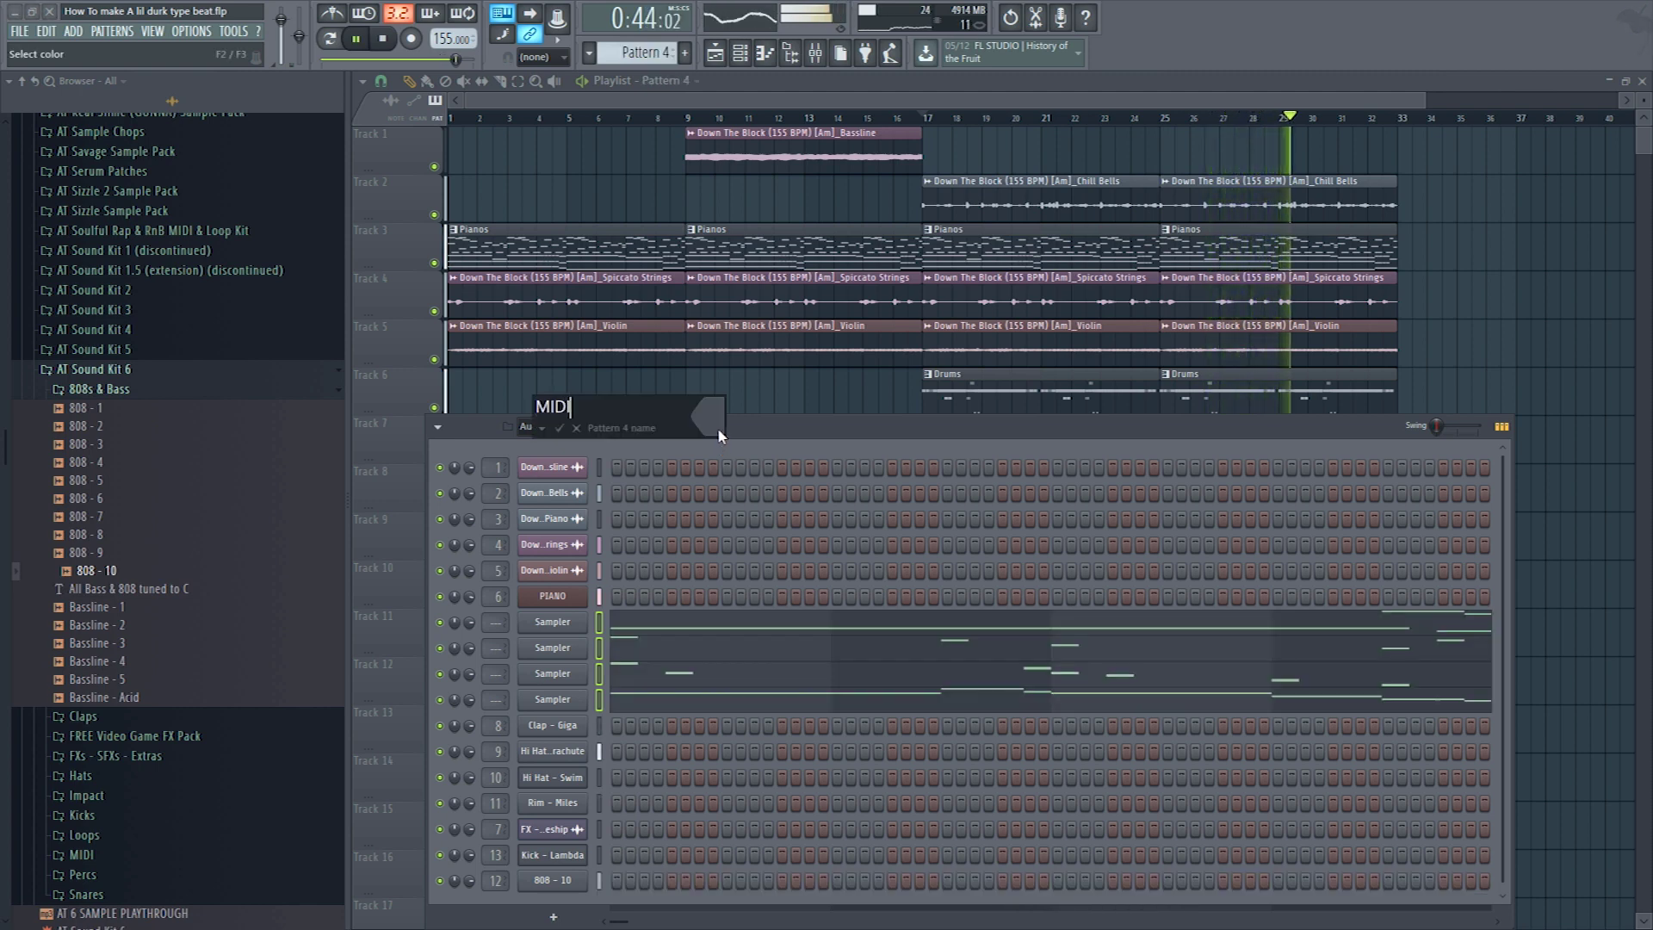
pyautogui.write(' from Sample')
pyautogui.press('Return')
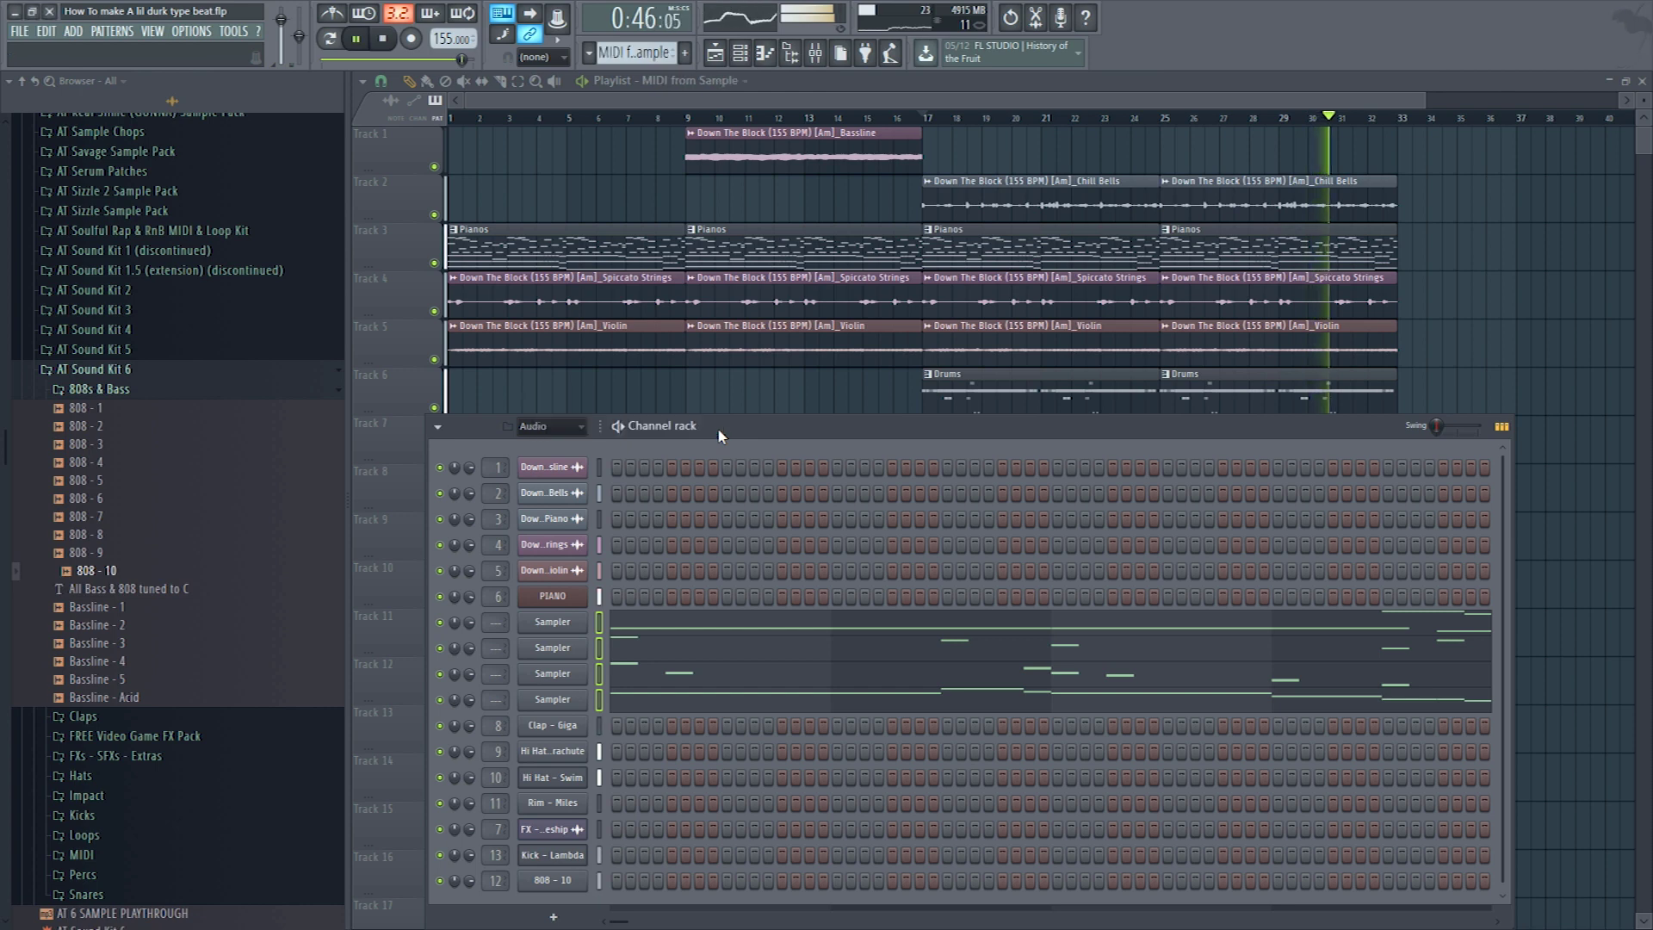
# - Insert a new track above Track 1 and place MIDI from Sample clips on it at bars 1, 9, 17 and 25
pyautogui.rightClick(362, 131)
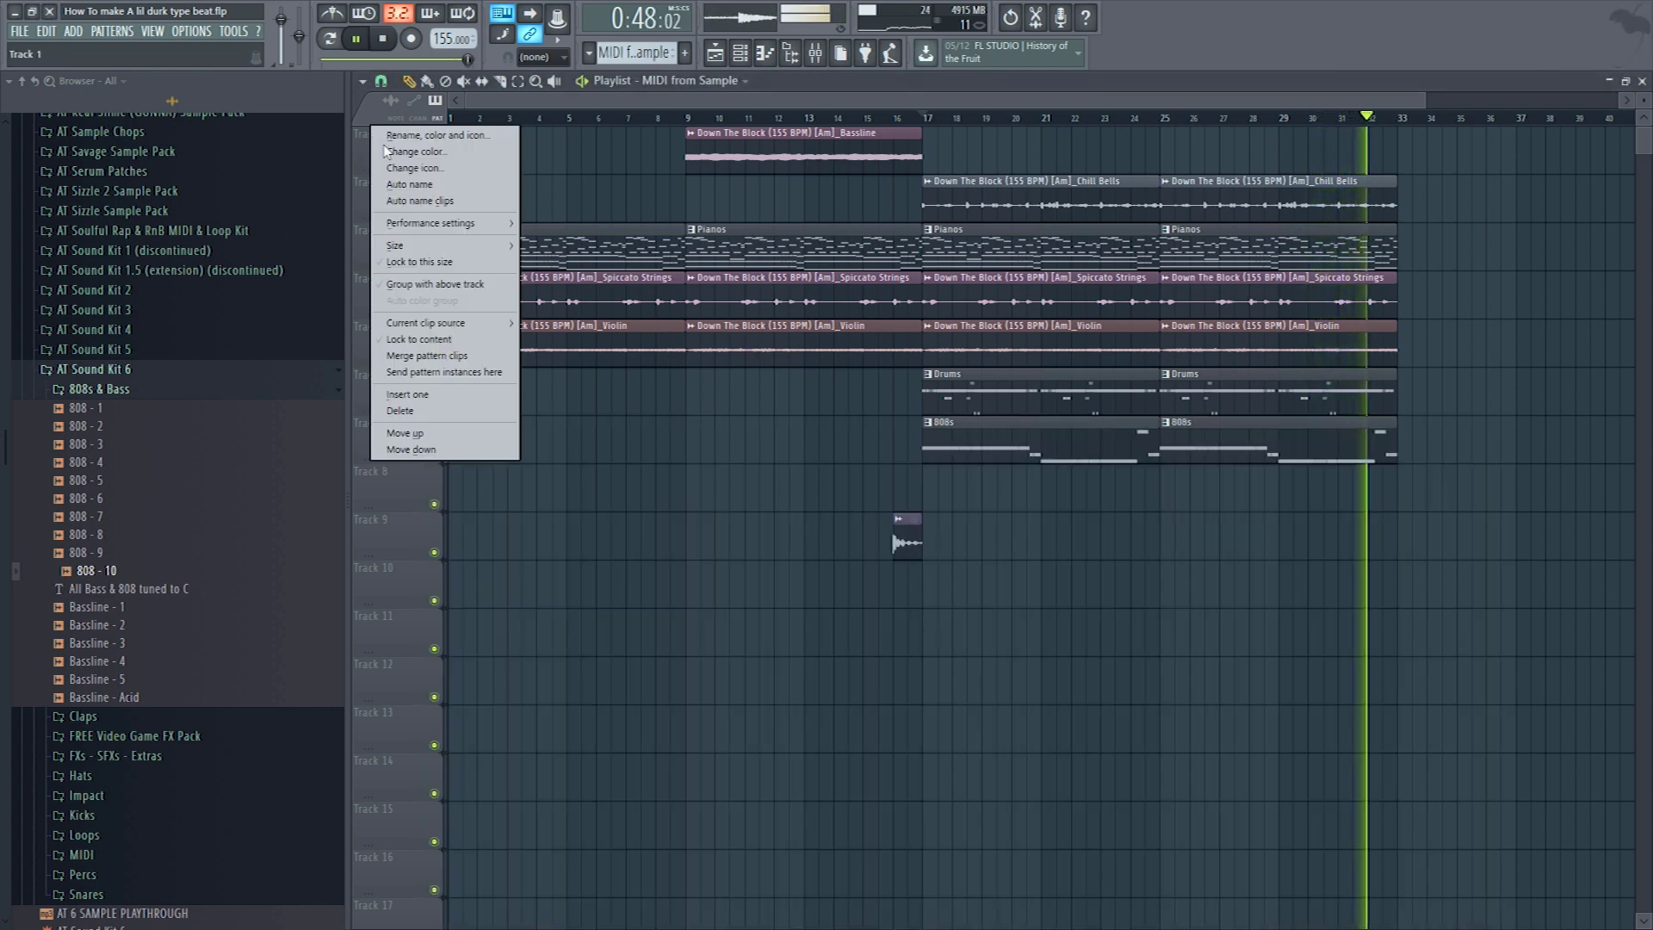
pyautogui.click(405, 395)
pyautogui.click(464, 160)
pyautogui.moveTo(464, 160); pyautogui.dragTo(448, 161)
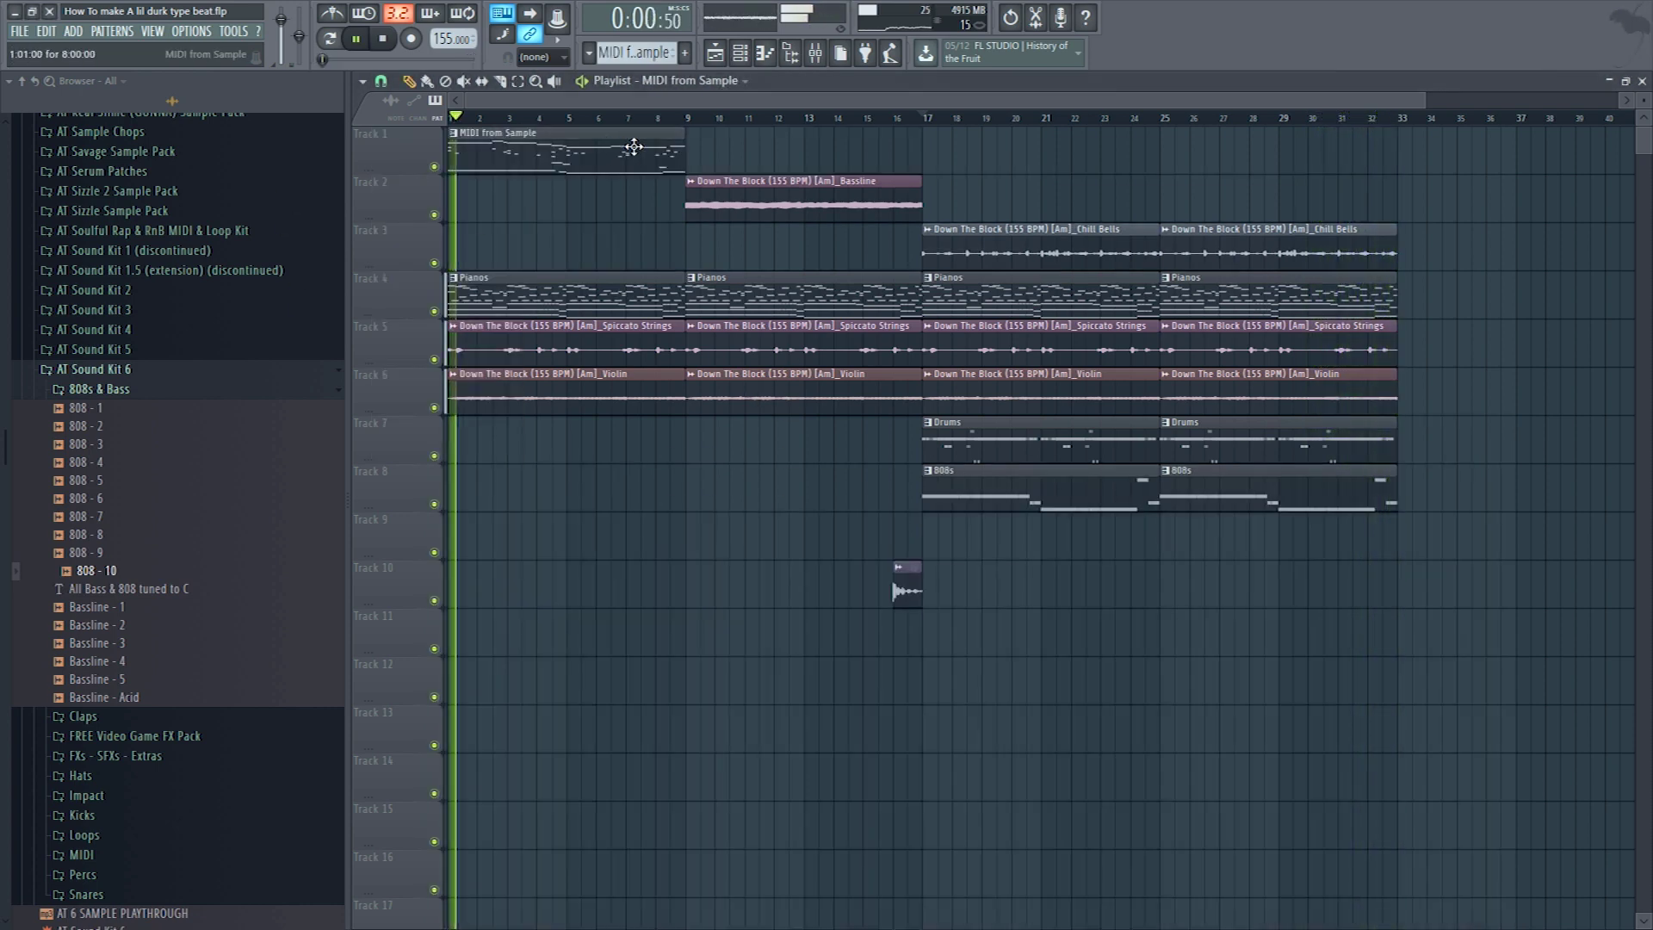
pyautogui.click(695, 150)
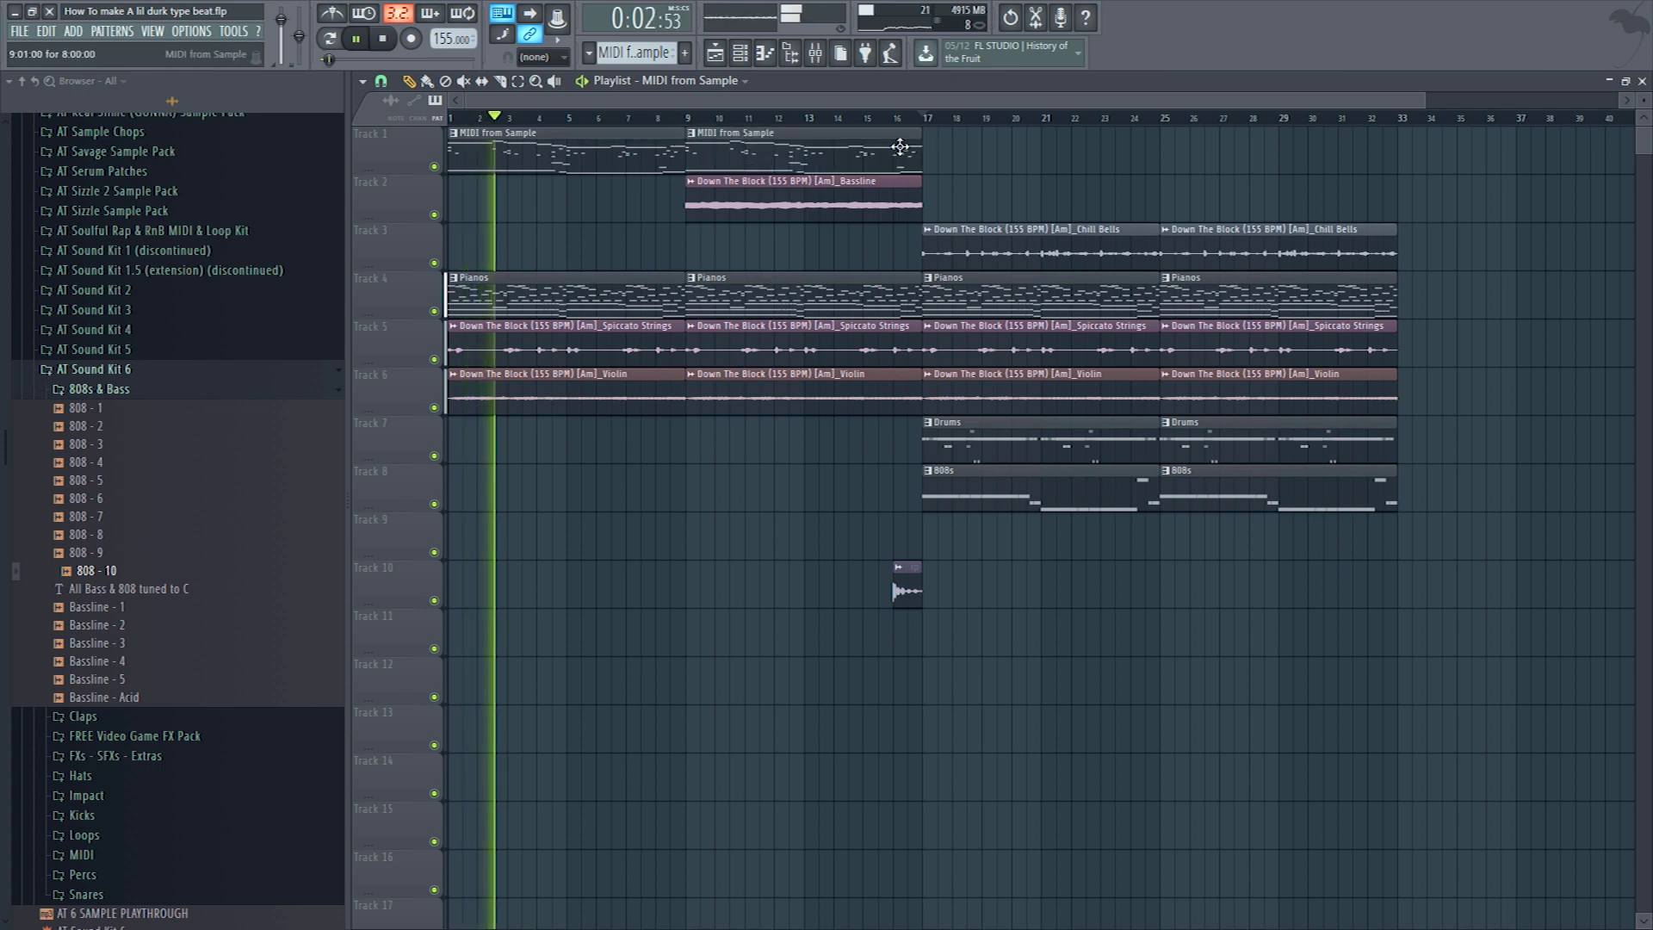
pyautogui.click(926, 151)
pyautogui.click(1162, 148)
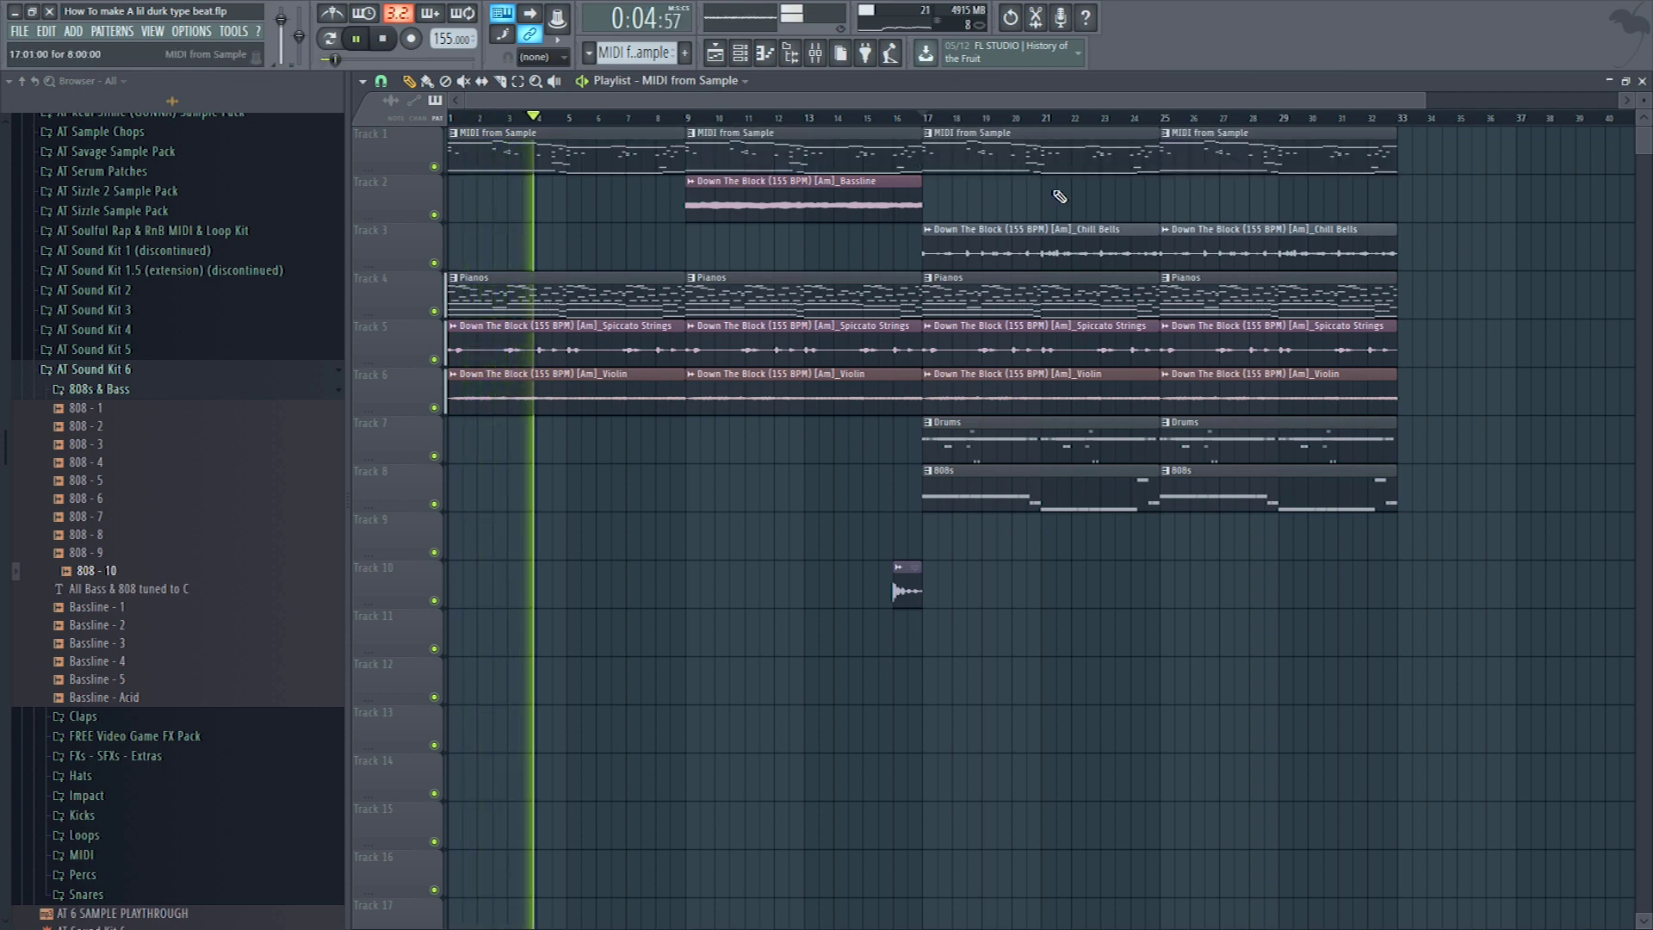
# - Mute the MIDI from Sample track and shrink its height to the minimum
pyautogui.click(434, 166)
pyautogui.moveTo(384, 164); pyautogui.dragTo(384, 134)
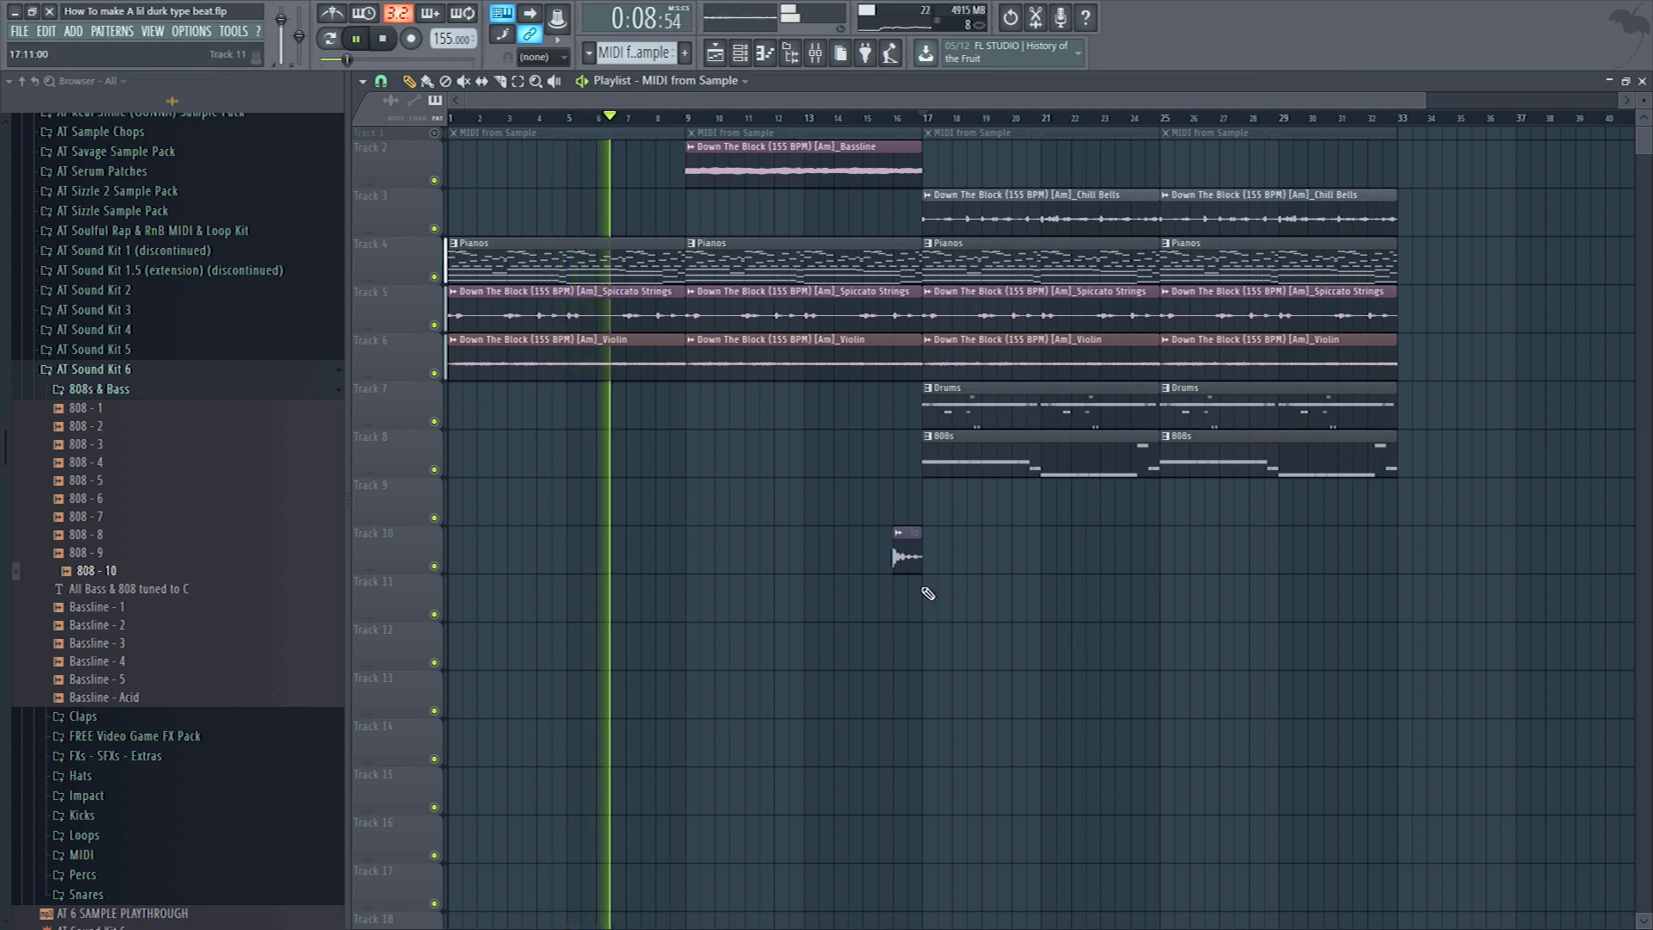
# - Move the Bassline, Pianos, Spiccato Strings and Violin clips of bars 9 to 16 out to bar 41
pyautogui.scroll(-1, 786, 369)
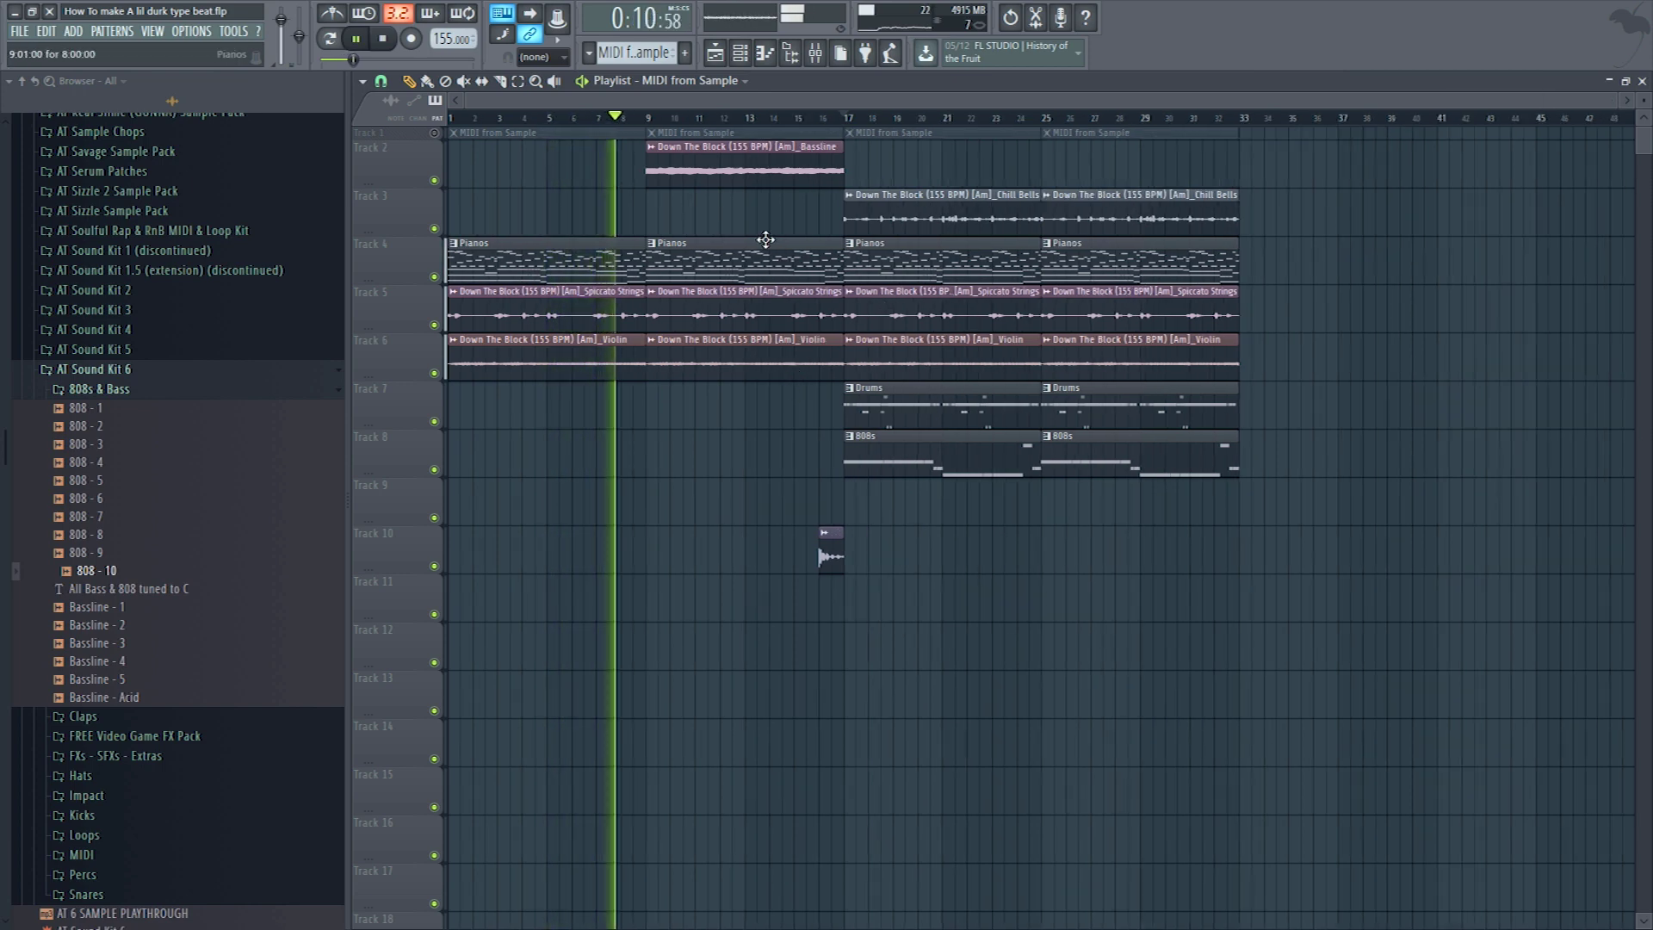
pyautogui.moveTo(657, 172); pyautogui.dragTo(765, 369)
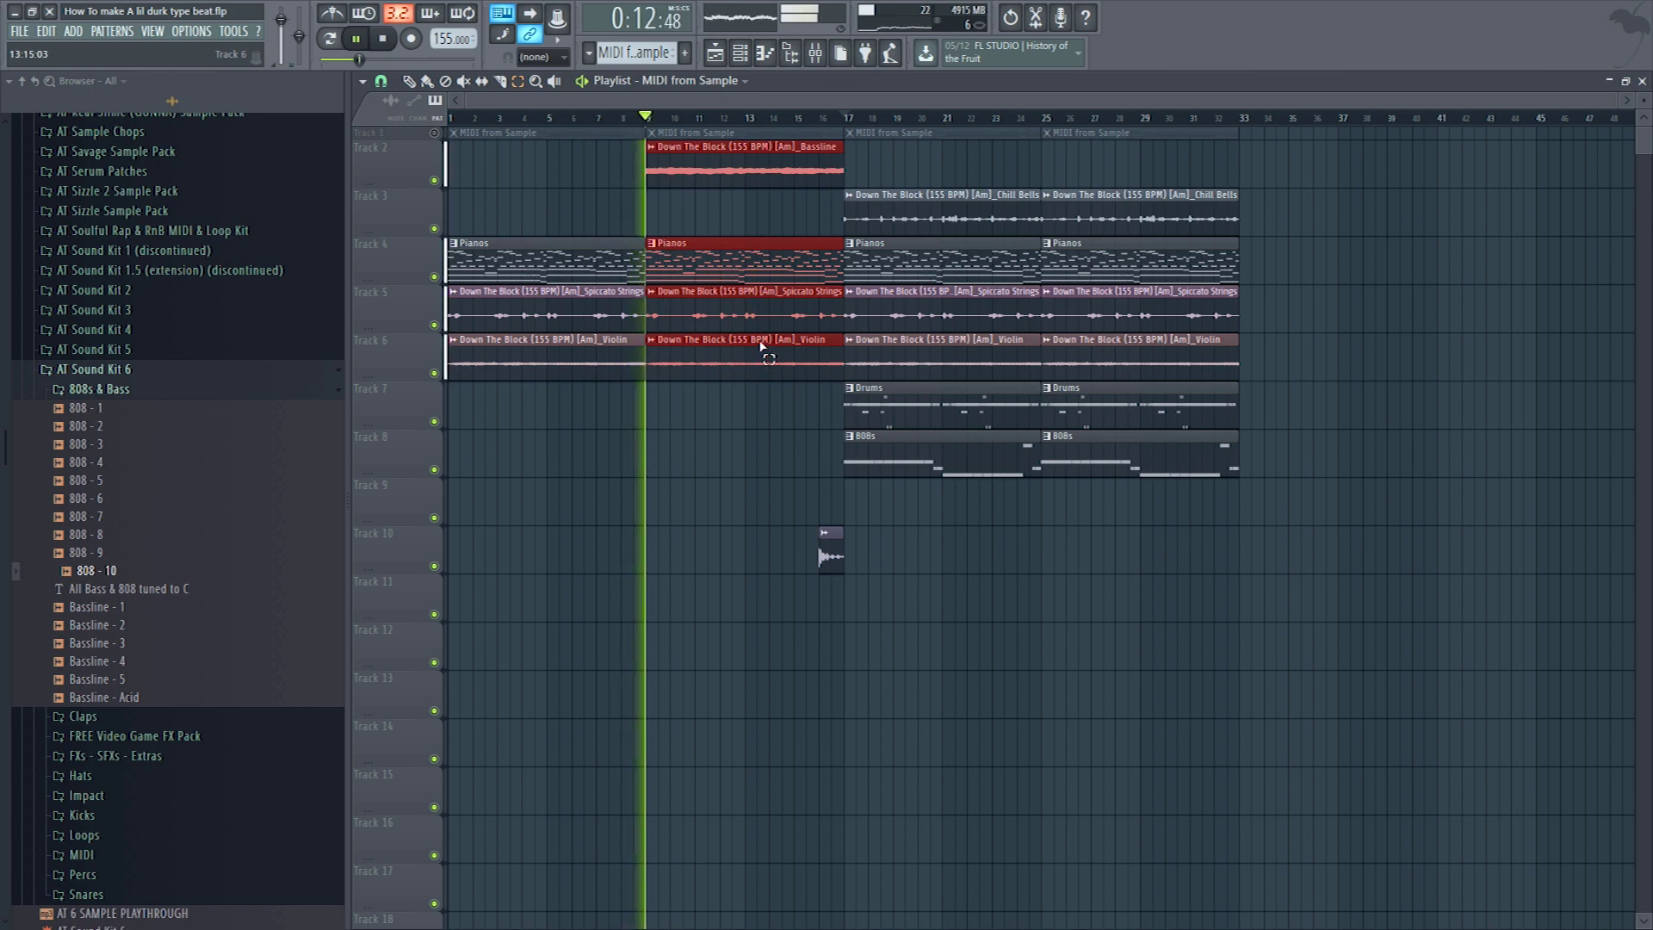
pyautogui.moveTo(765, 302); pyautogui.dragTo(1507, 301)
pyautogui.hotkey('shift', 'e')
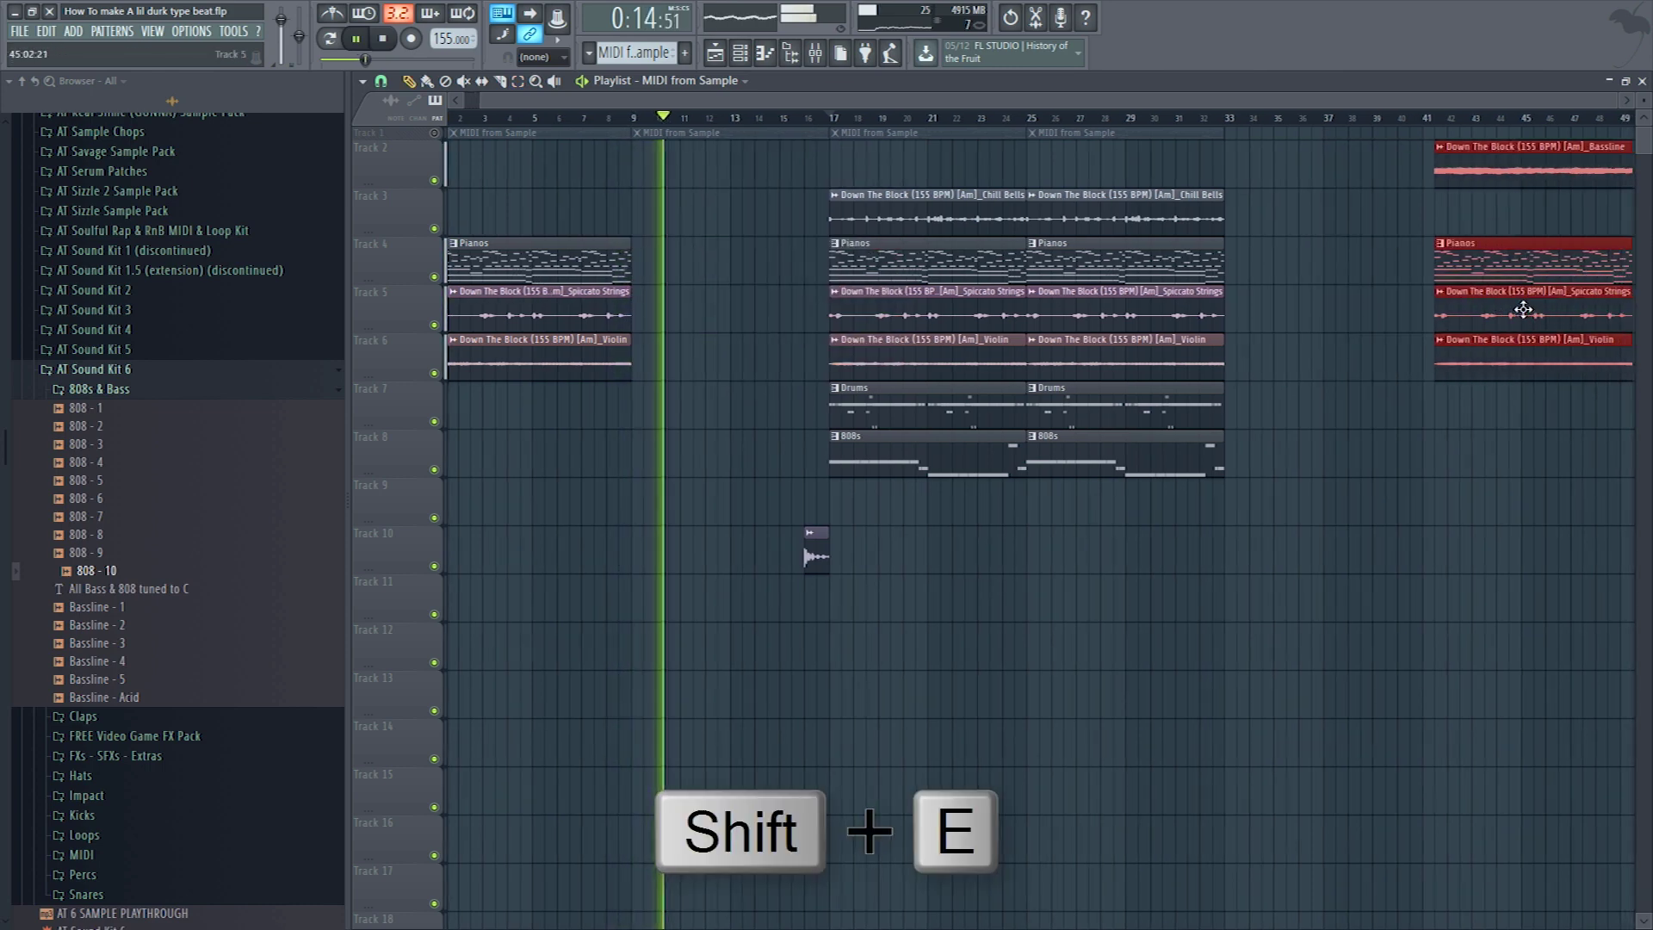
# - Move the drum section clips and the FX clip eight bars earlier so the section starts at bar 9
pyautogui.moveTo(1206, 617); pyautogui.dragTo(668, 206)
pyautogui.hotkey('shift', 'p')
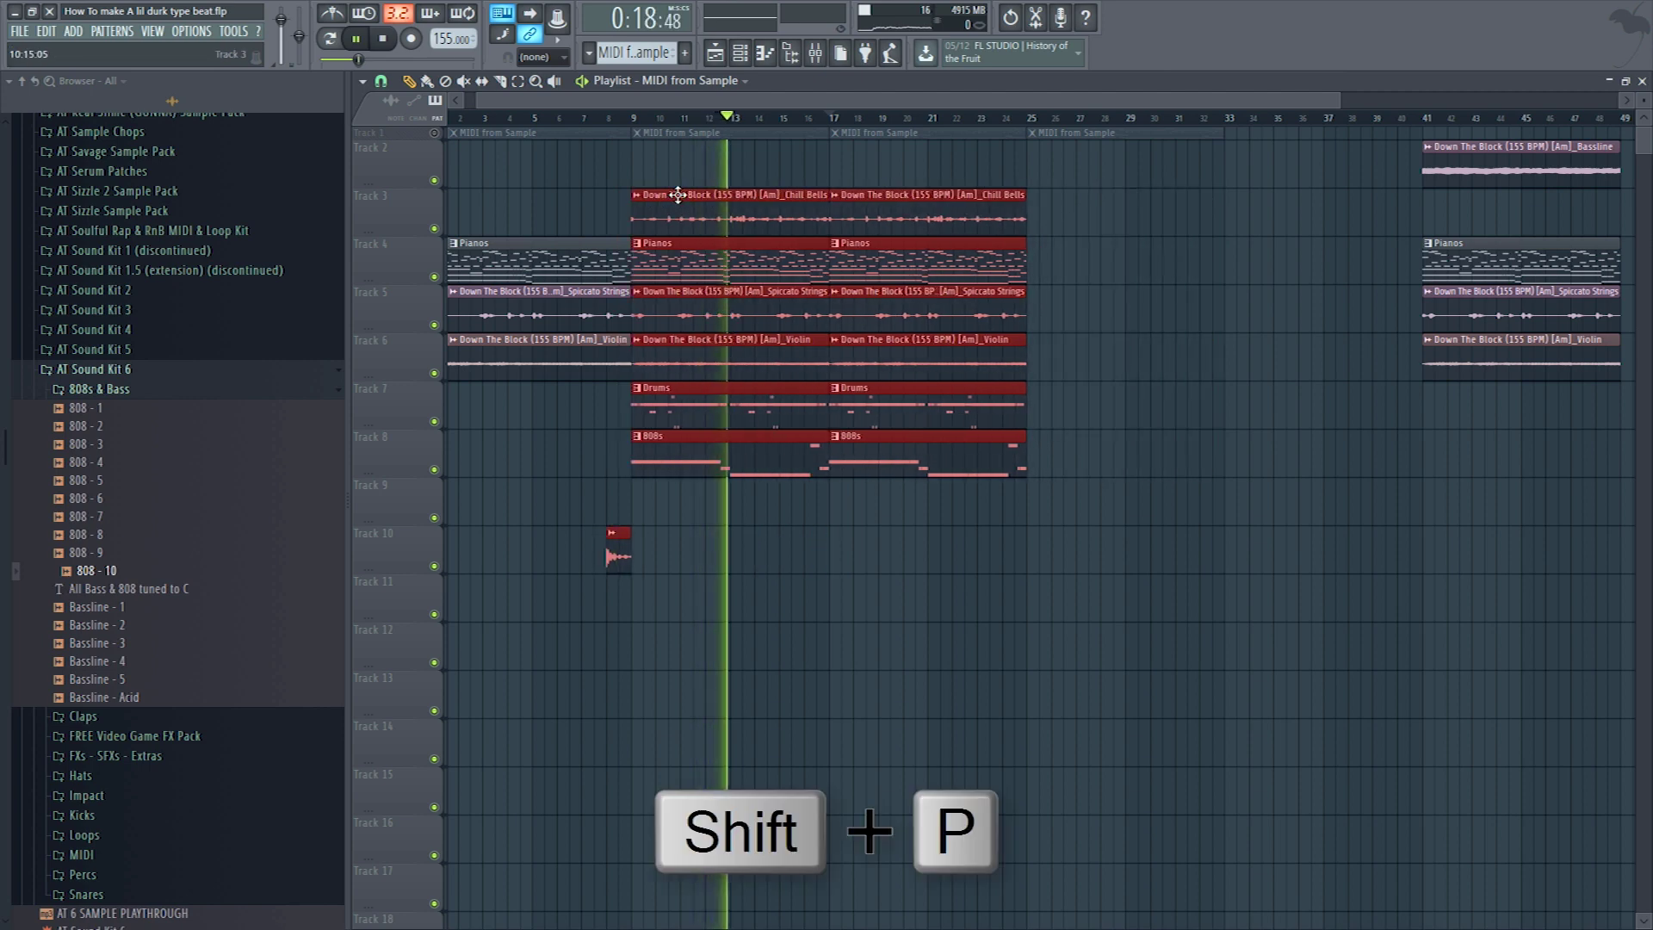
pyautogui.scroll(-3, 1059, 290)
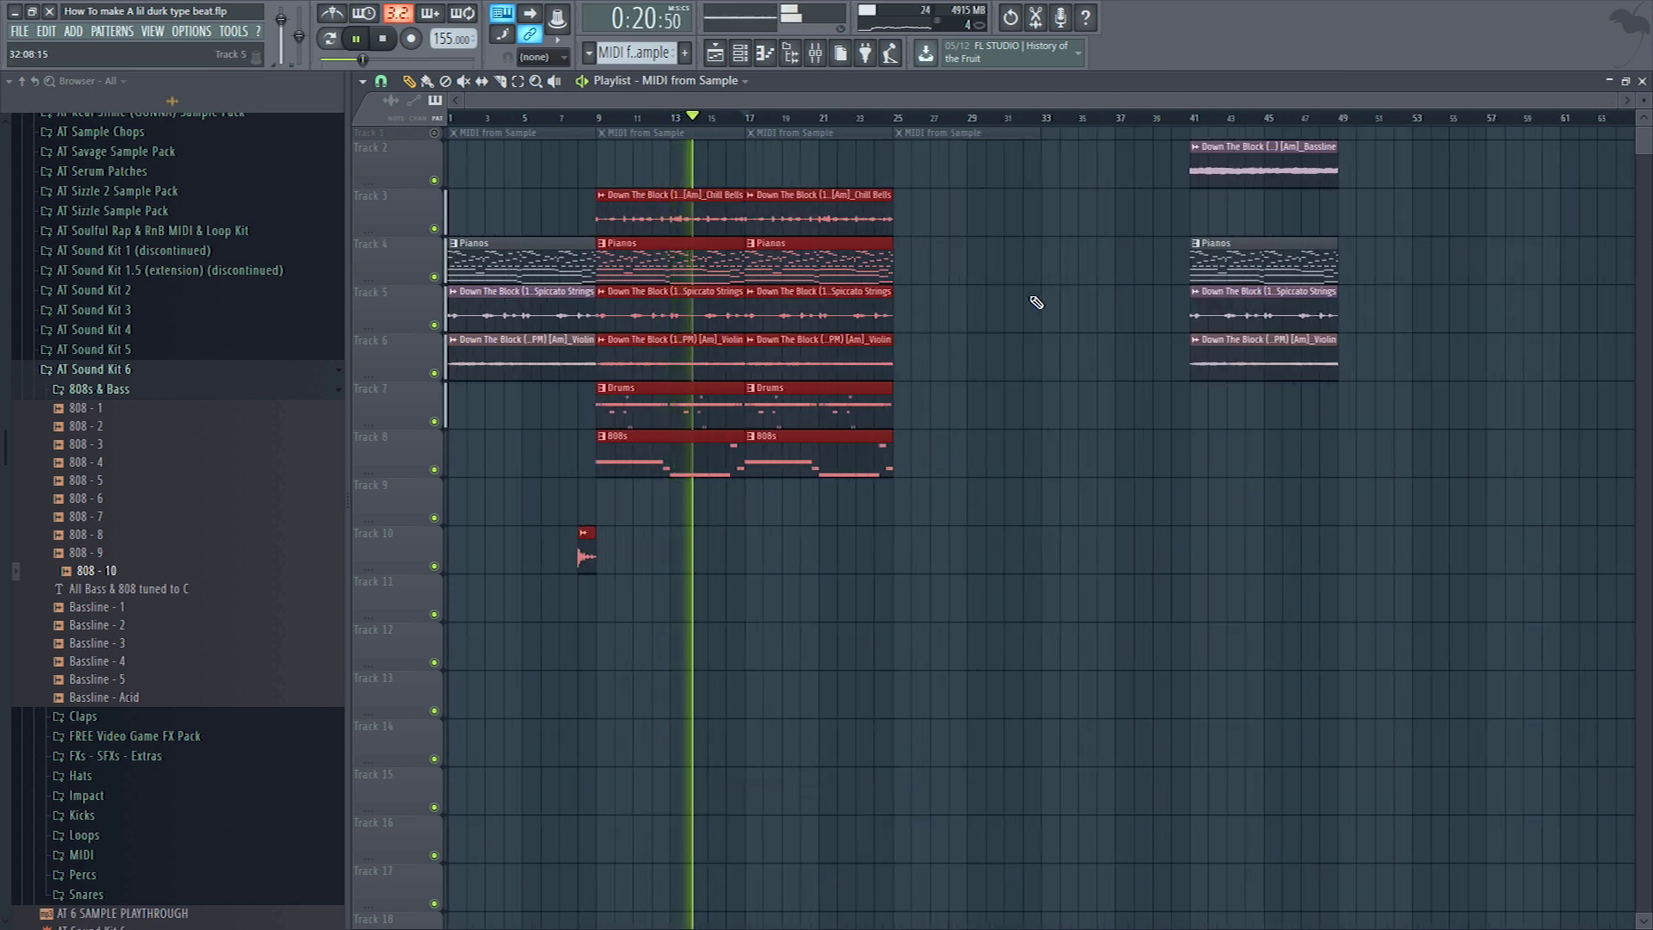
pyautogui.click(973, 375)
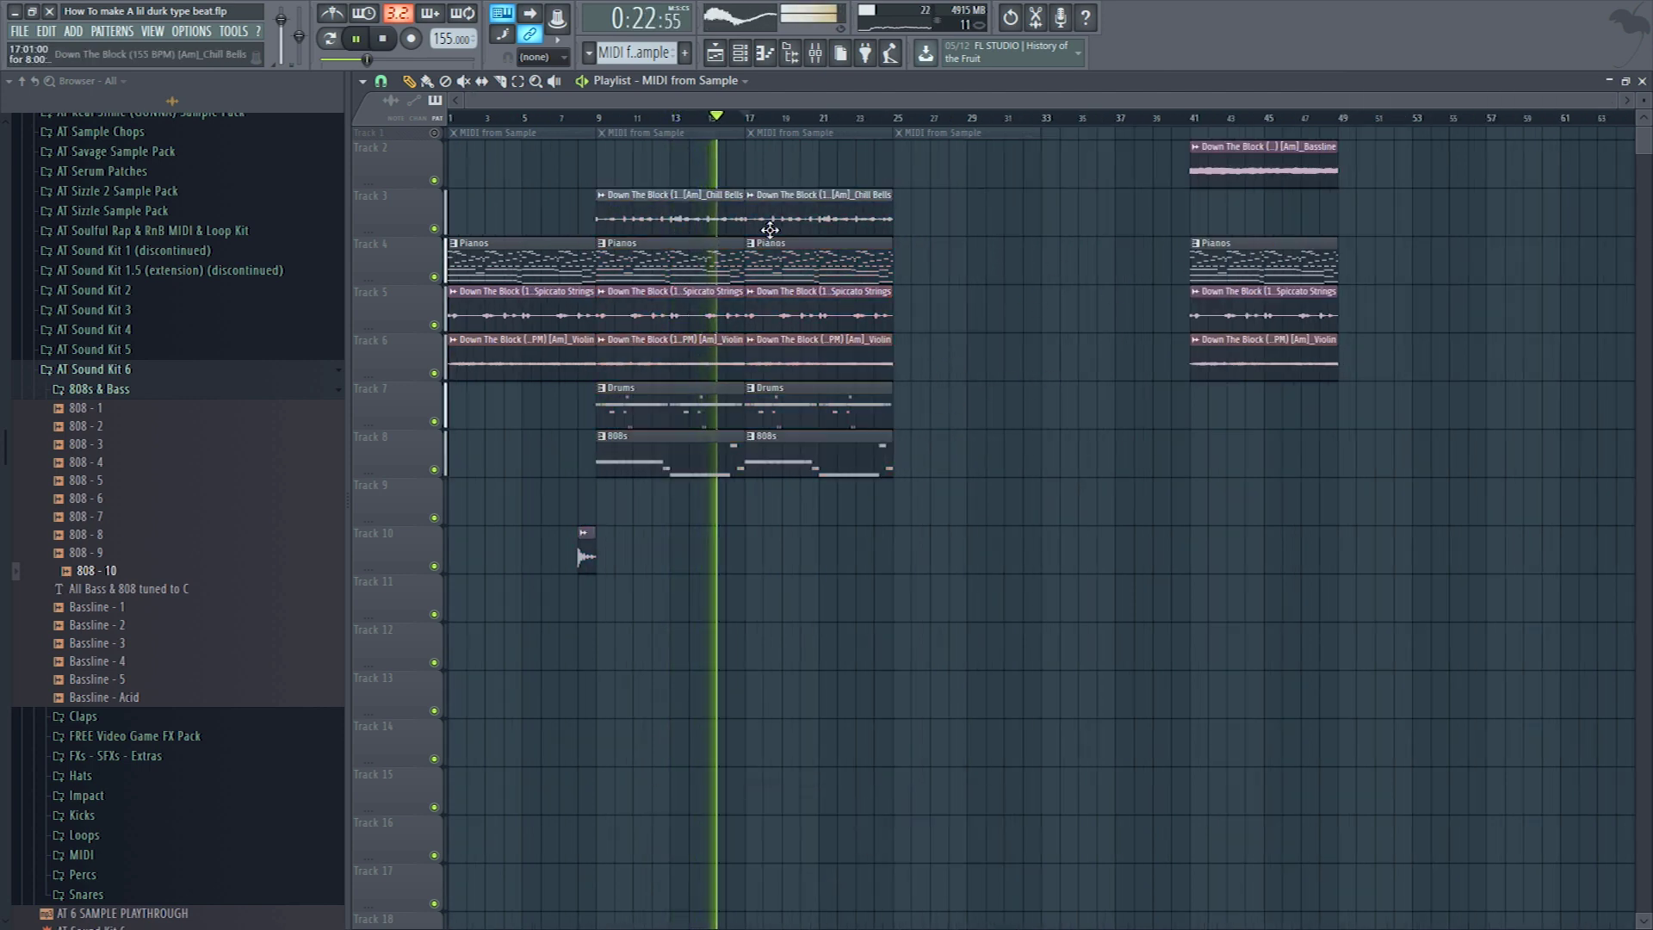
# - Copy the Pianos, Drums and 808s clips of bars 9 to 24 so they repeat from bar 25
pyautogui.click(835, 273)
pyautogui.moveTo(598, 380); pyautogui.dragTo(886, 470)
pyautogui.hotkey('shift', 'p')
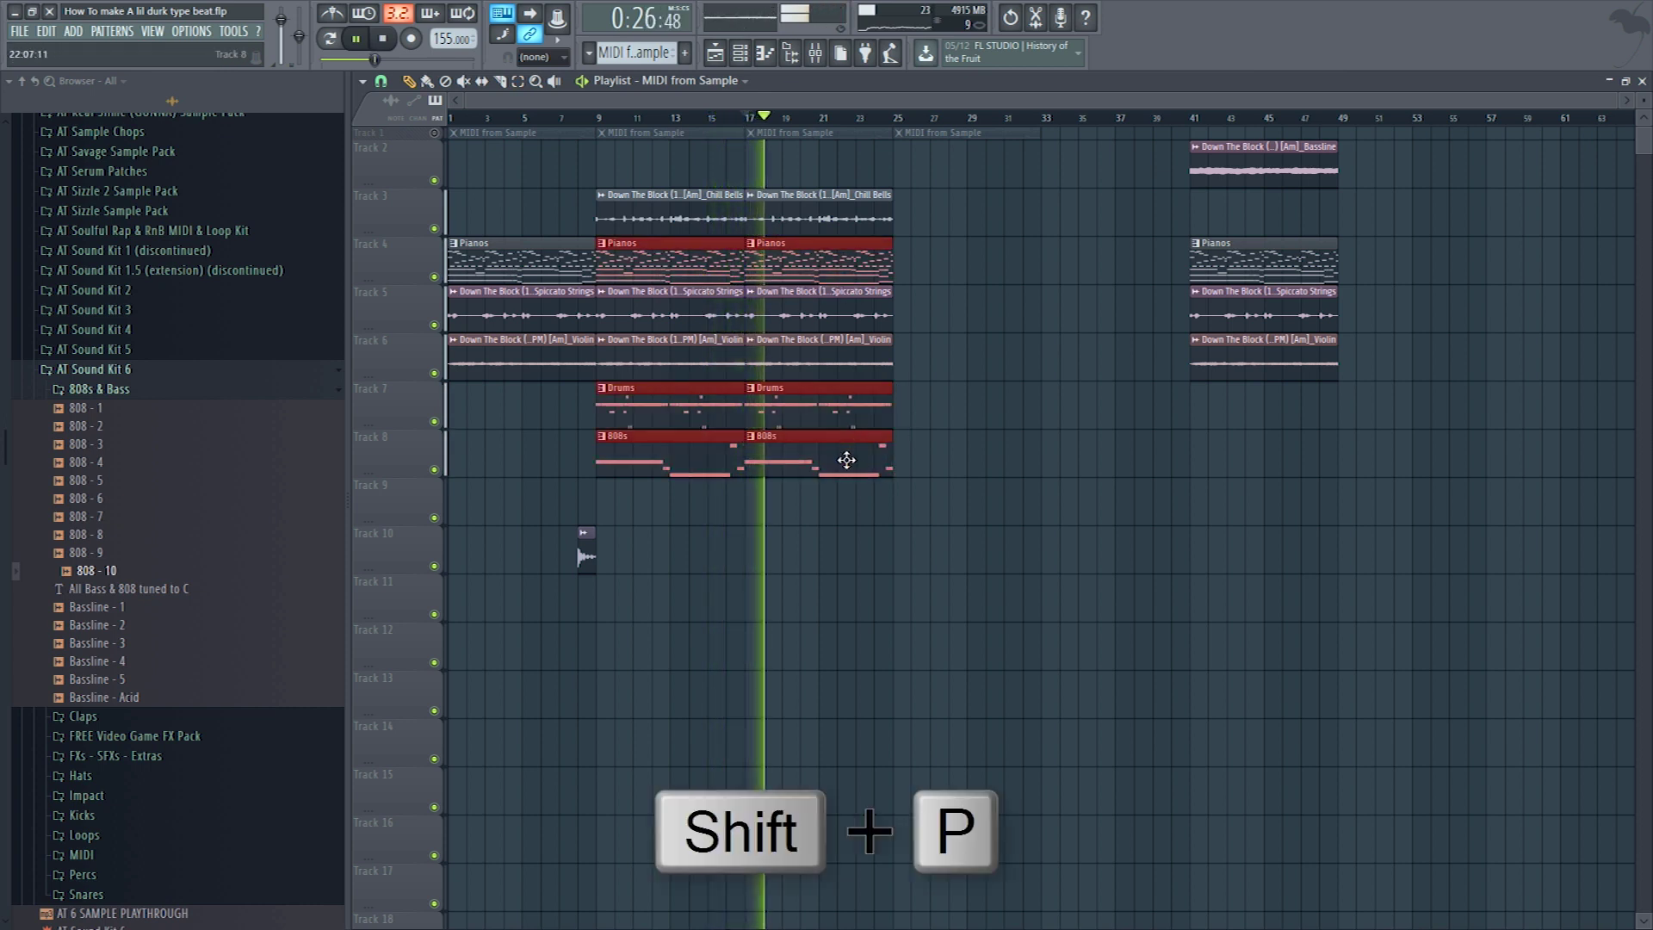
pyautogui.click(1019, 509)
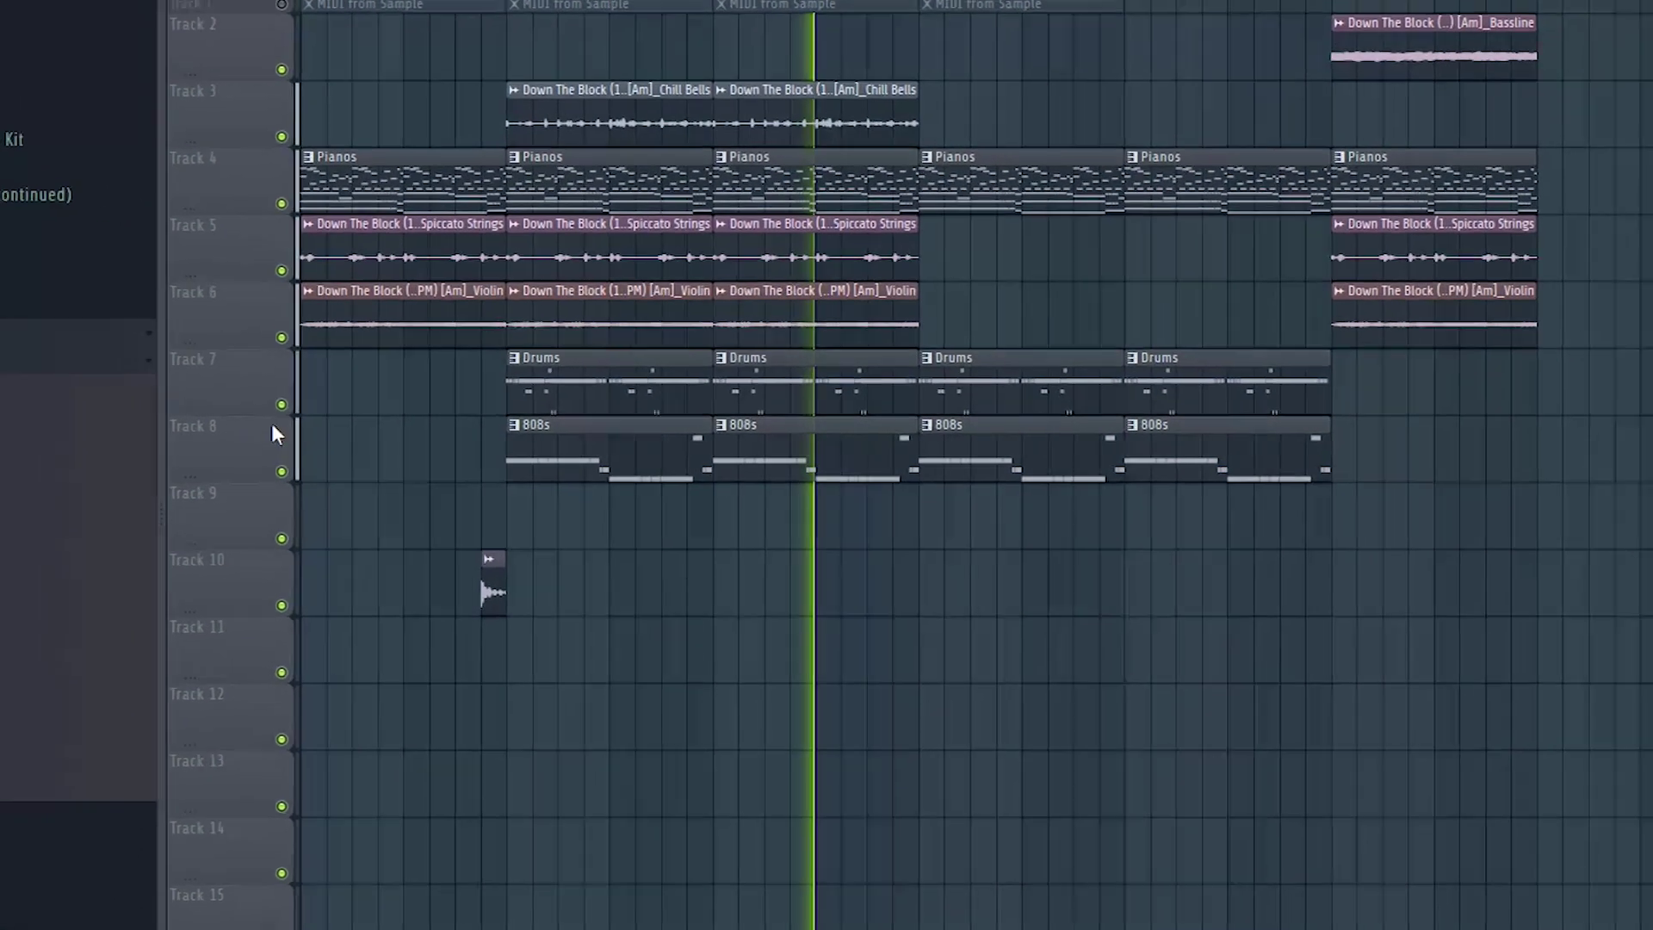
# - Make the Drums clips at bars 25 and 33 a unique pattern and move them onto a new track above the 808s
pyautogui.rightClick(424, 434)
pyautogui.click(259, 853)
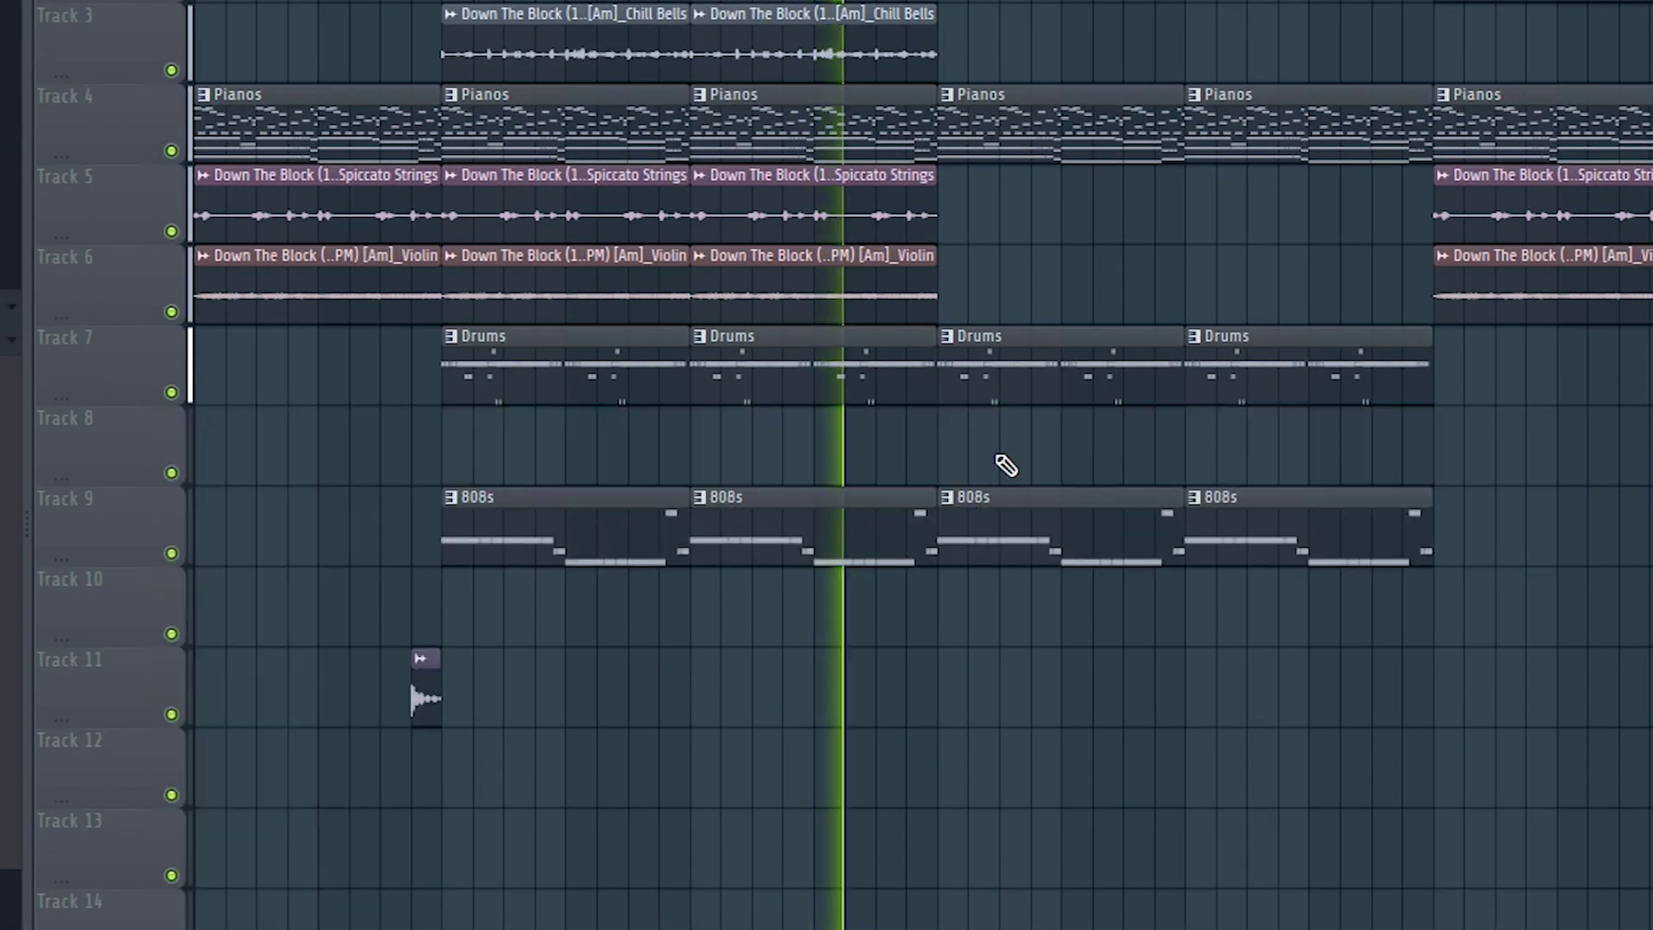
pyautogui.rightClick(947, 344)
pyautogui.click(1016, 524)
pyautogui.moveTo(1073, 353); pyautogui.dragTo(1077, 450)
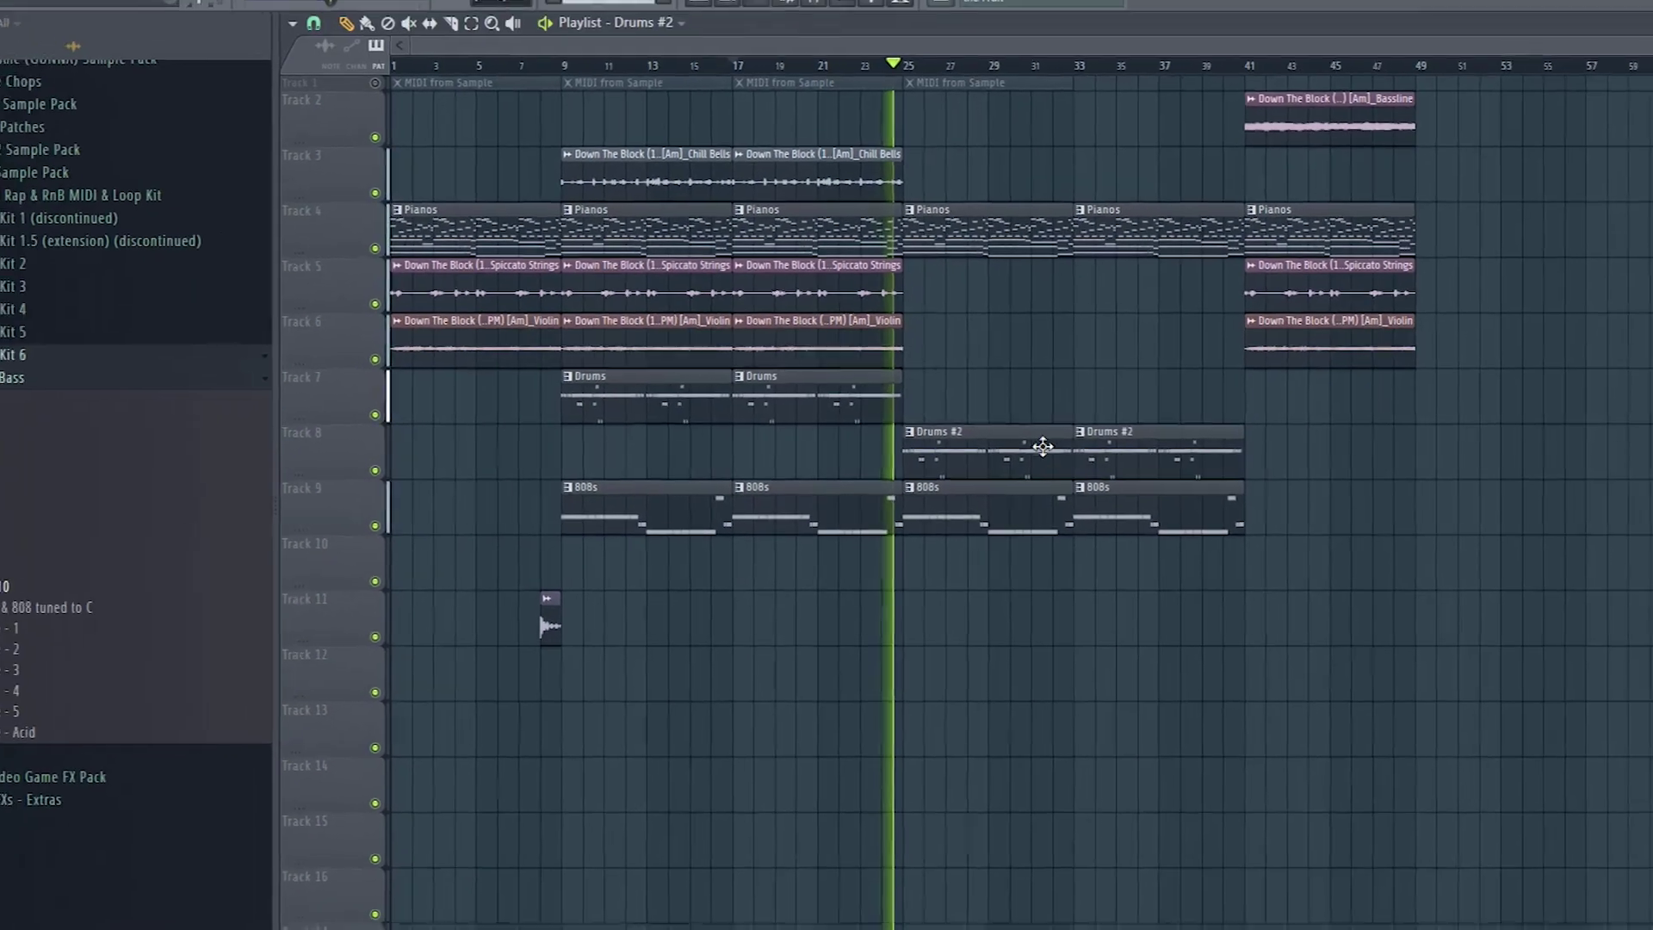
# - Replace the hi-hat part of the Drums #2 pattern with a plain hit every two steps
pyautogui.doubleClick(1078, 439)
pyautogui.press('F7')
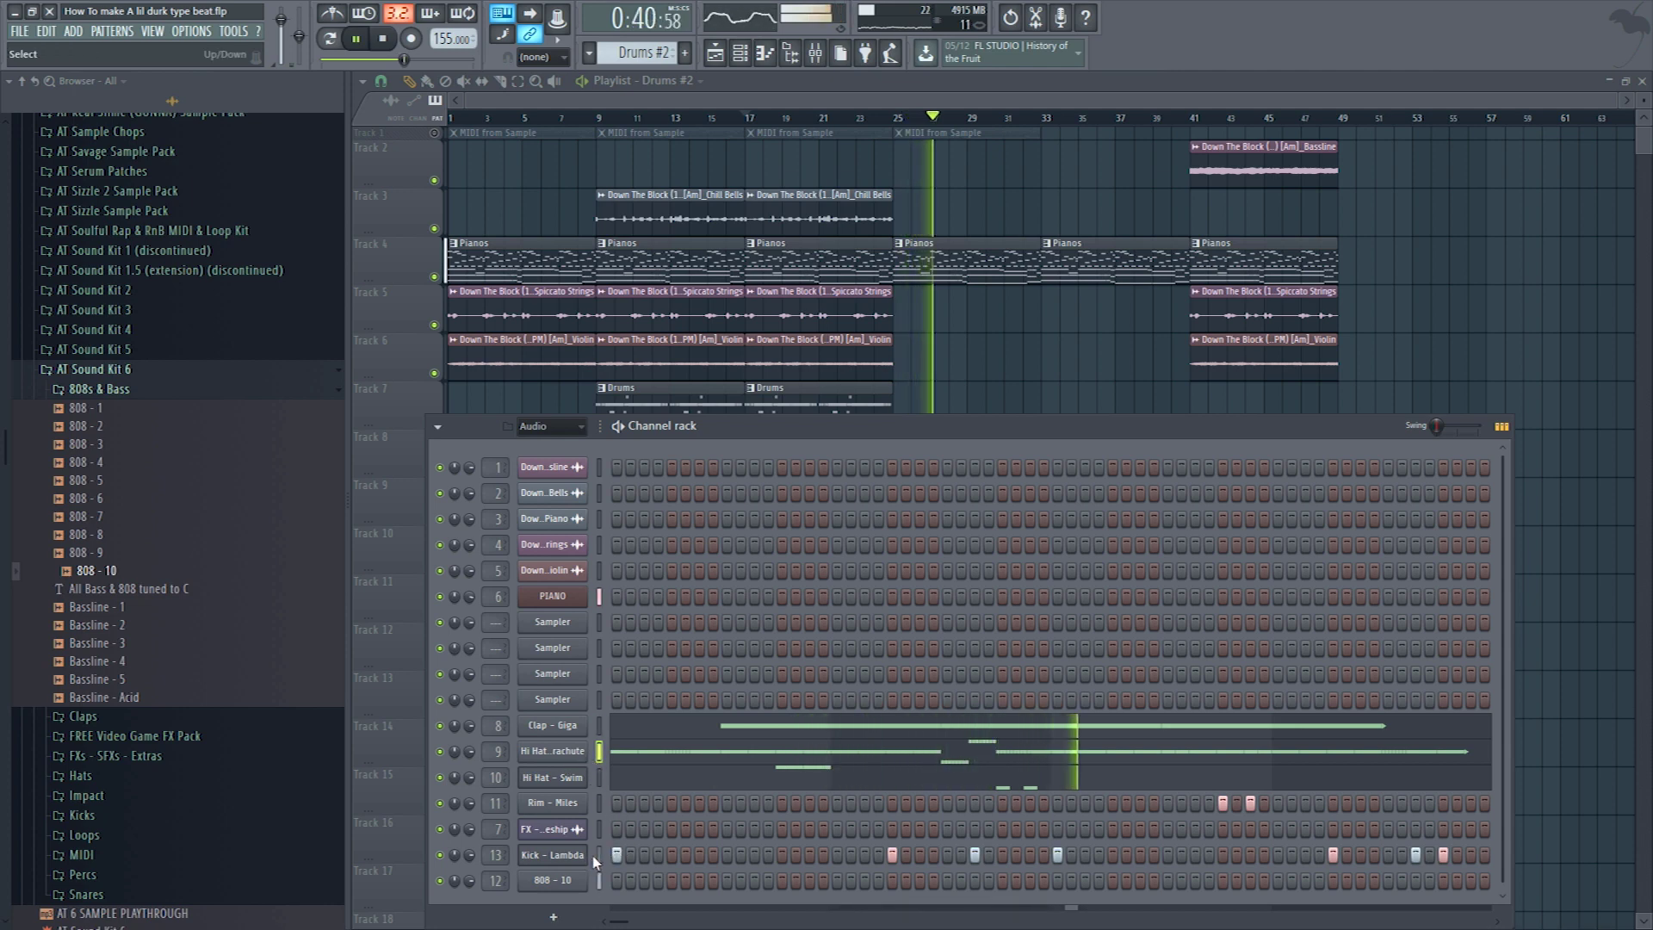
pyautogui.rightClick(591, 732)
pyautogui.click(761, 797)
pyautogui.press('F6')
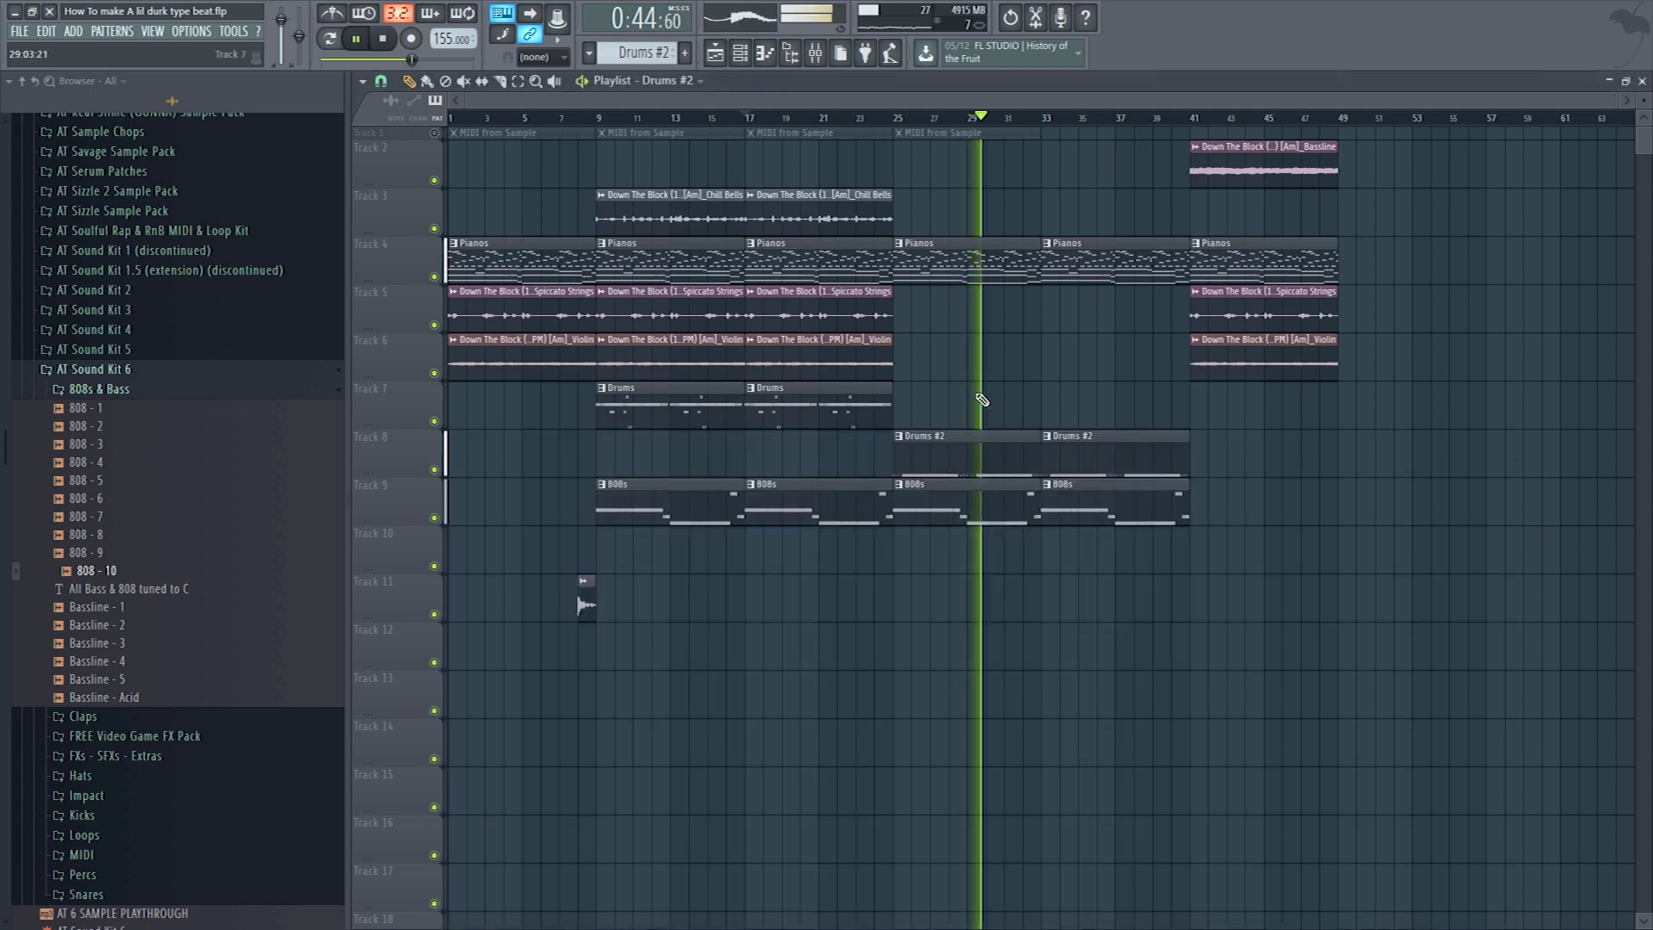
# - Delete the Drums #2 clip at bar 33 and insert an empty track above the 808s
pyautogui.rightClick(1088, 439)
pyautogui.rightClick(455, 502)
pyautogui.click(482, 741)
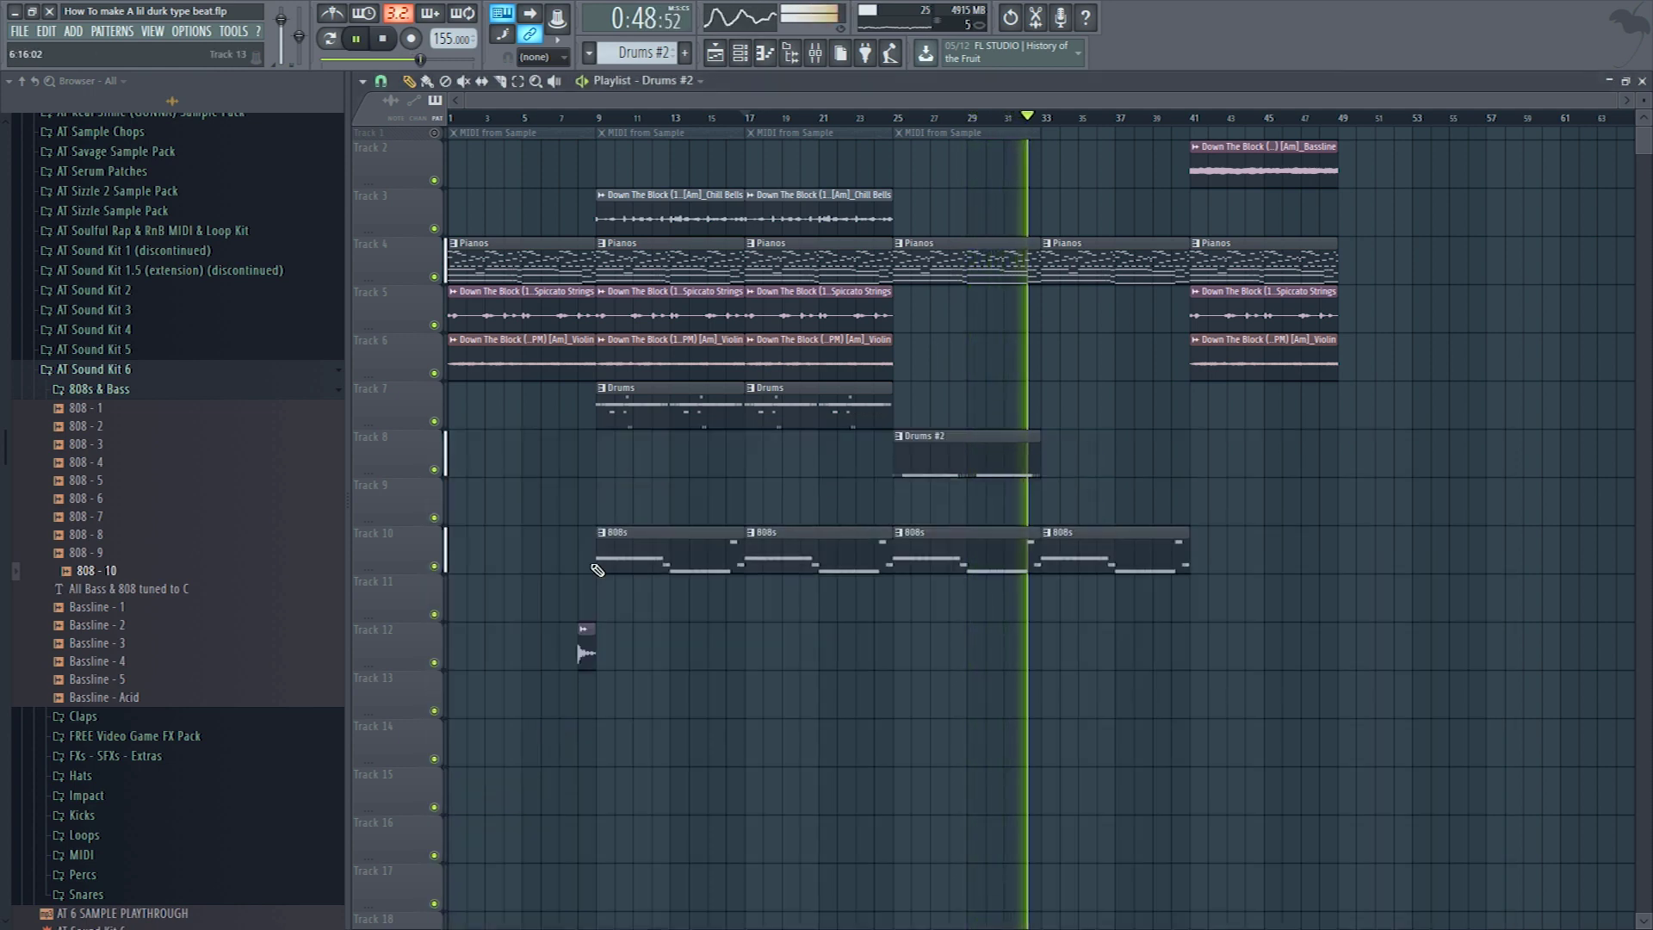
# - Place a Drums clip on Track 9 at bar 33 and make it a unique pattern
pyautogui.click(1044, 507)
pyautogui.rightClick(1043, 496)
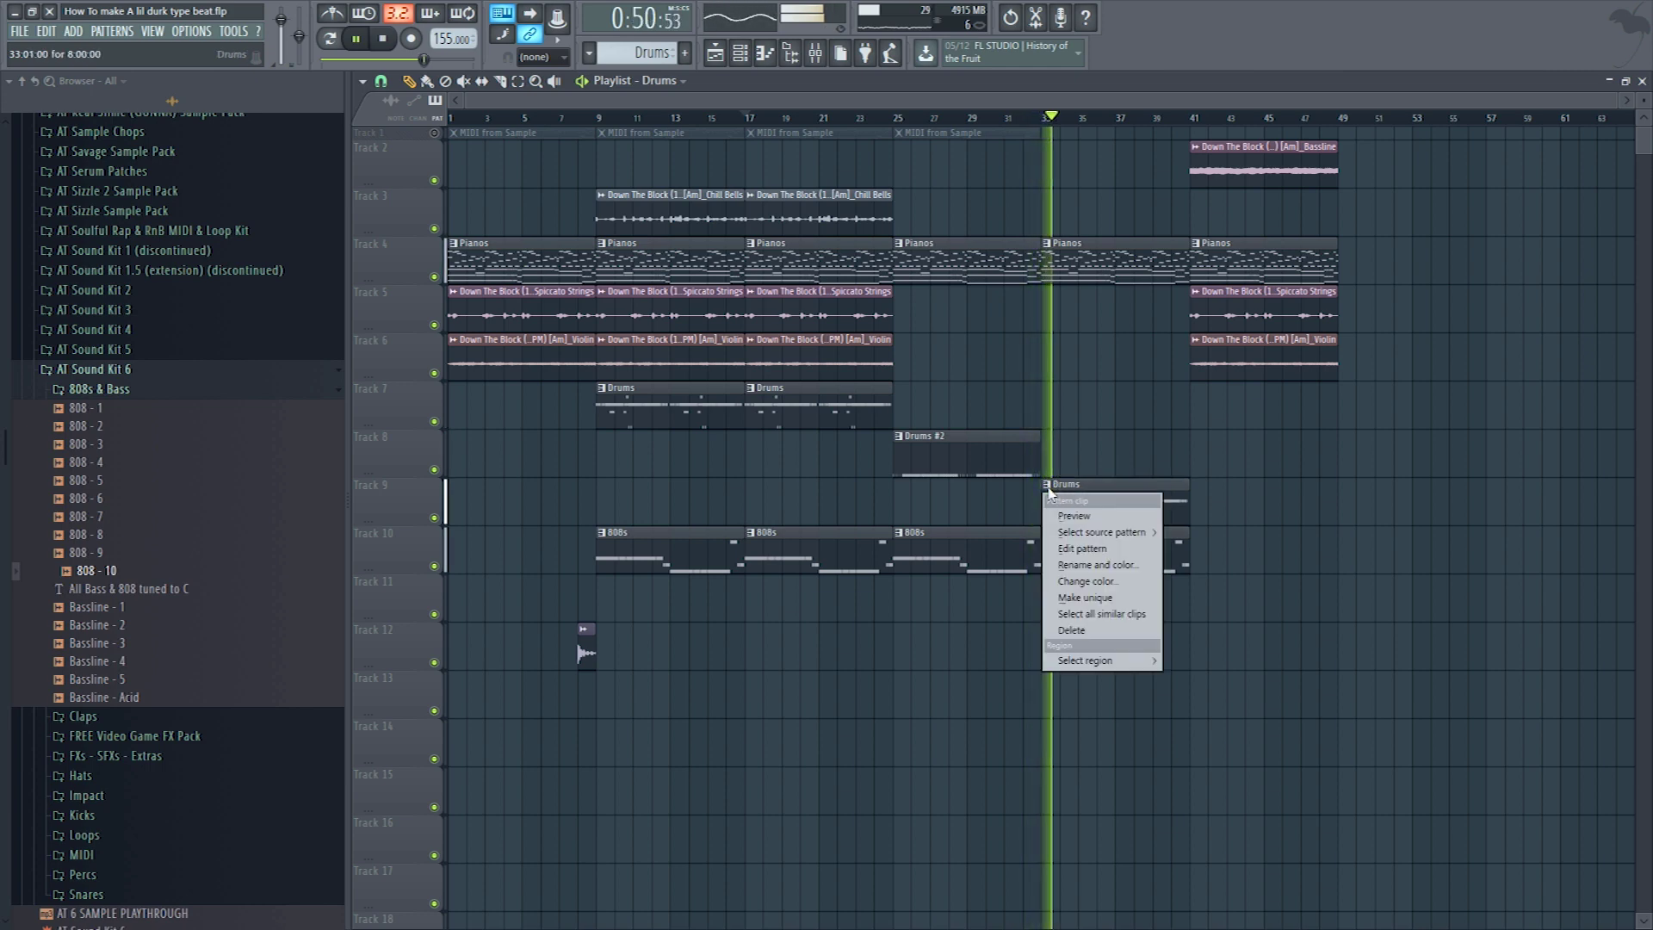
pyautogui.click(1103, 598)
# - Open the Drums #3 pattern and edit the notes of its Hi Hat - Swim channel
pyautogui.doubleClick(1100, 509)
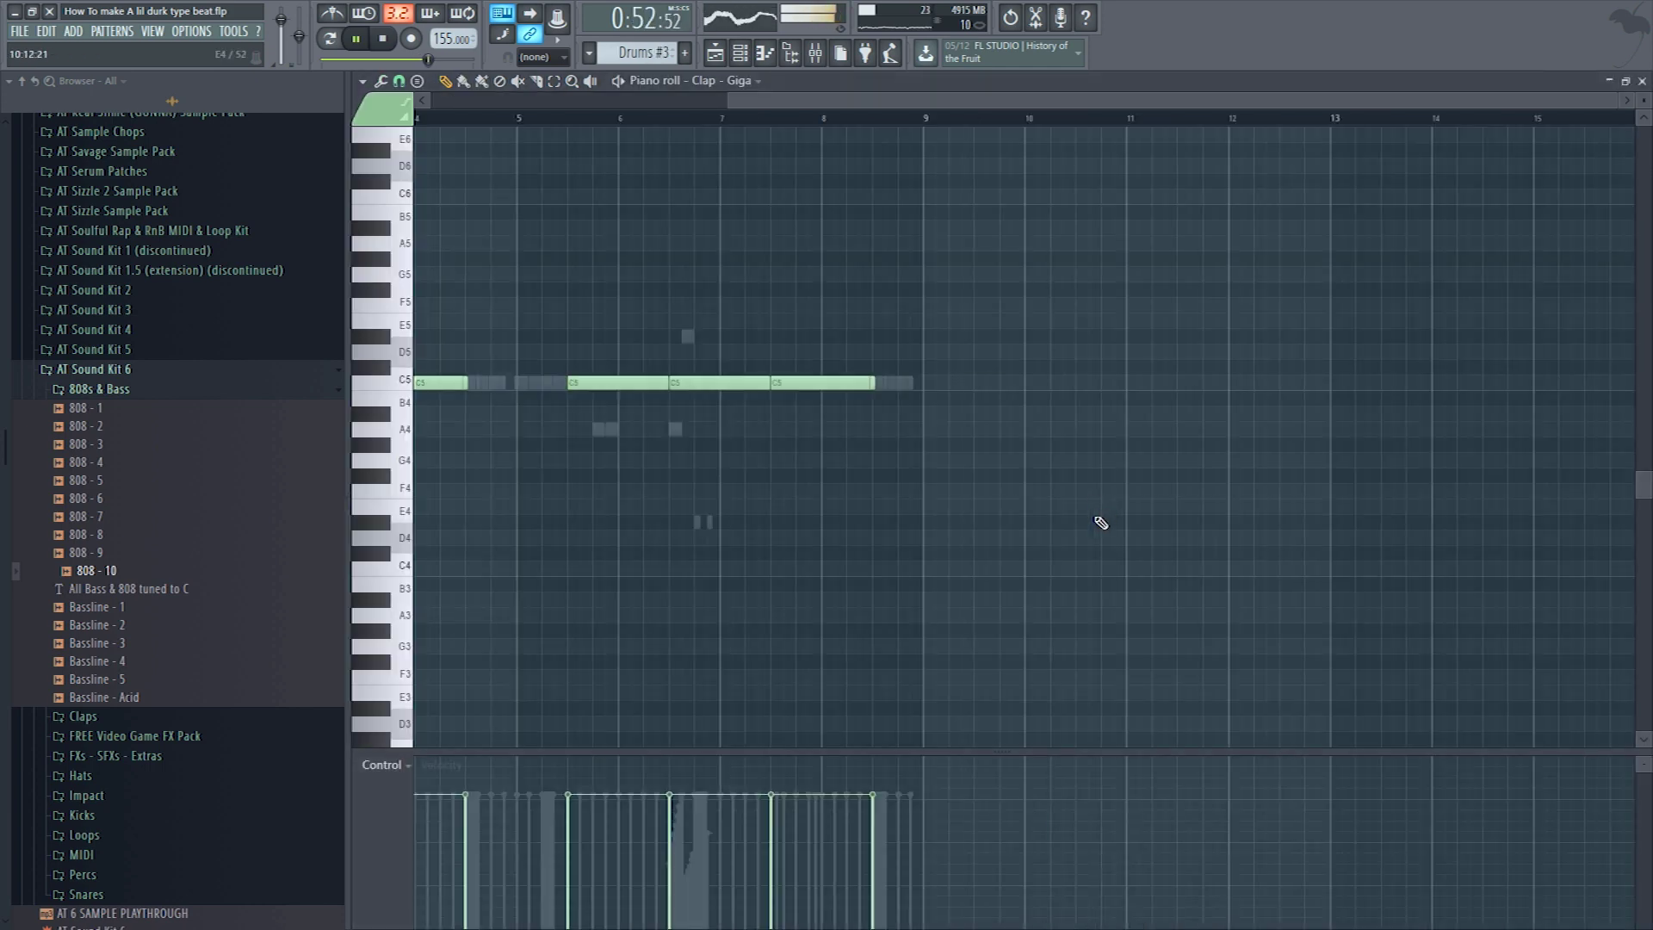
pyautogui.press('F6')
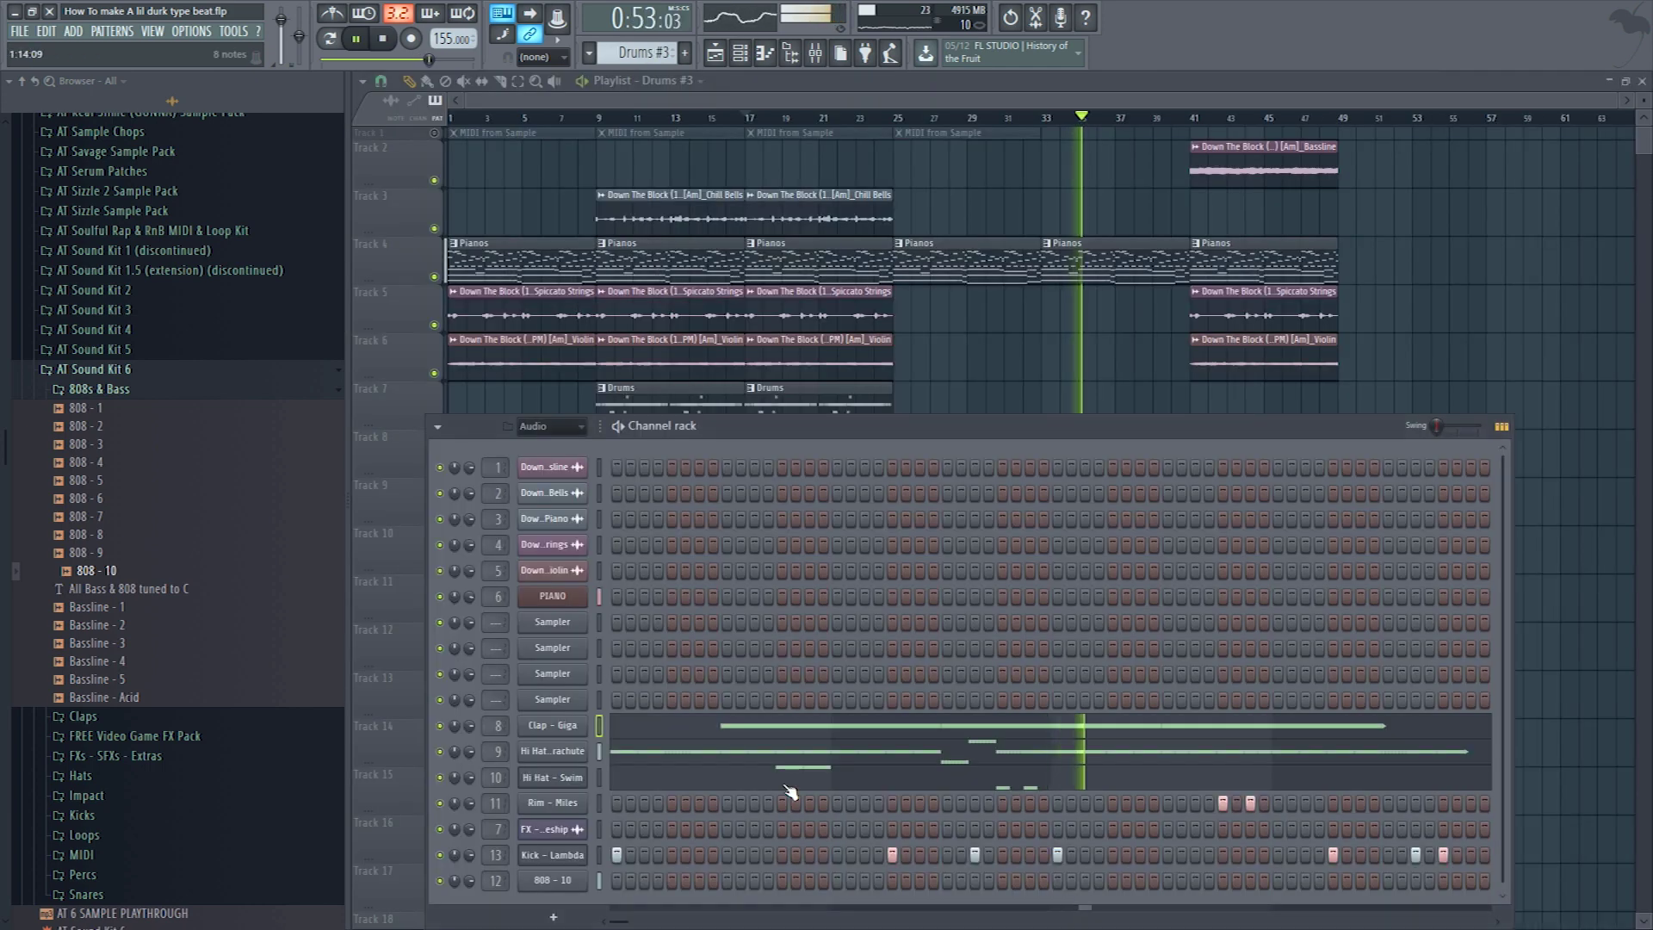
pyautogui.click(600, 779)
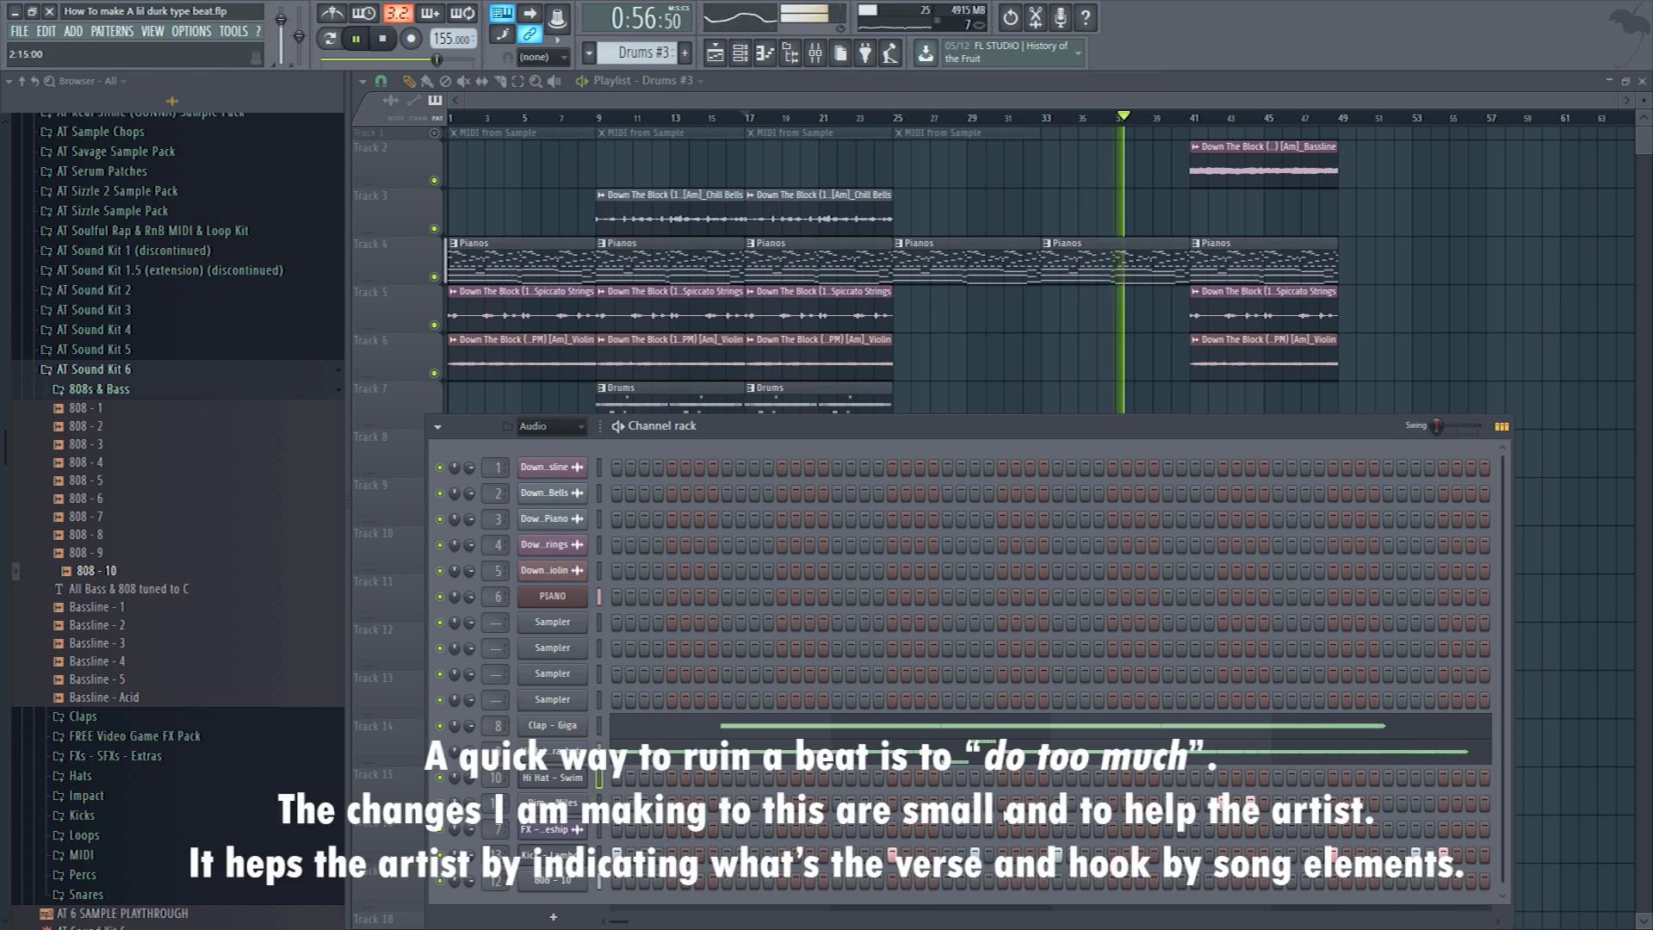
pyautogui.press('F6')
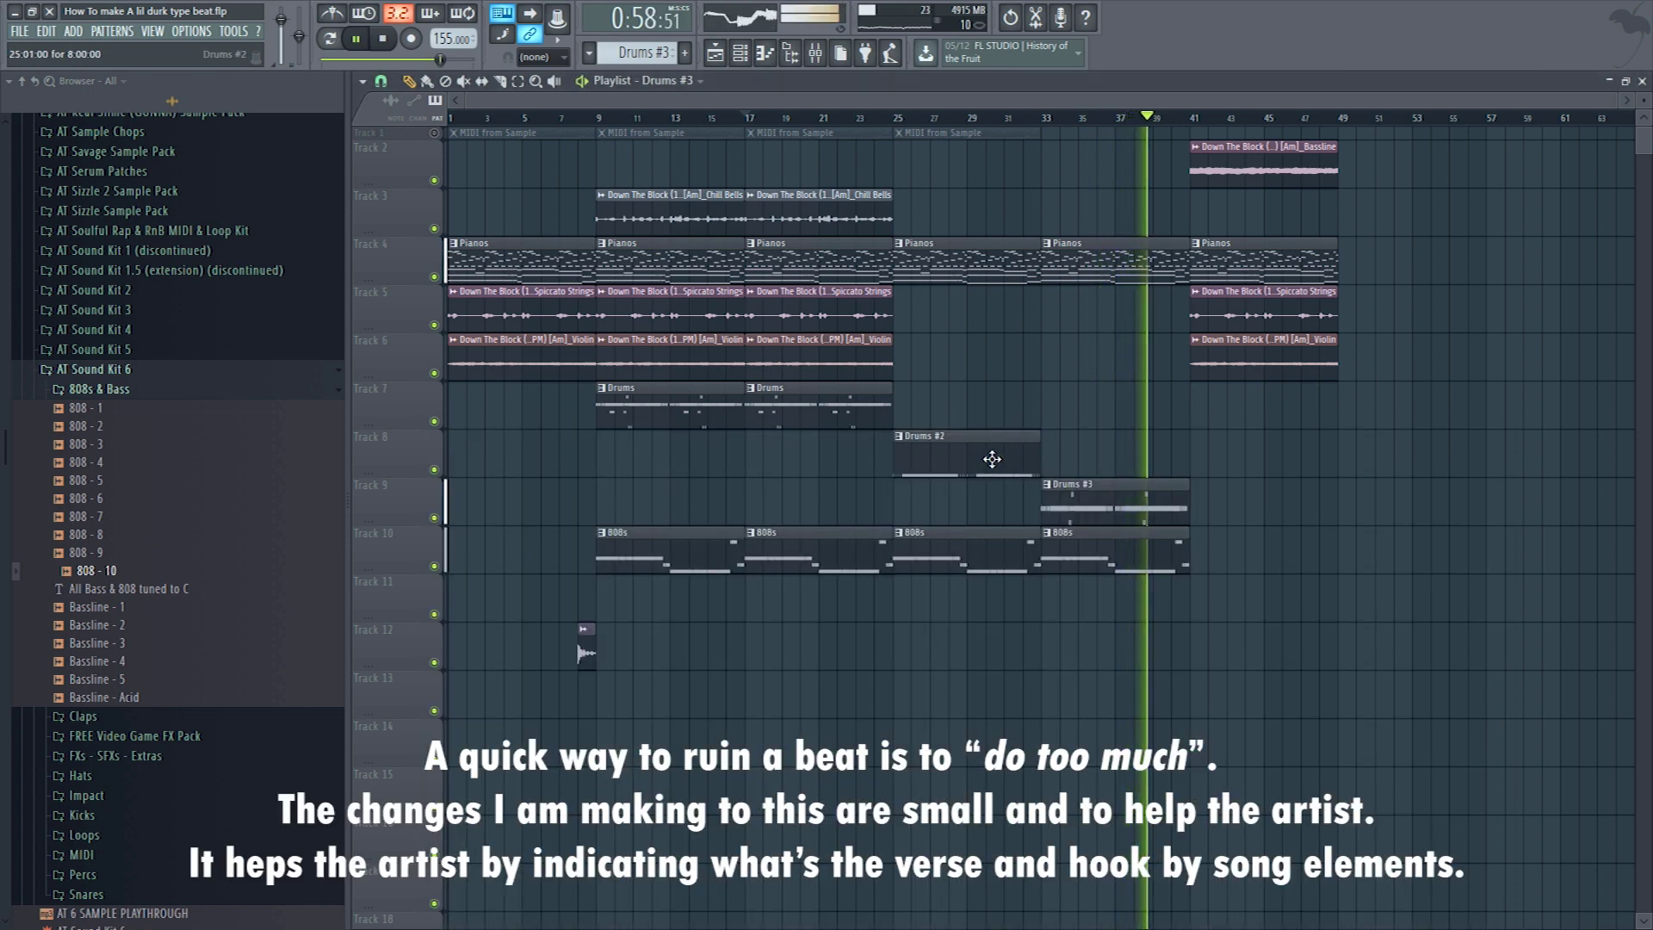
# - Review the channel contents of the Drums #3 and Drums #2 patterns
pyautogui.doubleClick(1110, 484)
pyautogui.press('F6')
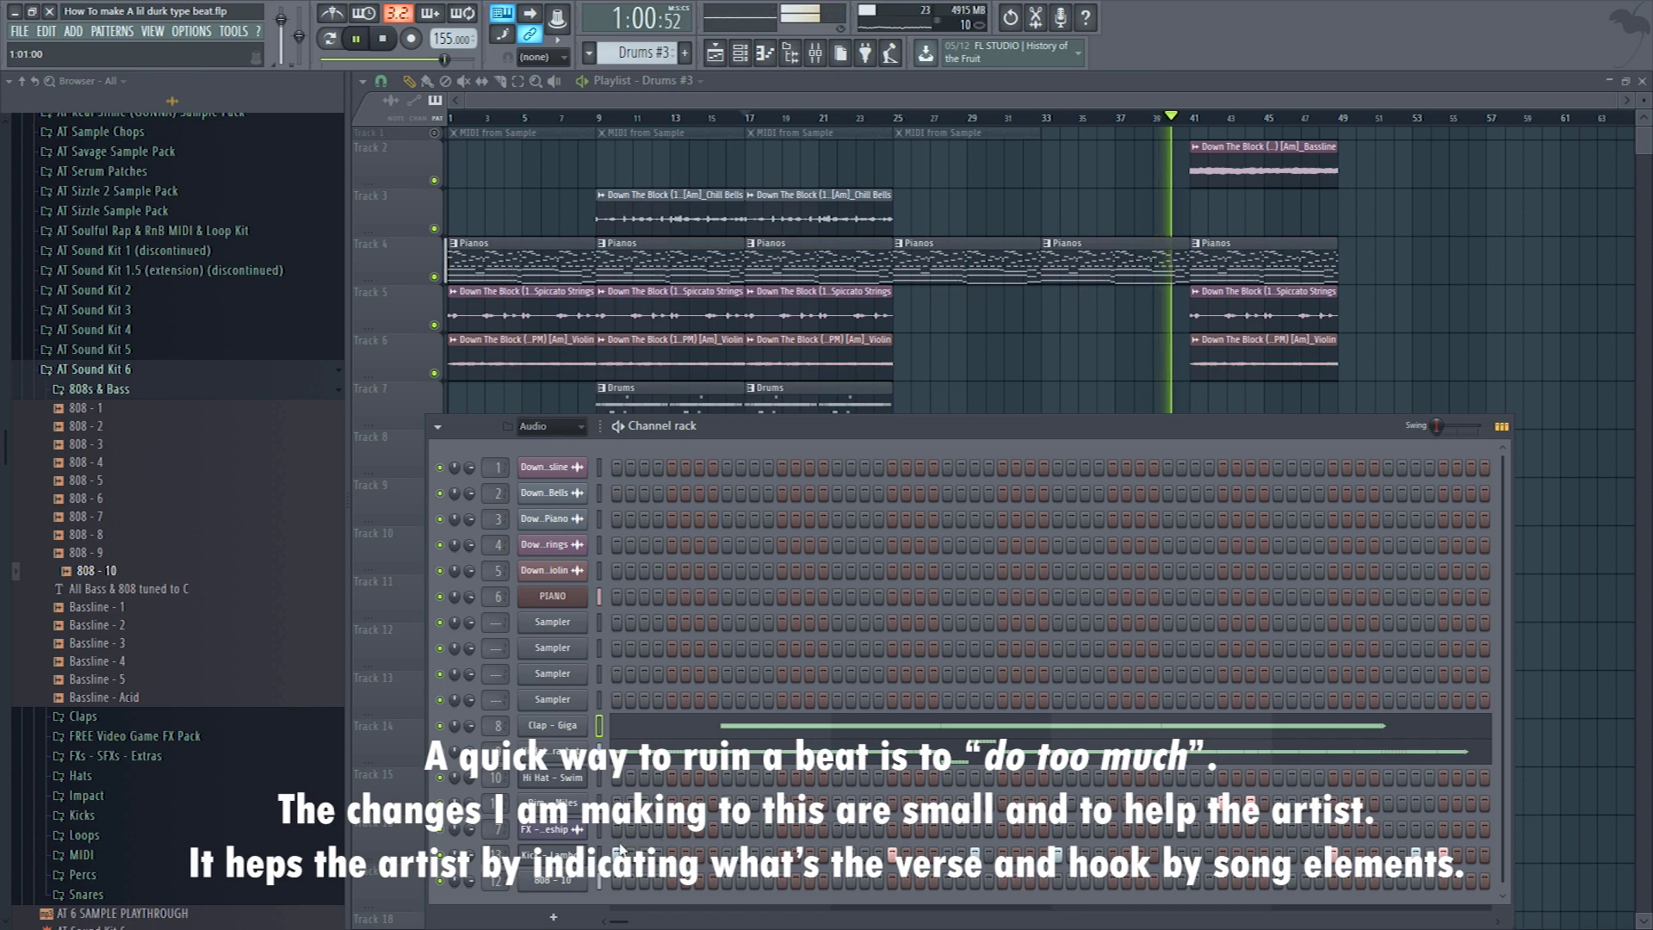
pyautogui.press('KP_Subtract')
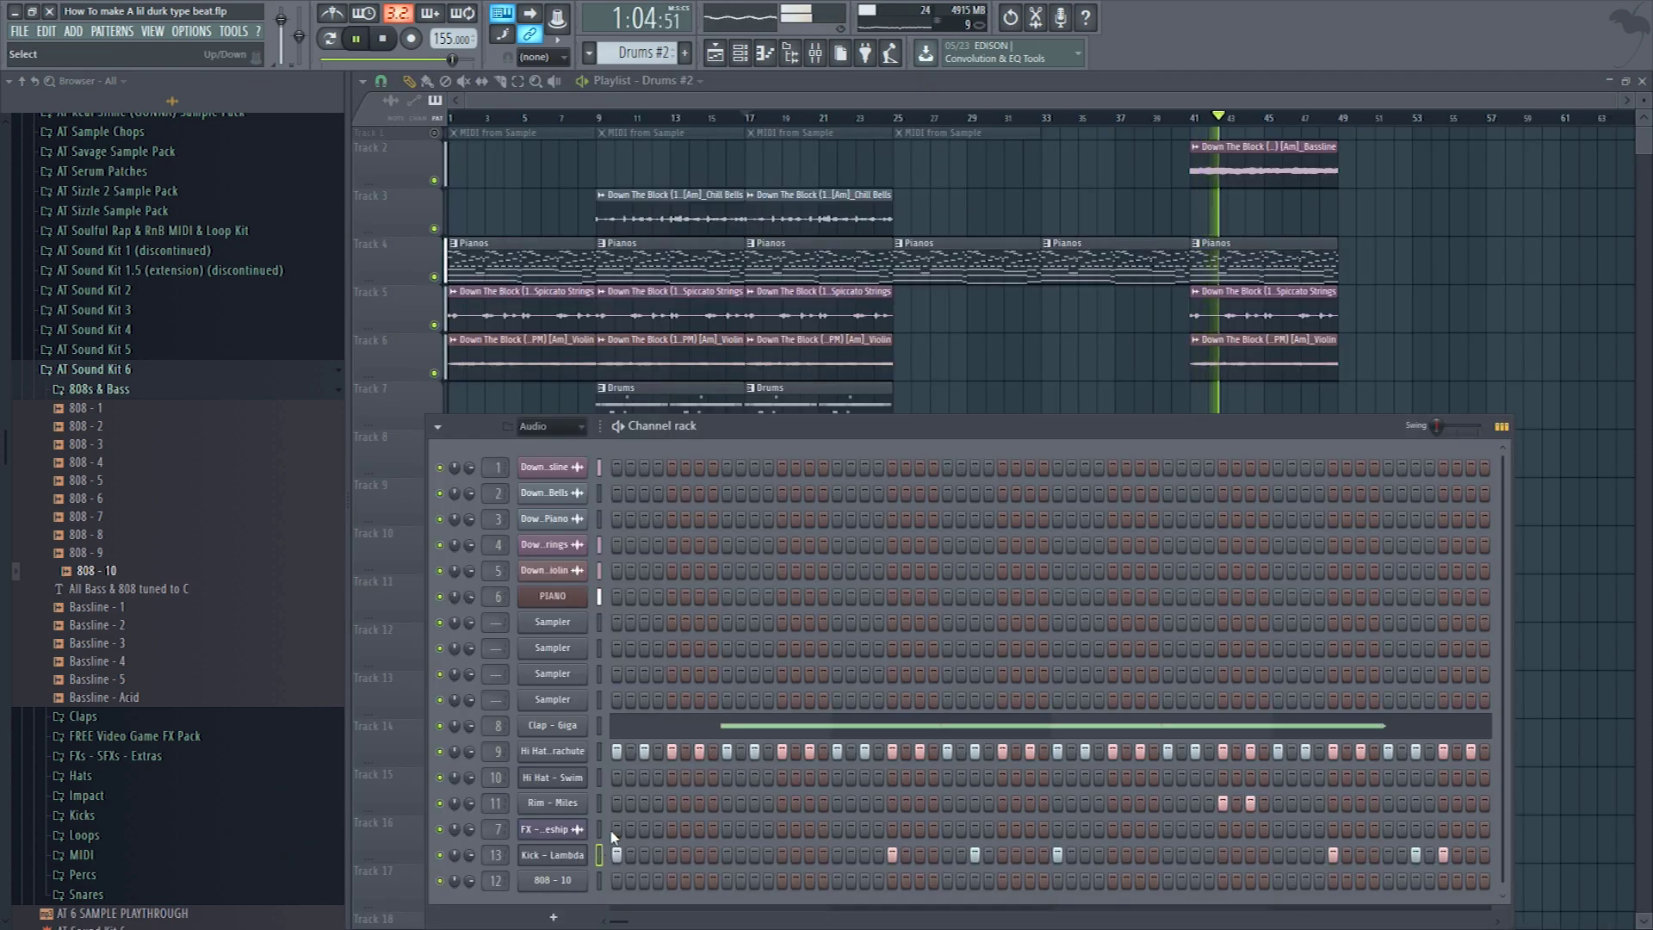
pyautogui.press('F6')
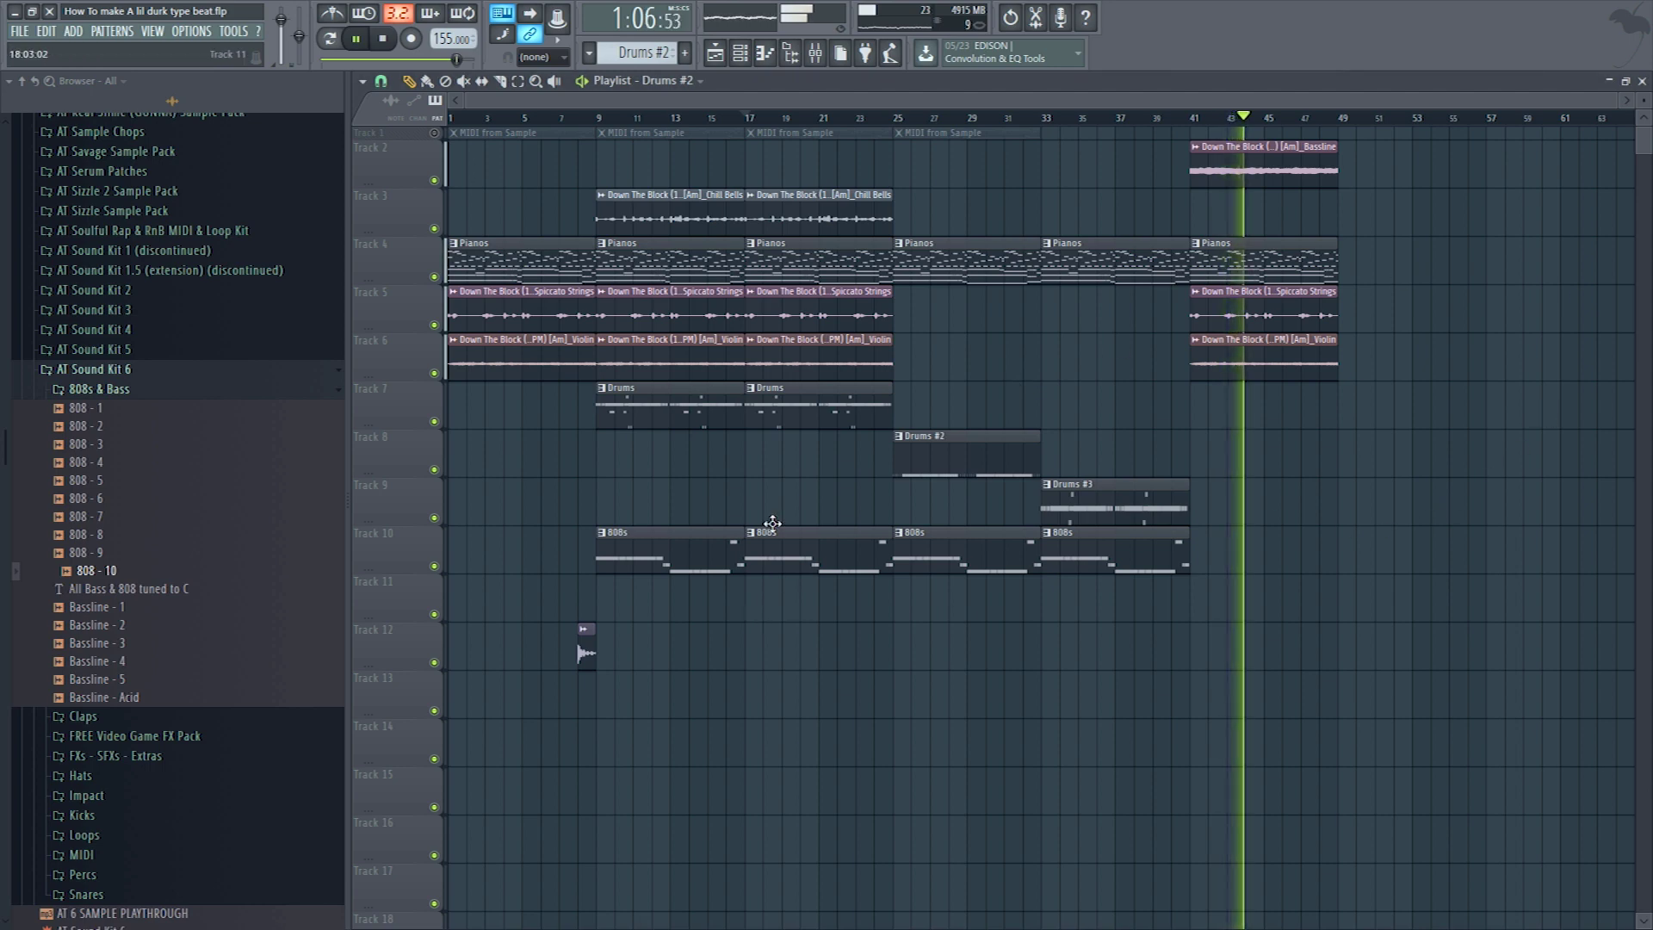
# - Copy all clips of bars 9 to 24, together with the FX clip leading into them, so the section repeats at bar 49
pyautogui.moveTo(610, 142); pyautogui.dragTo(842, 616)
pyautogui.hotkey('shift', 'e')
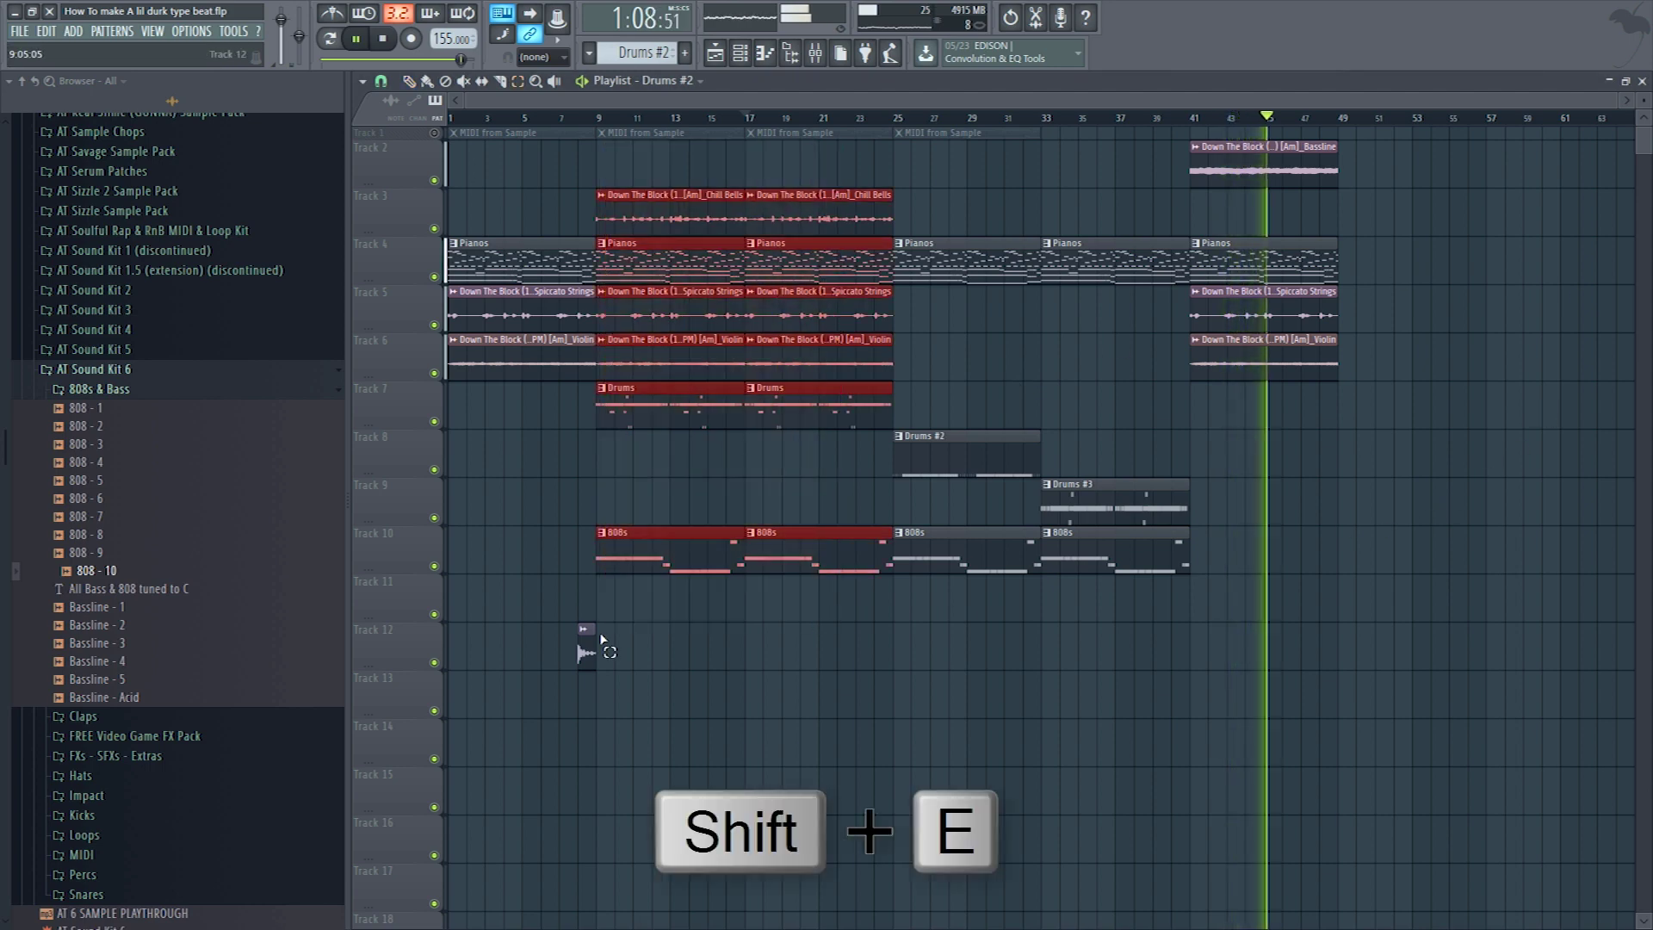
pyautogui.hotkey('shift', 'p')
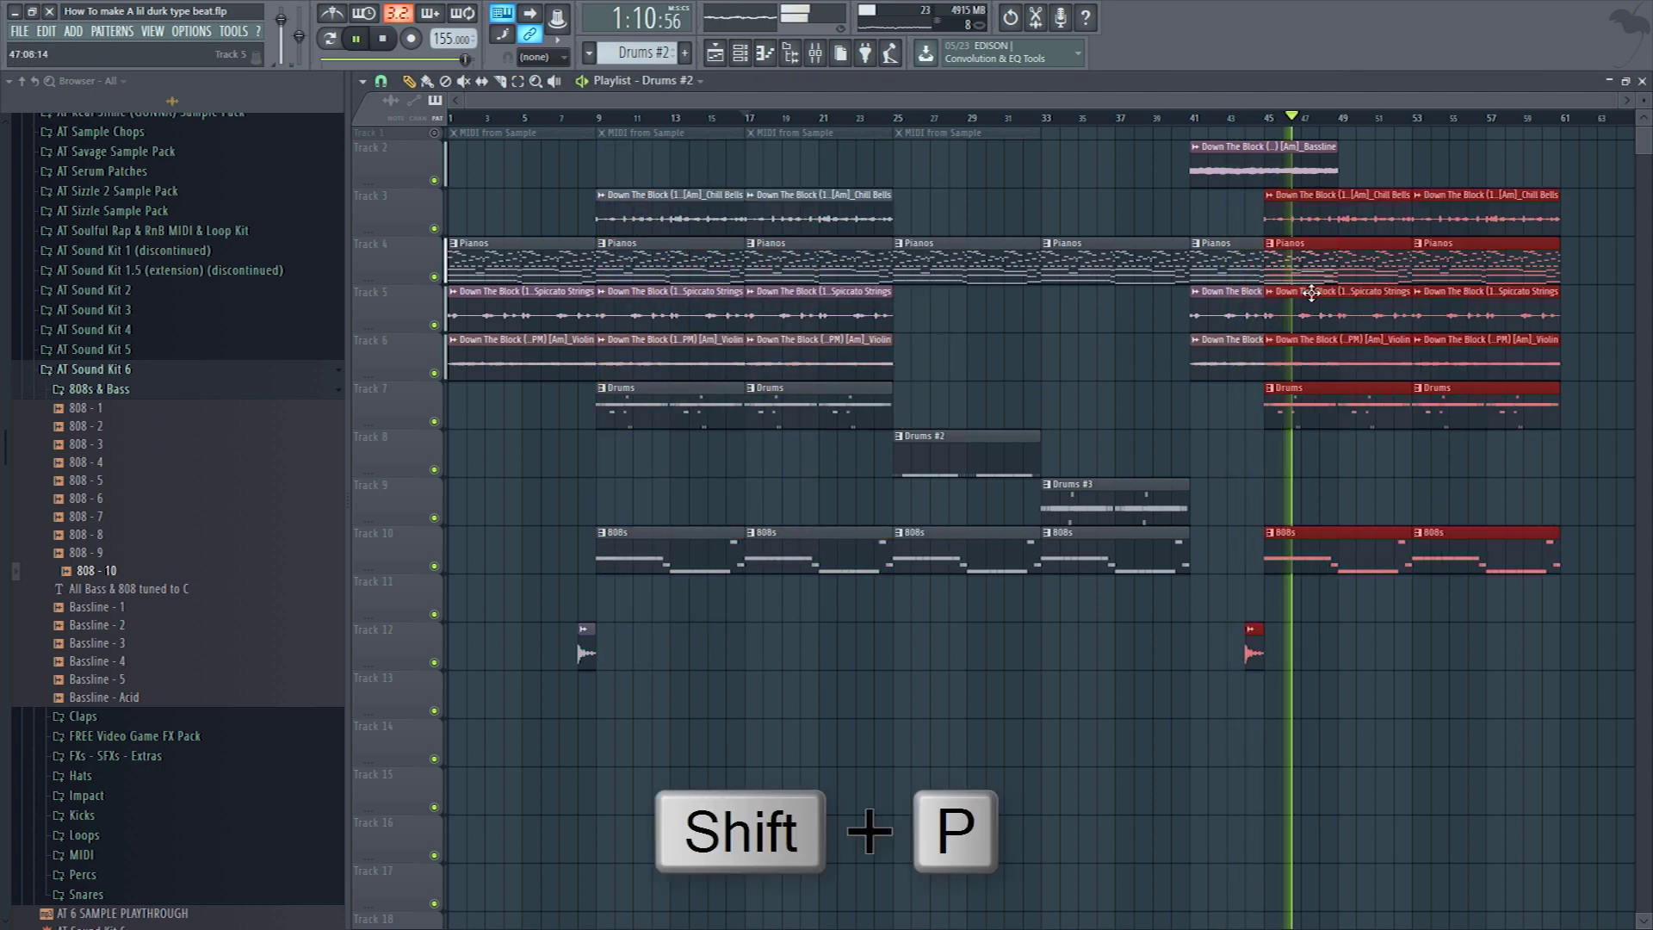
pyautogui.scroll(-3, 1085, 431)
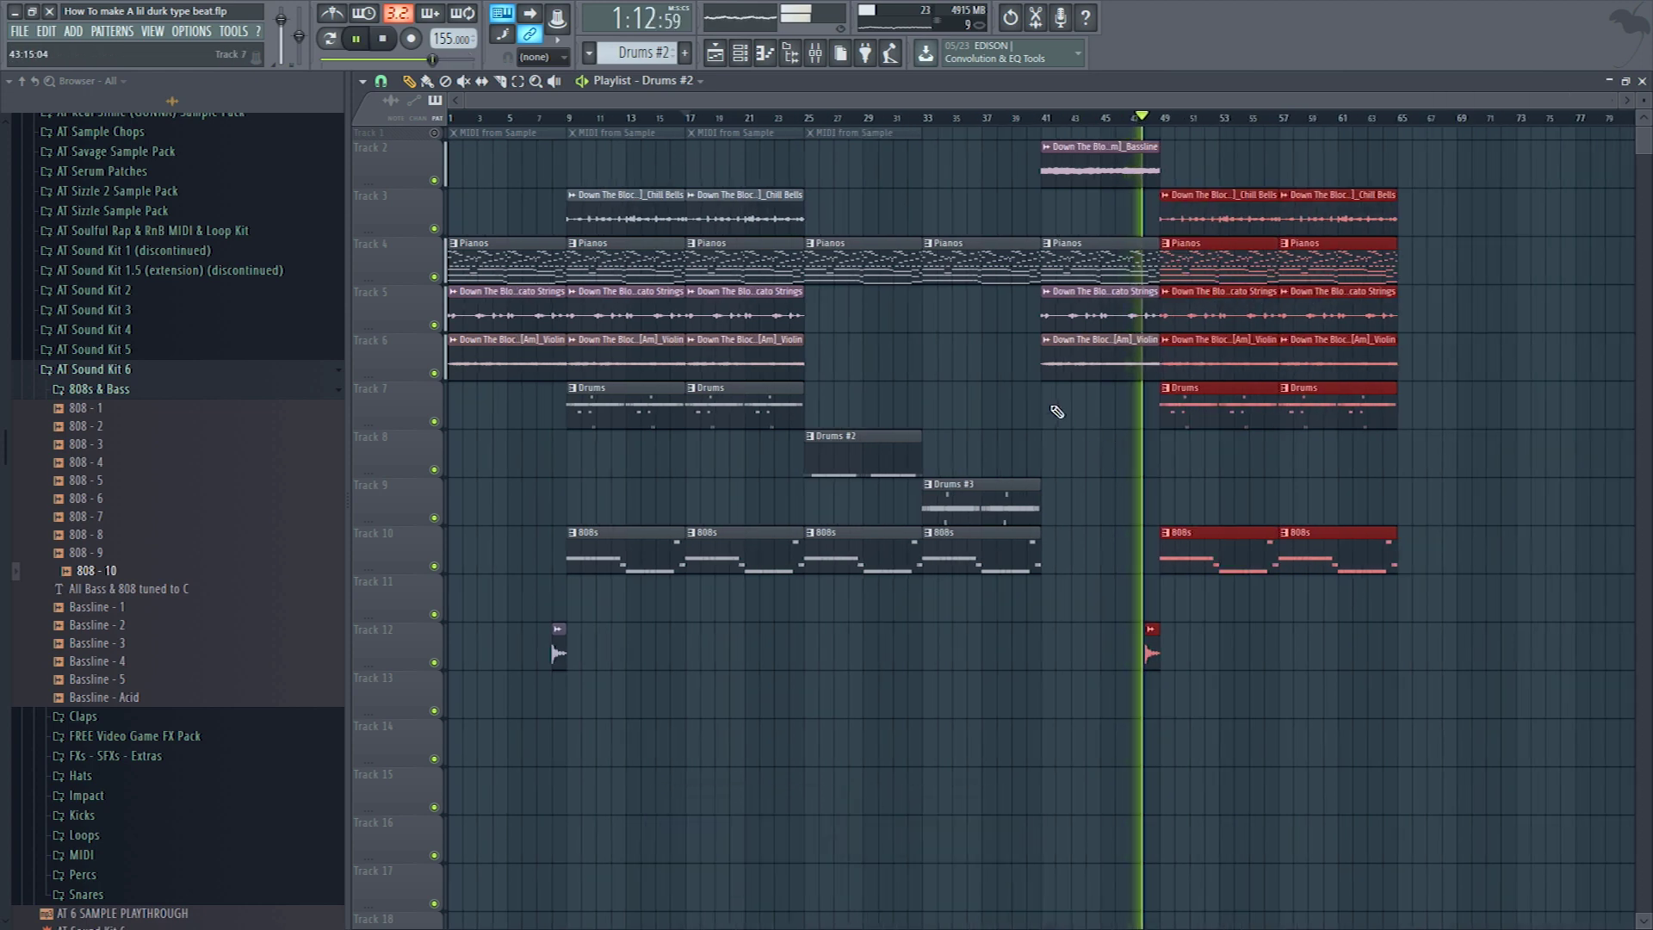
# - Copy all clips of bars 25 to 64 so the whole block repeats from bar 65
pyautogui.hotkey('shift', 'e')
pyautogui.moveTo(814, 142); pyautogui.dragTo(1373, 668)
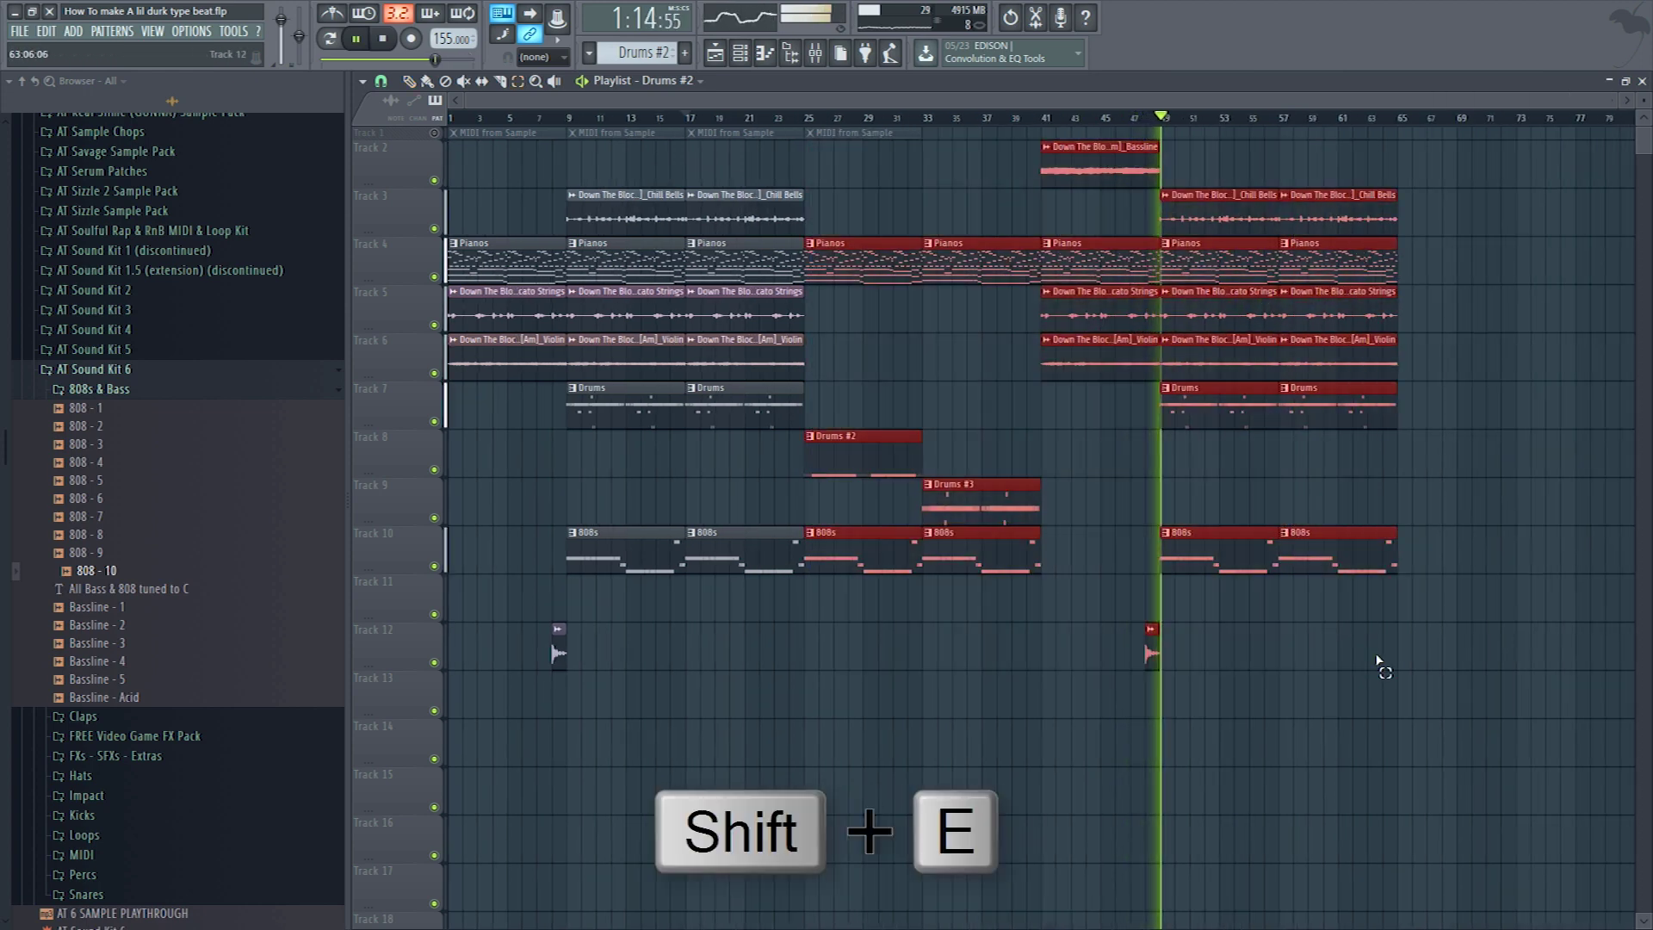
pyautogui.hotkey('shift', 'p')
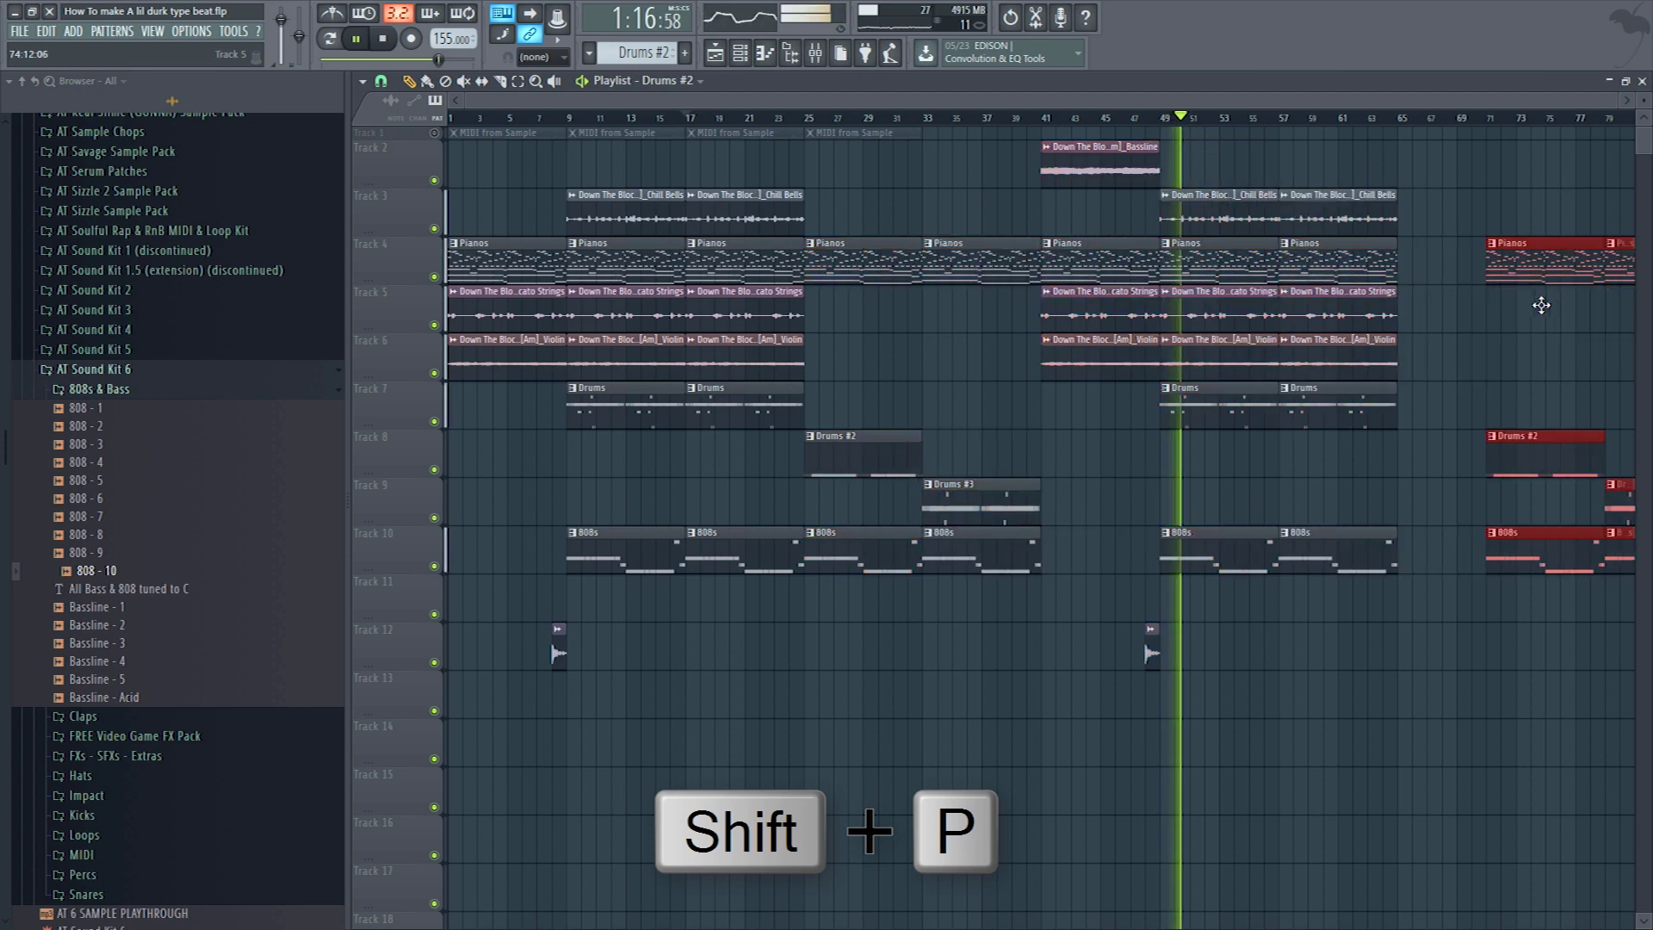
pyautogui.scroll(-1, 1387, 358)
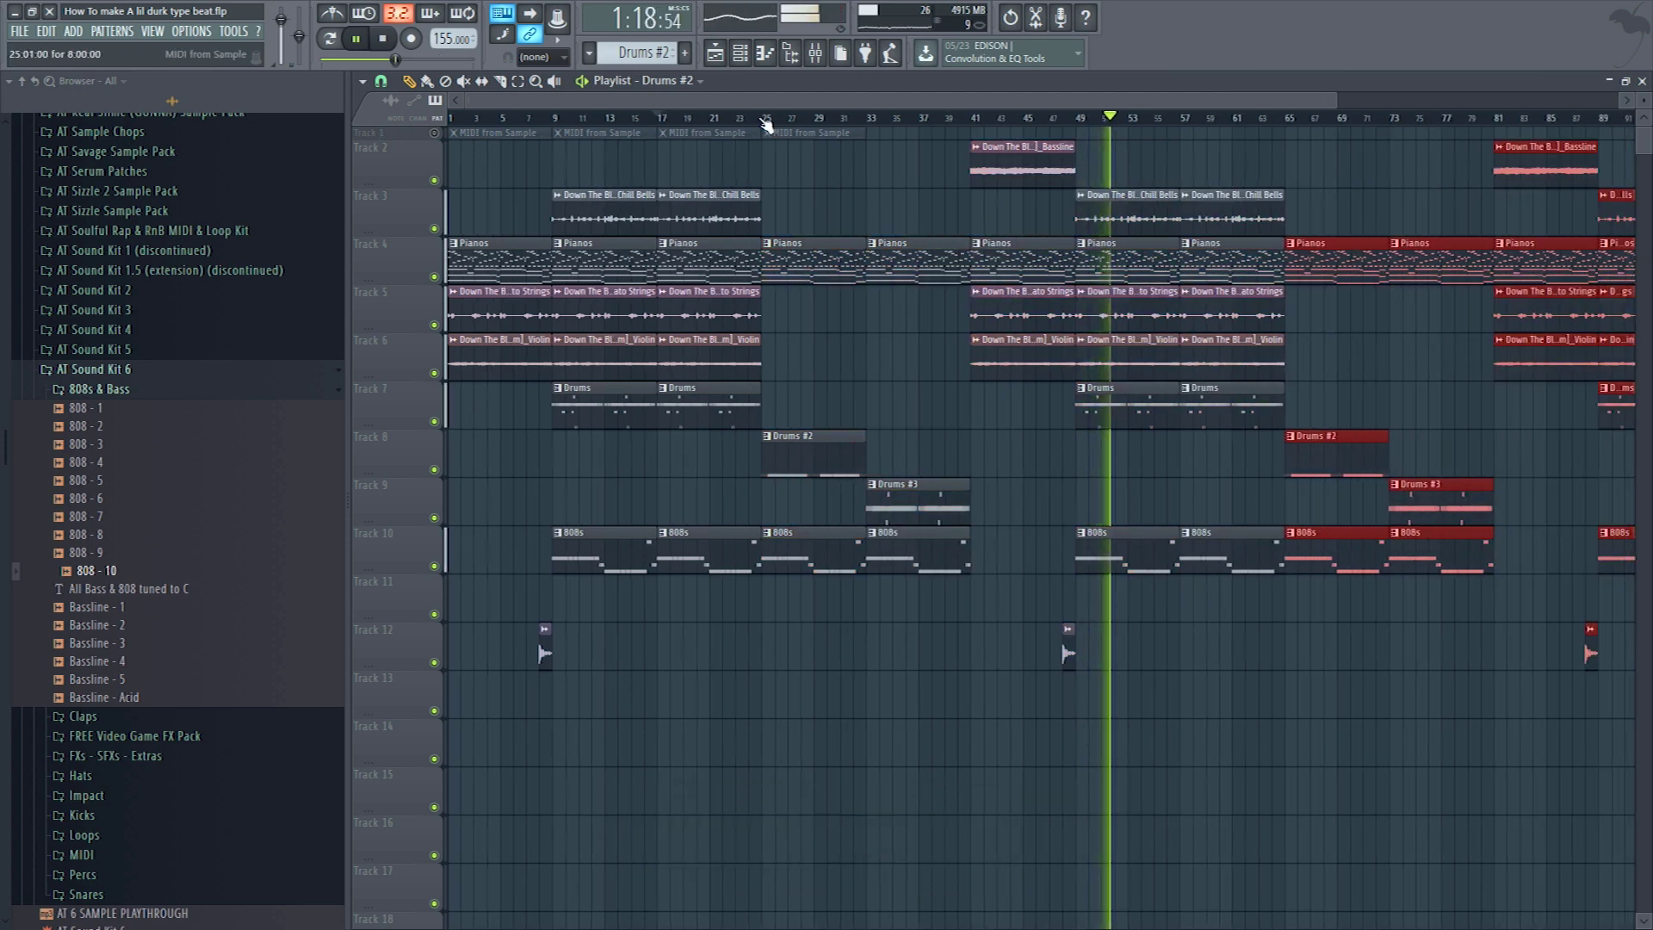
# - Add time markers named Intro at bar 1 and Chorus 1 at bar 9
pyautogui.hotkey('ctrl', 'm')
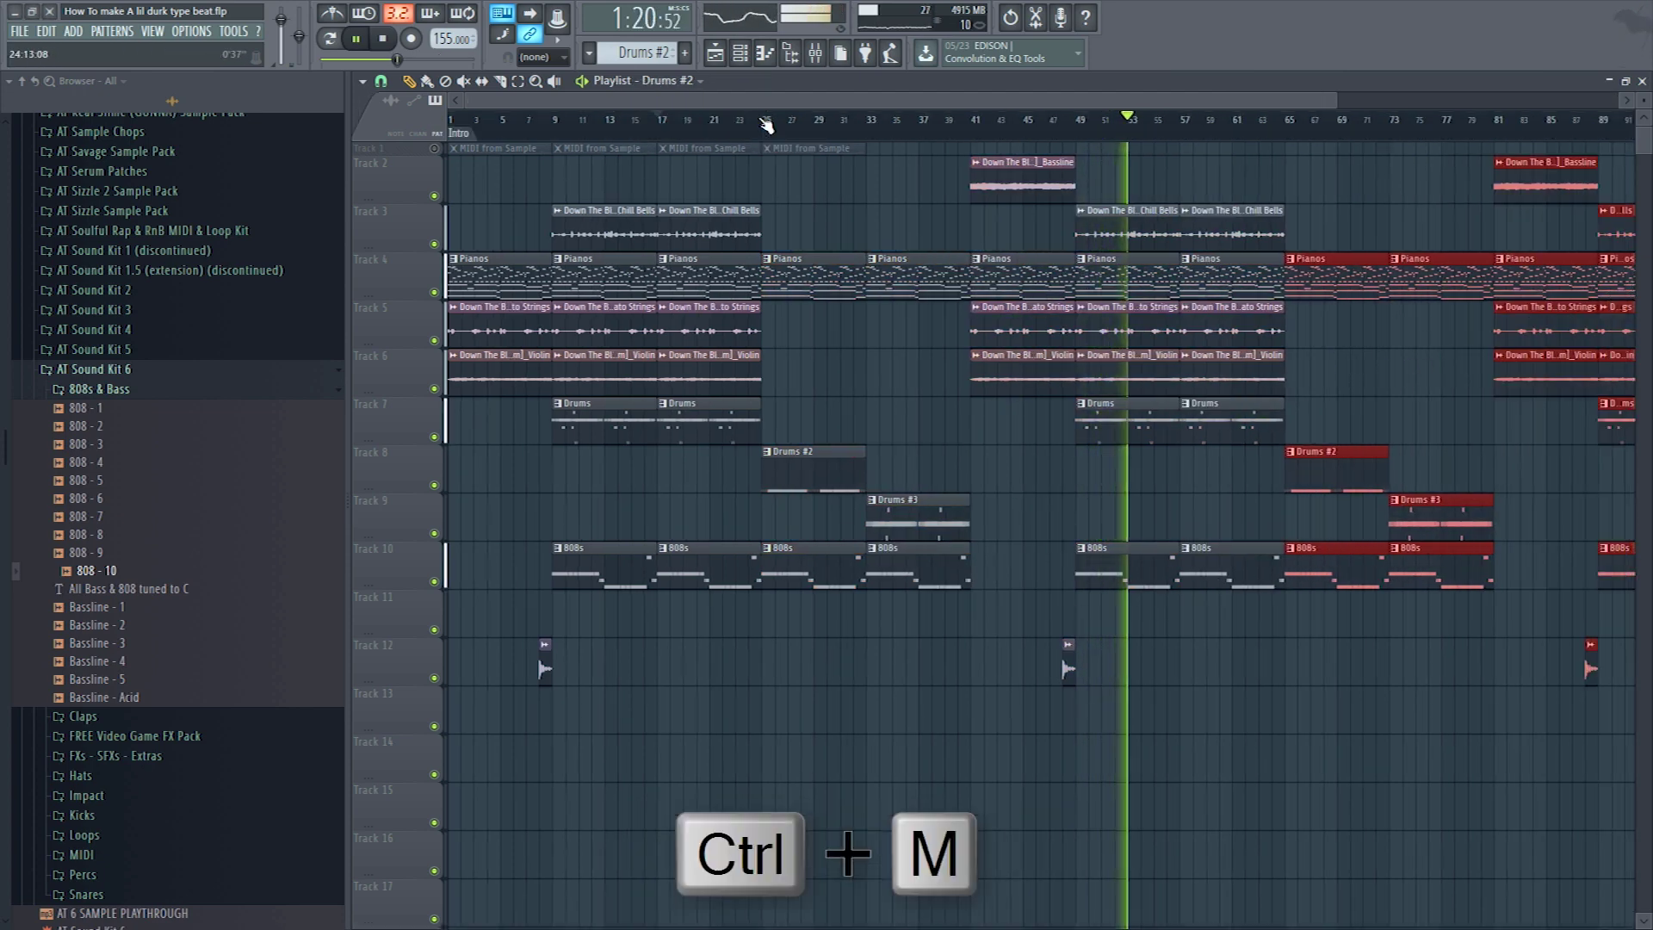
pyautogui.rightClick(555, 148)
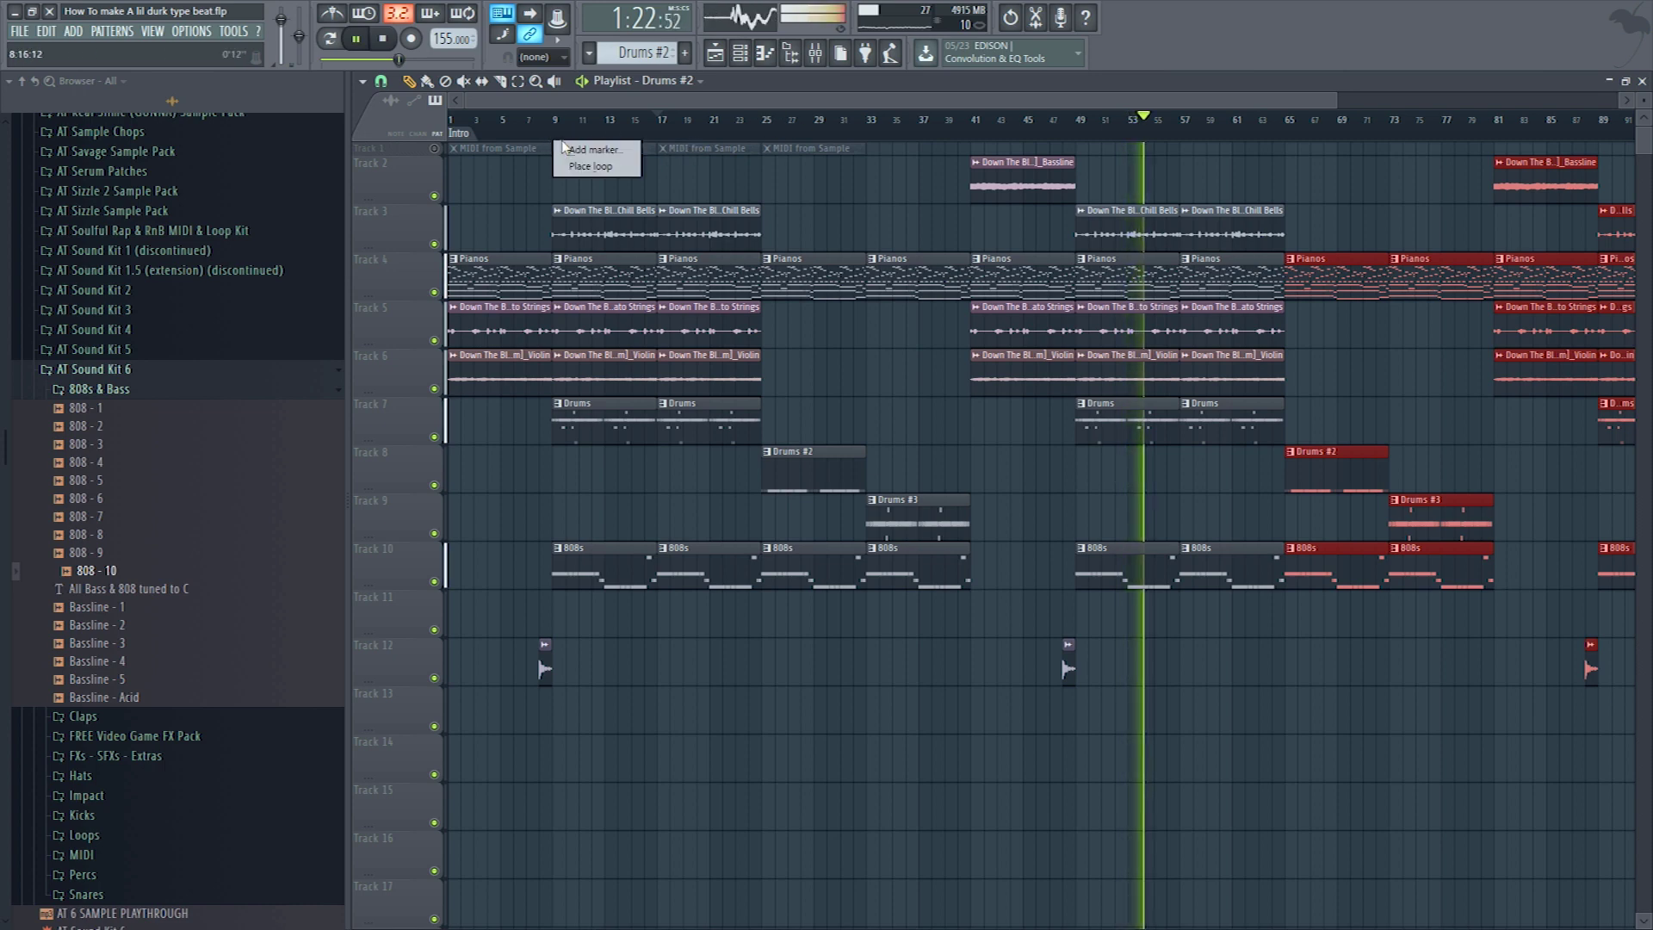
pyautogui.click(575, 148)
pyautogui.write('Chorus 1')
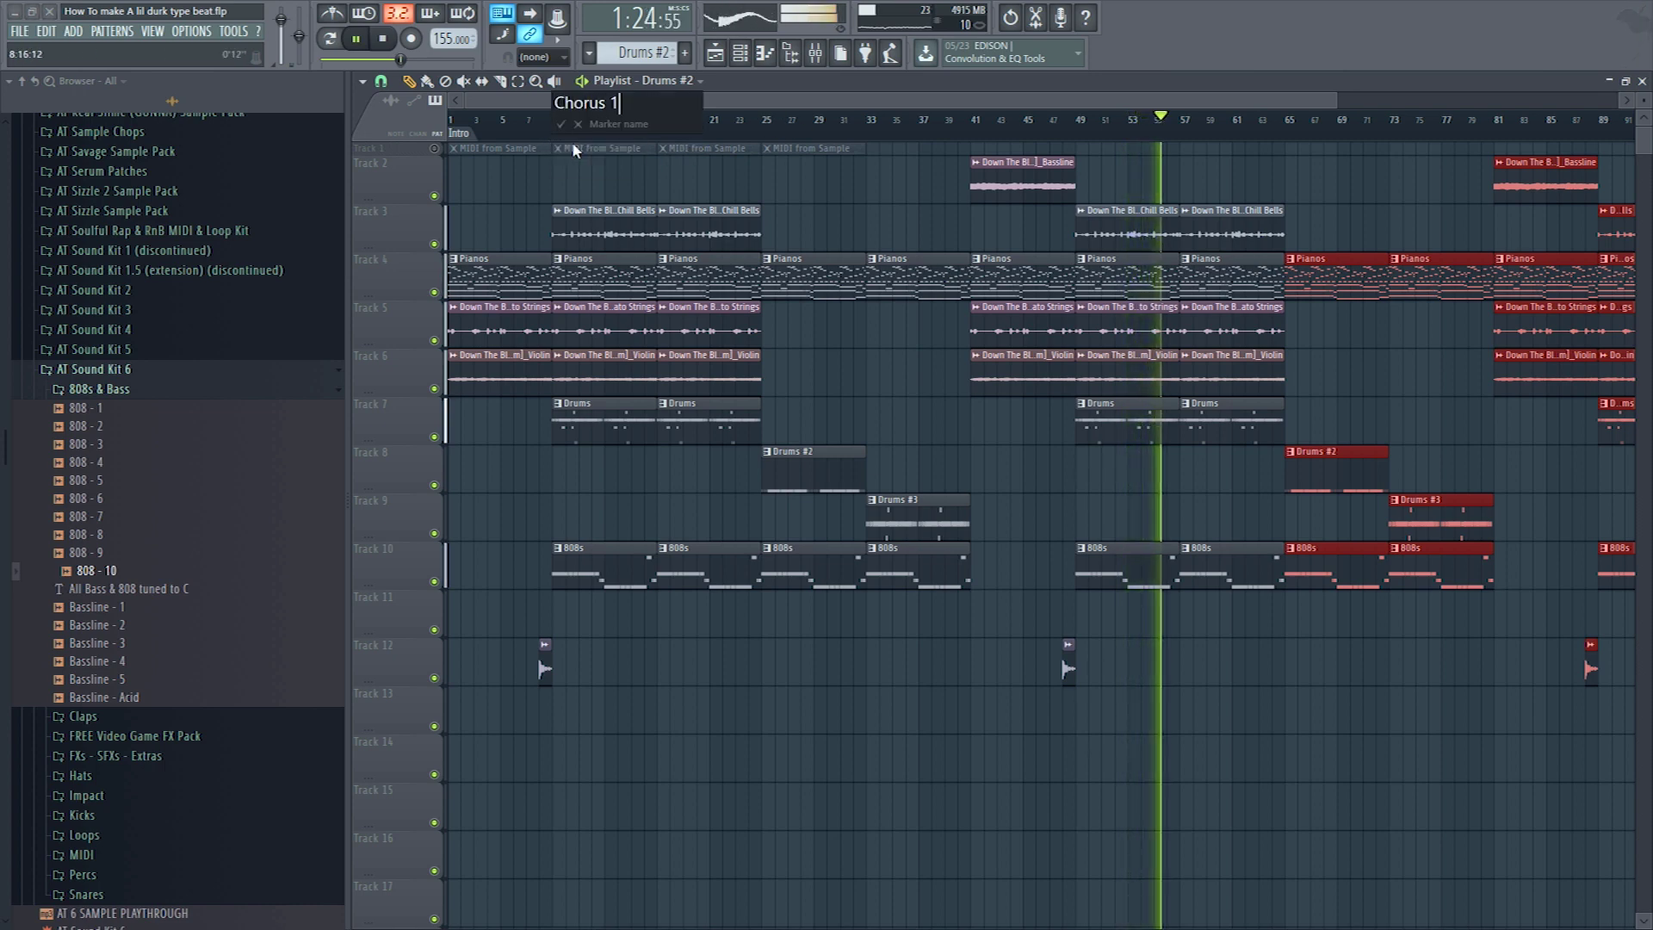
pyautogui.press('Return')
# - Add a time marker named Verse 1 at bar 25
pyautogui.rightClick(769, 142)
pyautogui.click(788, 137)
pyautogui.write('Verse')
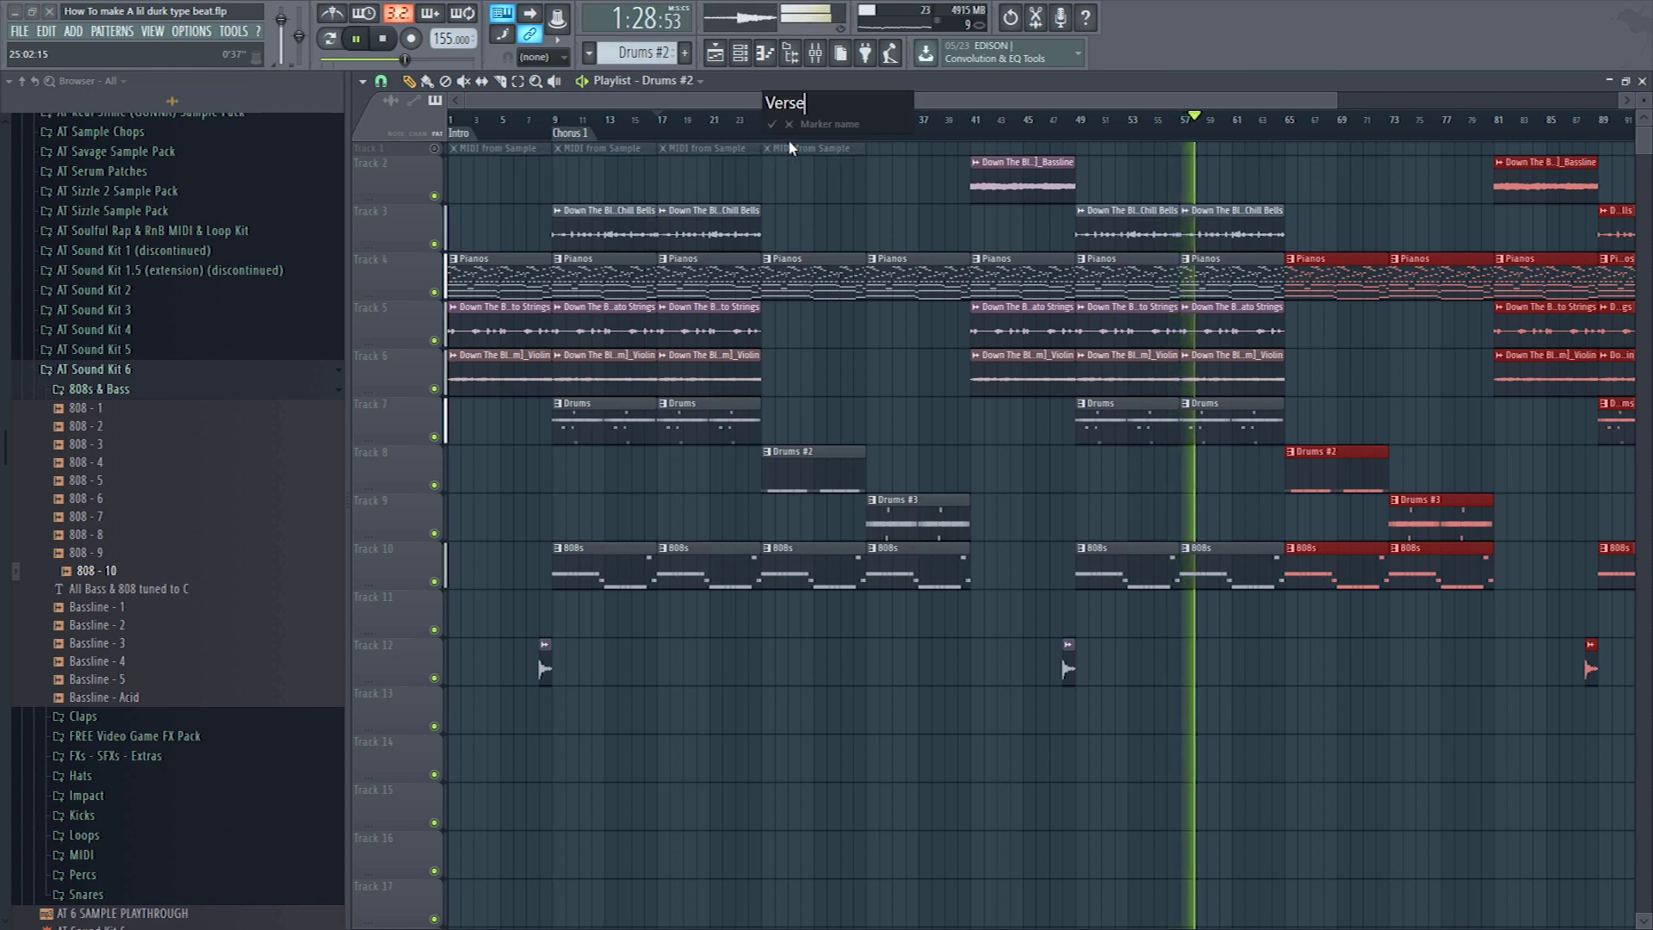
pyautogui.write(' 1')
pyautogui.press('Return')
# - Add time markers Bridge at bars 41 and 81, Chorus at bar 49, Verse 2 at bar 65 and Chorus 3 at bar 89
pyautogui.rightClick(977, 140)
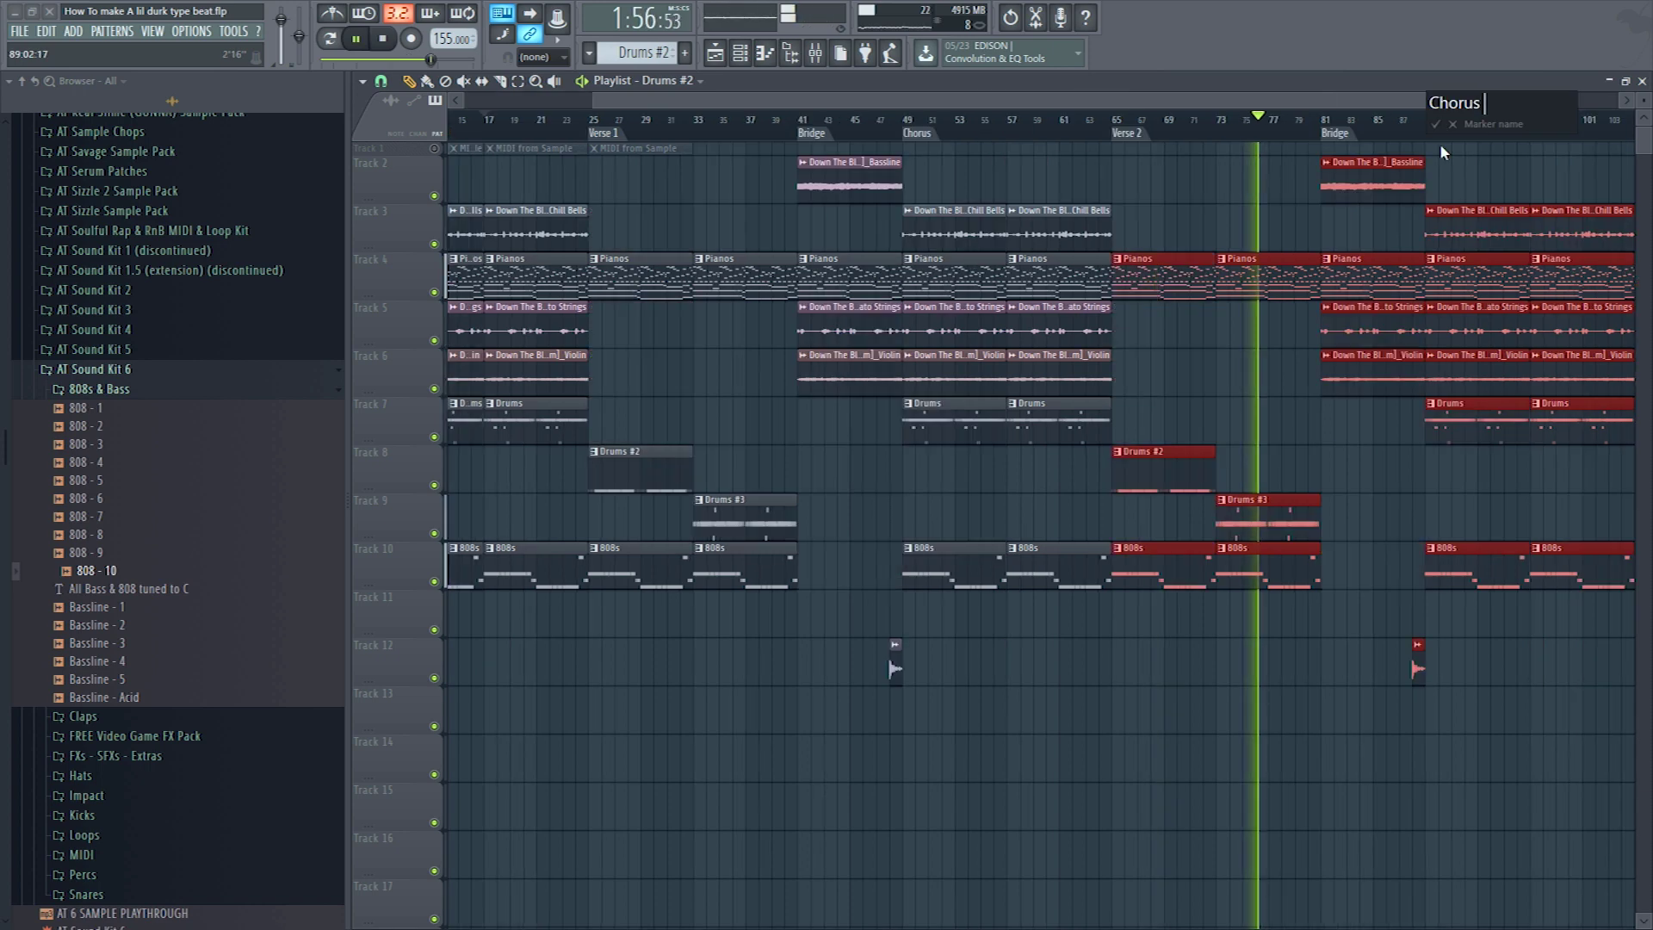
pyautogui.write('3')
pyautogui.press('Return')
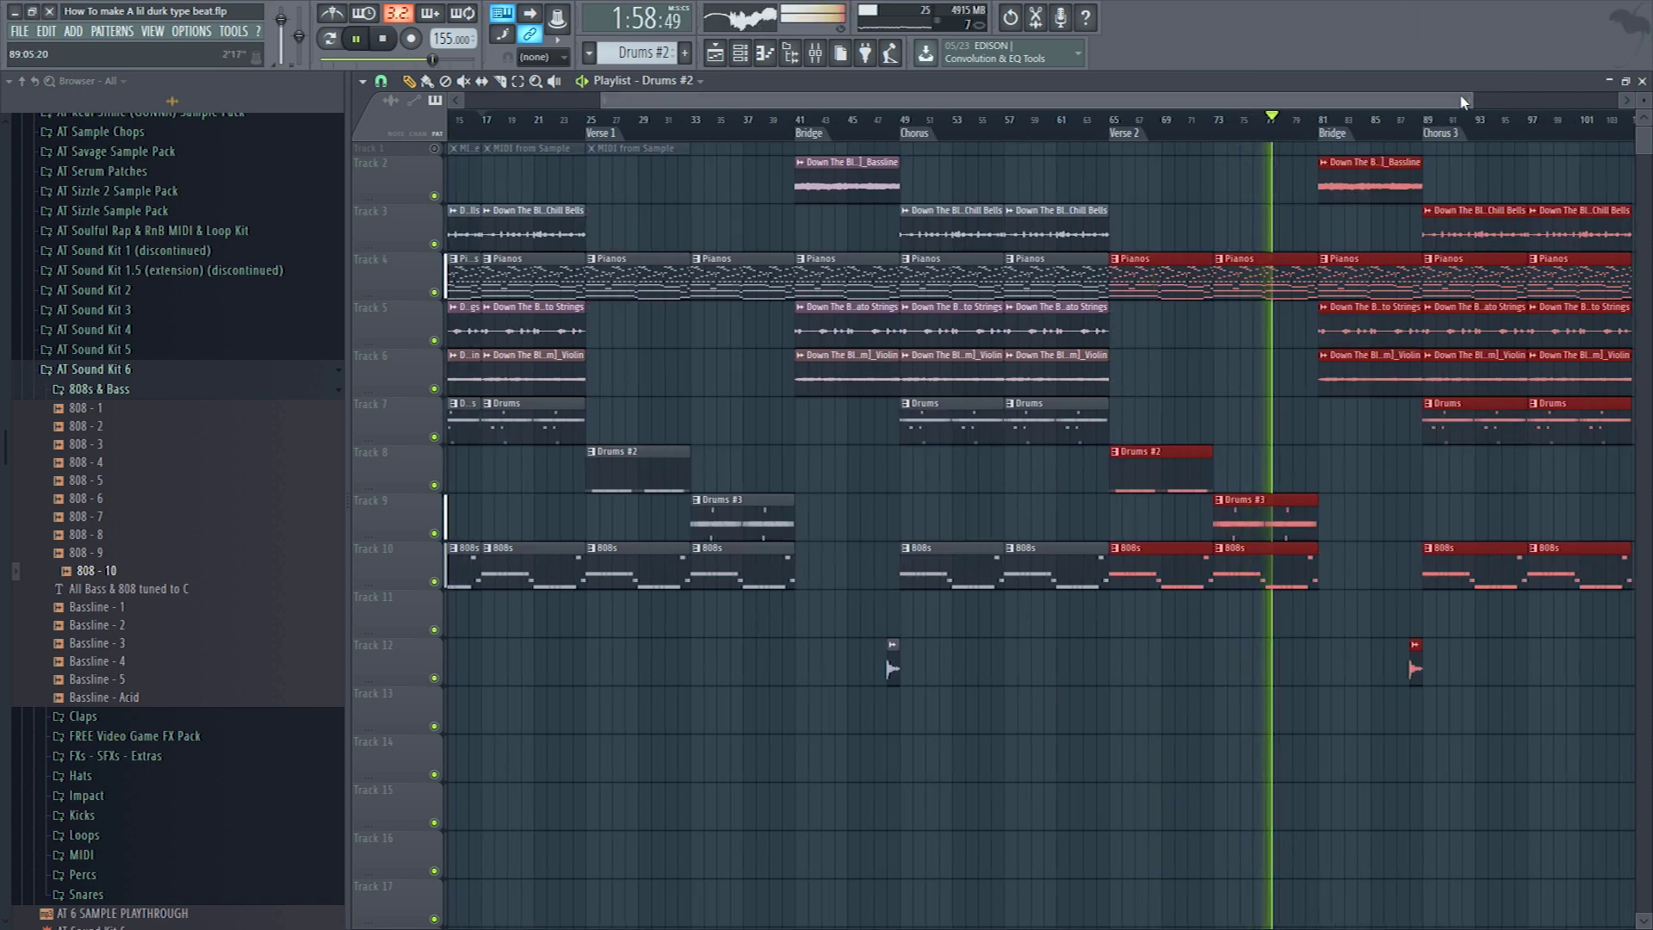
# - Add a time marker named Outro at bar 105, where the last chorus ends
pyautogui.hscroll(5, 1461, 102)
pyautogui.rightClick(1389, 143)
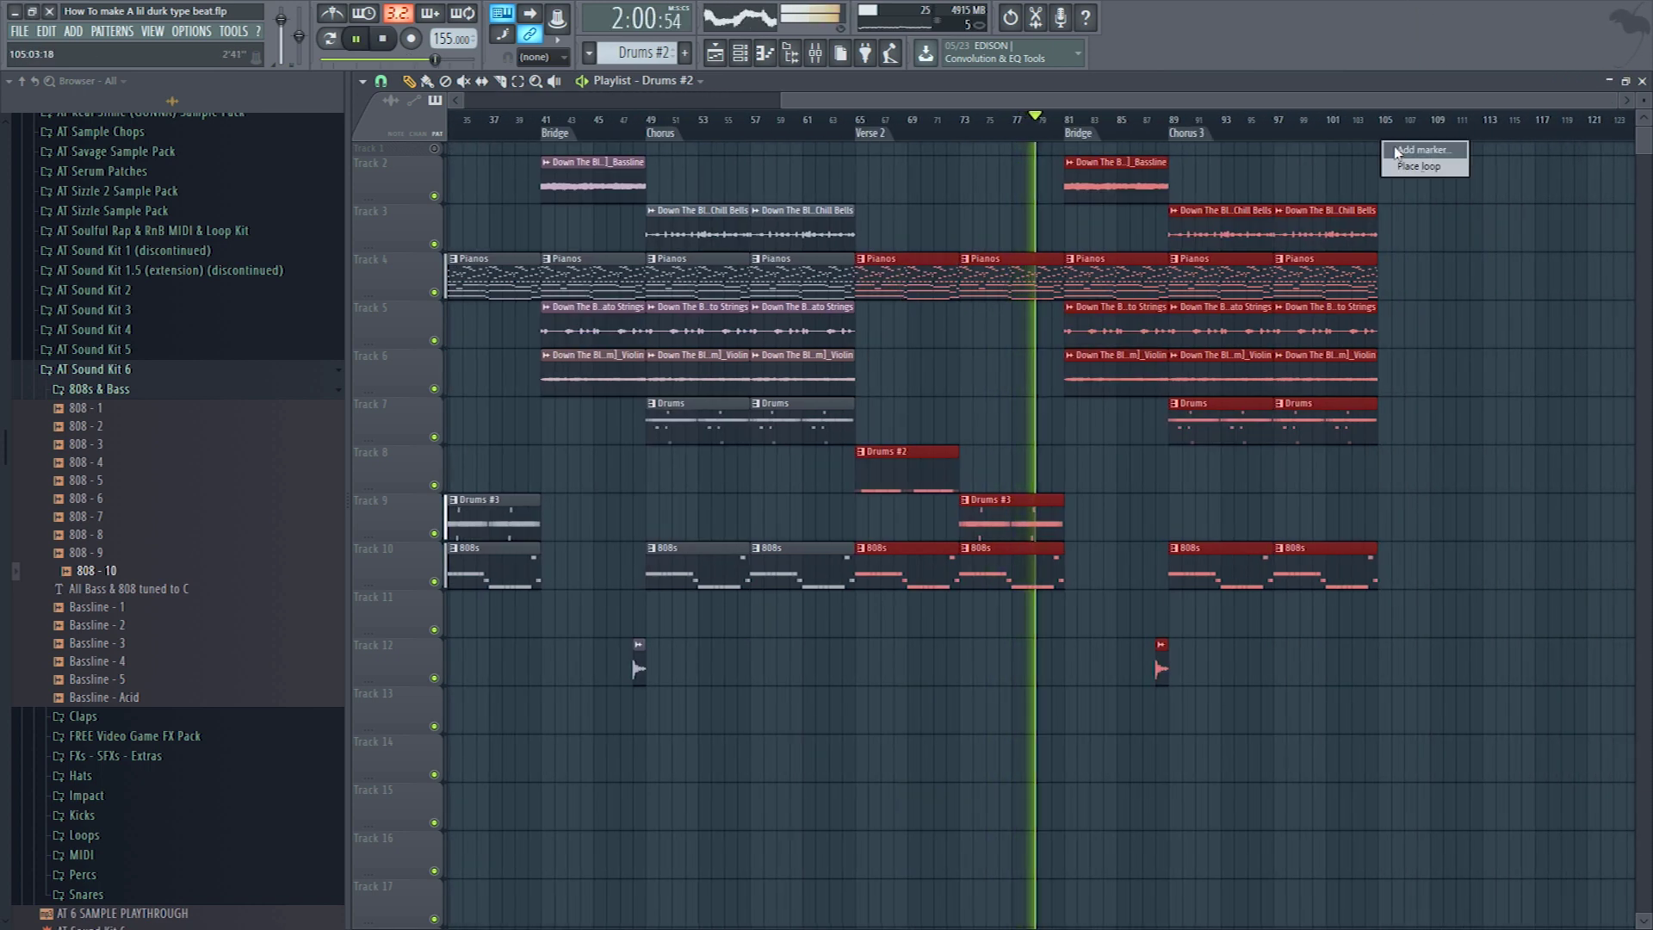
pyautogui.click(1393, 145)
pyautogui.write('Outro')
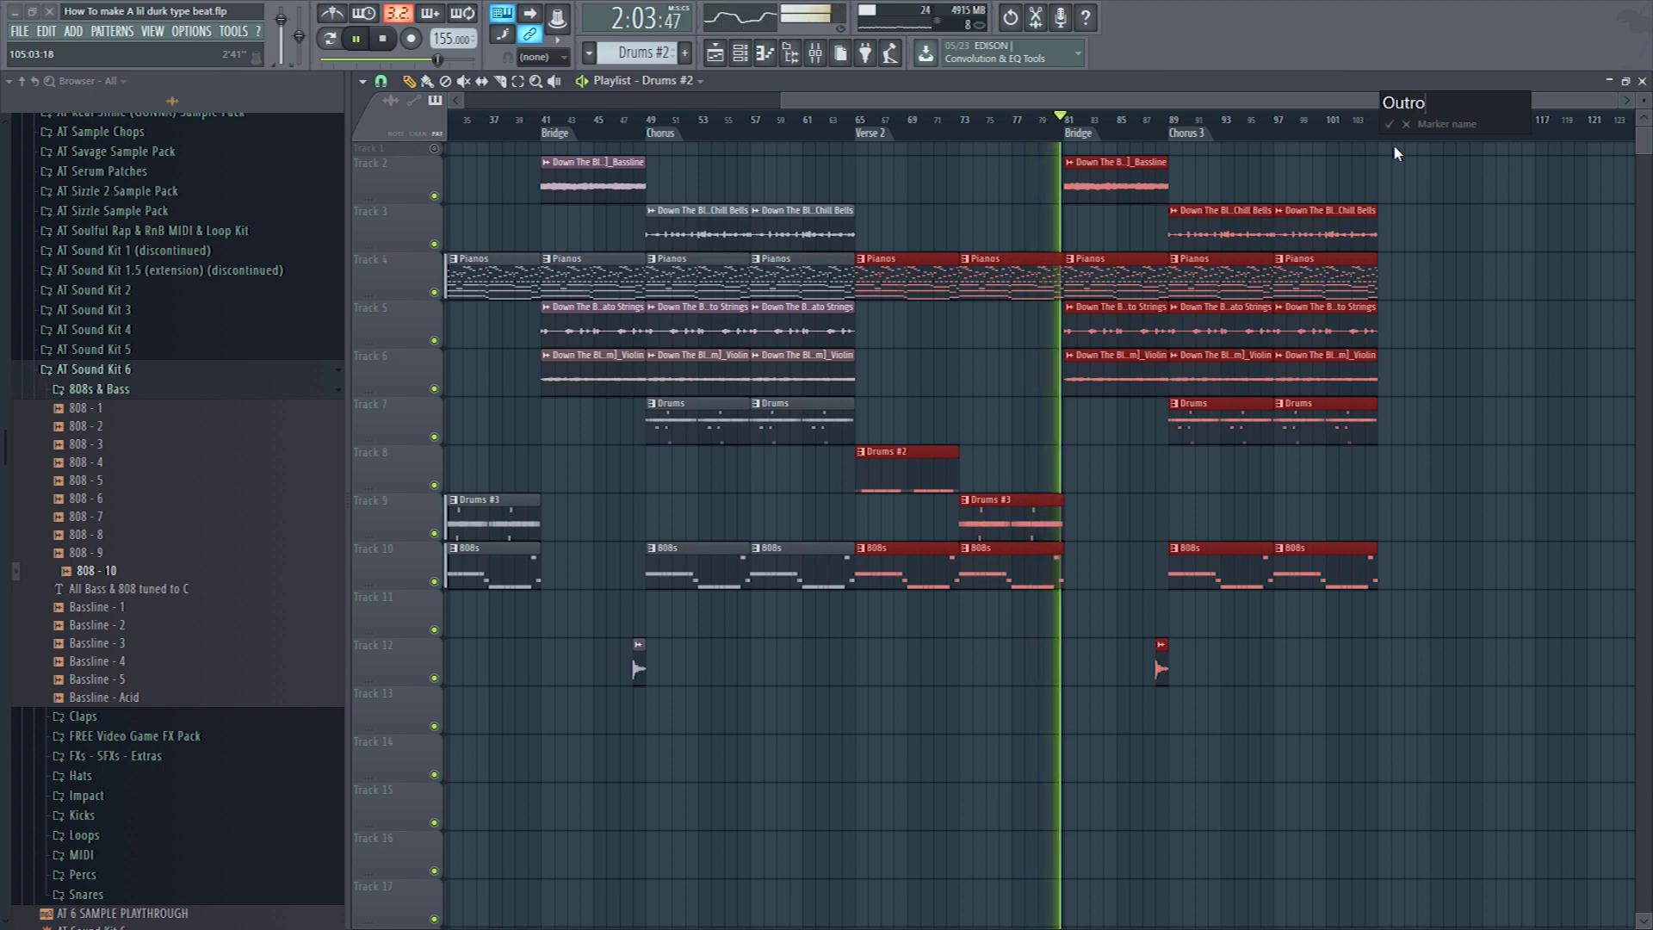
pyautogui.press('Return')
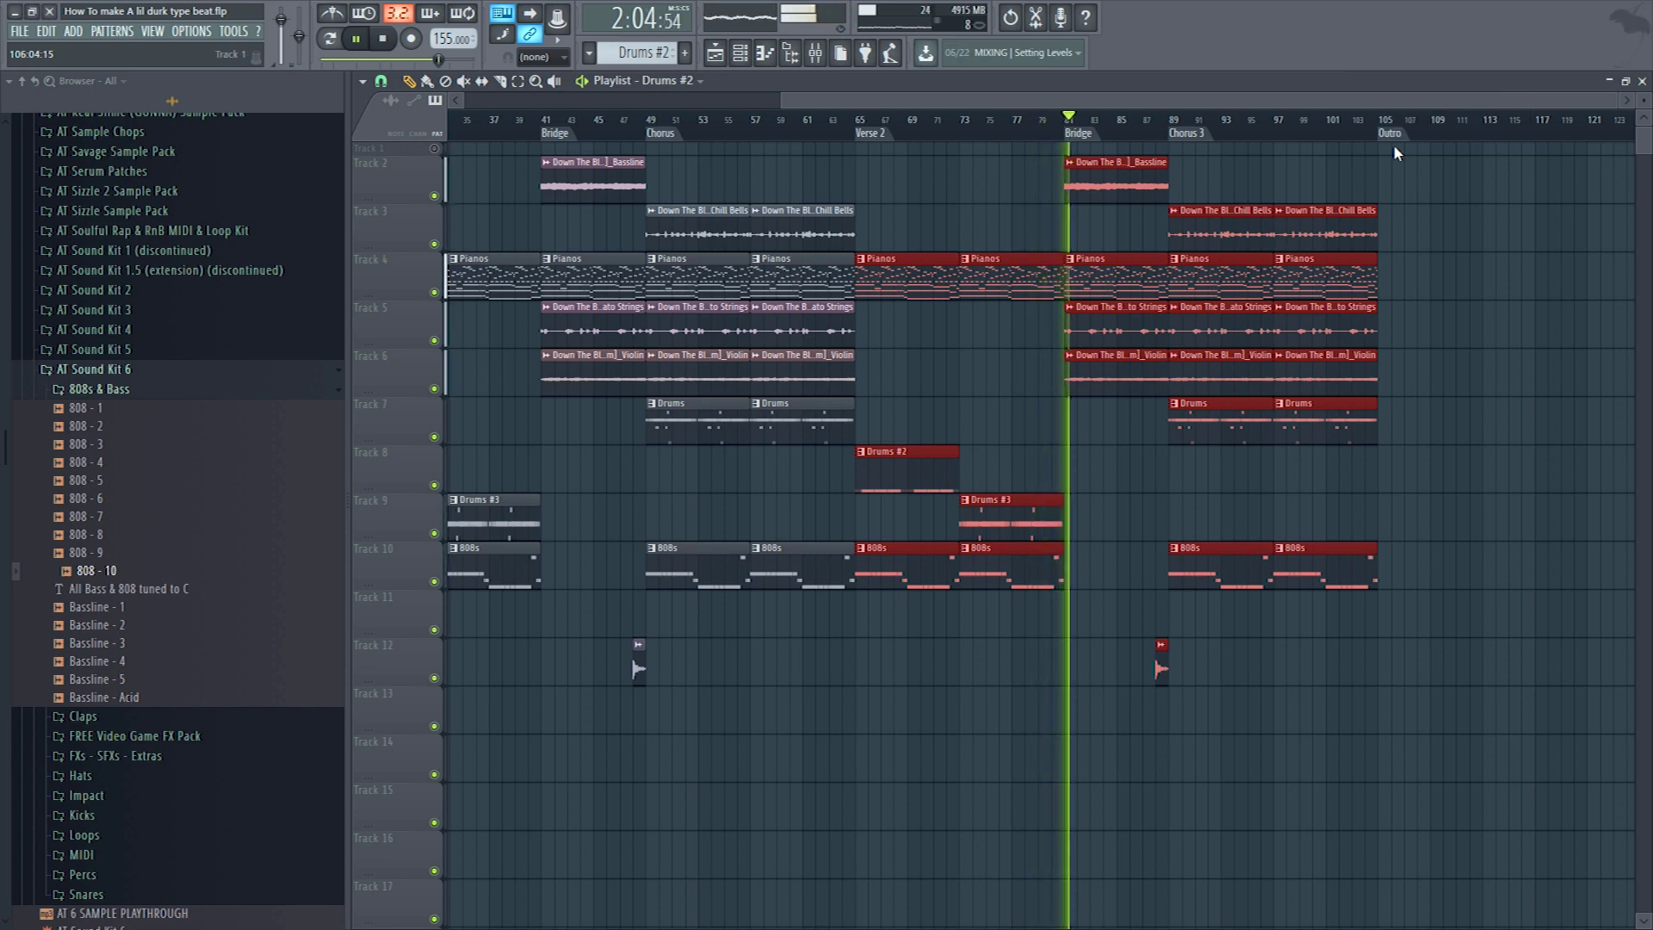
# - Build the outro at bar 105 by copying the preceding Chill Bells, Pianos, Spiccato Strings and Violin clips and adding a Bassline clip on Track 2
pyautogui.scroll(-2, 906, 257)
pyautogui.moveTo(1013, 205); pyautogui.dragTo(1521, 314)
pyautogui.hotkey('shift', 'e')
pyautogui.hotkey('shift', 'p')
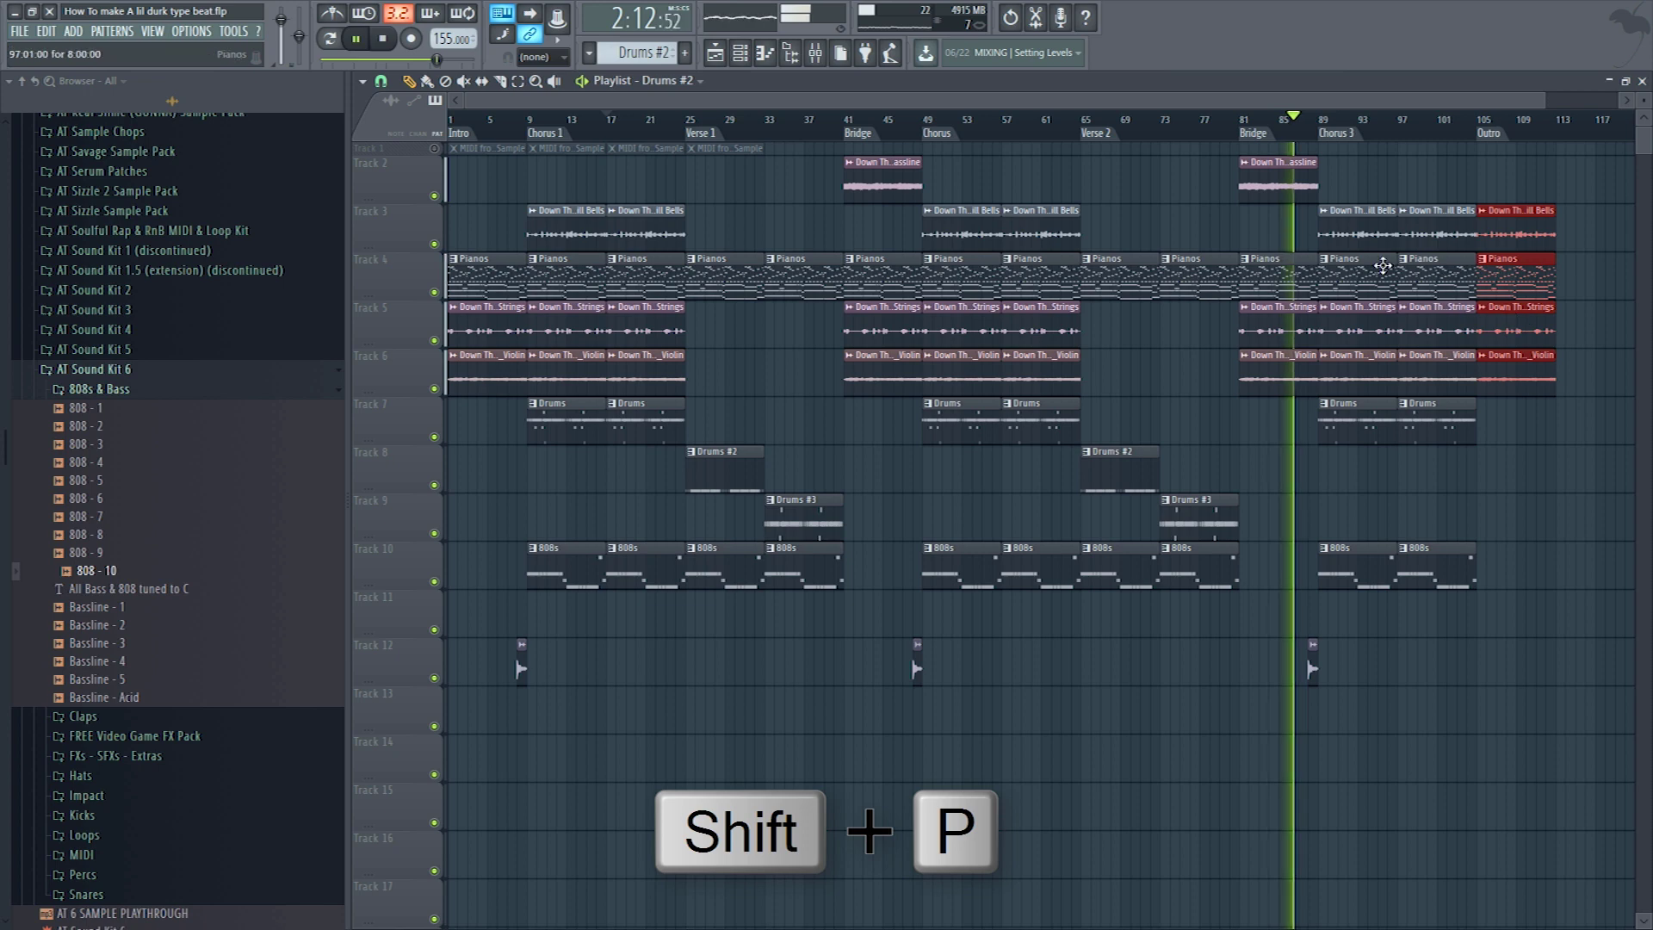
pyautogui.click(1297, 216)
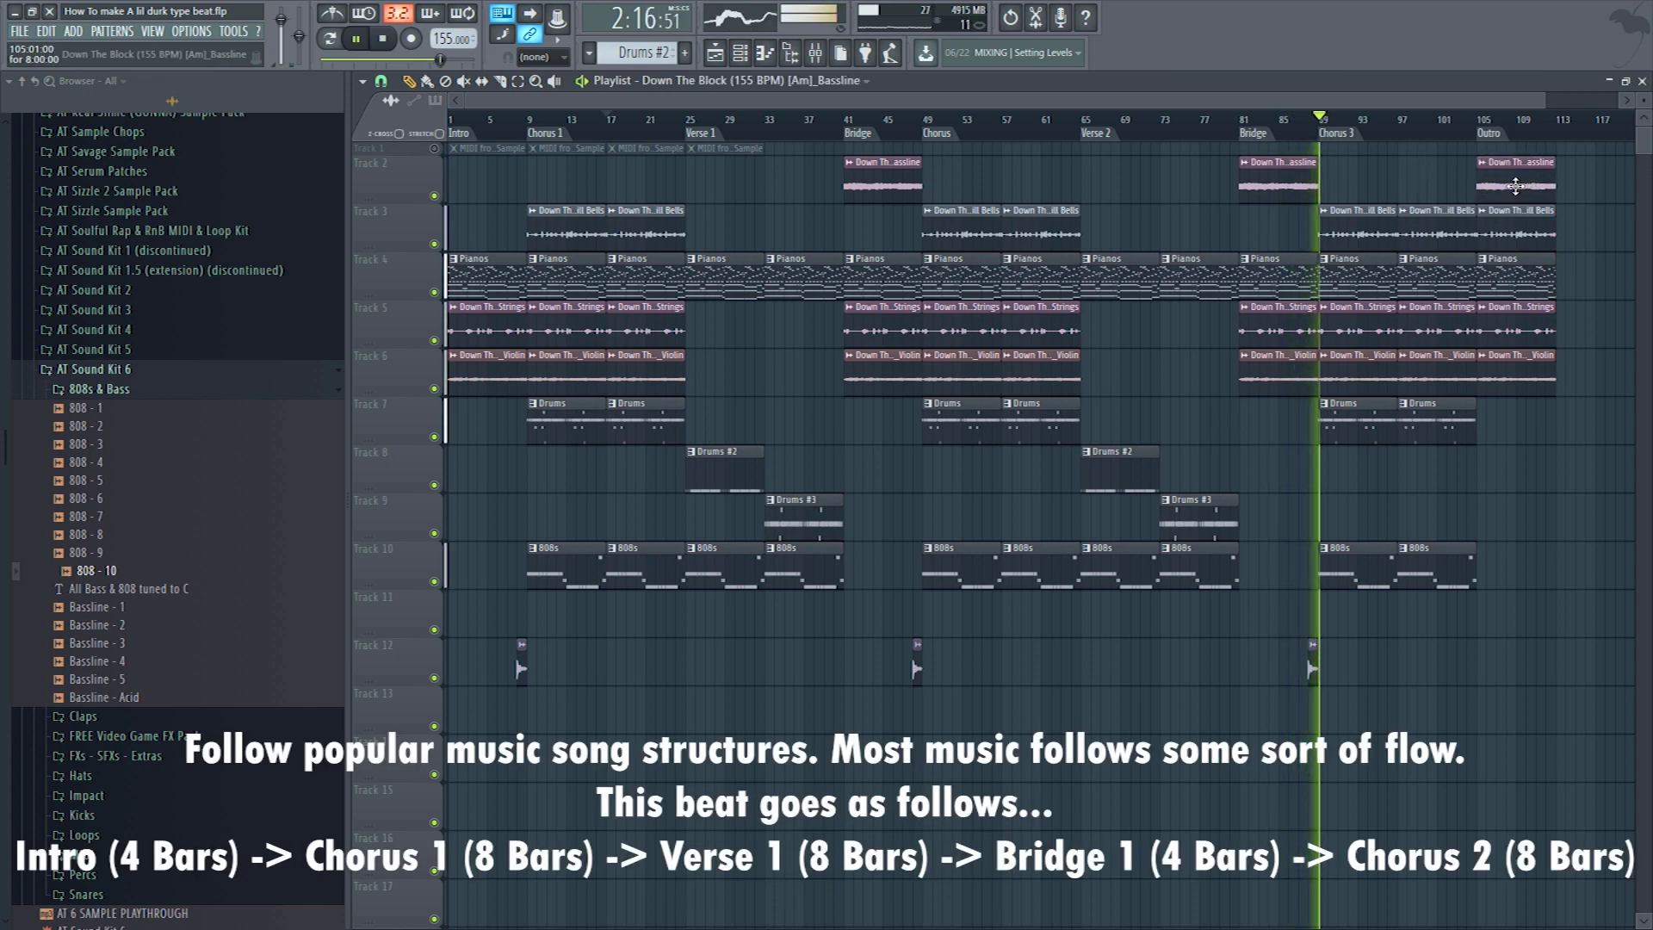
# - Create an automation clip for the Master track's volume fader across the whole song
pyautogui.scroll(-2, 1235, 220)
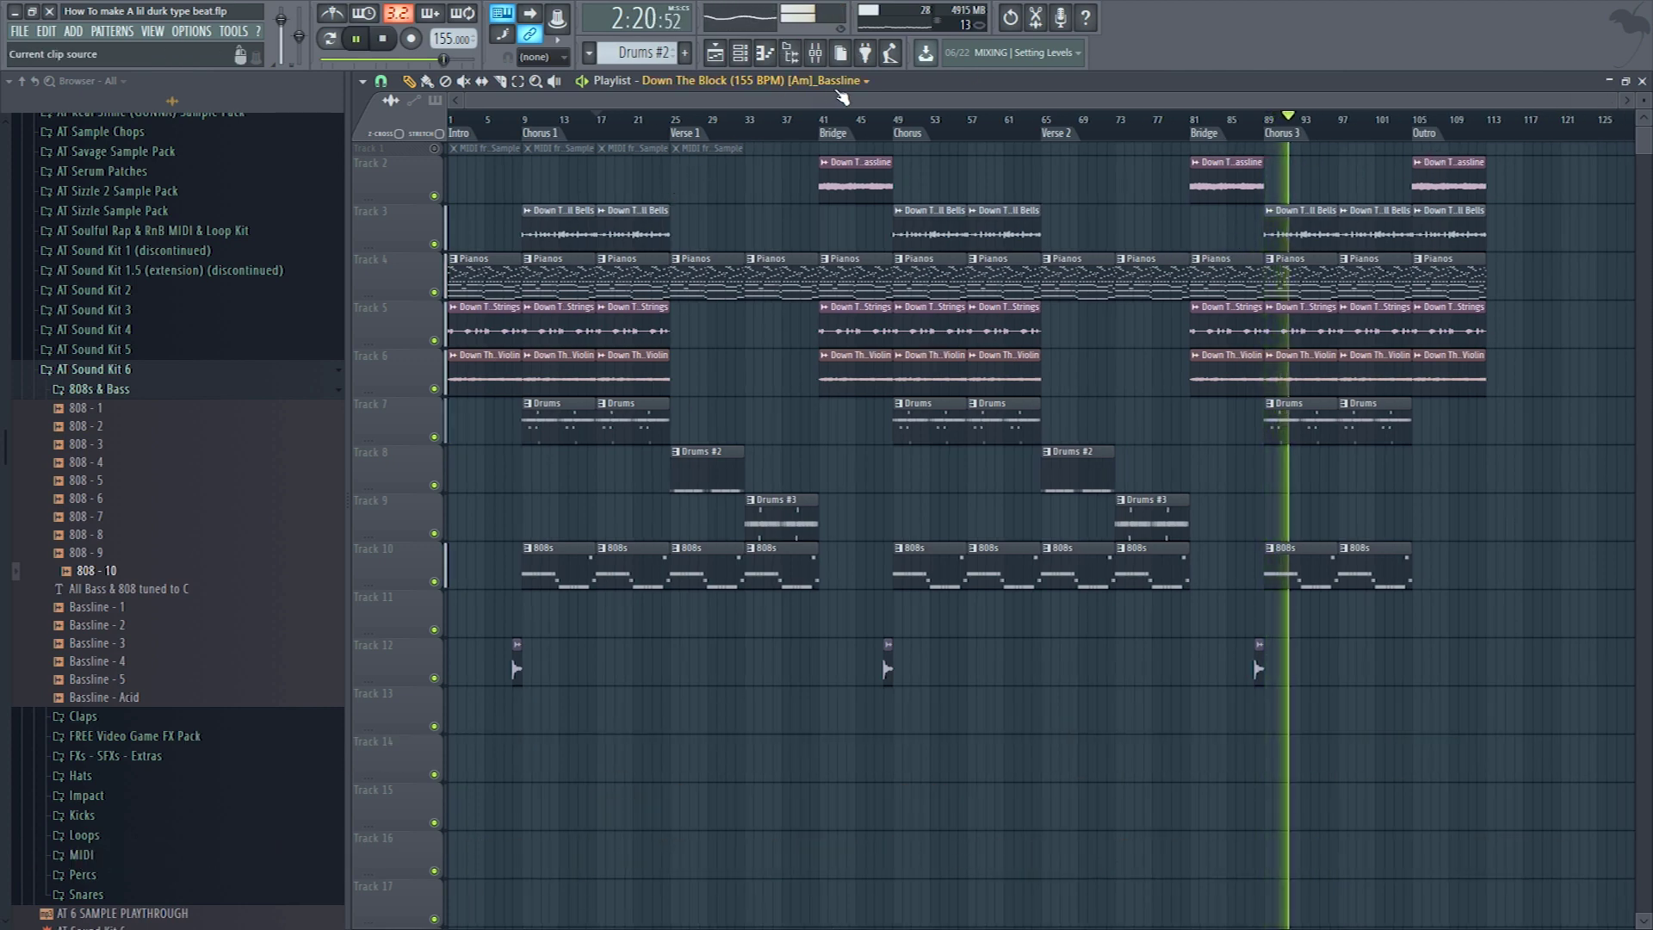
pyautogui.click(834, 55)
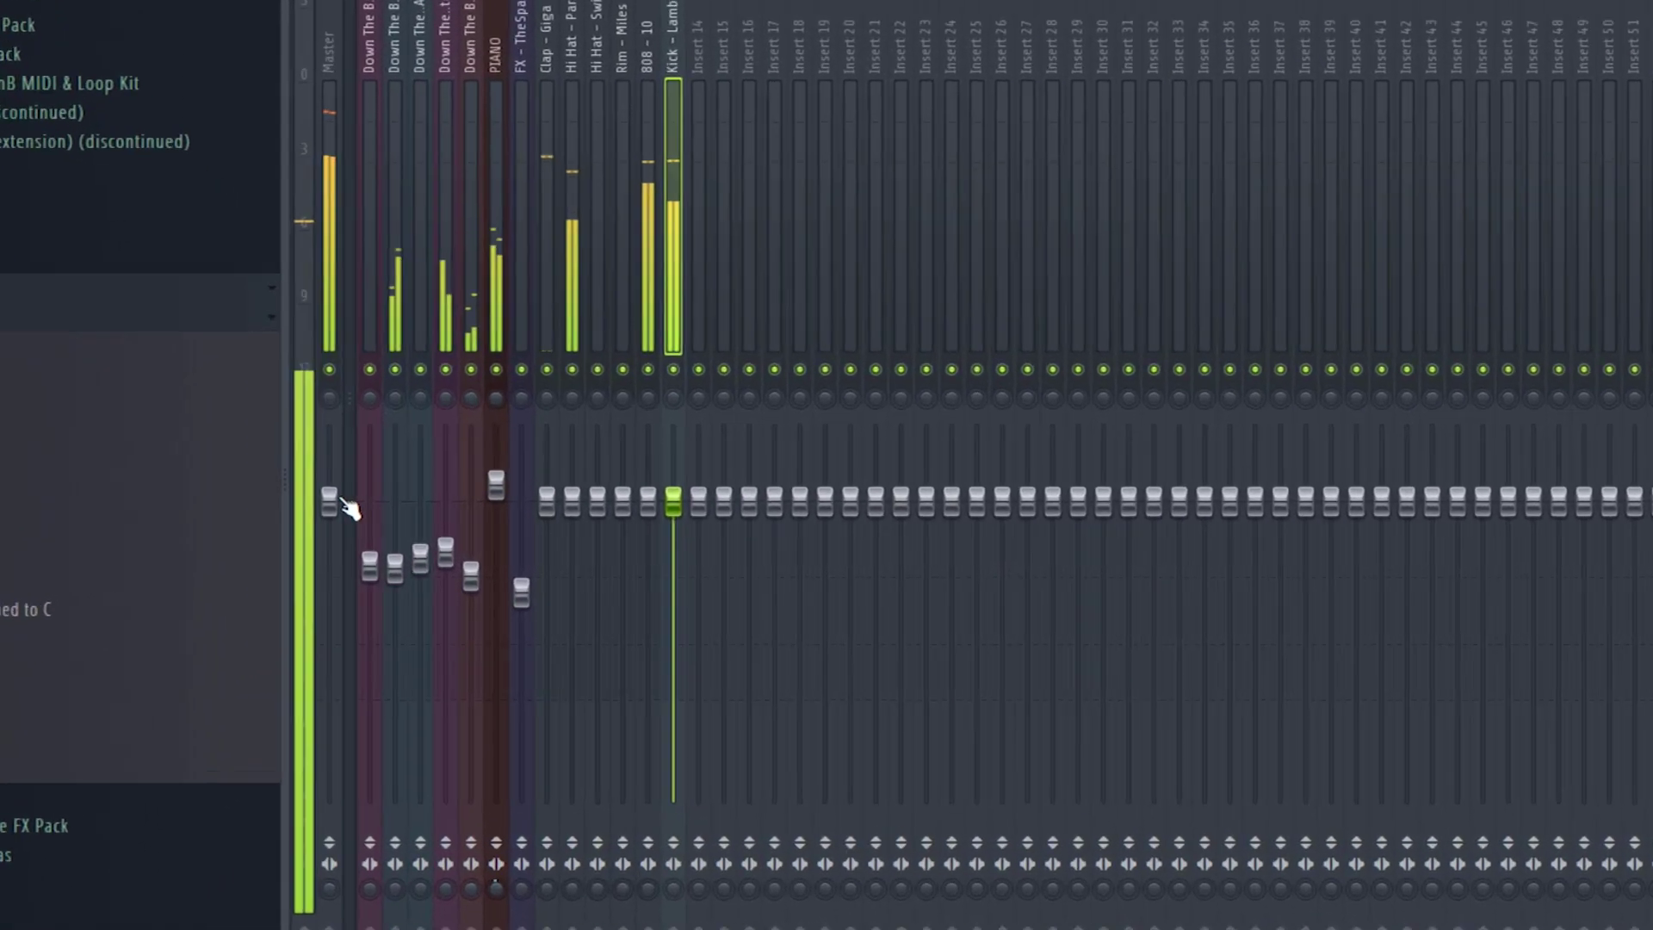
pyautogui.rightClick(375, 498)
pyautogui.click(457, 674)
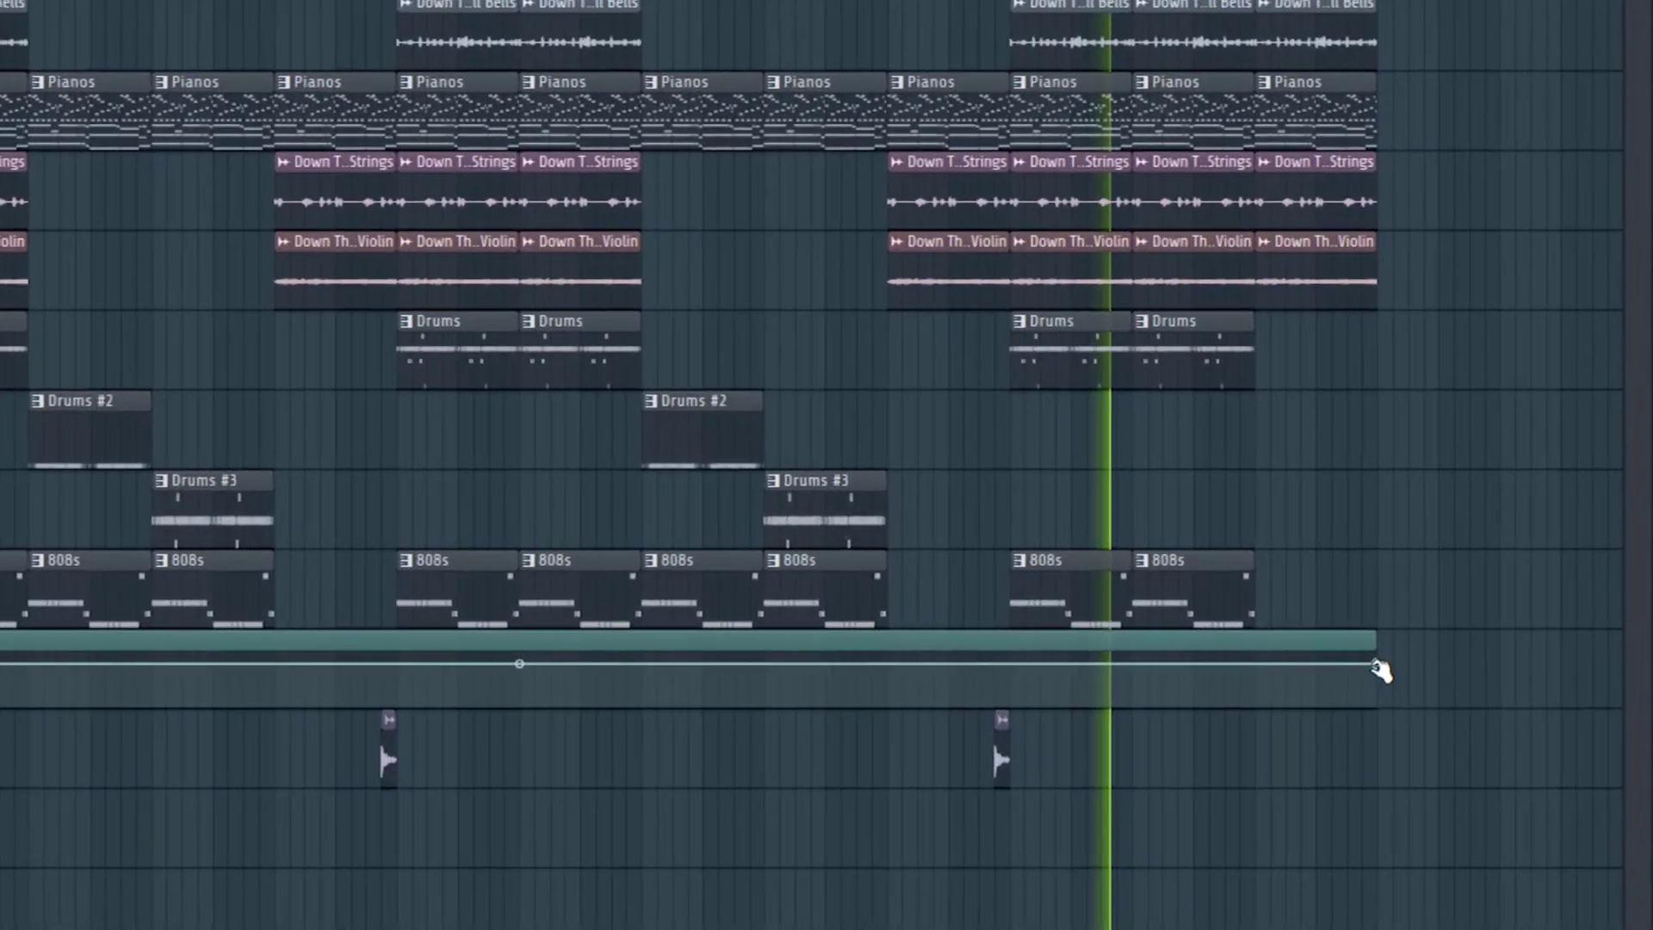
# - Shape the Master volume automation into a curved fade-out across the outro, starting at bar 105 and reaching its lowest point at the clip's end
pyautogui.rightClick(1377, 668)
pyautogui.click(1461, 849)
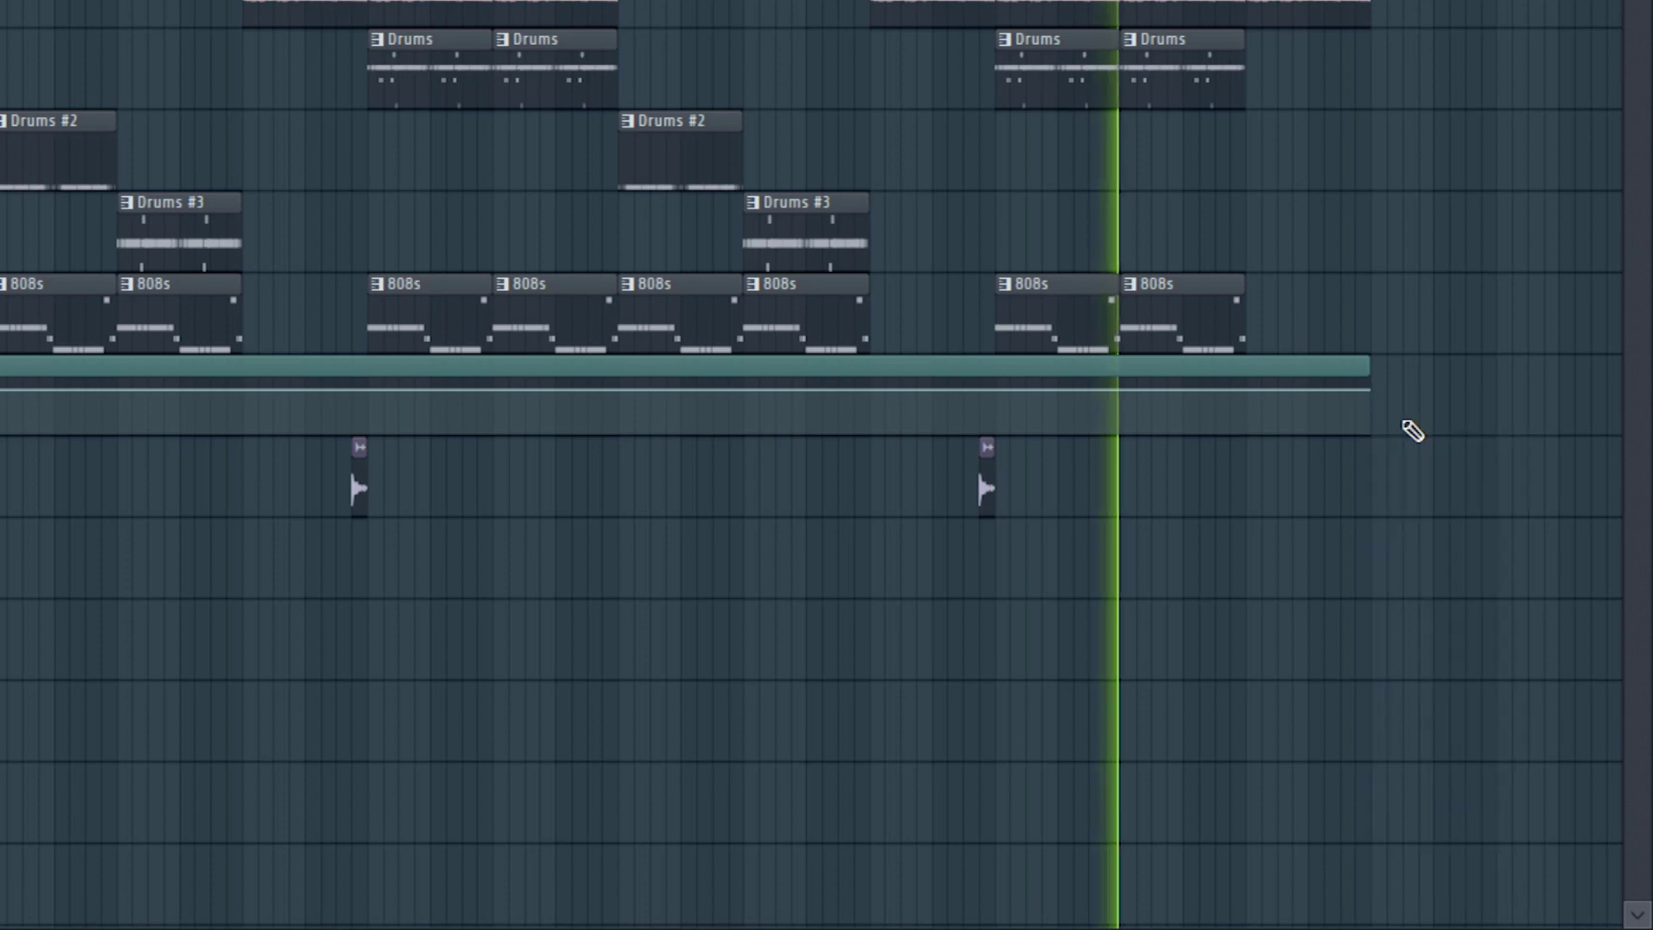
pyautogui.rightClick(1251, 389)
pyautogui.click(1347, 878)
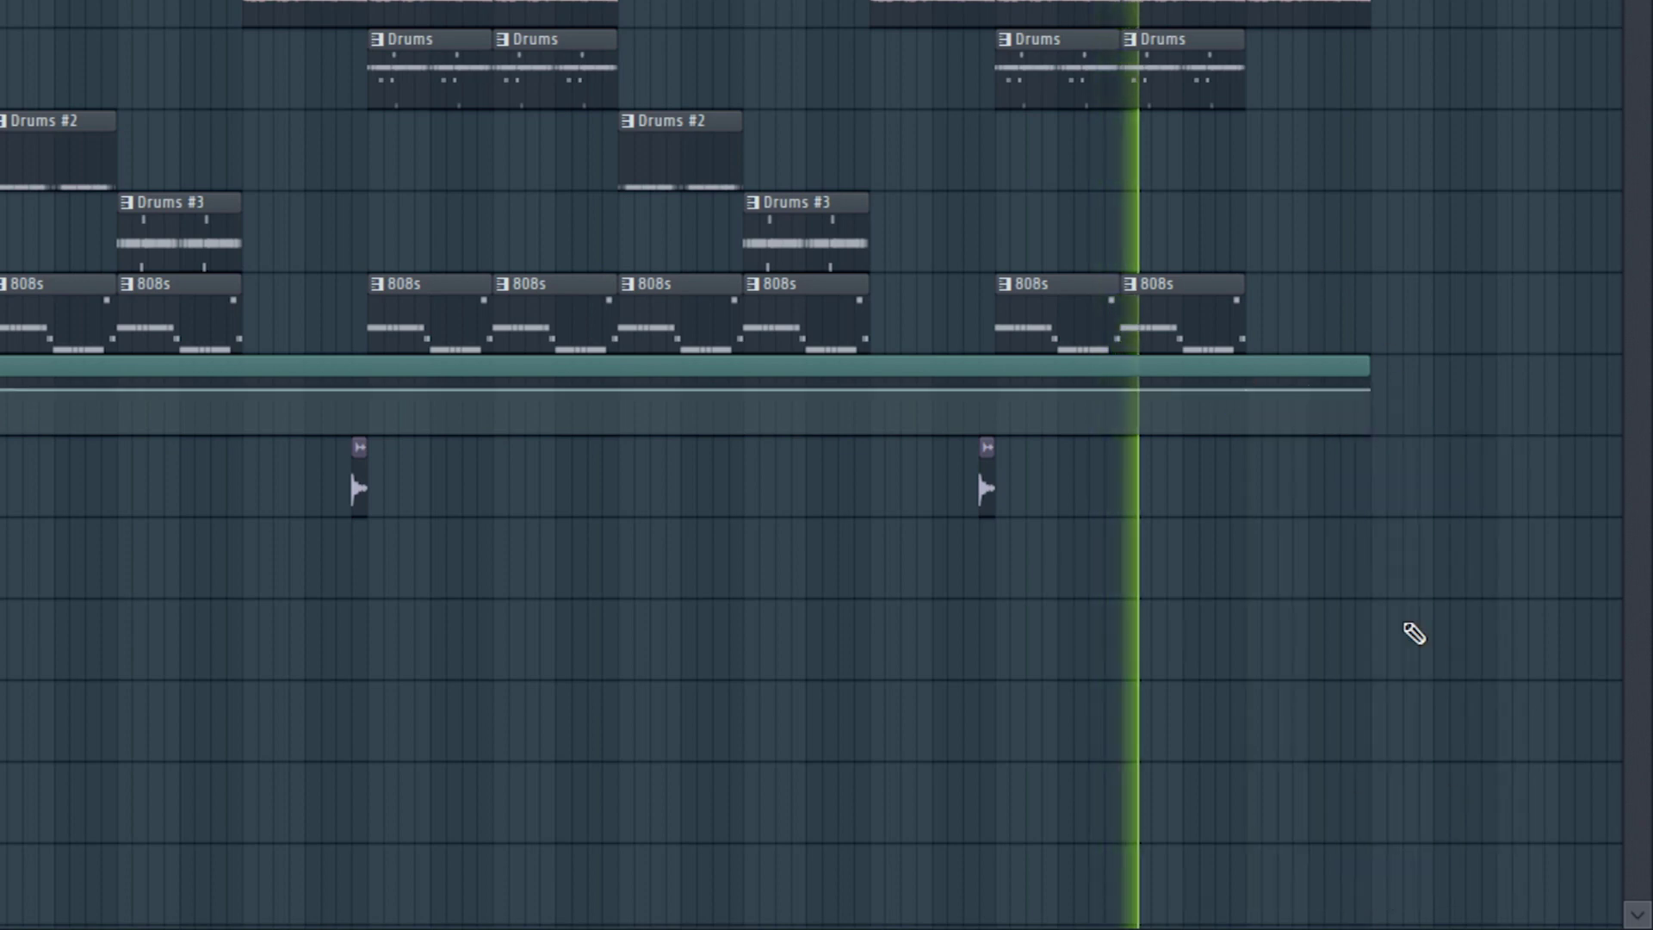
pyautogui.moveTo(1376, 394); pyautogui.dragTo(1377, 473)
pyautogui.moveTo(1315, 414); pyautogui.dragTo(1314, 431)
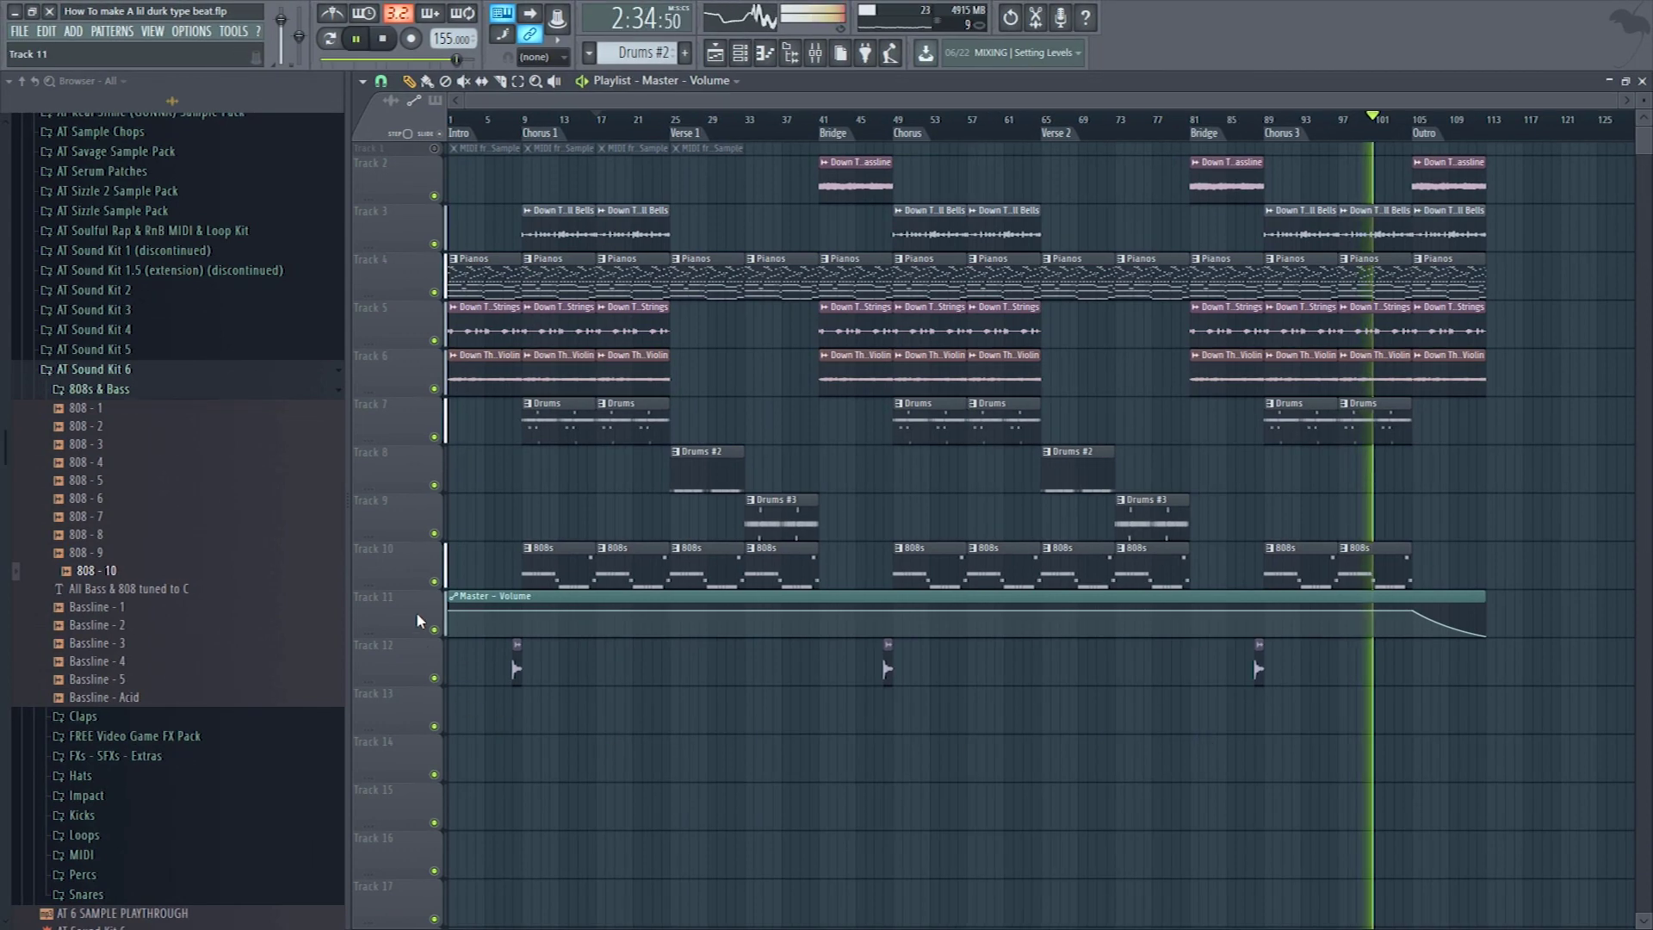
# - Rearrange the order of the playlist tracks holding the Master volume automation and the short effect clips
pyautogui.rightClick(422, 626)
pyautogui.click(465, 839)
pyautogui.click(422, 694)
pyautogui.hotkey('shift', 'Up')
pyautogui.hotkey('shift', 'Up')
# - Open the Beat It AT What Up_2 tag channel in the Prod Tag pattern and route it to a free mixer track
pyautogui.click(782, 406)
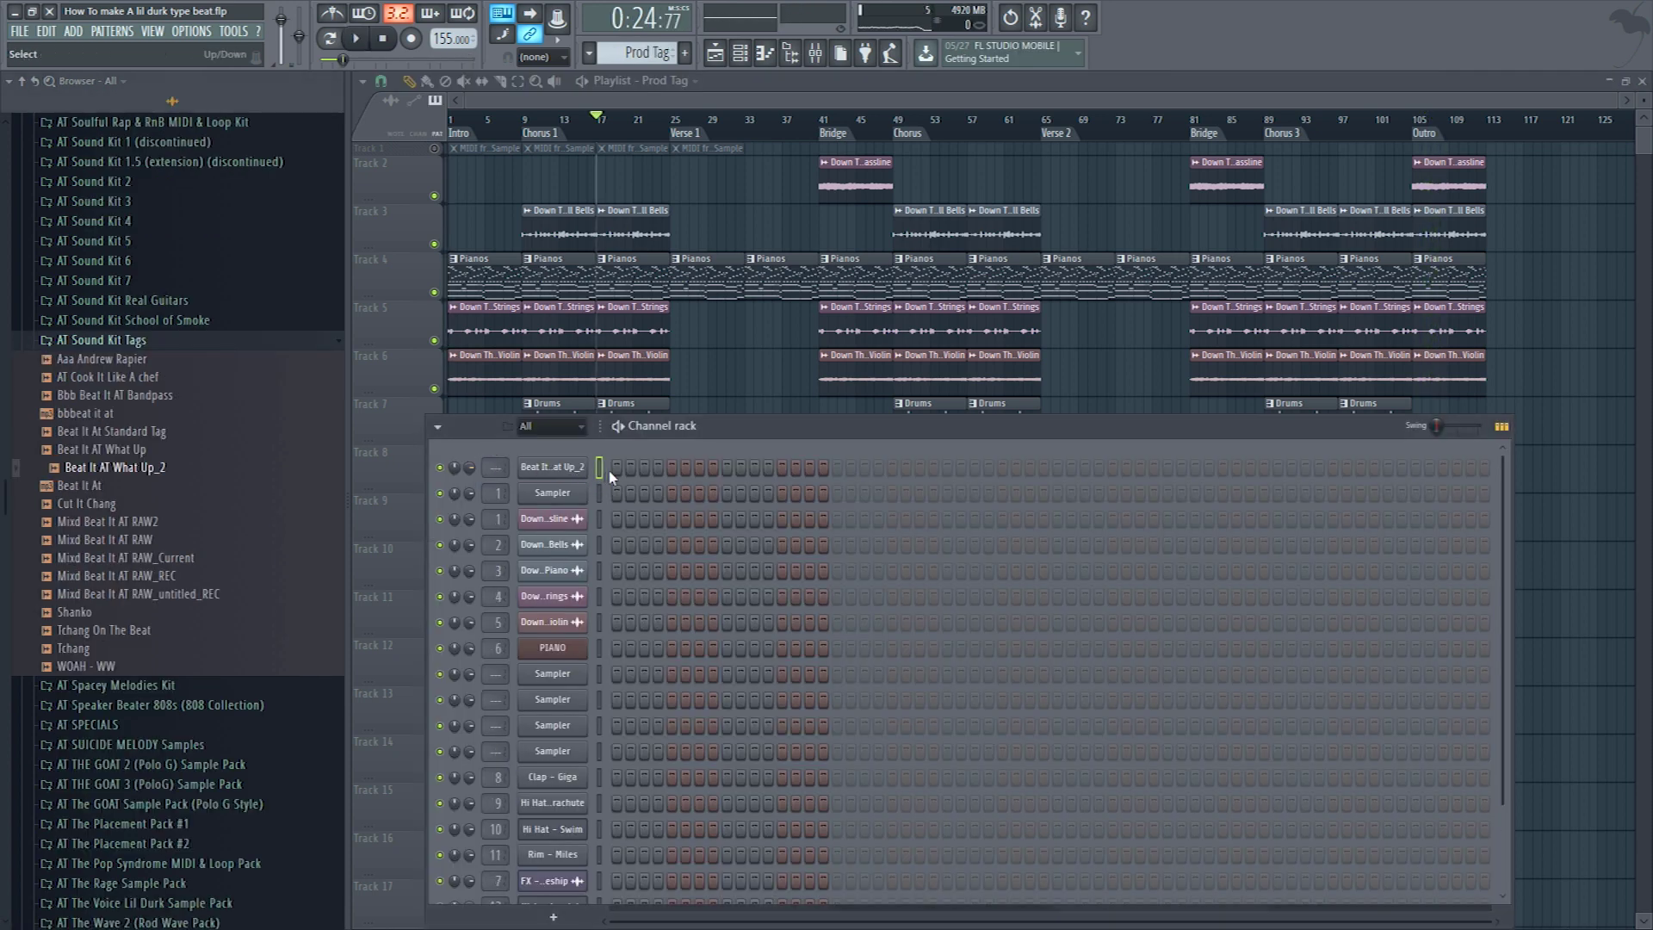
pyautogui.click(585, 467)
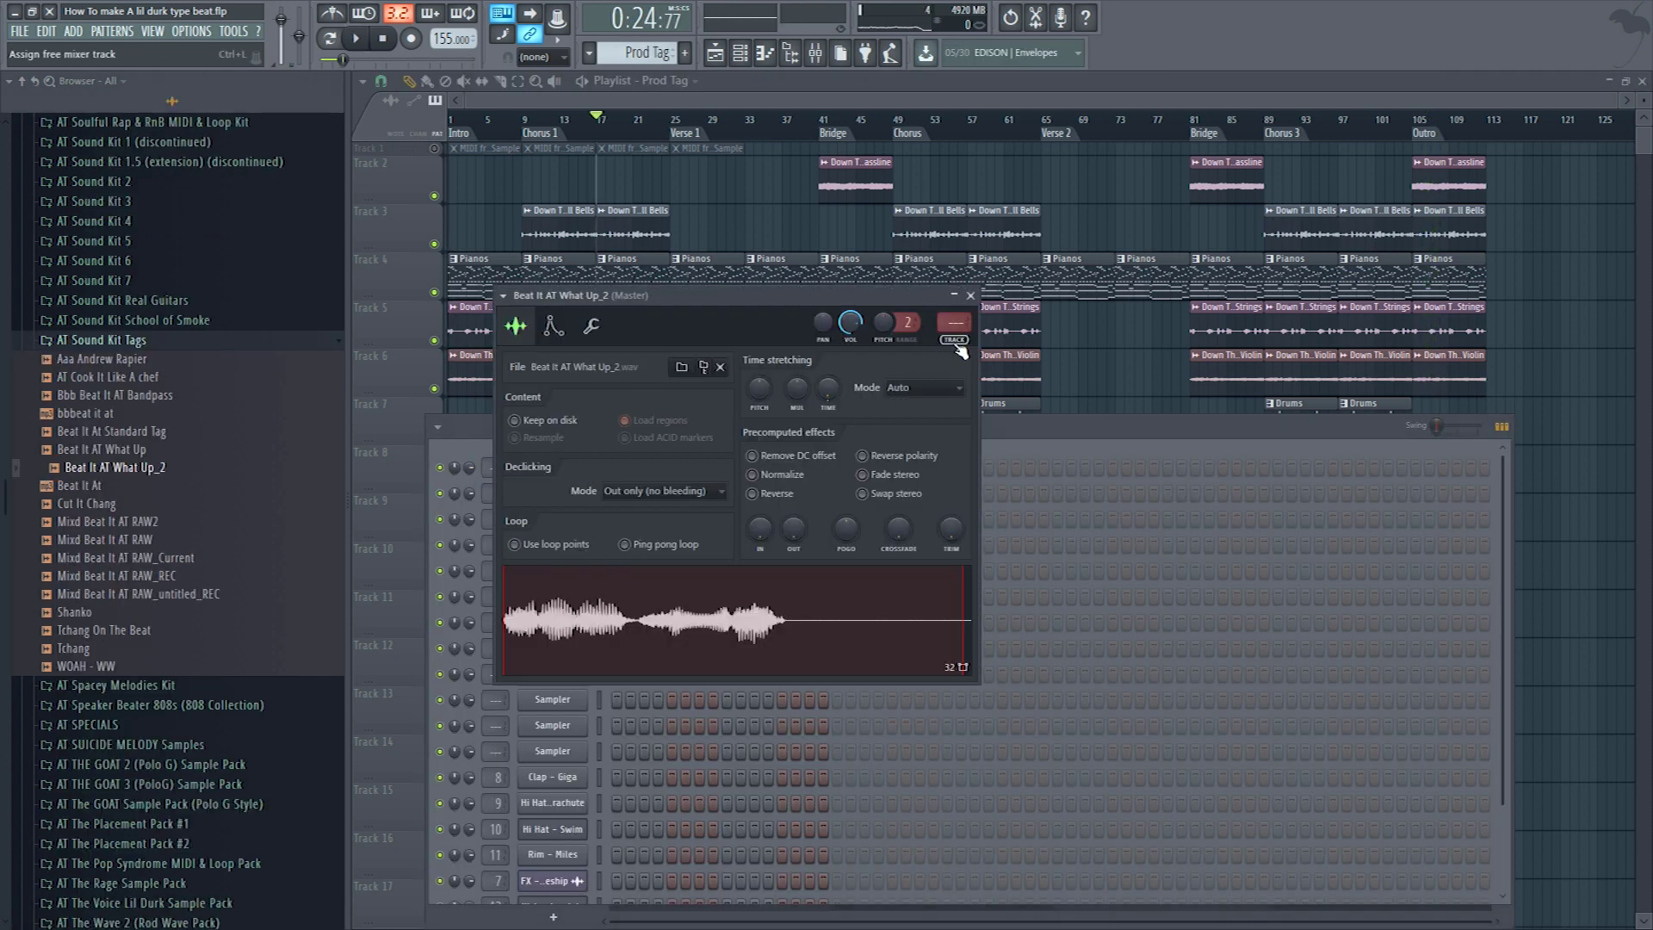
pyautogui.hotkey('ctrl', 'l')
# - Apply the mixer preset Beat It AT What Up NEW to the tag's mixer track and check its FabFilter Pro-Q 3 curve
pyautogui.scroll(15, 263, 353)
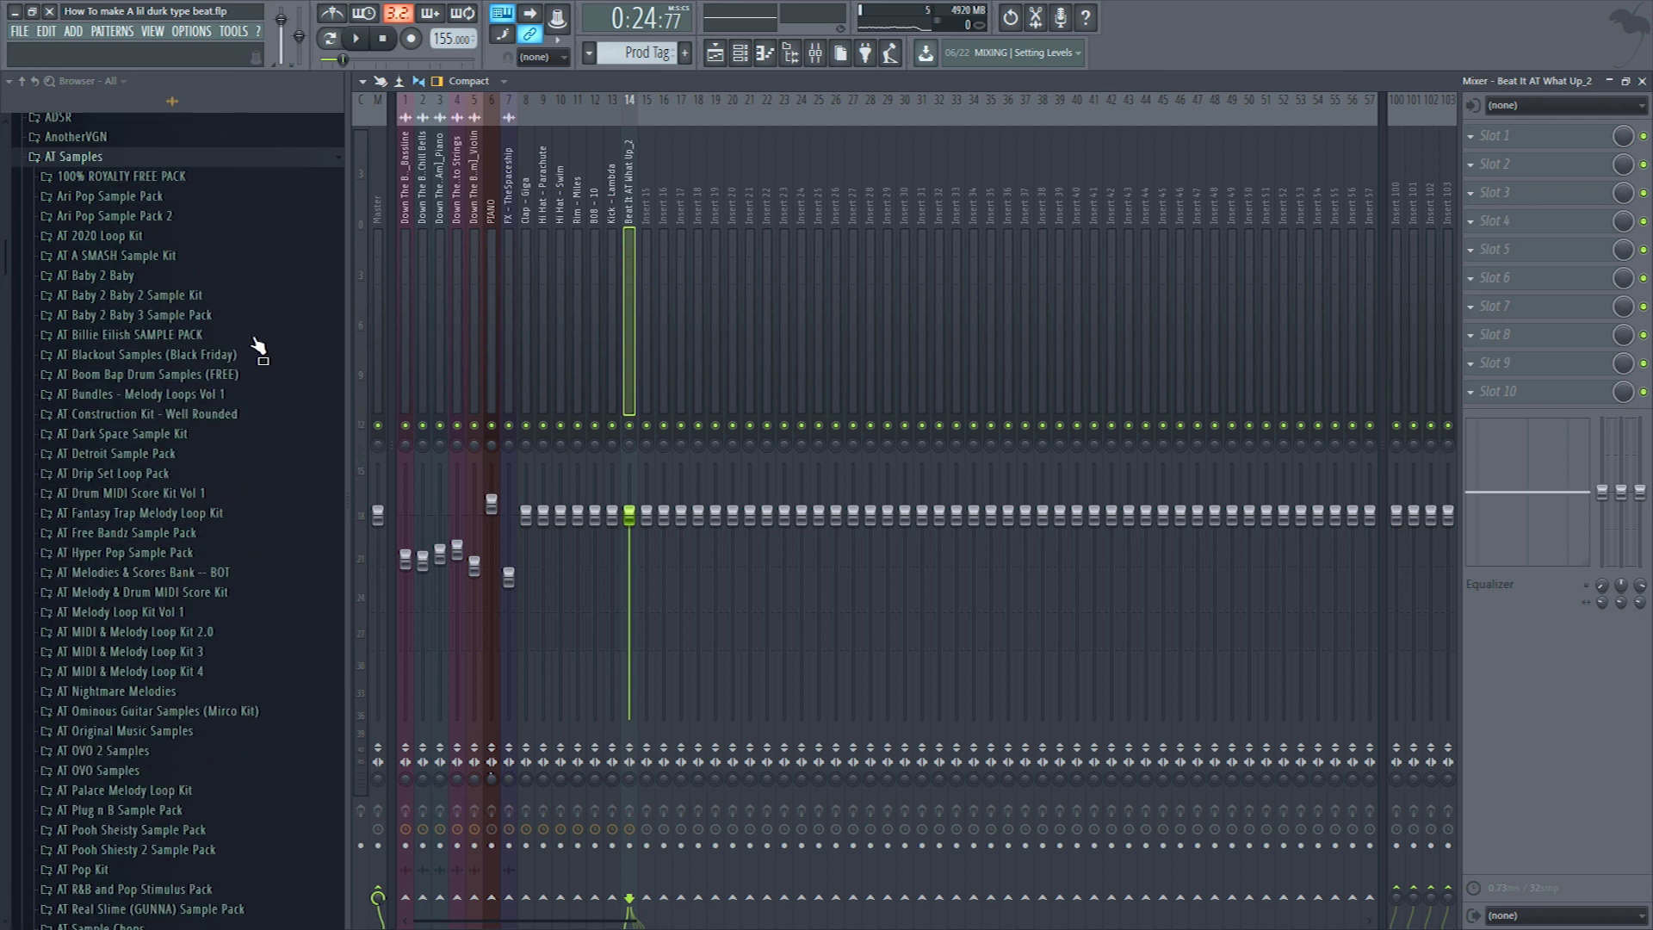
pyautogui.click(119, 240)
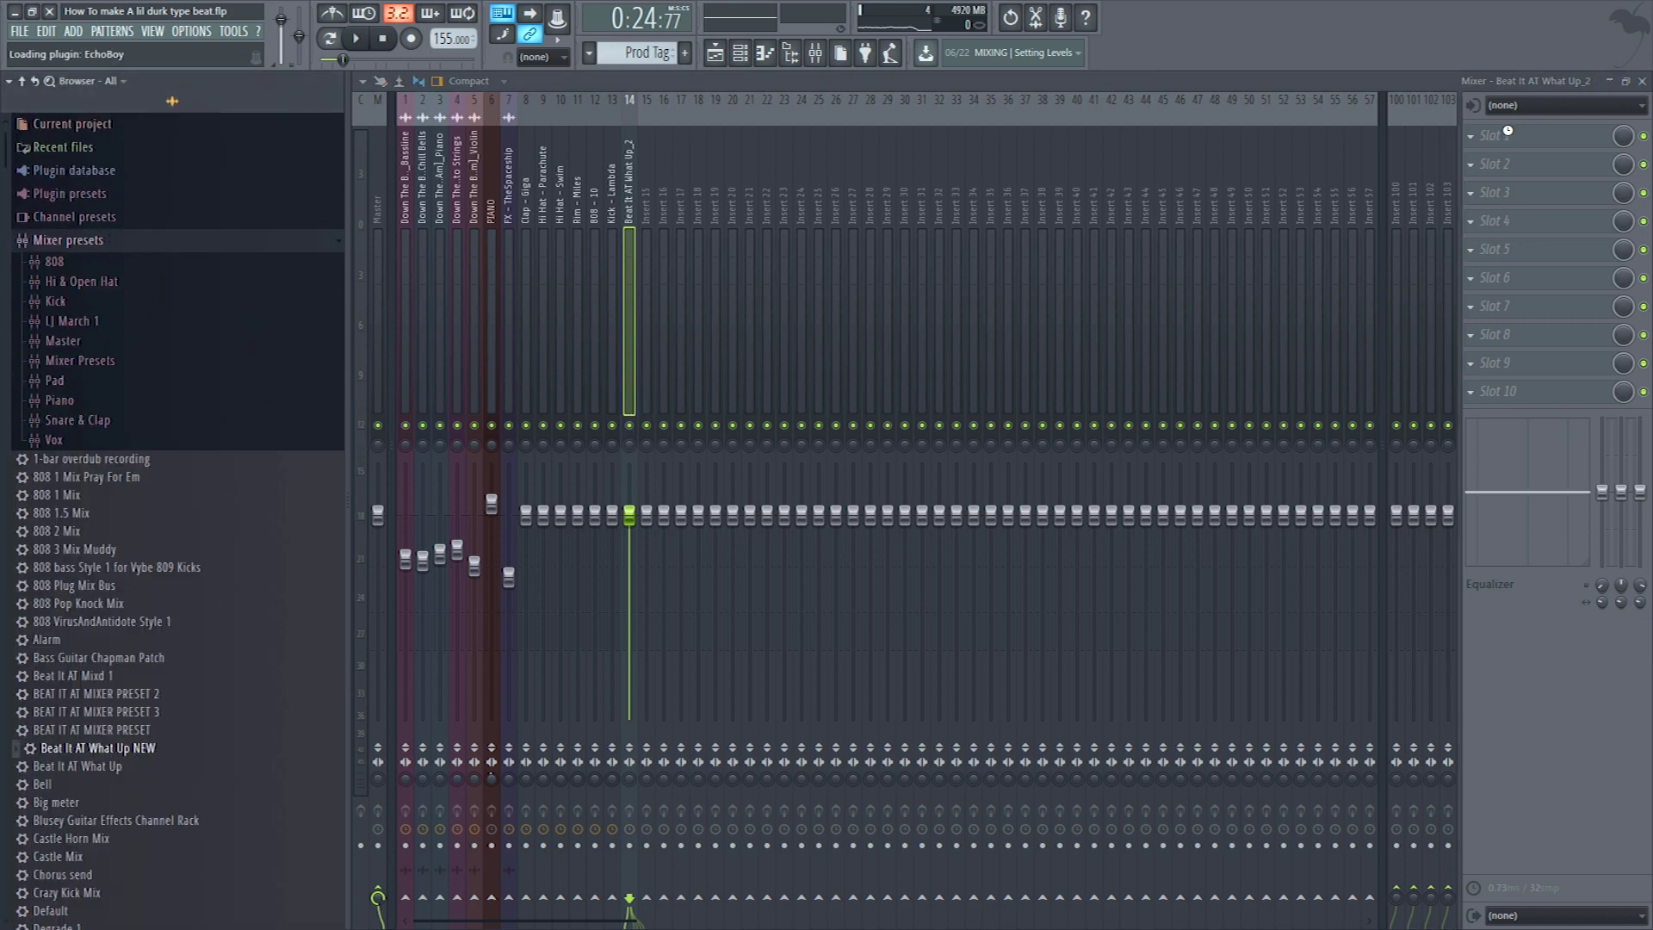
pyautogui.click(1575, 176)
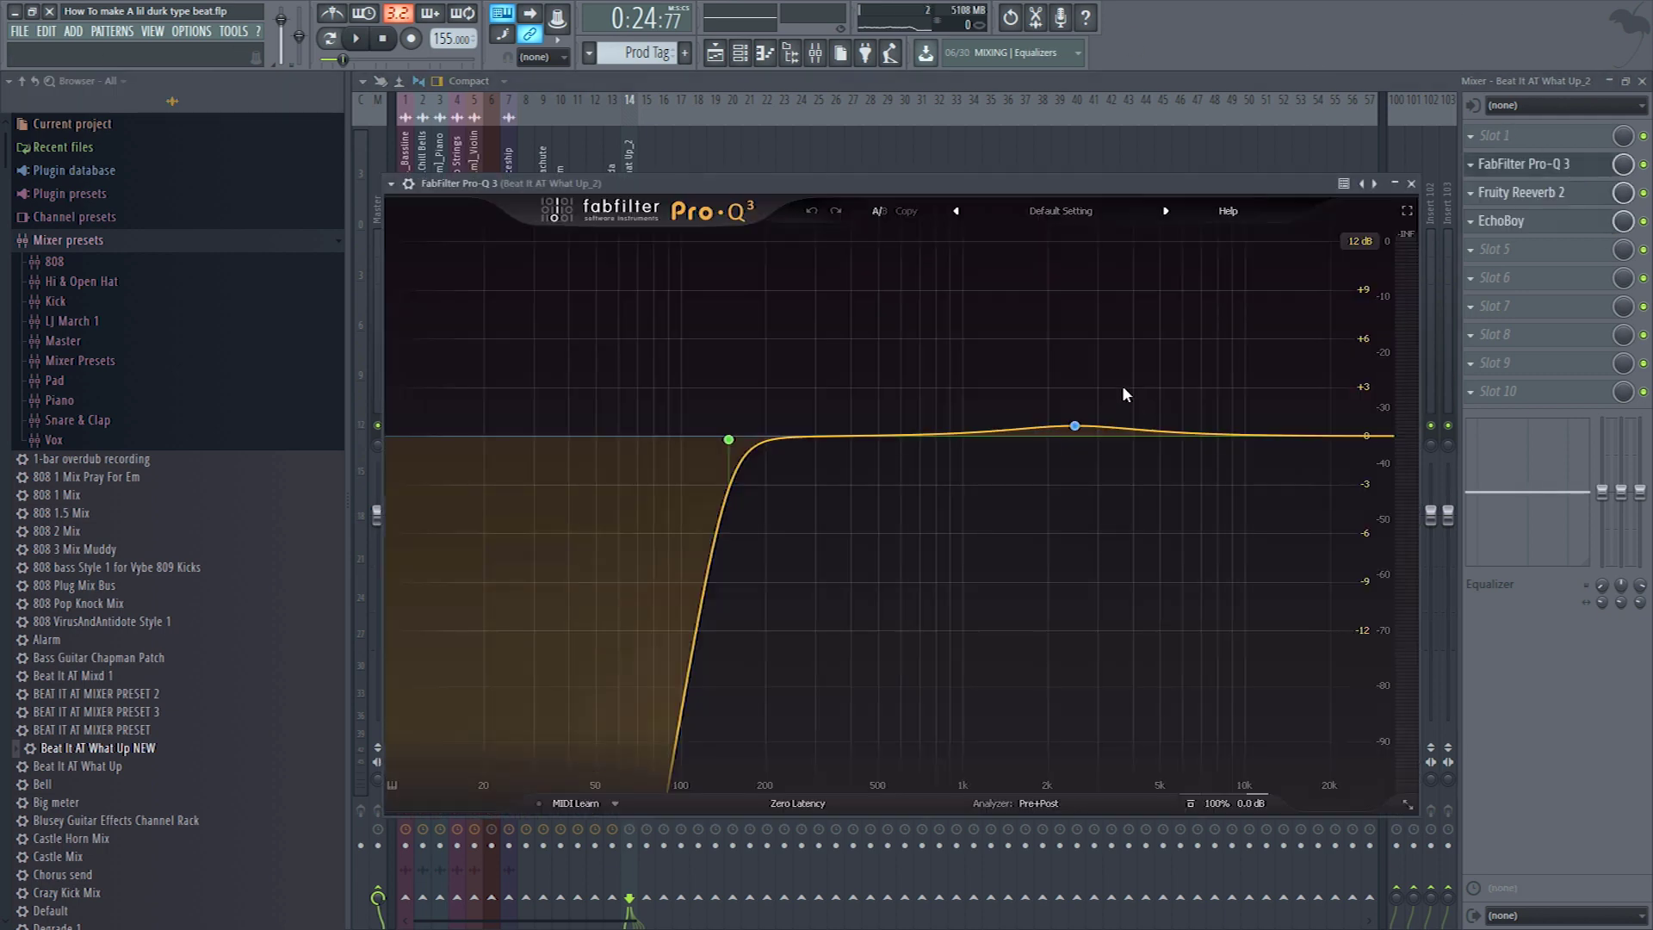
pyautogui.moveTo(1222, 439); pyautogui.dragTo(1275, 607)
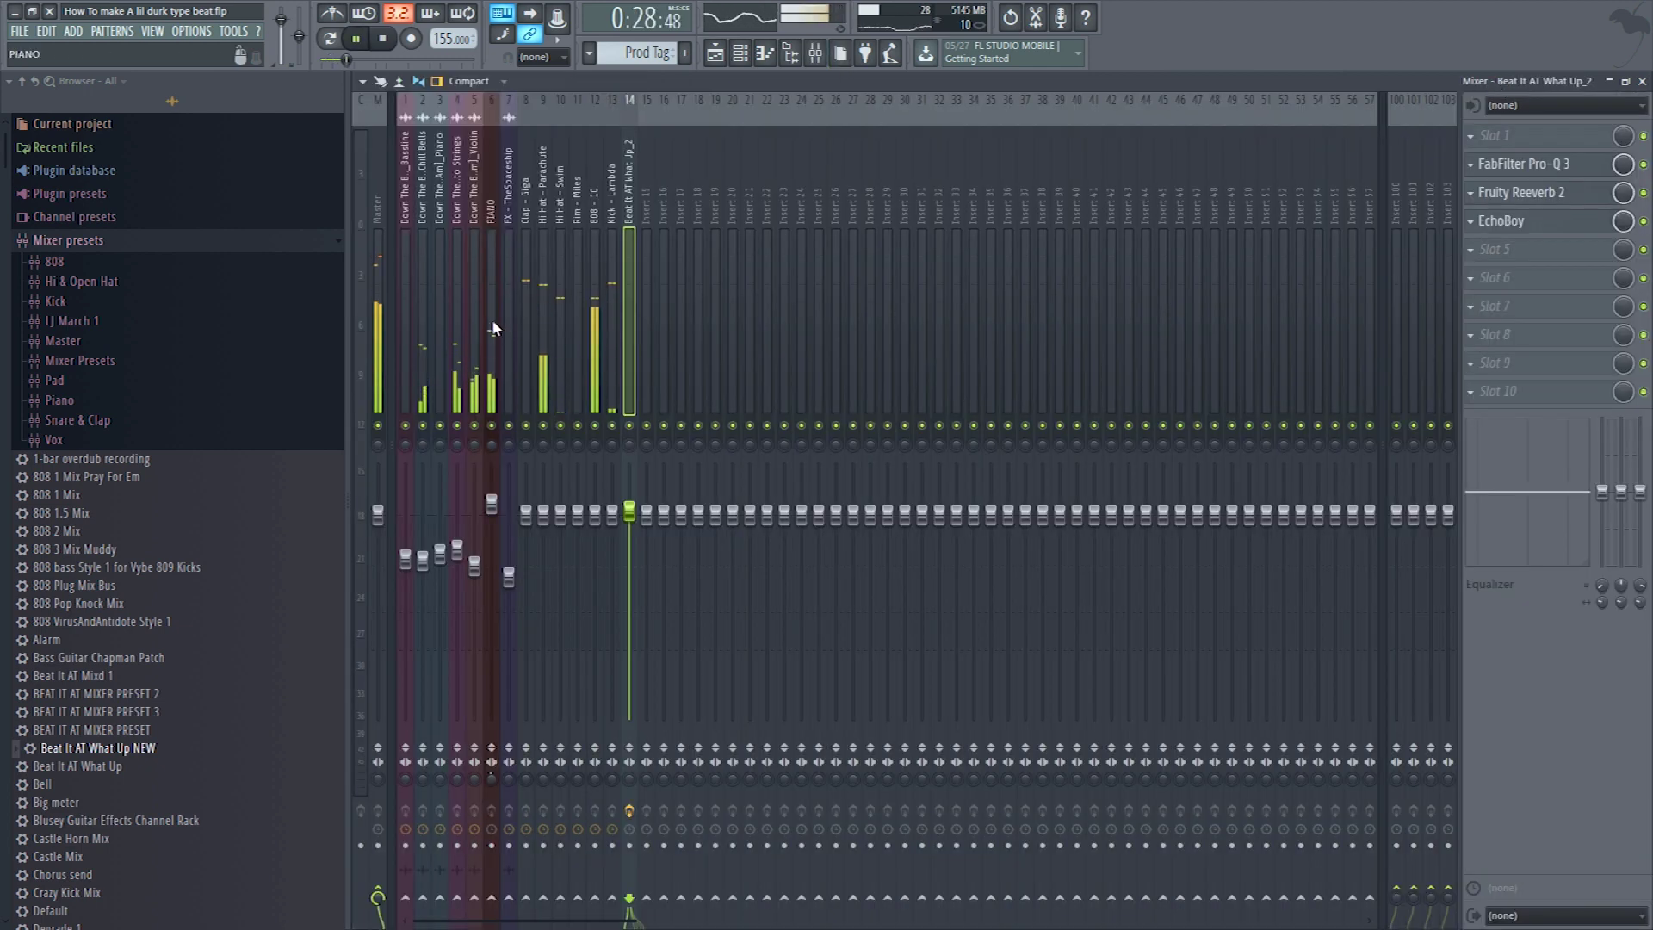
# - Balance the drum levels: lower 808 - 10, set Kick - Lambda to about -0.3 dB, Clap - Giga to 0.2 dB and Hi Hat - Parachute to -1.5 dB
pyautogui.click(475, 321)
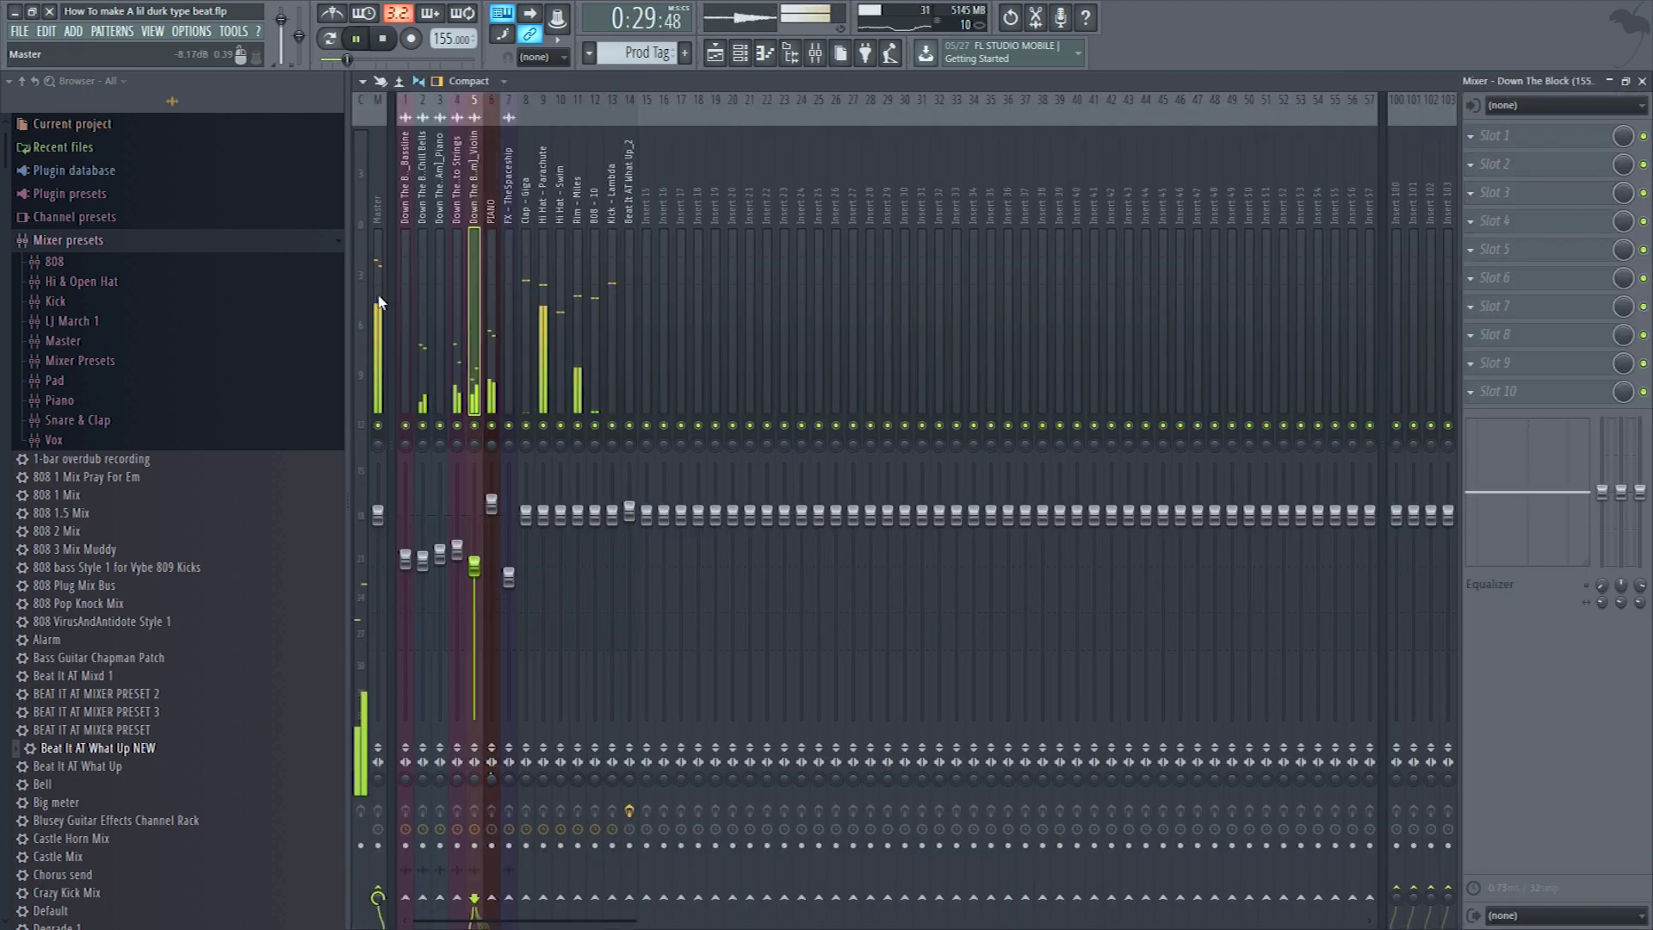
pyautogui.click(380, 302)
pyautogui.click(595, 341)
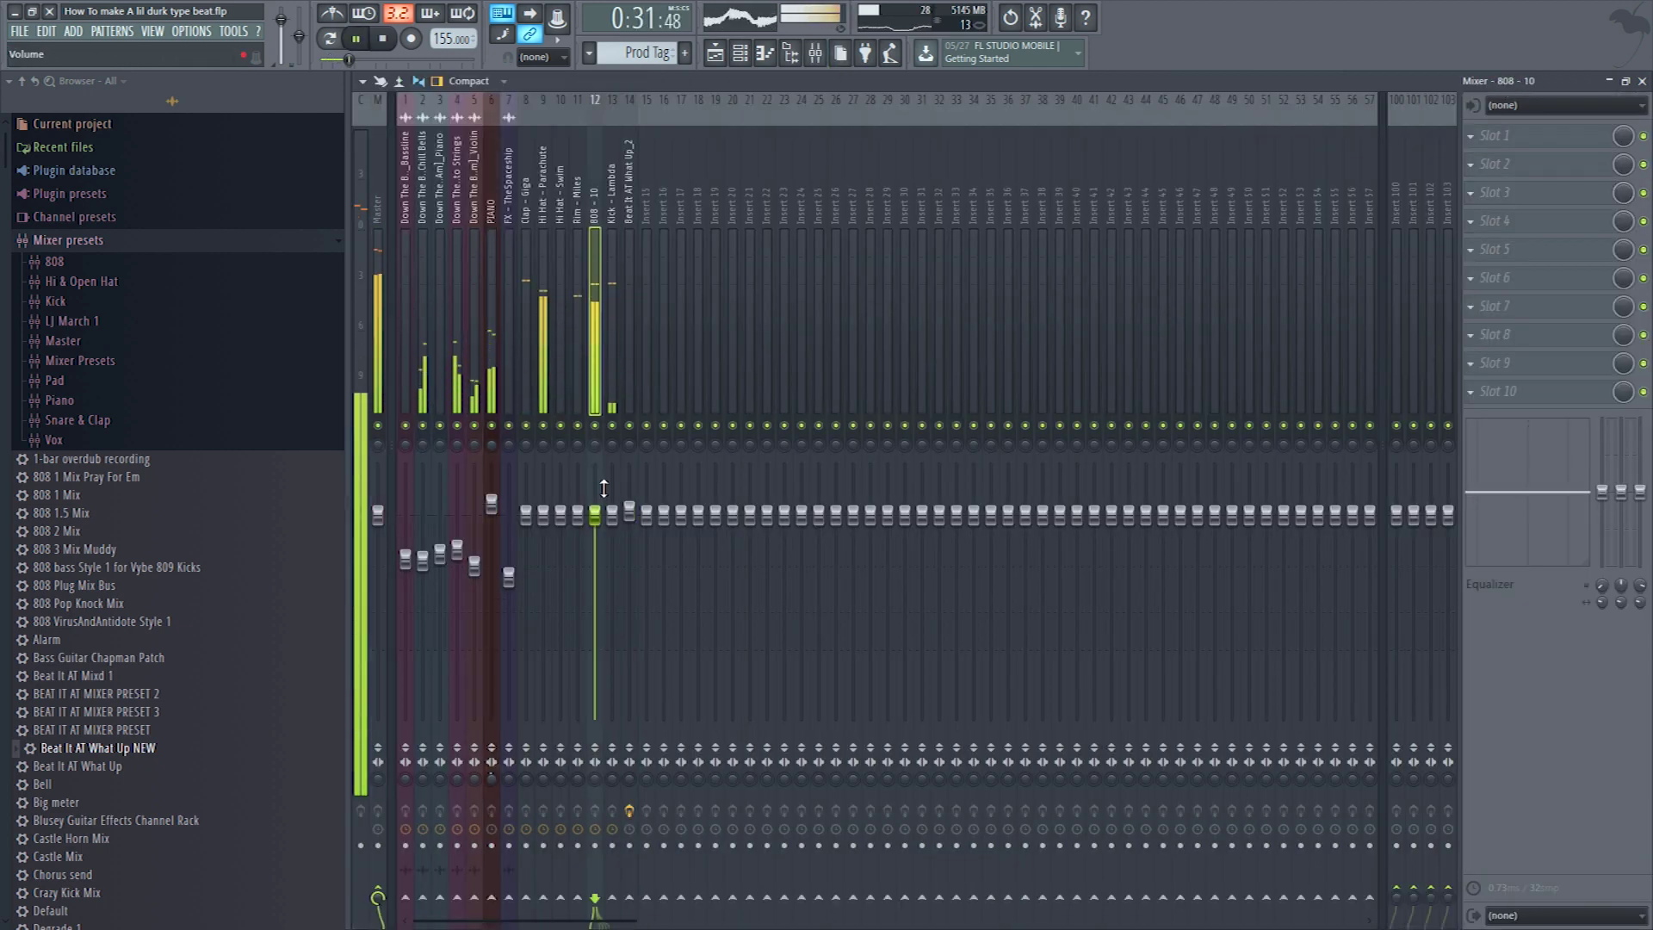
pyautogui.click(618, 521)
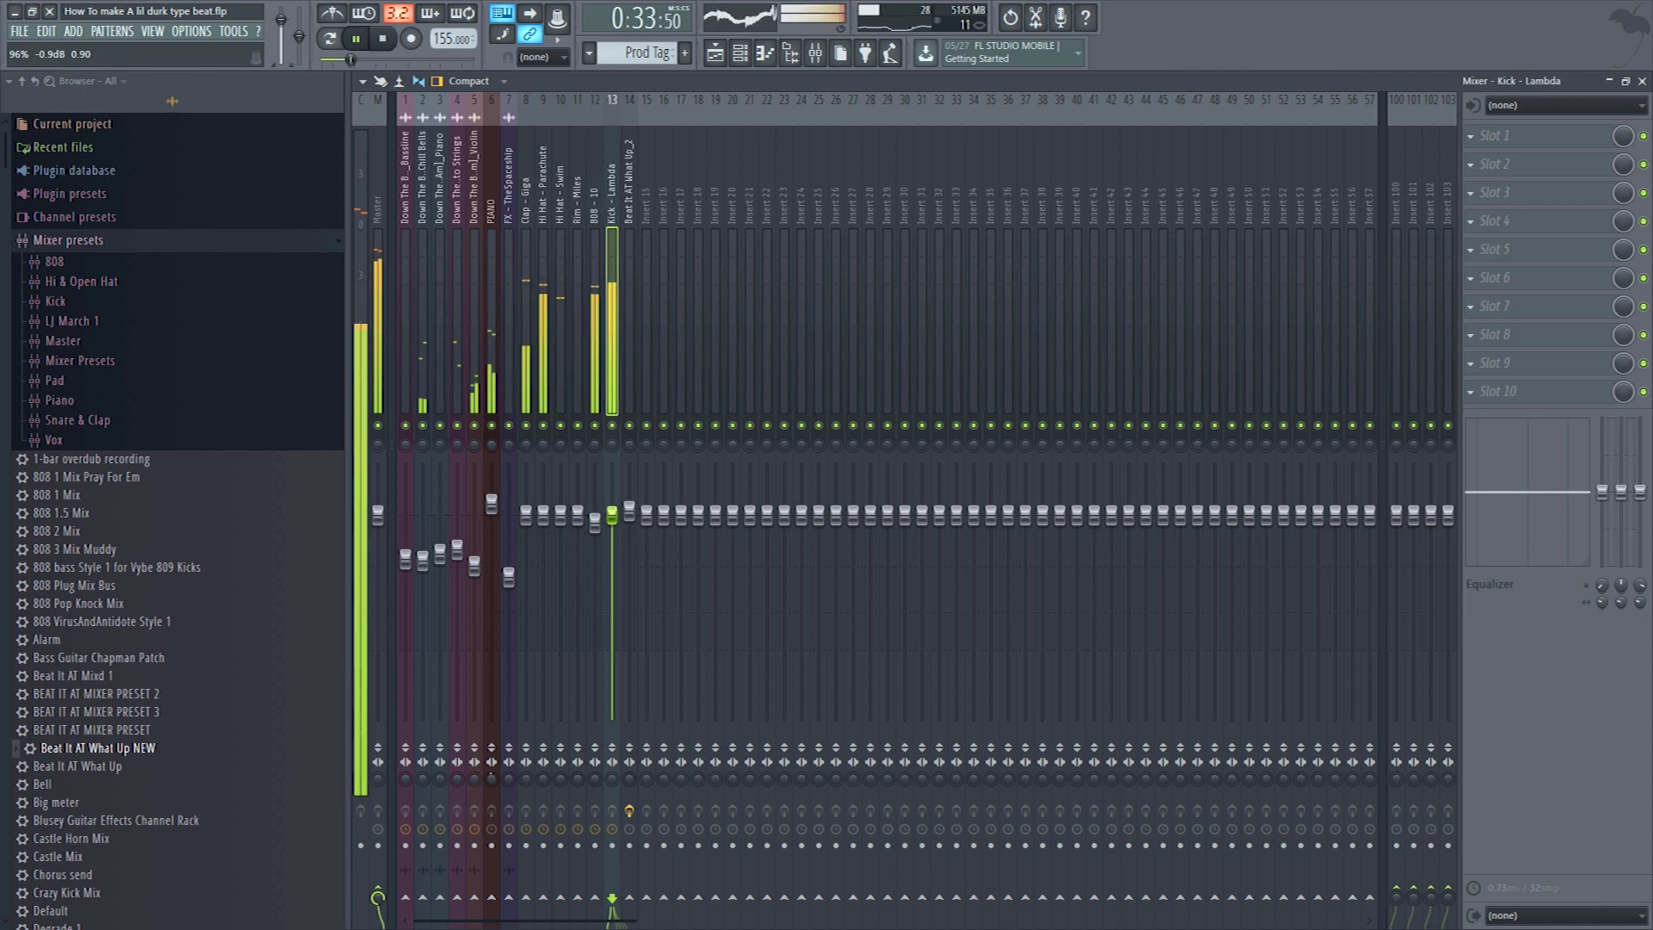
pyautogui.moveTo(603, 530); pyautogui.dragTo(602, 536)
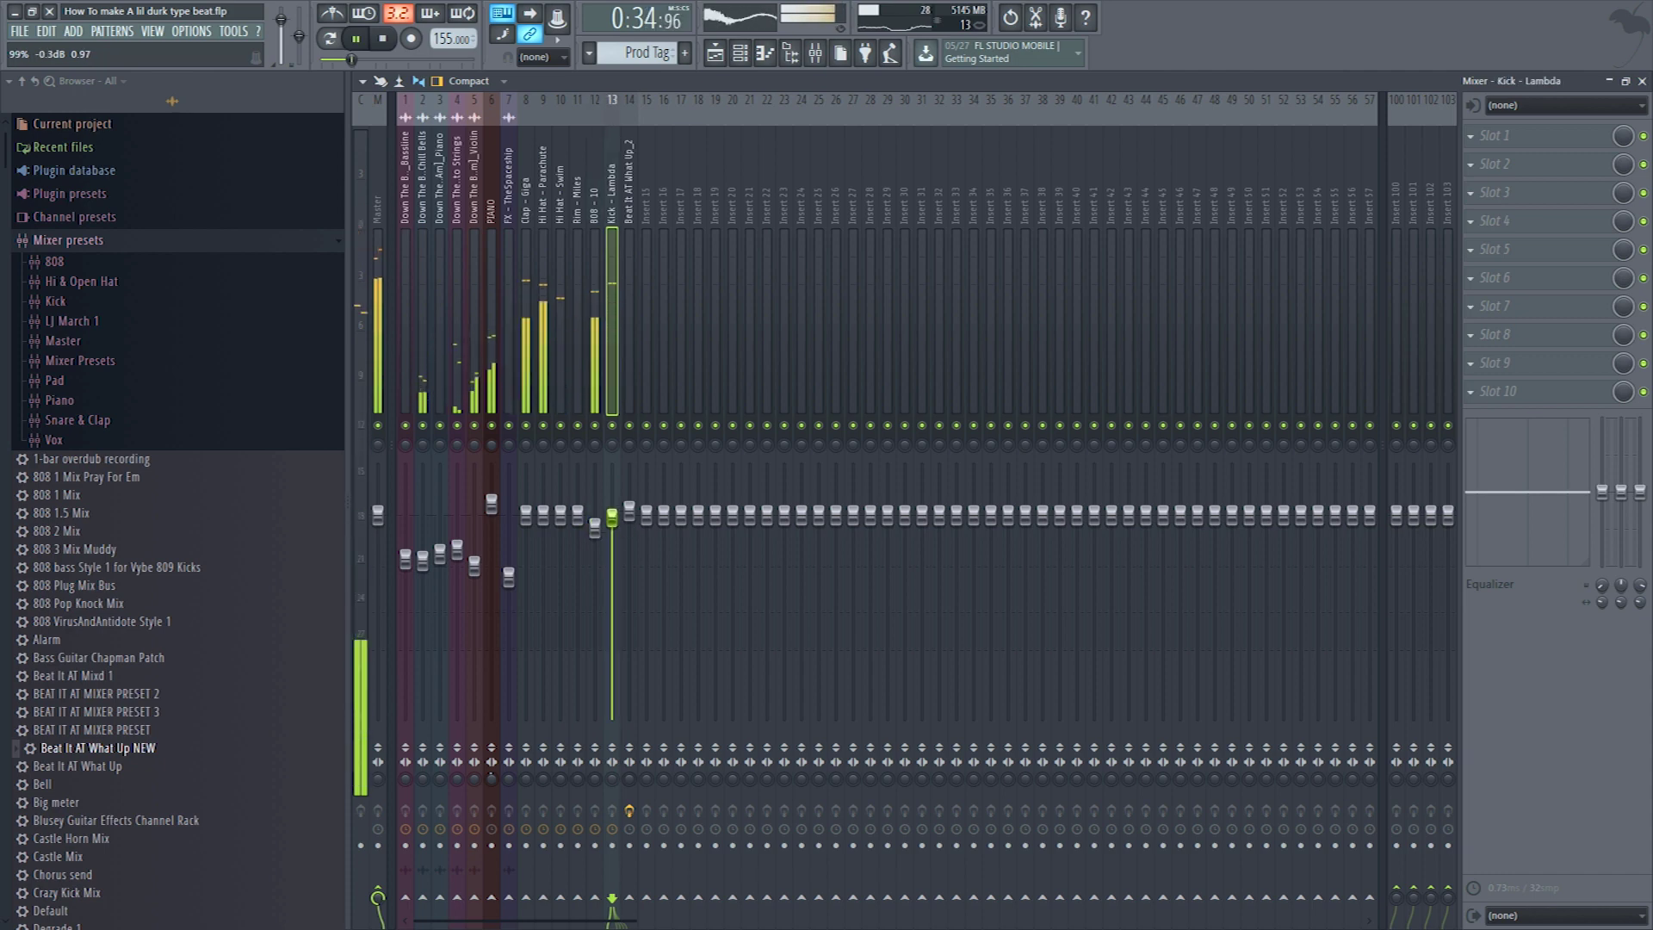
pyautogui.click(526, 324)
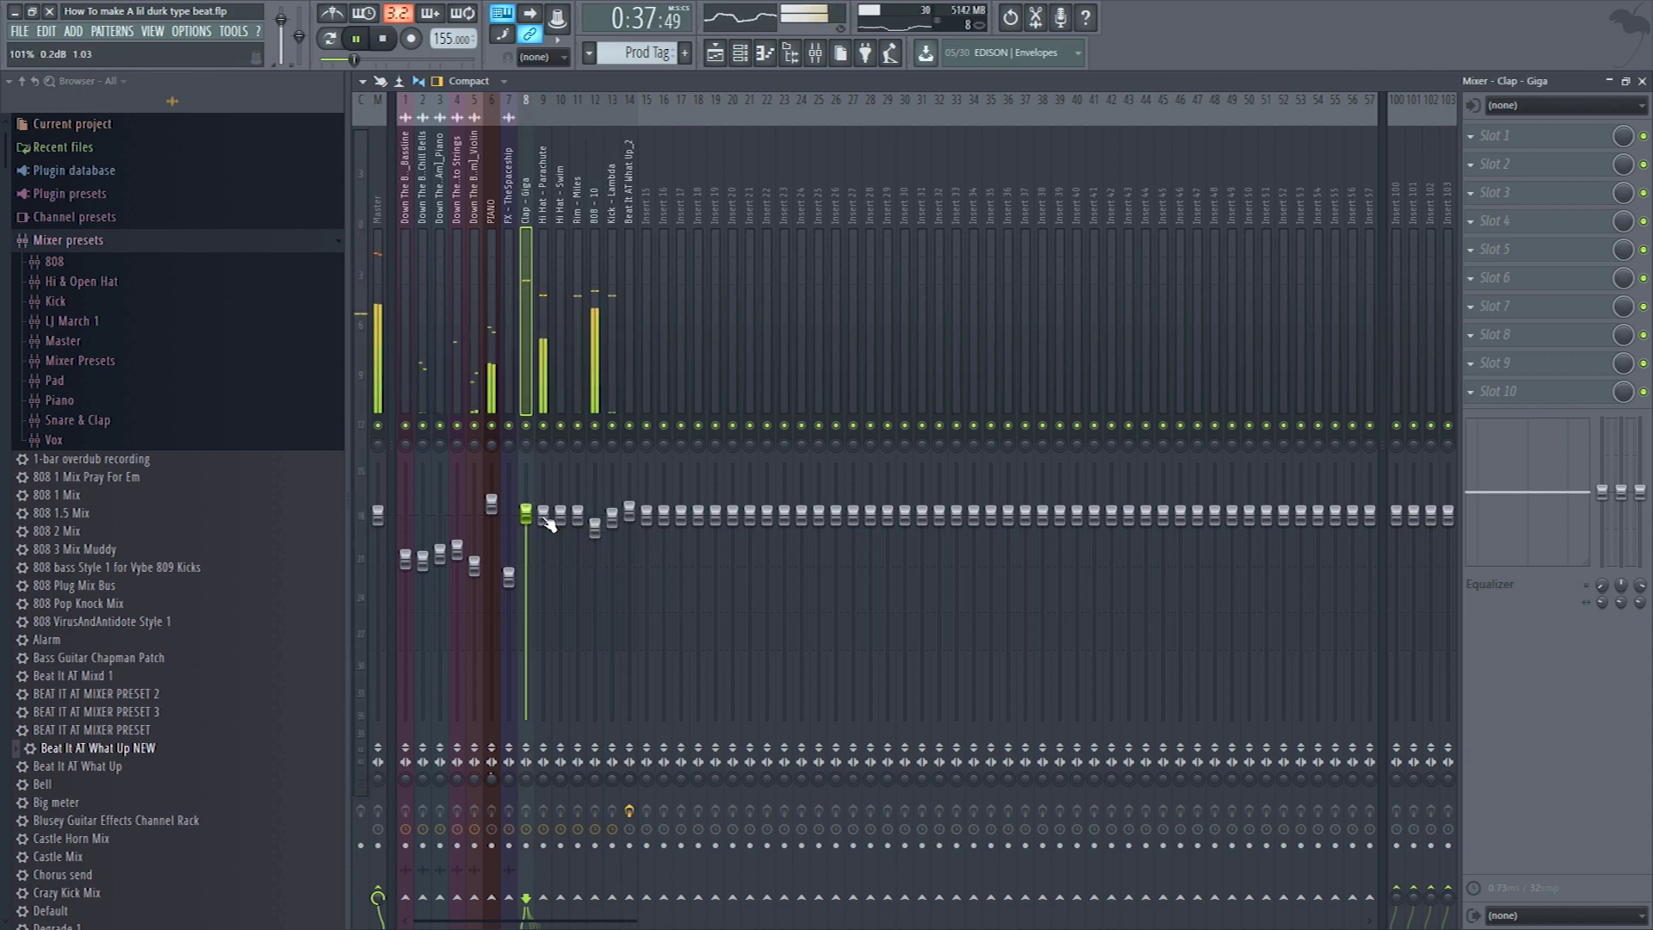
pyautogui.moveTo(544, 516); pyautogui.dragTo(545, 525)
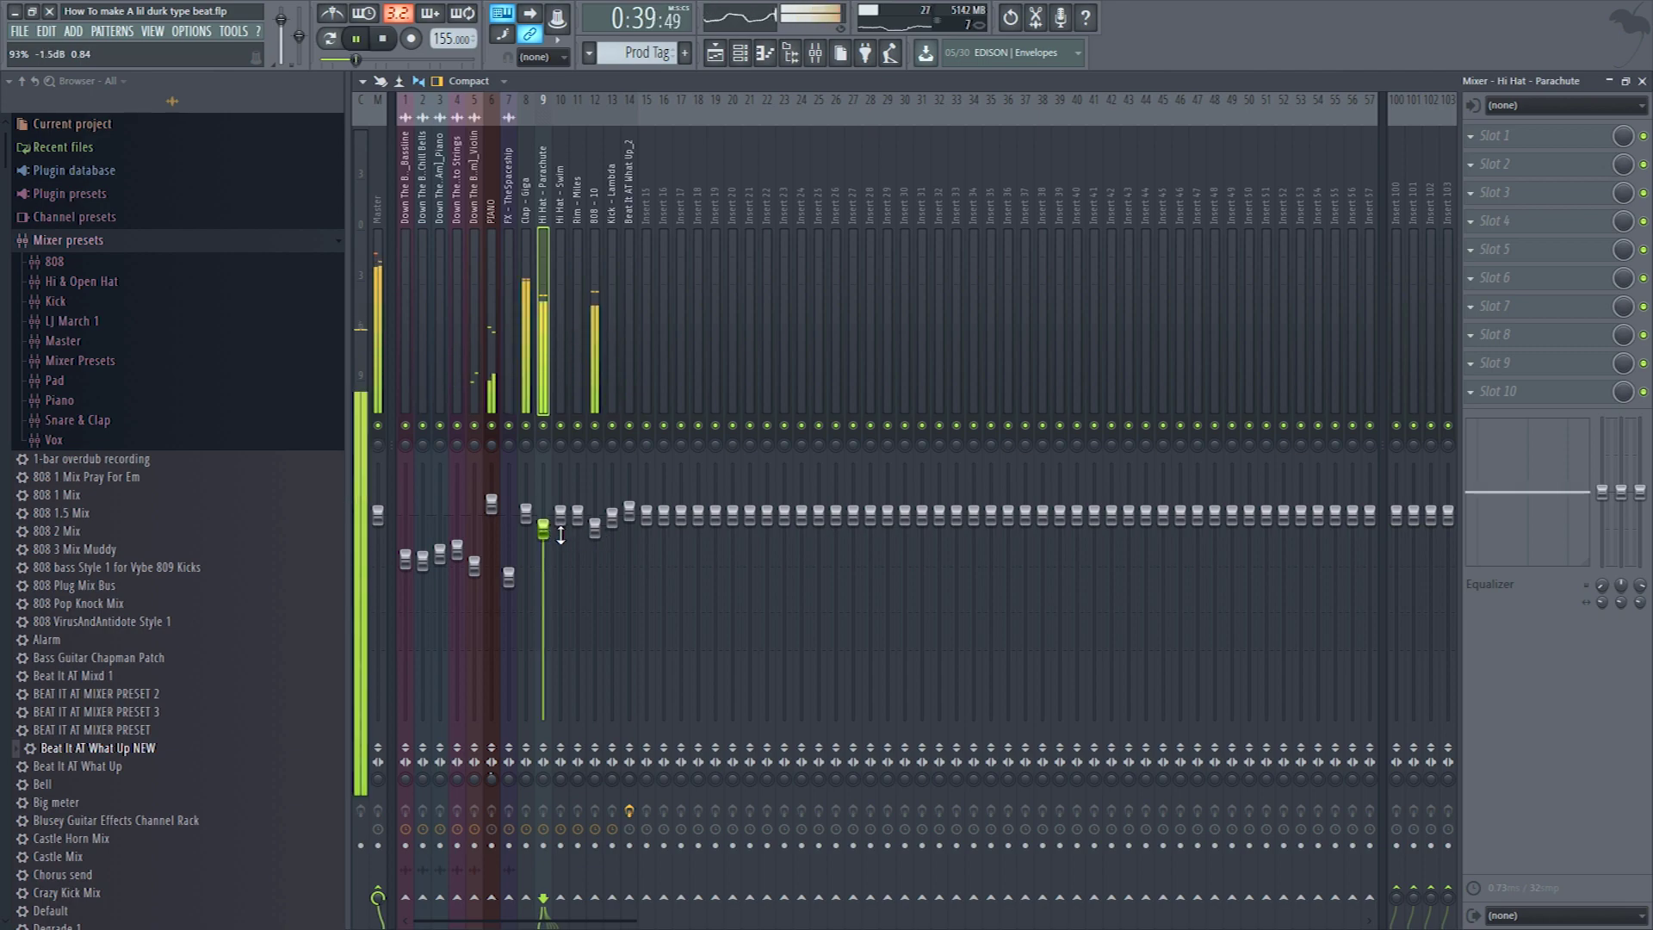
# - Add Fruity parametric EQ 2 to the second effect slot of the 808 - 10 mixer track
pyautogui.click(593, 285)
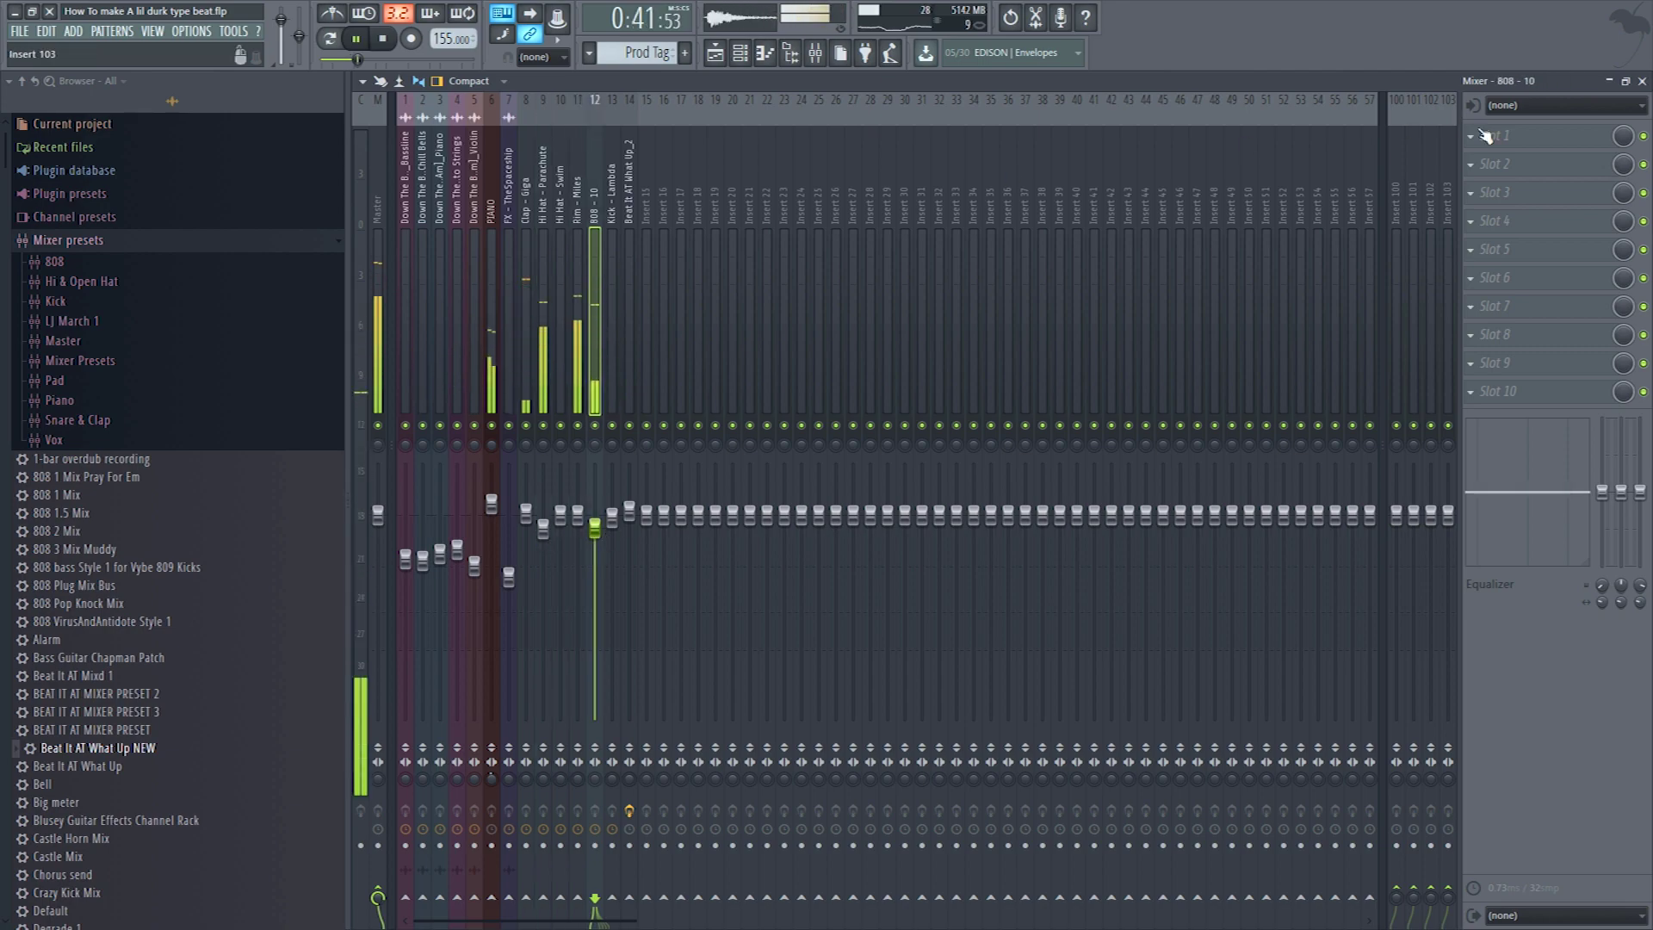
pyautogui.click(1495, 164)
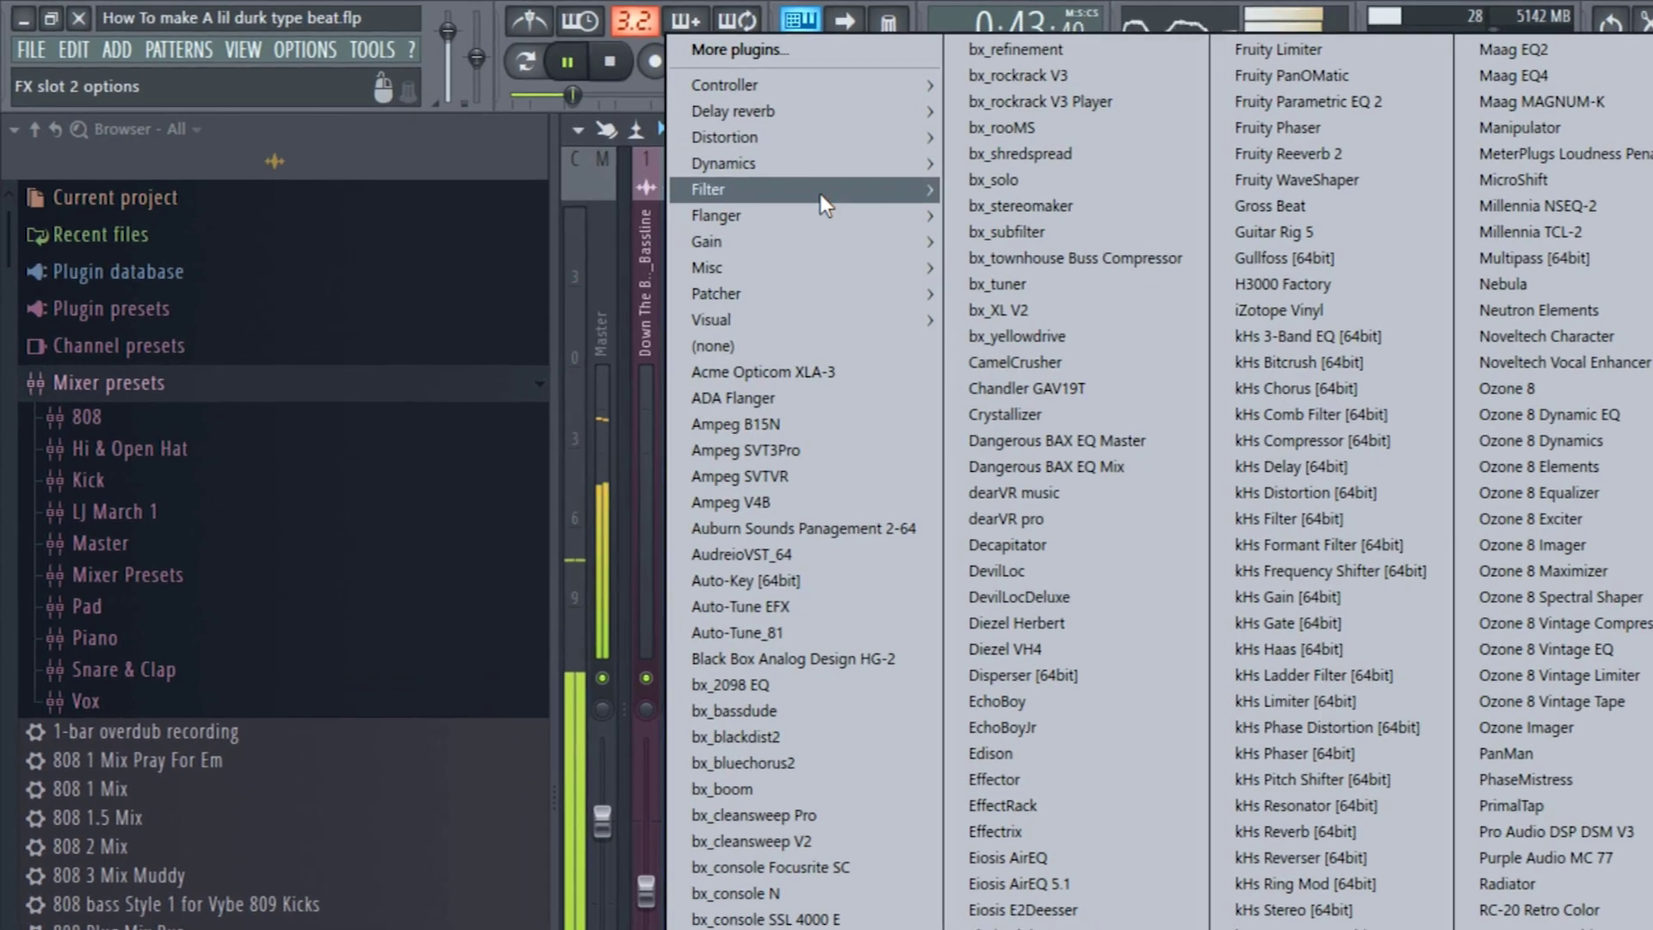
pyautogui.moveTo(499, 118)
pyautogui.click(402, 170)
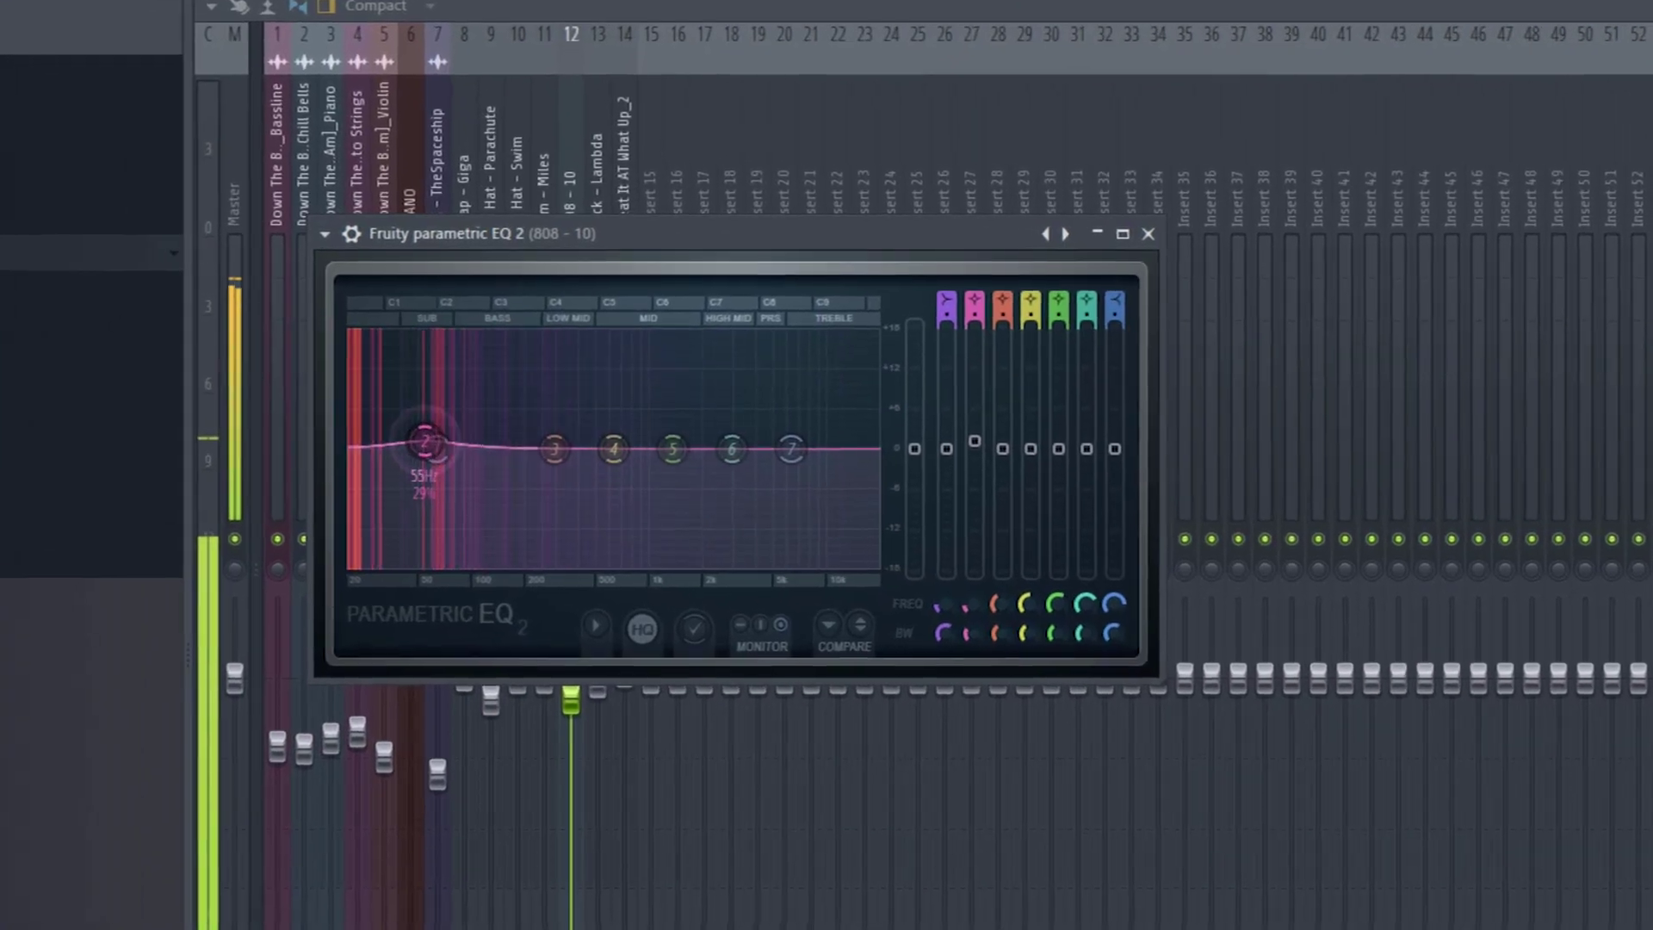
# - Shape the 808's EQ with gentle boosts around 55 Hz and 200 Hz and a cut in the highs
pyautogui.moveTo(498, 362); pyautogui.dragTo(503, 363)
pyautogui.moveTo(556, 451)
pyautogui.mouseDown()
pyautogui.moveTo(534, 442)
pyautogui.moveTo(554, 438)
pyautogui.moveTo(534, 439)
pyautogui.moveTo(535, 399)
pyautogui.moveTo(535, 440)
pyautogui.mouseUp()
pyautogui.moveTo(792, 451); pyautogui.dragTo(772, 476)
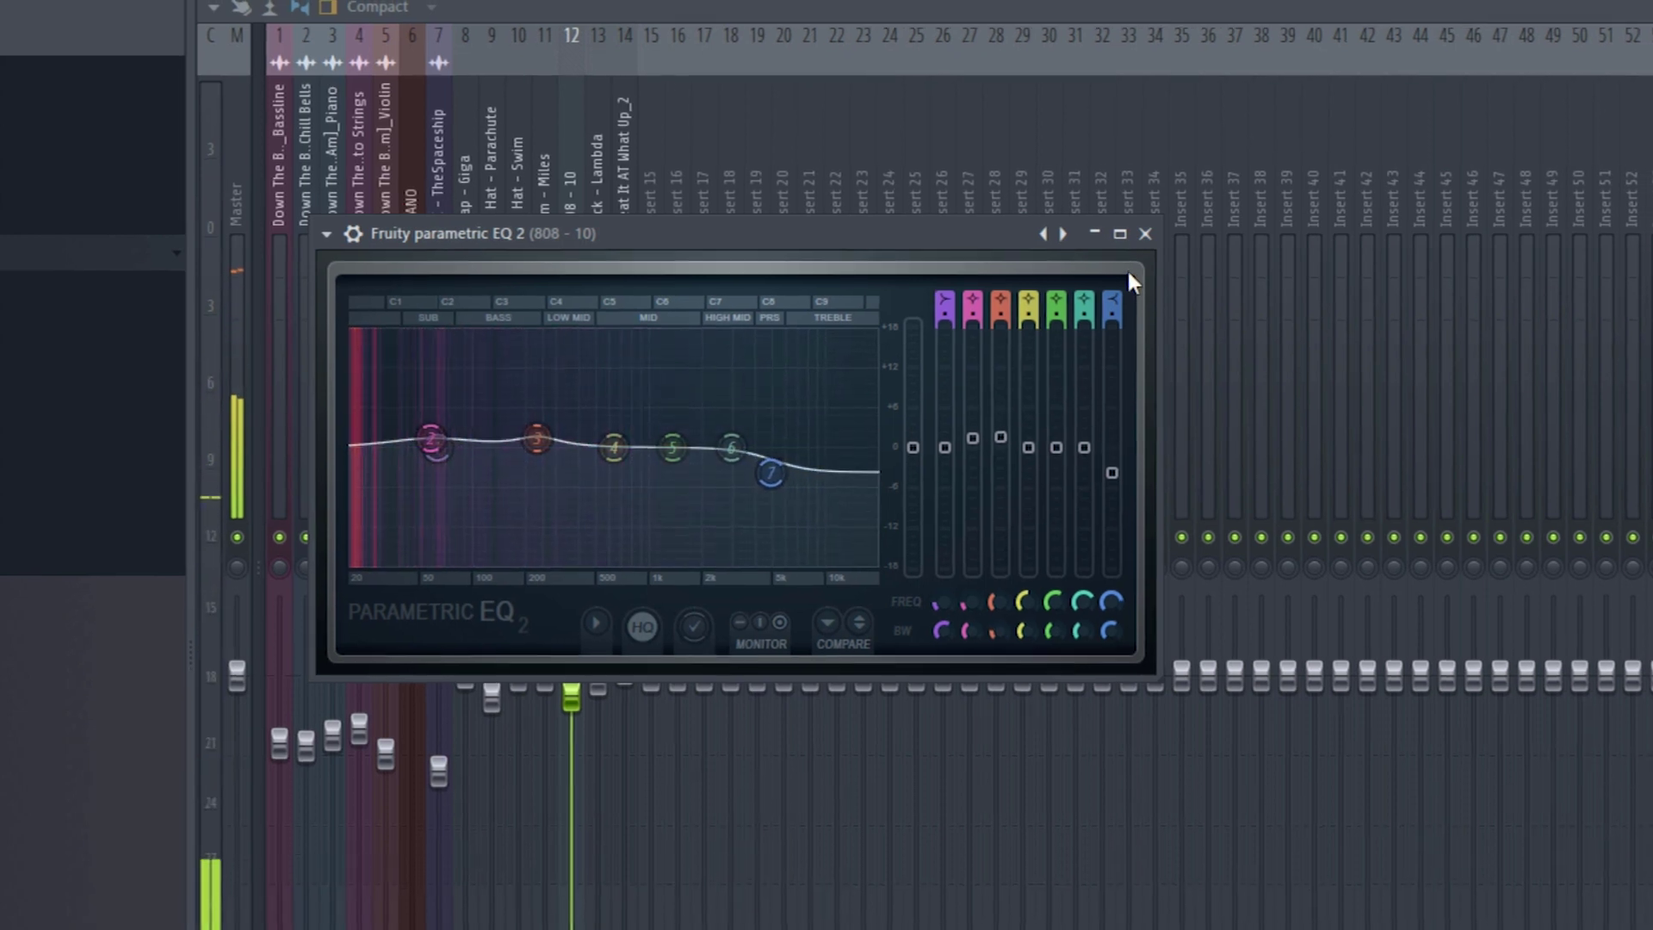
pyautogui.click(1152, 234)
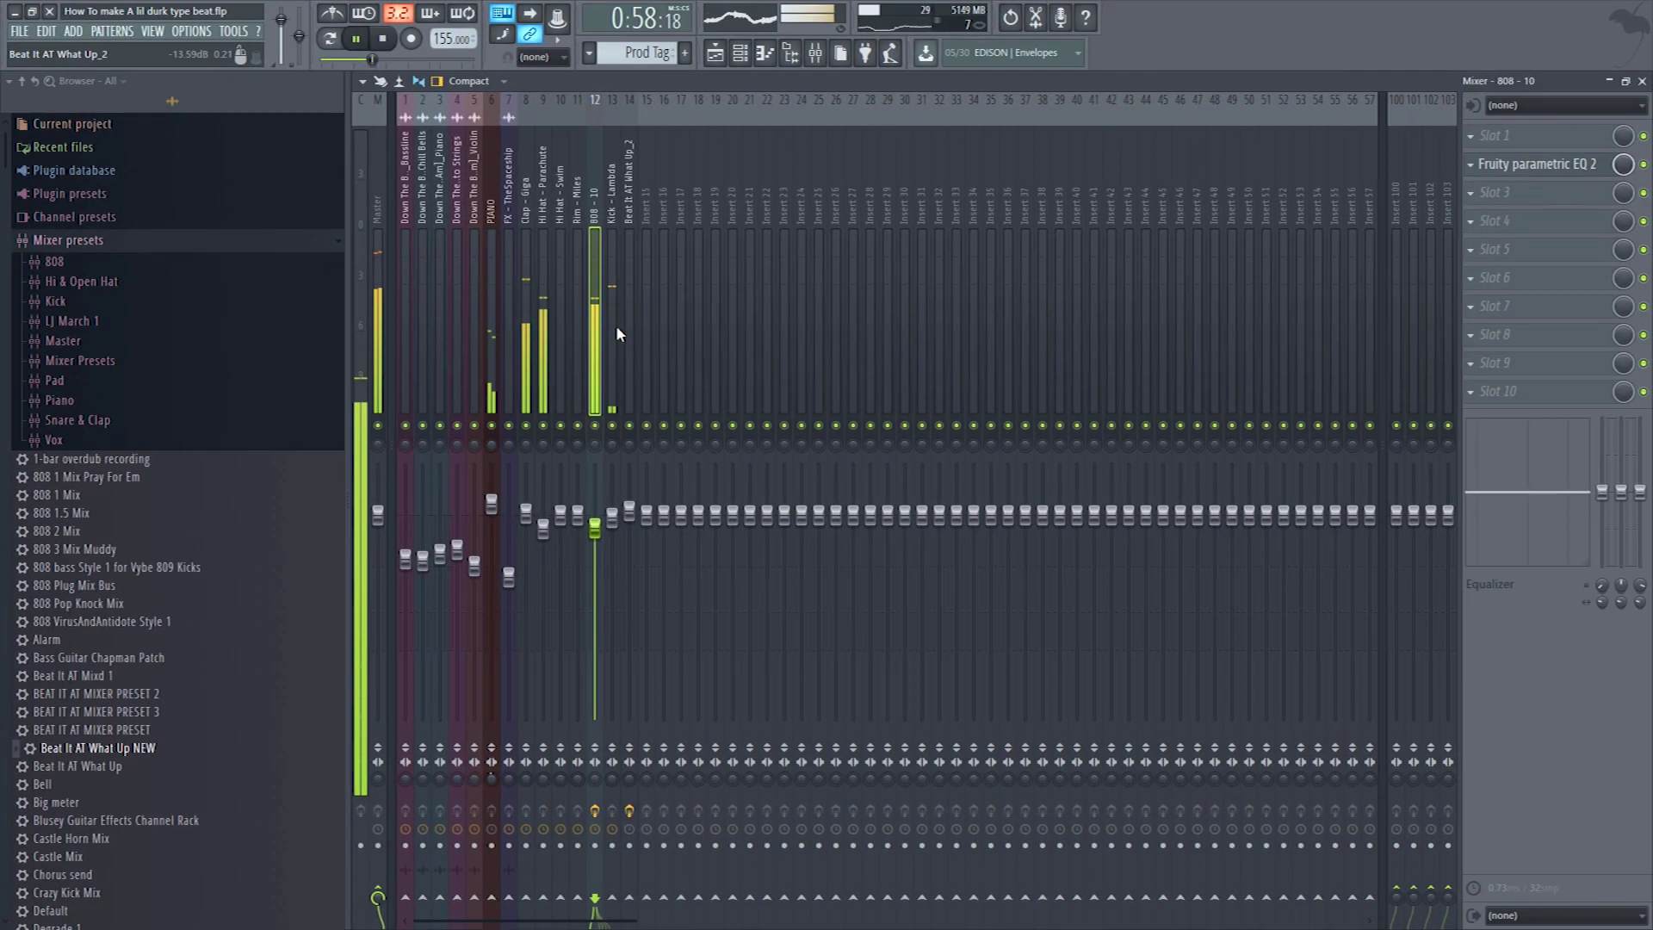
# - Narrow the stereo separation of the Kick - Lambda and 808 - 10 tracks, and add Fruity parametric EQ 2 to the kick track
pyautogui.click(616, 325)
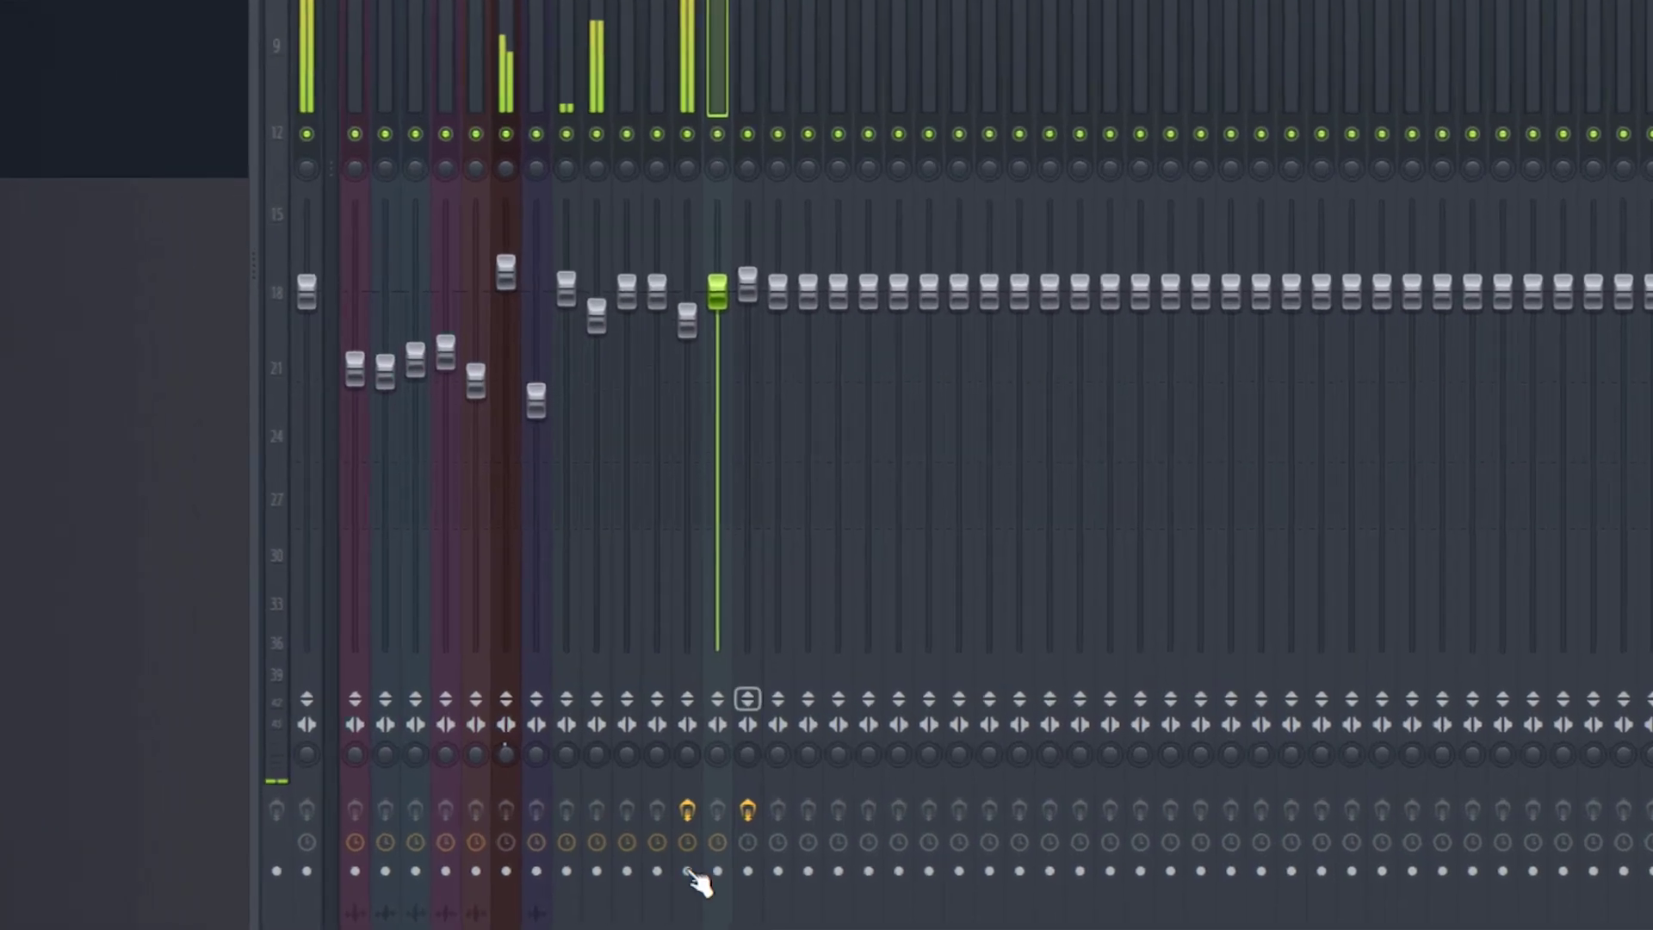
pyautogui.click(684, 755)
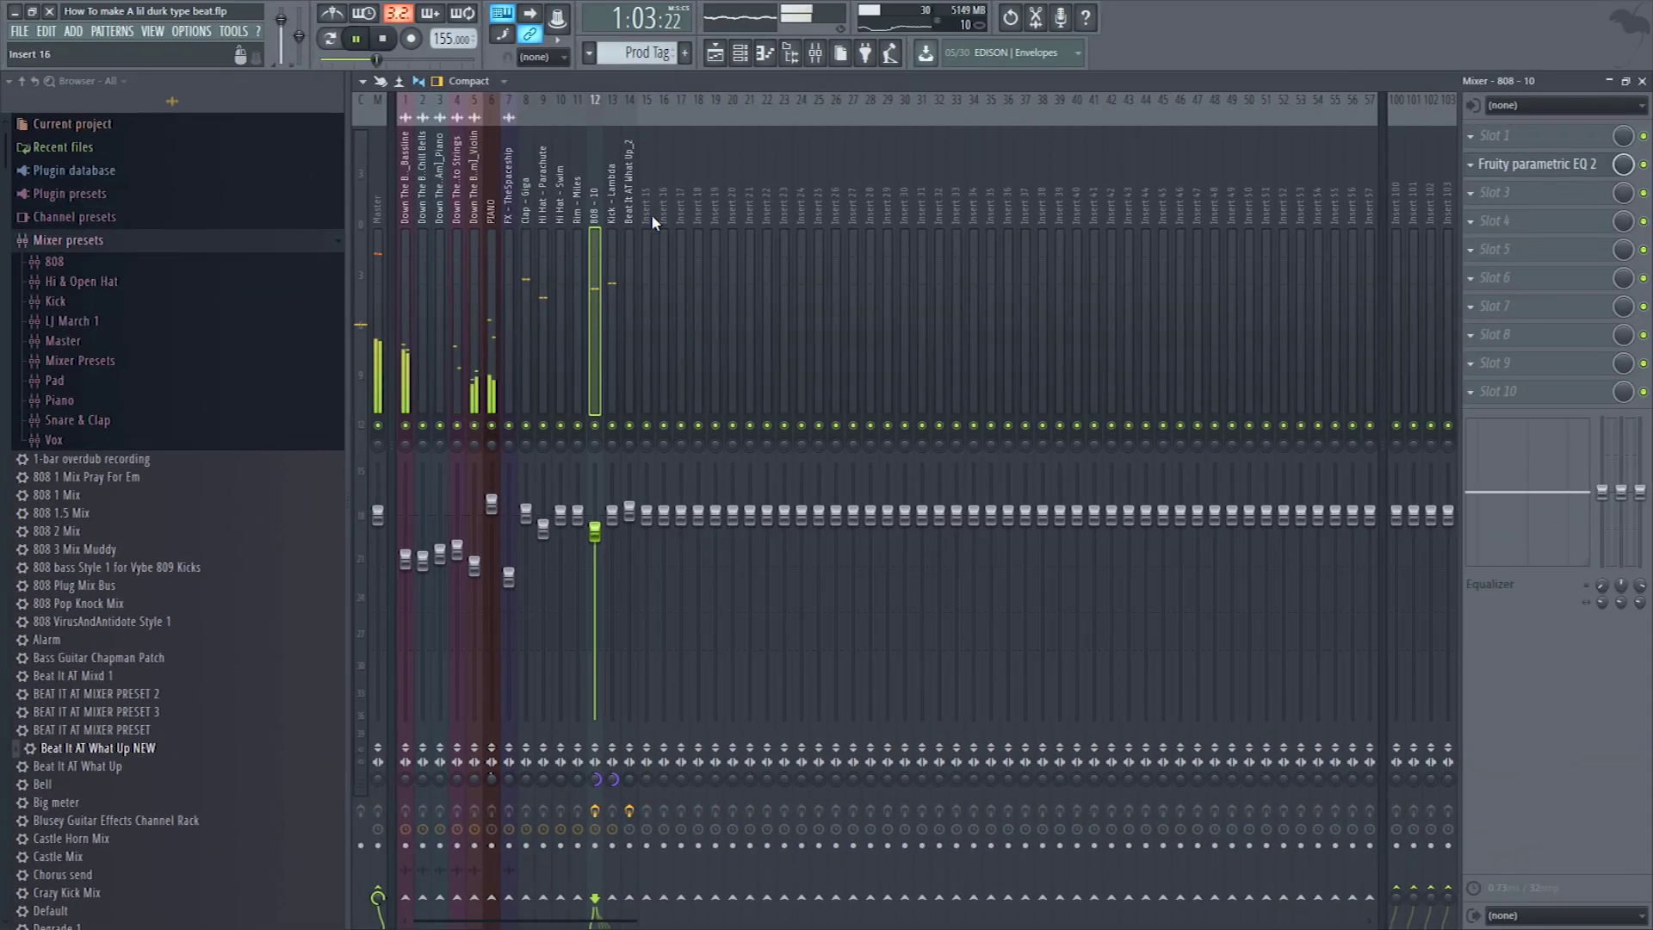
pyautogui.click(617, 232)
pyautogui.click(1516, 169)
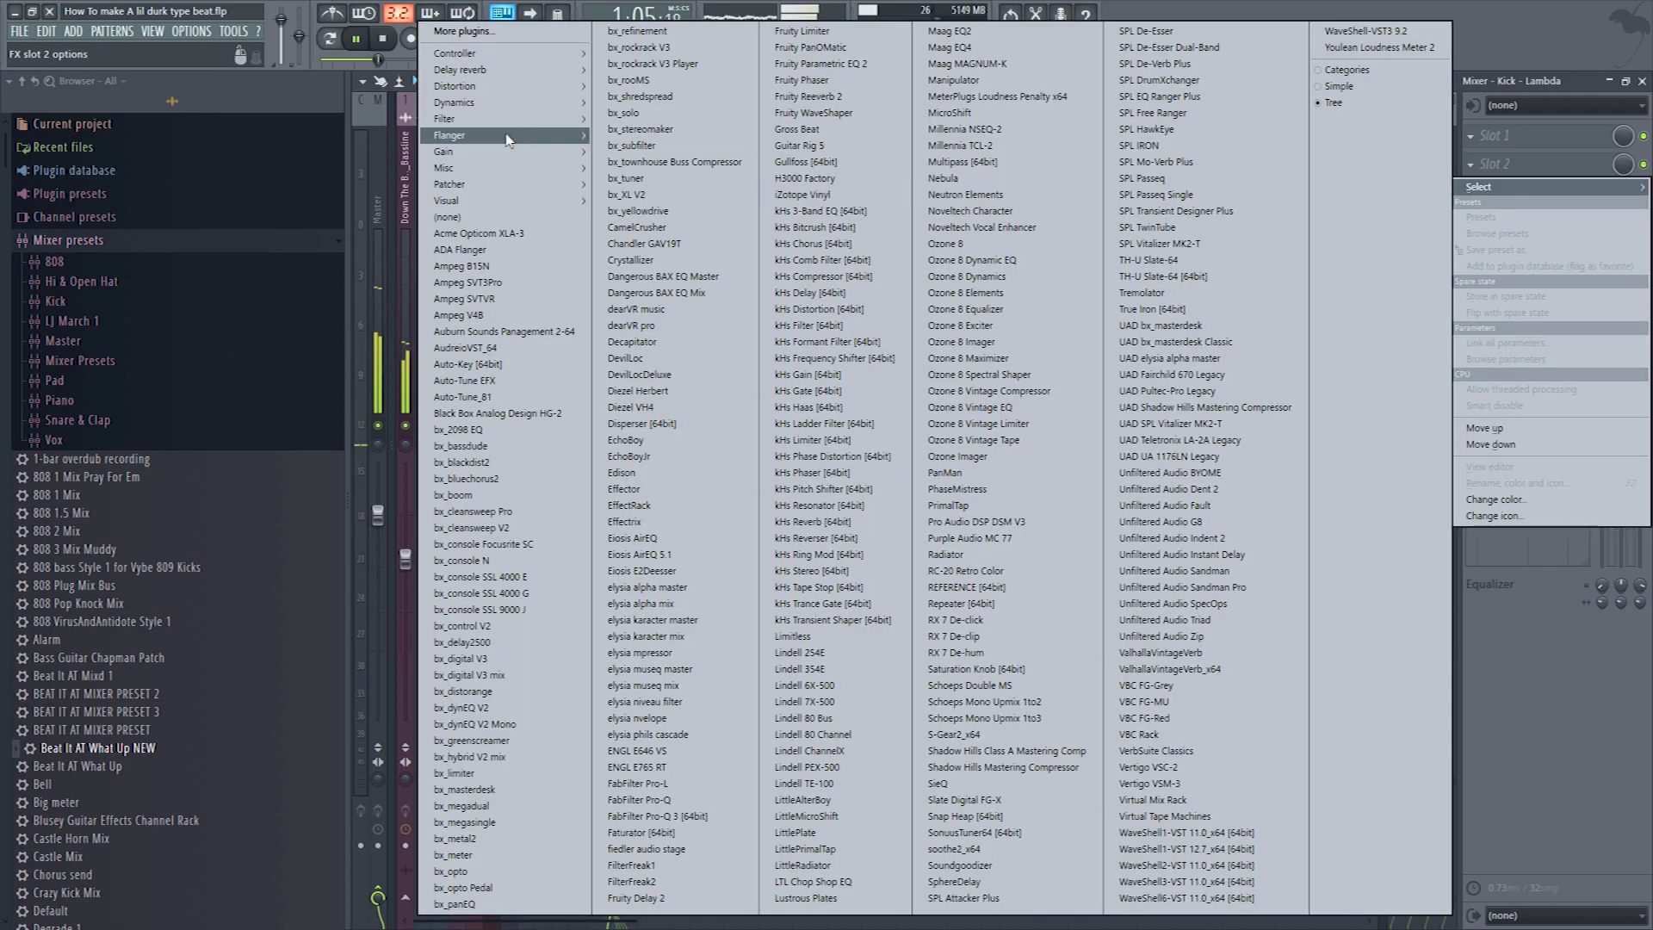
pyautogui.moveTo(514, 122)
pyautogui.click(414, 167)
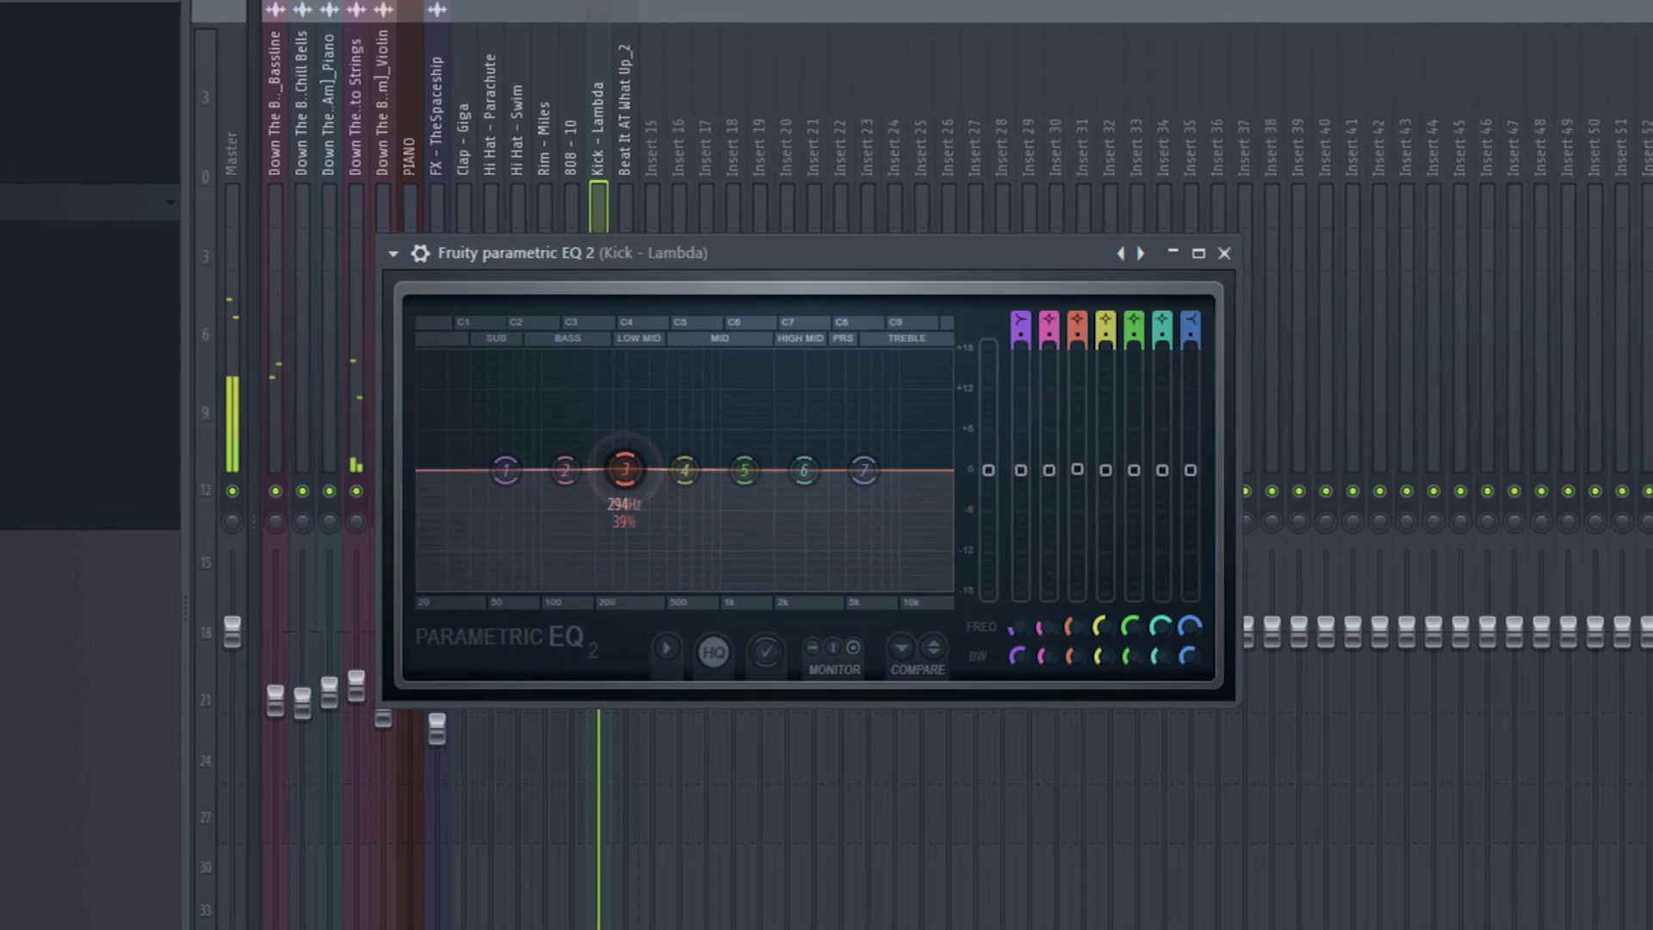
# - Shape the kick's EQ with a slight mid boost on band 3, a small low-end reduction and a high cut on band 7
pyautogui.moveTo(625, 470); pyautogui.dragTo(755, 467)
pyautogui.moveTo(864, 469); pyautogui.dragTo(868, 510)
pyautogui.moveTo(566, 470); pyautogui.dragTo(494, 474)
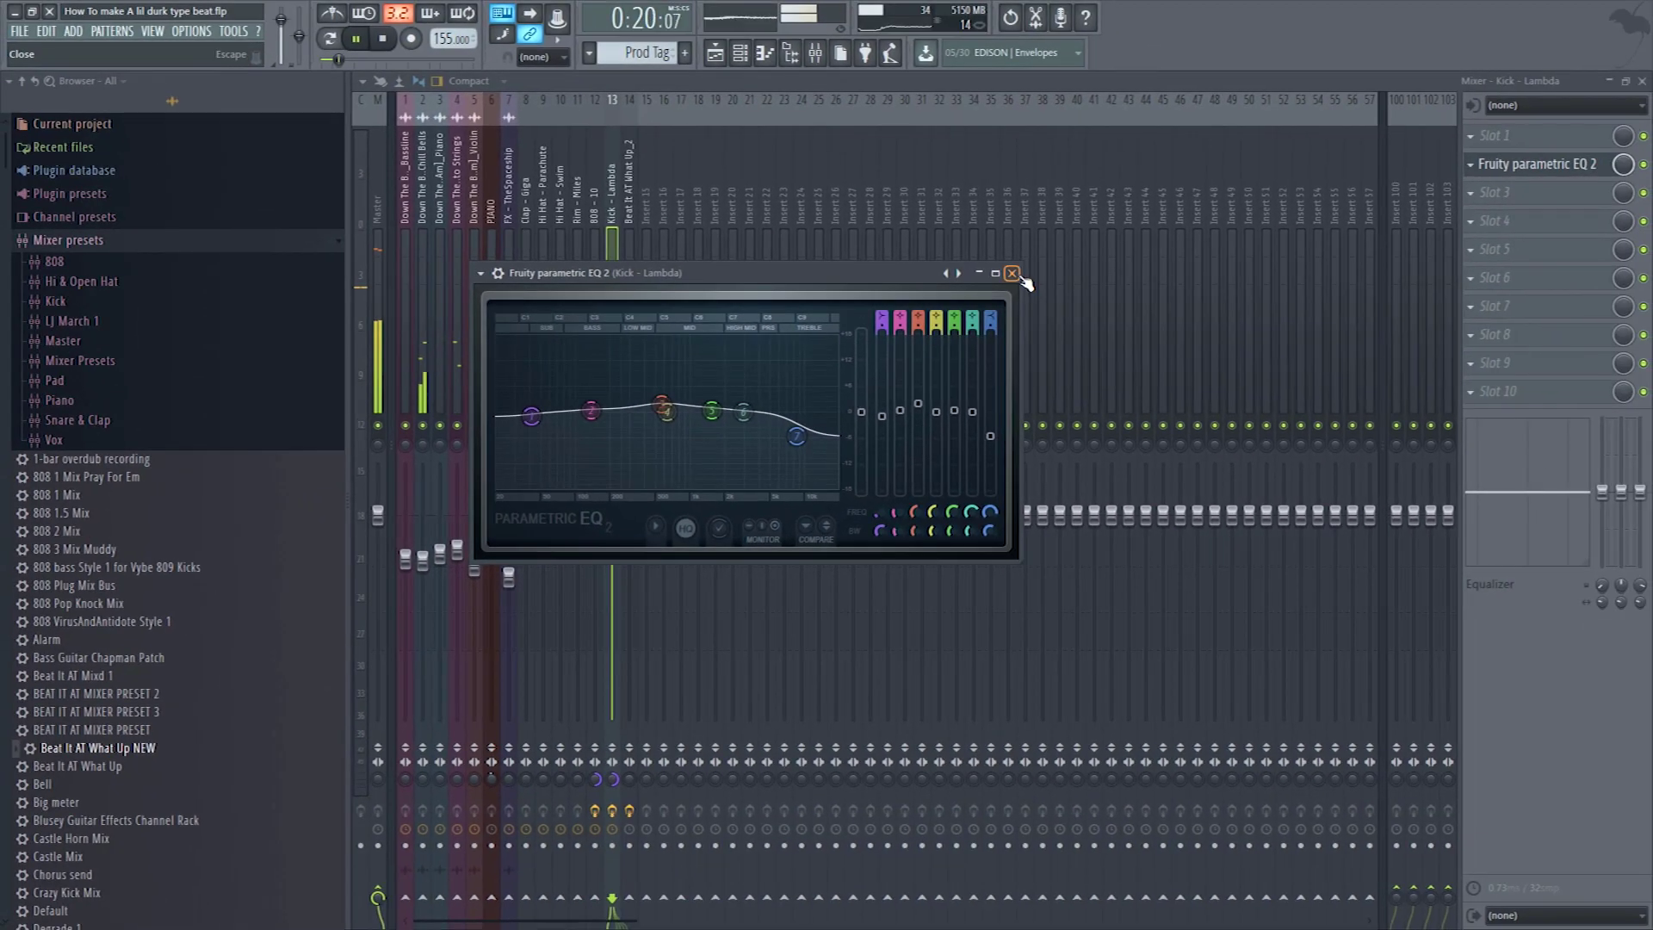
pyautogui.click(1224, 252)
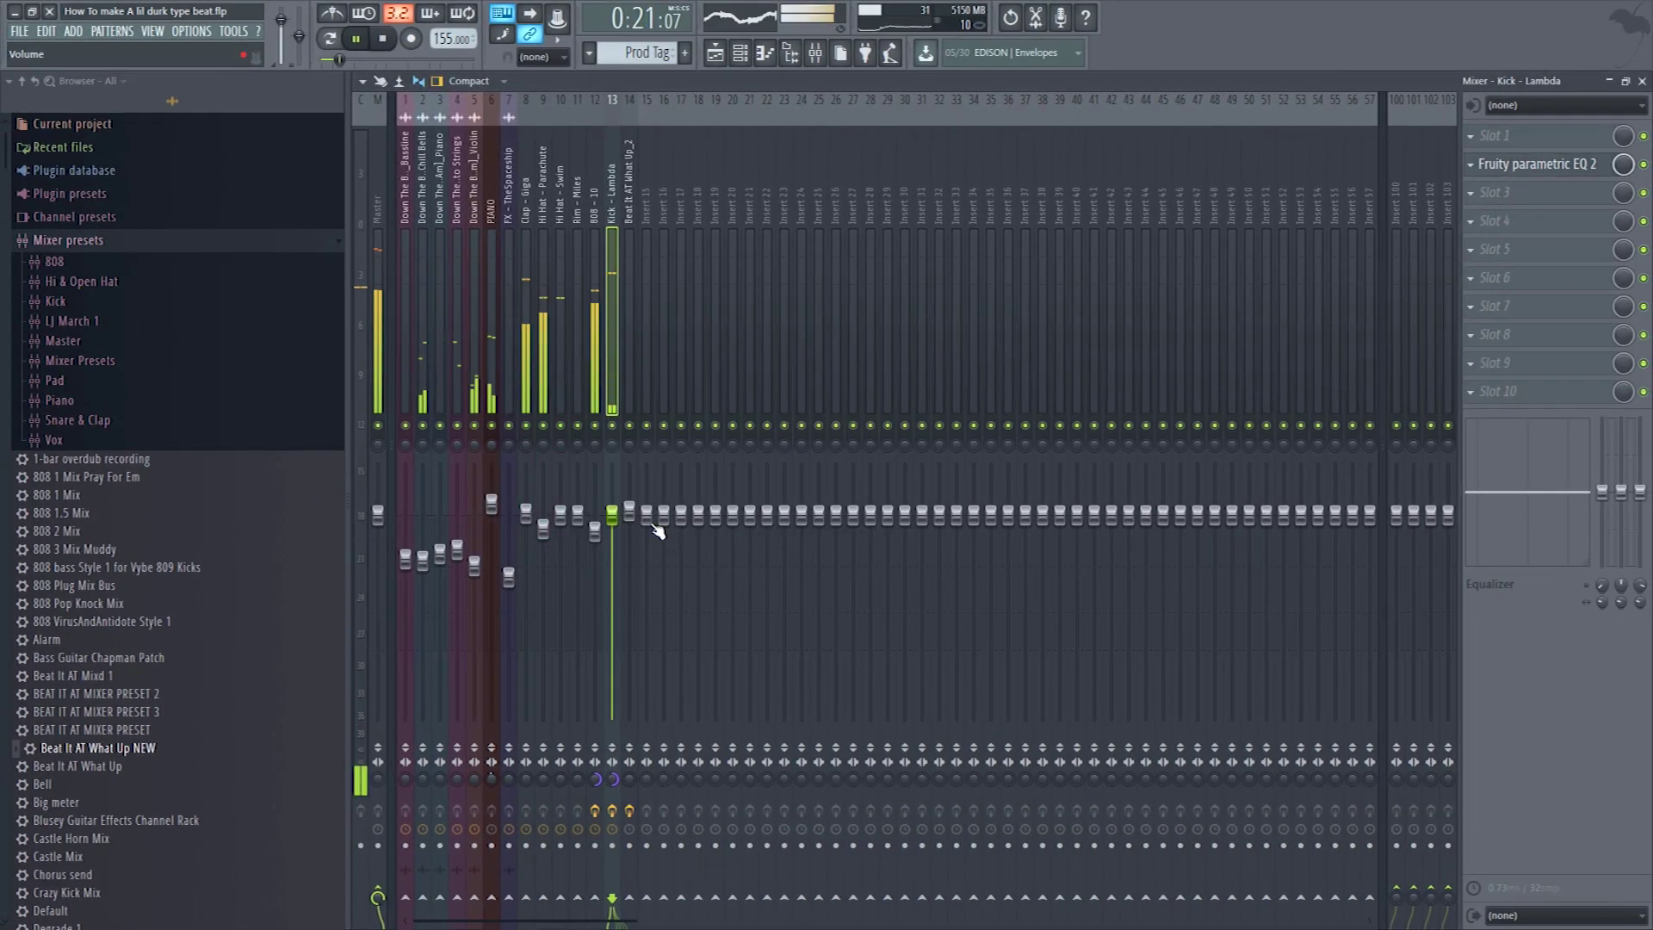
# - Lower the Kick - Lambda fader slightly and set the 808 - 10 fader to -1.6 dB
pyautogui.moveTo(612, 515); pyautogui.dragTo(613, 519)
pyautogui.click(600, 545)
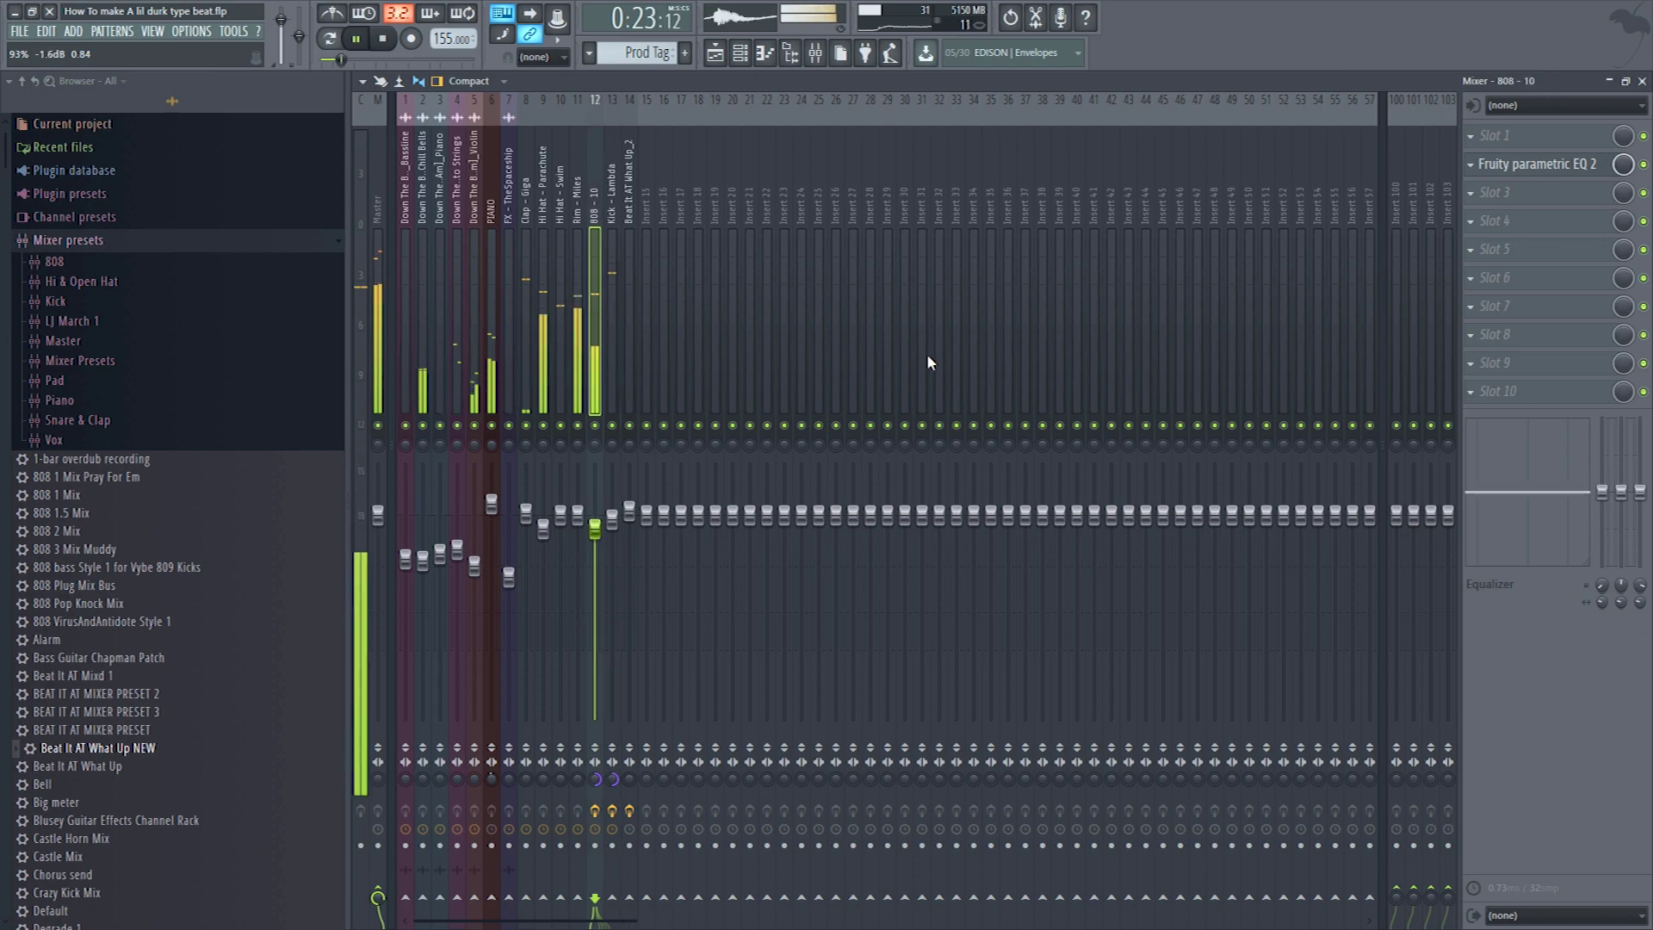
# - Load CamelCrusher into the third effect slot of the 808 - 10 mixer track
pyautogui.click(1495, 192)
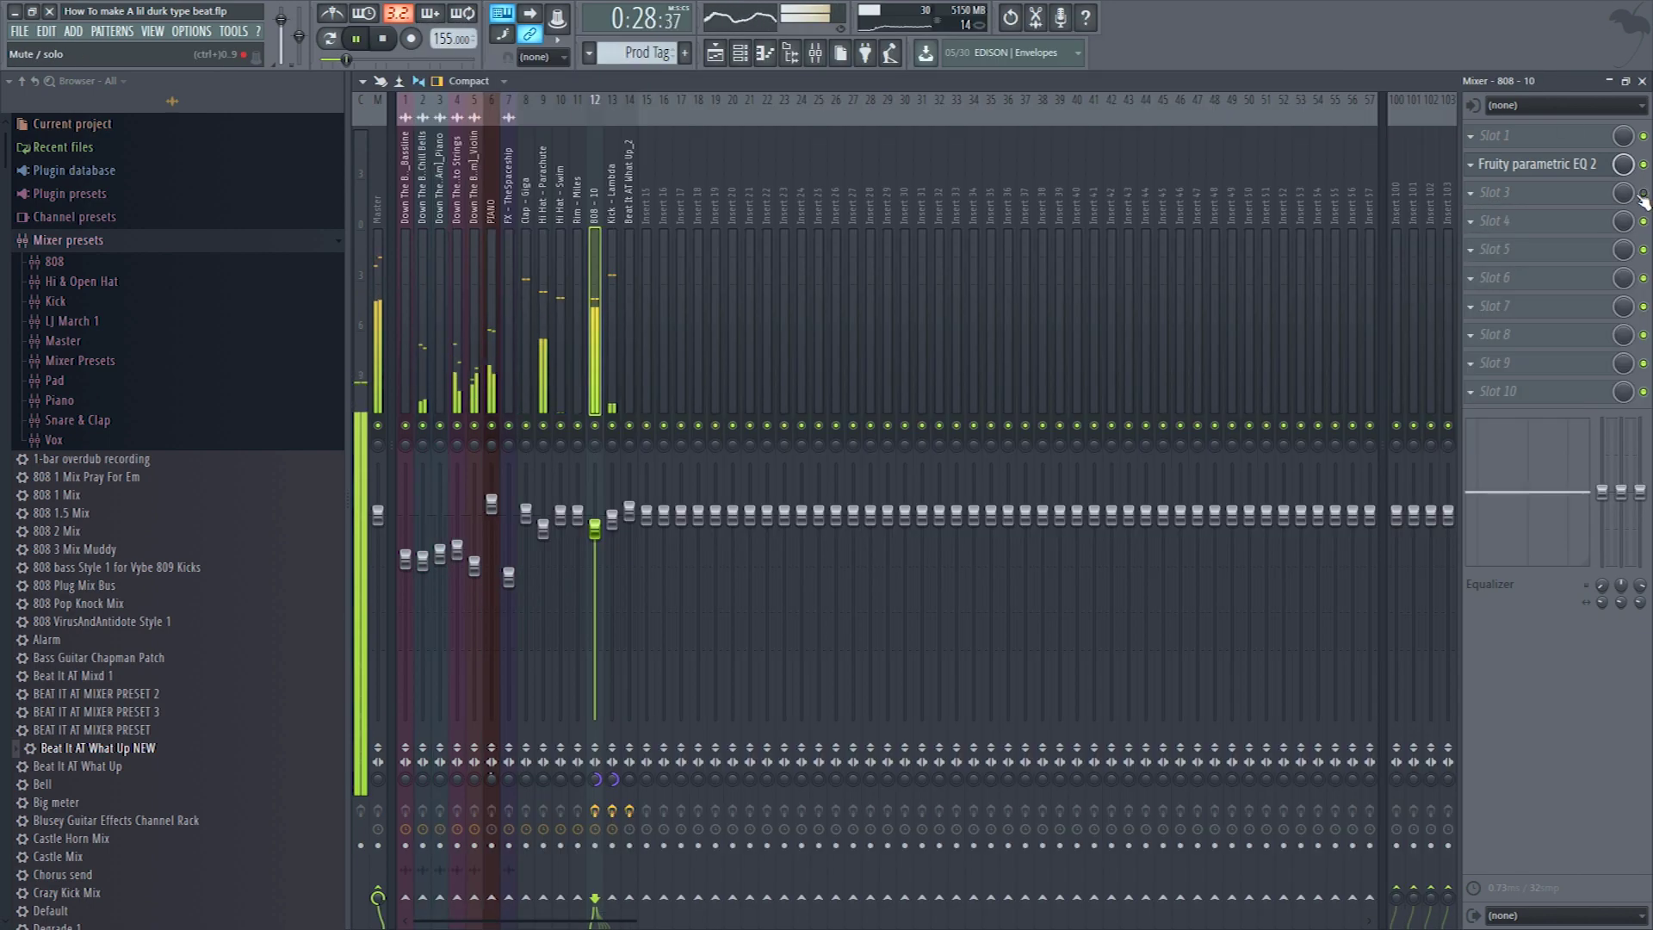
pyautogui.click(1495, 192)
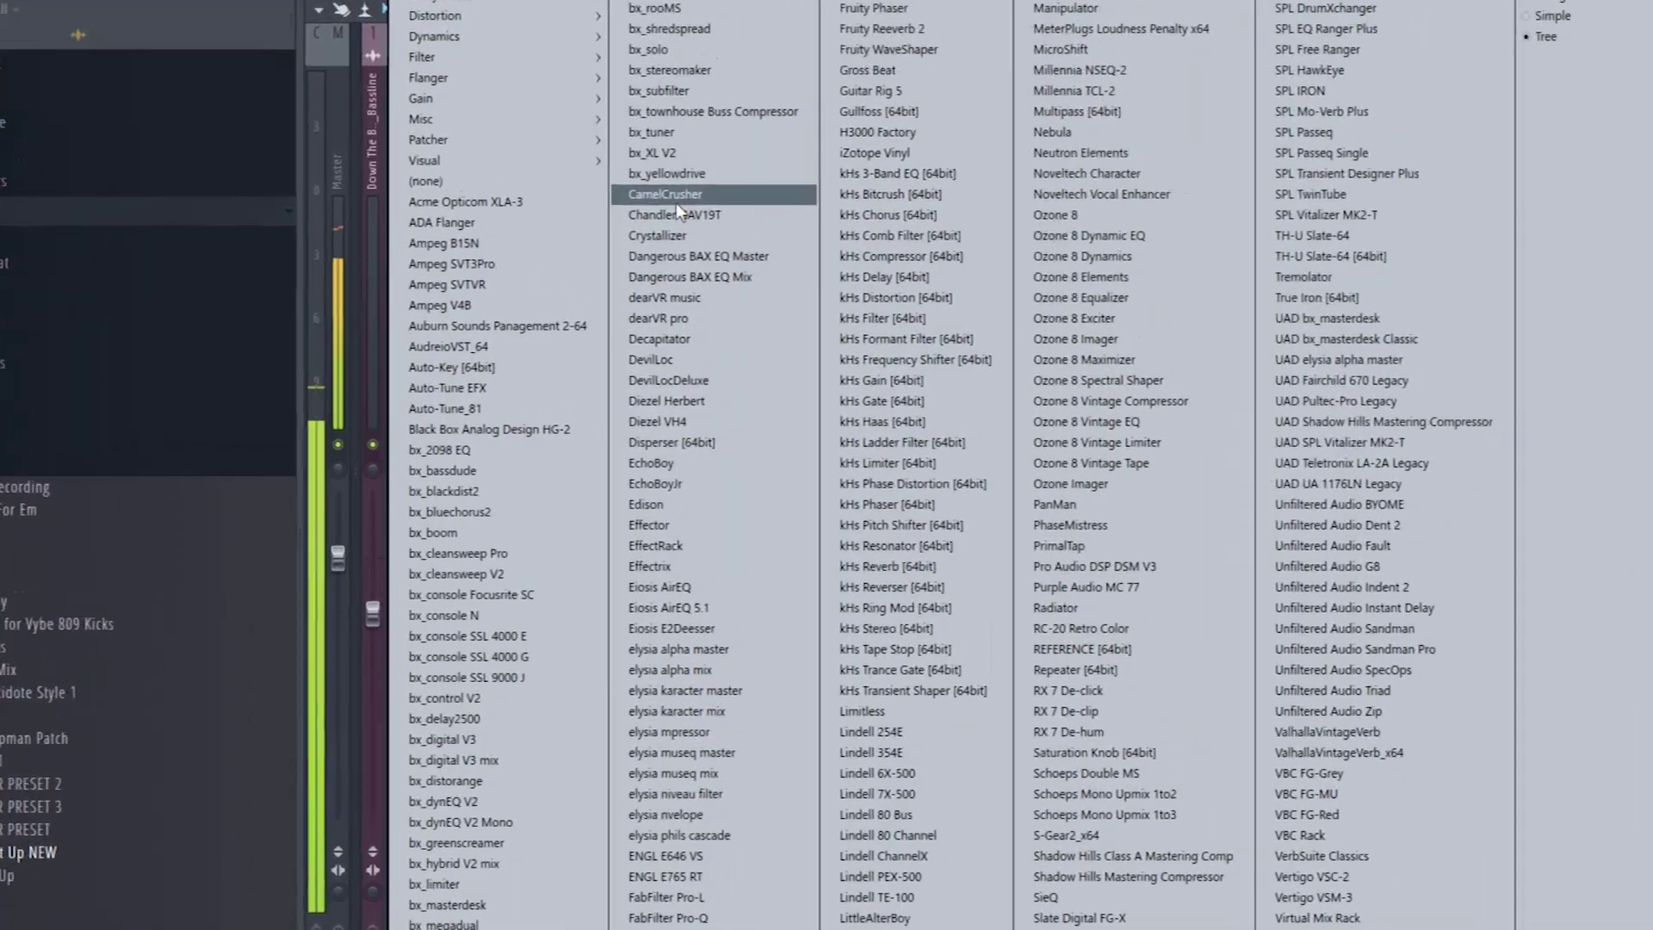
pyautogui.click(638, 227)
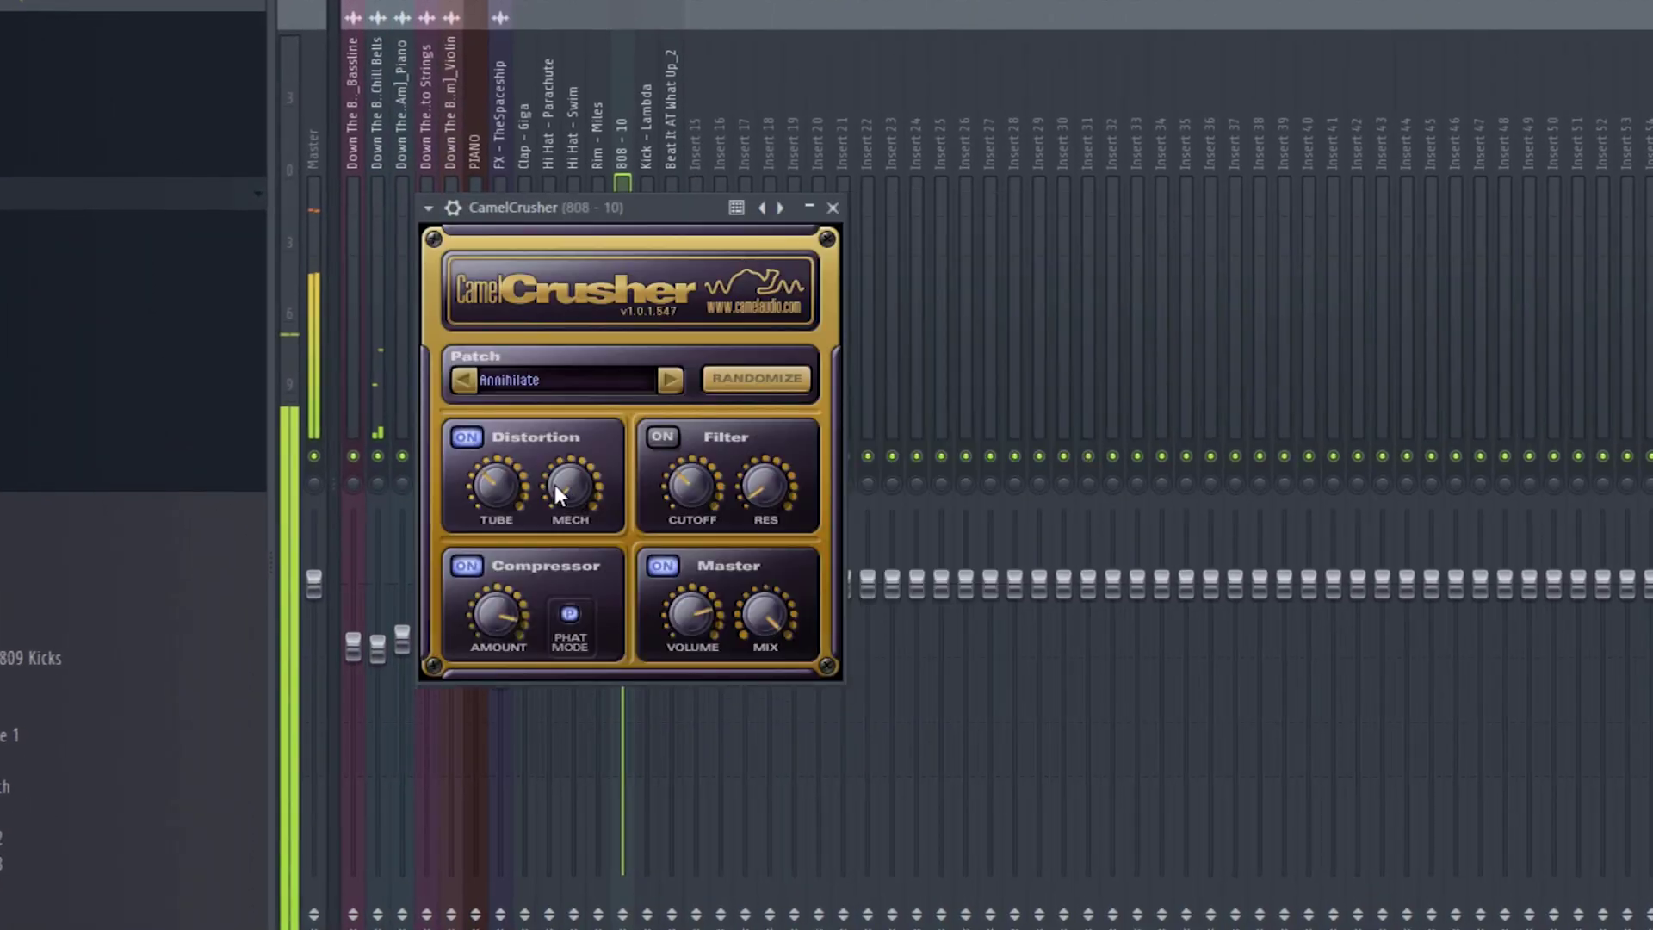
# - Turn CamelCrusher's distortion and volume down and its compressor amount up, and lower the 808 - 10 fader to -3.8 dB
pyautogui.moveTo(489, 617); pyautogui.dragTo(535, 460)
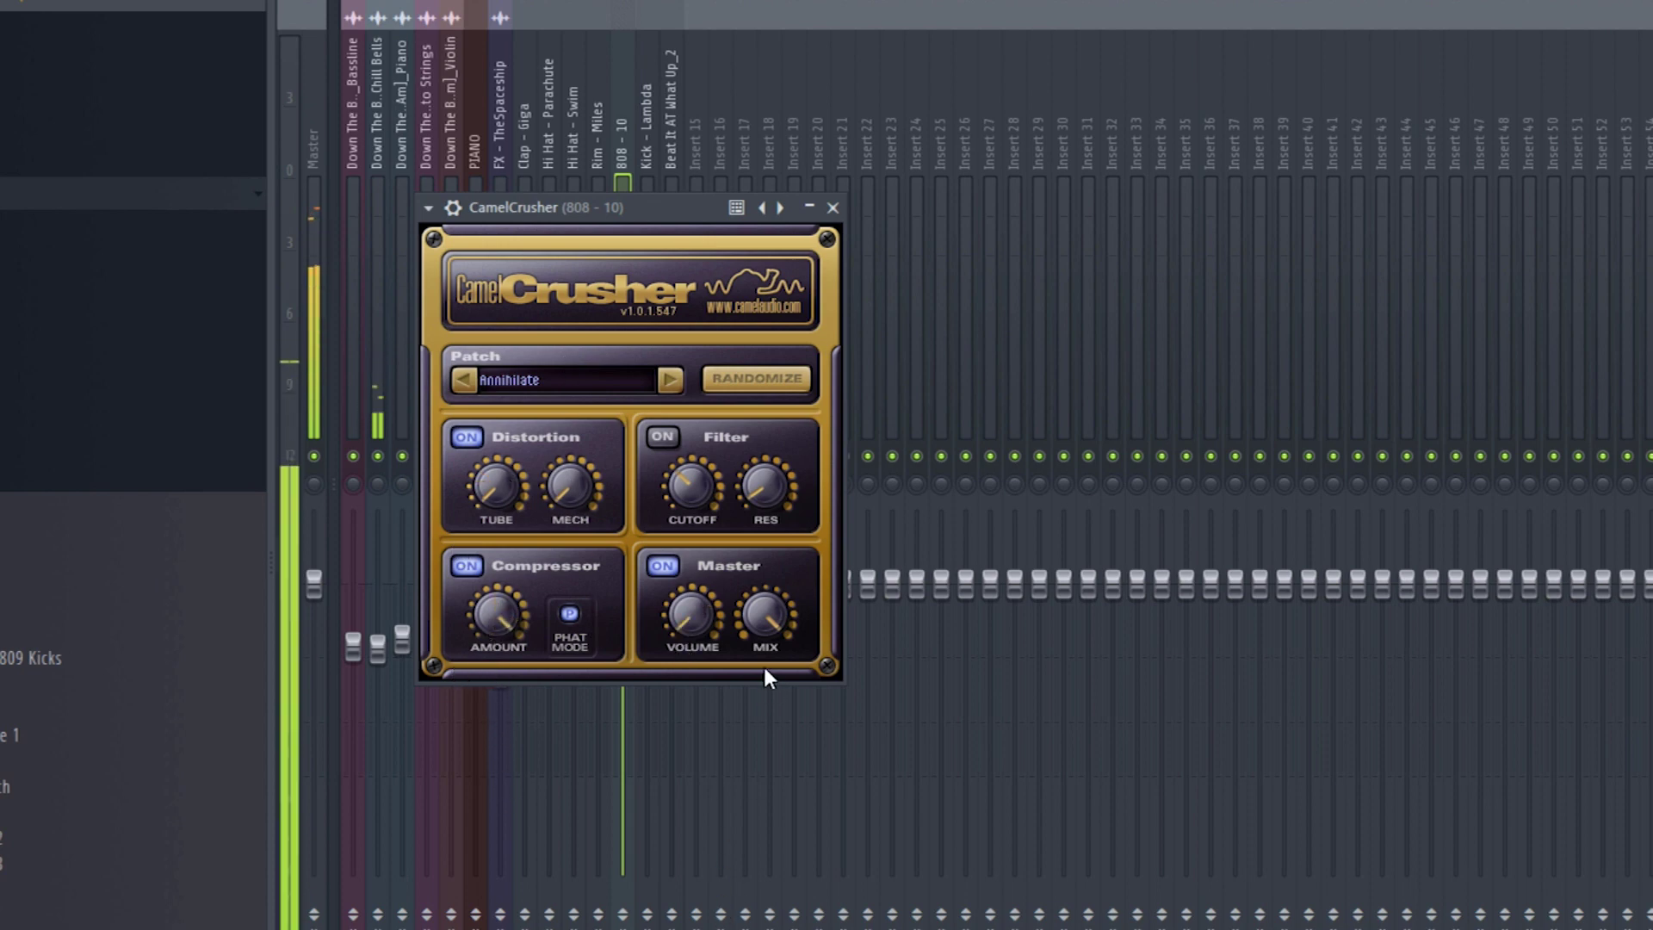
pyautogui.click(833, 208)
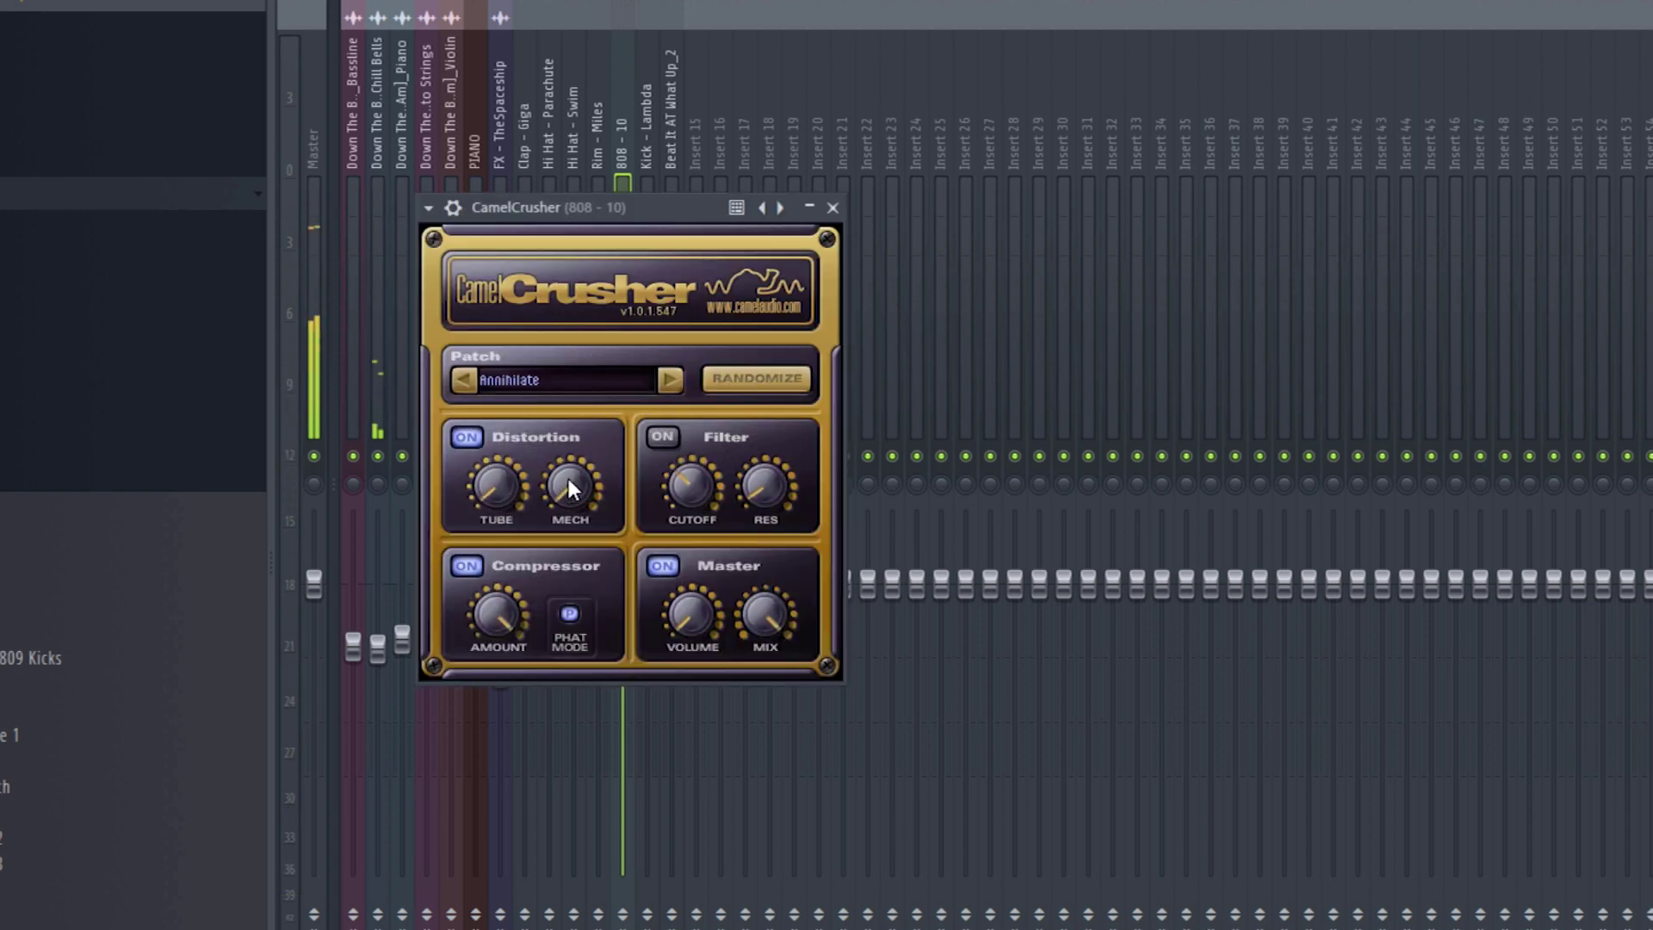
pyautogui.moveTo(670, 616); pyautogui.dragTo(690, 563)
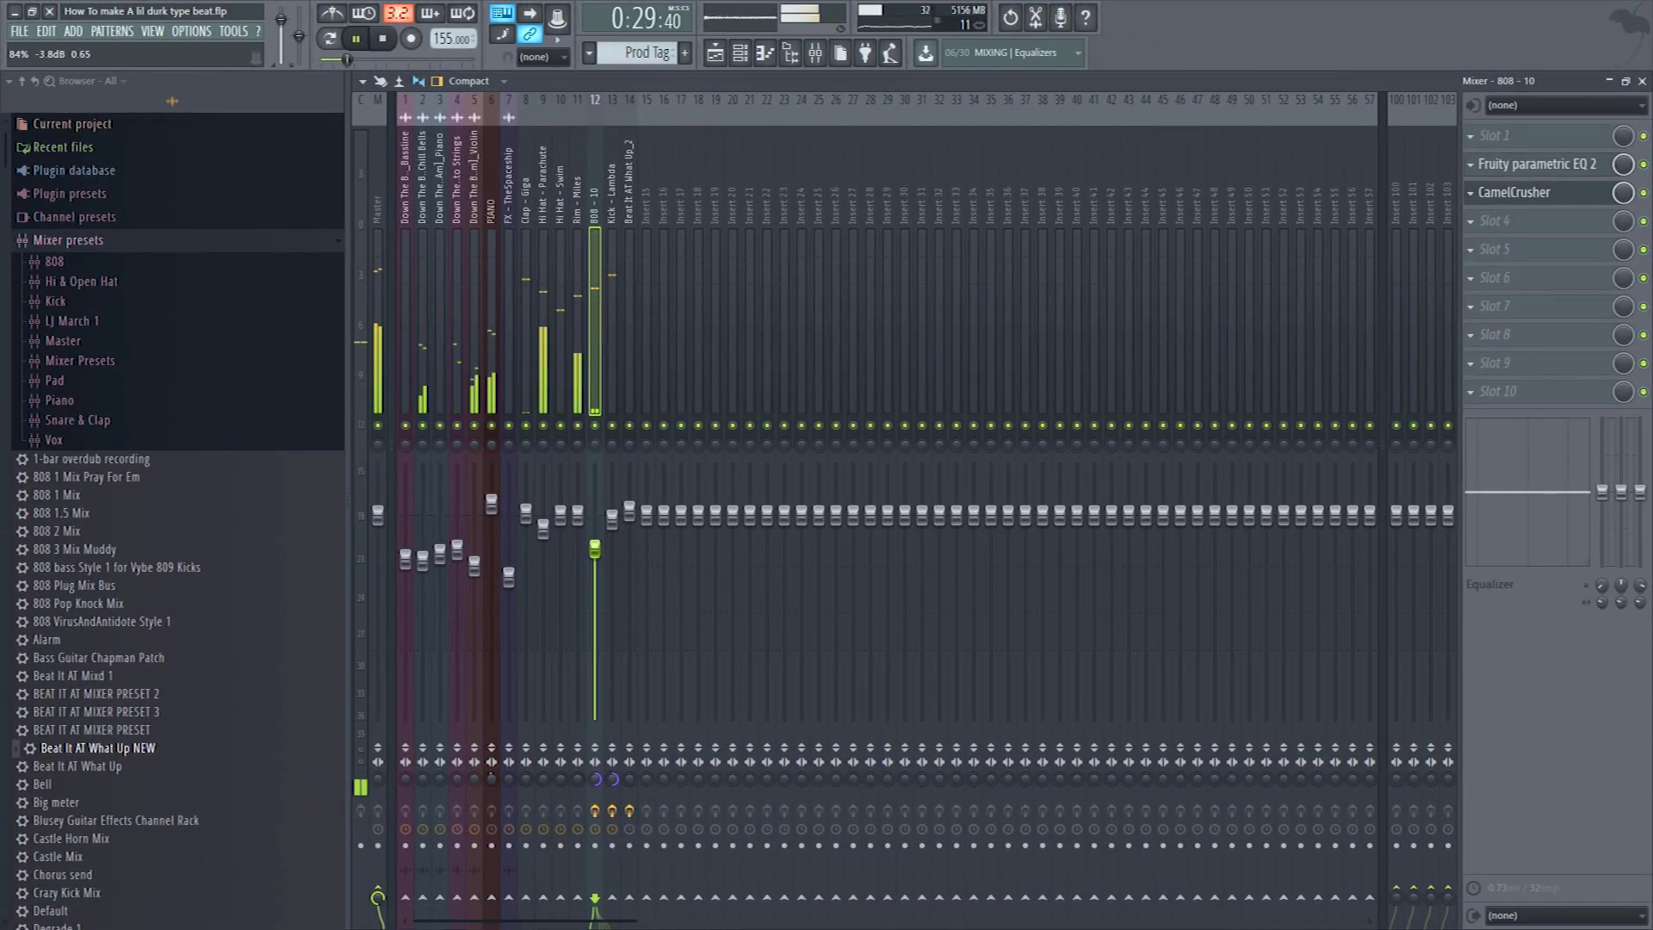
# - Add Fruity parametric EQ 2 to the second effect slot of the PIANO mixer track
pyautogui.click(612, 521)
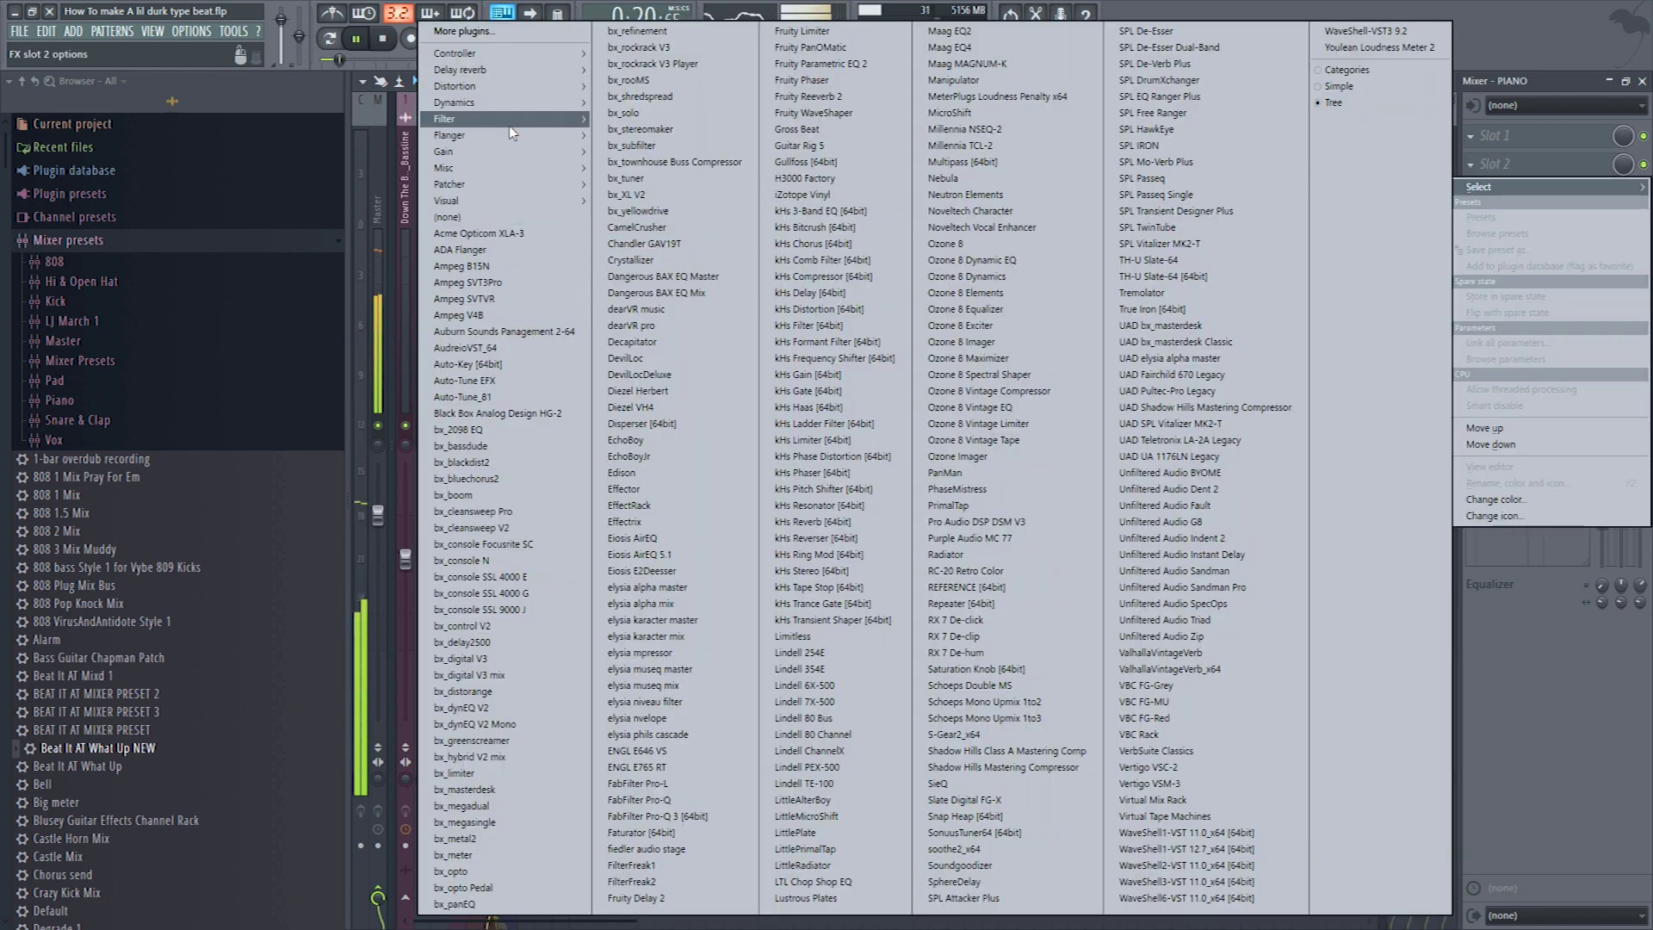
pyautogui.moveTo(508, 119)
pyautogui.click(293, 114)
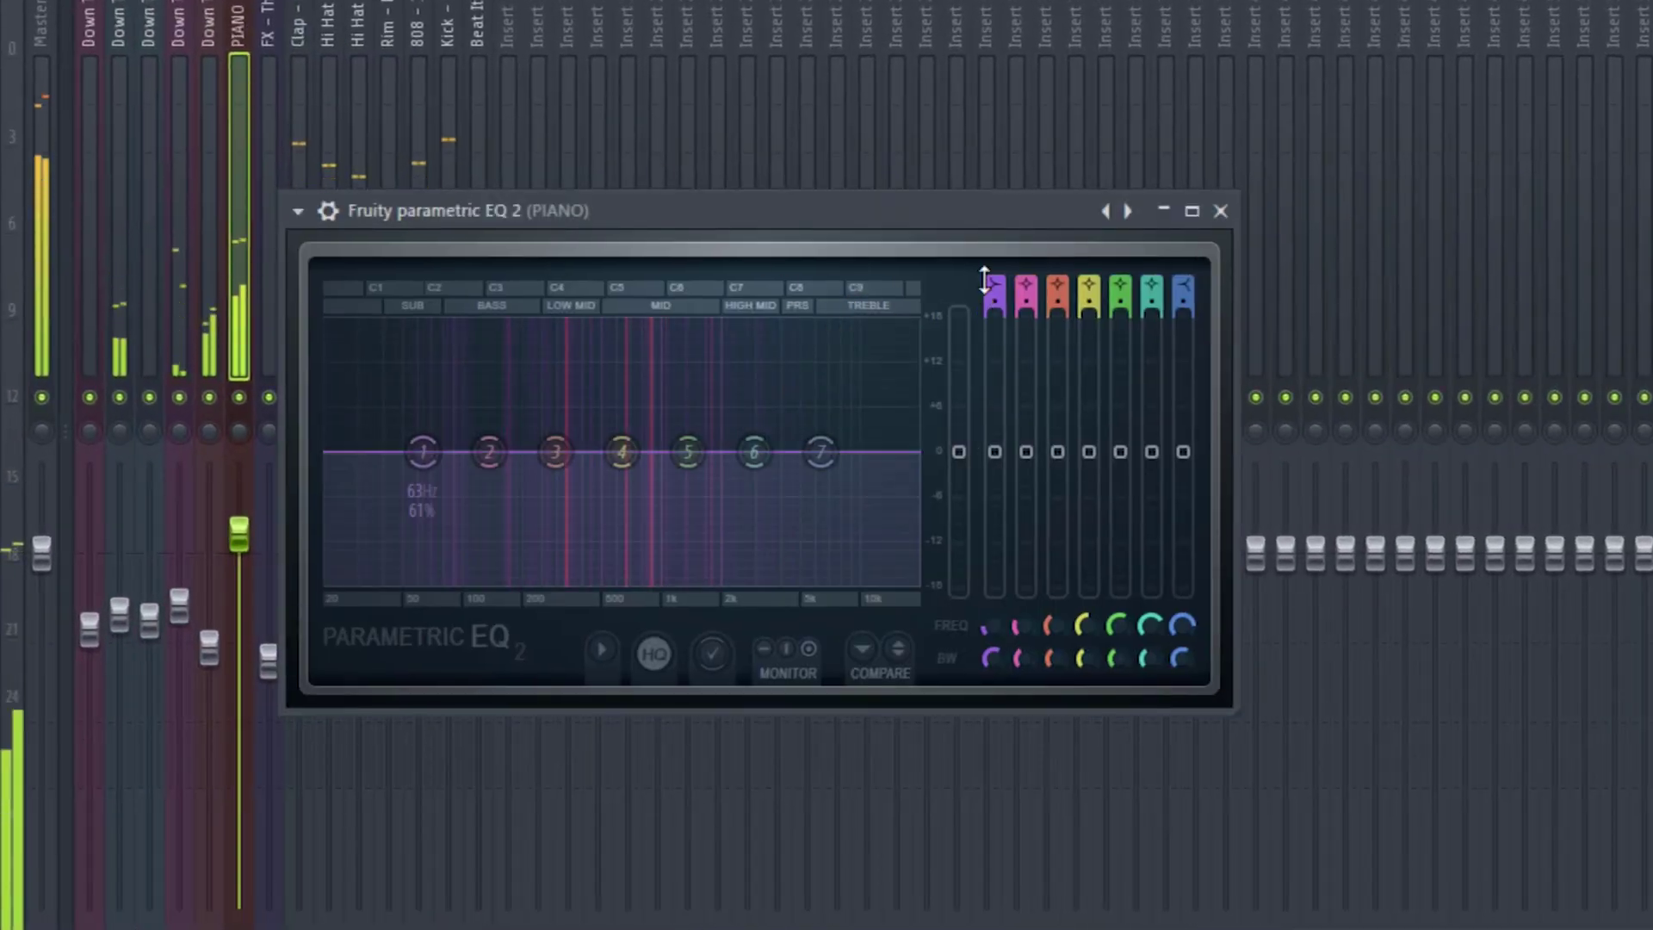
# - Turn band 1 of the PIANO track's EQ into a high-pass filter and shift it slightly up in frequency
pyautogui.moveTo(985, 280); pyautogui.dragTo(985, 249)
pyautogui.moveTo(421, 452); pyautogui.dragTo(450, 451)
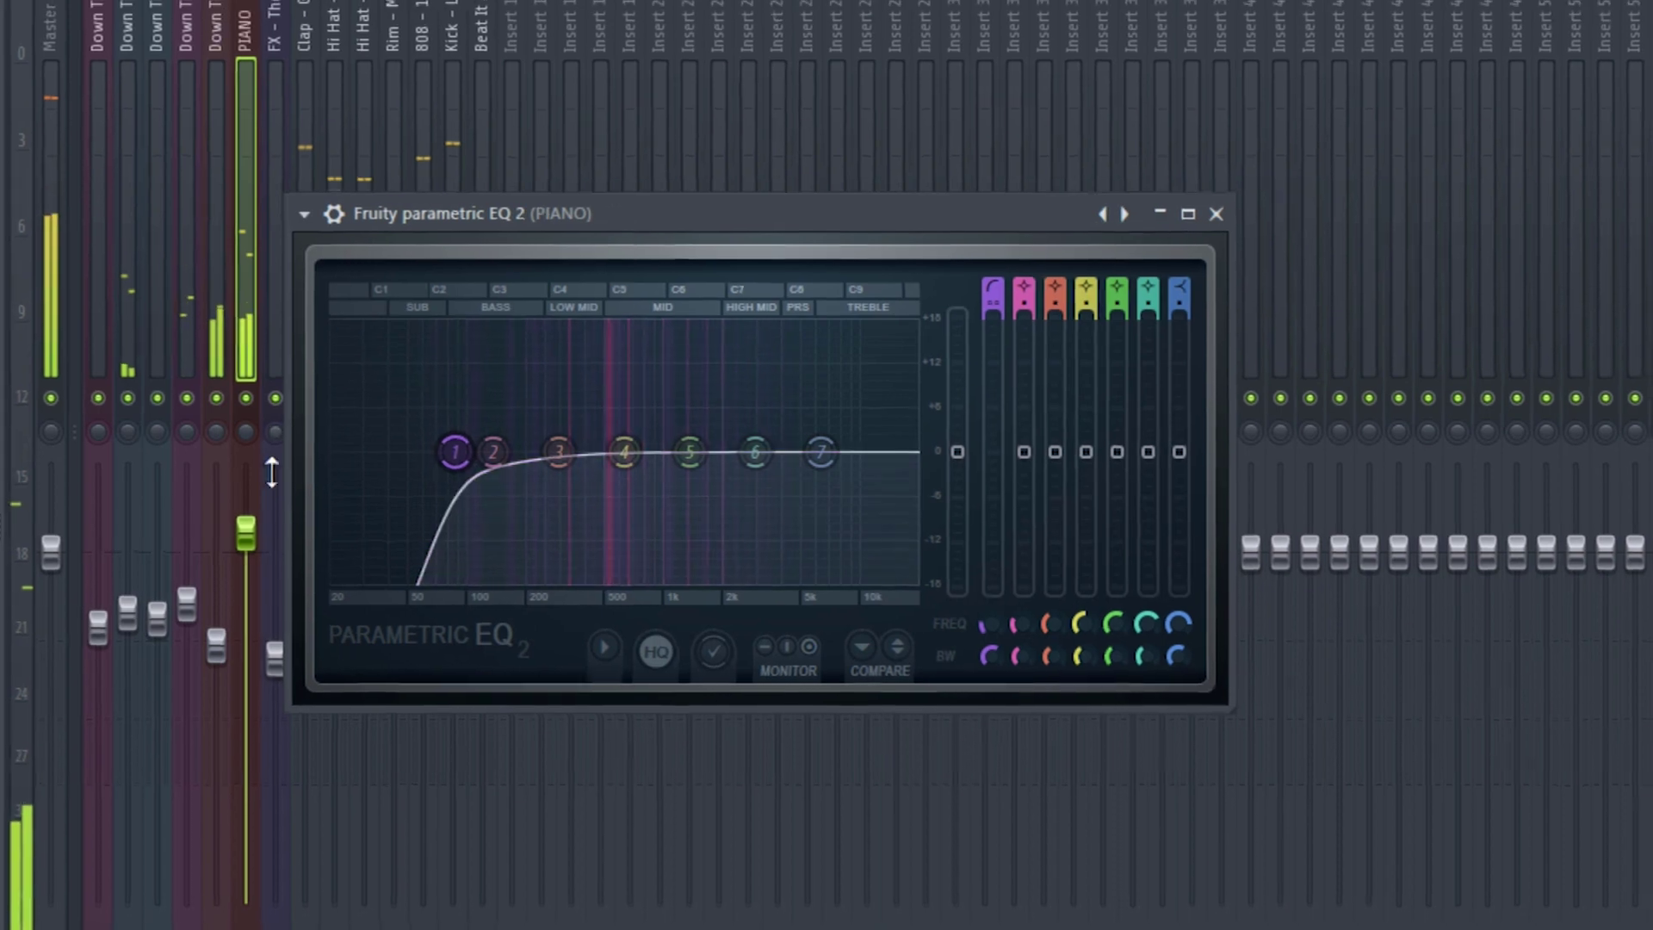
# - Load Fruity parametric EQ 2 into the first effect slot of the Spiccato Strings mixer track
pyautogui.click(216, 337)
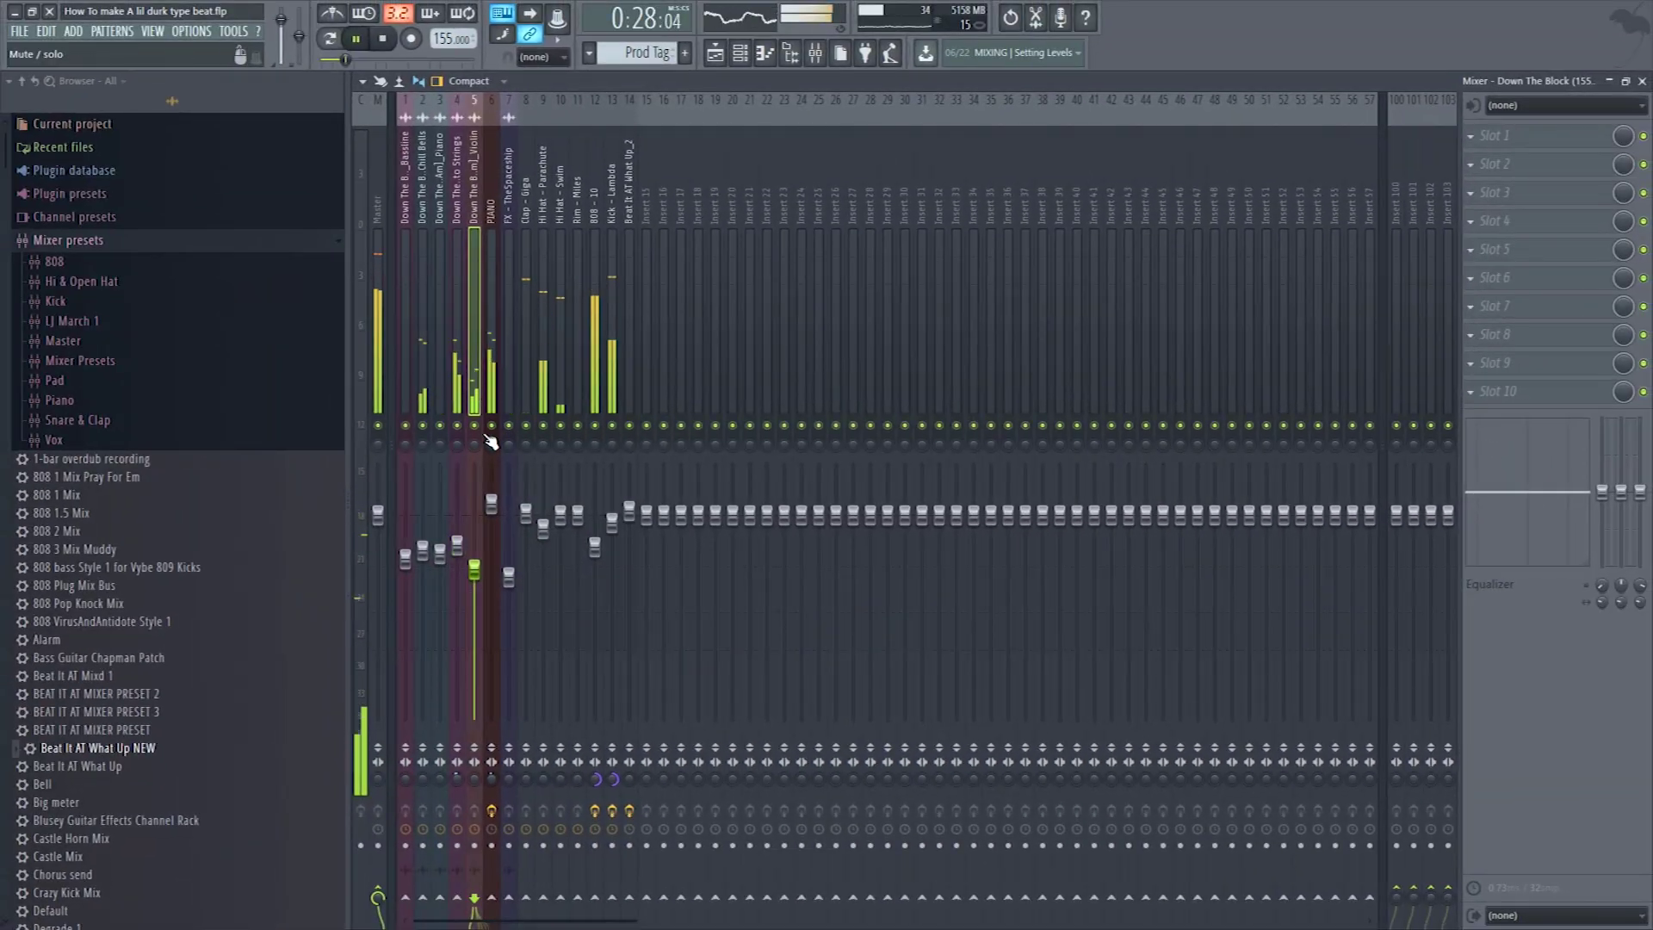
pyautogui.click(457, 392)
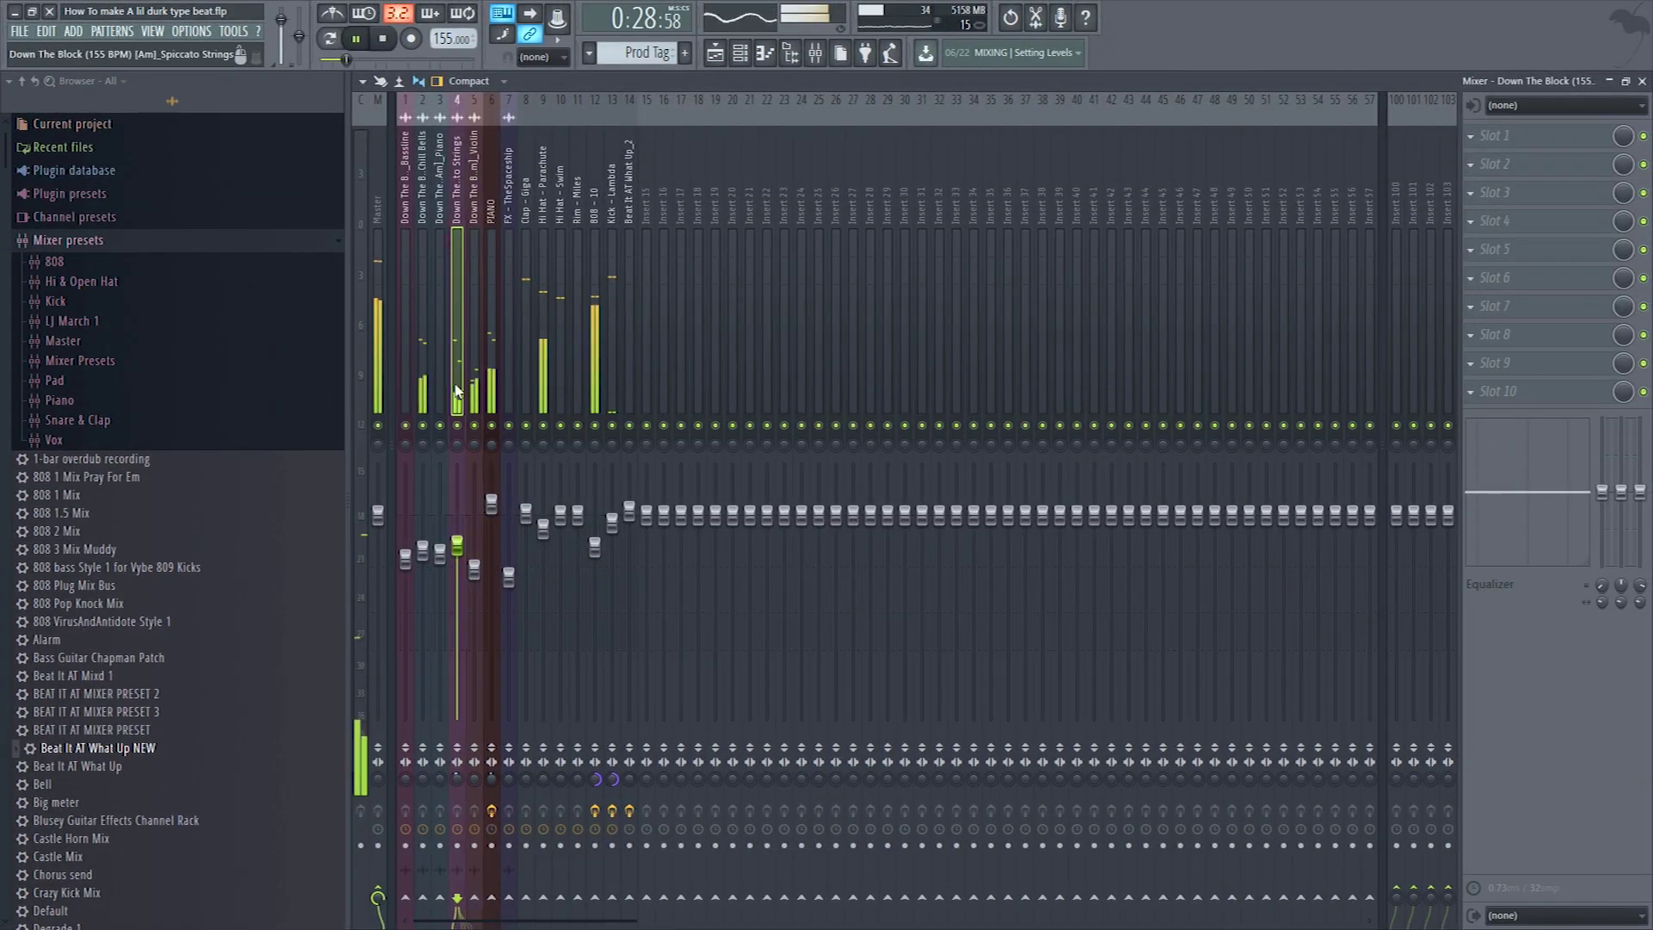
pyautogui.click(1457, 142)
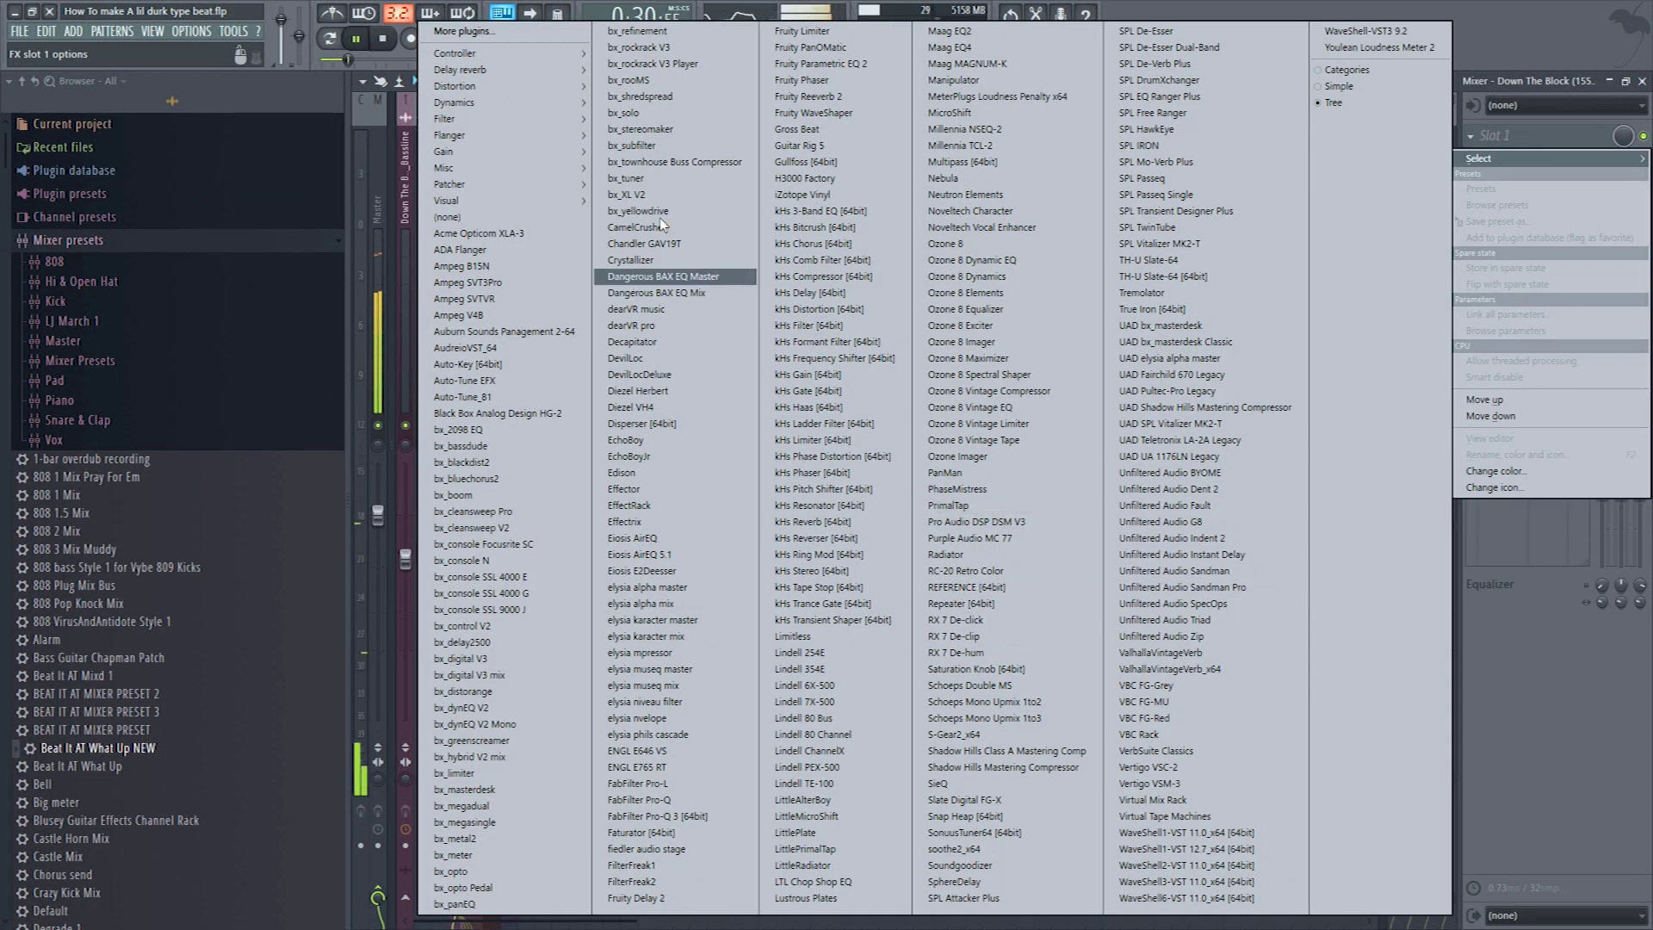
pyautogui.moveTo(573, 129)
pyautogui.click(361, 169)
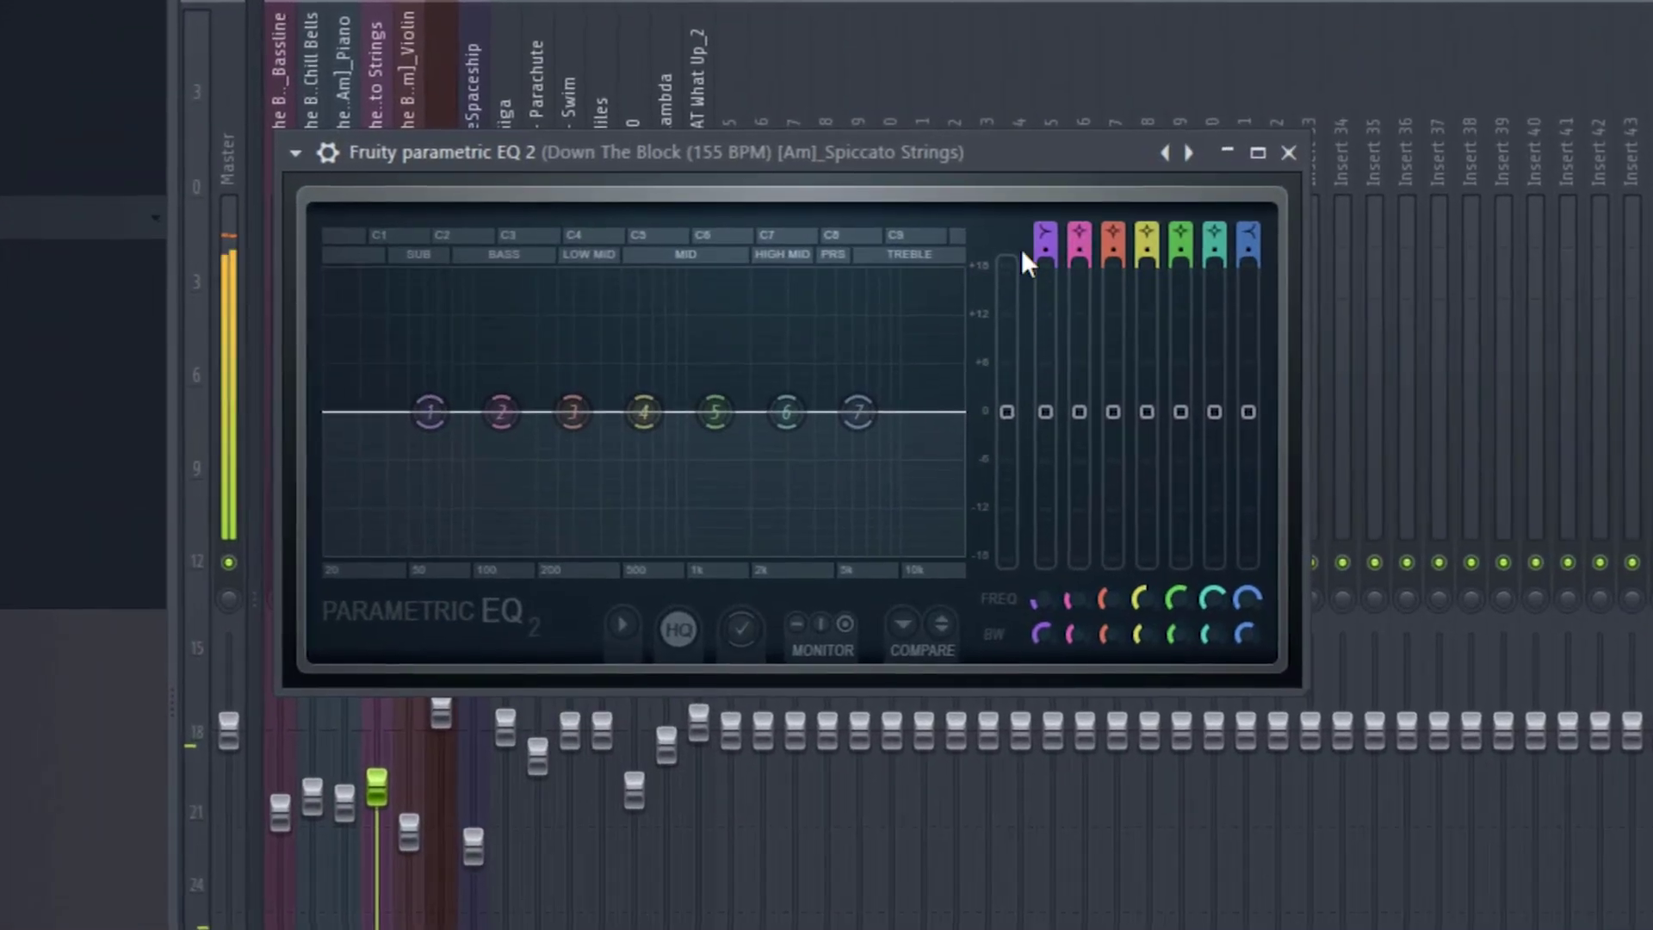
# - On the Spiccato Strings EQ, high-pass the lows with band 1, dip band 4 near 627 Hz and slightly lift bands 3 and 6
pyautogui.click(1044, 234)
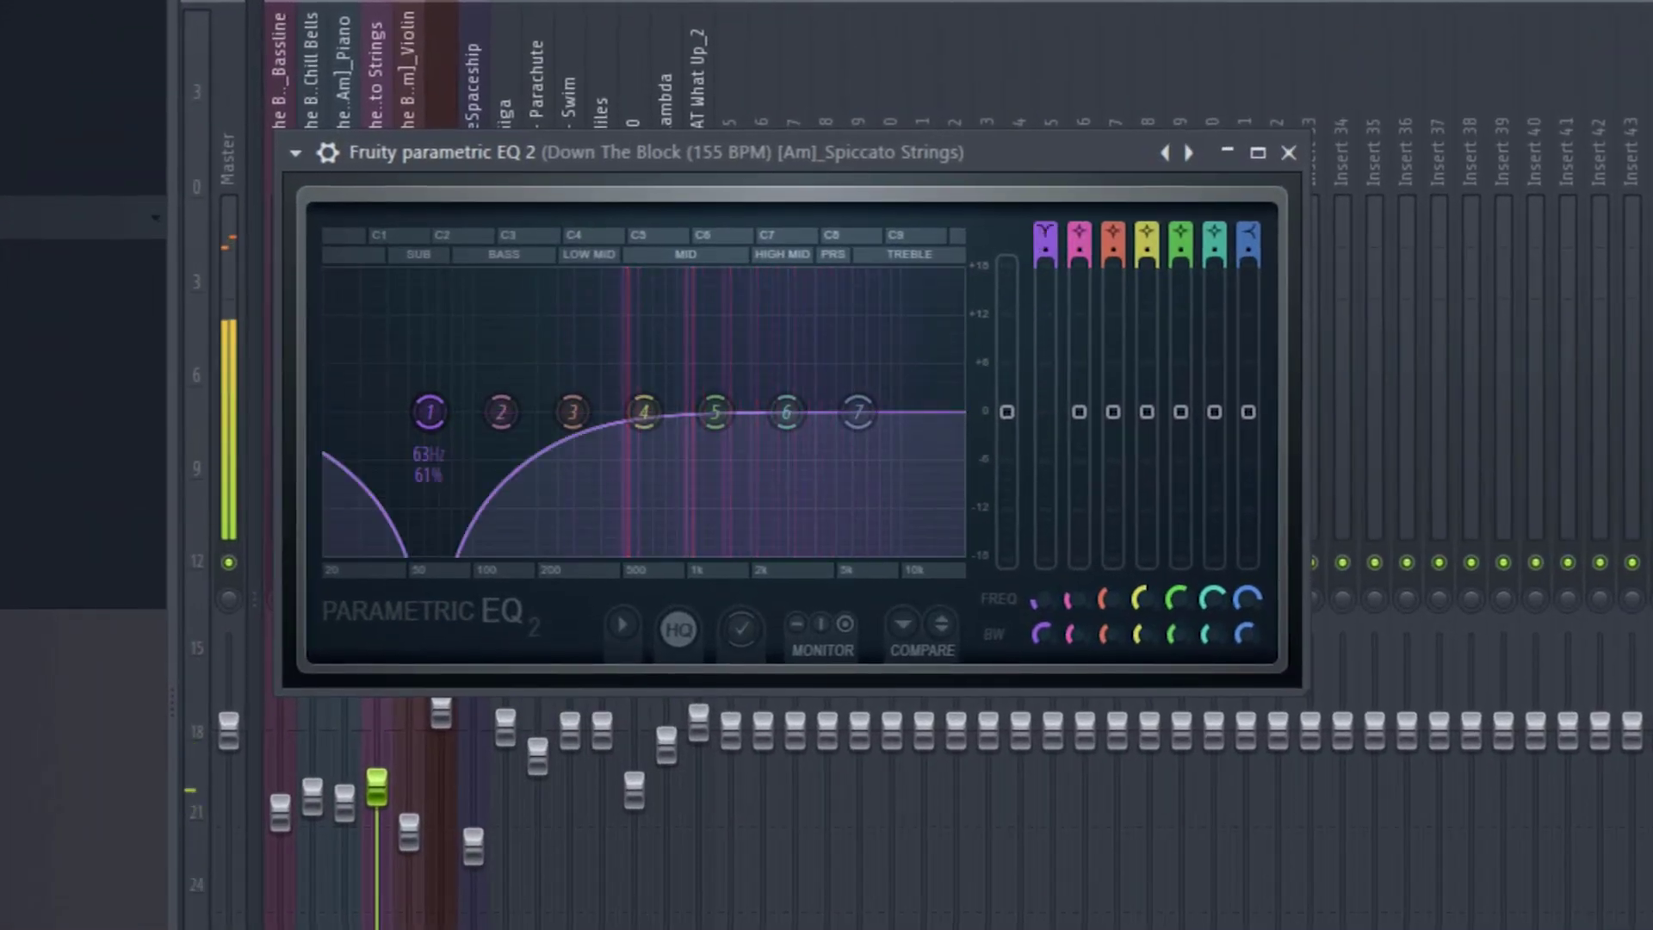
pyautogui.moveTo(430, 412); pyautogui.dragTo(654, 427)
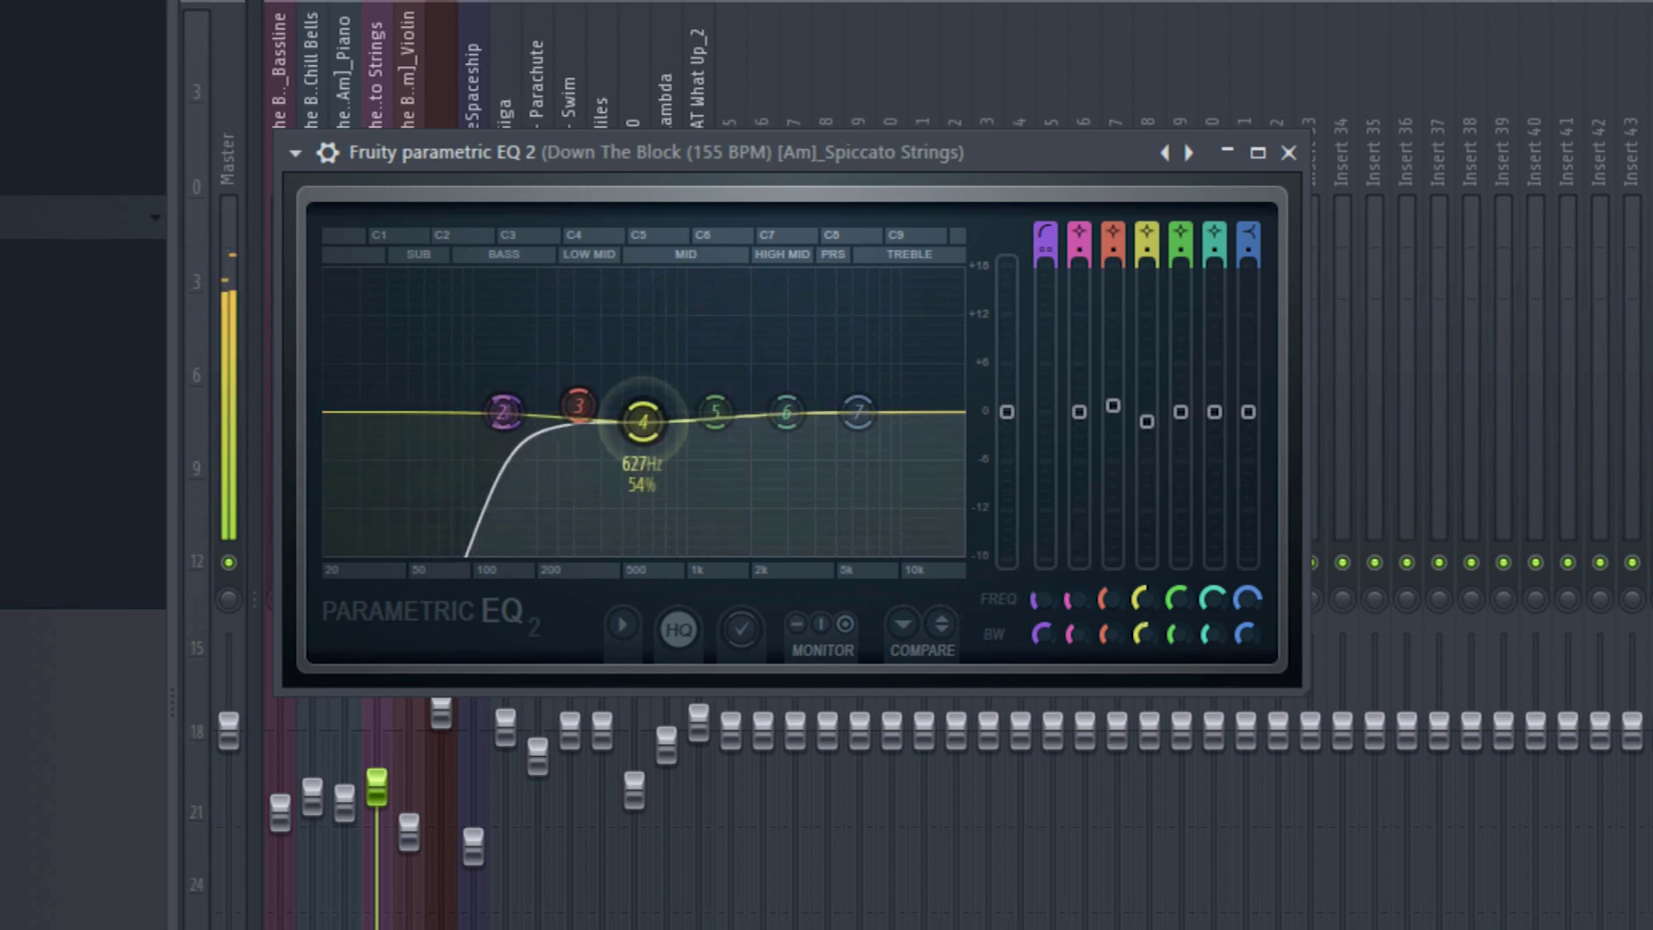
pyautogui.moveTo(787, 412); pyautogui.dragTo(786, 405)
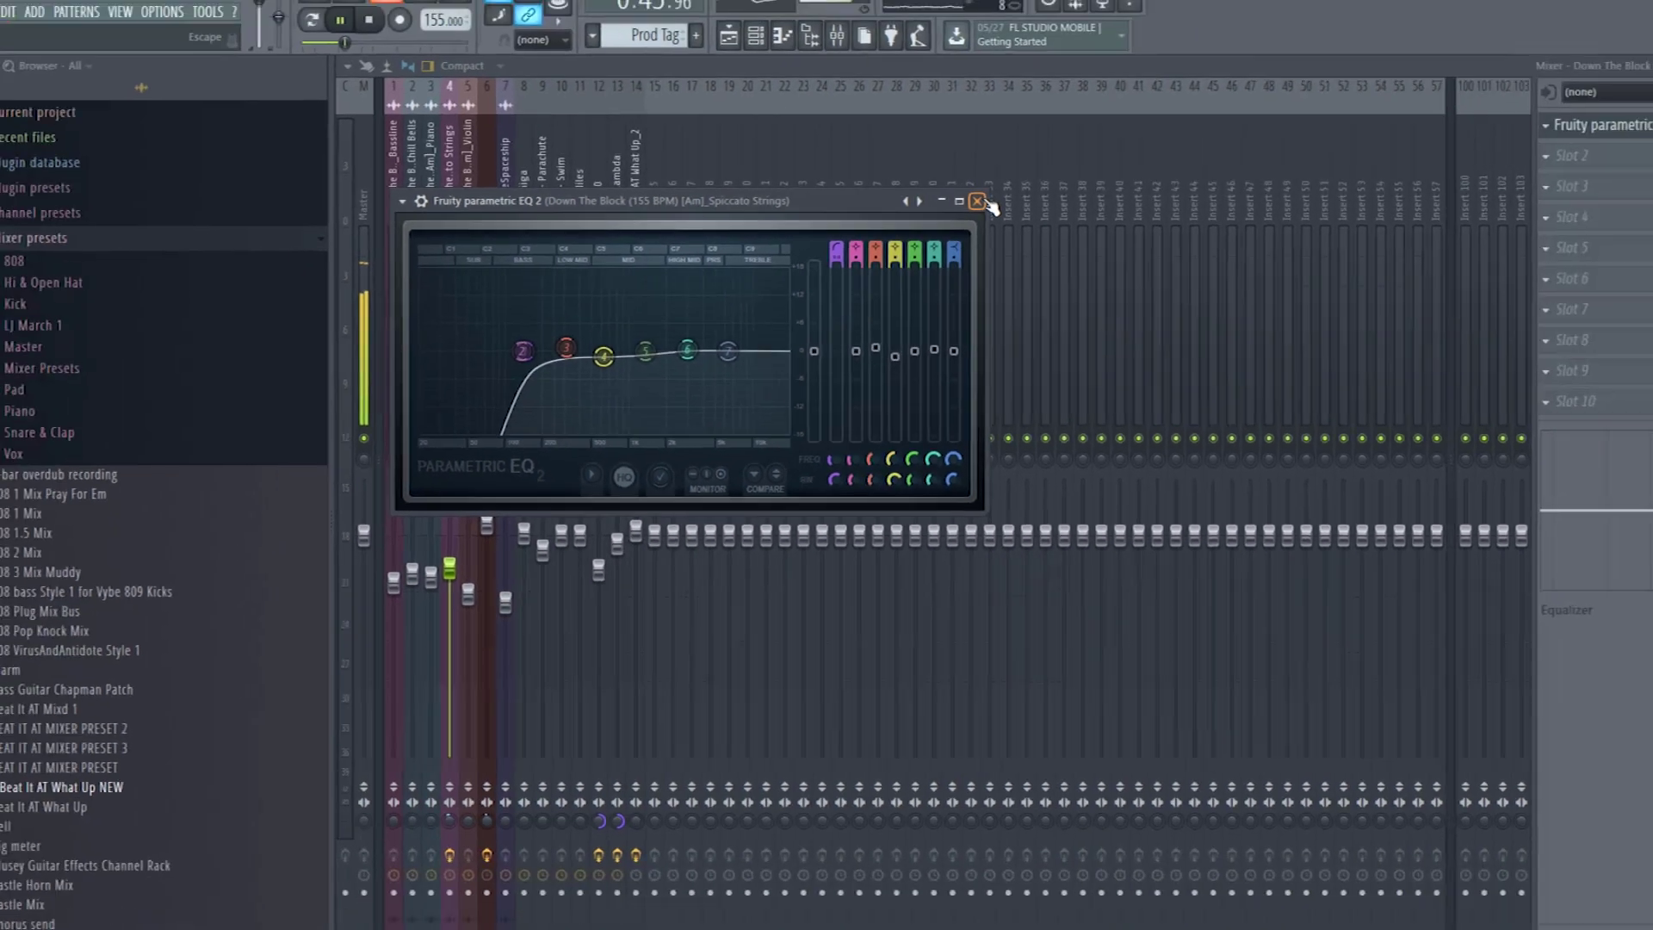
pyautogui.click(1240, 160)
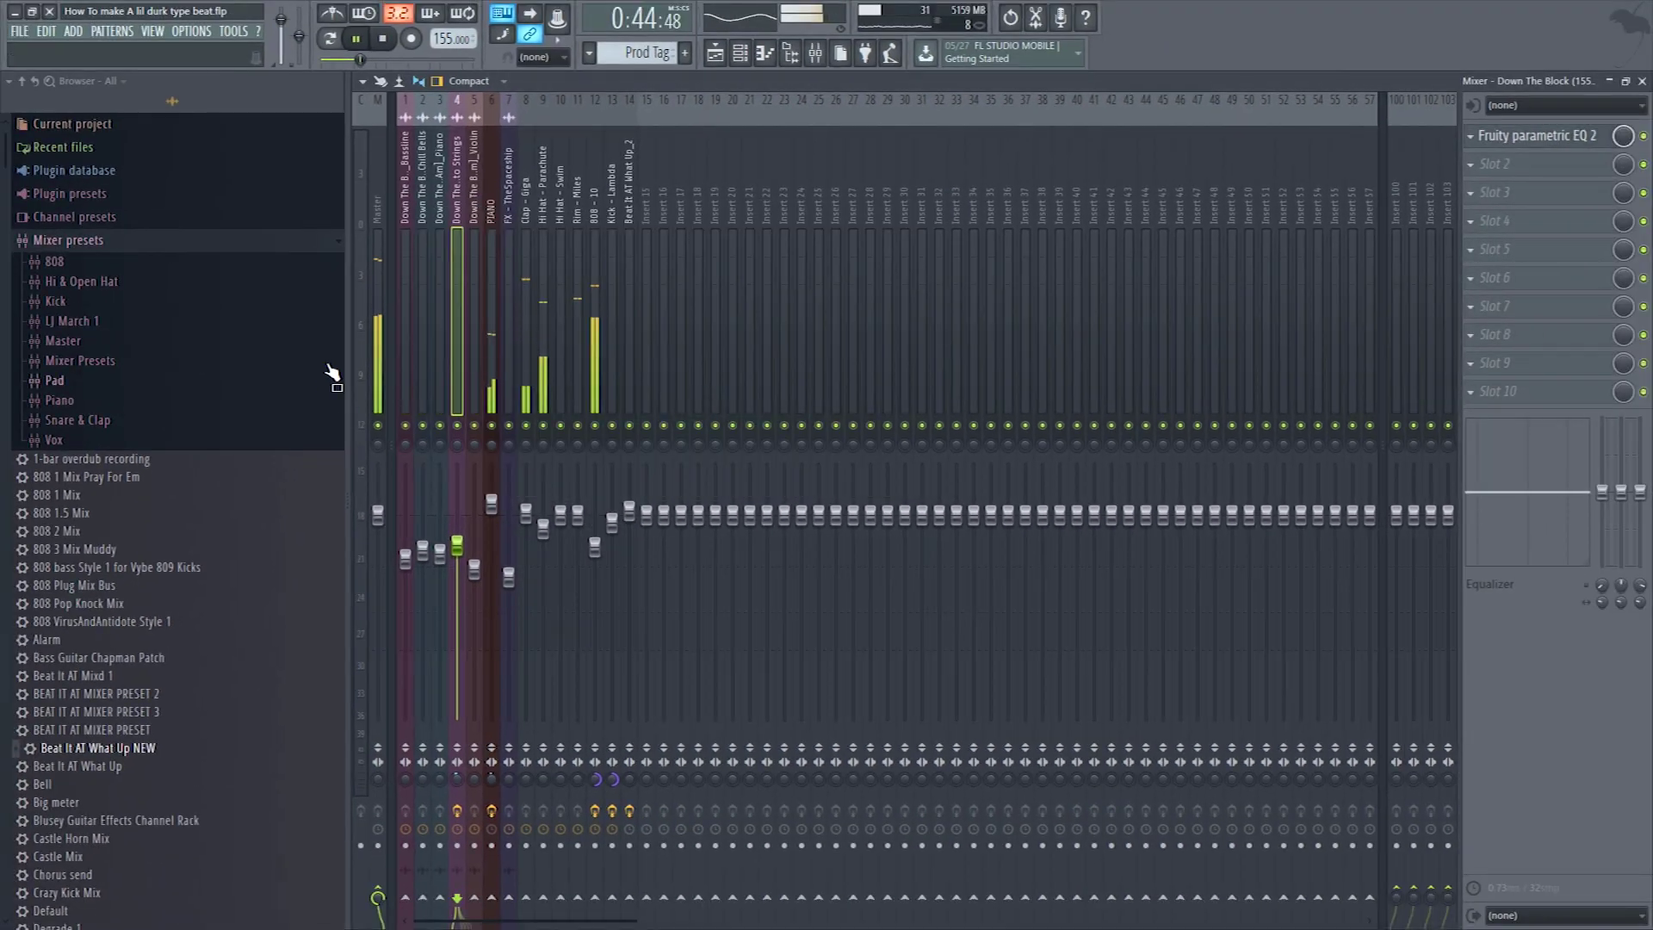
# - Slightly lower the Rim - Miles and Hi Hat - Parachute faders, and bring the faders of tracks 1 to 14 down together
pyautogui.click(542, 293)
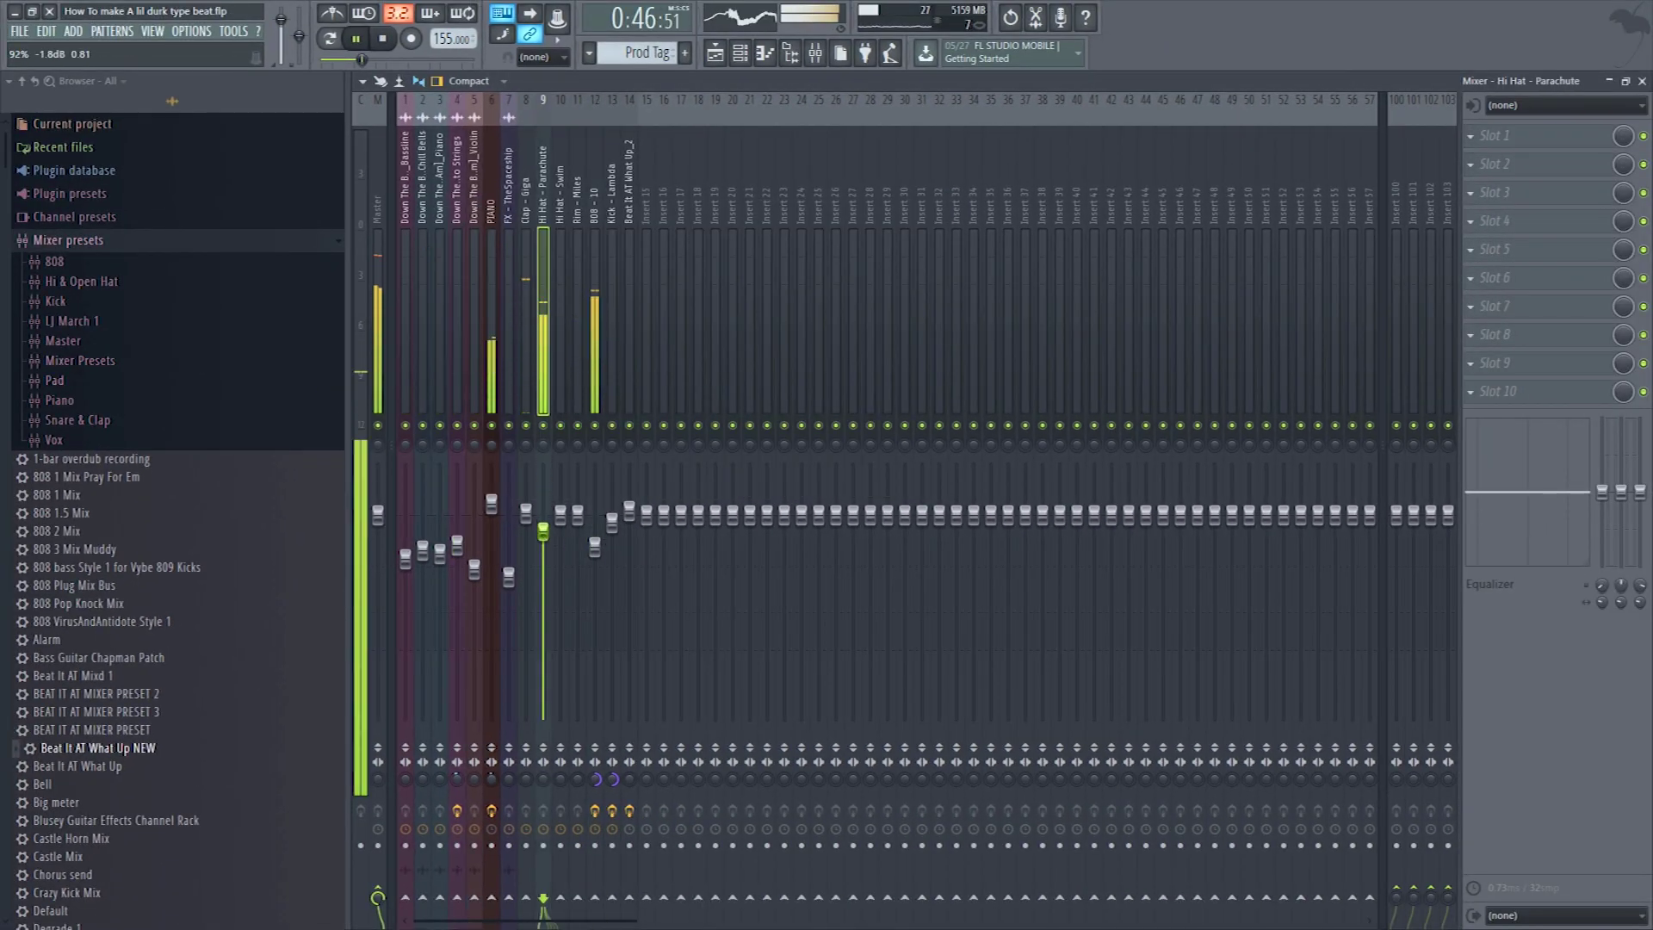
pyautogui.click(577, 309)
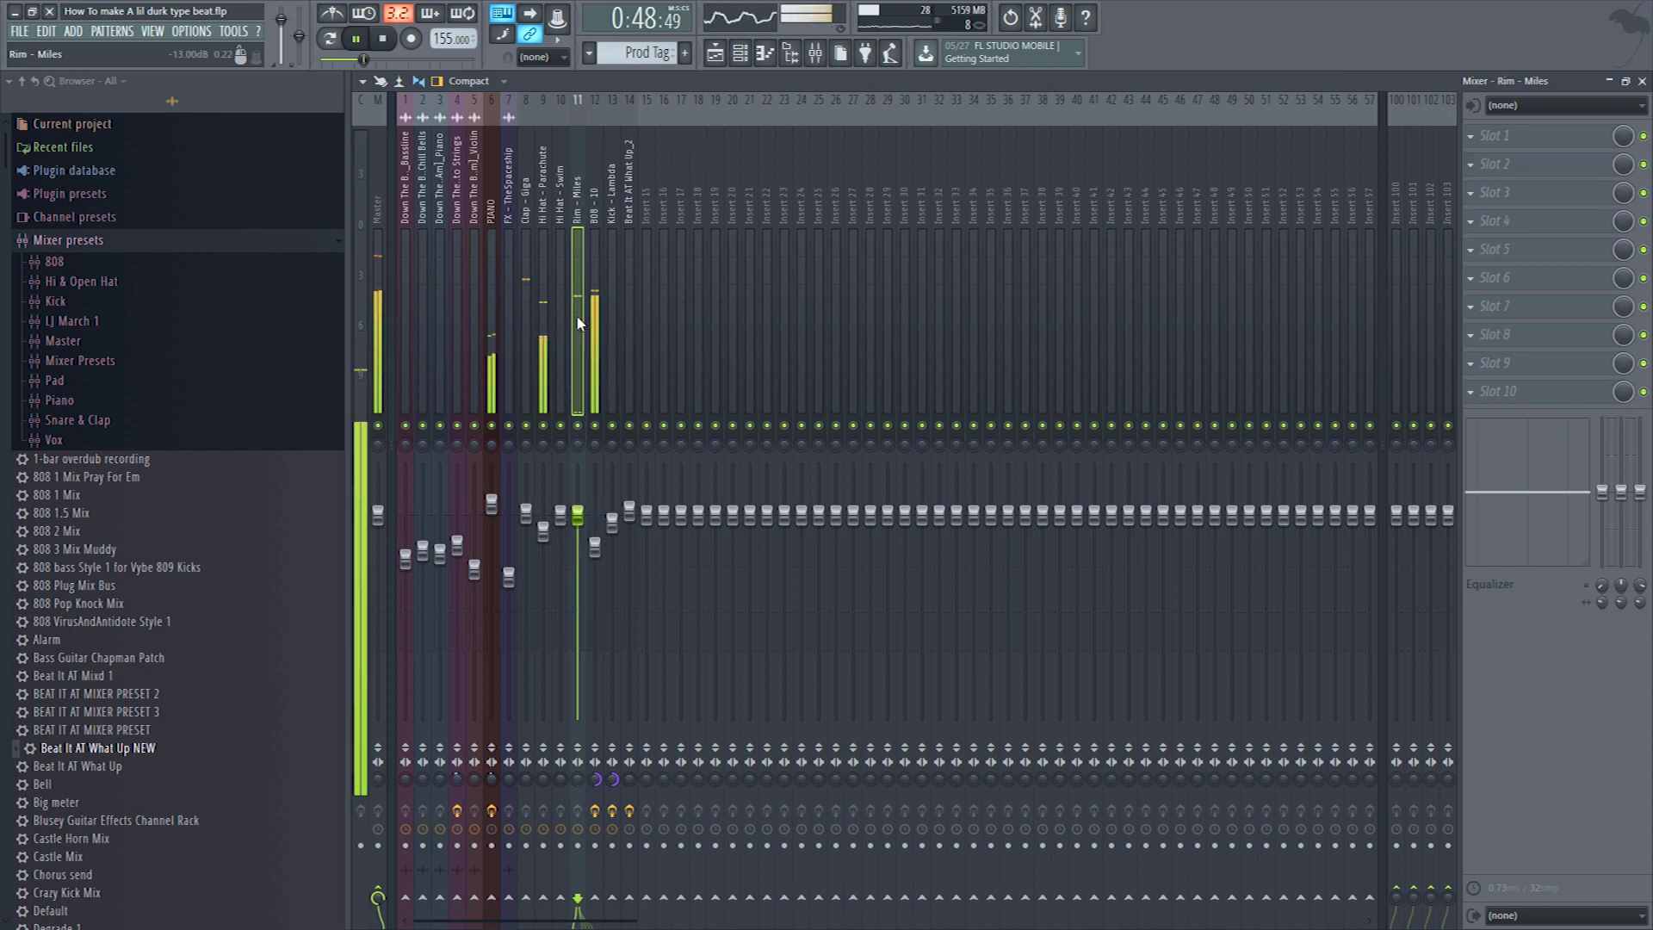
pyautogui.click(611, 345)
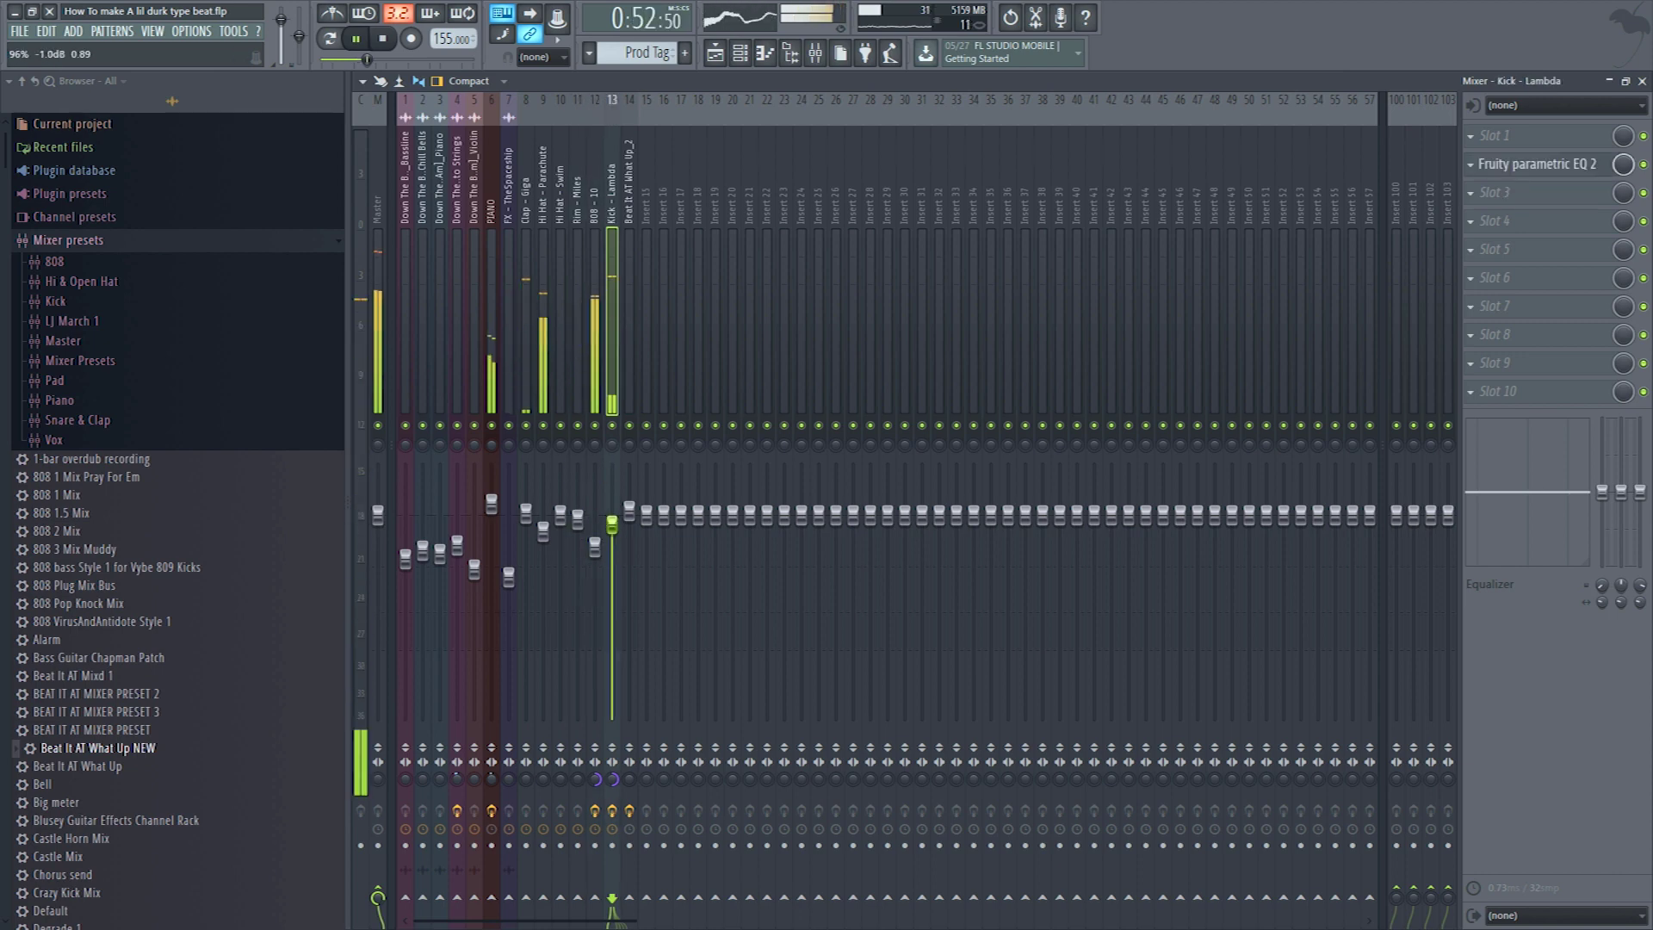
pyautogui.click(548, 348)
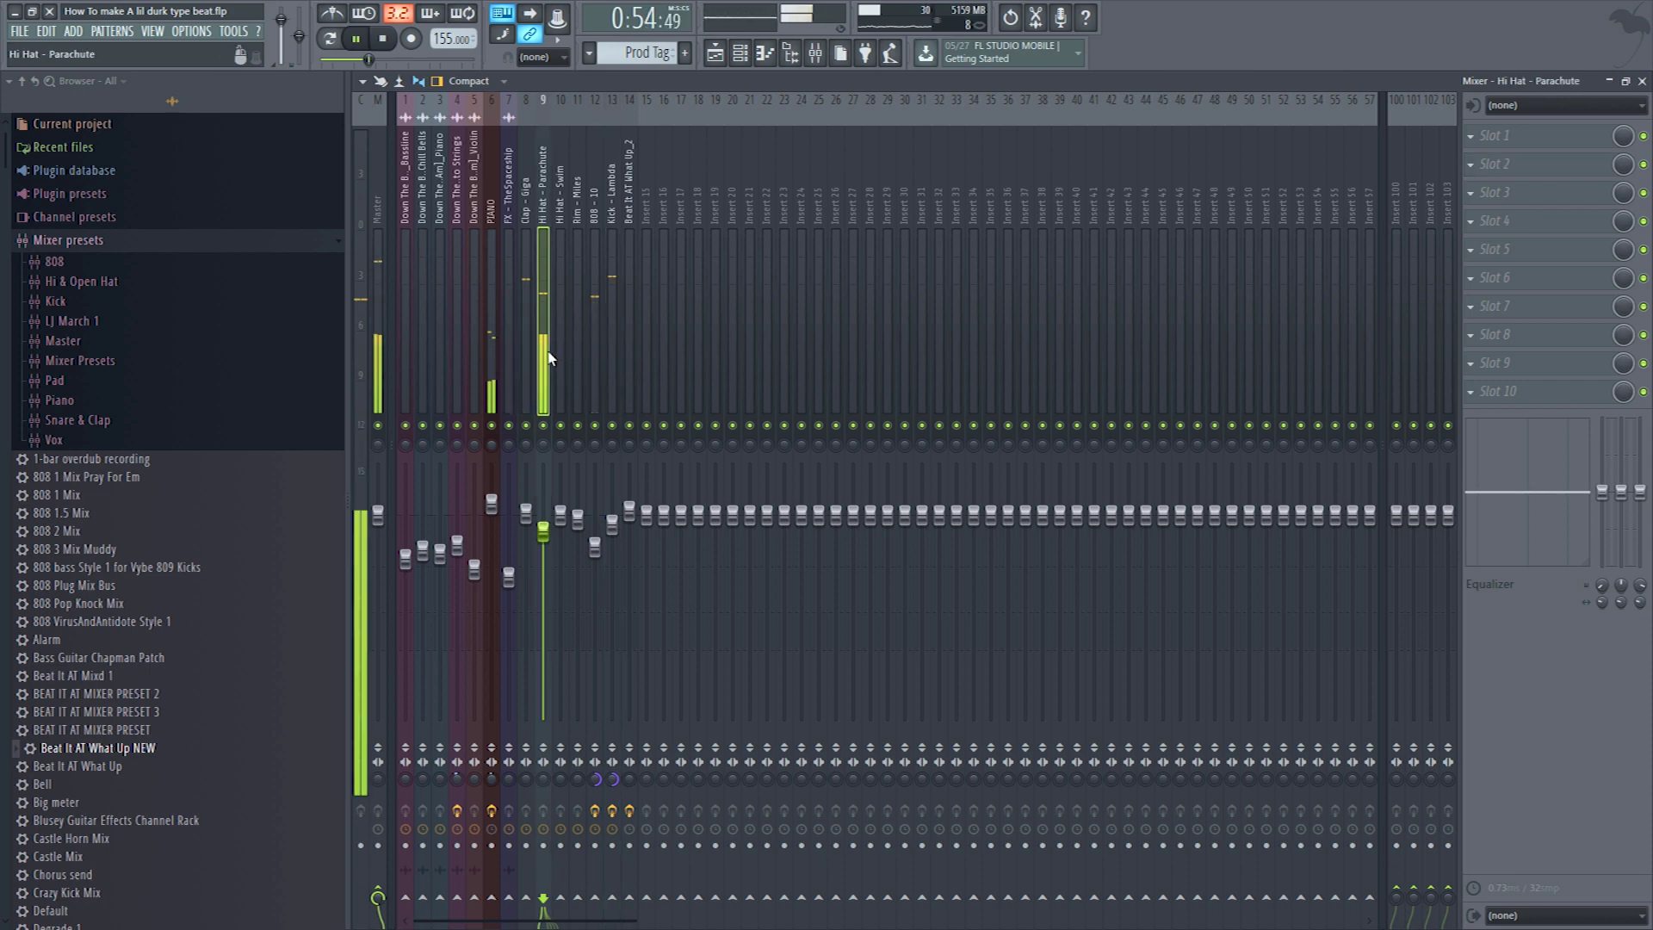
pyautogui.moveTo(551, 547); pyautogui.dragTo(551, 549)
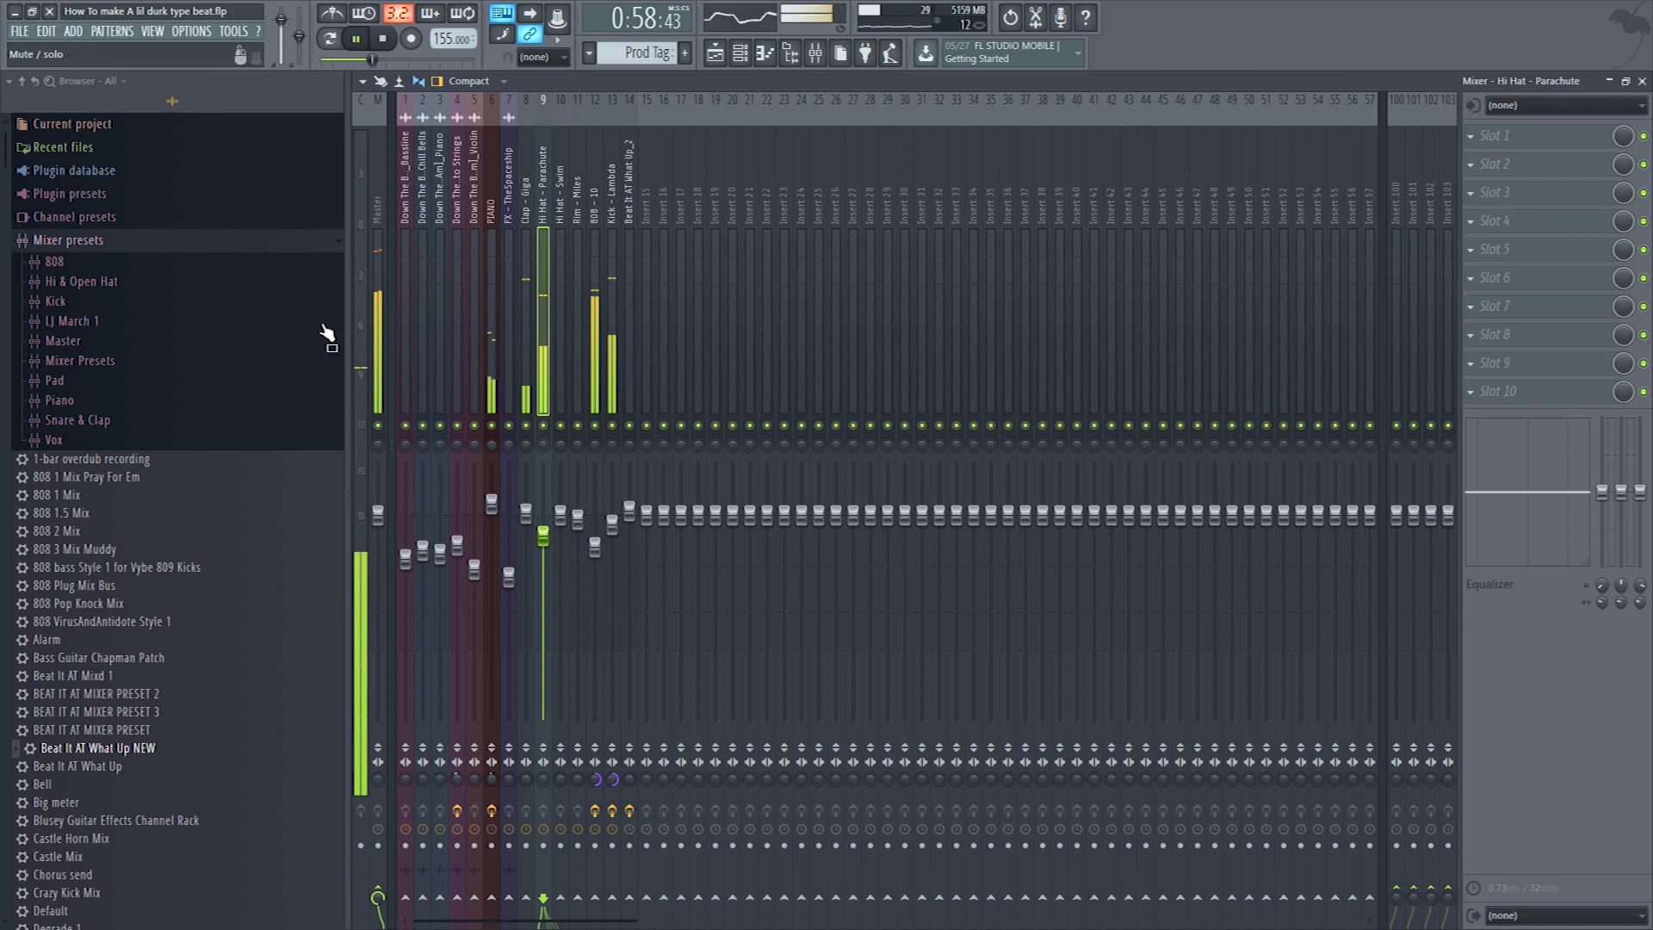
pyautogui.moveTo(629, 265); pyautogui.dragTo(379, 288)
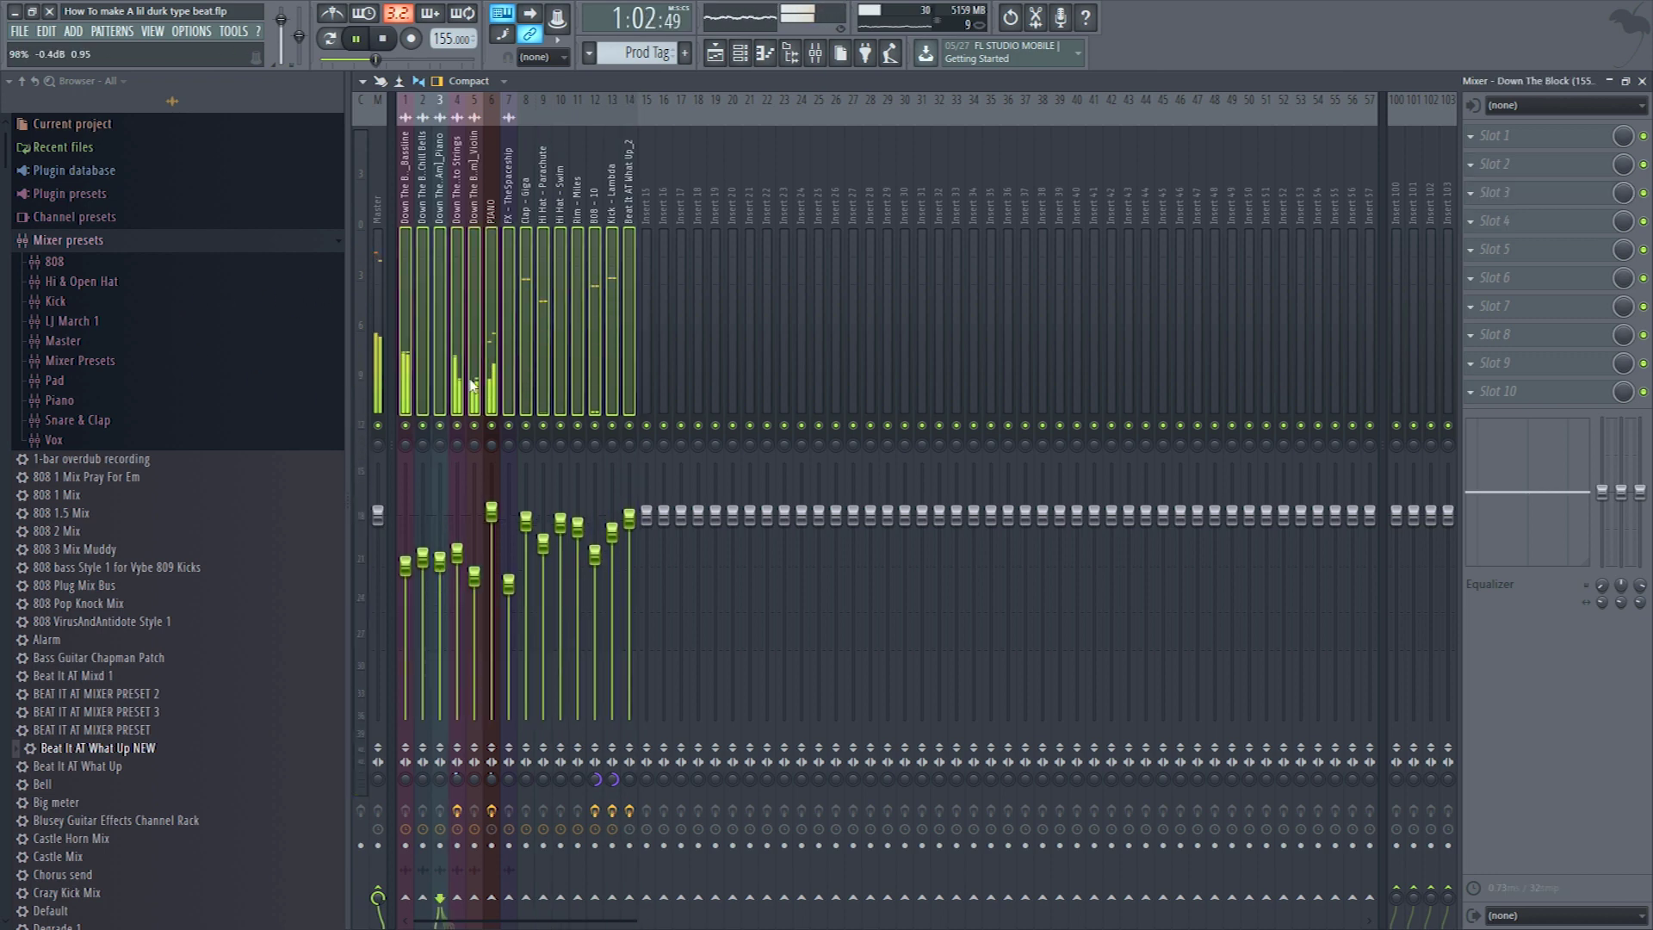
# - Load Soundgoodizer into the second effect slot of the Master track
pyautogui.click(376, 311)
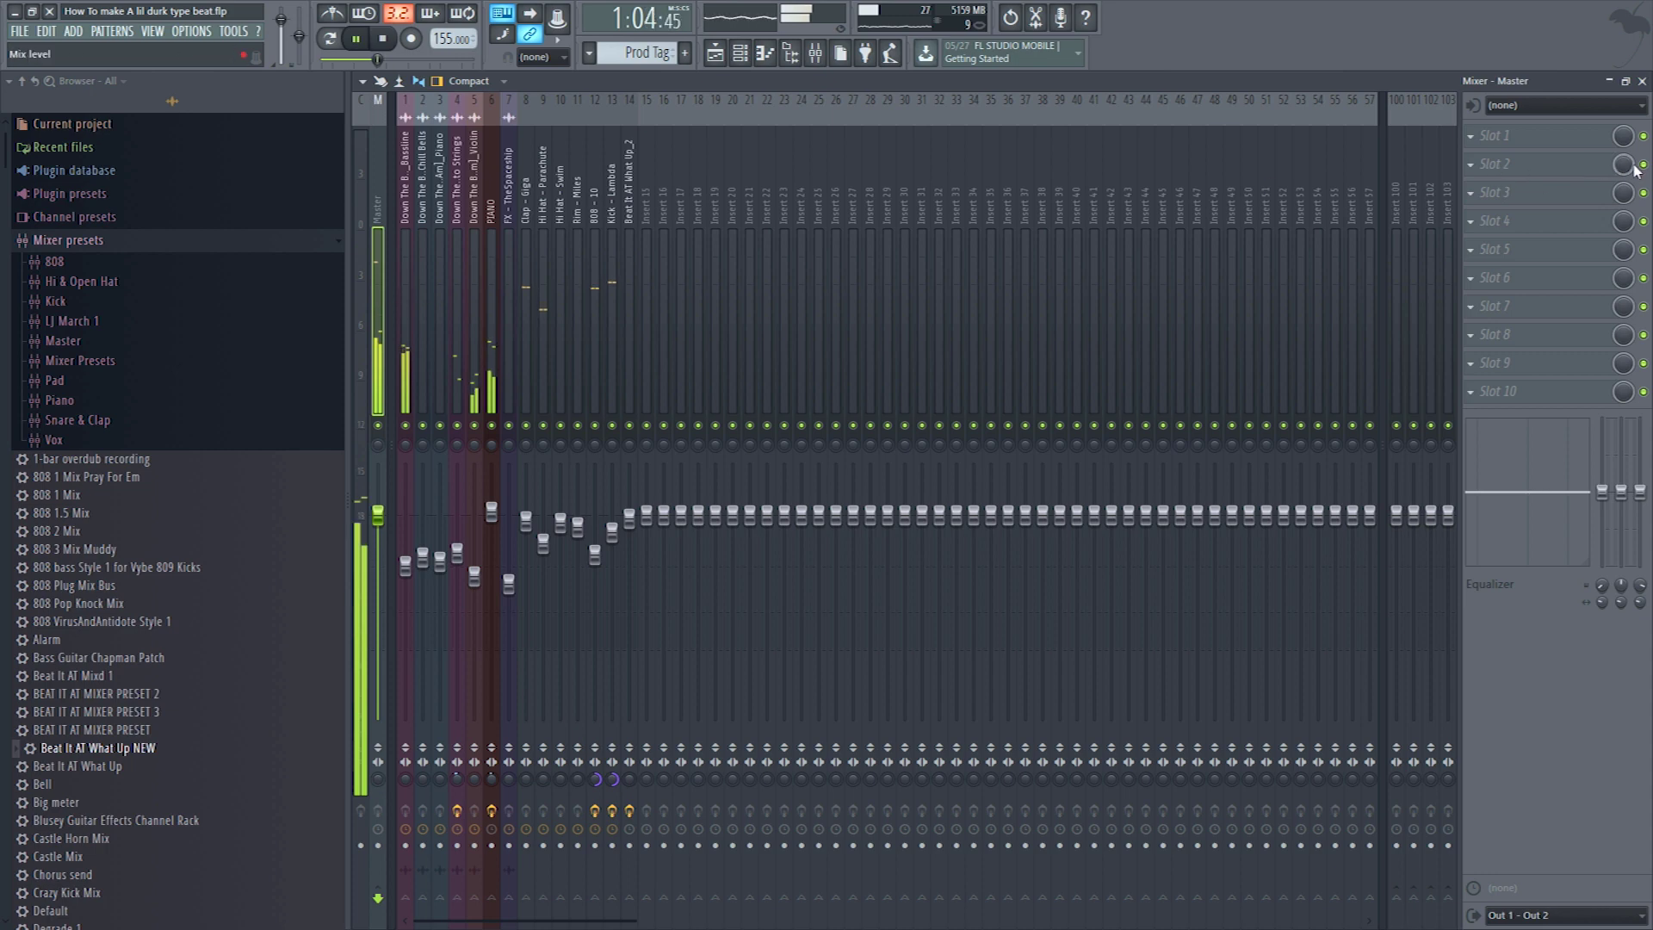
pyautogui.click(1597, 166)
pyautogui.moveTo(551, 102)
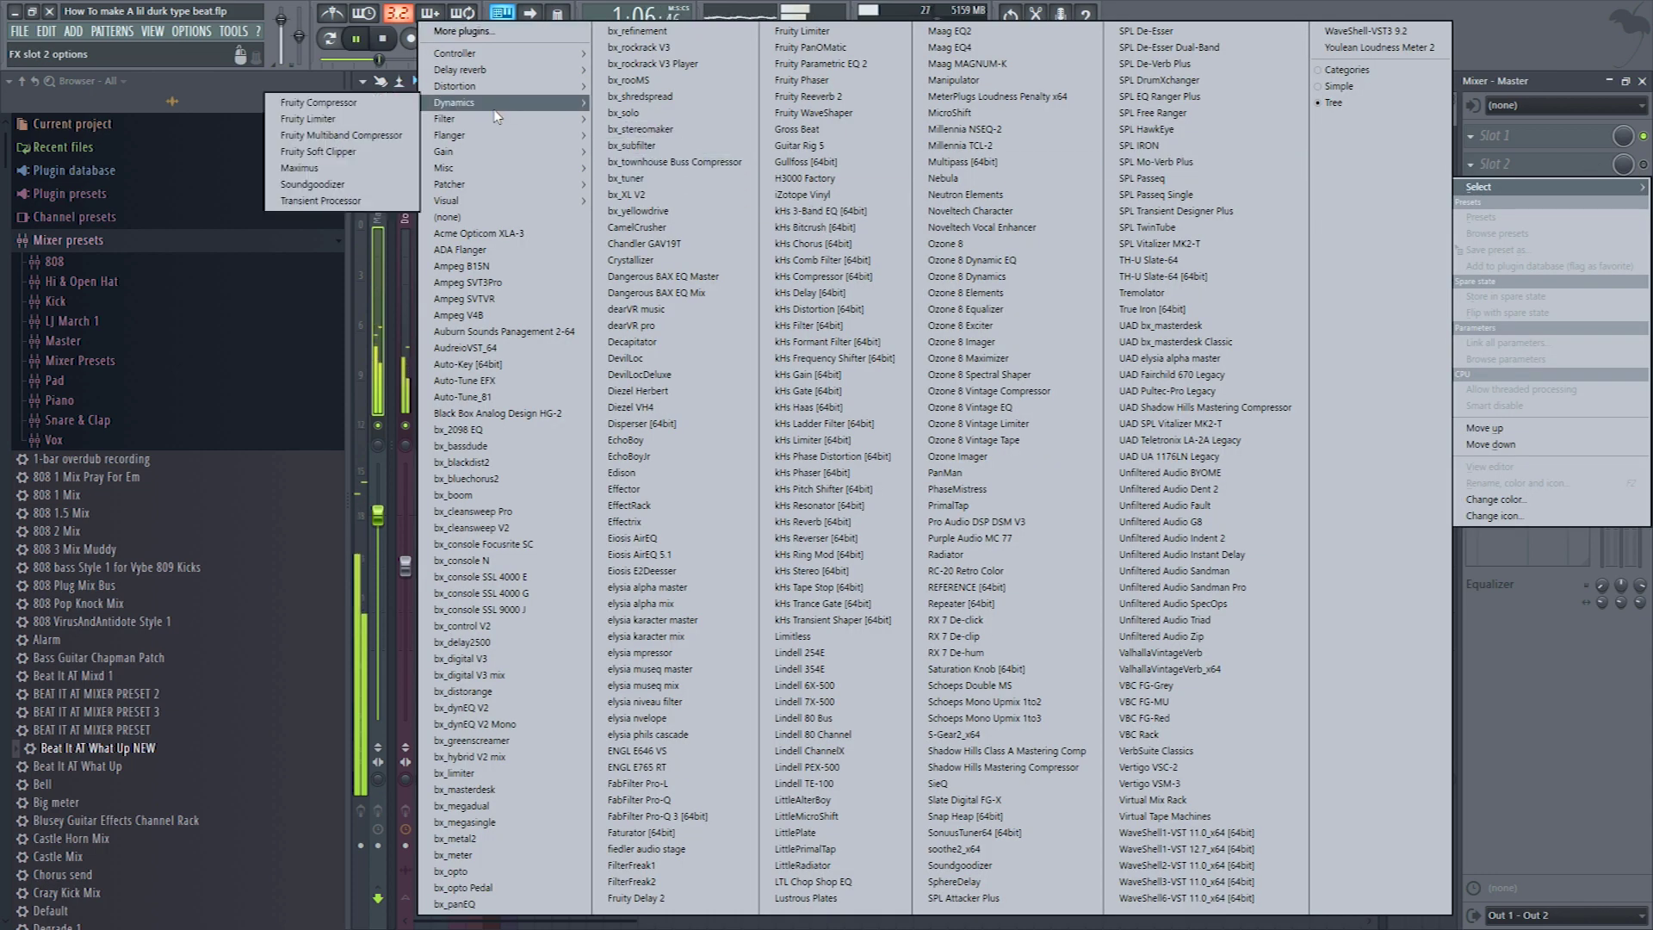
pyautogui.click(352, 187)
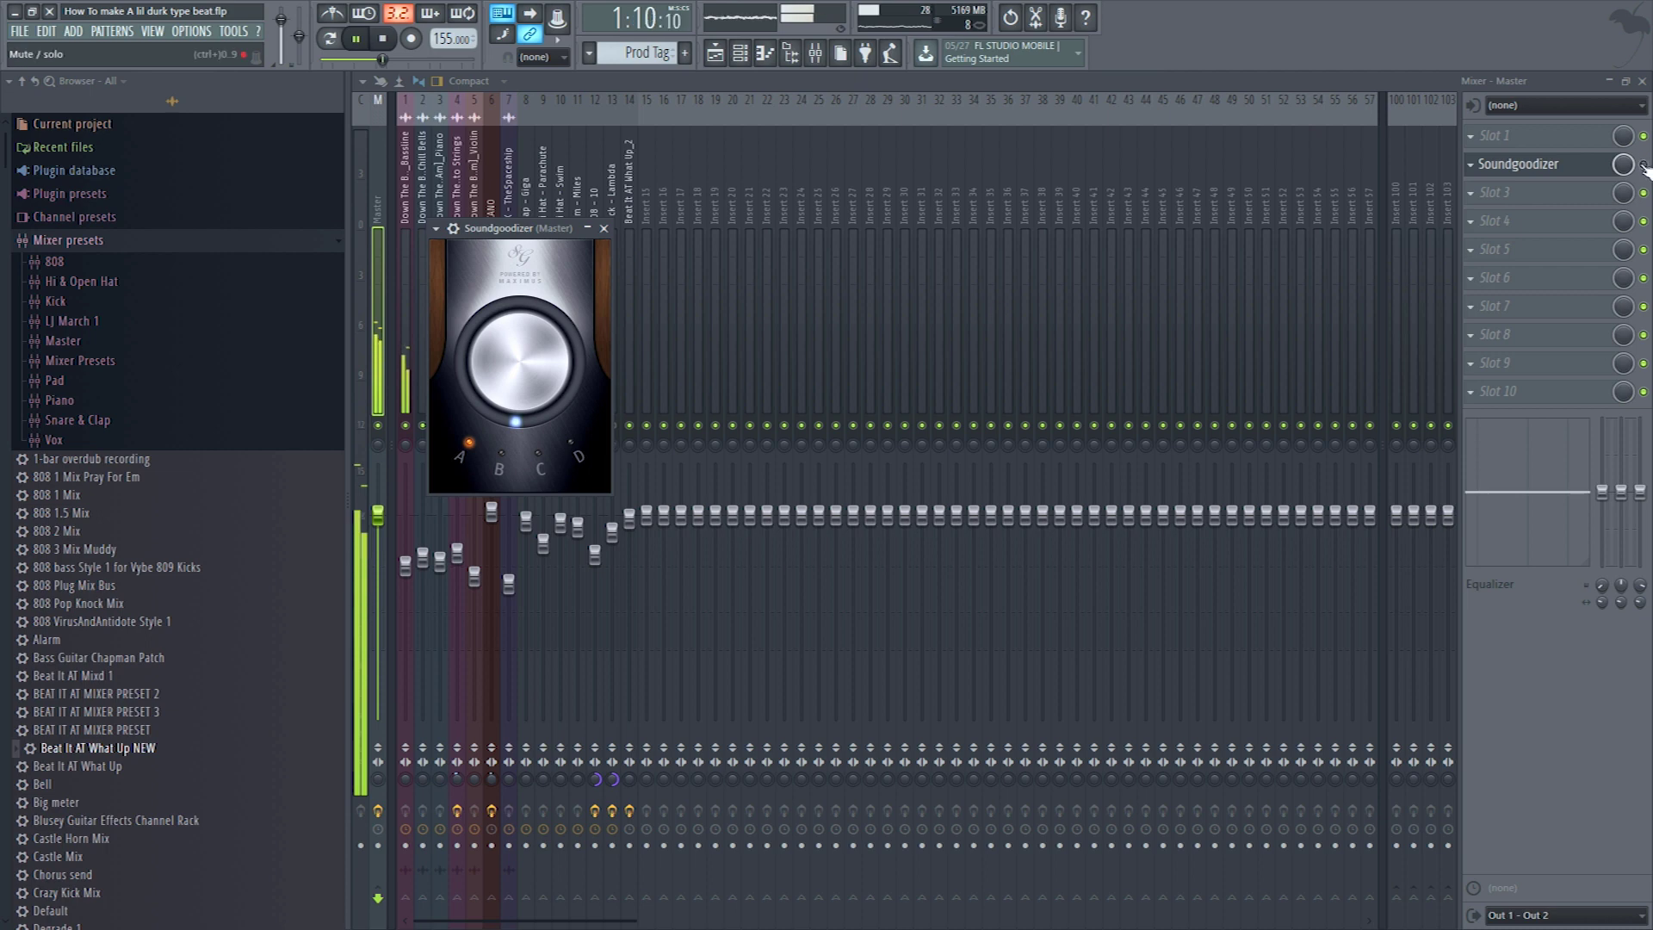
pyautogui.click(1498, 222)
pyautogui.click(1503, 215)
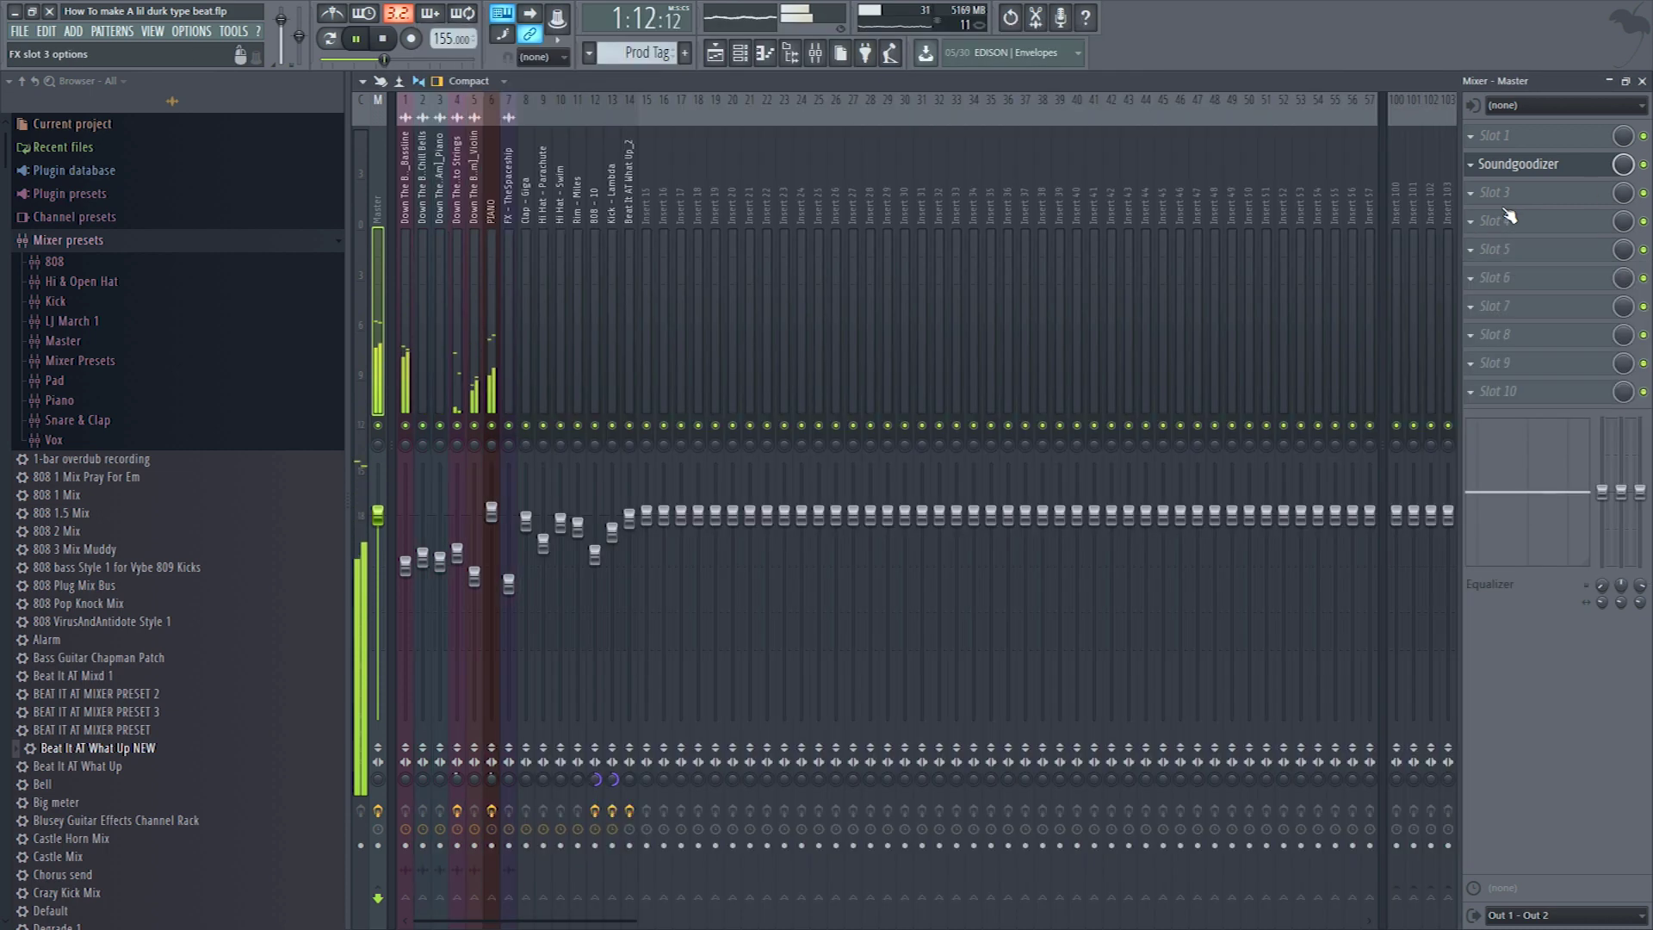
# - Load Fruity parametric EQ 2 into the first effect slot of the Master track
pyautogui.click(1535, 140)
pyautogui.moveTo(519, 128)
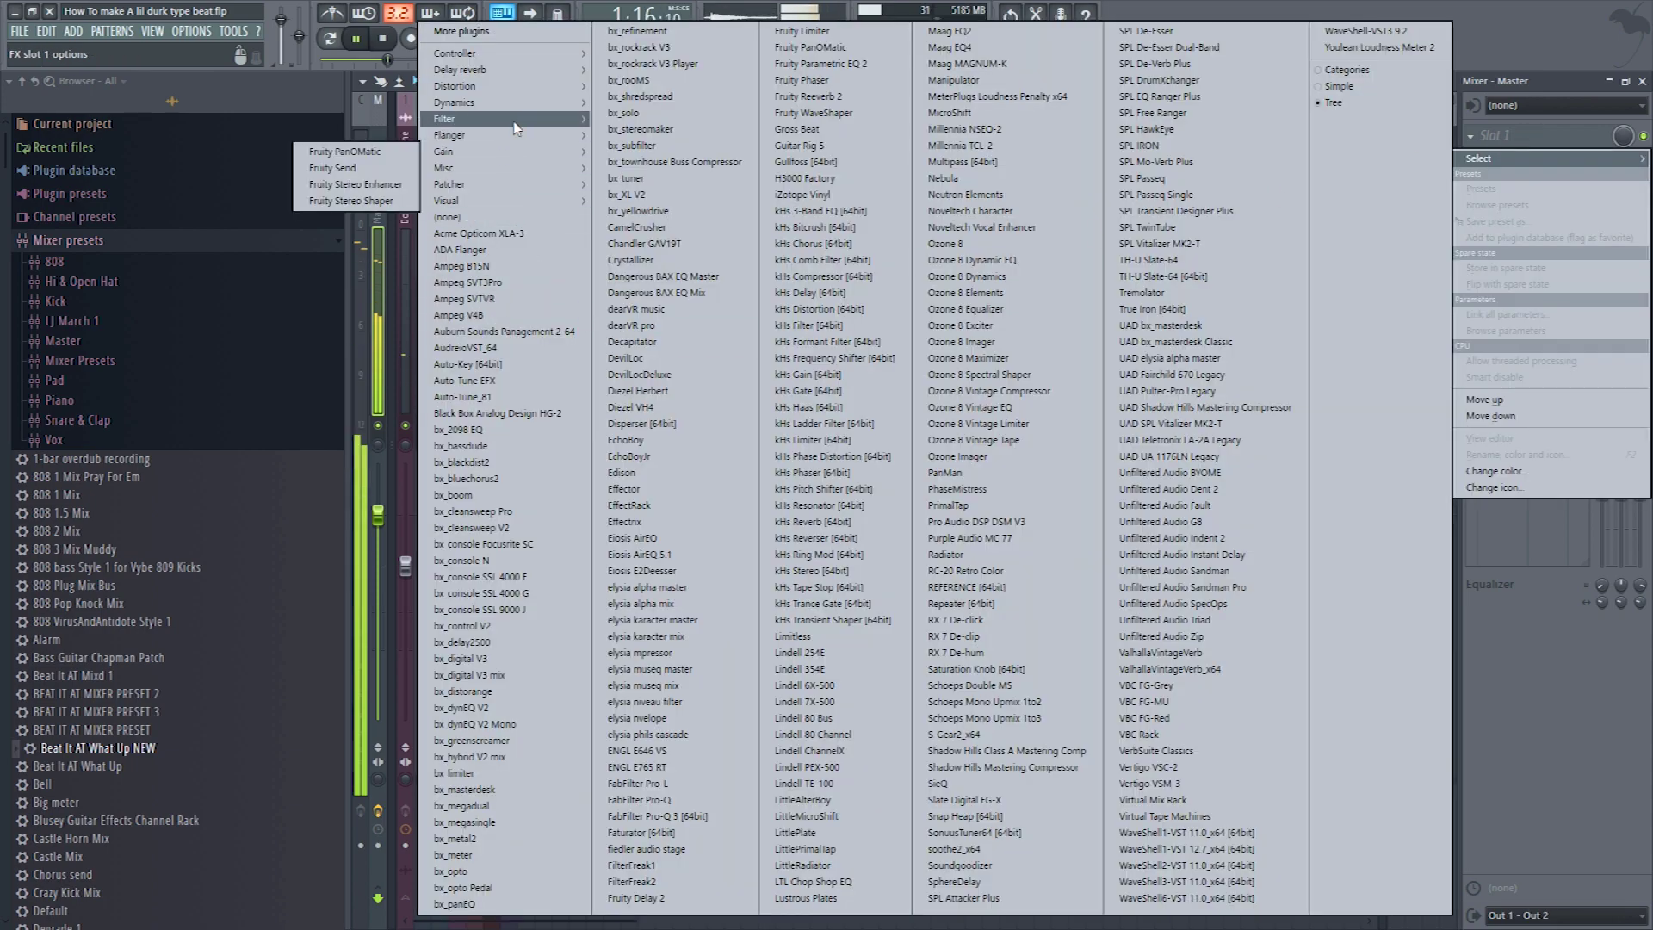
pyautogui.click(393, 169)
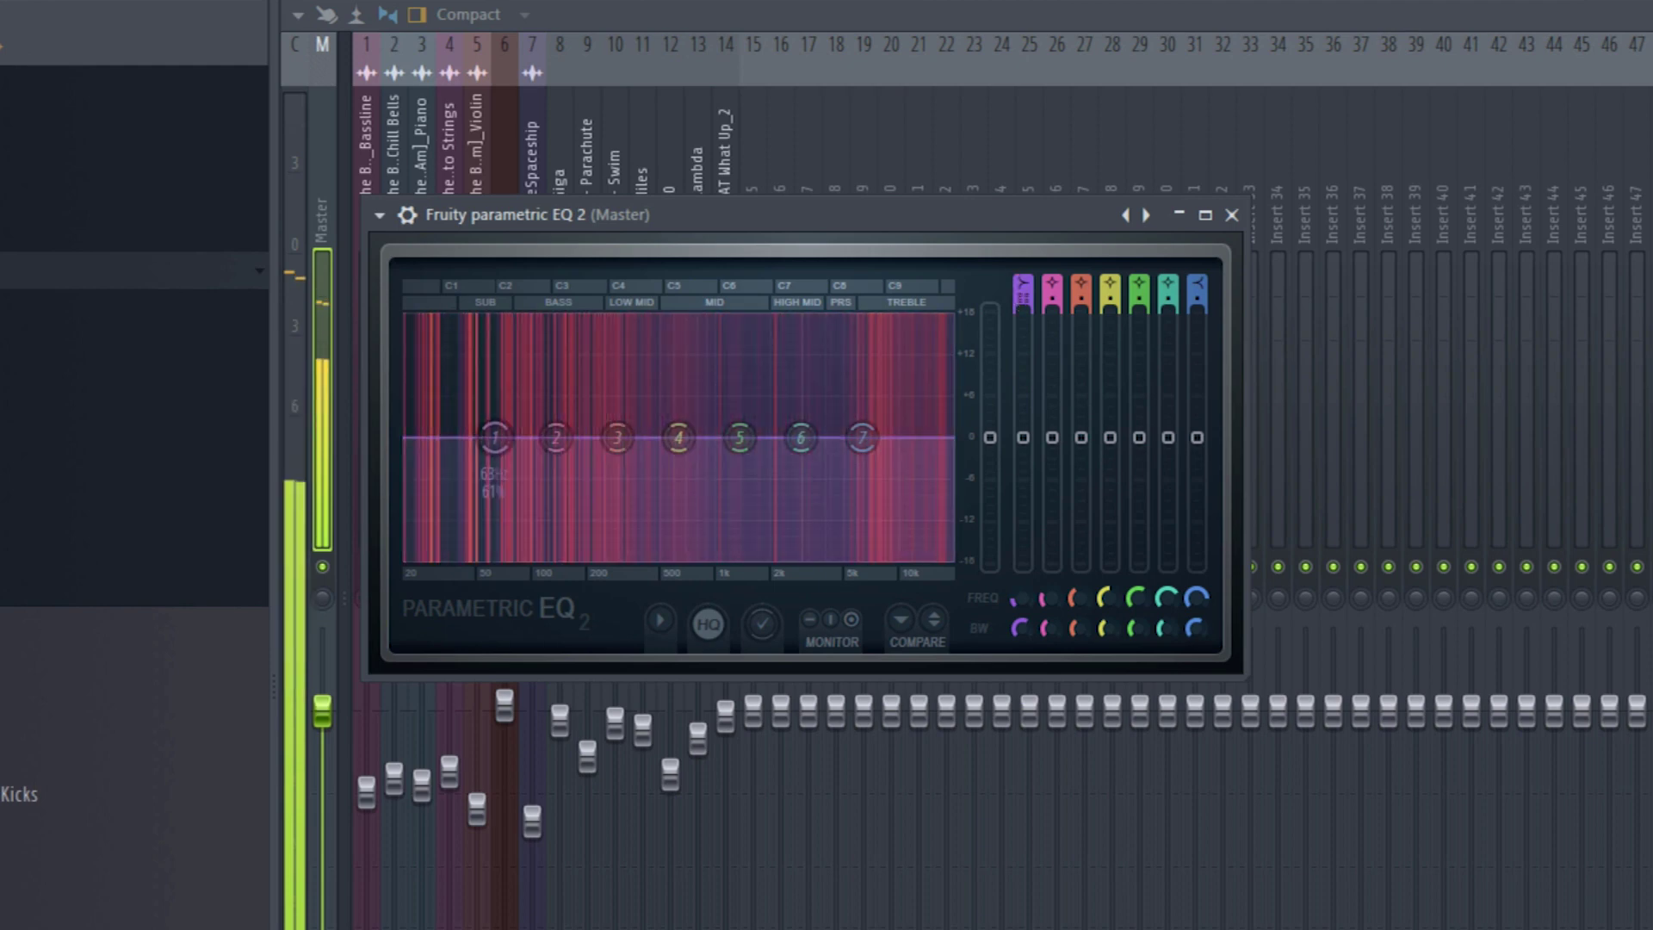
# - Shape the Master EQ with a high-pass band 1 at the lowest frequencies, a slight band 2 boost, a slight band 3 cut and band 7 moved higher
pyautogui.click(495, 438)
pyautogui.scroll(1, 1023, 293)
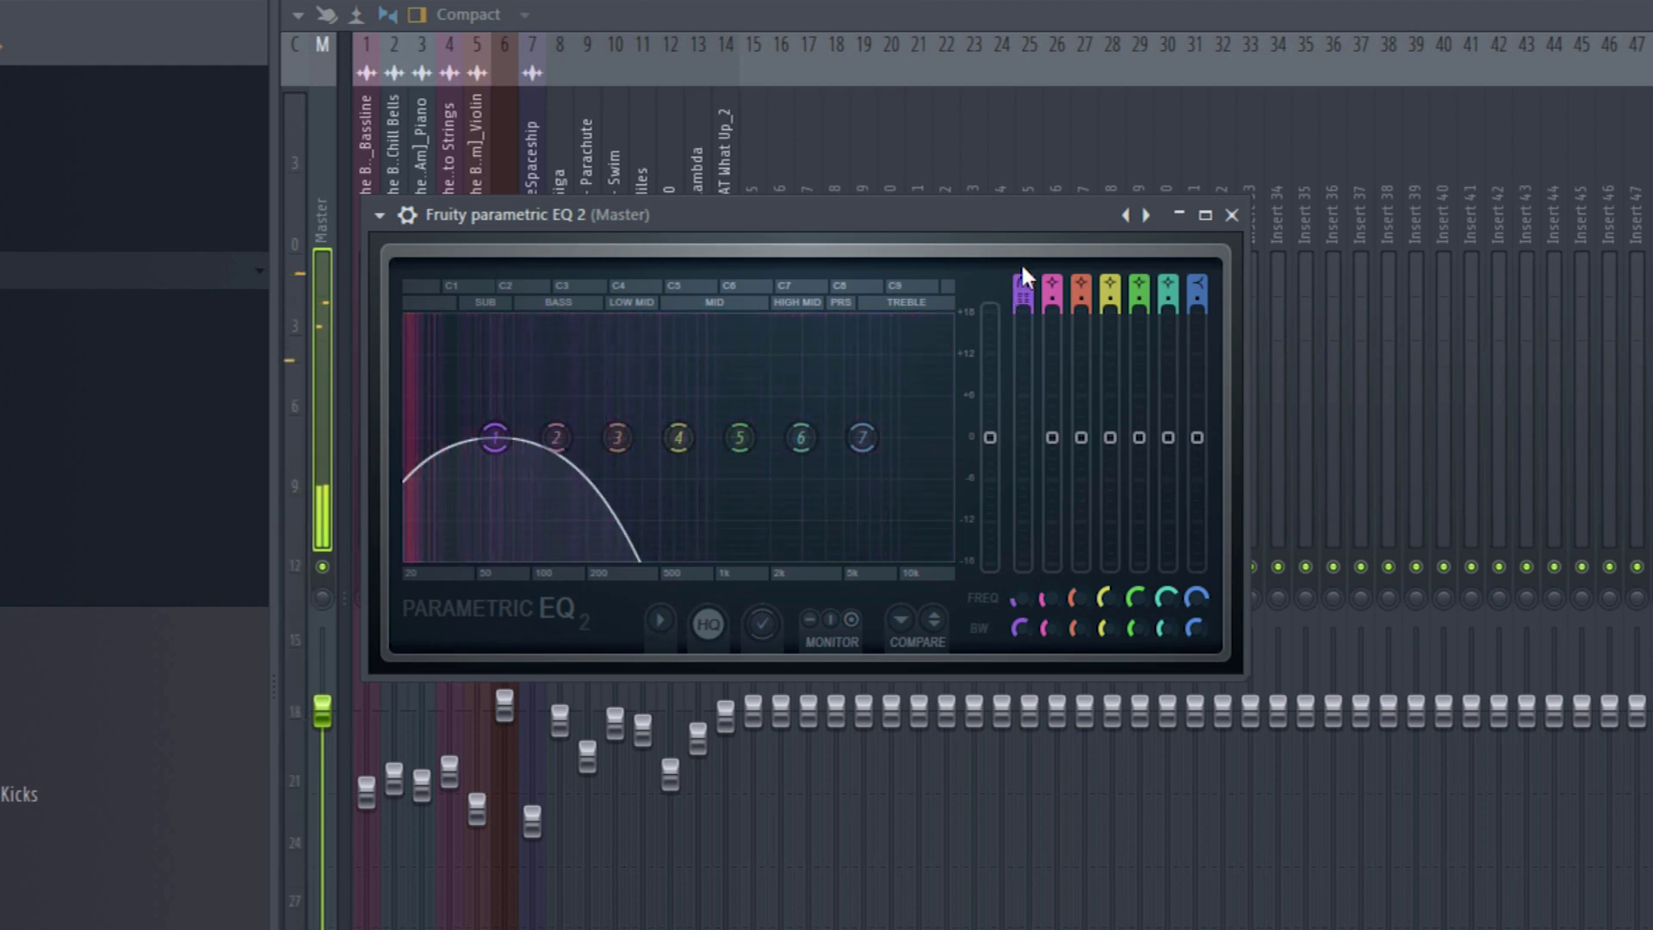
pyautogui.scroll(-1, 495, 438)
pyautogui.moveTo(495, 438); pyautogui.dragTo(405, 437)
pyautogui.moveTo(555, 437); pyautogui.dragTo(474, 433)
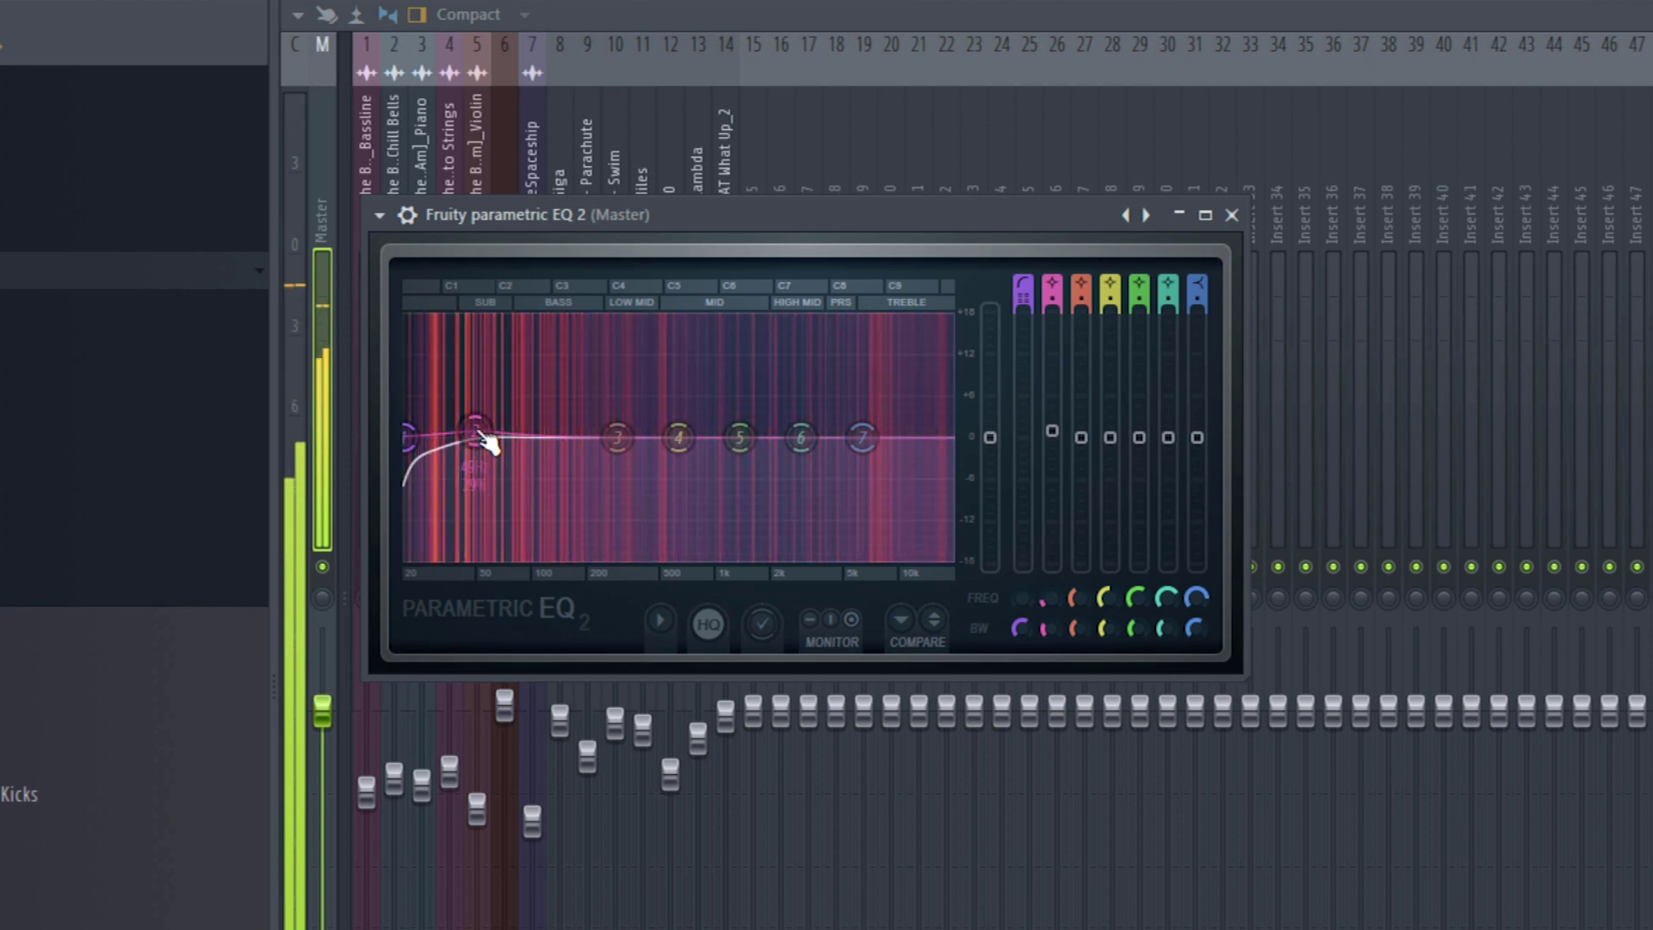
pyautogui.moveTo(618, 438); pyautogui.dragTo(607, 443)
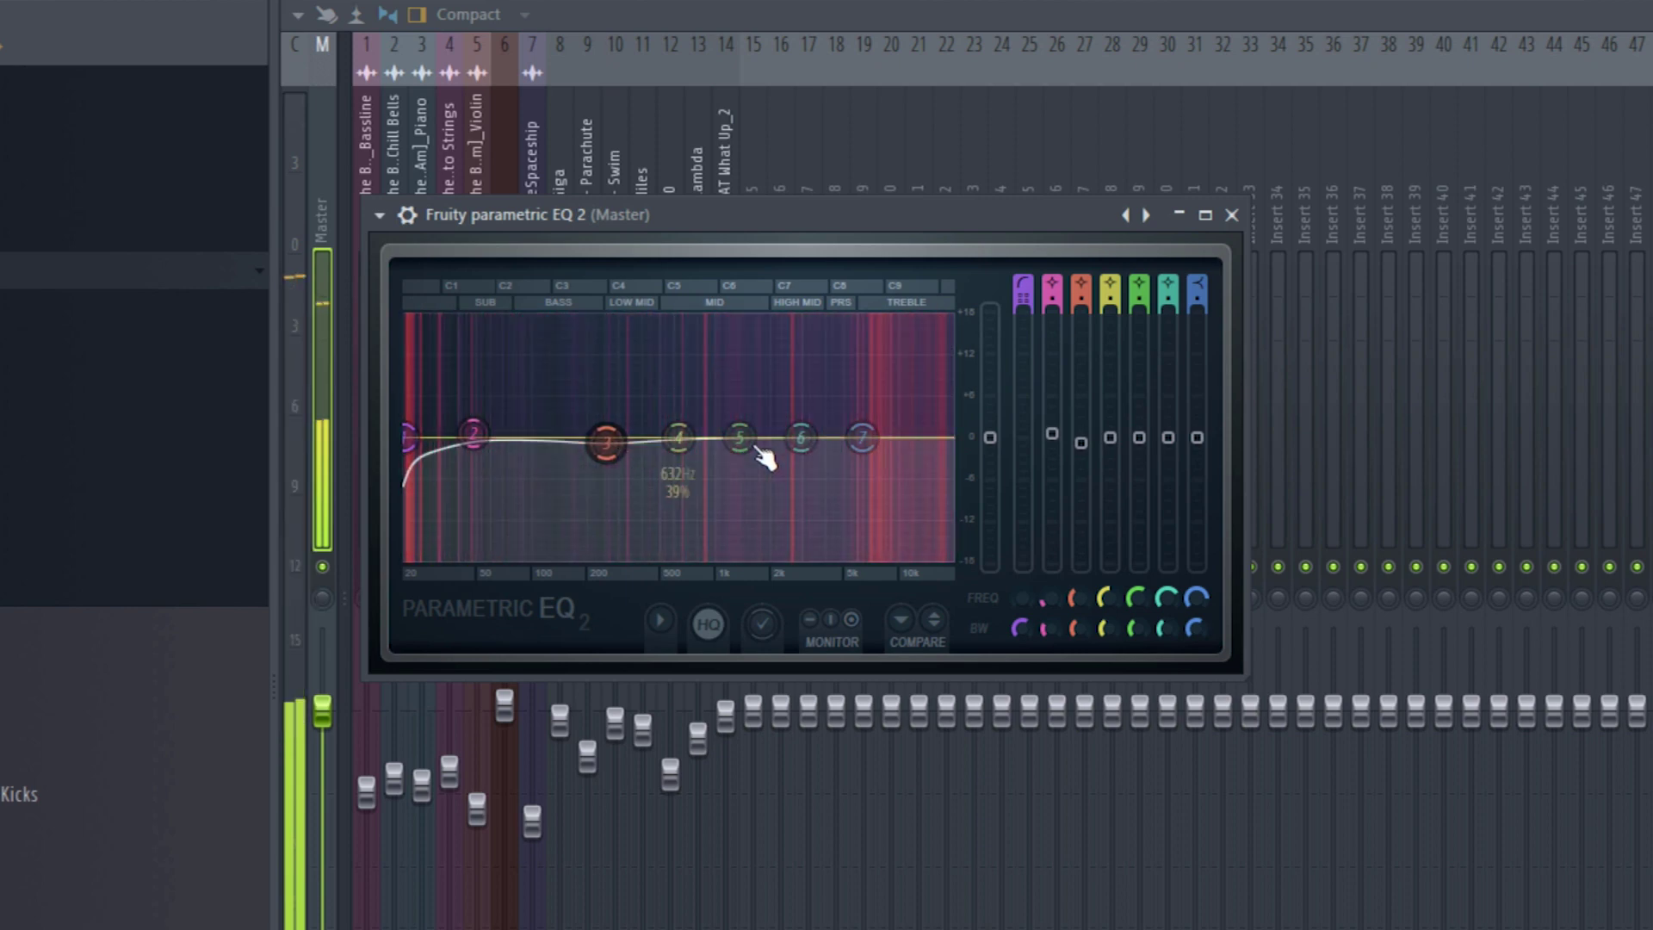
pyautogui.moveTo(861, 439); pyautogui.dragTo(950, 484)
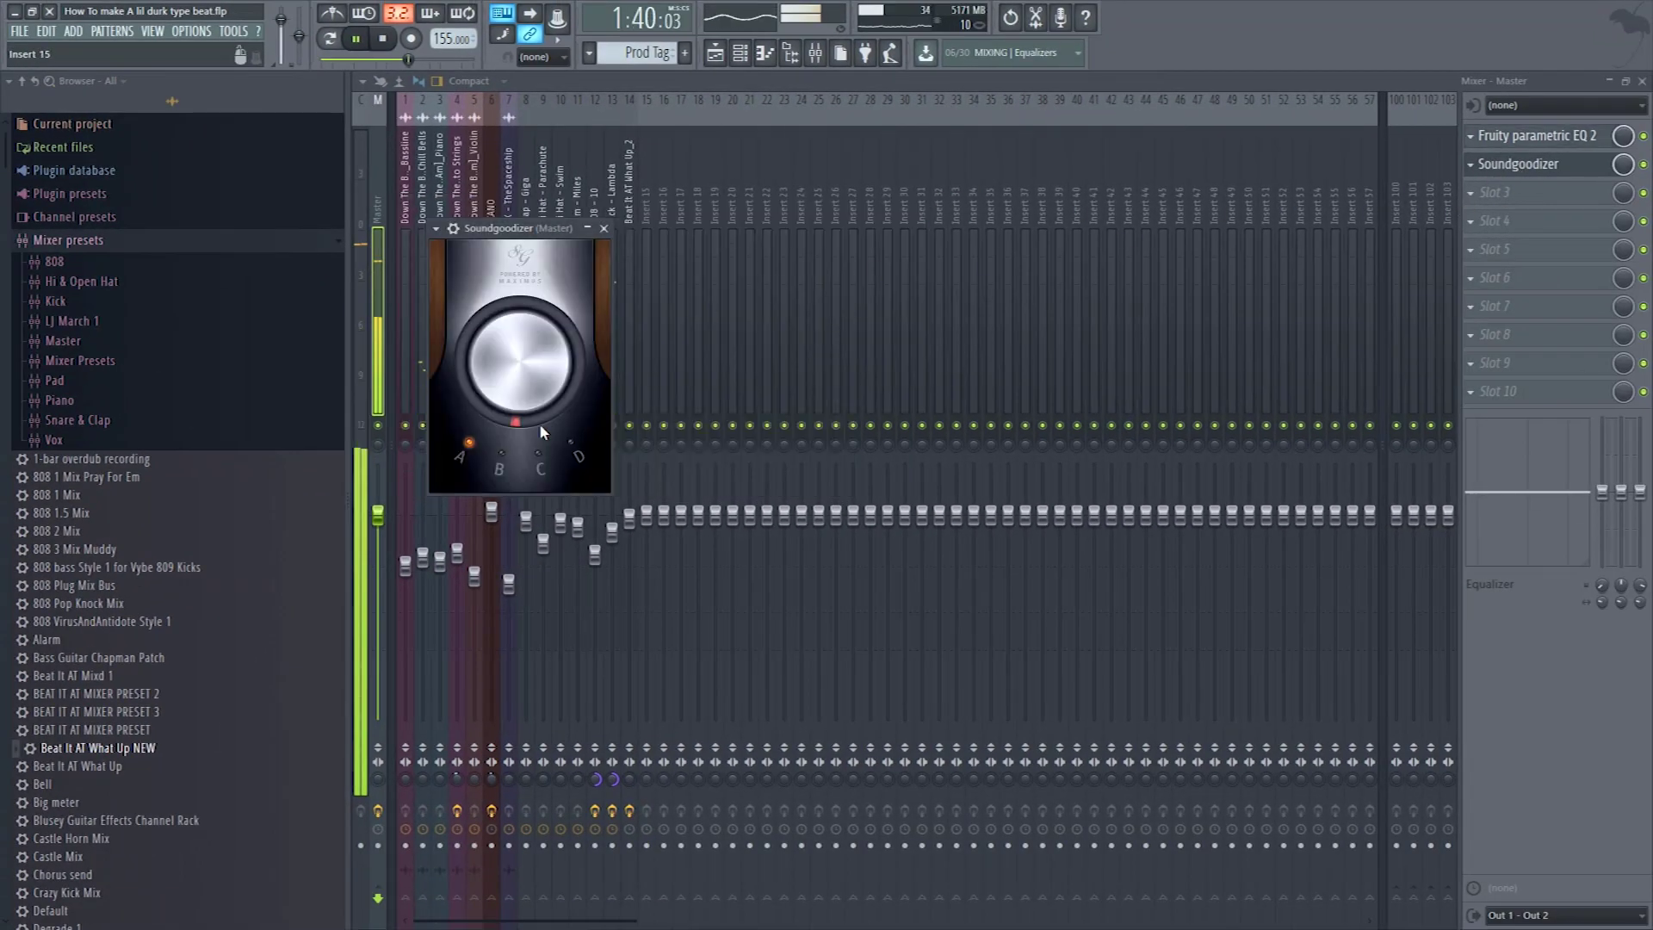
# - Load AR TG Mastering Stereo into the third effect slot of the Master track and slightly raise its input and spreader
pyautogui.click(603, 228)
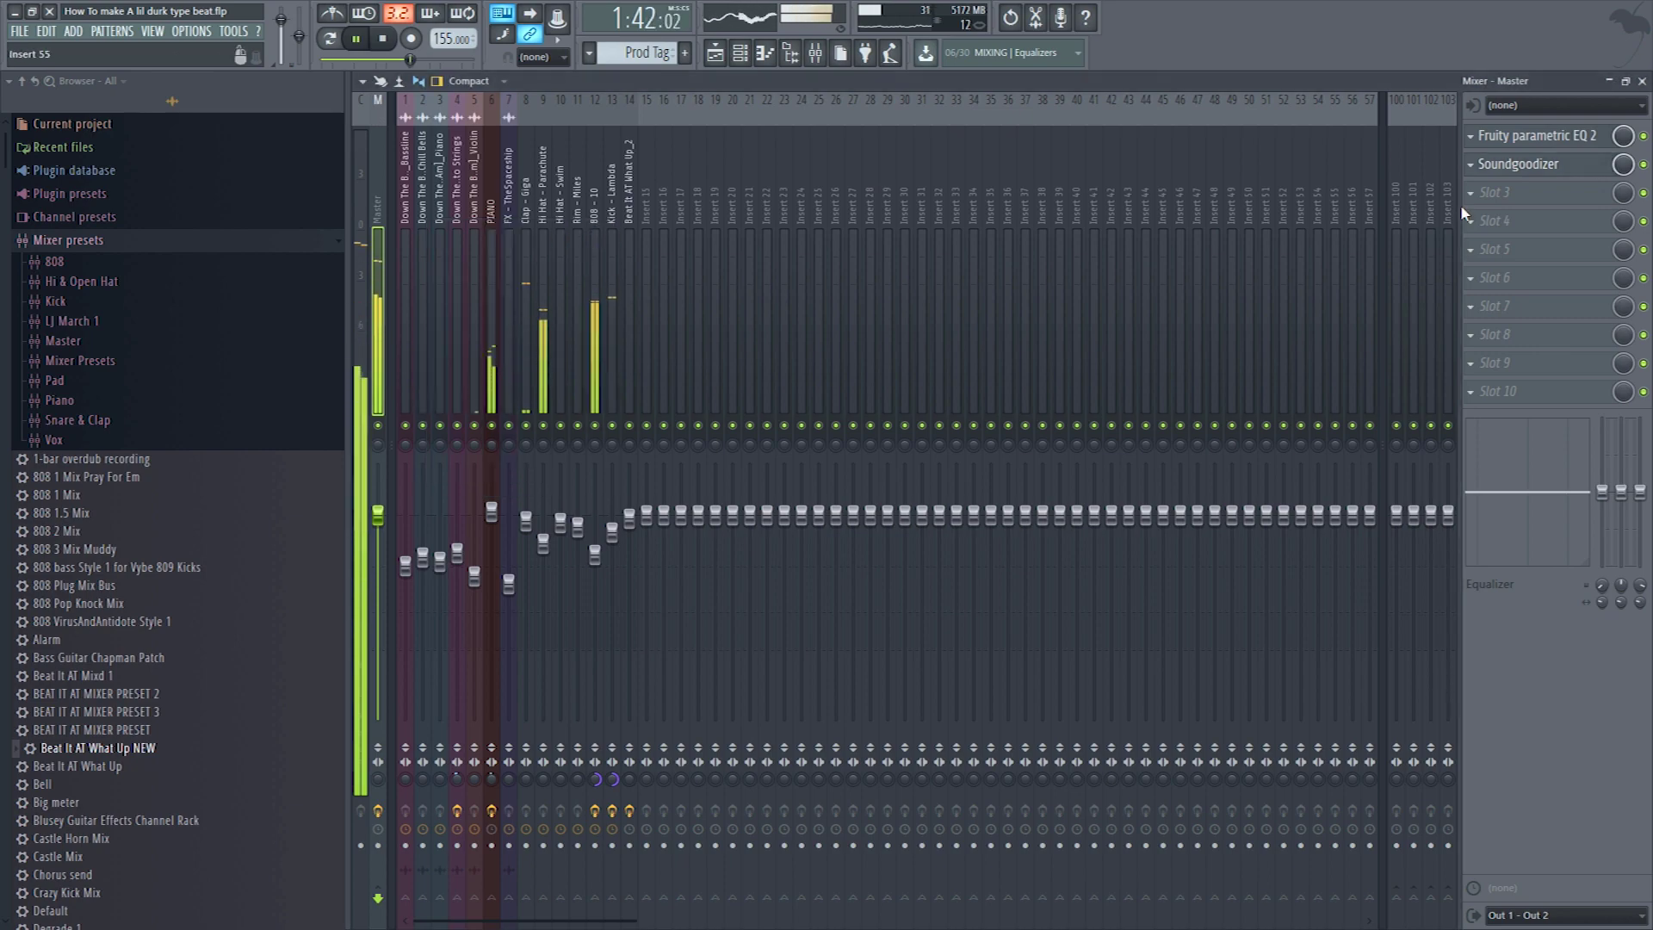
pyautogui.click(541, 359)
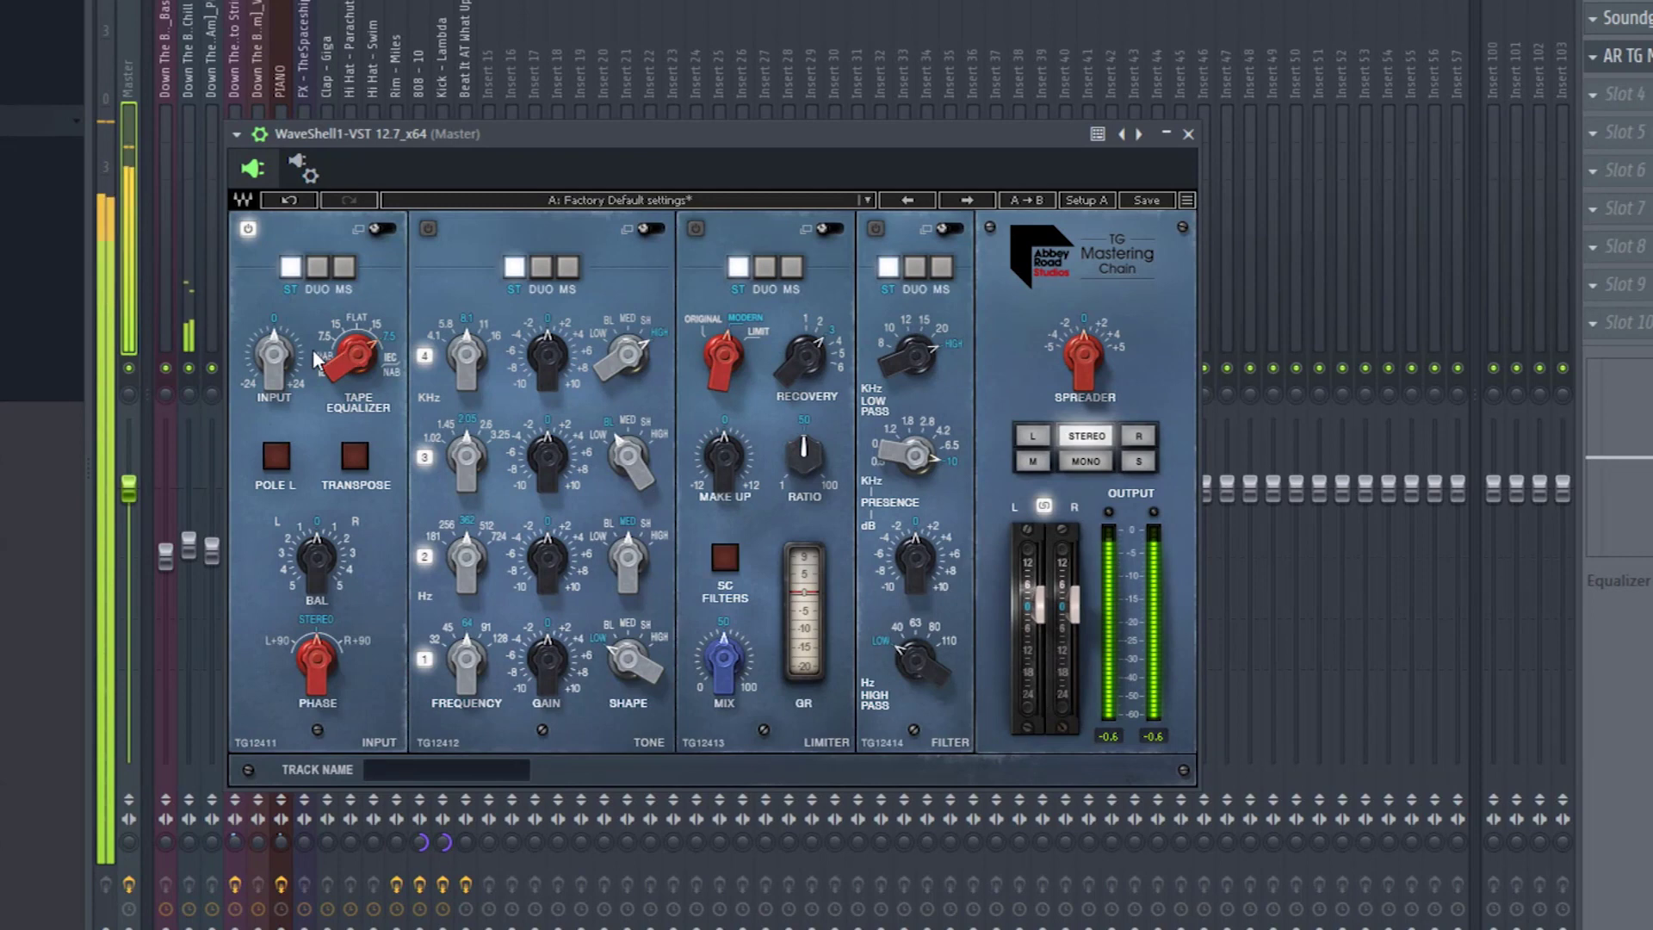
pyautogui.moveTo(274, 353); pyautogui.dragTo(273, 350)
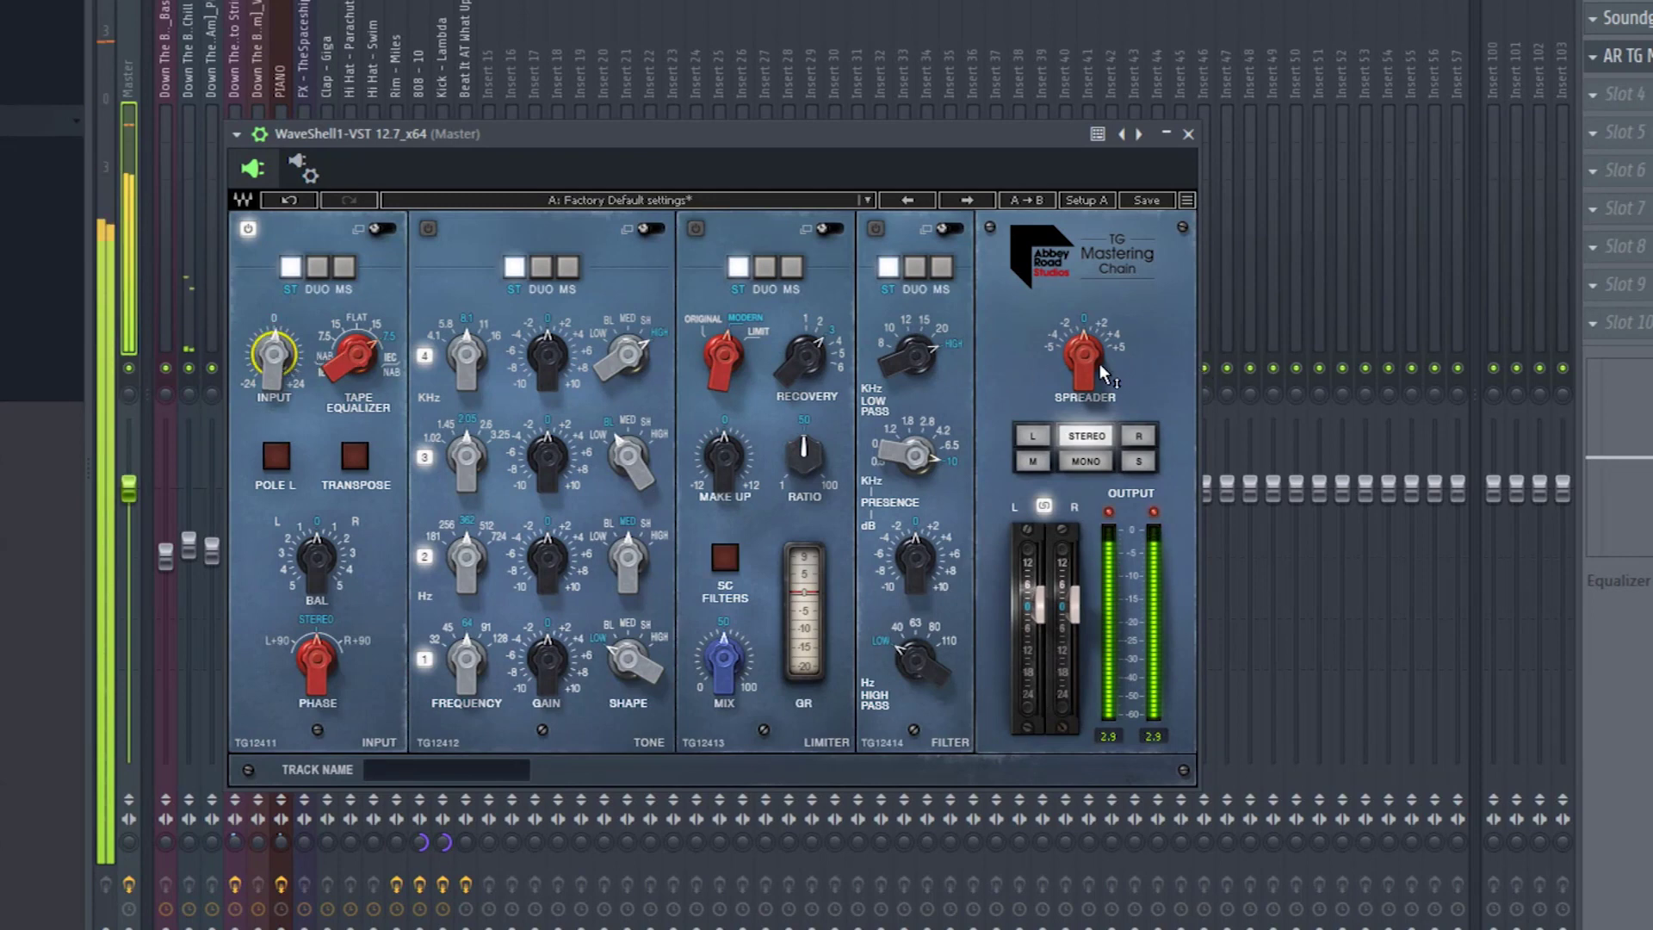
pyautogui.moveTo(1085, 356); pyautogui.dragTo(1084, 351)
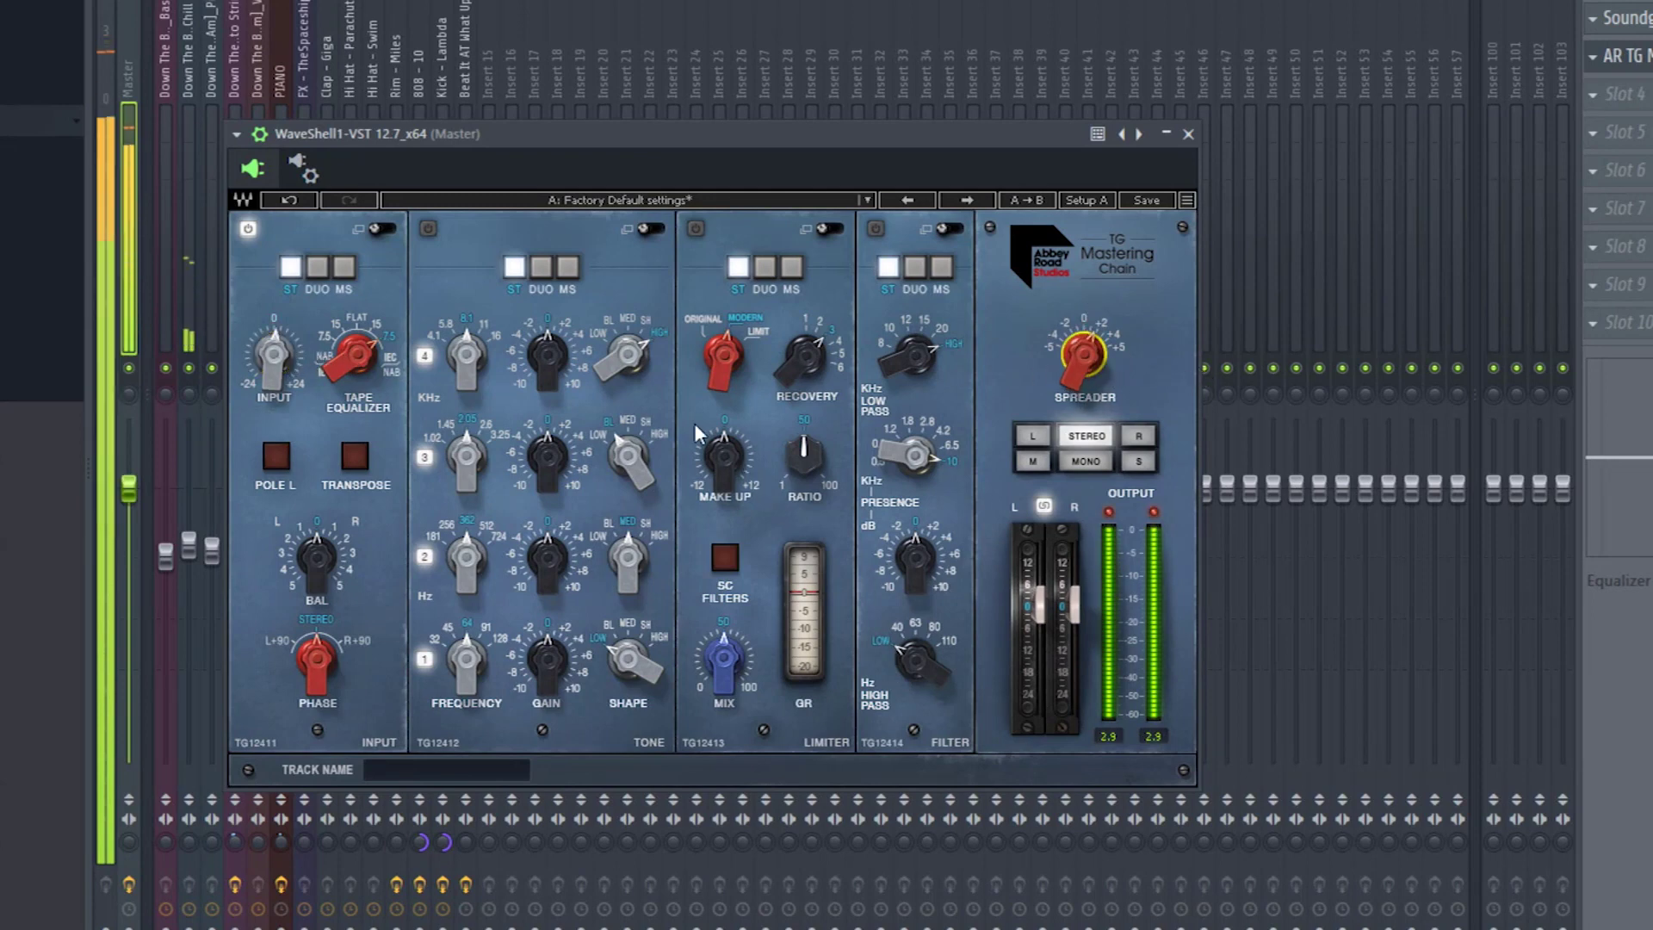
pyautogui.press('Escape')
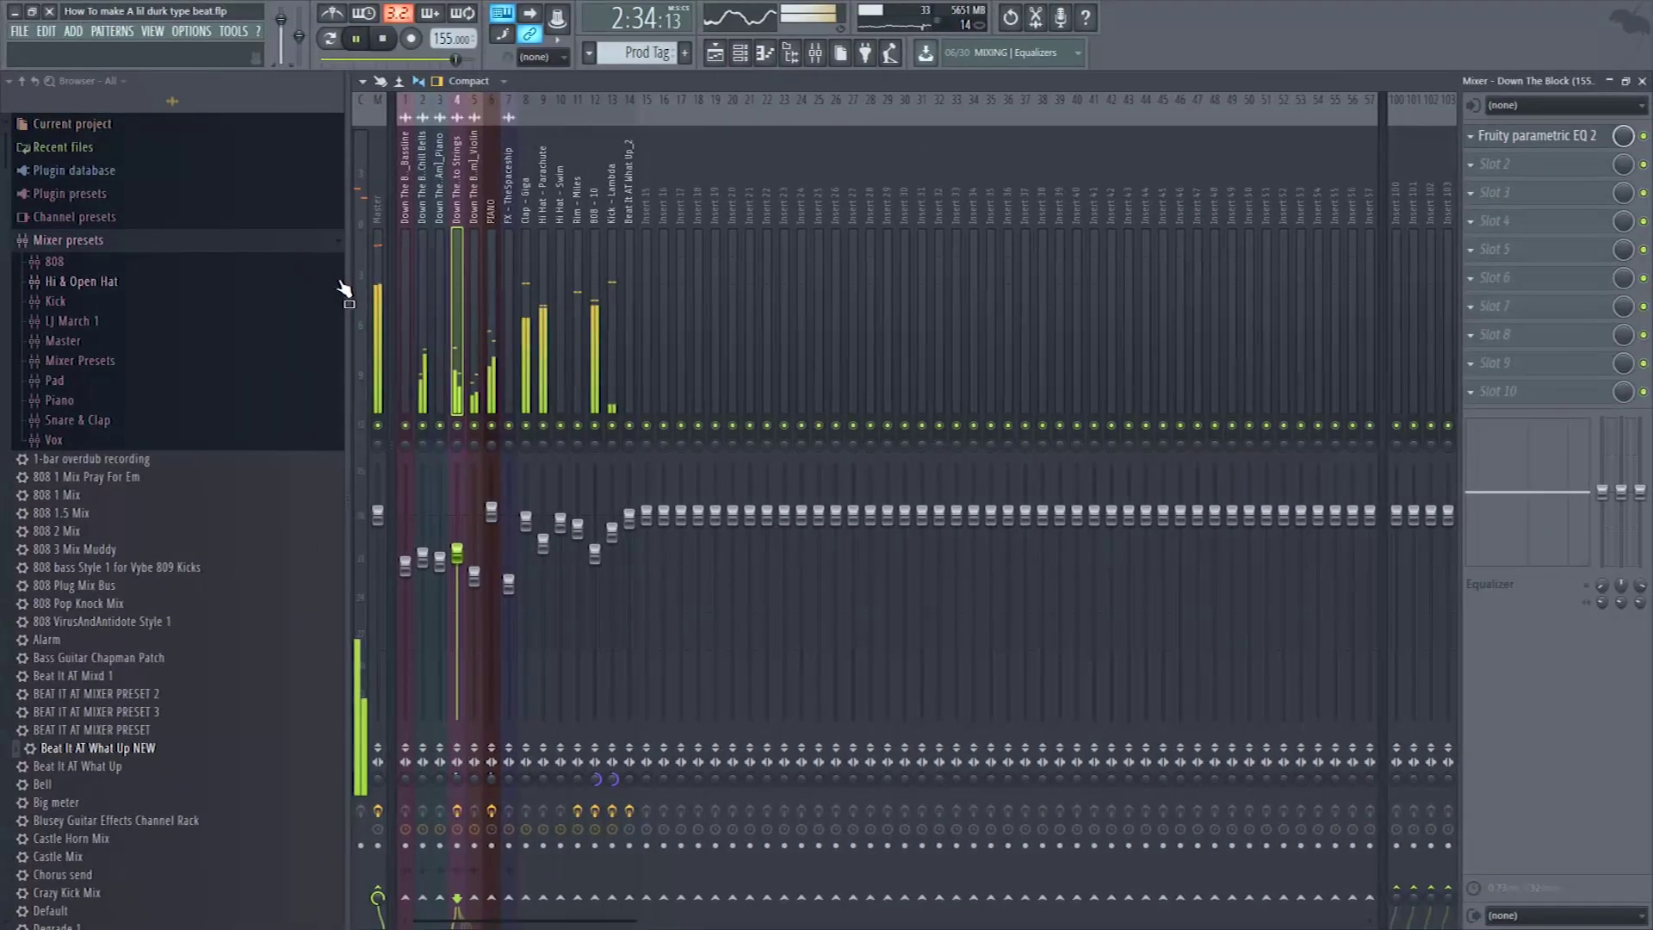
# - Load Ozone 8 Maximizer into the fifth effect slot of the Master track
pyautogui.click(376, 269)
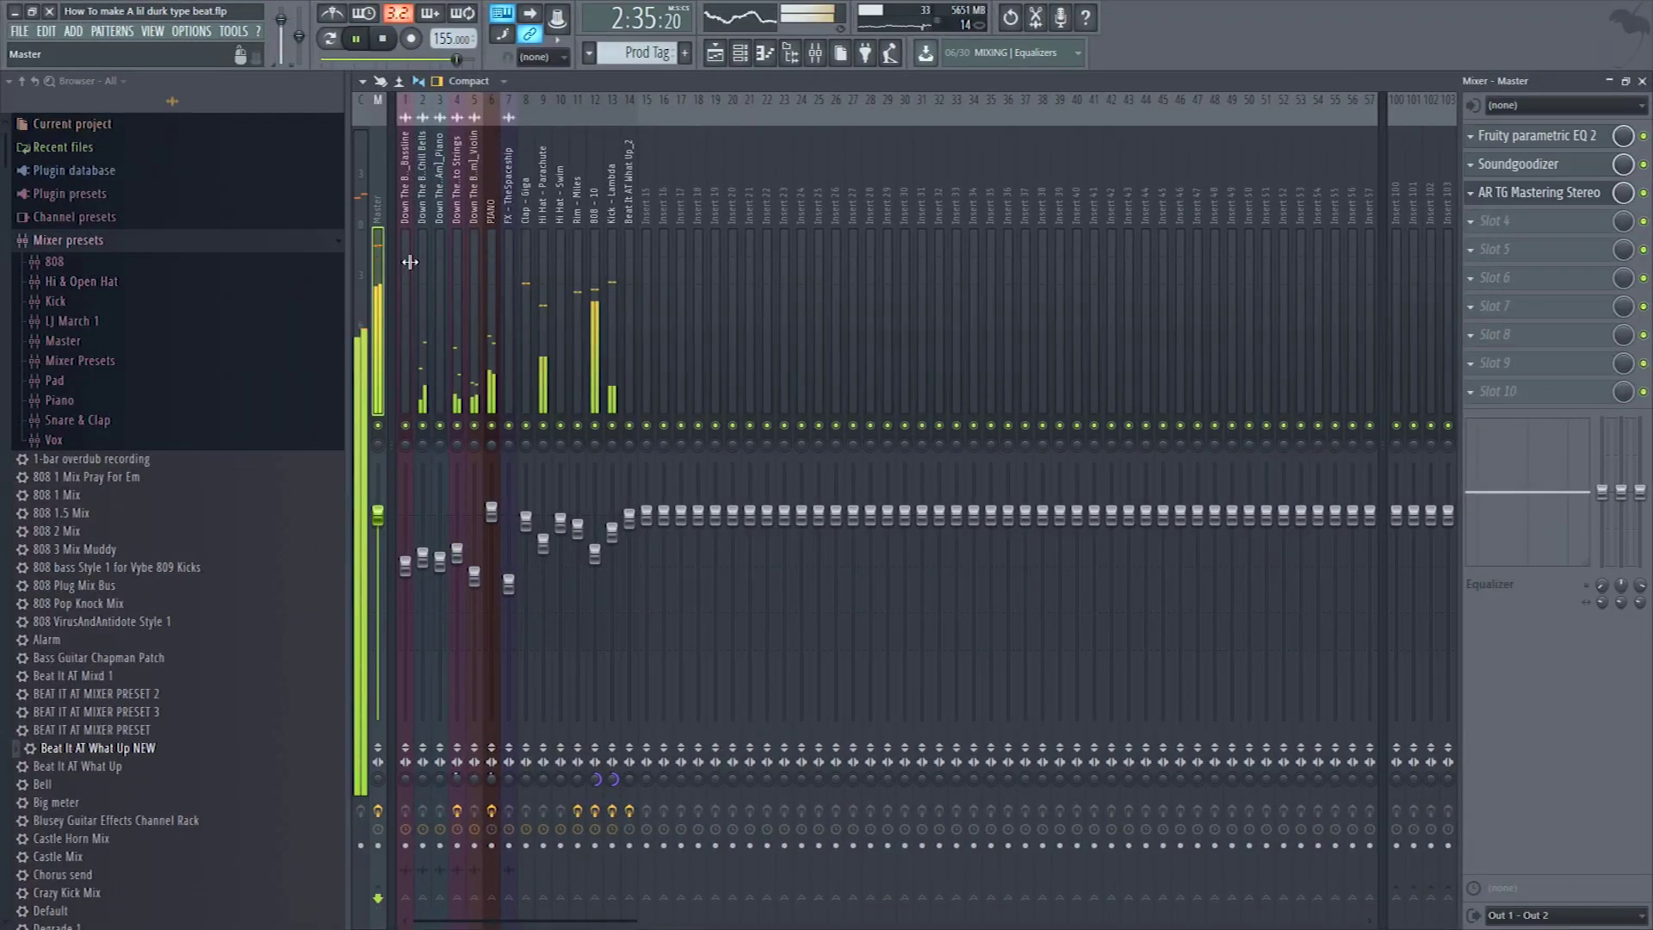
pyautogui.click(1575, 203)
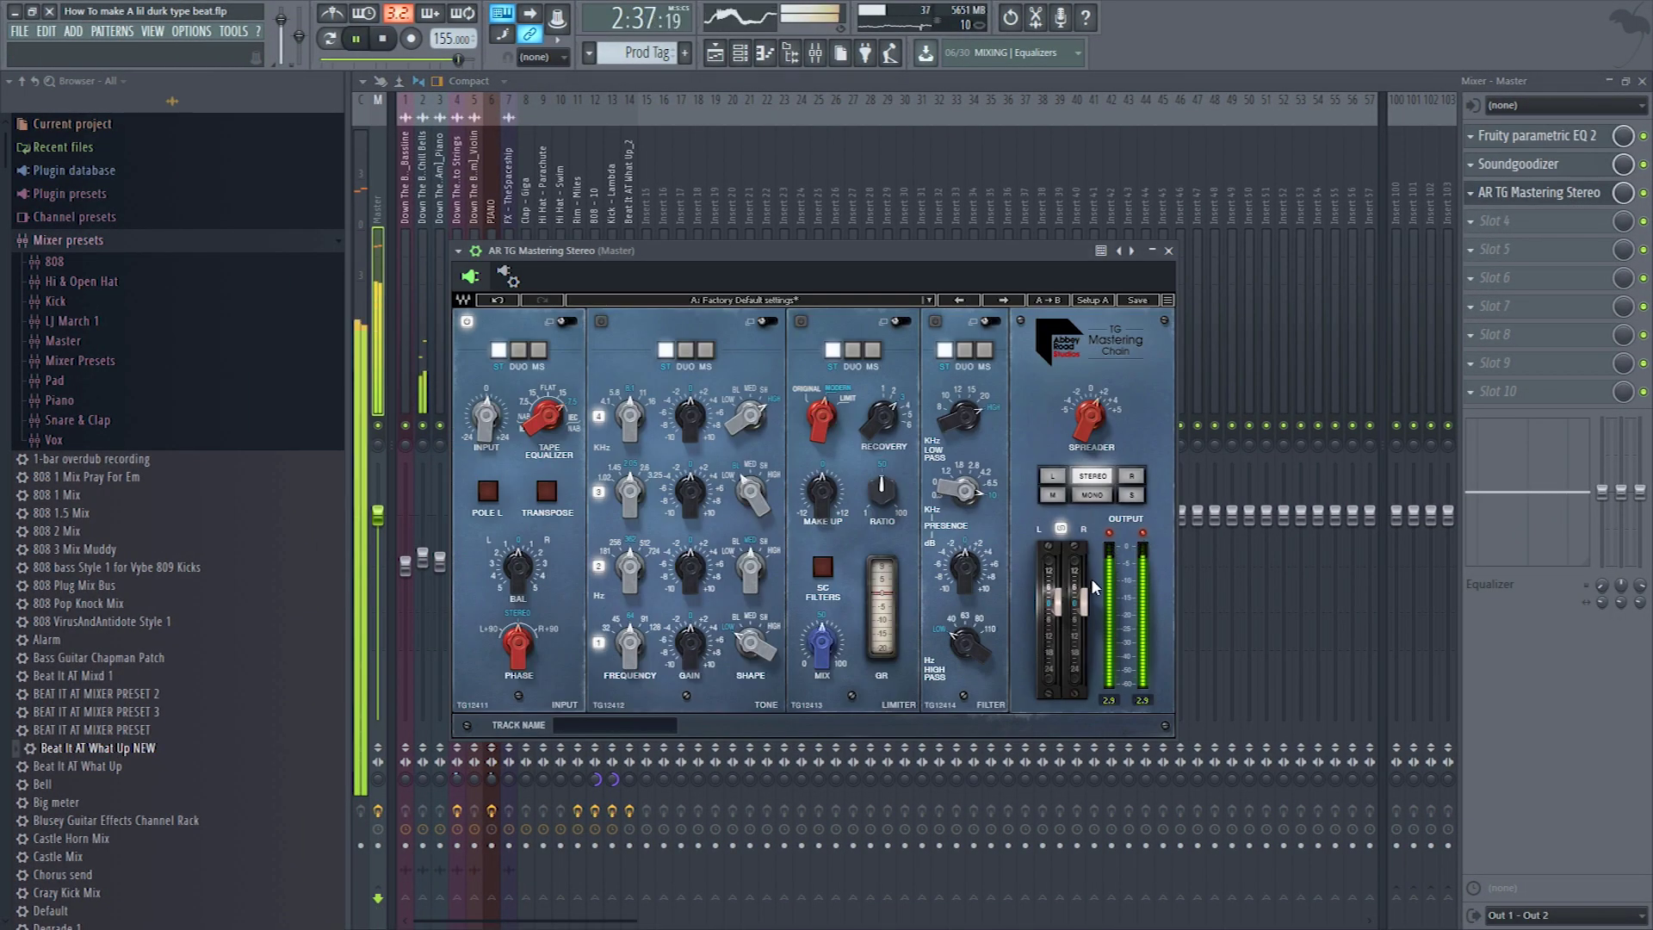
pyautogui.click(1589, 252)
pyautogui.press('m')
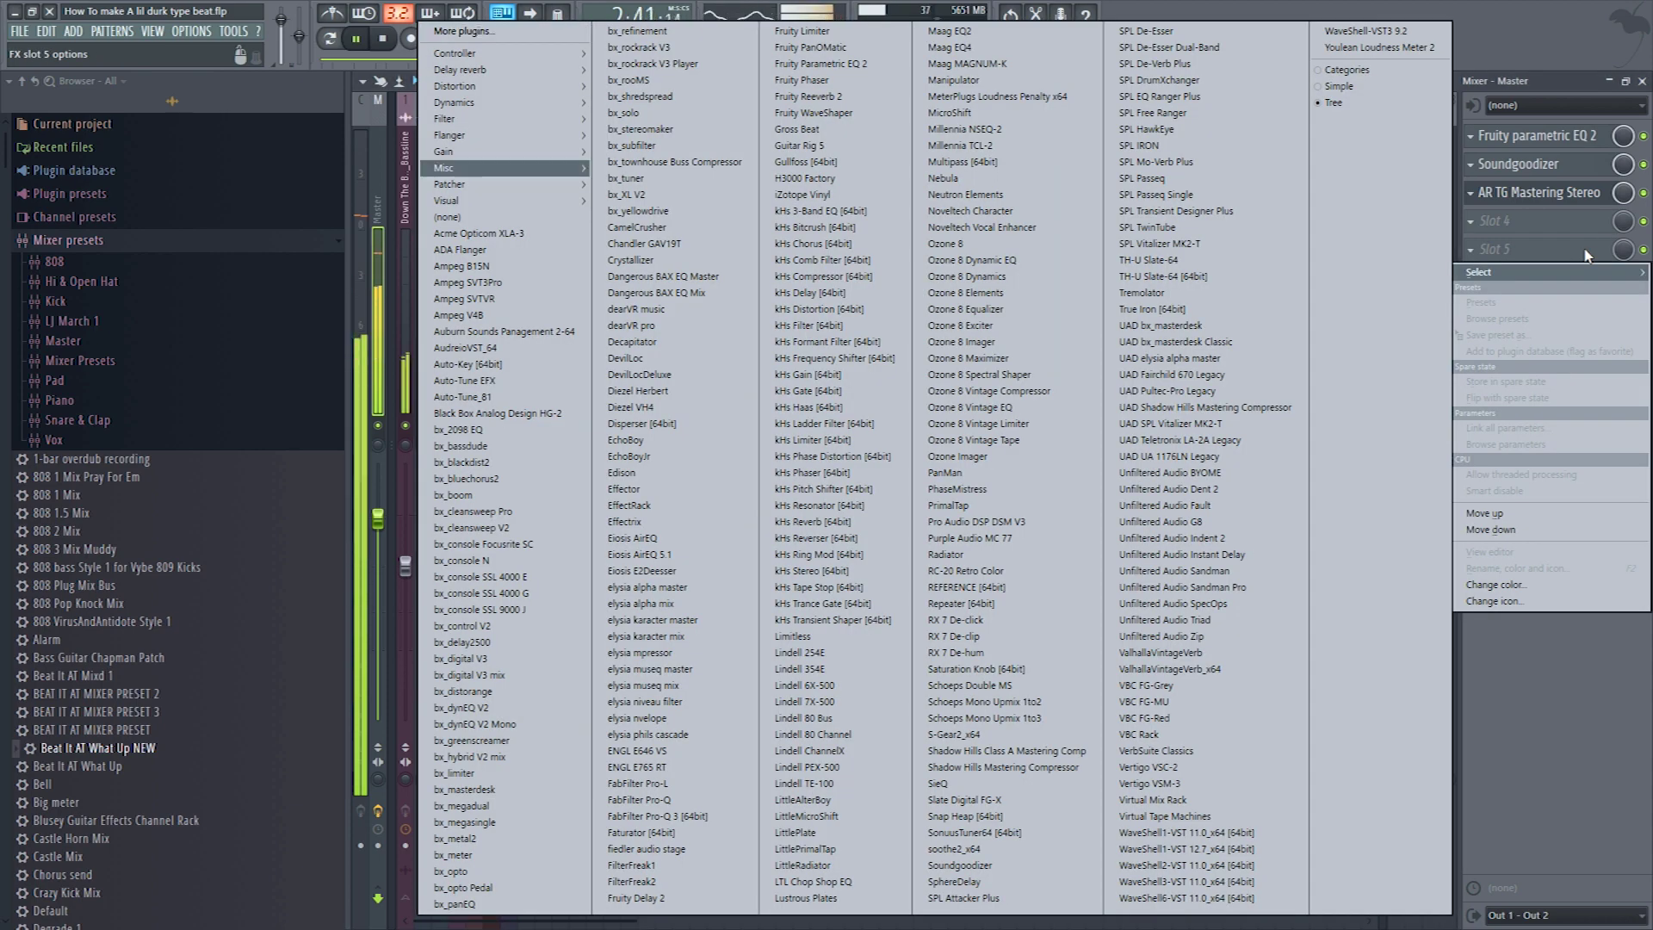
pyautogui.click(987, 358)
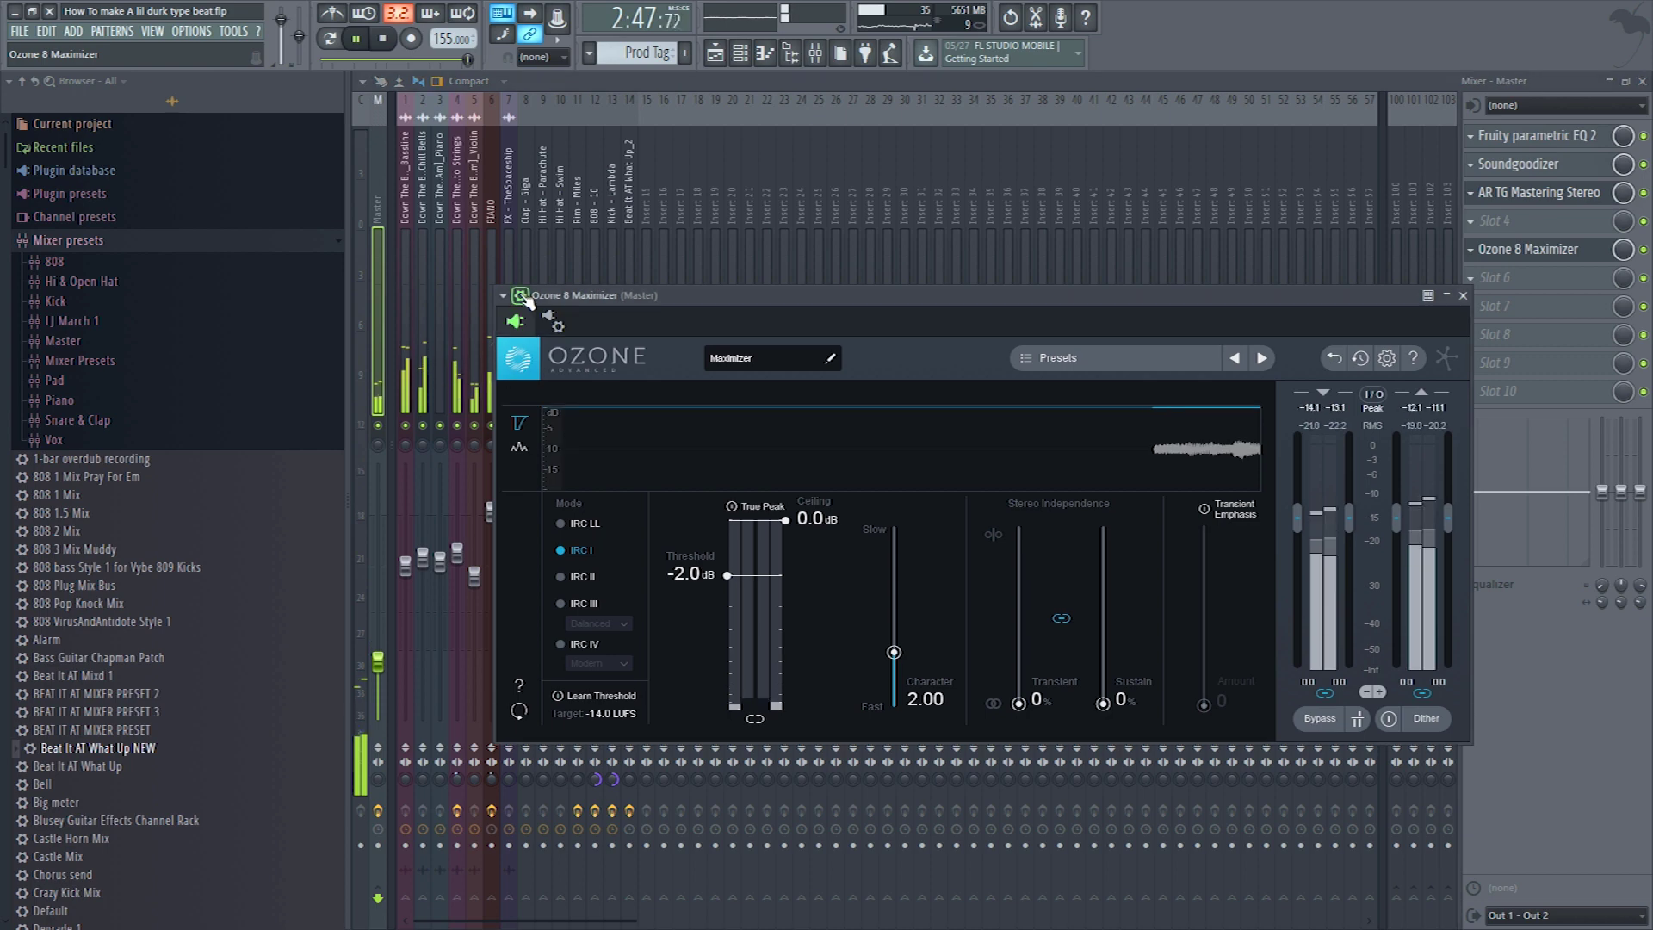
# - Set the Maximizer to IRC IV Modern with threshold -1.3 dB, character 2.30 and transient emphasis enabled at 35
pyautogui.click(581, 645)
pyautogui.moveTo(762, 572); pyautogui.dragTo(758, 565)
pyautogui.moveTo(894, 652); pyautogui.dragTo(893, 645)
pyautogui.moveTo(763, 565); pyautogui.dragTo(763, 559)
pyautogui.click(1204, 509)
pyautogui.moveTo(1204, 704)
pyautogui.mouseDown()
pyautogui.moveTo(1214, 645)
pyautogui.moveTo(1212, 674)
pyautogui.mouseUp()
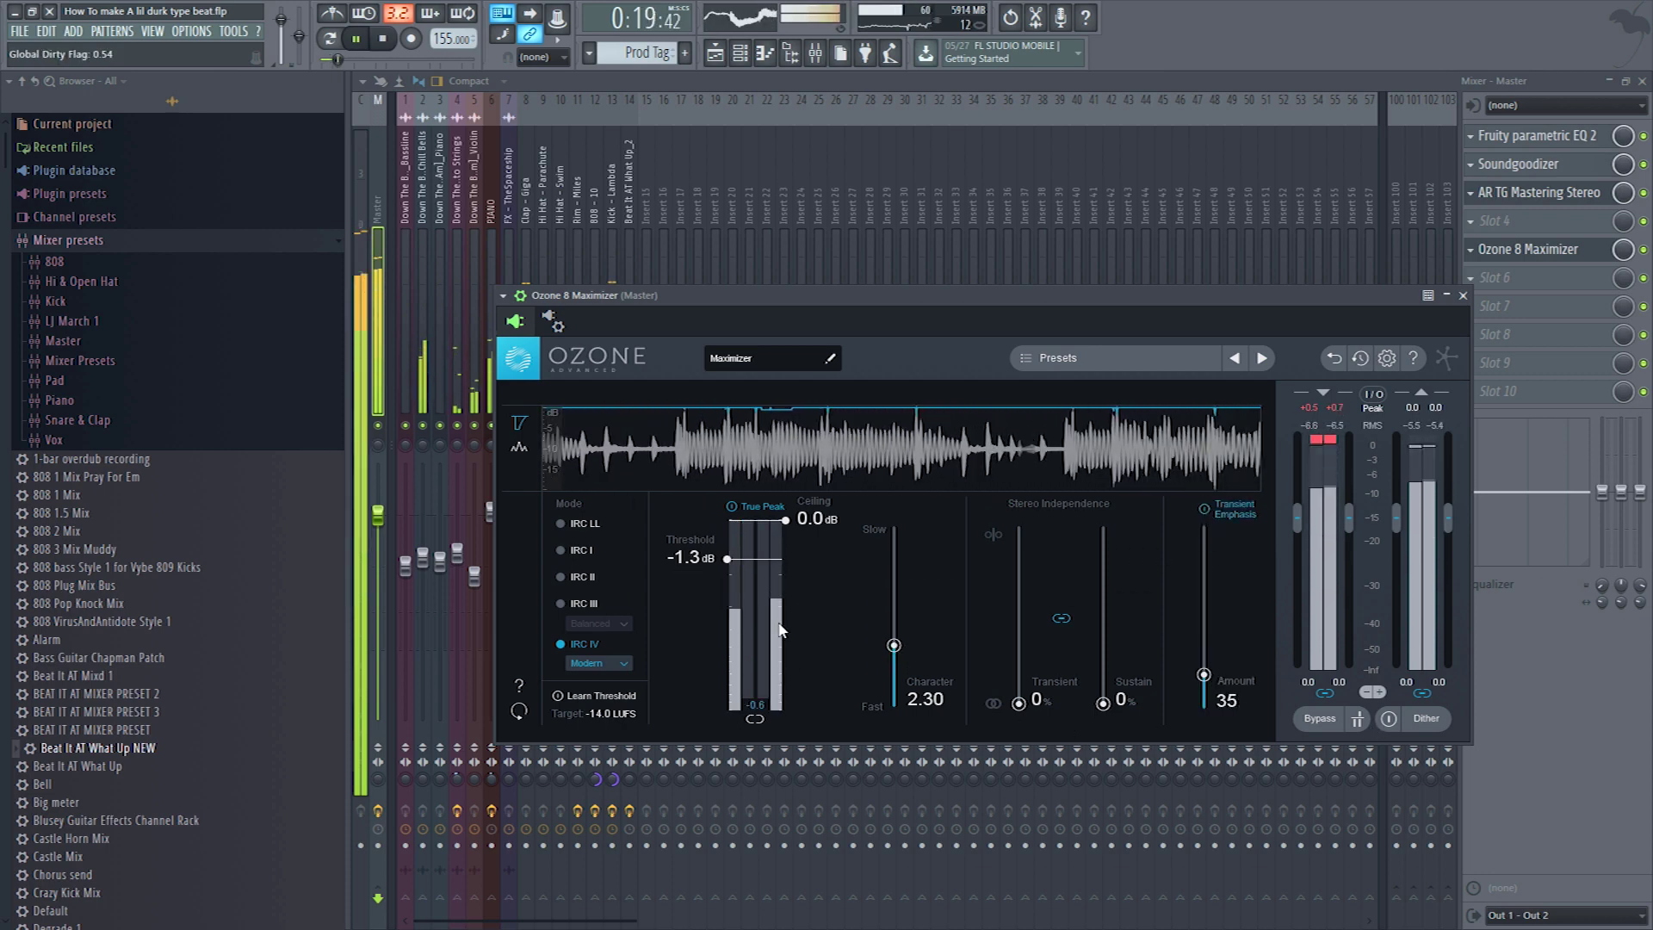
# - Set the Maximizer threshold to -0.9 dB and enable the Tone section of AR TG Mastering Stereo on the Master track
pyautogui.moveTo(760, 558); pyautogui.dragTo(763, 550)
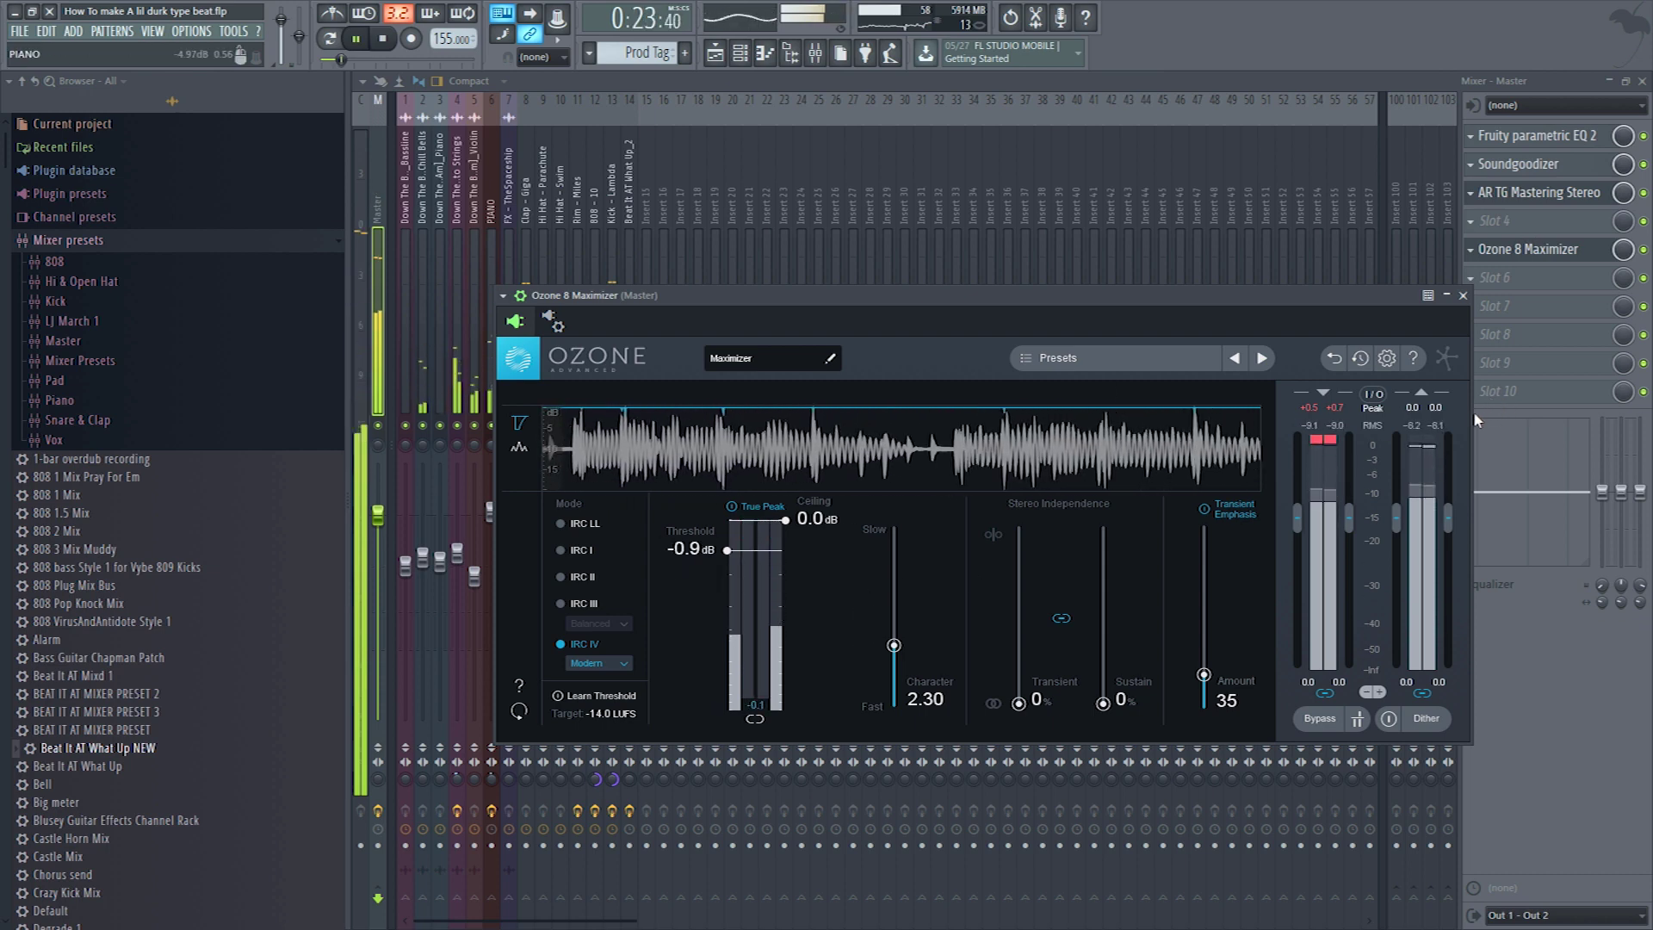
pyautogui.click(1463, 296)
pyautogui.click(1528, 194)
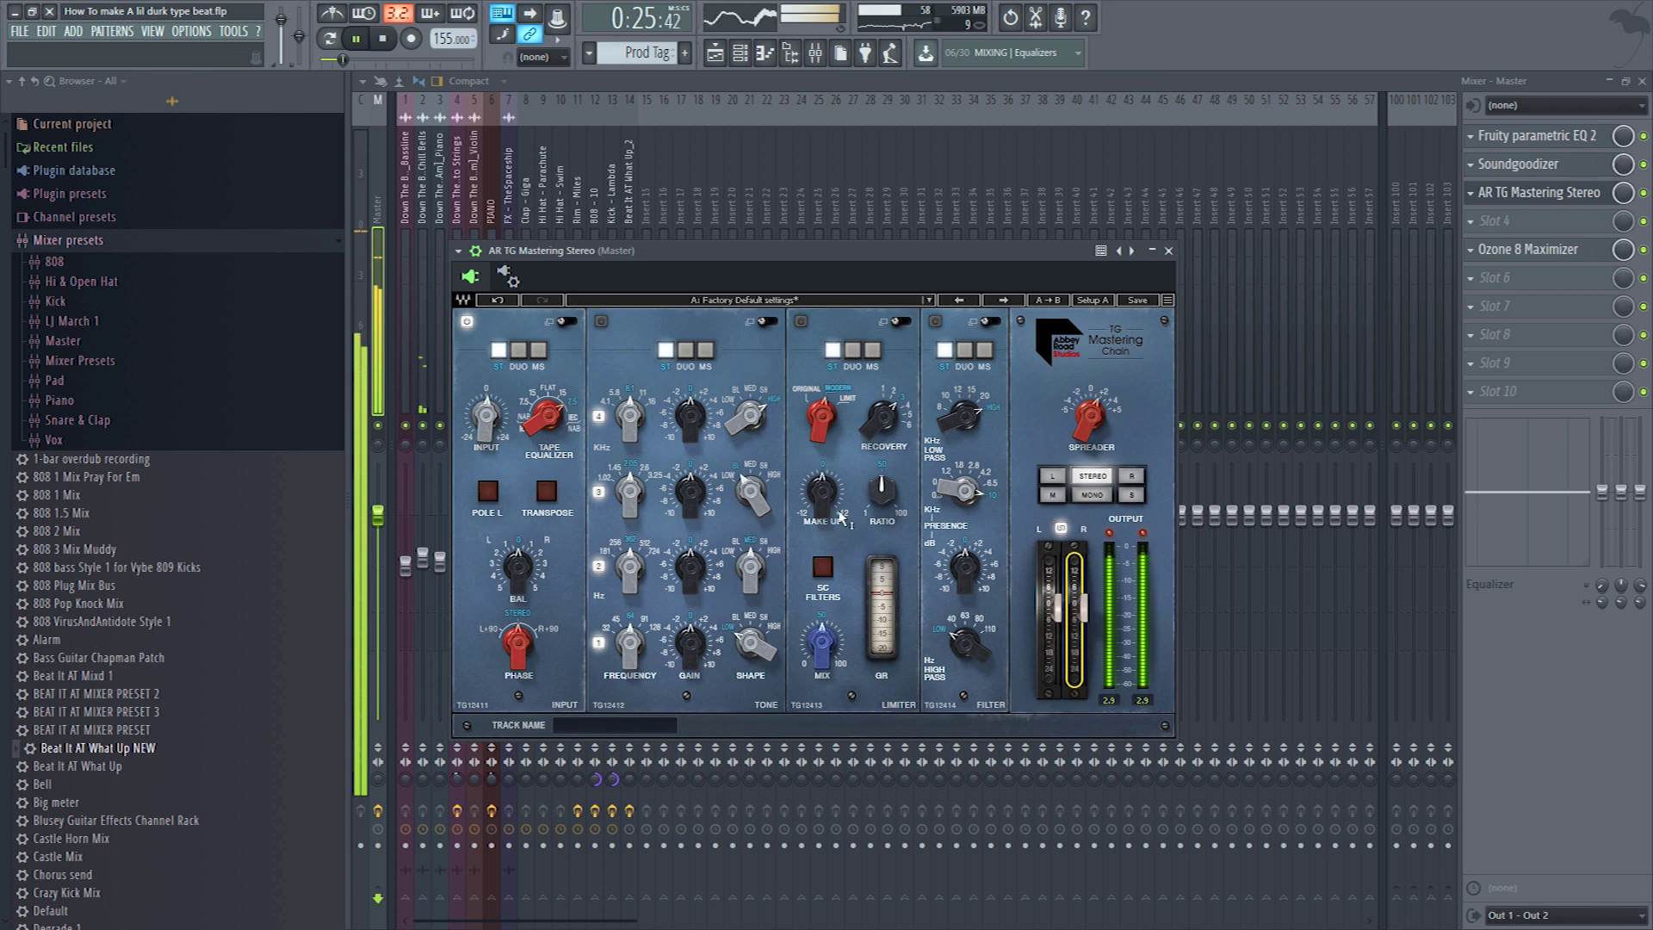
pyautogui.moveTo(674, 560); pyautogui.dragTo(676, 548)
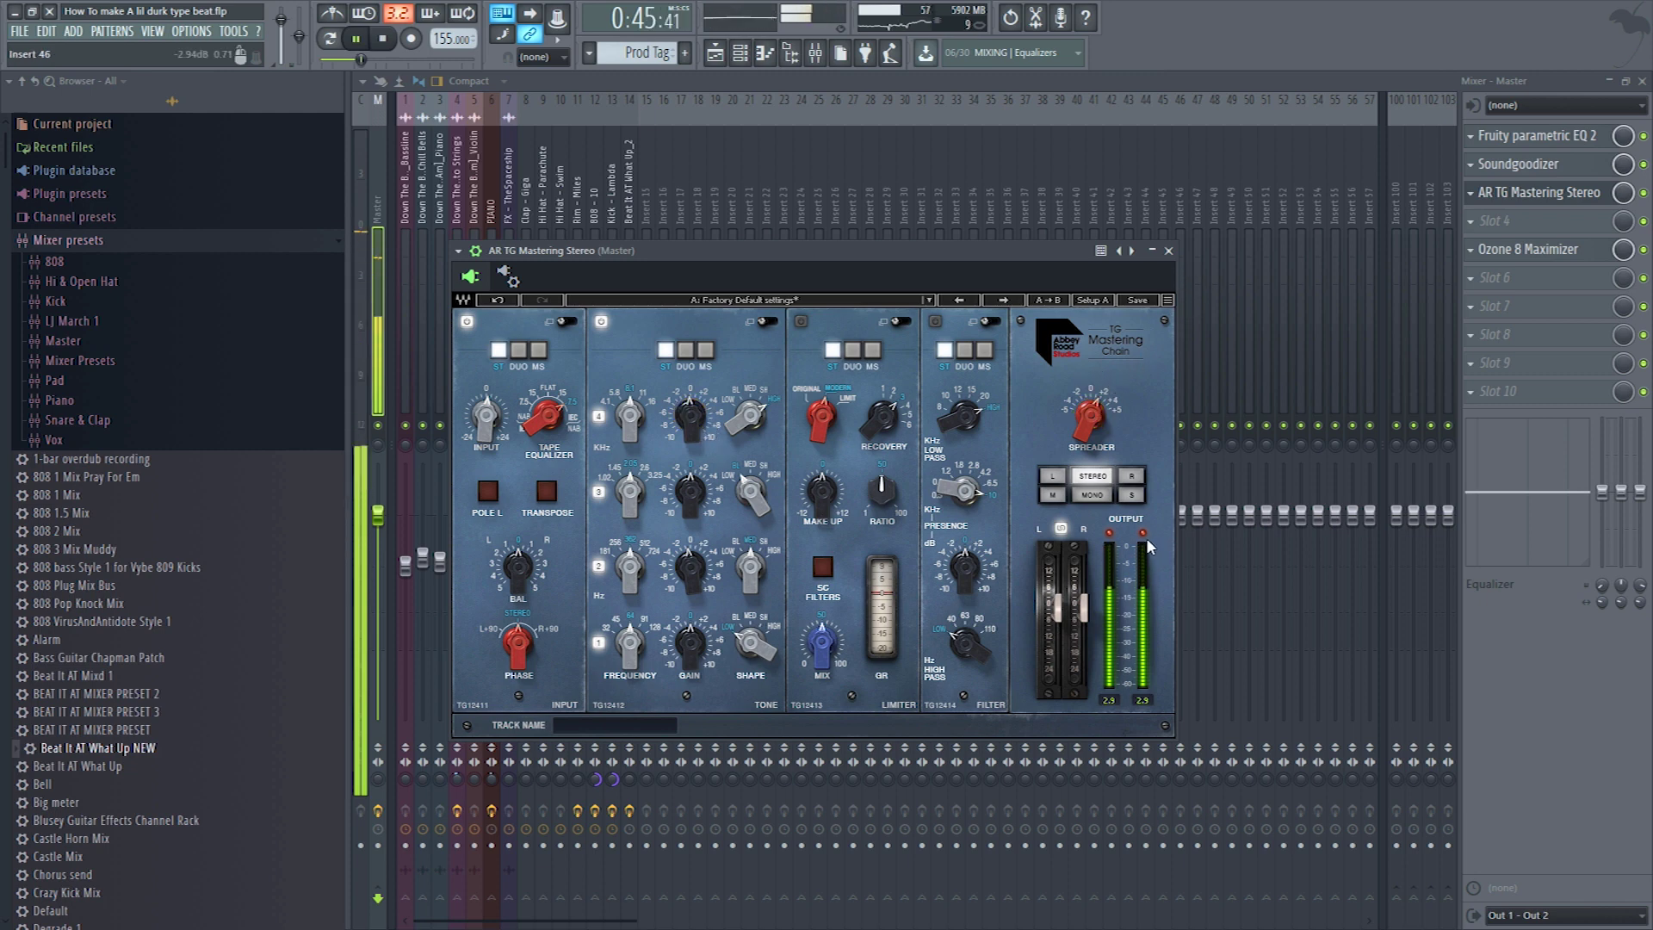
pyautogui.click(1169, 250)
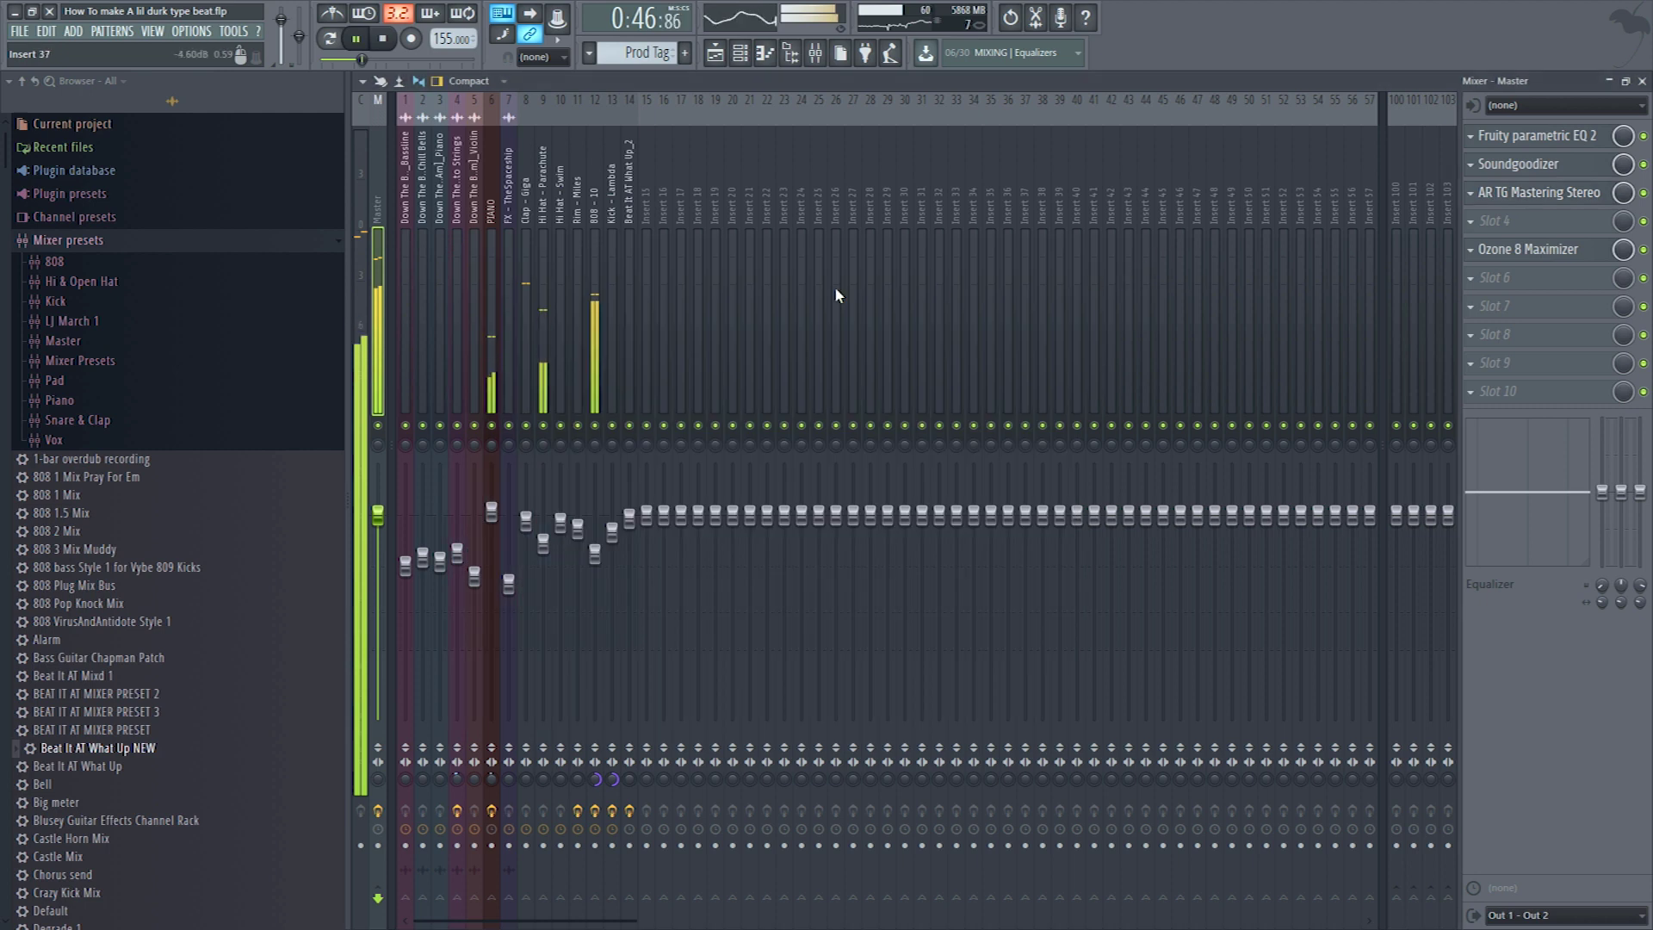
# - Set CamelCrusher's Mech distortion to 2% on the 808 - 10 track and slightly lower the track's volume
pyautogui.click(600, 336)
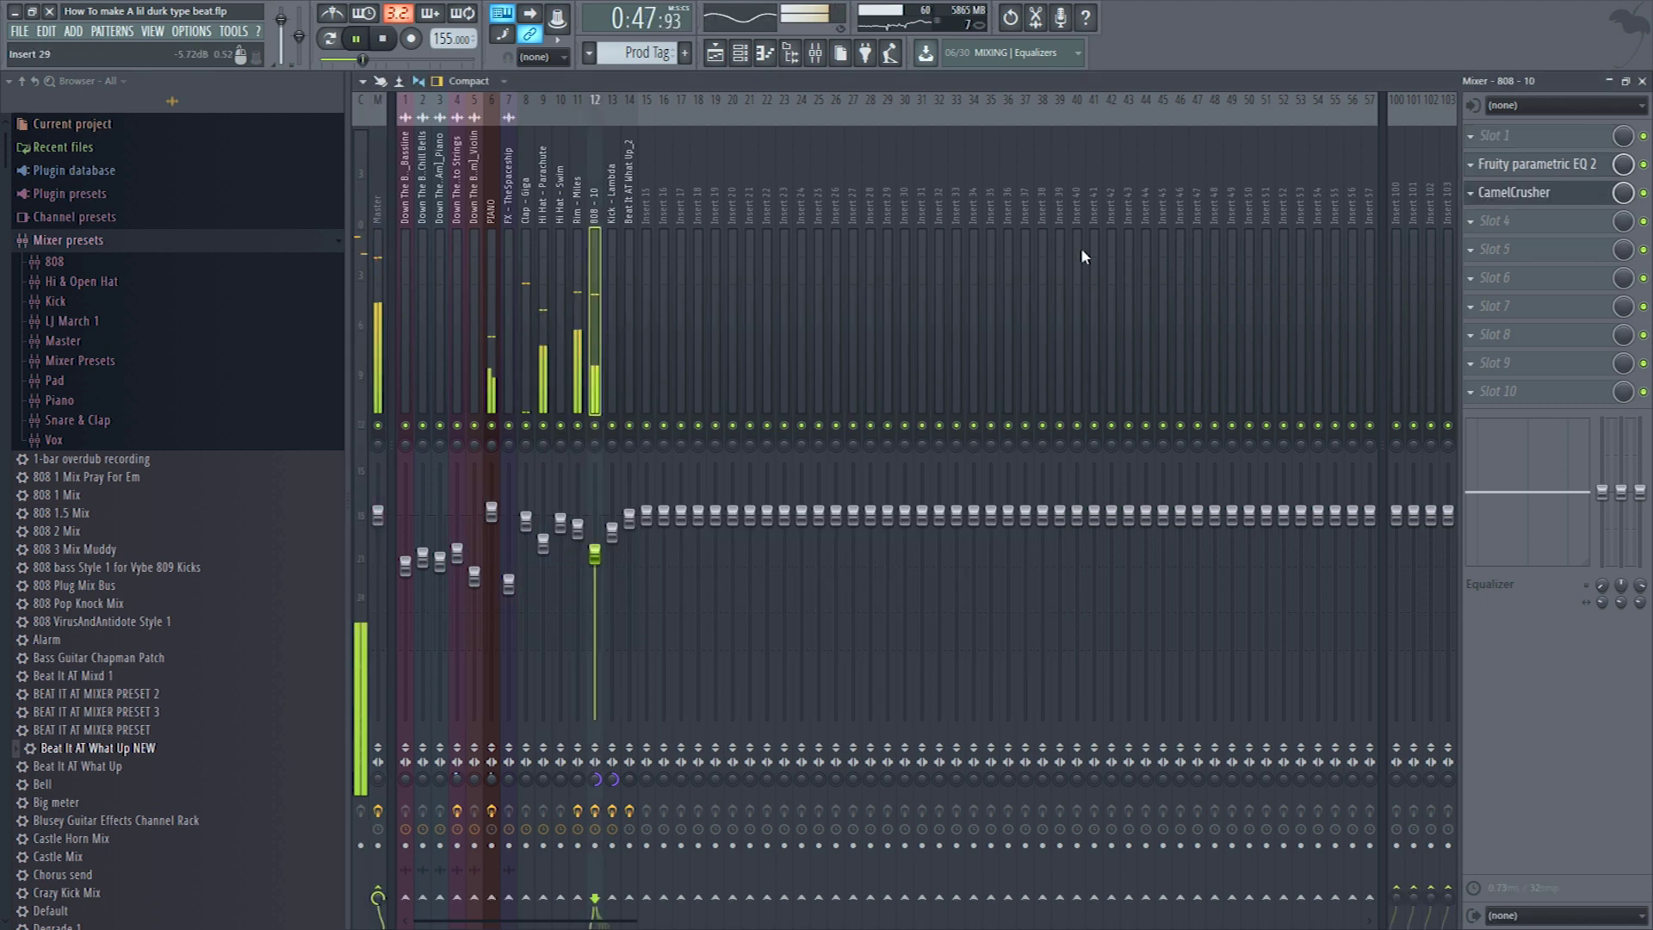
pyautogui.click(1541, 195)
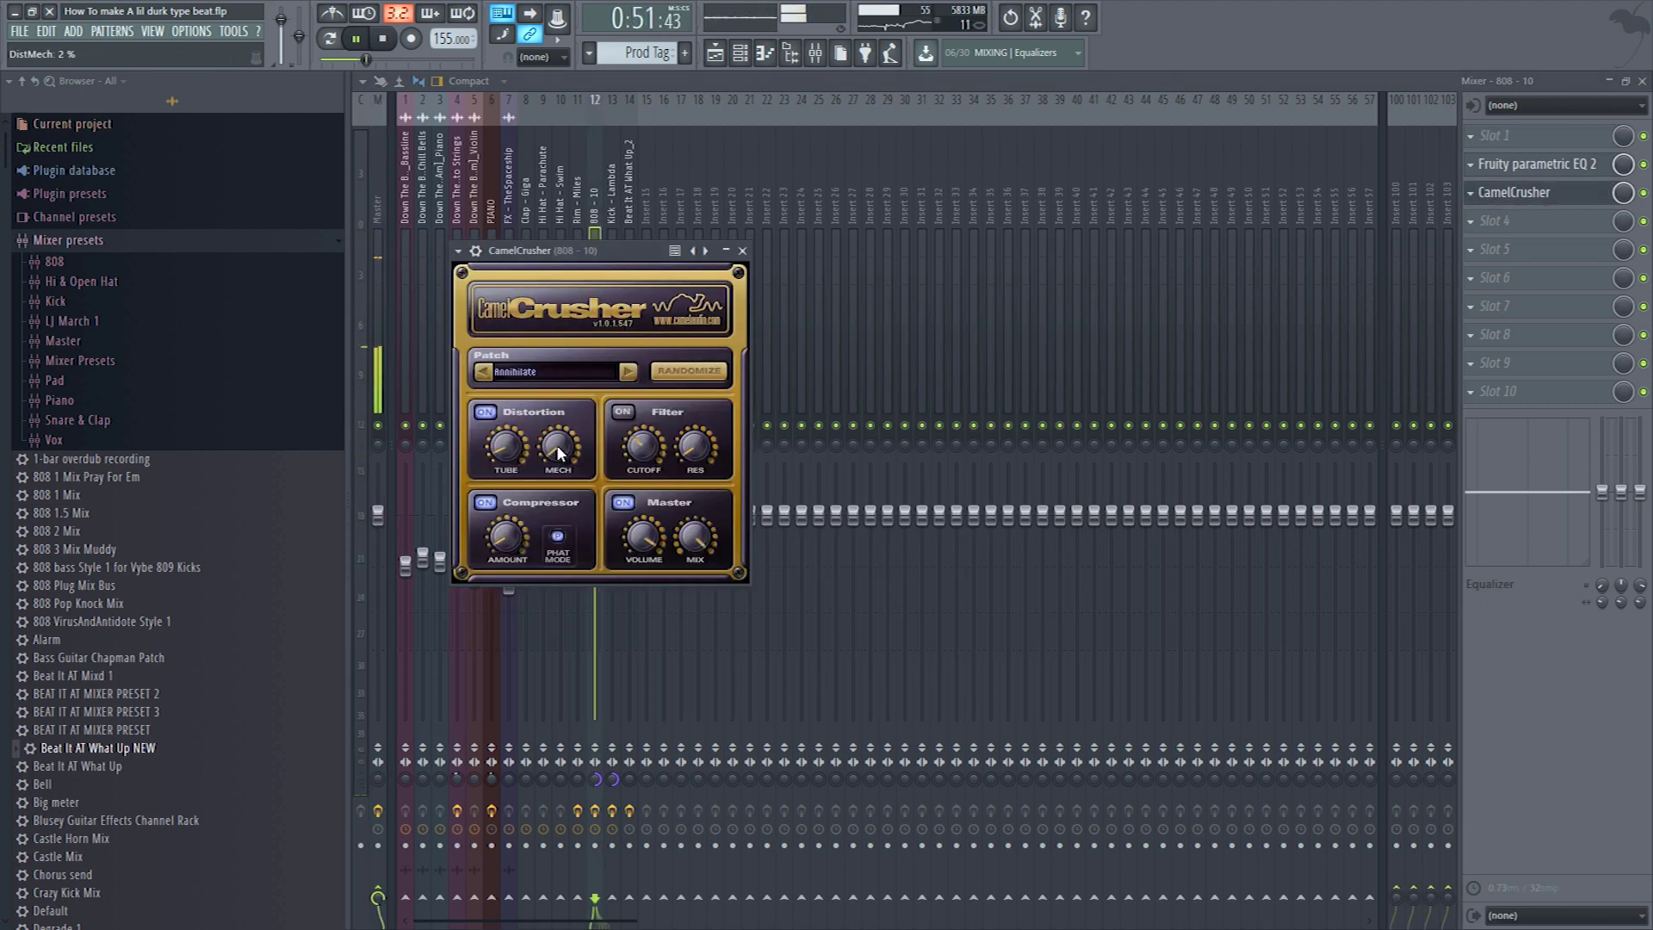
pyautogui.click(742, 251)
# - Slightly raise the volume of the Kick - Lambda mixer track
pyautogui.moveTo(593, 518)
pyautogui.mouseDown()
pyautogui.moveTo(615, 549)
pyautogui.moveTo(612, 521)
pyautogui.mouseUp()
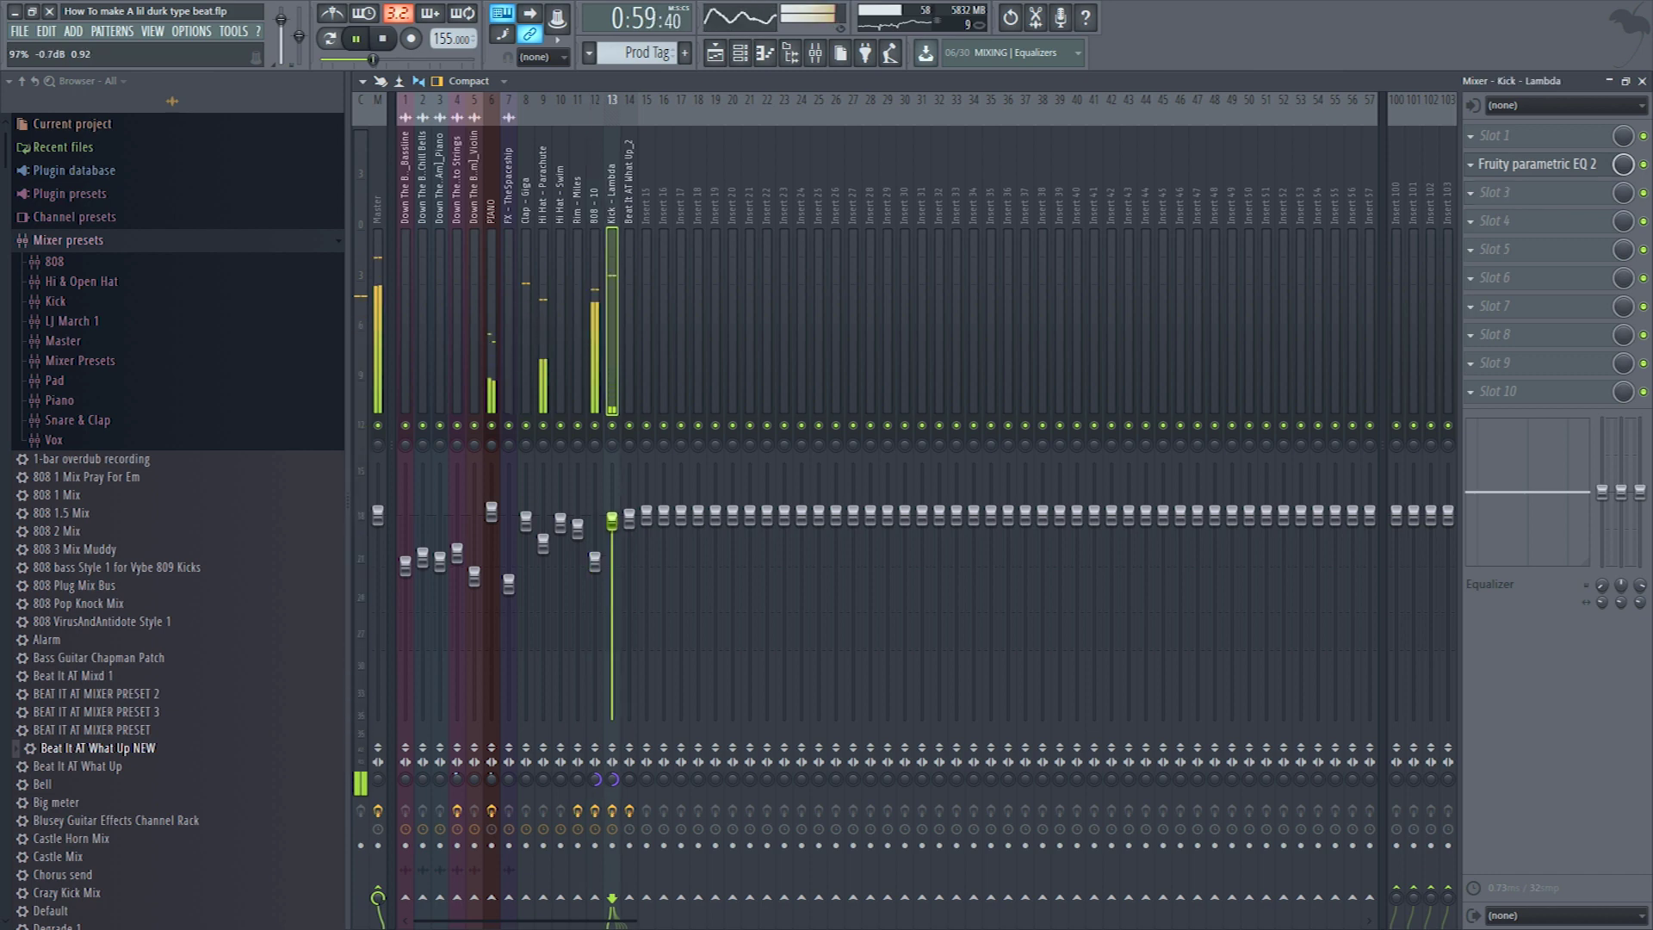
pyautogui.moveTo(612, 523); pyautogui.dragTo(612, 527)
pyautogui.rightClick(613, 527)
pyautogui.click(616, 320)
# - Set the Master track's Ozone 8 Maximizer to threshold -1.2 dB, character 2.50 and transient emphasis amount 38
pyautogui.click(376, 297)
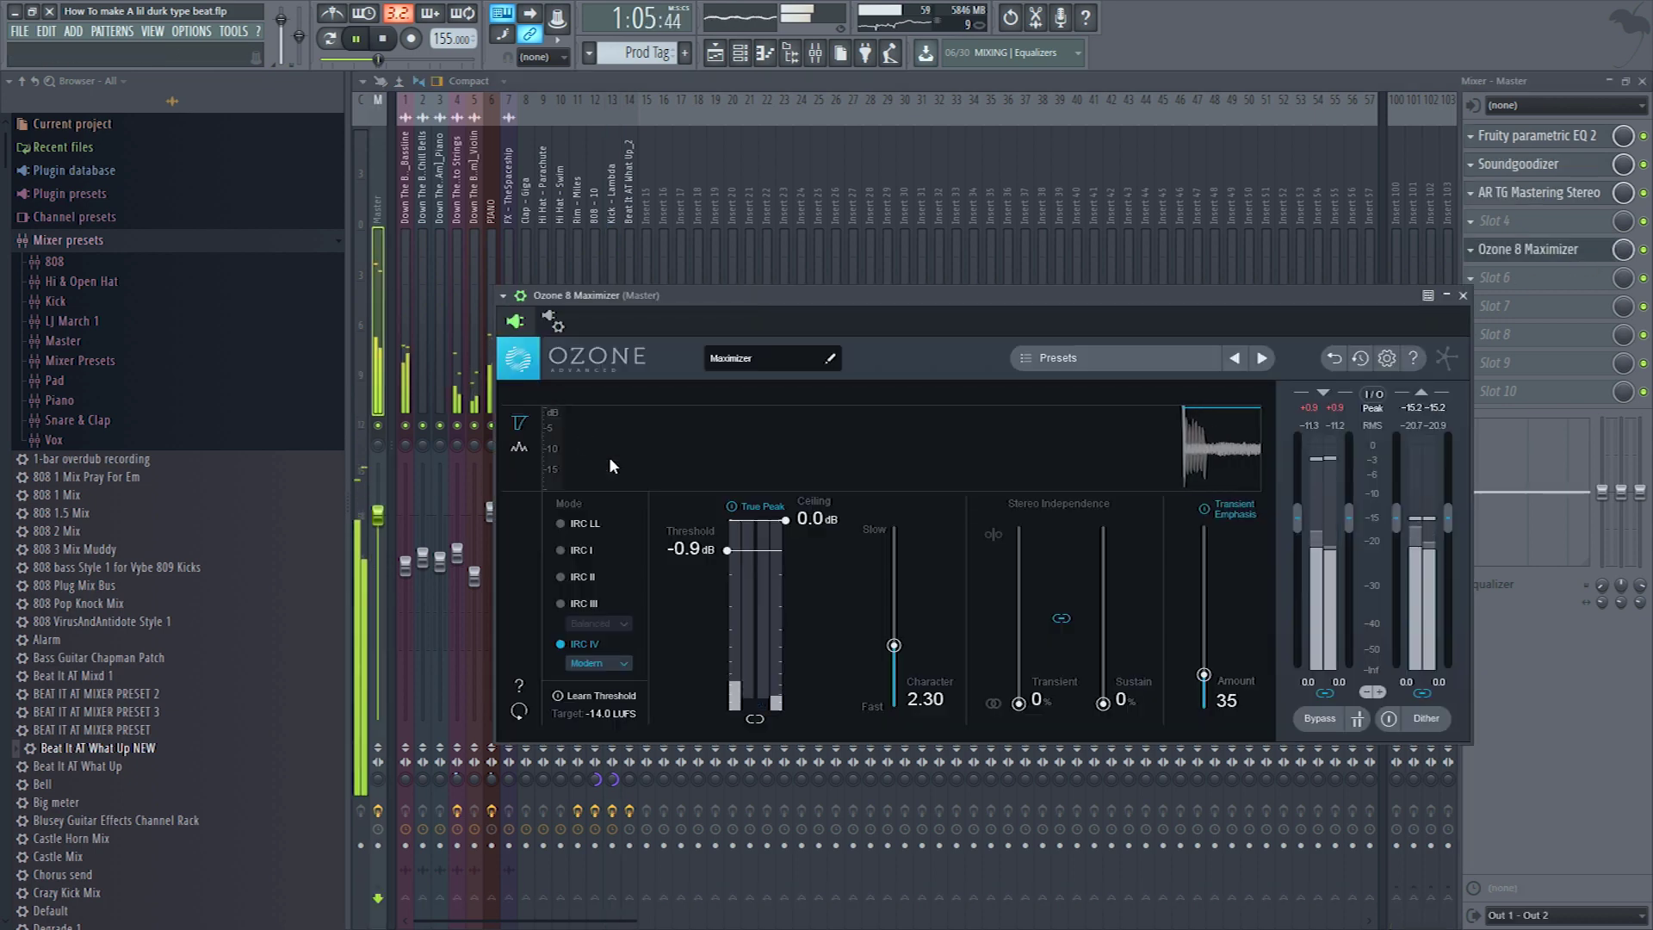
pyautogui.scroll(2, 917, 660)
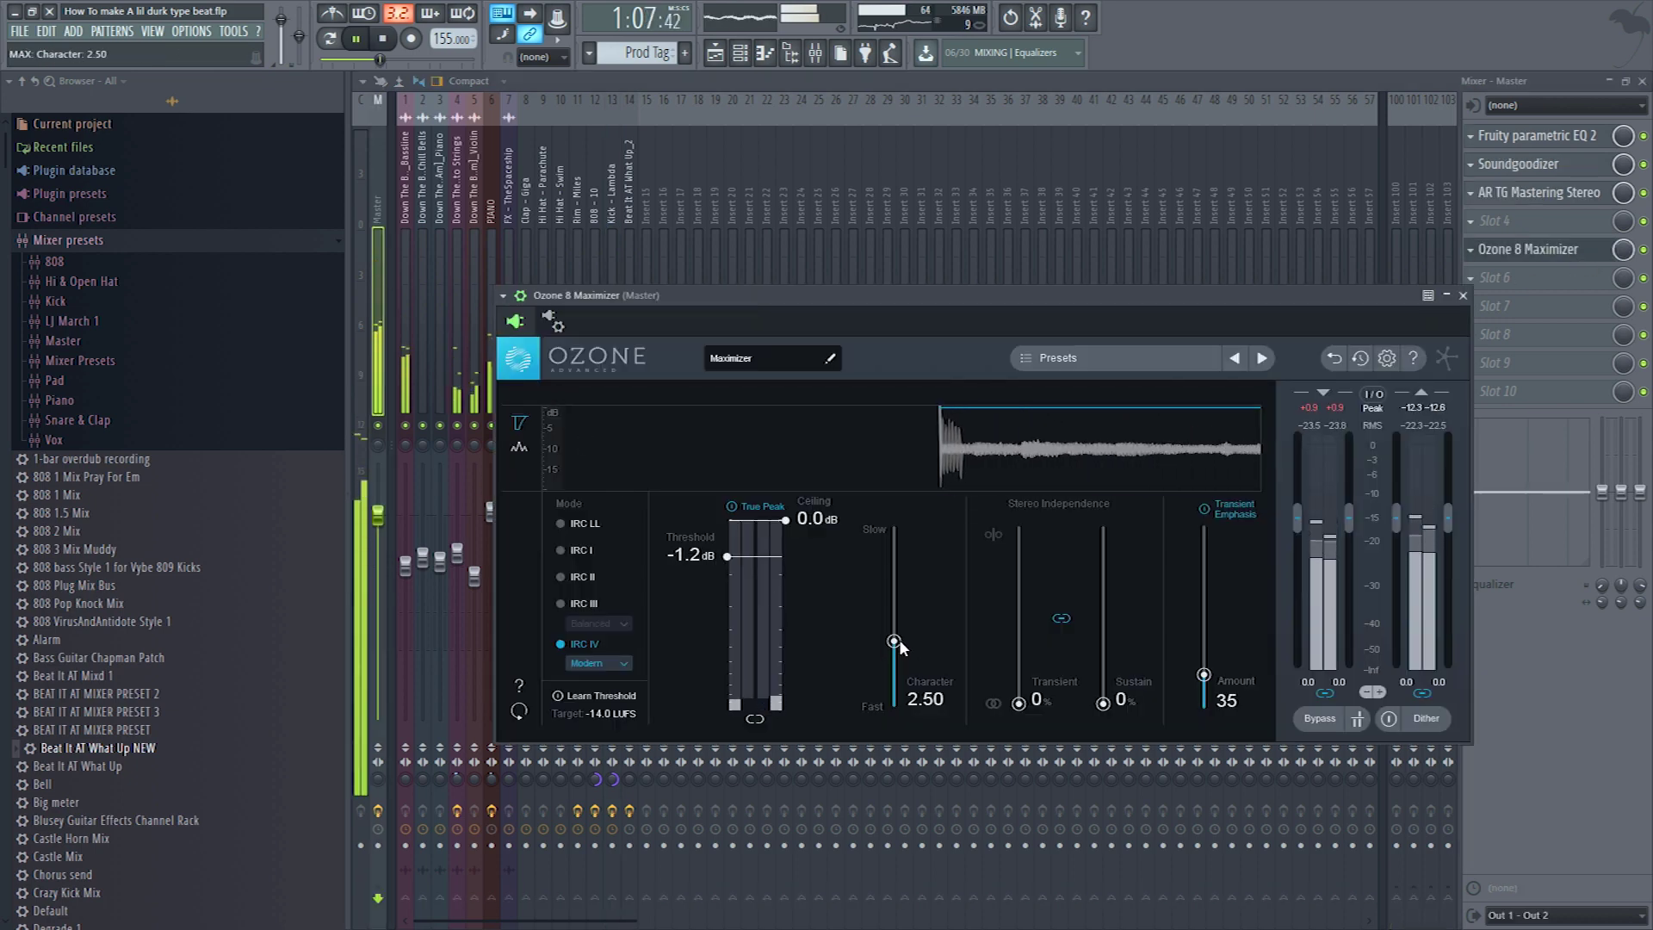
pyautogui.scroll(6, 1214, 684)
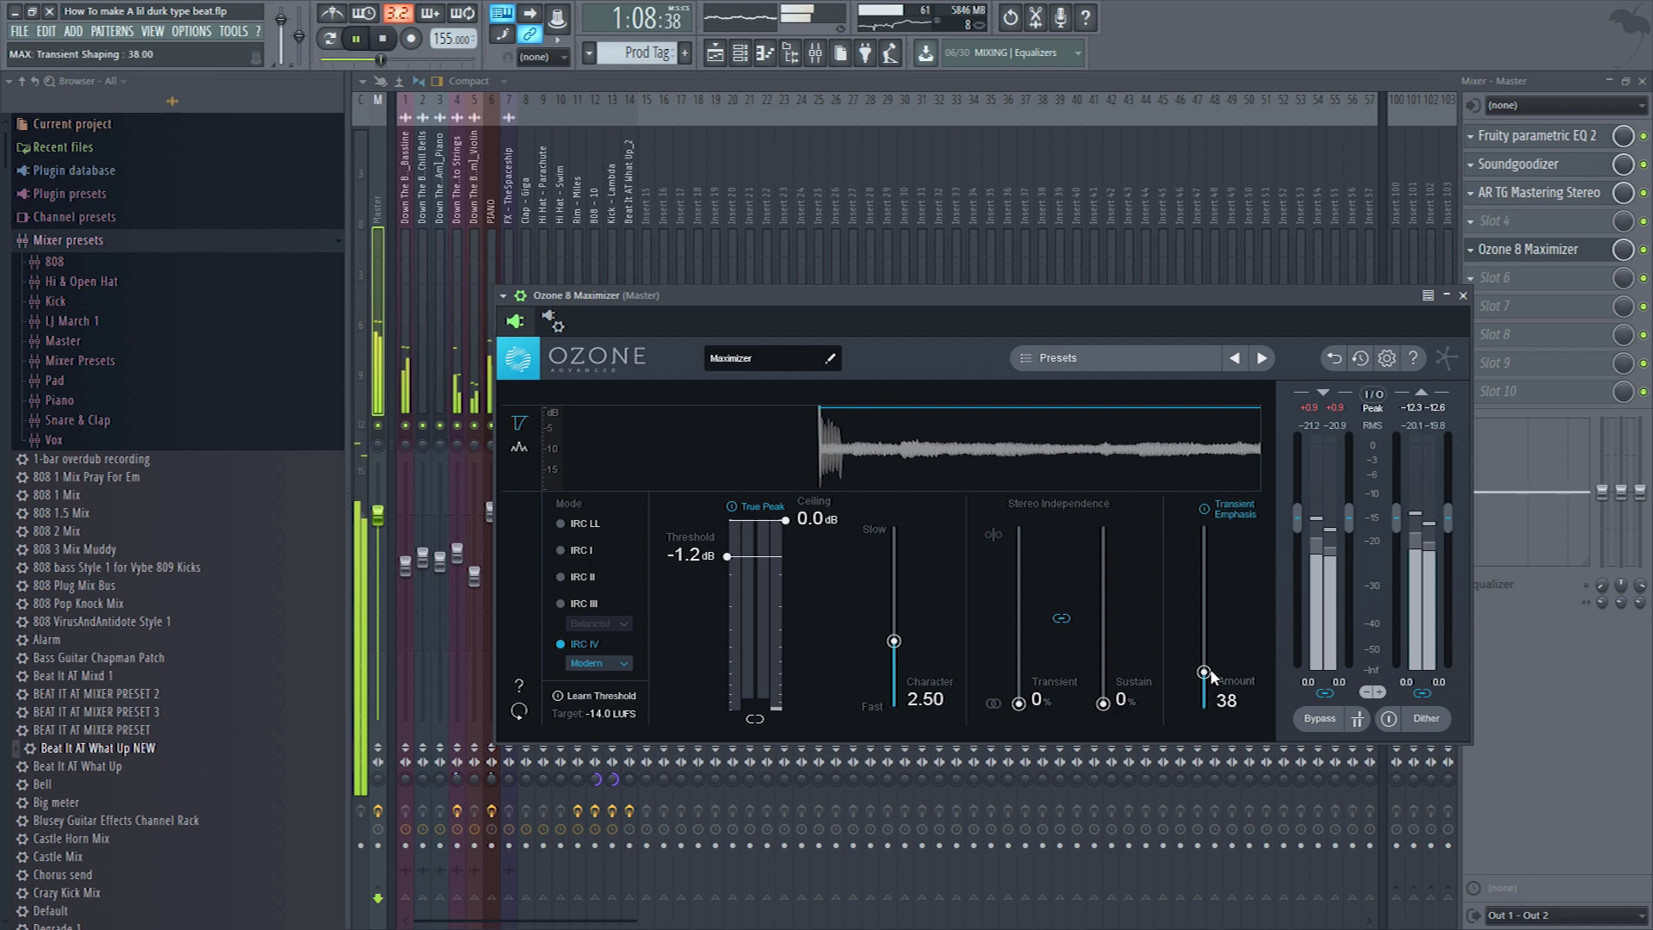
pyautogui.click(1463, 295)
# - Deselect the playlist clips and shorten the intro's Violin clip so it ends about one bar before the first chorus
pyautogui.click(1642, 81)
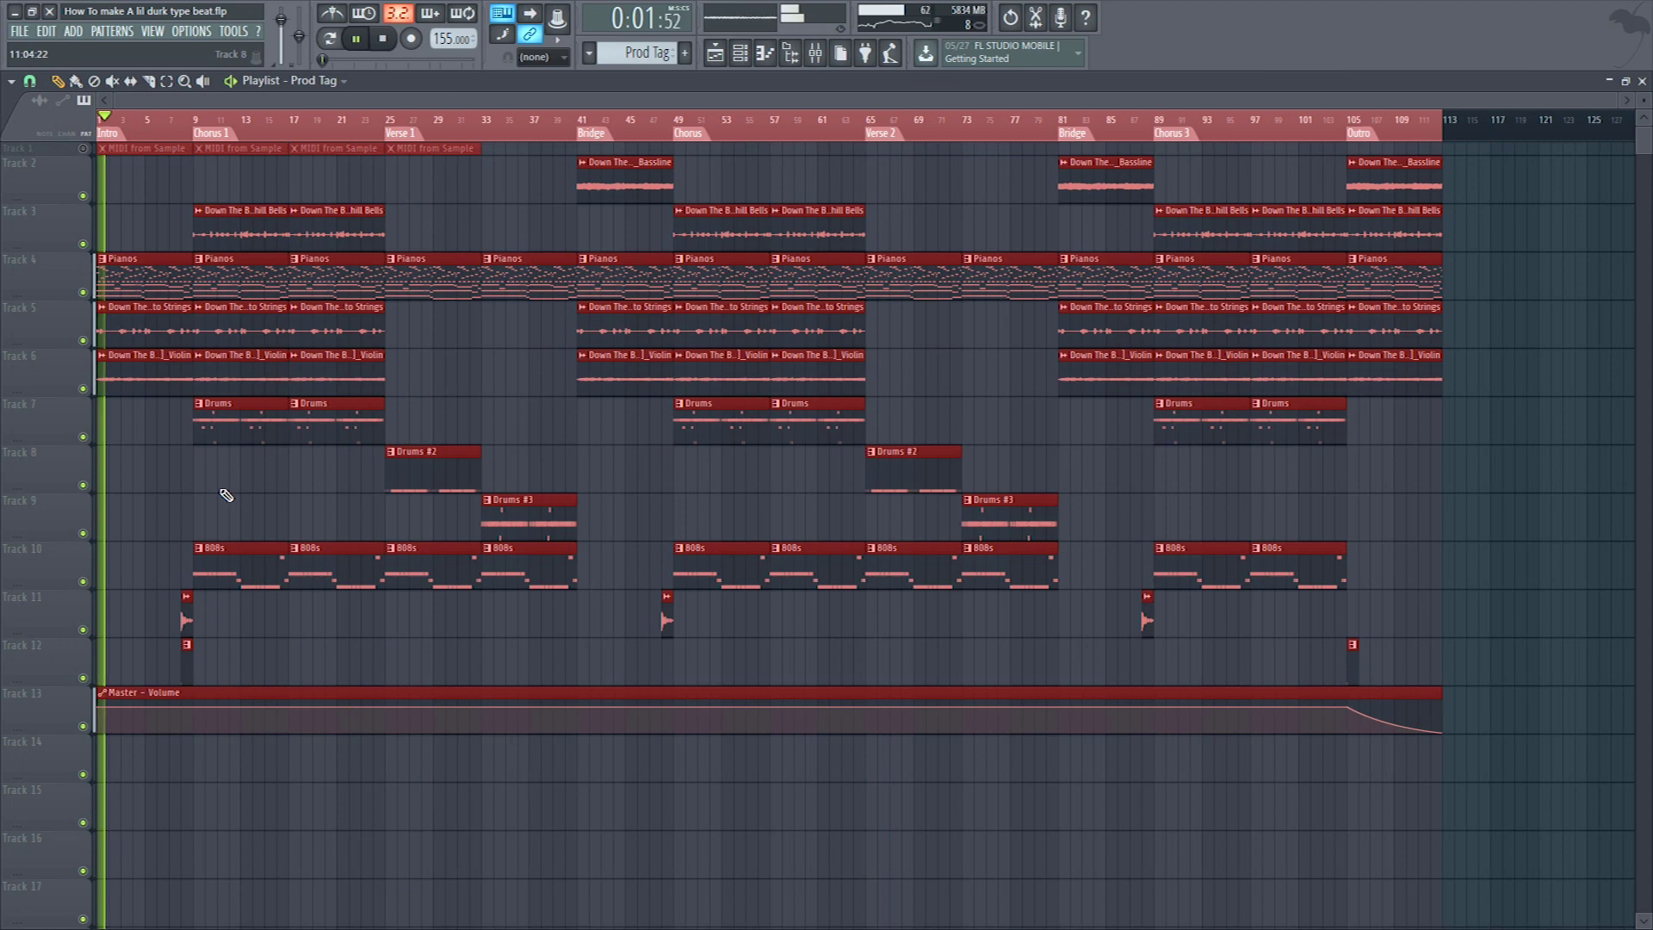
pyautogui.click(224, 490)
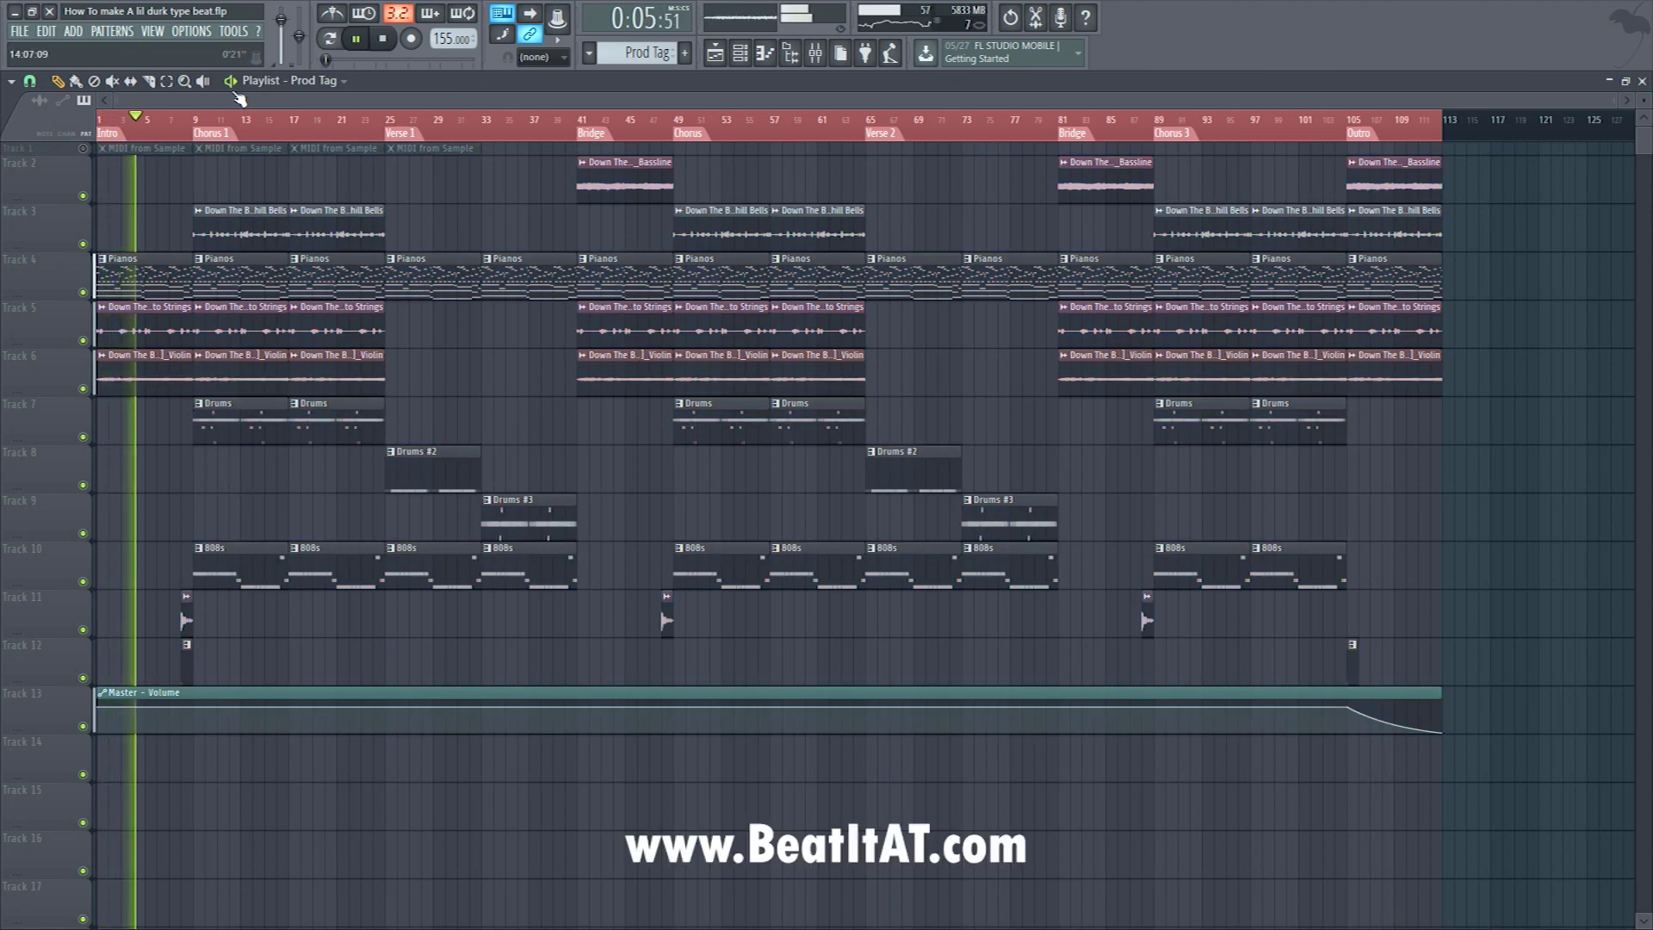
pyautogui.moveTo(191, 379); pyautogui.dragTo(182, 395)
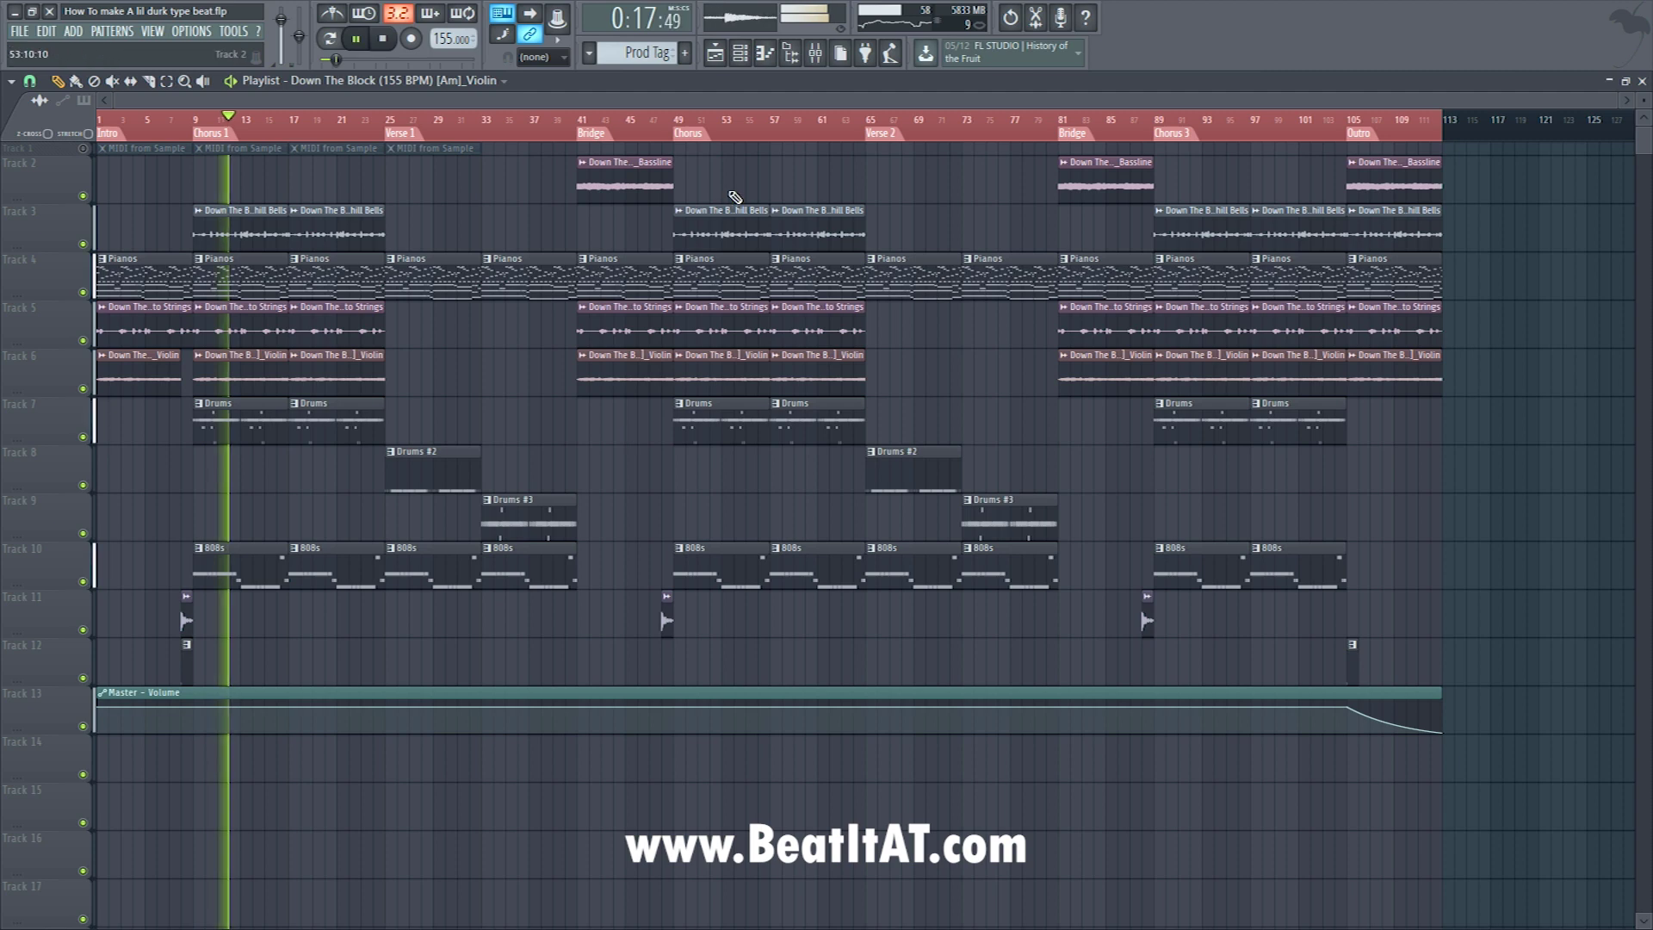
# - Lower the FX - TheSpaceship mixer track's volume to -9.2 dB and return to the playlist
pyautogui.click(814, 54)
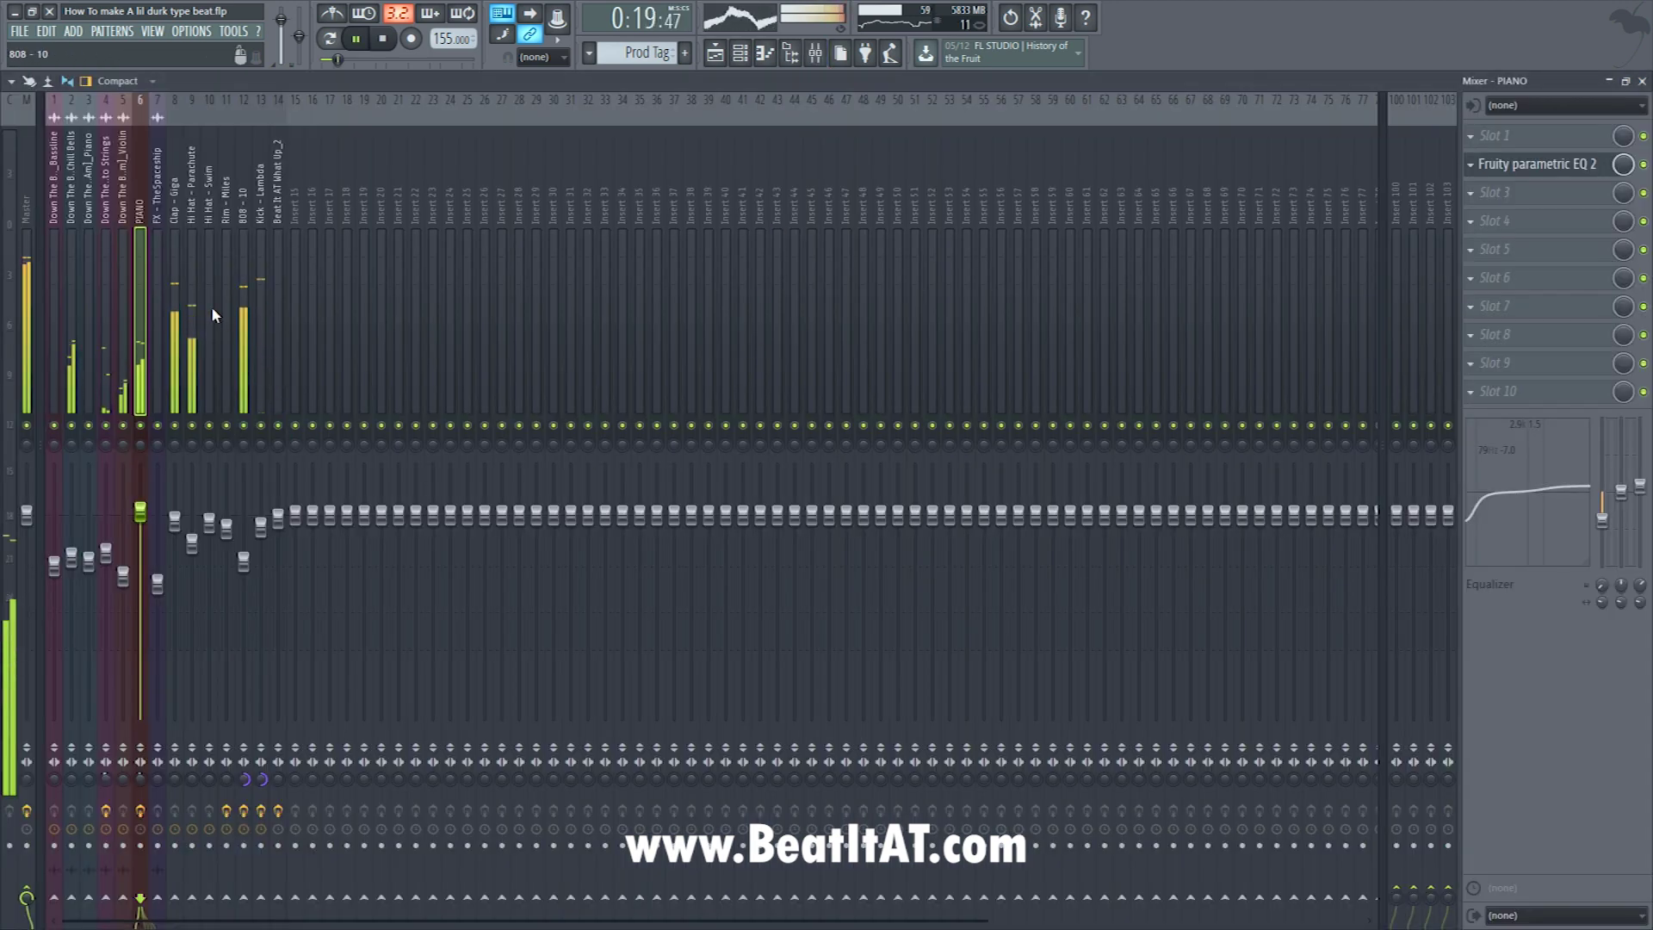
pyautogui.click(157, 362)
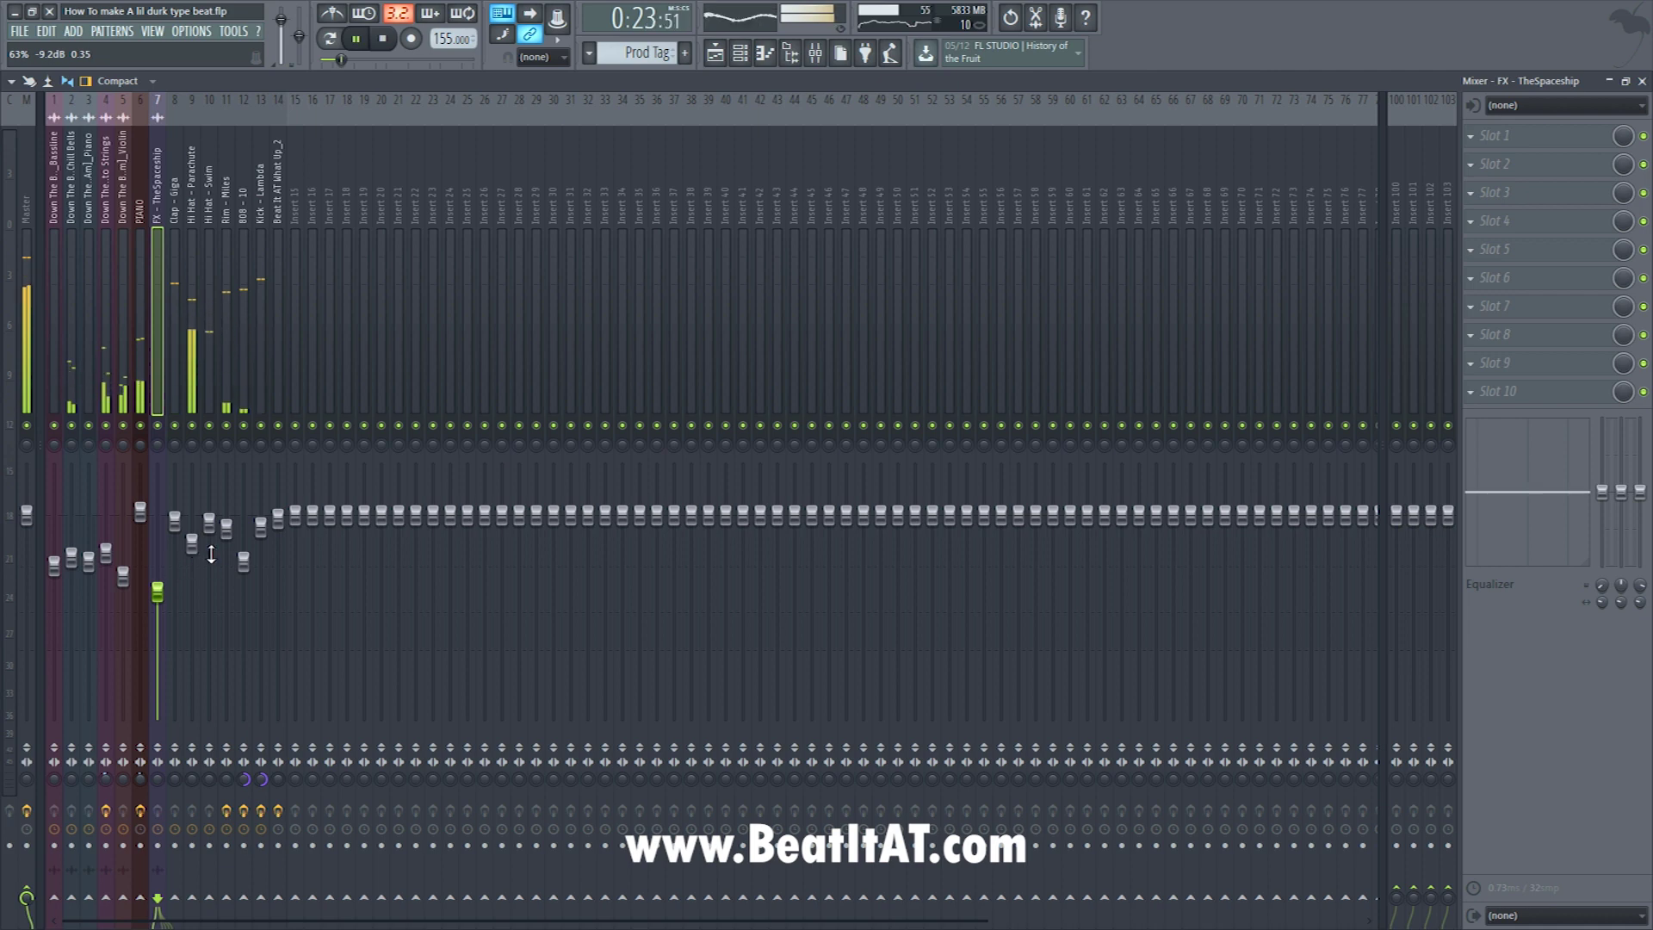
pyautogui.click(242, 352)
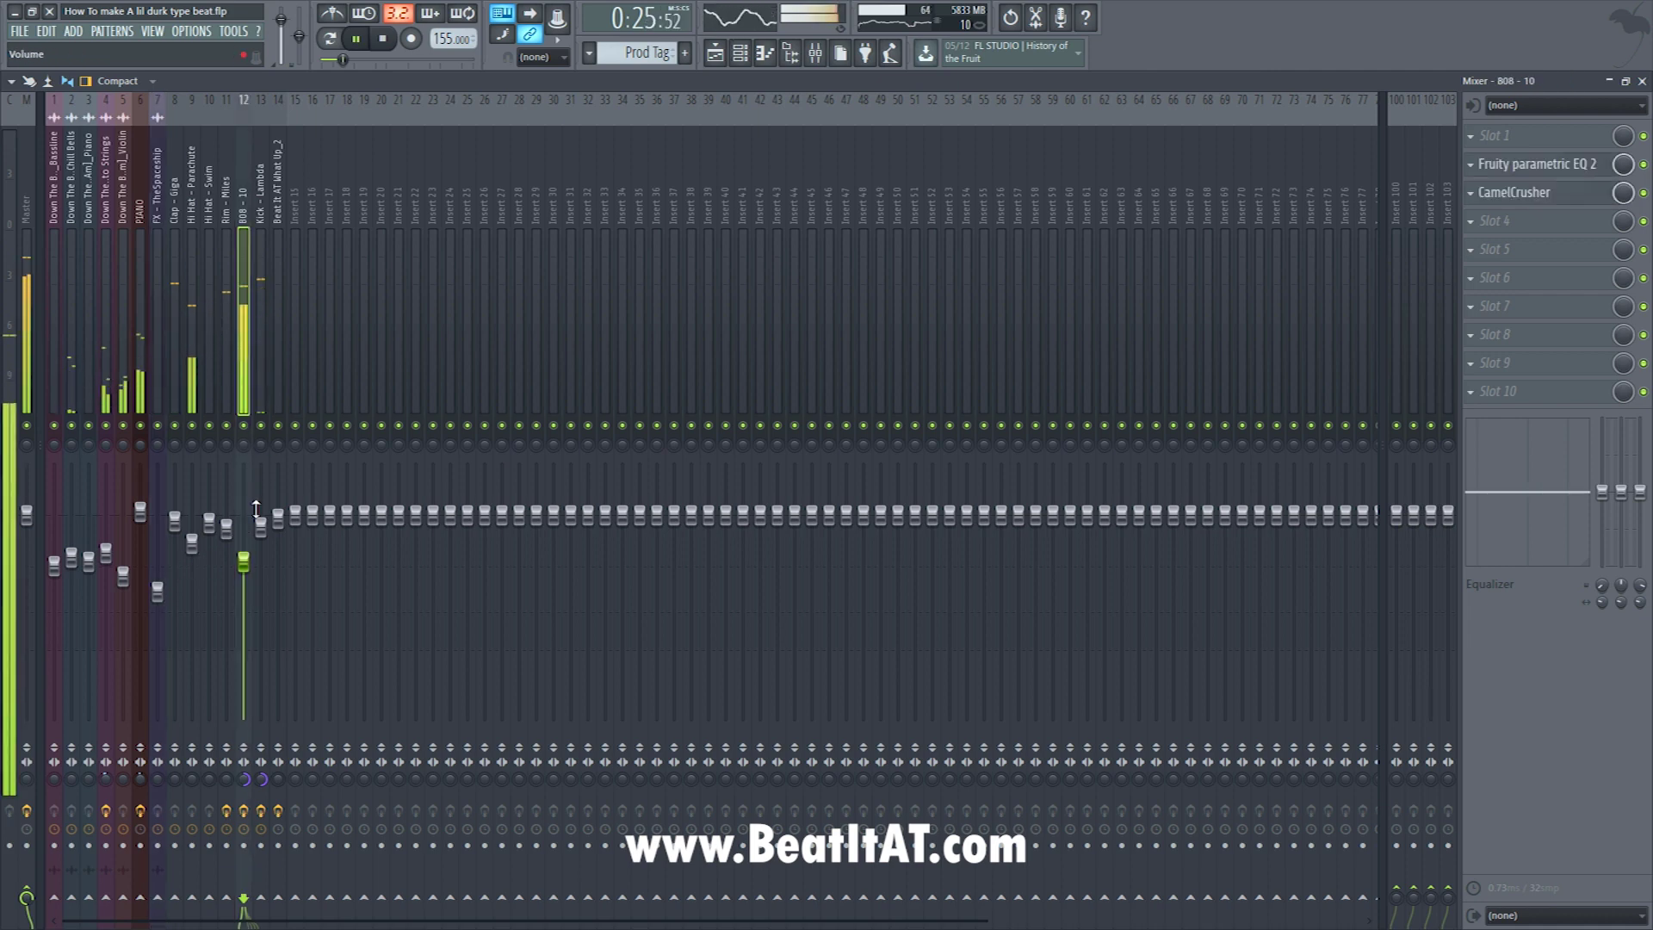
pyautogui.click(71, 343)
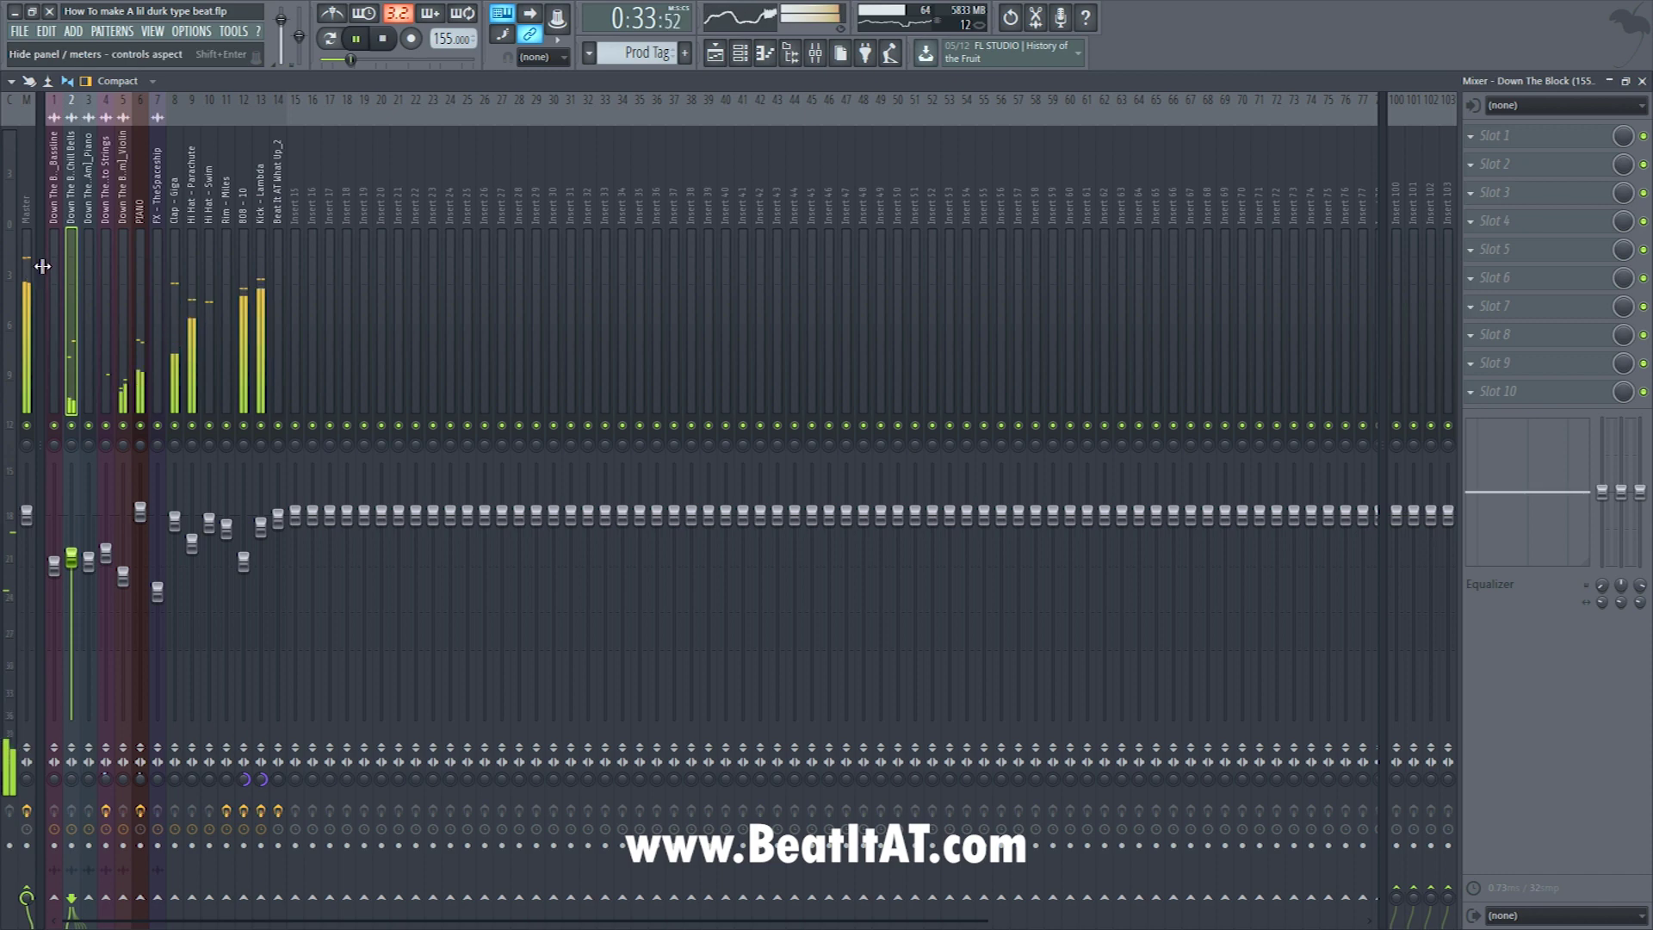
pyautogui.click(1633, 81)
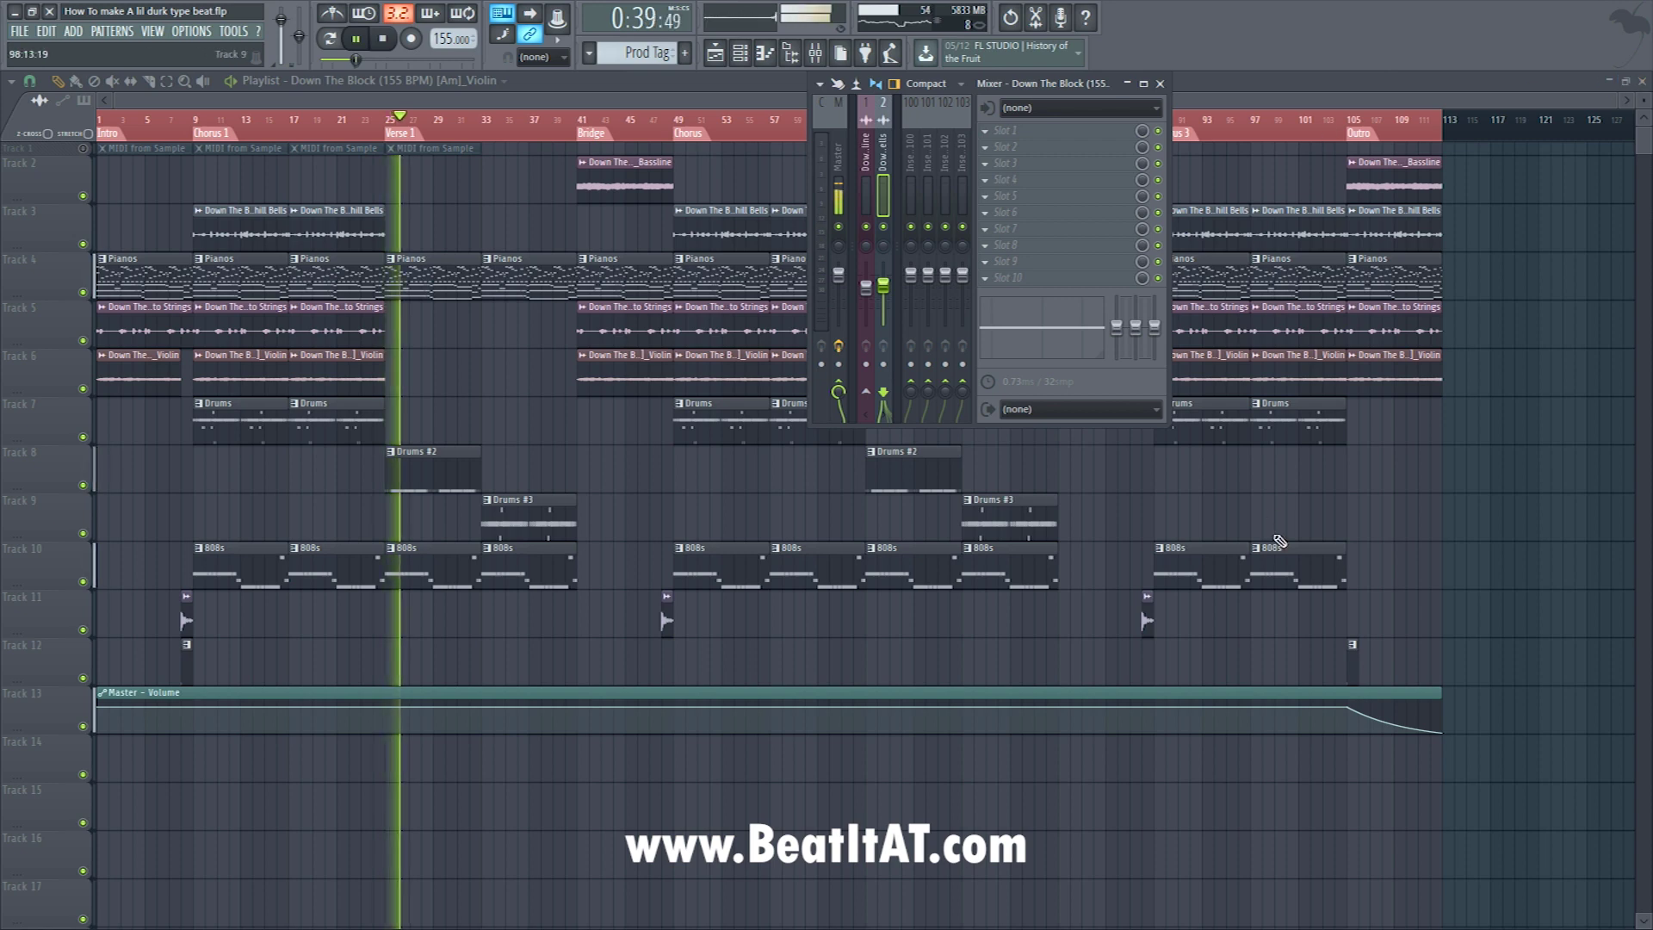
pyautogui.click(1190, 515)
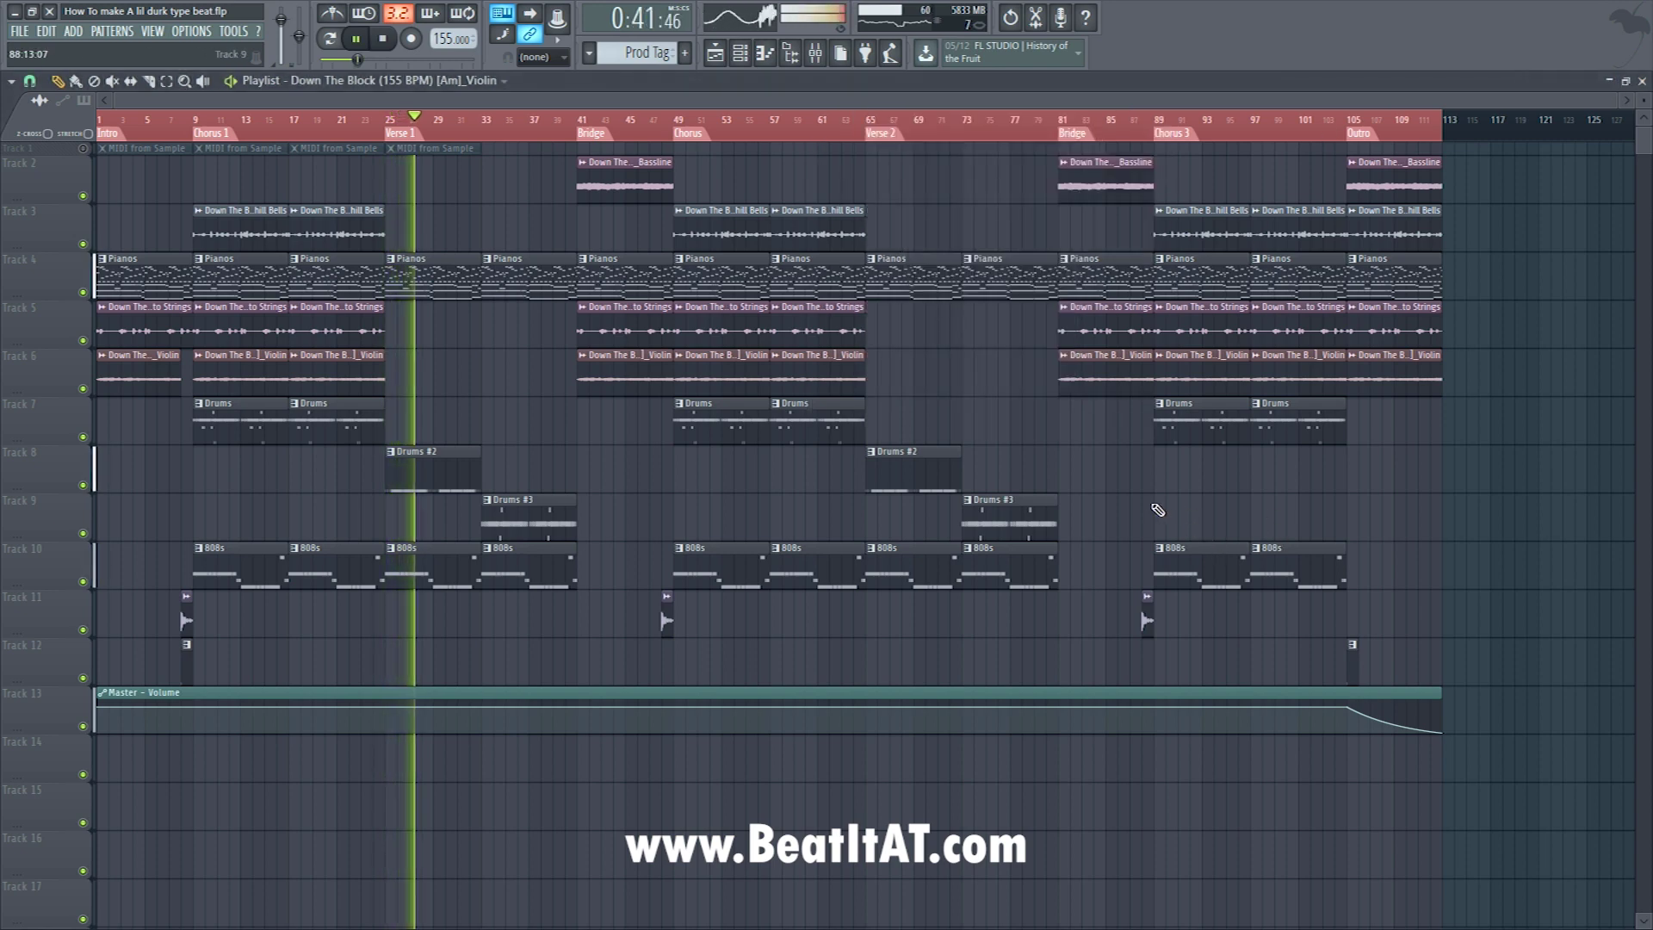